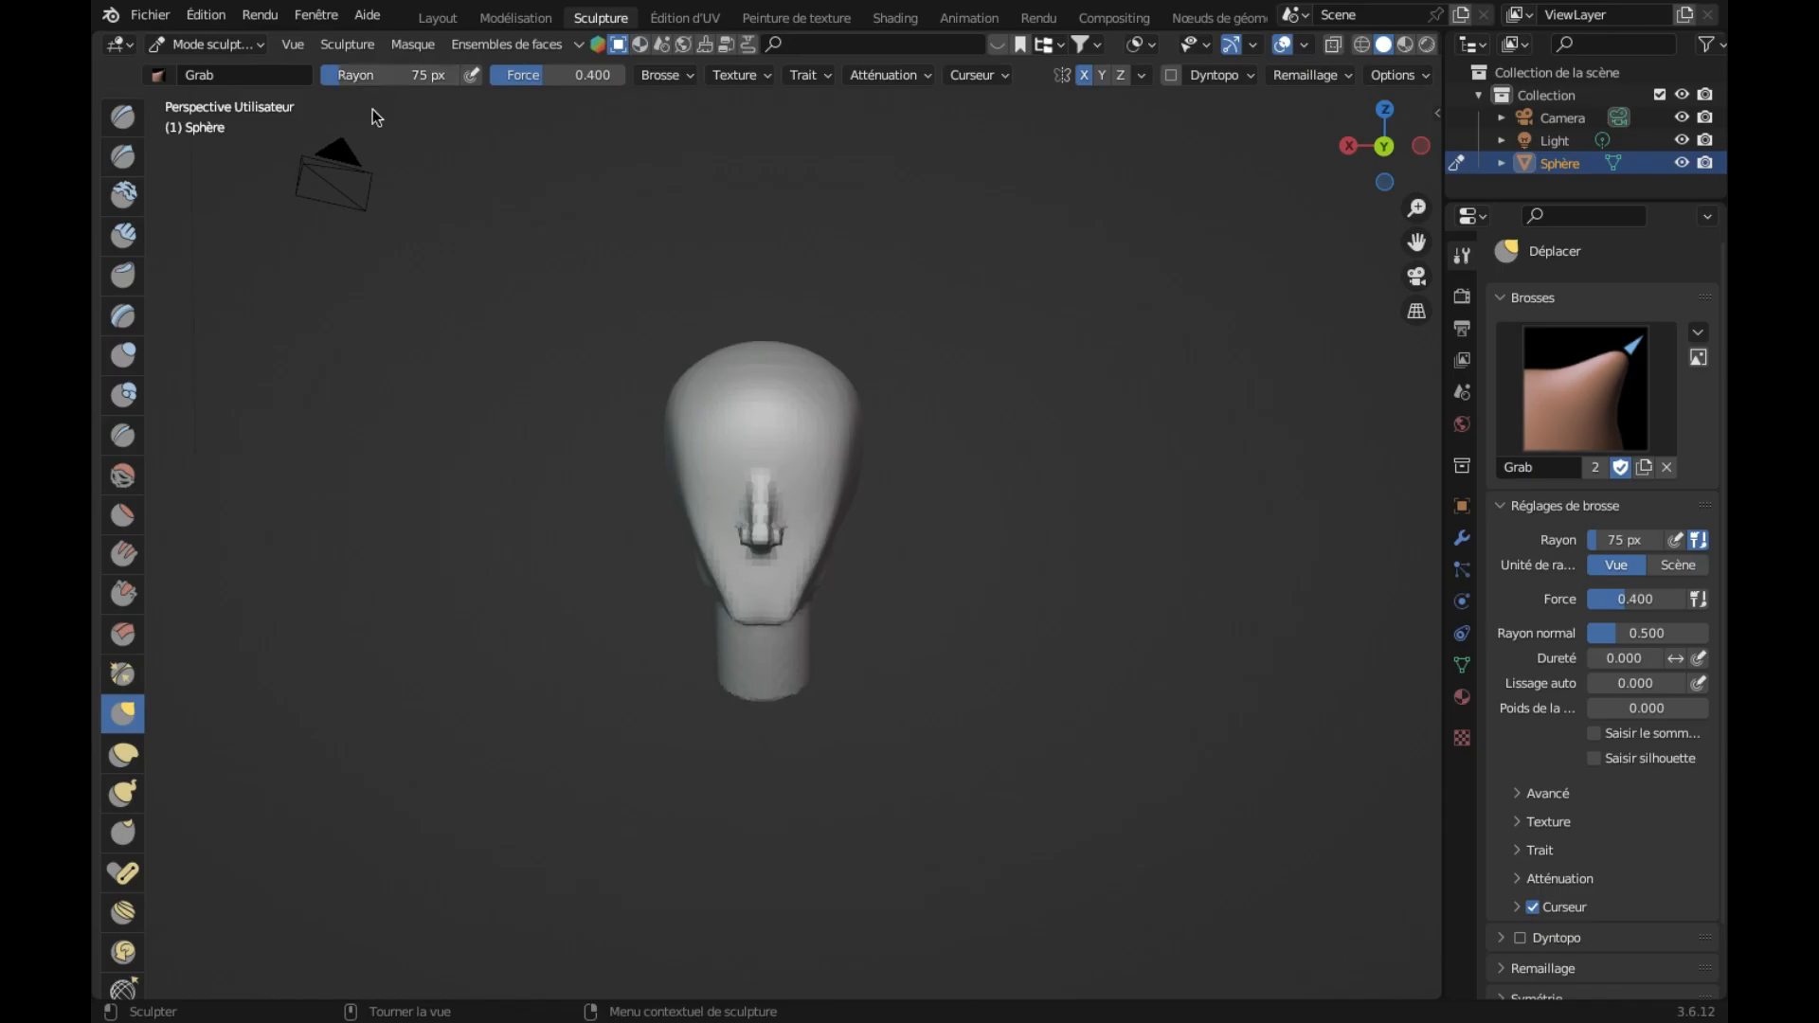
# Step: Pull the sides of the face outward at cheek level with the Grab brush at a 75 px radius
pyautogui.moveTo(812, 479)
pyautogui.mouseDown(button='middle')
pyautogui.moveTo(831, 559)
pyautogui.moveTo(870, 569)
pyautogui.mouseUp(button='middle')
pyautogui.moveTo(875, 572); pyautogui.dragTo(877, 573)
pyautogui.moveTo(833, 588); pyautogui.dragTo(805, 580, button='middle')
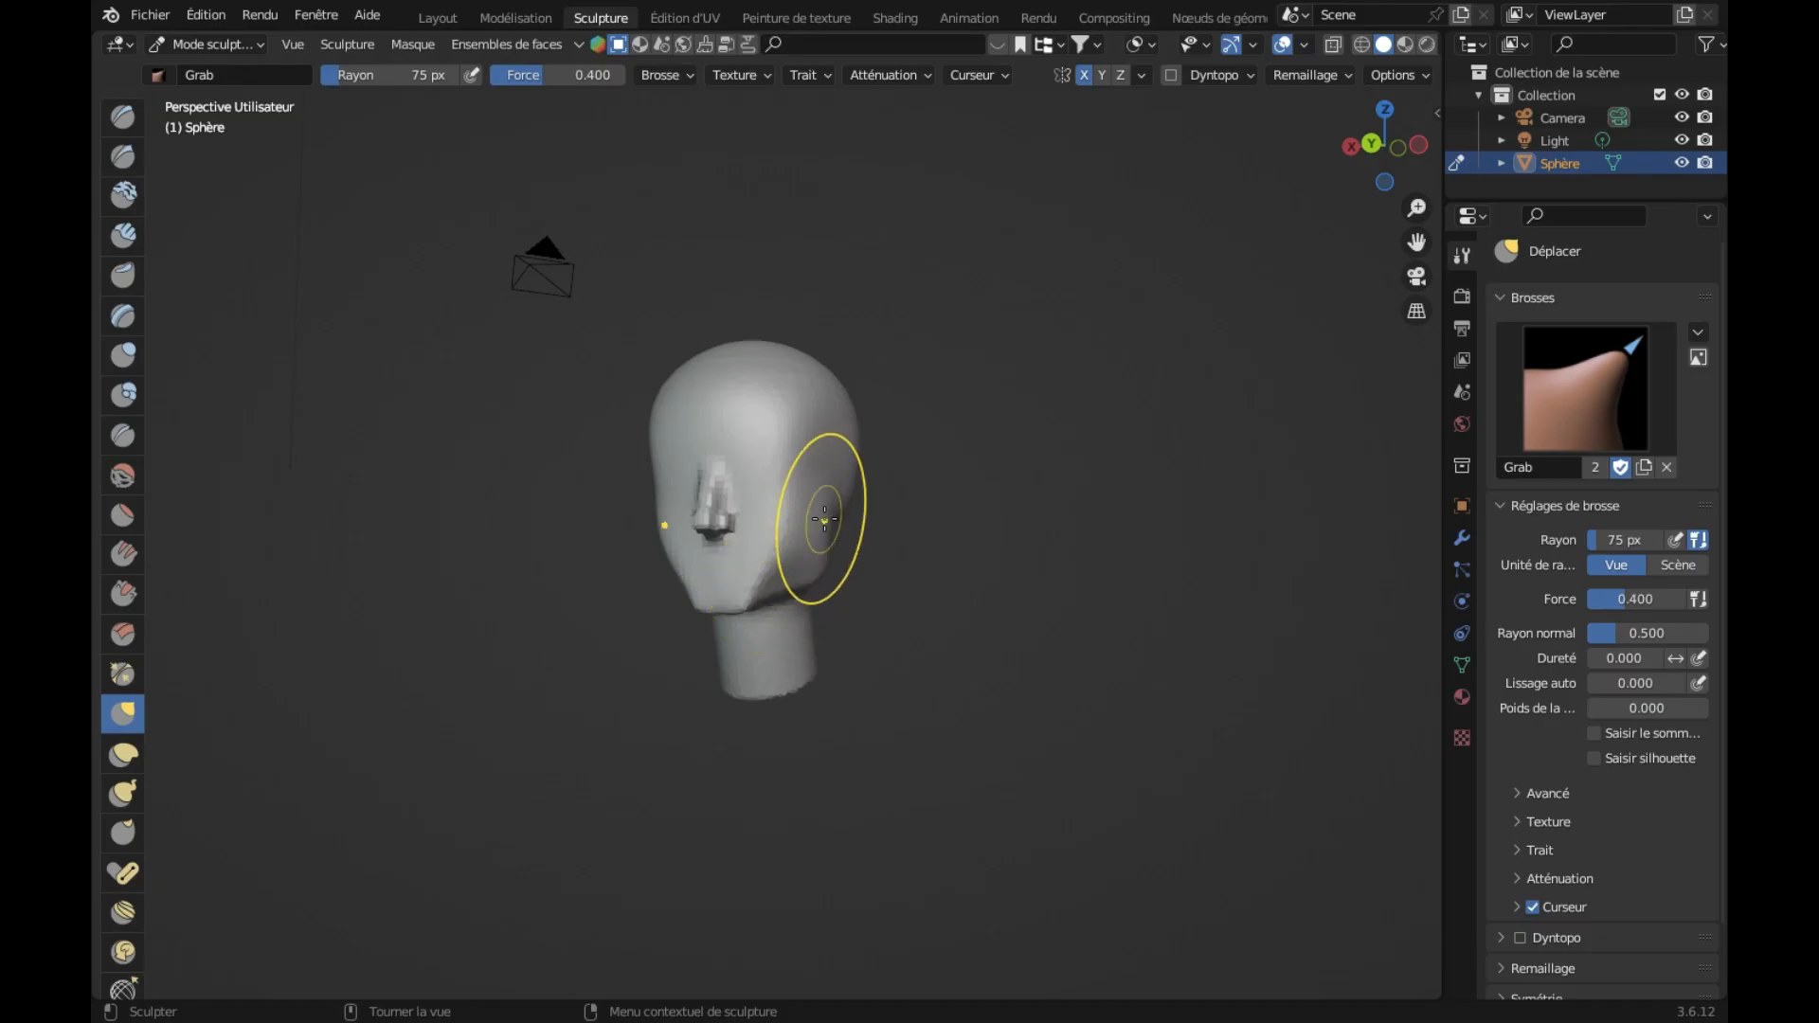
pyautogui.moveTo(820, 493); pyautogui.dragTo(834, 502)
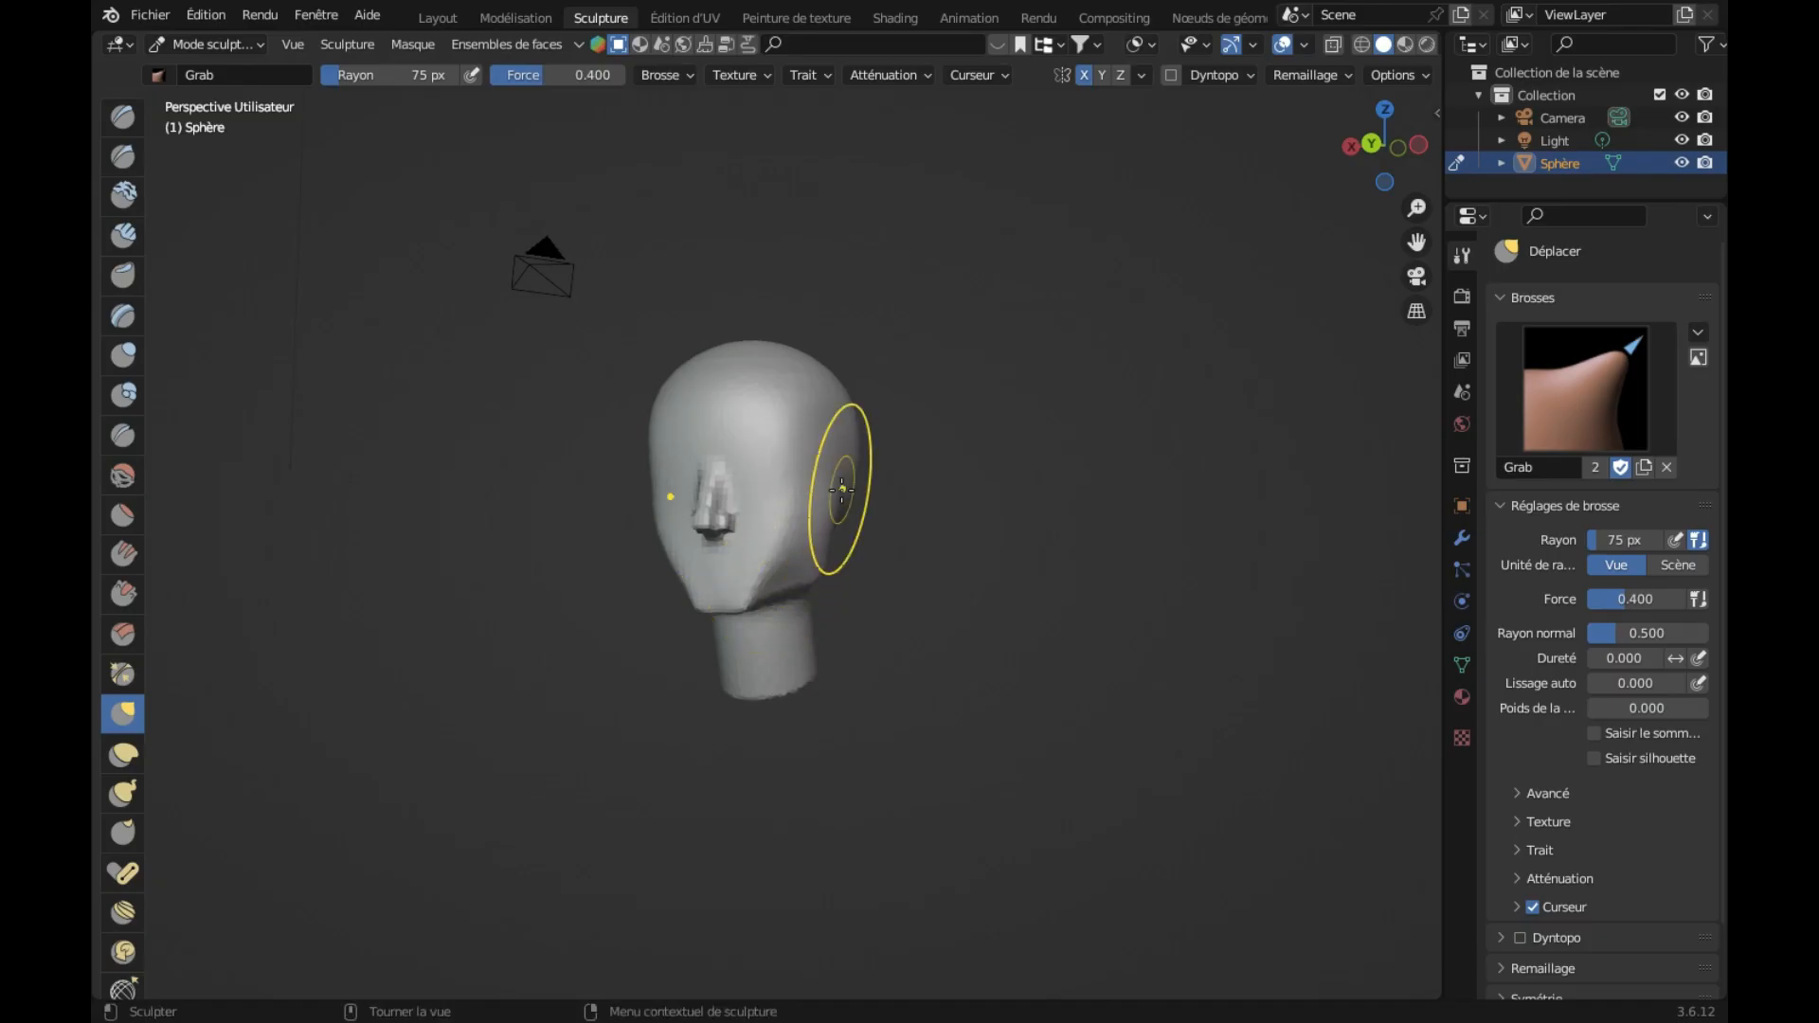
pyautogui.moveTo(901, 577); pyautogui.dragTo(894, 577, button='middle')
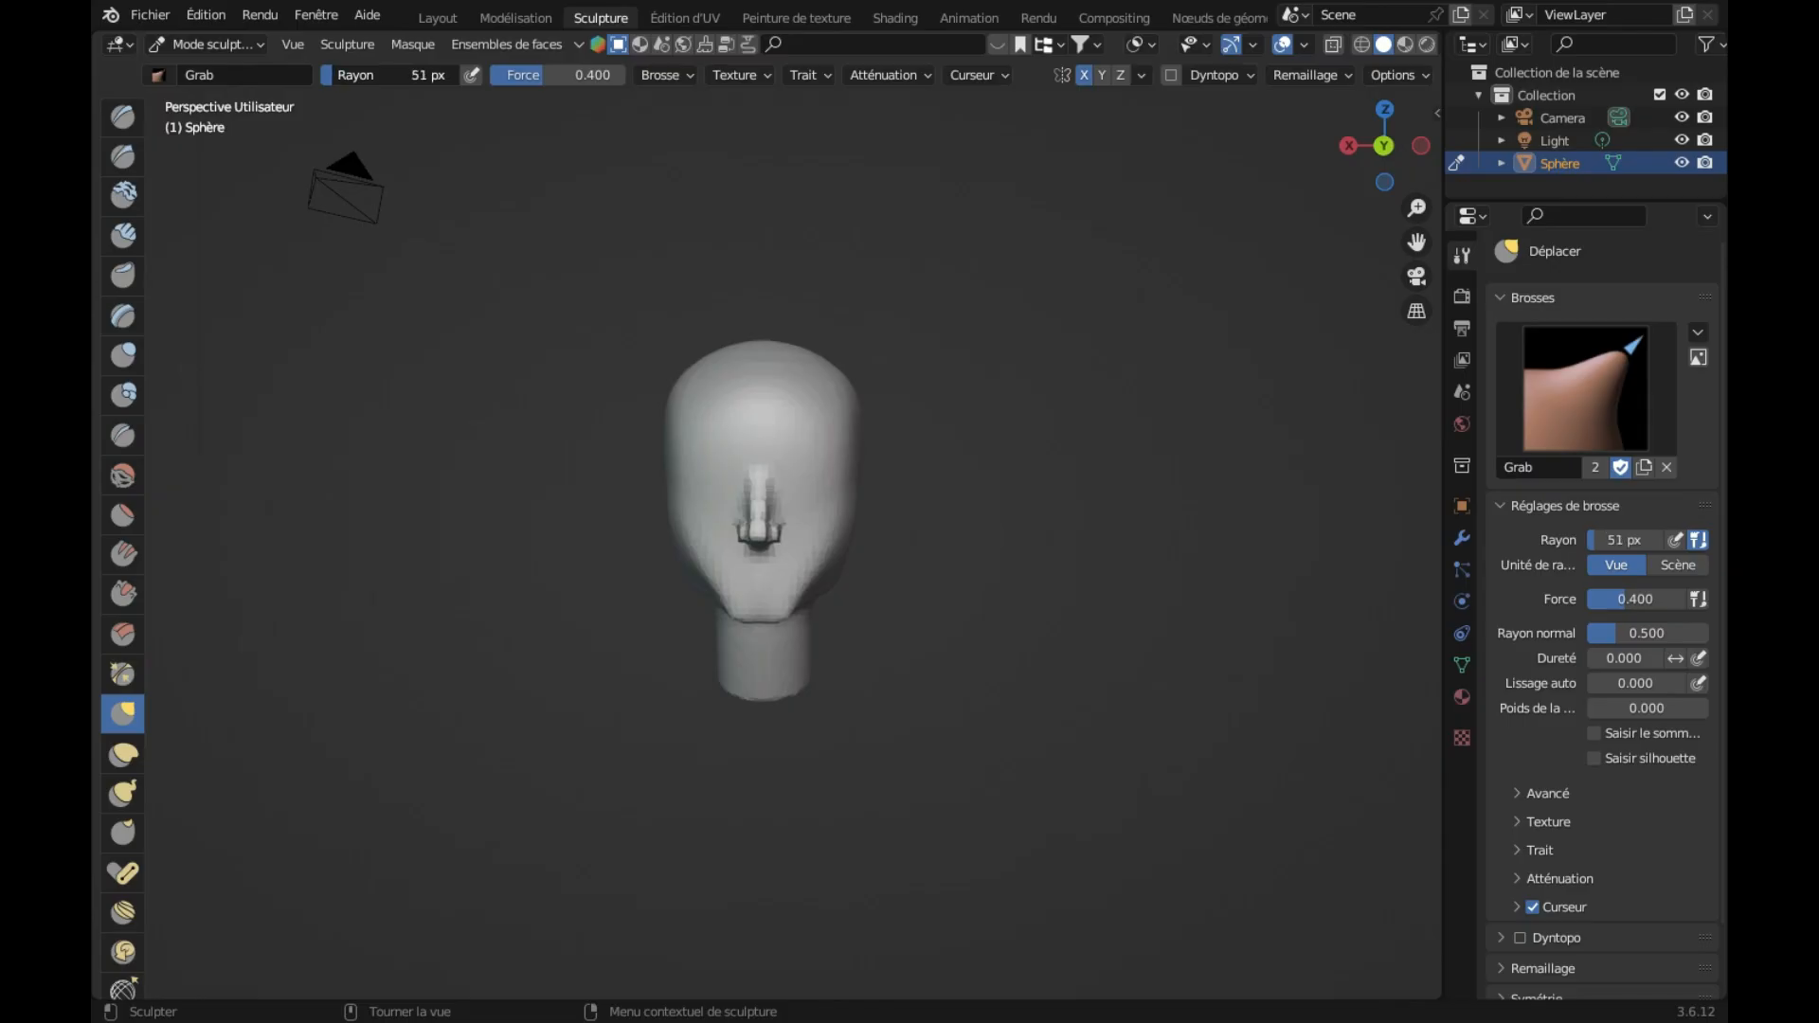
# Step: Pull the lower jaw corners outward with the Grab brush at a 31 px radius
pyautogui.moveTo(616, 512); pyautogui.dragTo(619, 513, button='middle')
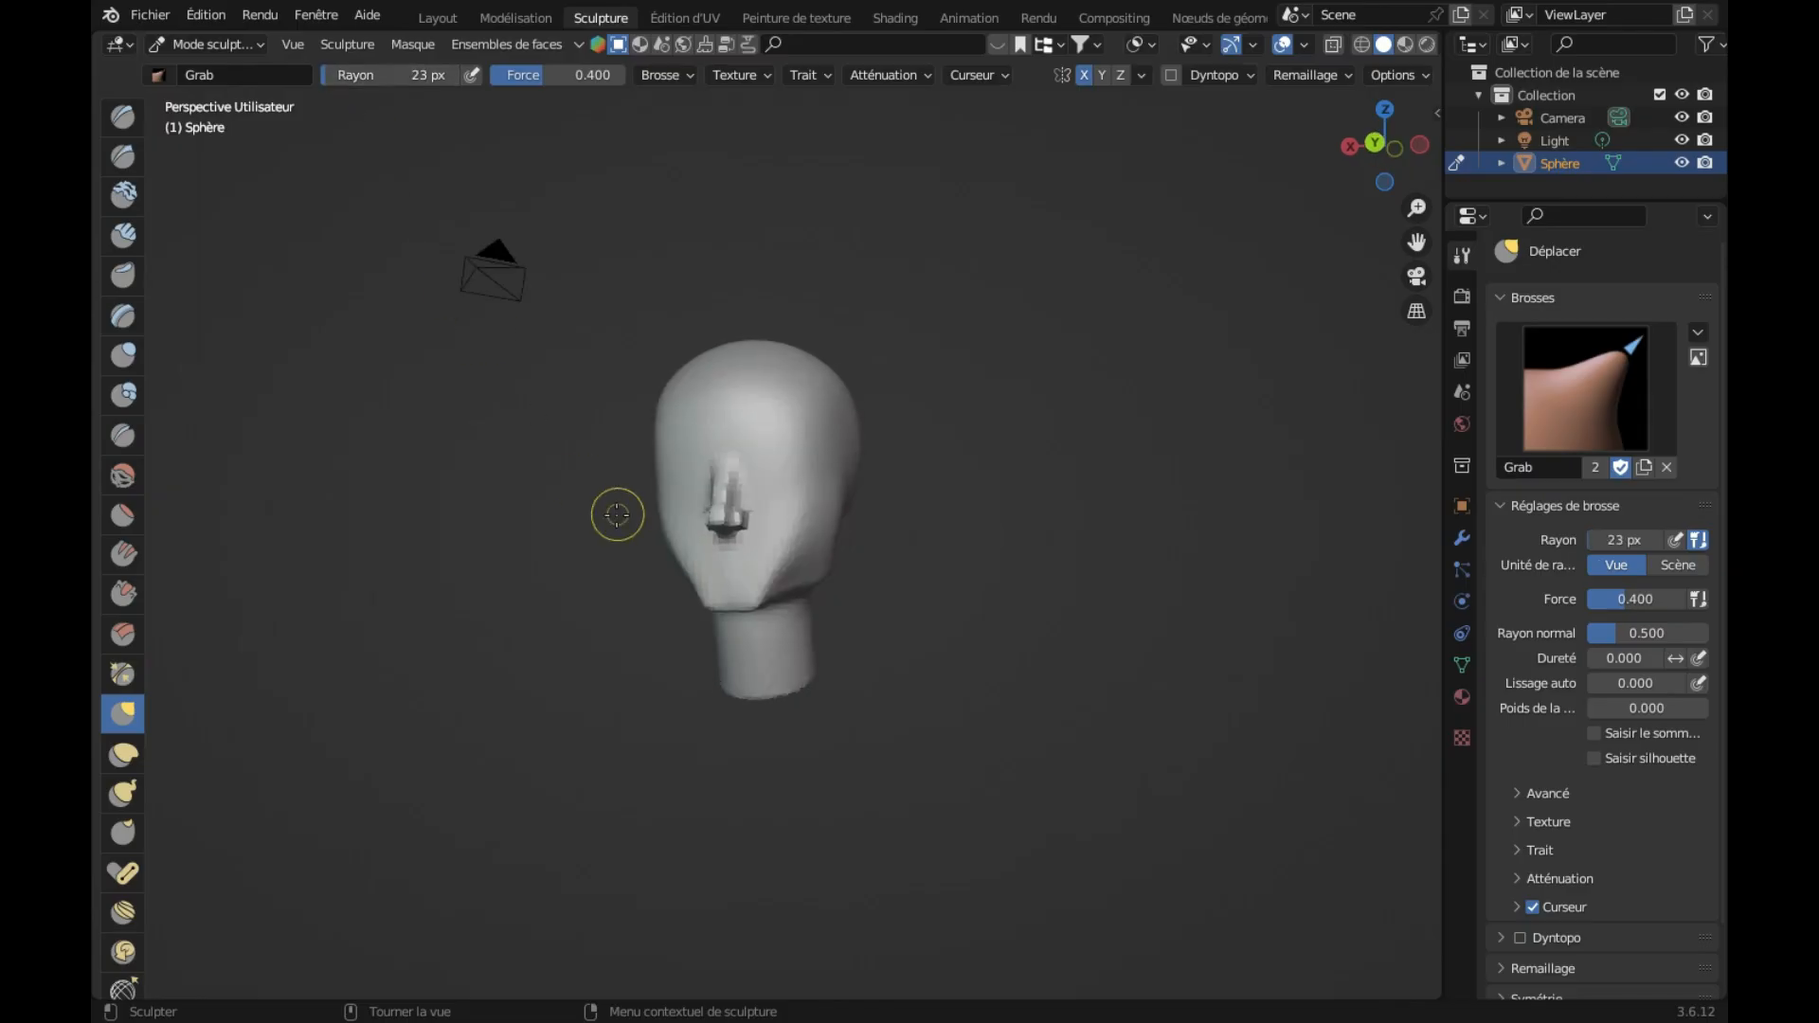
pyautogui.moveTo(796, 580)
pyautogui.mouseDown()
pyautogui.moveTo(786, 569)
pyautogui.moveTo(802, 576)
pyautogui.mouseUp()
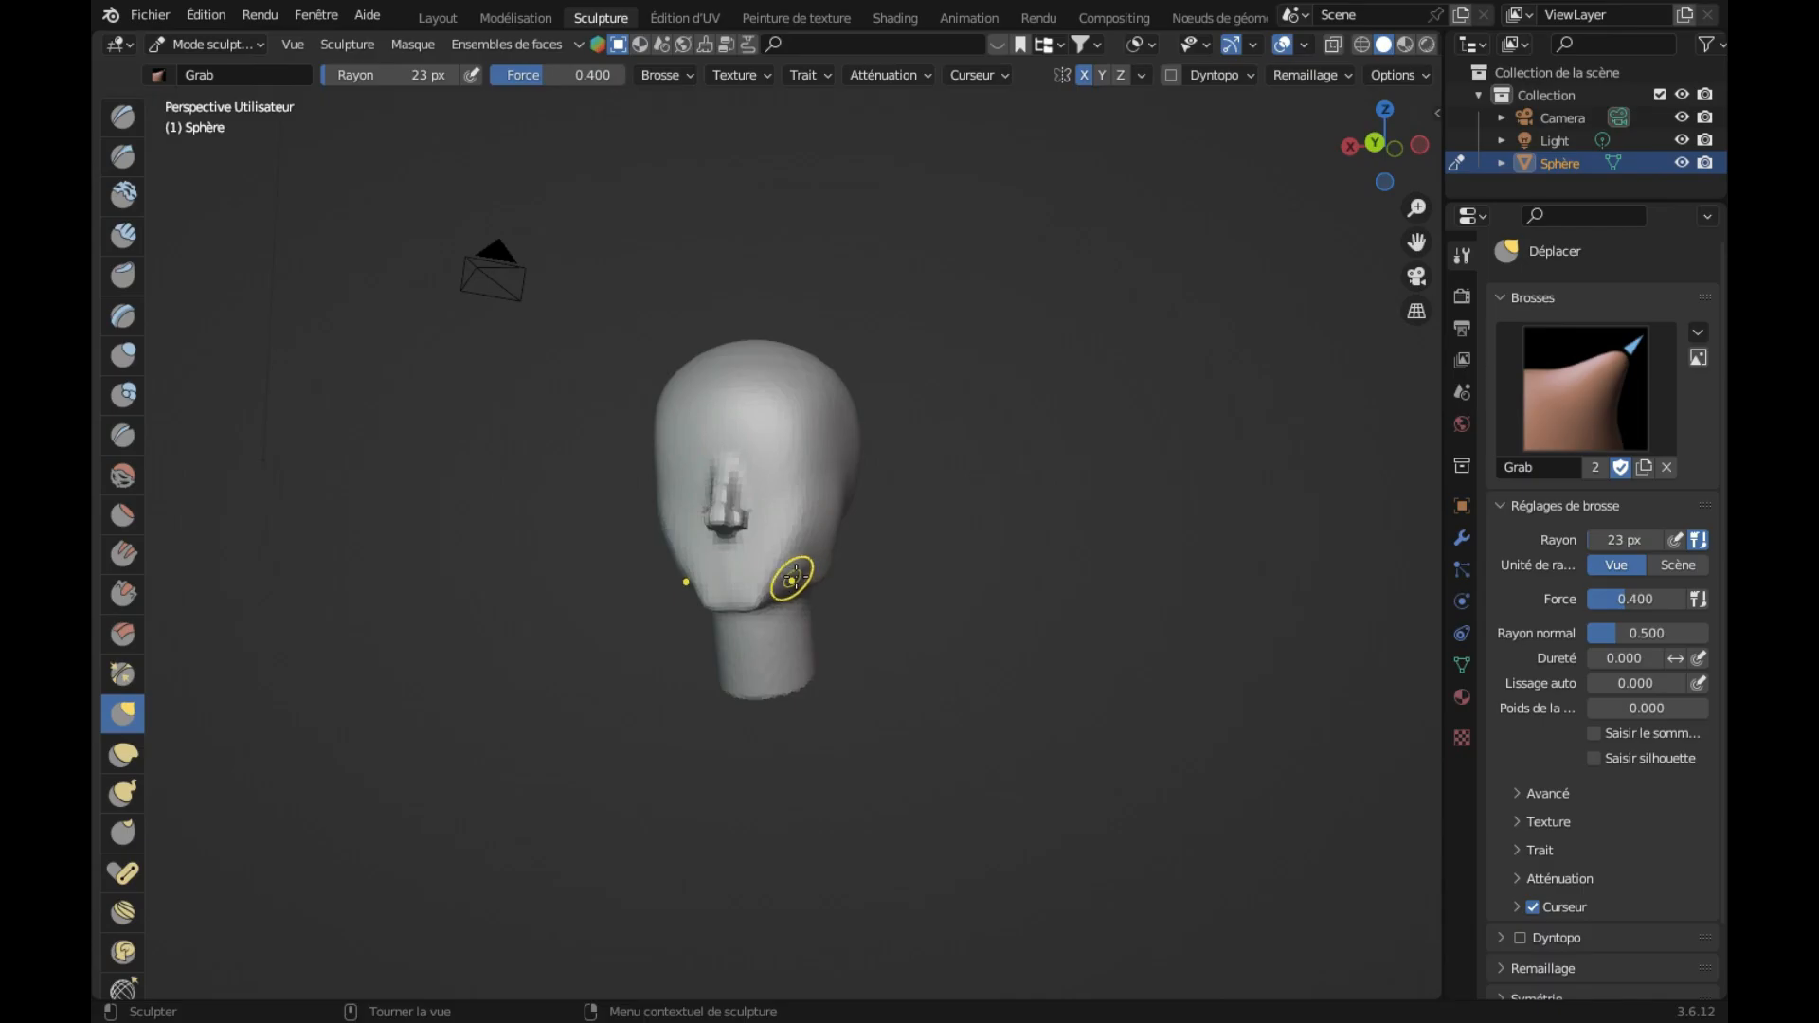
pyautogui.hotkey('ctrl', 'z')
pyautogui.moveTo(424, 79); pyautogui.dragTo(427, 79)
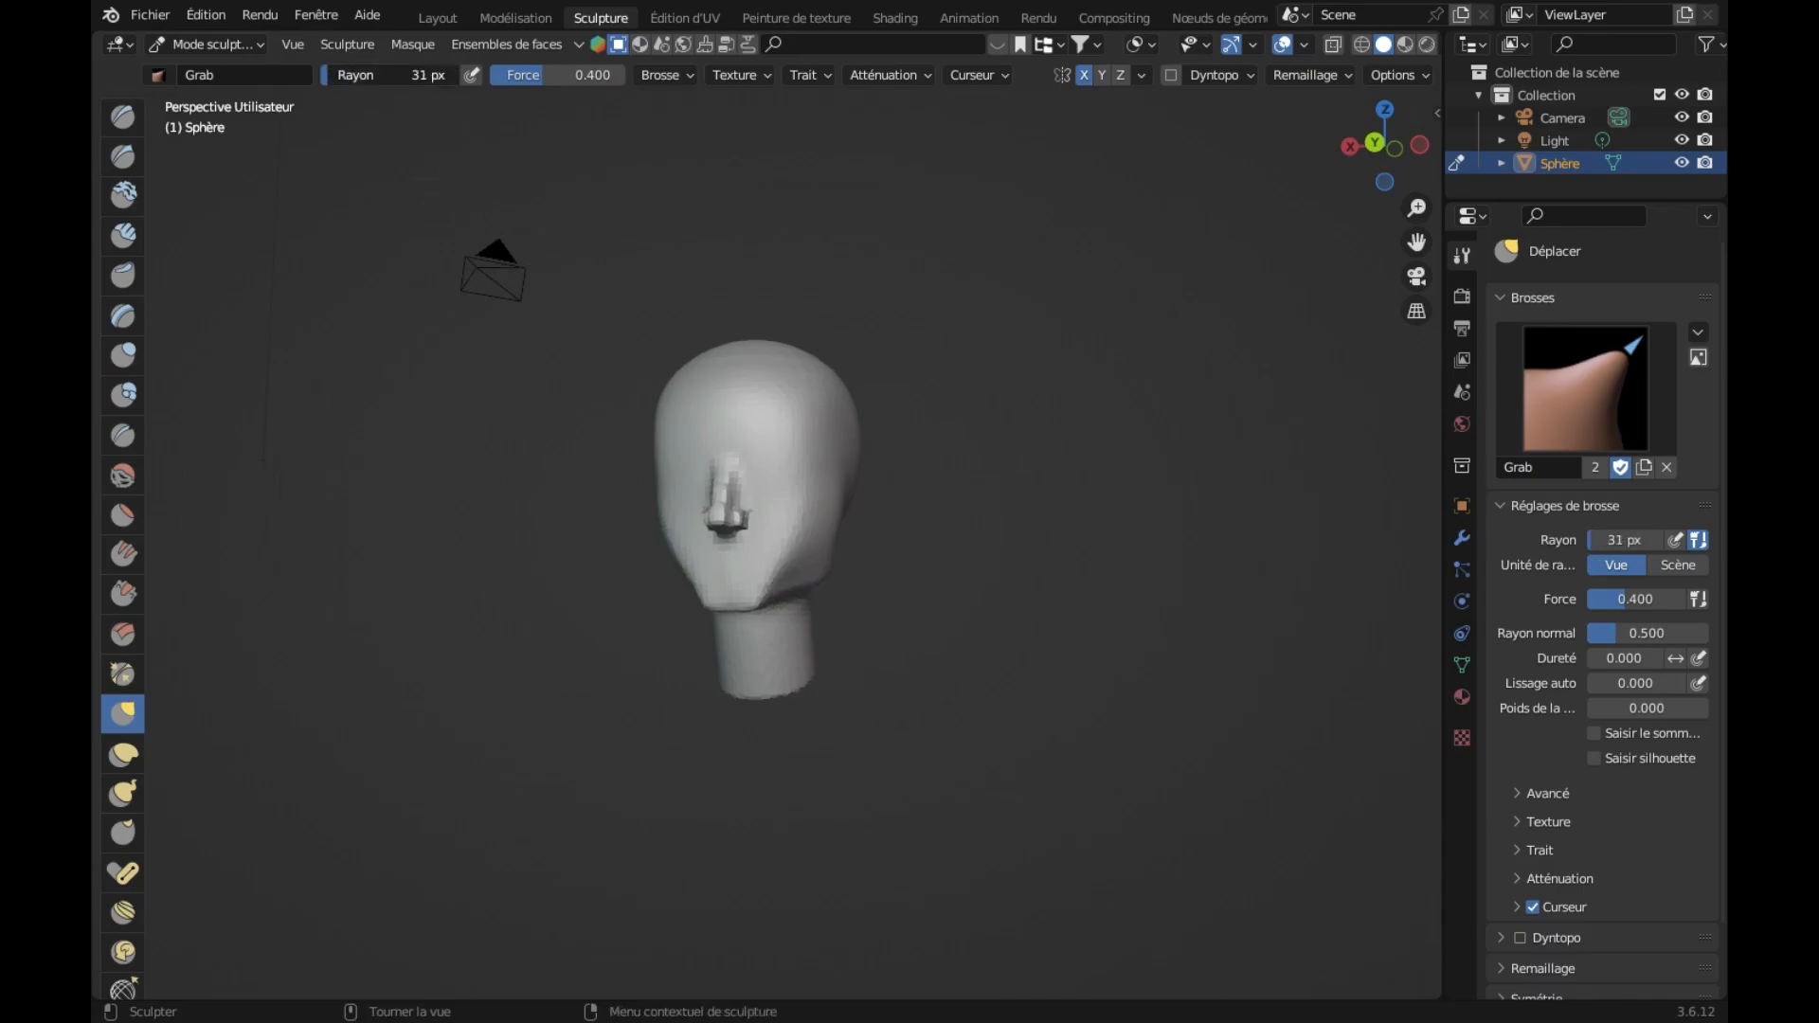
pyautogui.moveTo(791, 575); pyautogui.dragTo(819, 576)
# Step: Smooth the jawline and the area beside the chin with the Smooth brush at a 31 px radius
pyautogui.moveTo(813, 555); pyautogui.dragTo(812, 555, button='middle')
pyautogui.moveTo(752, 611); pyautogui.dragTo(752, 618, button='middle')
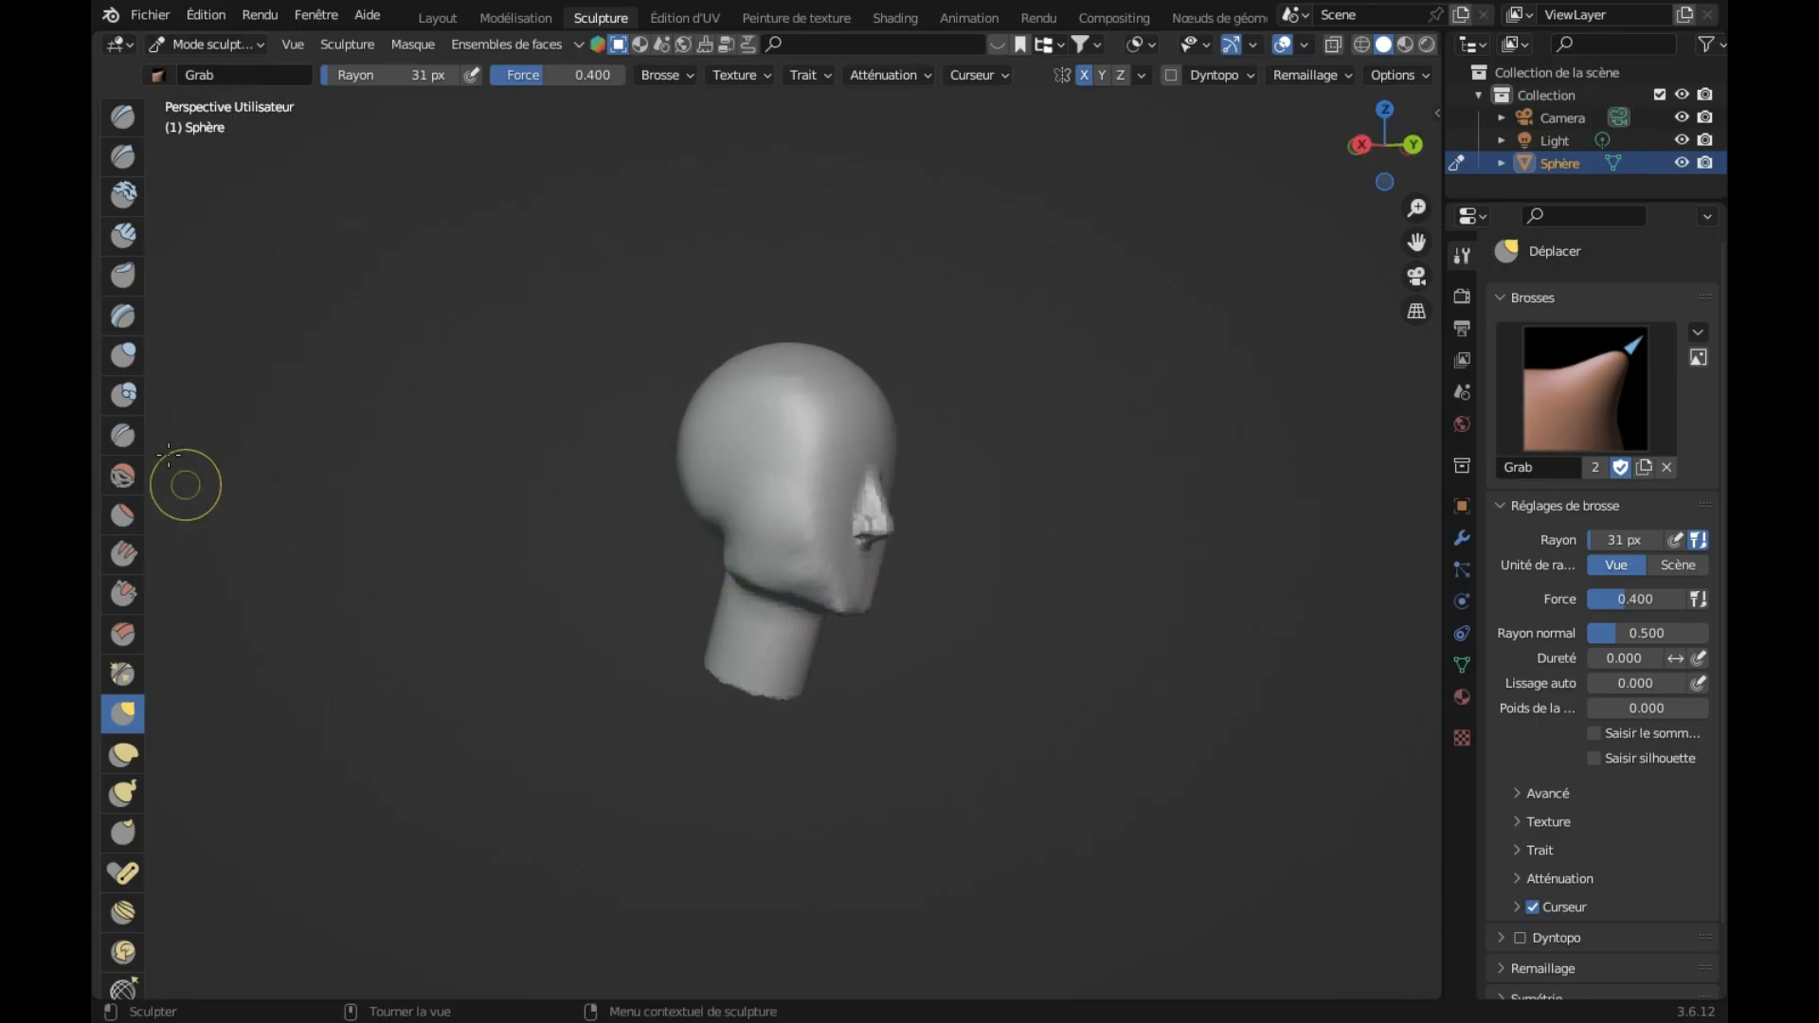
pyautogui.click(123, 475)
pyautogui.moveTo(795, 572)
pyautogui.mouseDown()
pyautogui.moveTo(792, 540)
pyautogui.moveTo(823, 596)
pyautogui.moveTo(803, 588)
pyautogui.mouseUp()
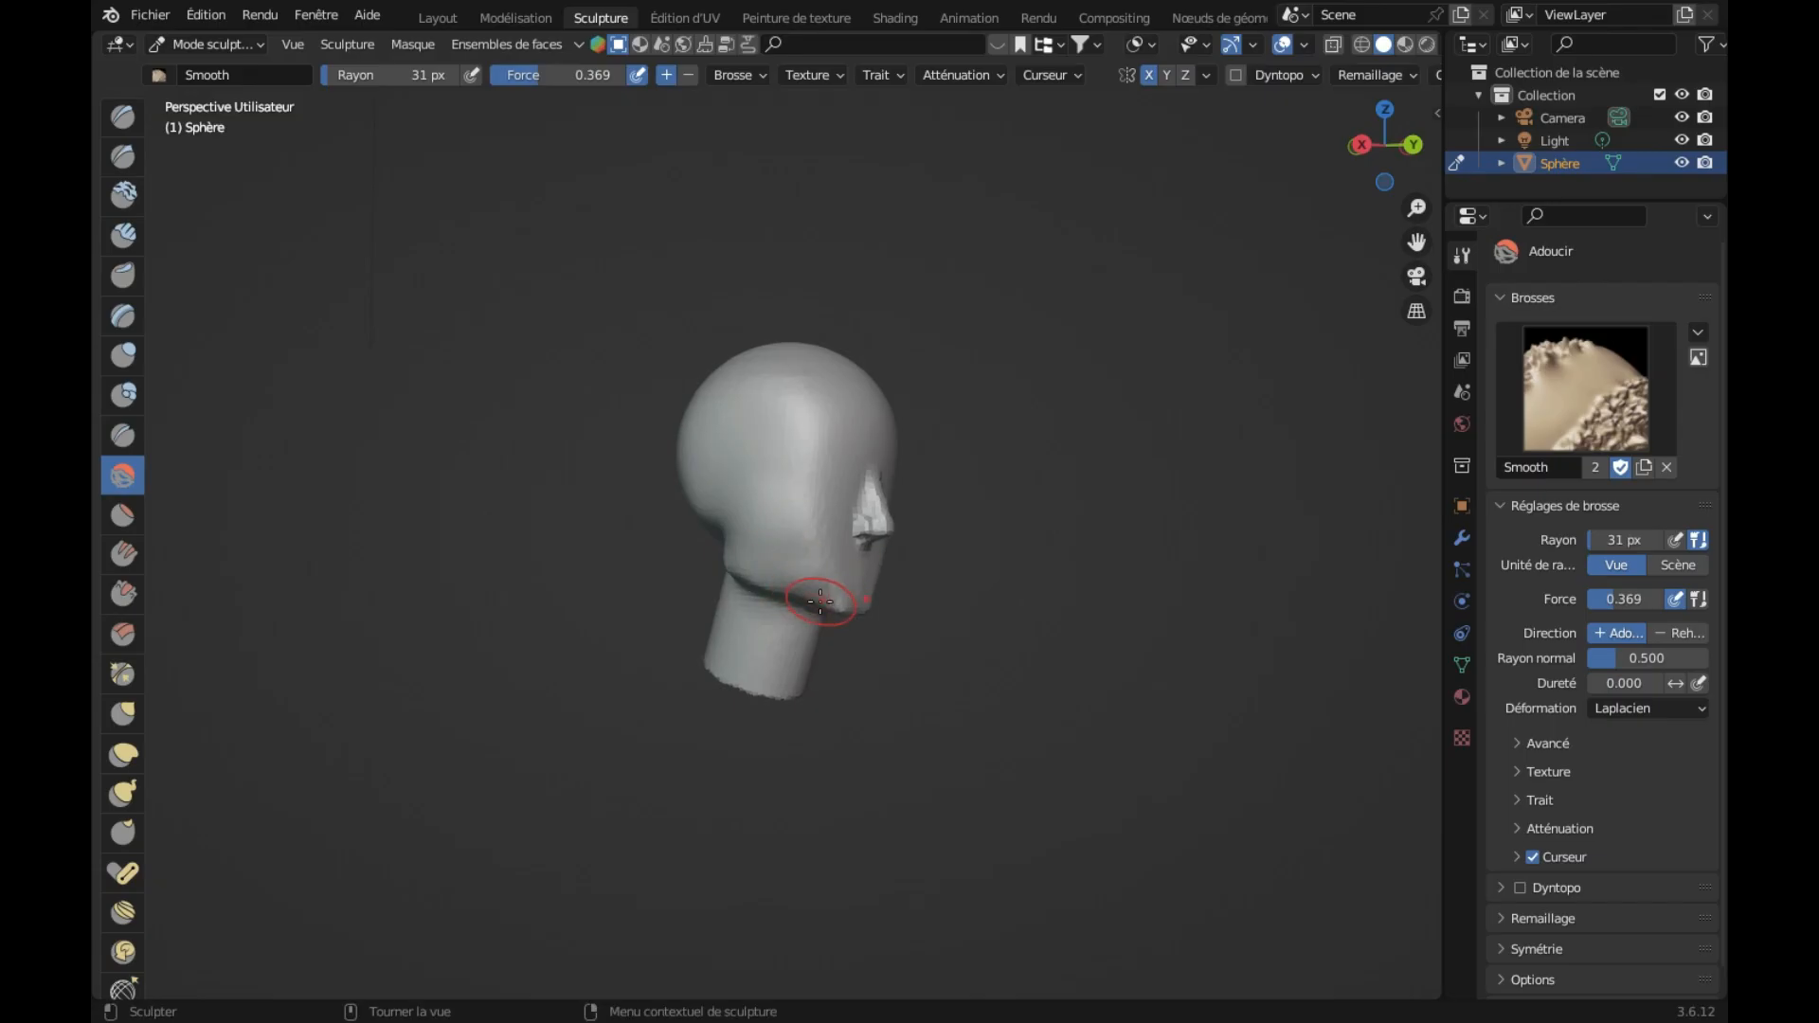
pyautogui.moveTo(833, 581)
pyautogui.mouseDown(button='middle')
pyautogui.moveTo(828, 650)
pyautogui.moveTo(812, 650)
pyautogui.mouseUp(button='middle')
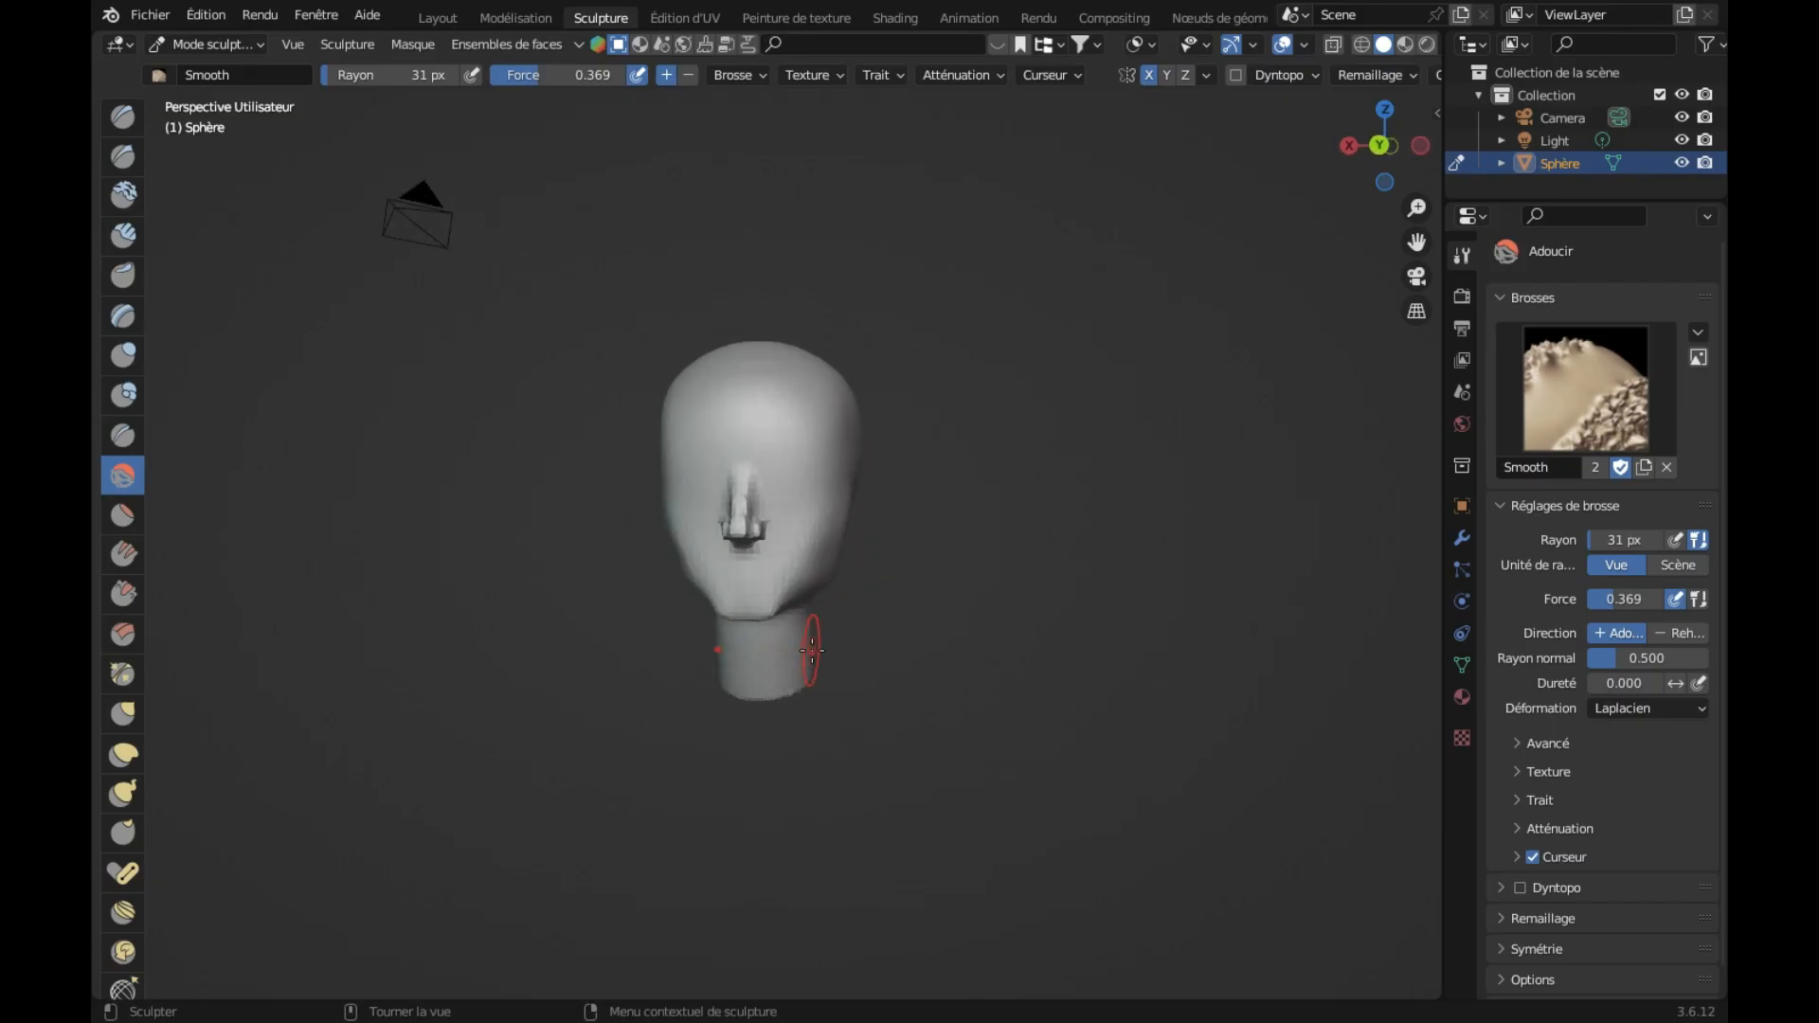
pyautogui.moveTo(833, 585)
pyautogui.mouseDown(button='middle')
pyautogui.moveTo(857, 589)
pyautogui.moveTo(834, 585)
pyautogui.mouseUp(button='middle')
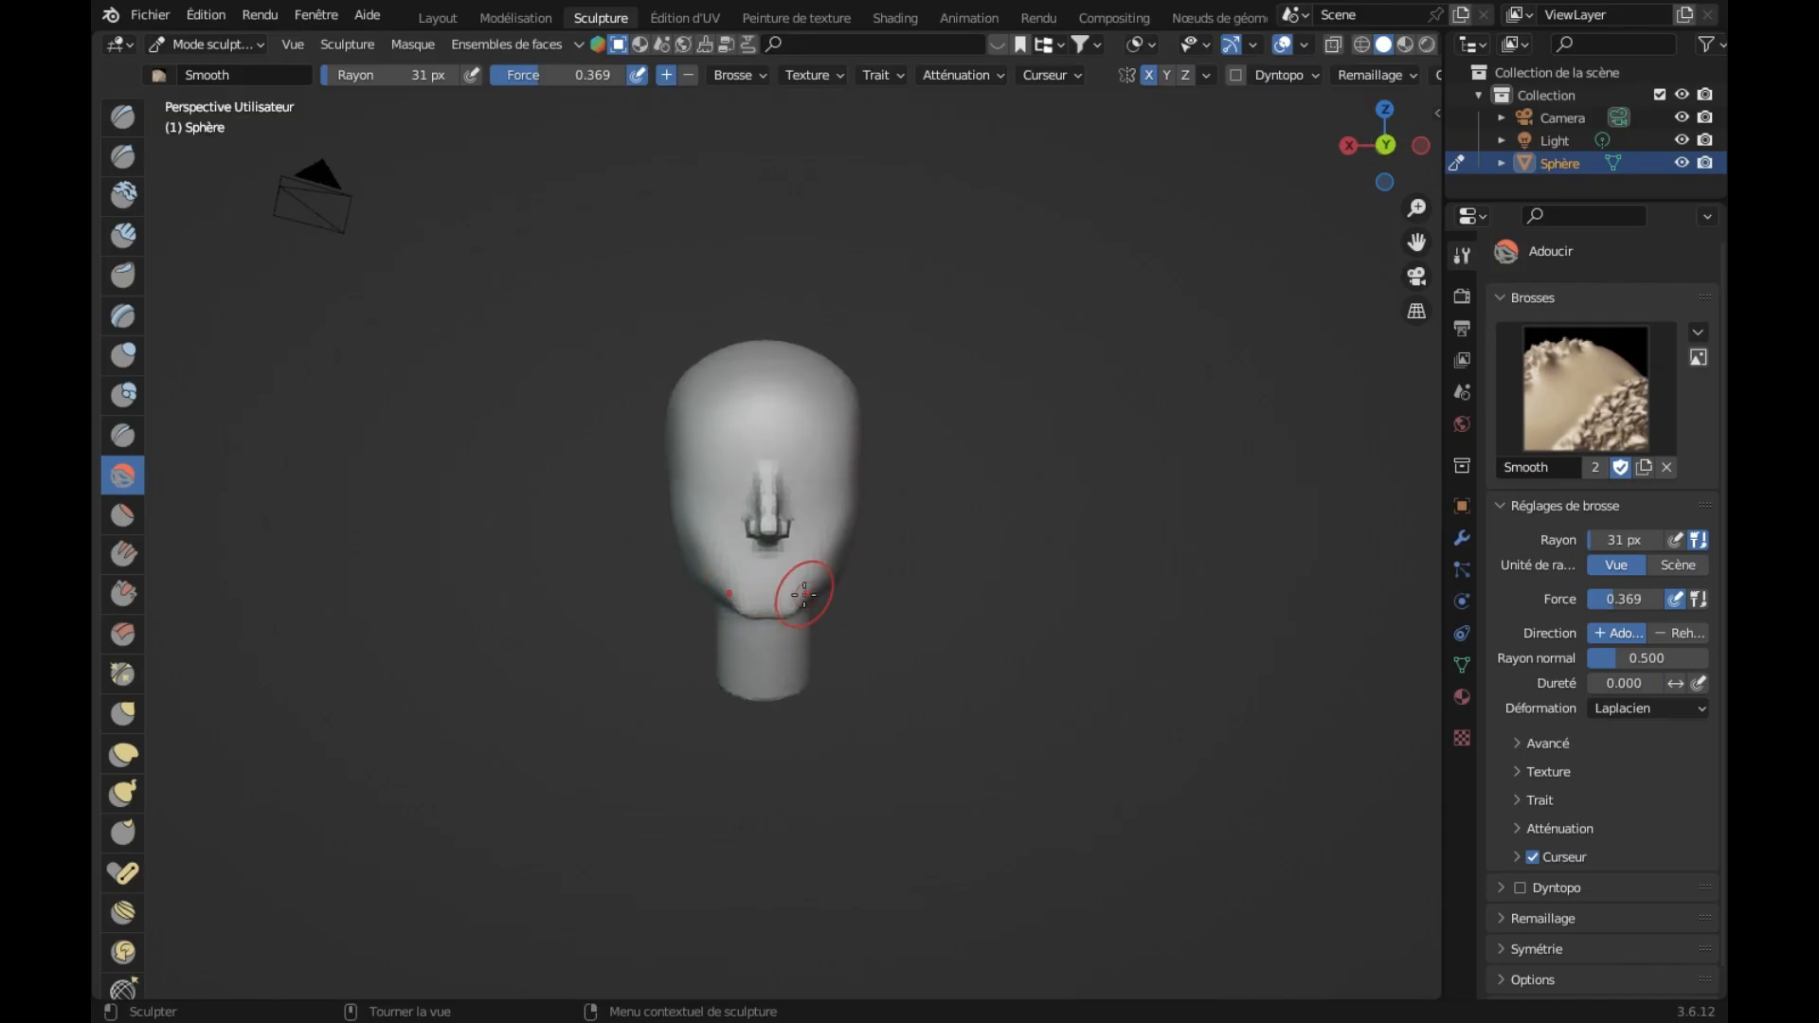
pyautogui.moveTo(753, 570); pyautogui.dragTo(818, 588, button='middle')
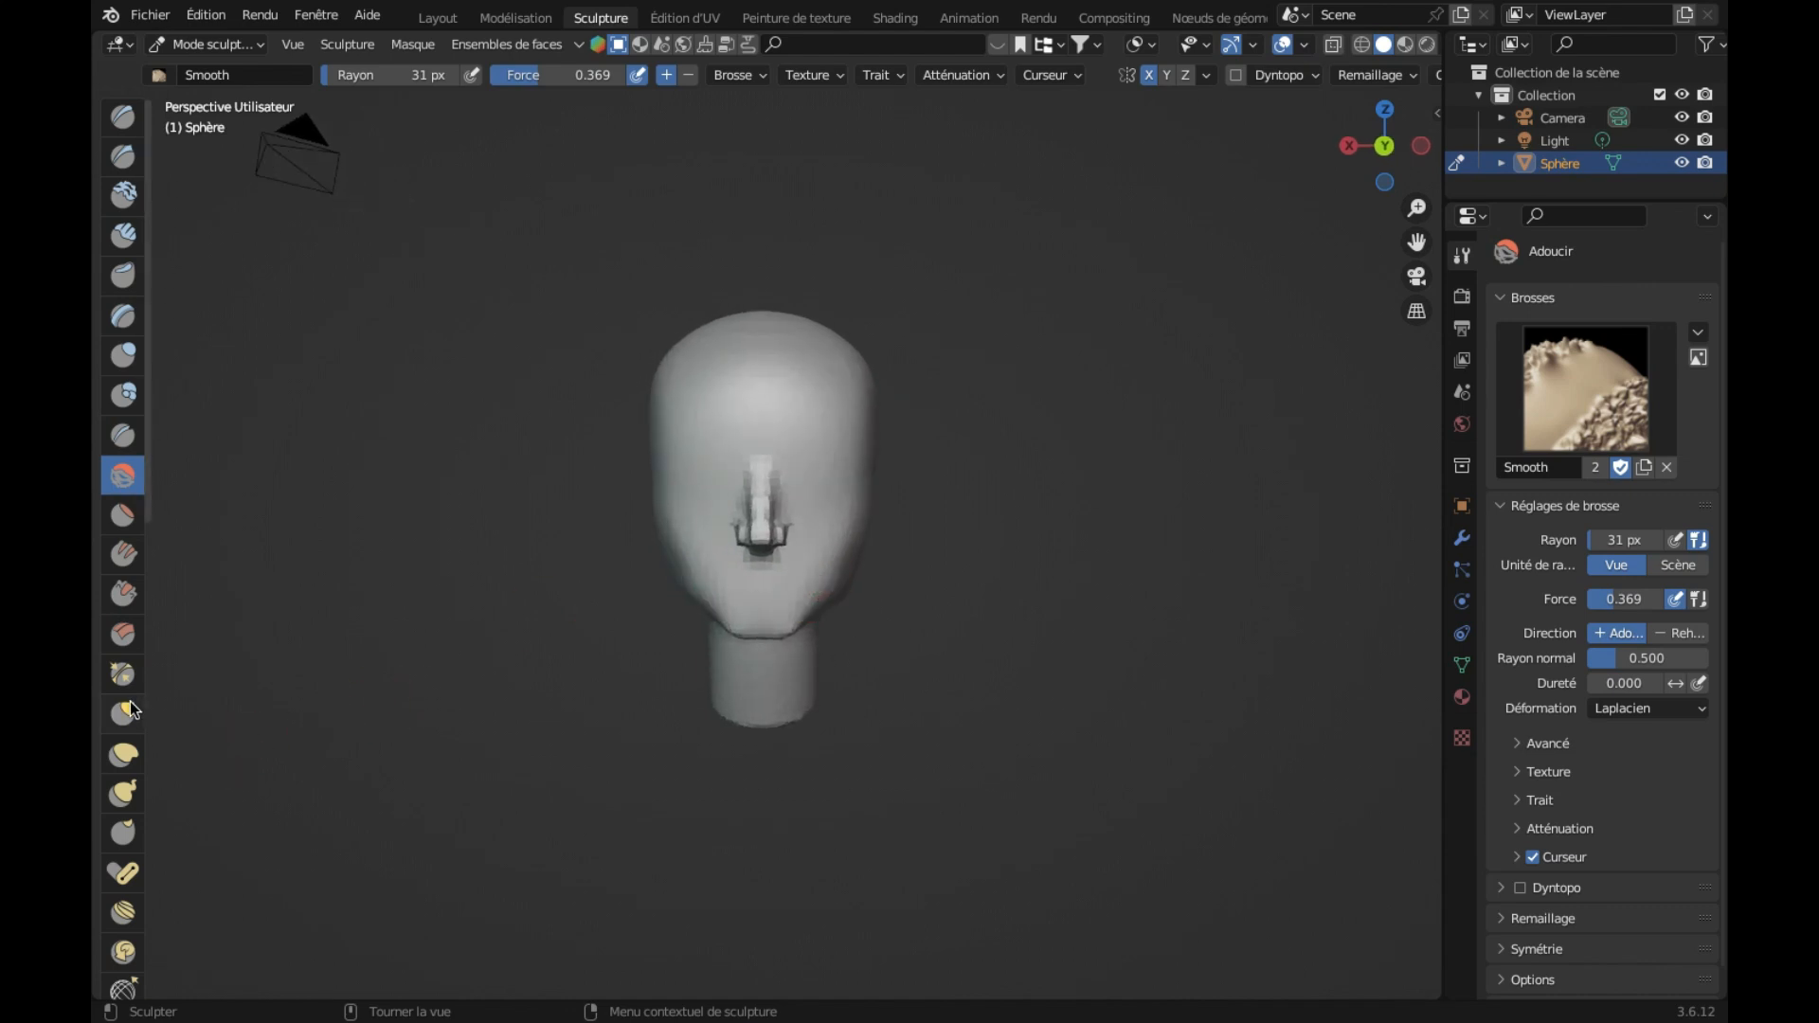
# Step: Push the lower cheeks slightly inward with the Grab brush at a 55 px radius
pyautogui.press('g')
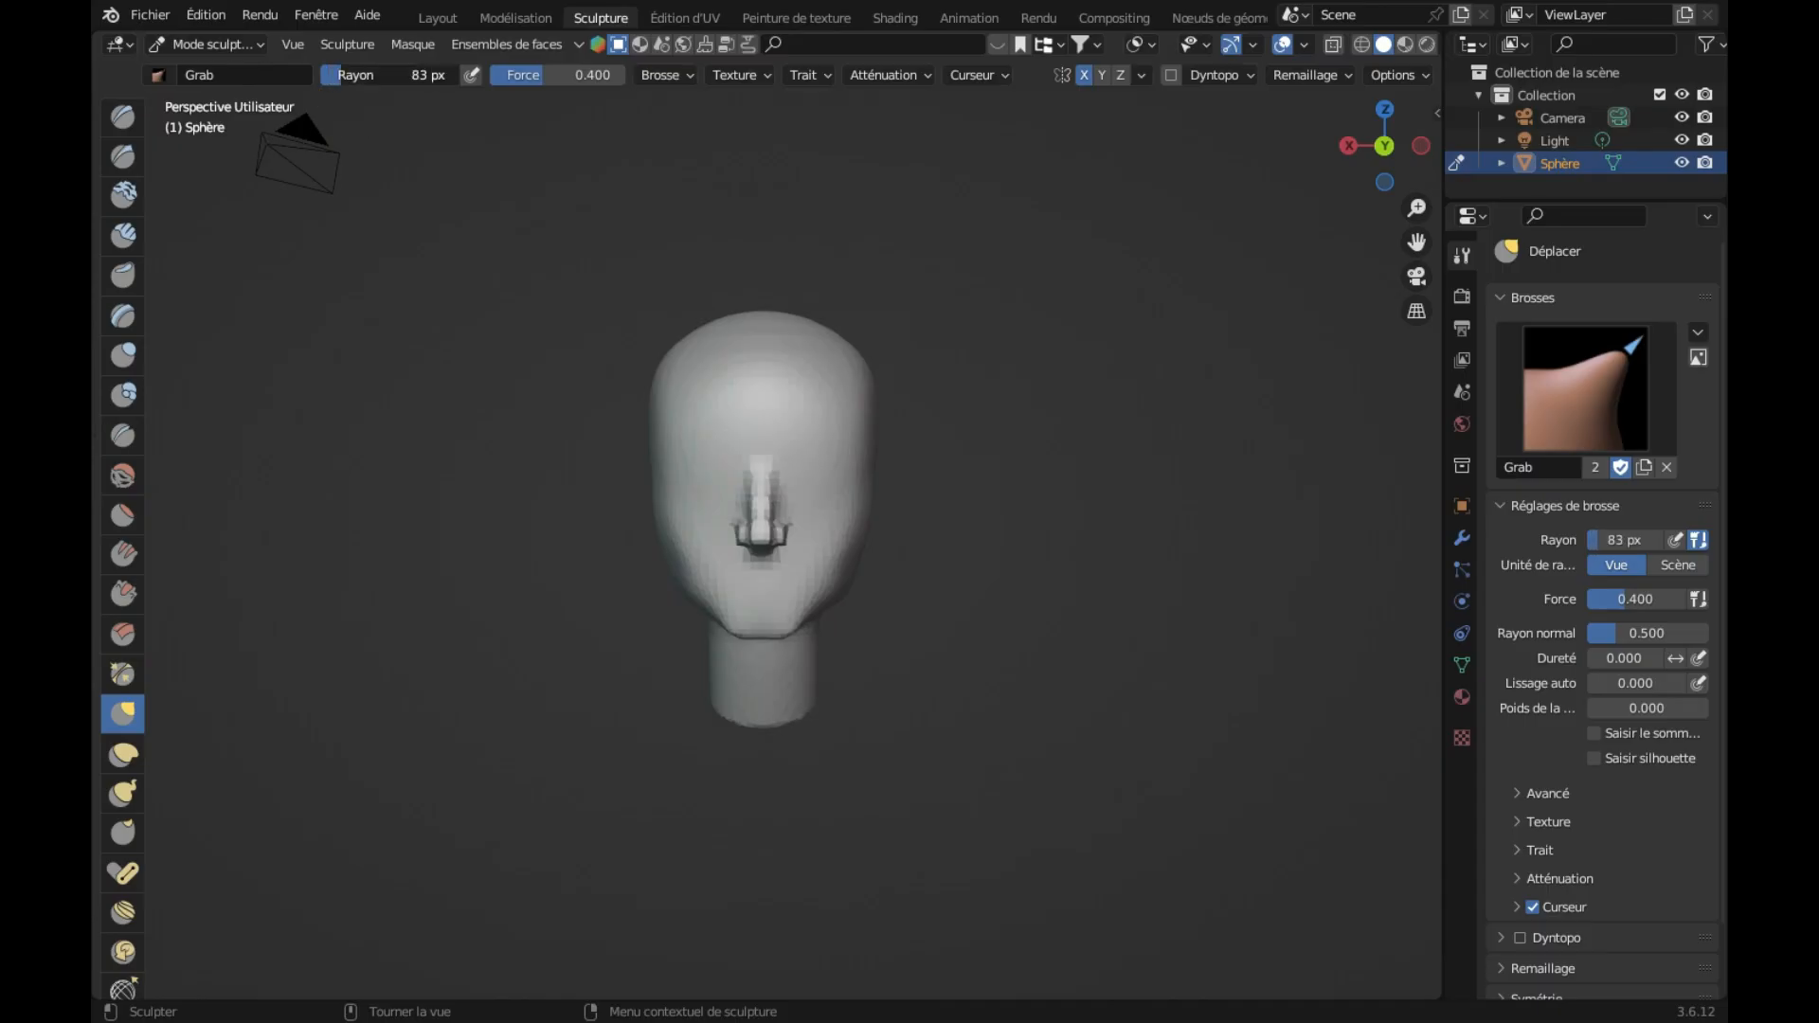
pyautogui.moveTo(824, 515); pyautogui.dragTo(897, 544, button='middle')
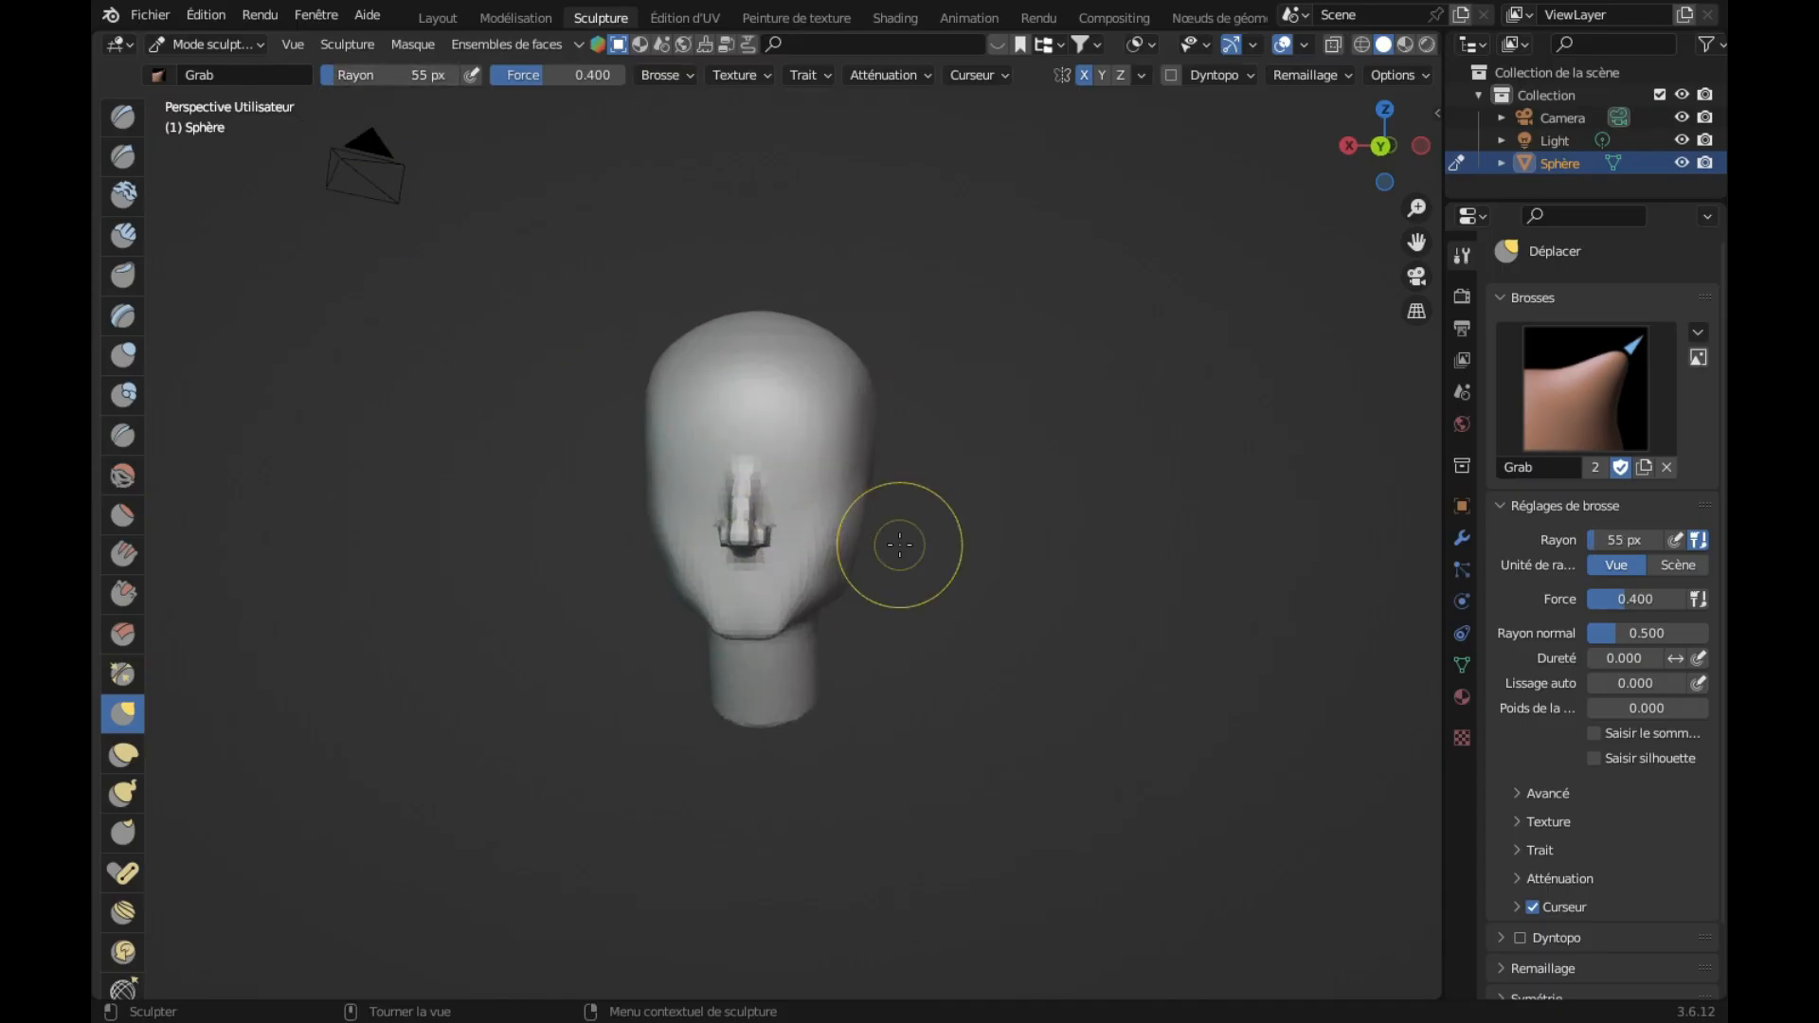
pyautogui.moveTo(849, 553); pyautogui.dragTo(836, 552)
pyautogui.moveTo(837, 552); pyautogui.dragTo(861, 557, button='middle')
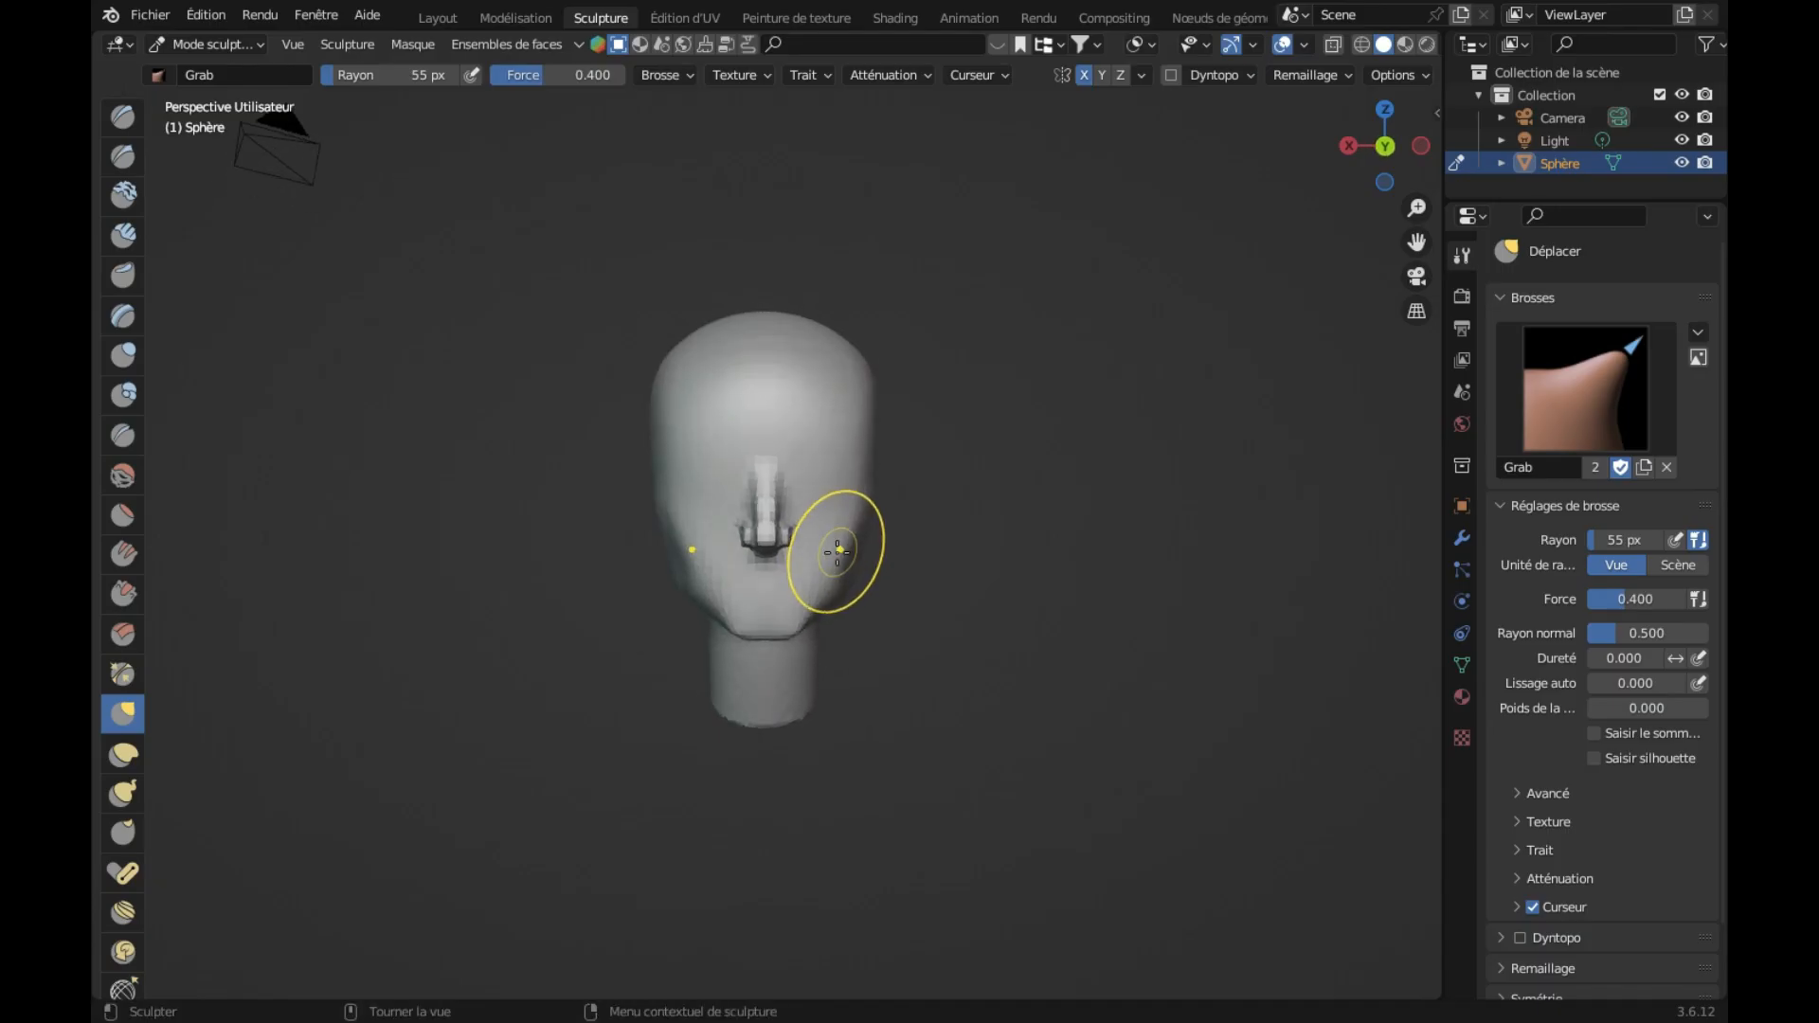
# Step: Reshape the cheekbones and jaw corners with the Grab brush, narrowing the area beside the chin
pyautogui.moveTo(869, 528)
pyautogui.mouseDown()
pyautogui.moveTo(837, 559)
pyautogui.moveTo(842, 478)
pyautogui.mouseUp()
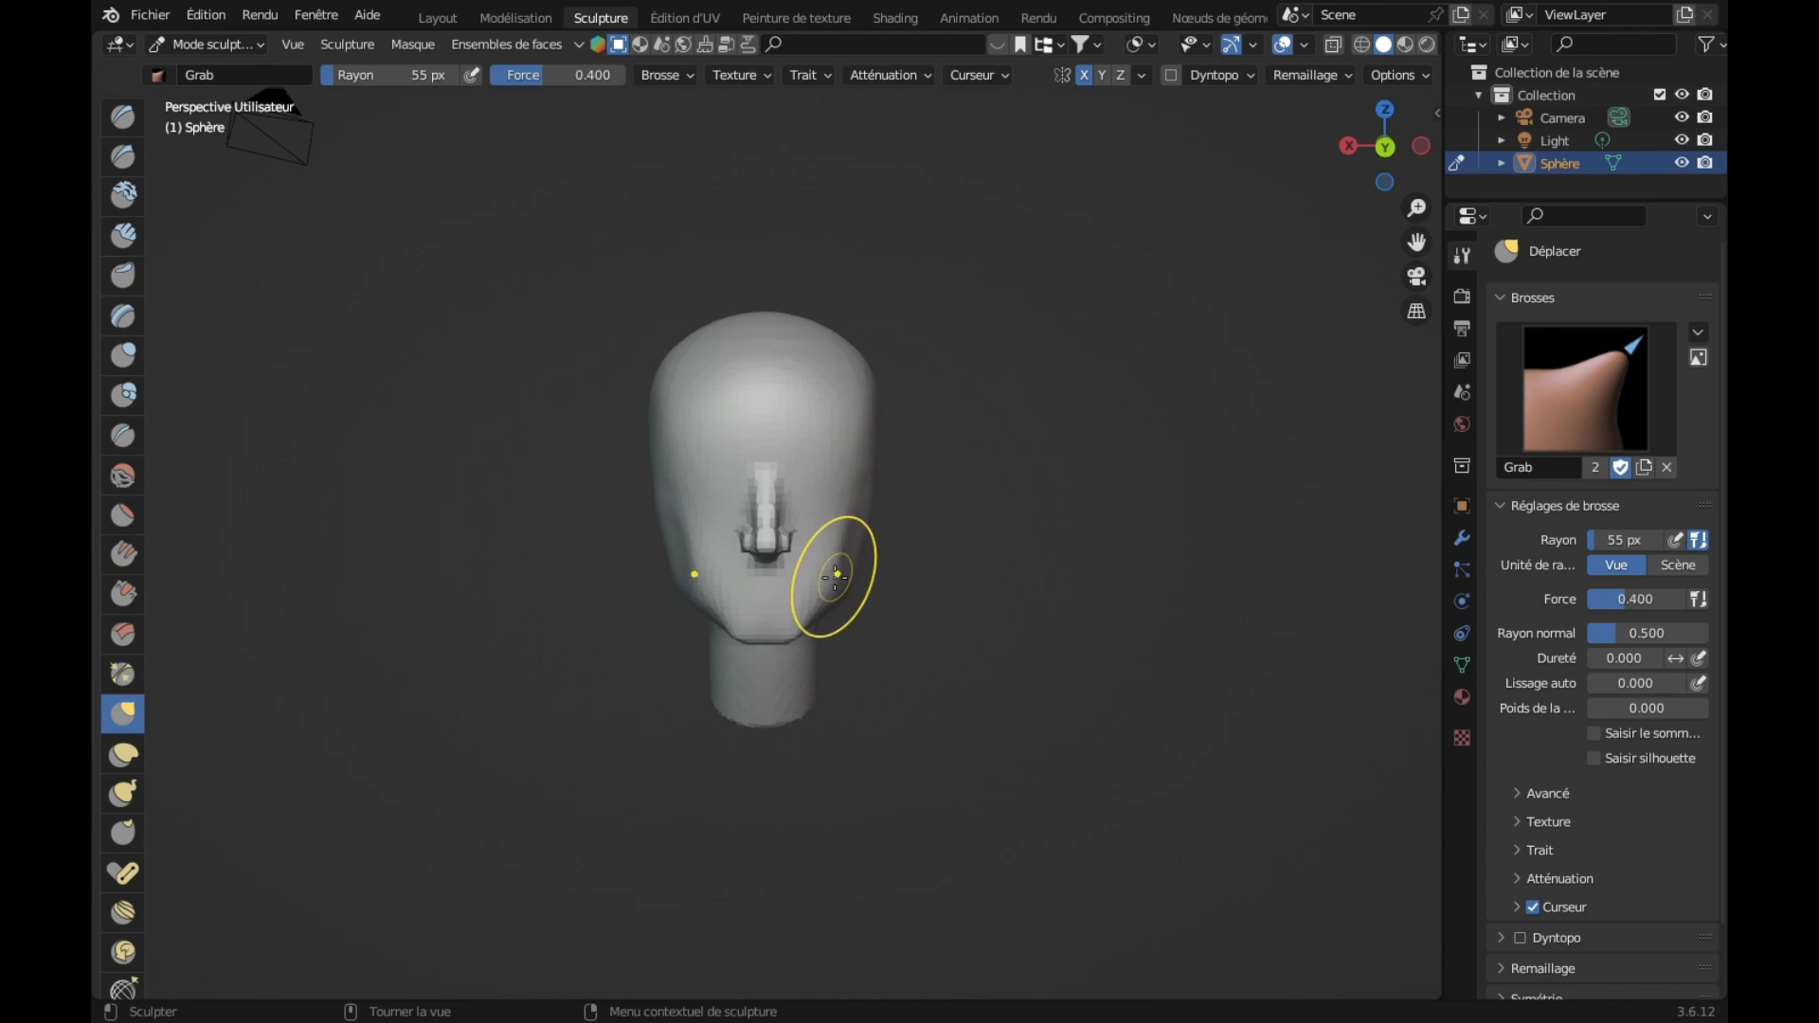
pyautogui.moveTo(836, 590); pyautogui.dragTo(834, 589)
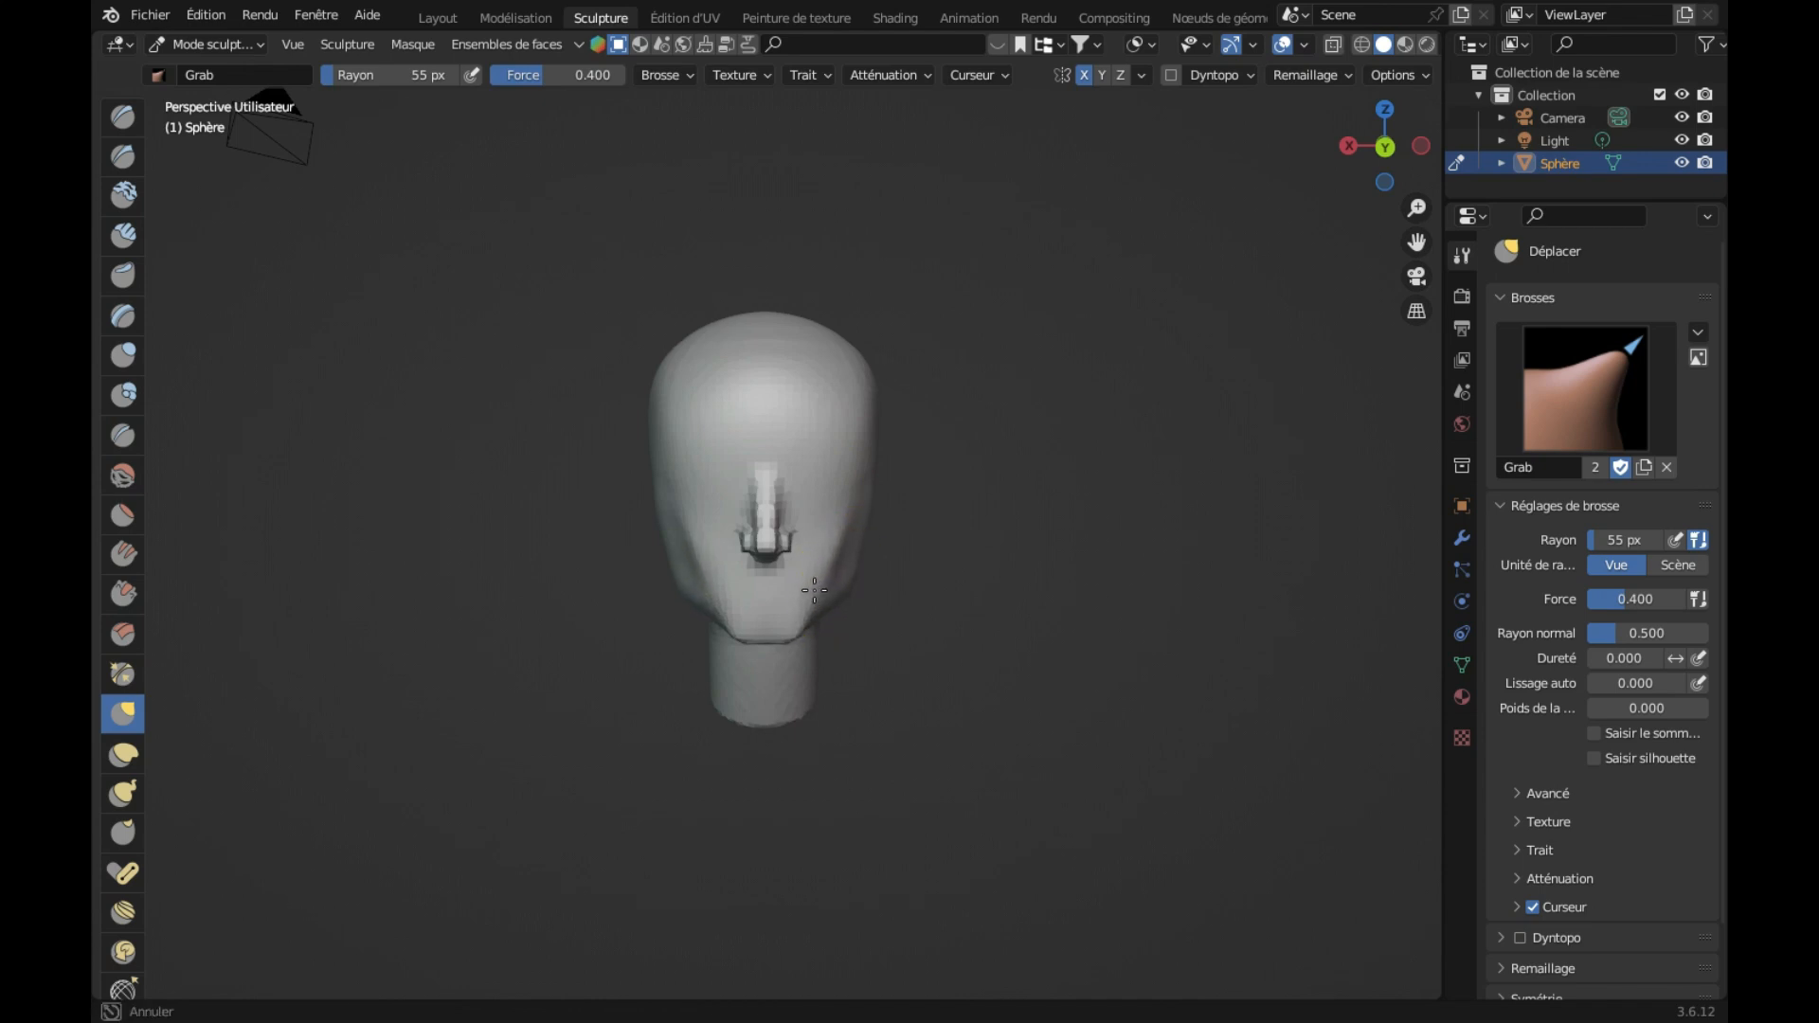
pyautogui.moveTo(811, 590); pyautogui.dragTo(811, 590)
pyautogui.hscroll(2, 875, 609)
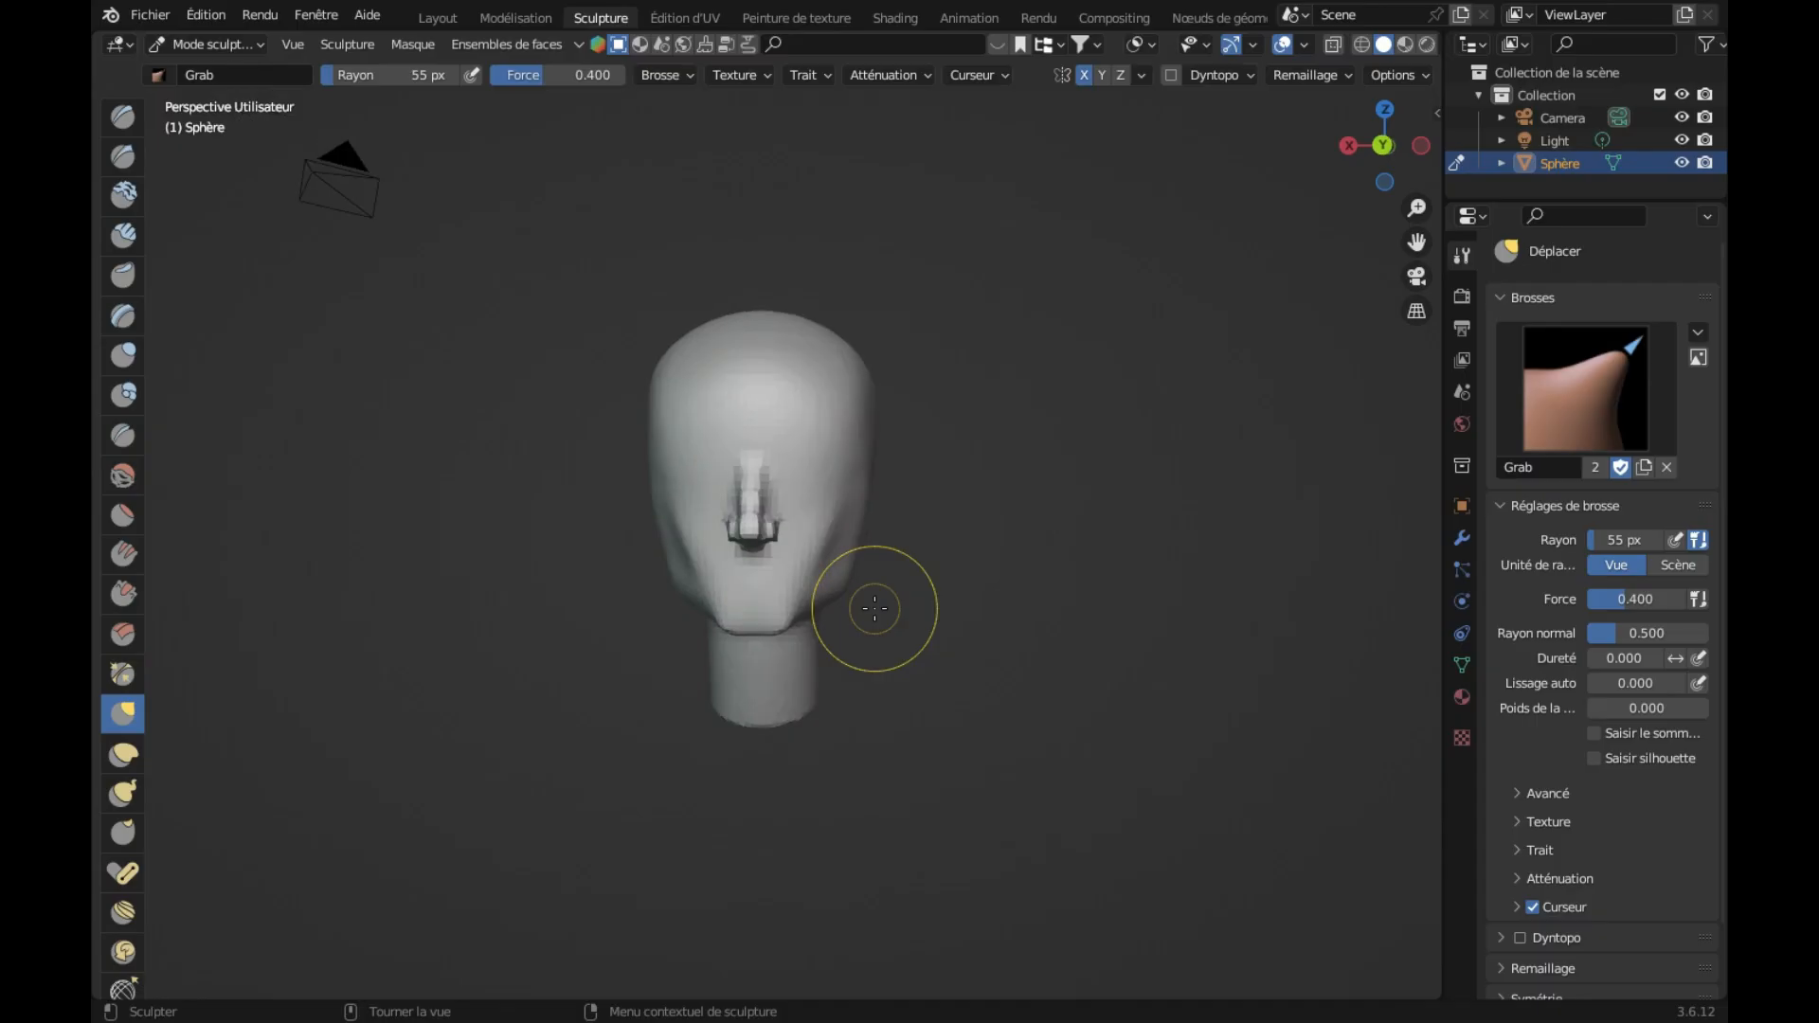
pyautogui.hscroll(5, 854, 596)
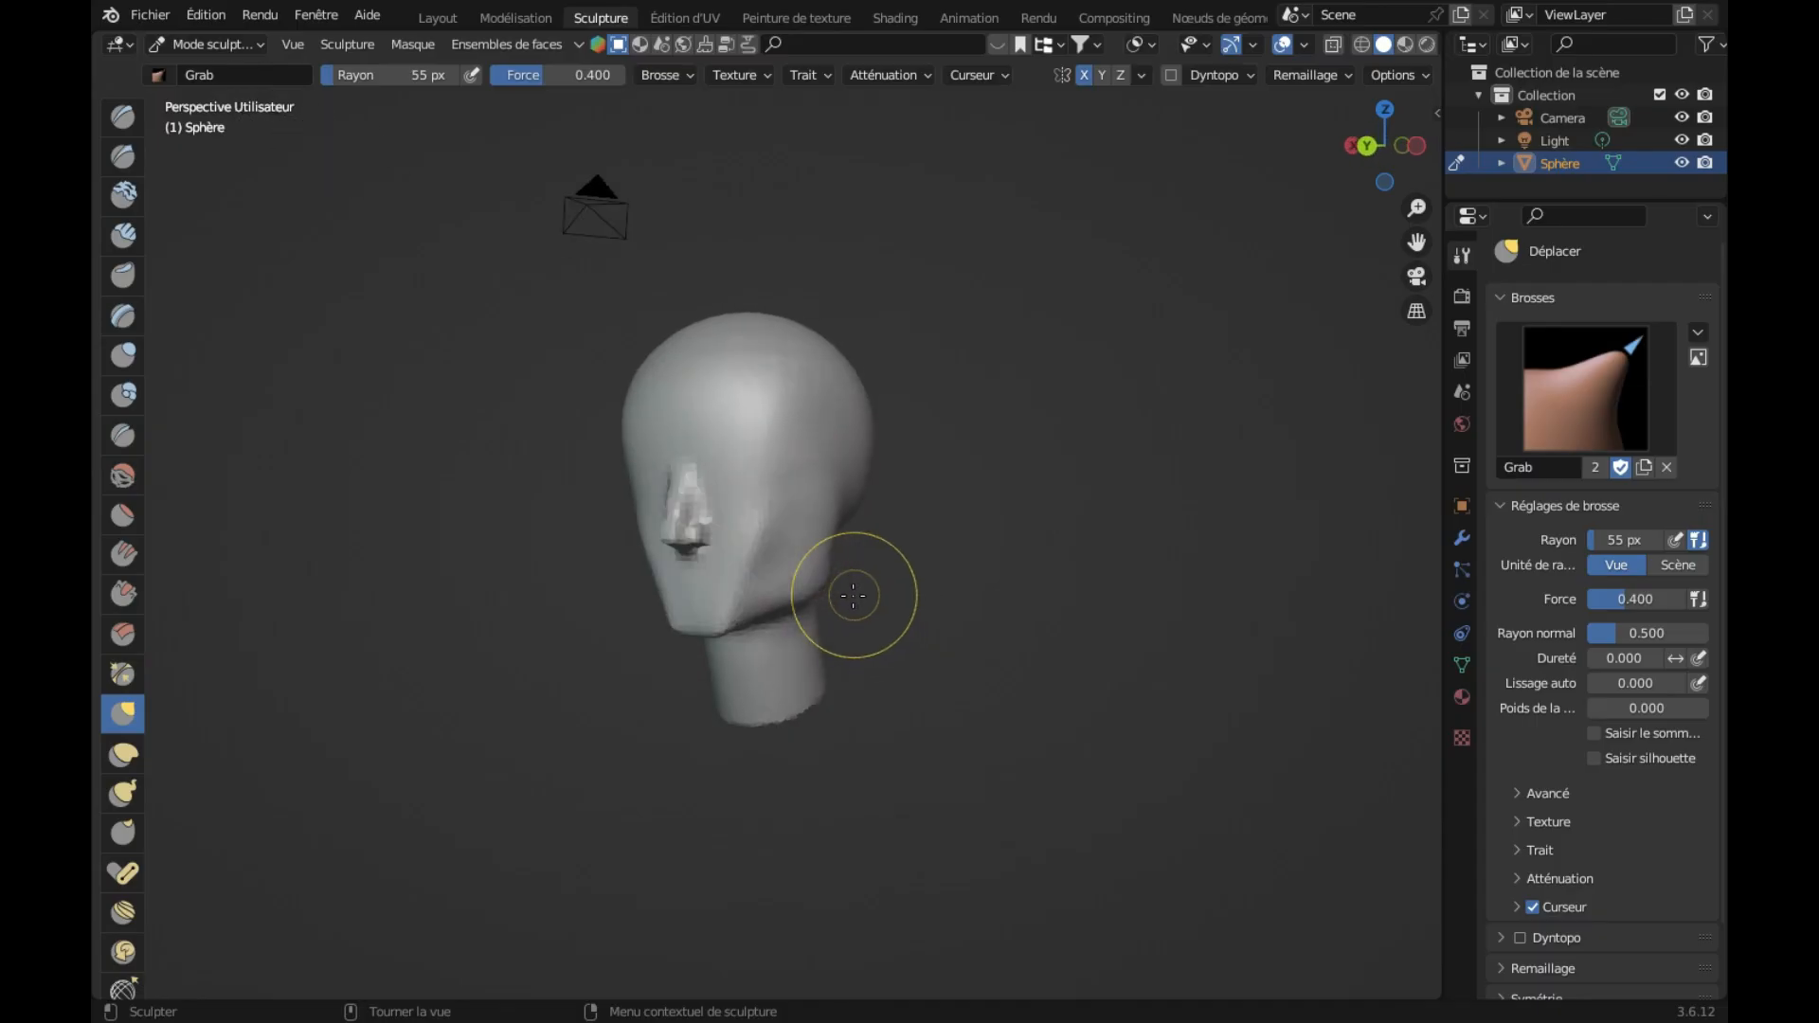
pyautogui.hscroll(-5, 854, 596)
pyautogui.scroll(2, 854, 596)
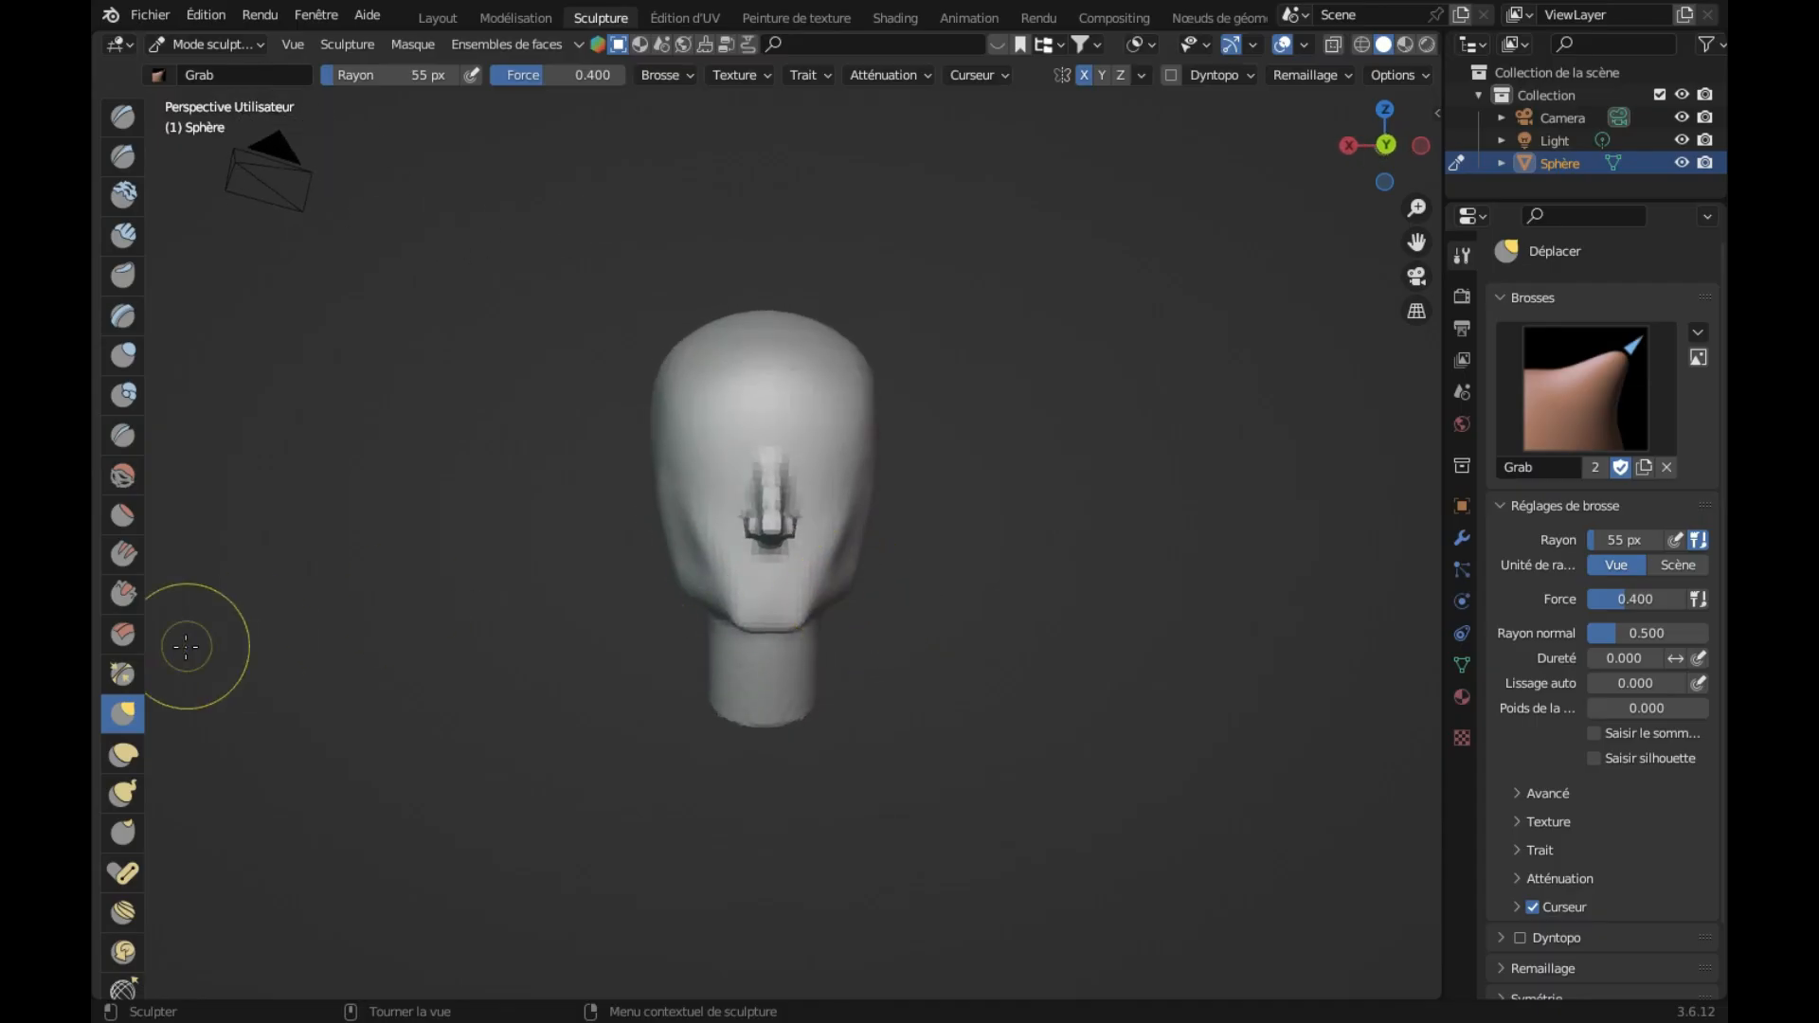
# Step: Smooth the chin, lower face and side of the jaw with the Smooth brush at a 55 px radius
pyautogui.click(123, 475)
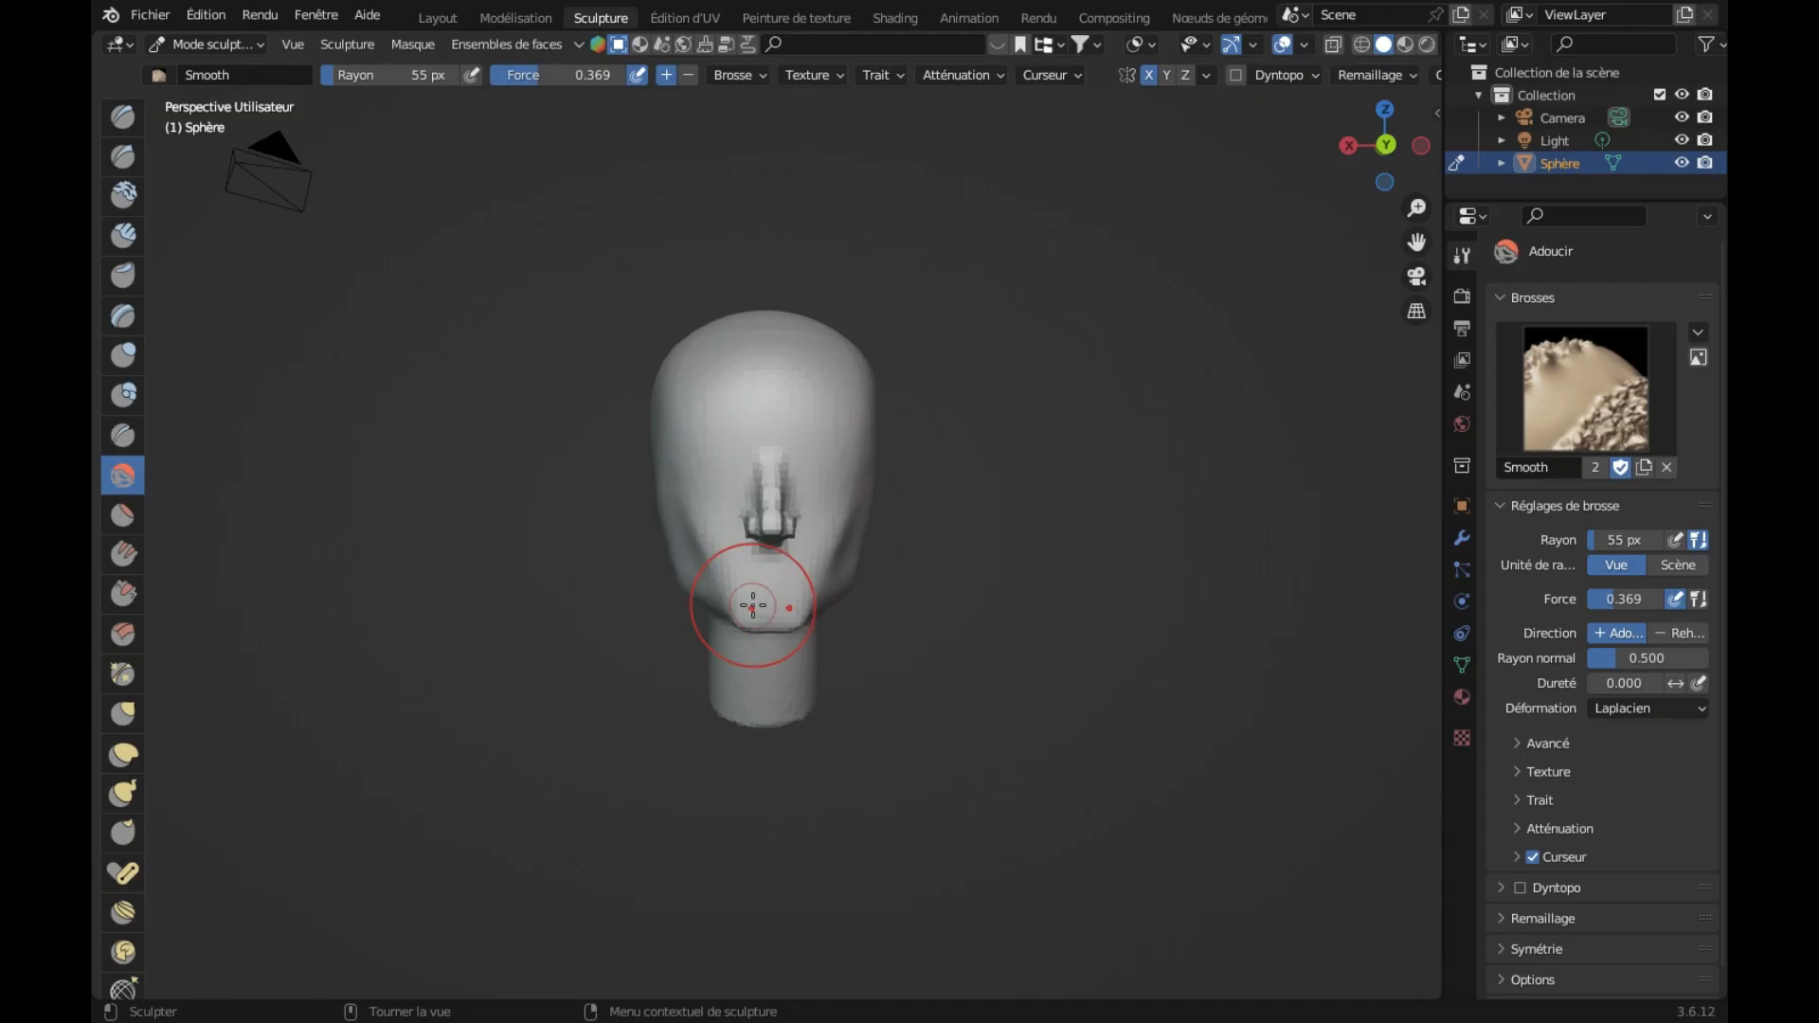
pyautogui.scroll(3, 753, 605)
pyautogui.hscroll(-4, 753, 606)
pyautogui.moveTo(753, 605)
pyautogui.mouseDown()
pyautogui.moveTo(732, 509)
pyautogui.moveTo(756, 607)
pyautogui.mouseUp()
pyautogui.moveTo(733, 479); pyautogui.dragTo(758, 625)
pyautogui.moveTo(771, 650)
pyautogui.mouseDown(button='middle')
pyautogui.moveTo(794, 680)
pyautogui.moveTo(722, 654)
pyautogui.moveTo(720, 669)
pyautogui.mouseUp(button='middle')
pyautogui.scroll(-2, 794, 680)
pyautogui.moveTo(726, 566)
pyautogui.mouseDown()
pyautogui.moveTo(748, 531)
pyautogui.moveTo(759, 583)
pyautogui.moveTo(691, 614)
pyautogui.mouseUp()
pyautogui.moveTo(883, 575); pyautogui.dragTo(865, 586, button='middle')
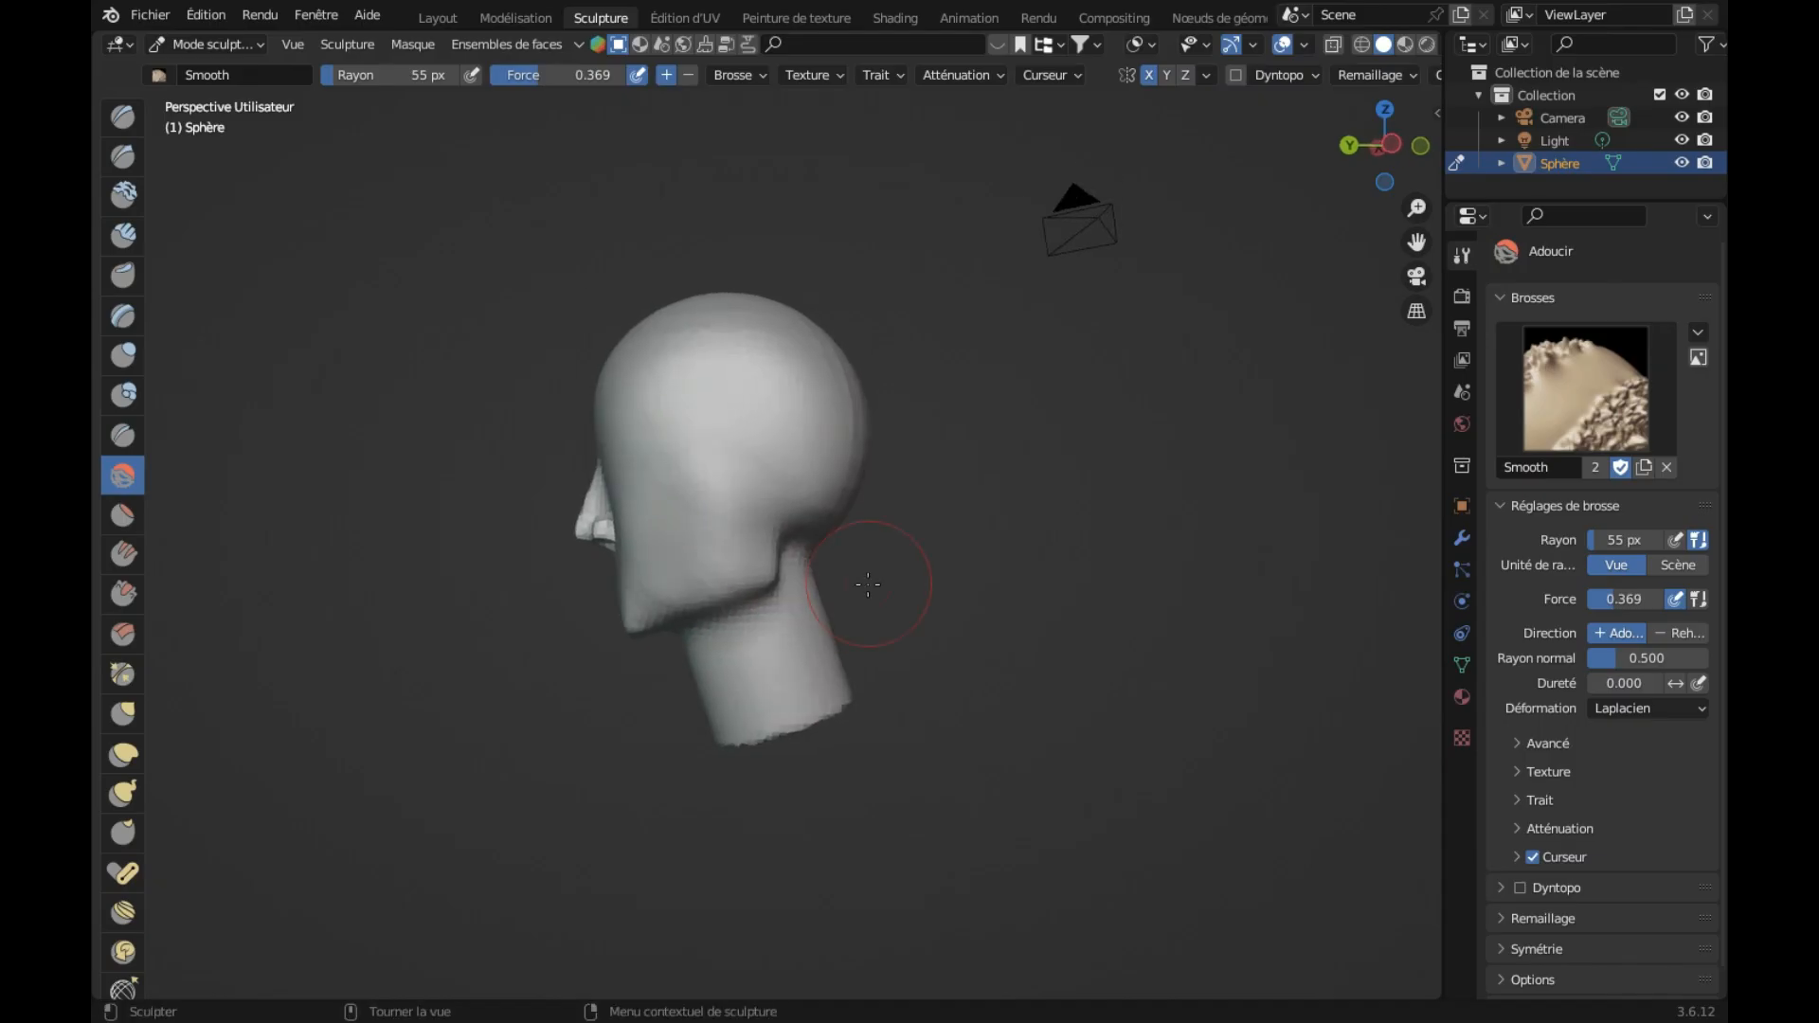
# Step: Raise the rear jaw corner and lower jaw edge in side view with the Grab brush at a 55 px radius
pyautogui.click(123, 712)
pyautogui.moveTo(770, 579); pyautogui.dragTo(771, 531)
pyautogui.moveTo(714, 601)
pyautogui.mouseDown()
pyautogui.moveTo(723, 573)
pyautogui.moveTo(787, 553)
pyautogui.mouseUp()
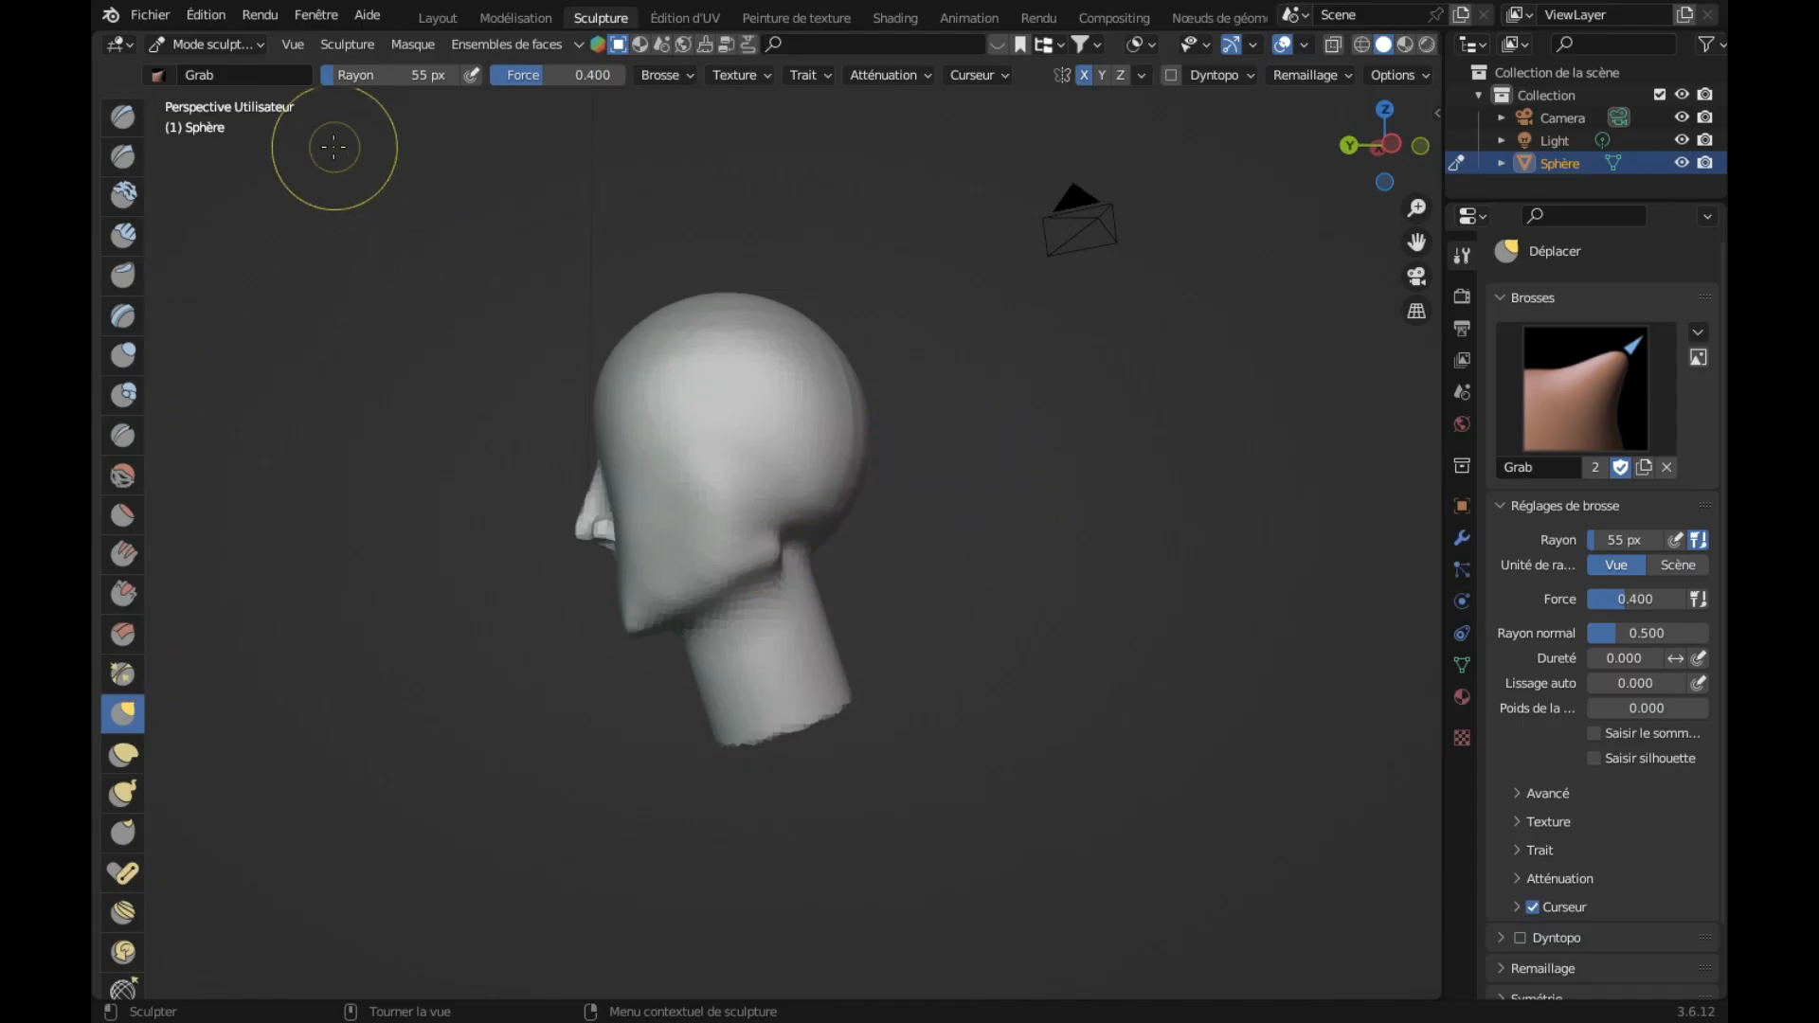
# Step: Refine the jawline from chin to neck with the Grab brush at a 103 px radius
pyautogui.moveTo(328, 84); pyautogui.dragTo(360, 84)
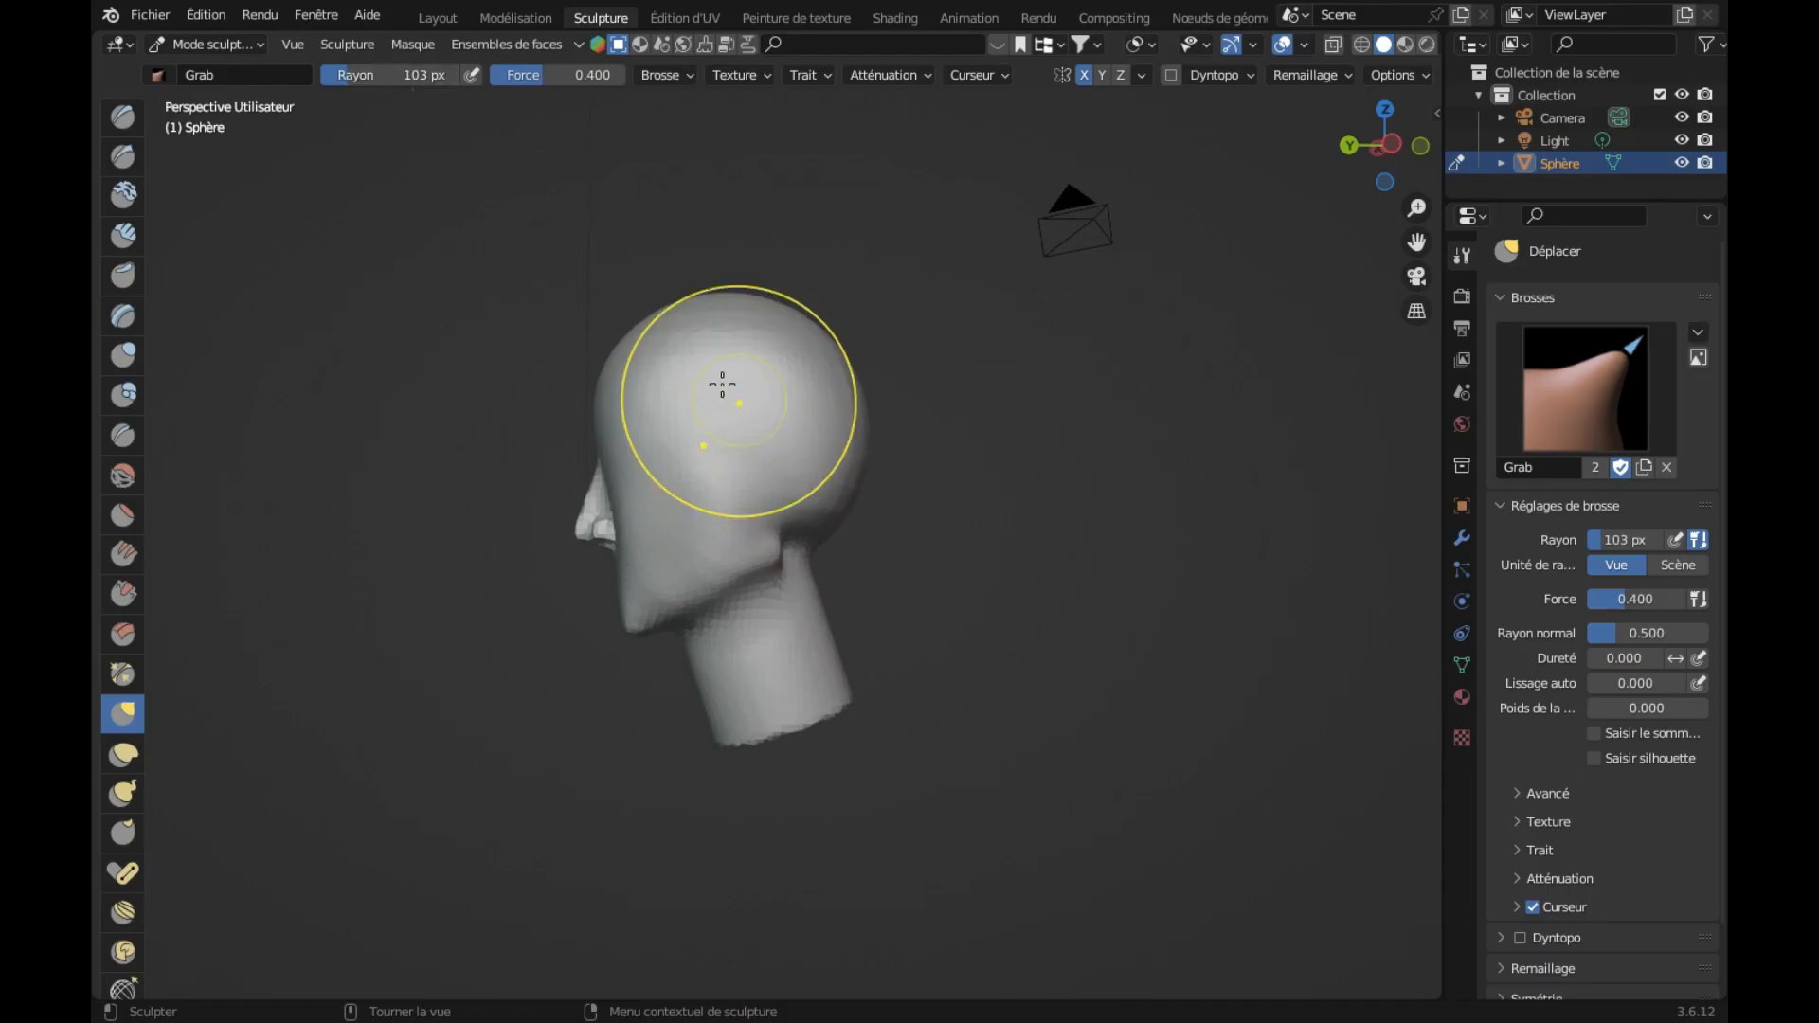
pyautogui.moveTo(839, 470)
pyautogui.mouseDown(button='middle')
pyautogui.moveTo(858, 473)
pyautogui.moveTo(846, 464)
pyautogui.mouseUp(button='middle')
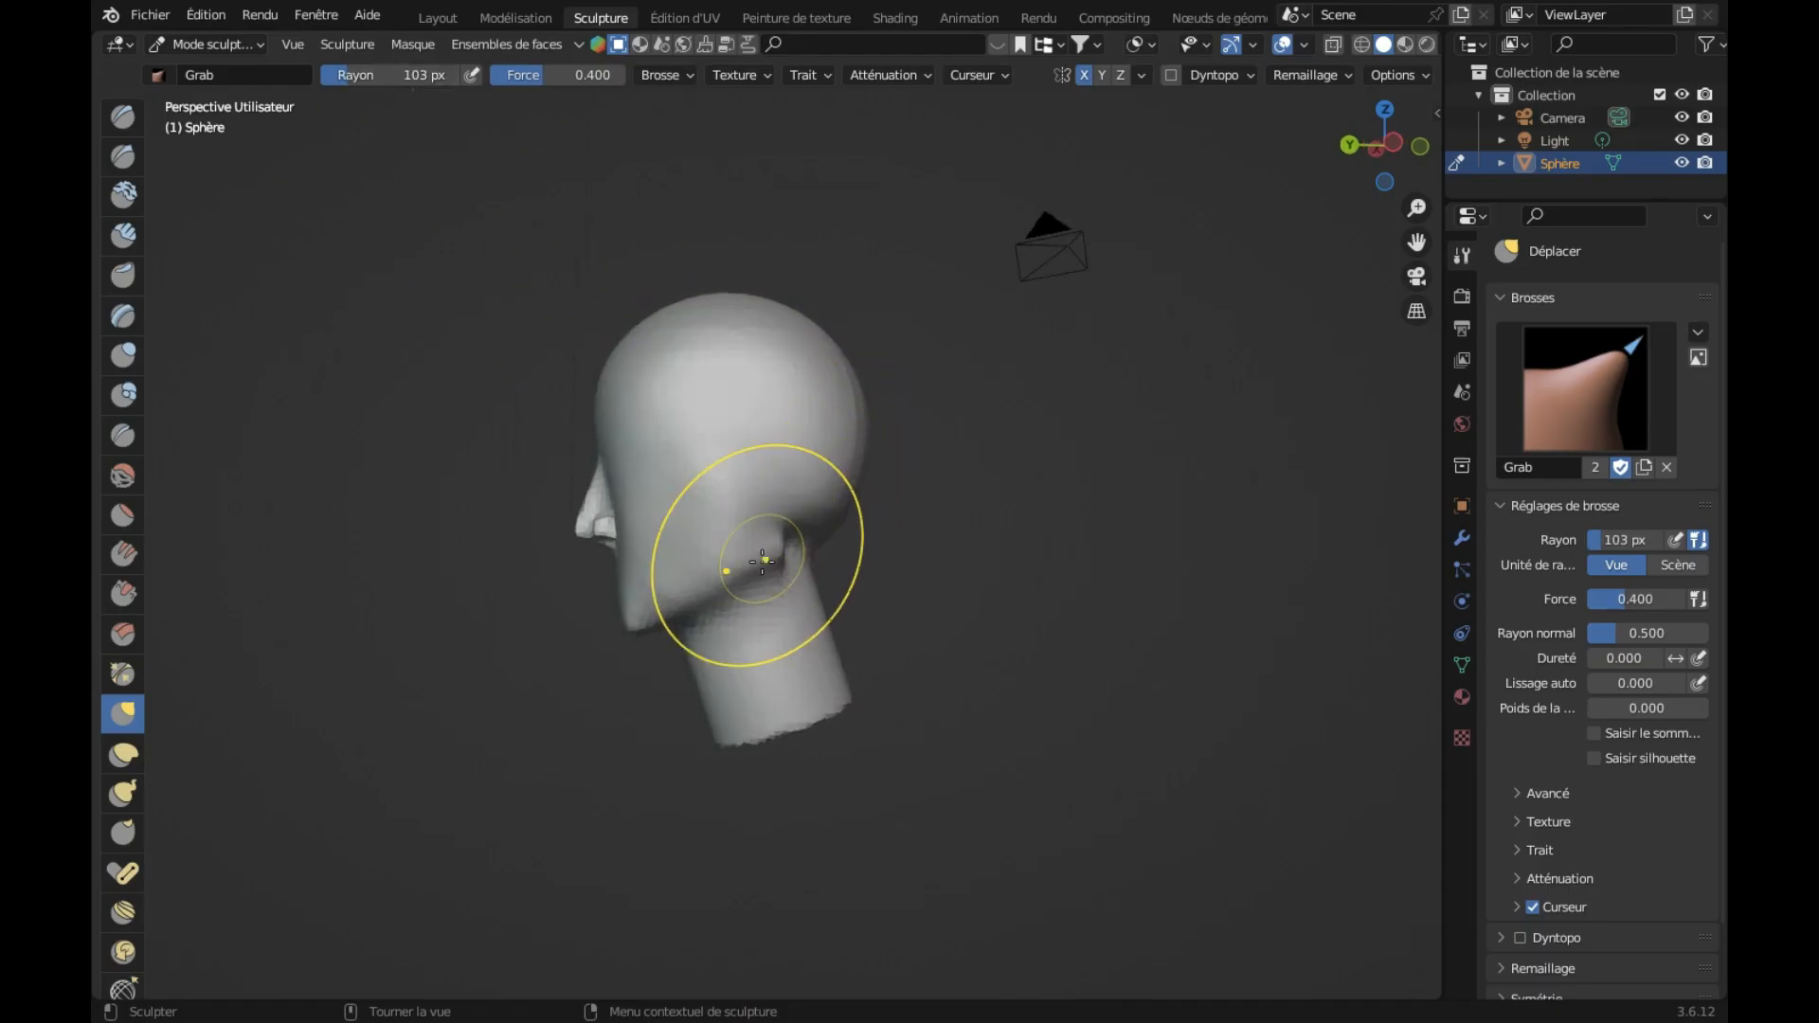
pyautogui.moveTo(711, 592); pyautogui.dragTo(699, 596)
pyautogui.keyDown('shift'); pyautogui.moveTo(784, 555); pyautogui.dragTo(775, 564); pyautogui.keyUp('shift')
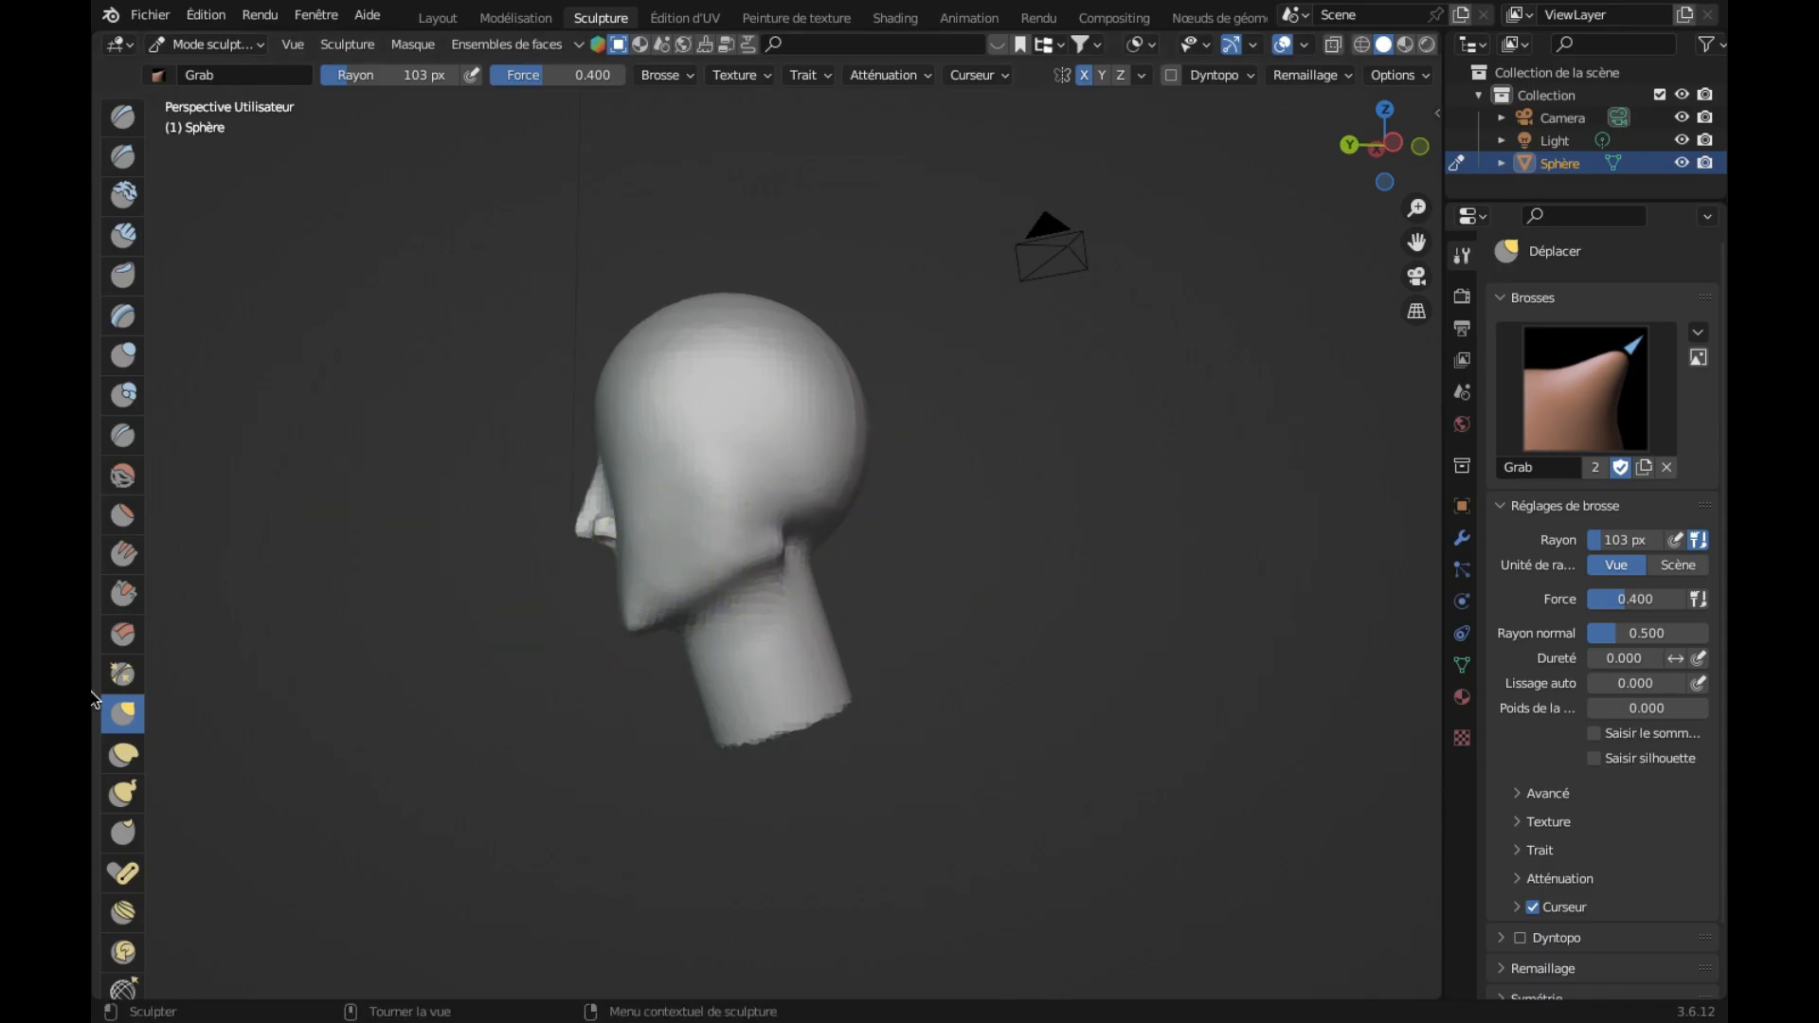
# Step: Smooth the rear jaw corner and its transition to the neck, using the Smooth brush with its radius reduced to 67 px
pyautogui.click(127, 491)
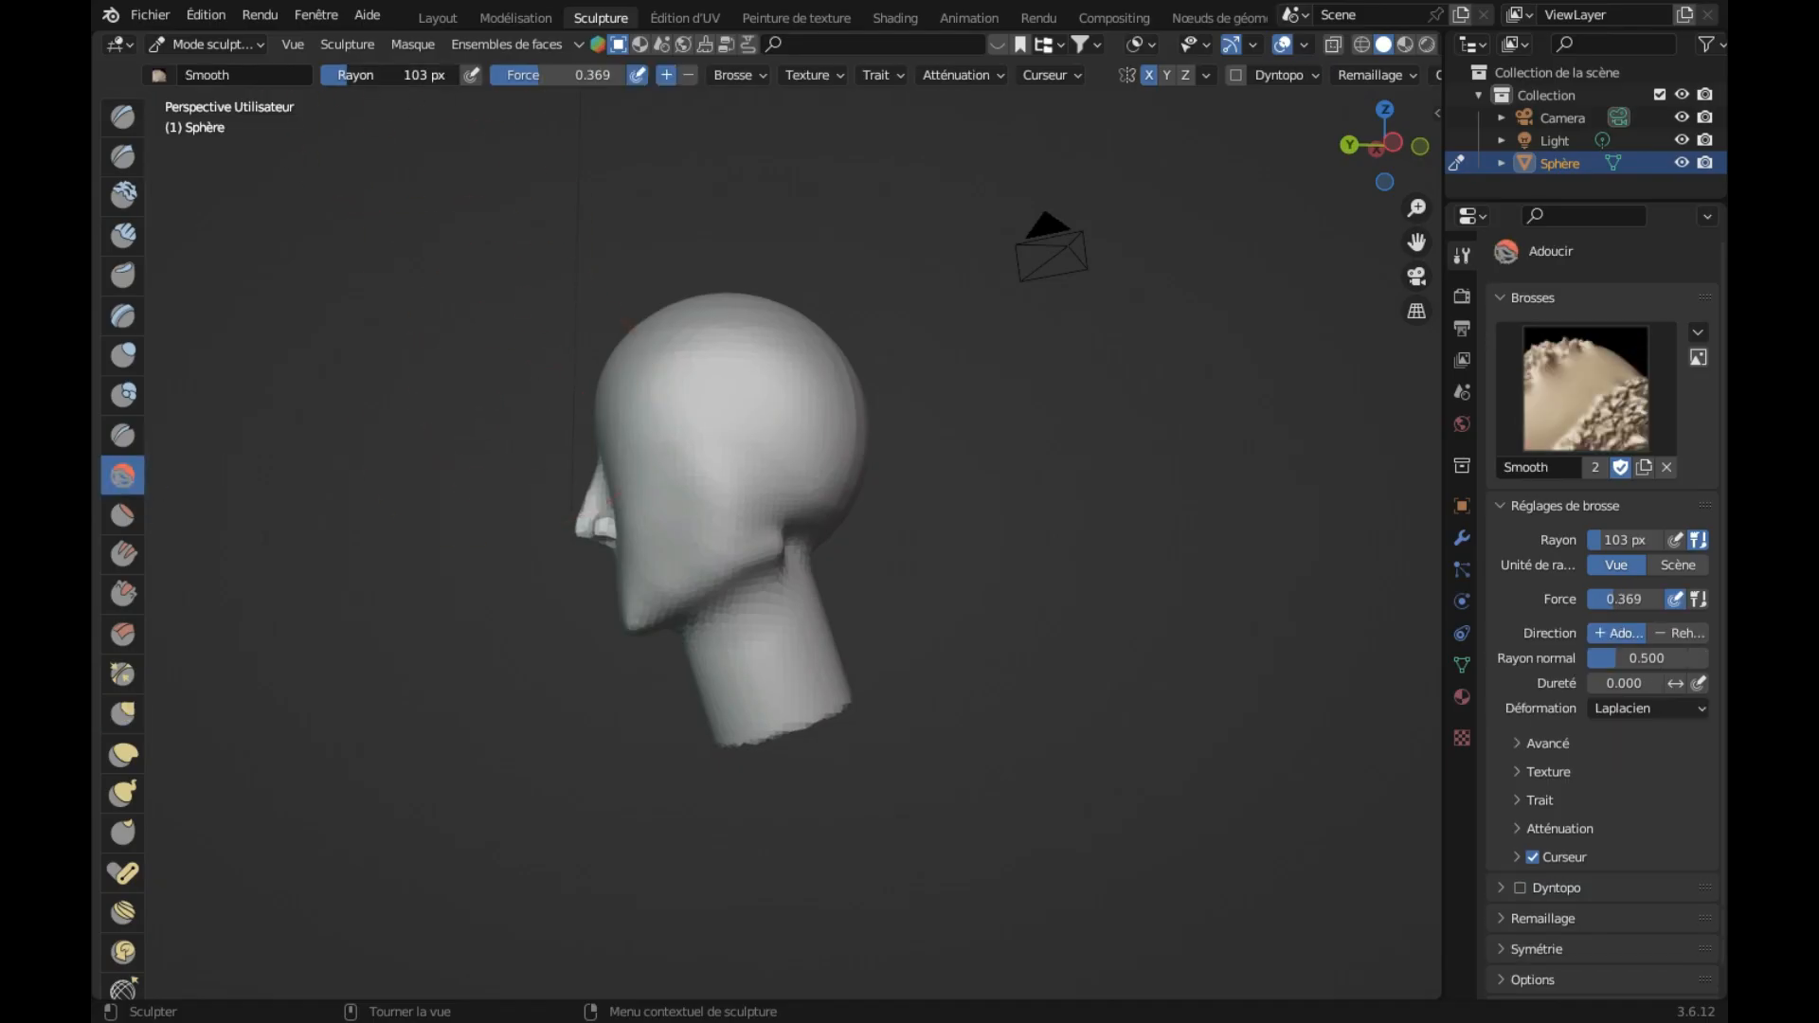
pyautogui.moveTo(788, 555); pyautogui.dragTo(785, 558)
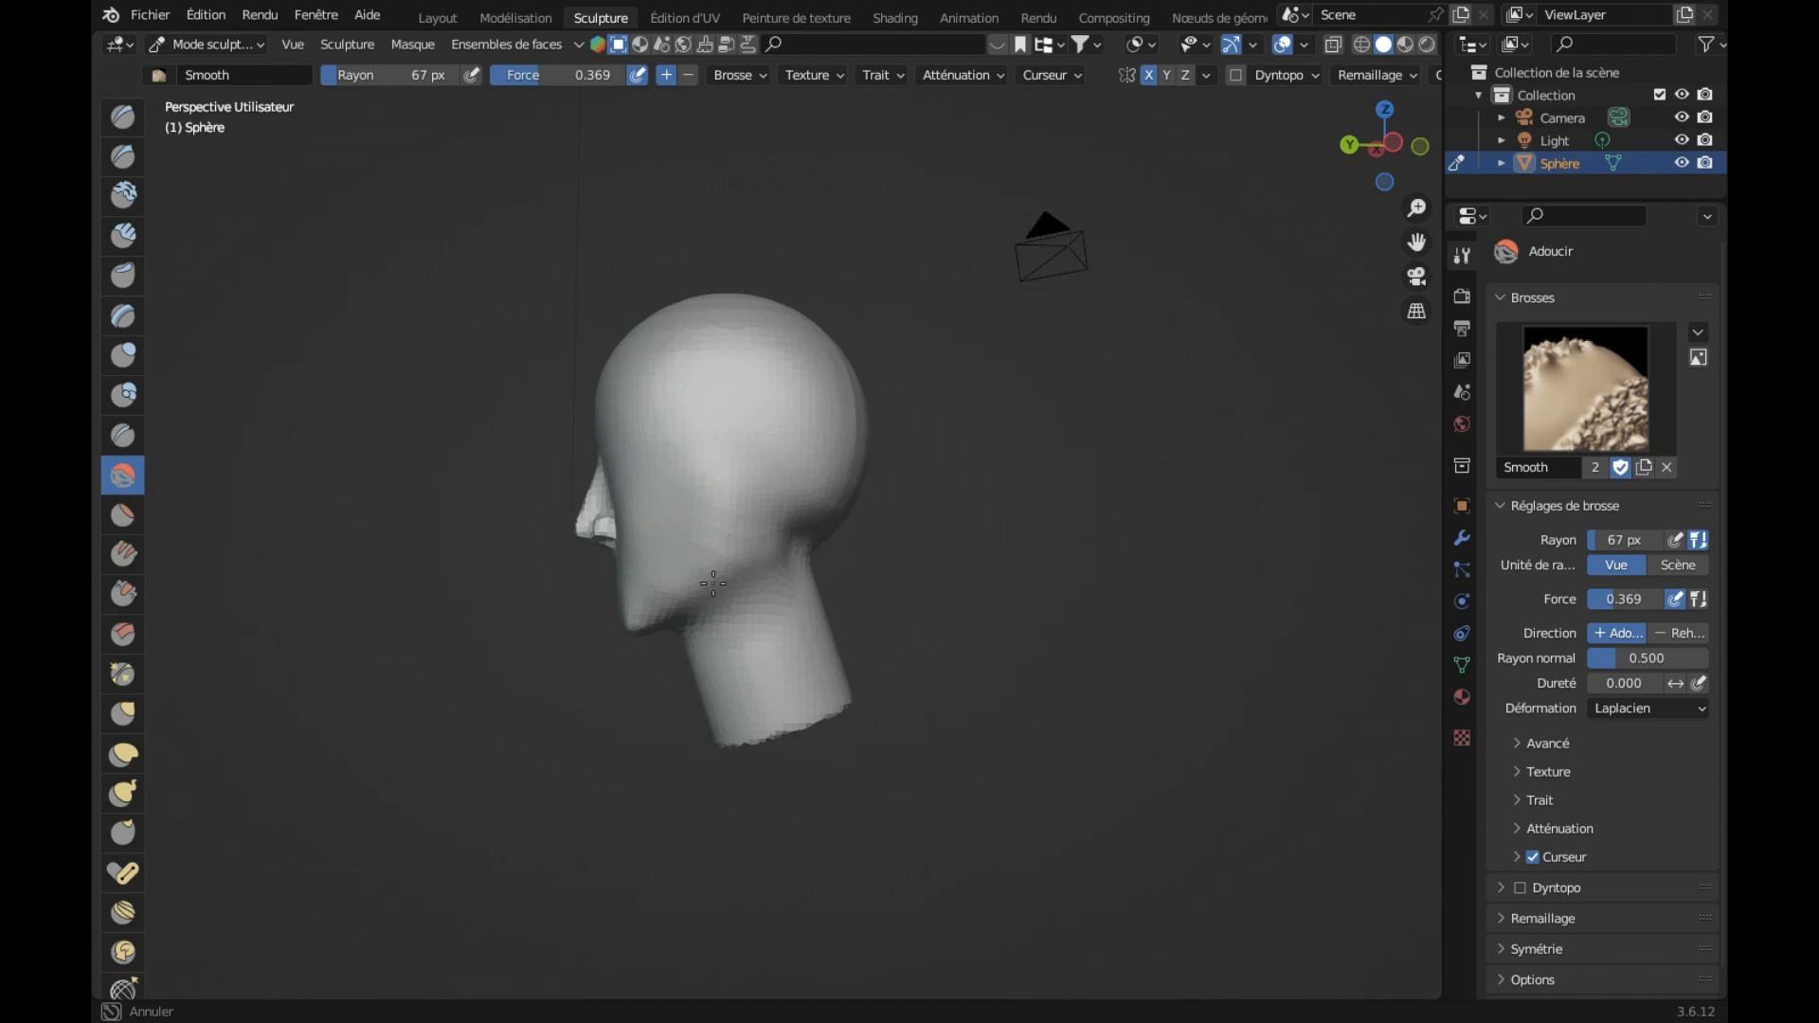
pyautogui.moveTo(725, 557); pyautogui.dragTo(755, 568)
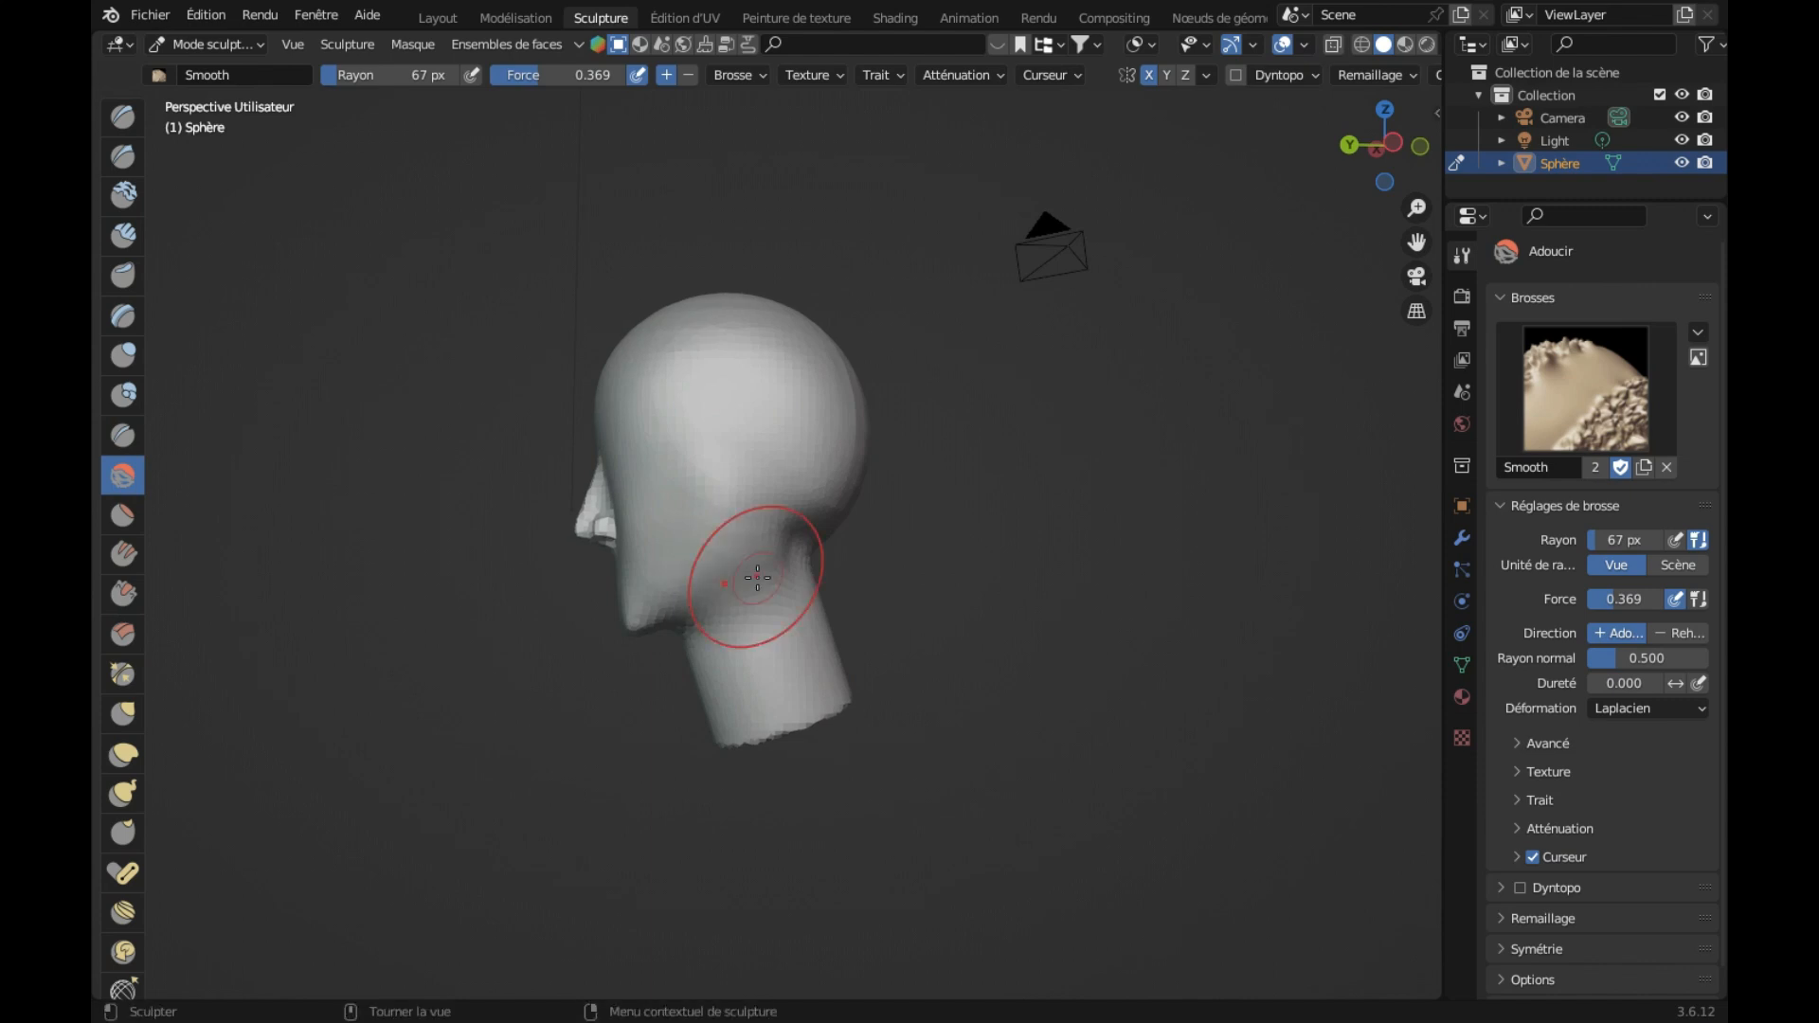
# Step: Switch to the Draw Sharp brush in subtract direction and set its radius to 27 px
pyautogui.click(124, 157)
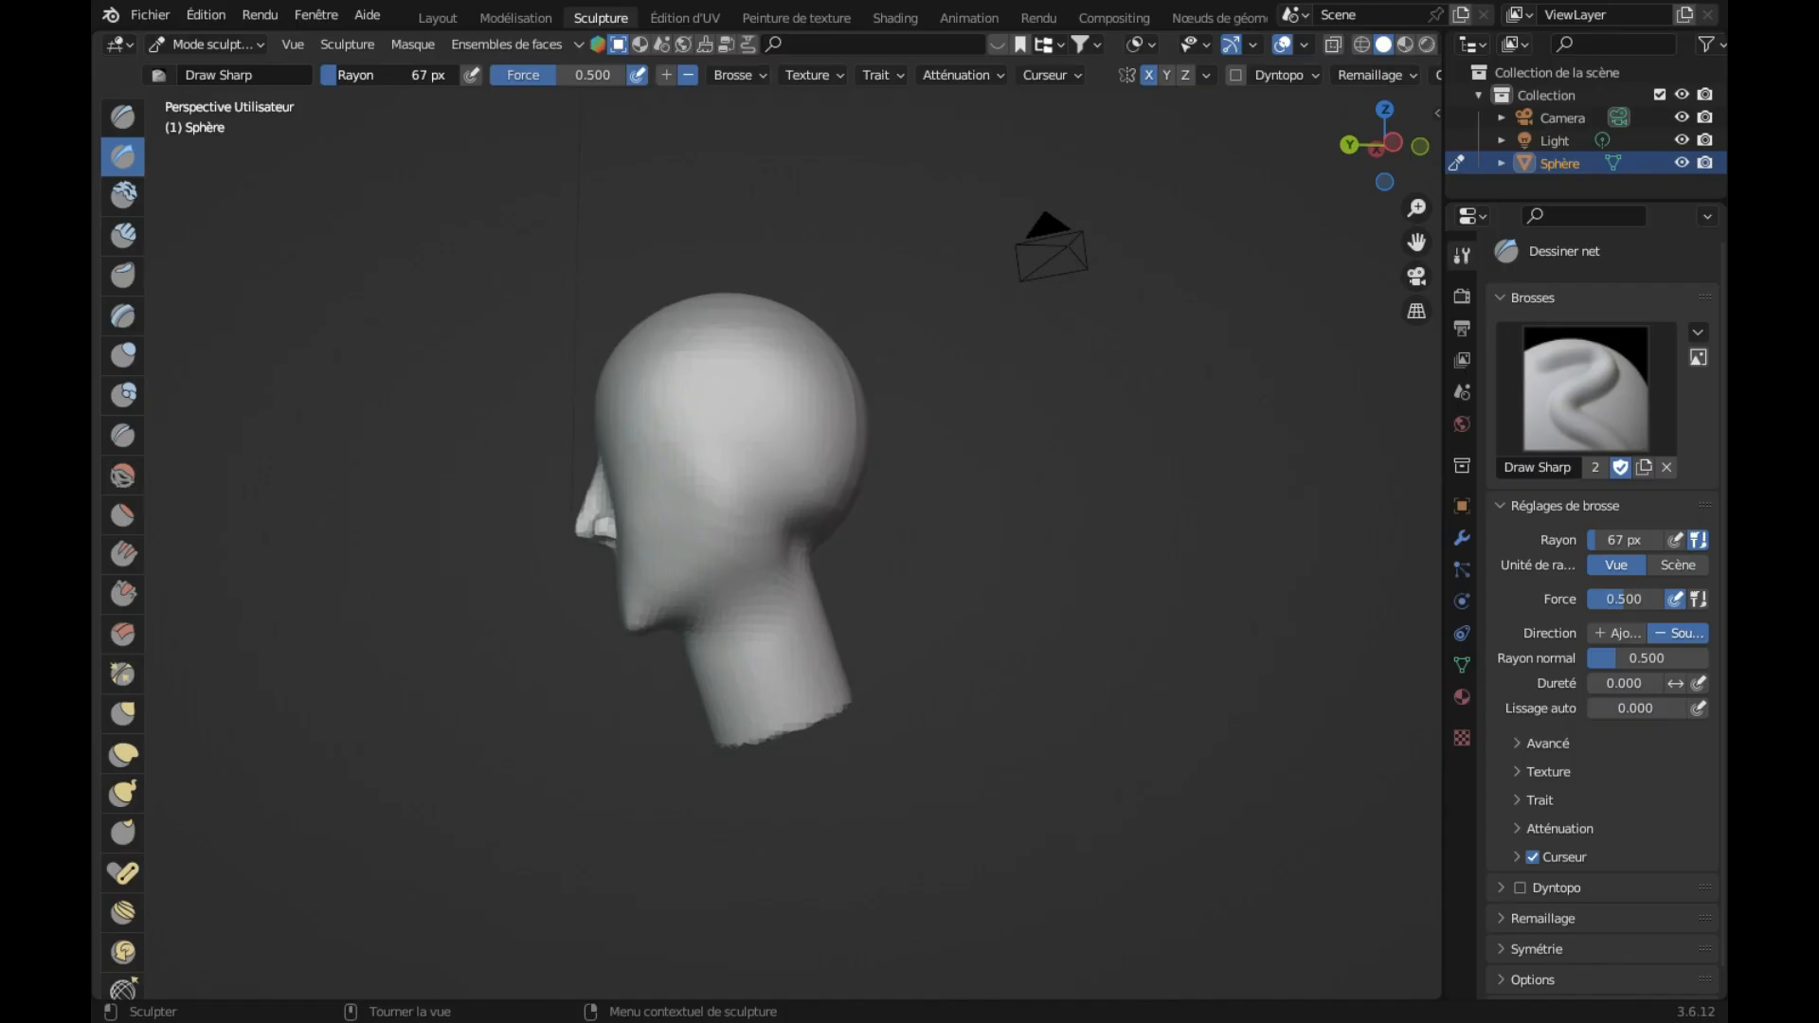
pyautogui.moveTo(336, 76); pyautogui.dragTo(331, 75)
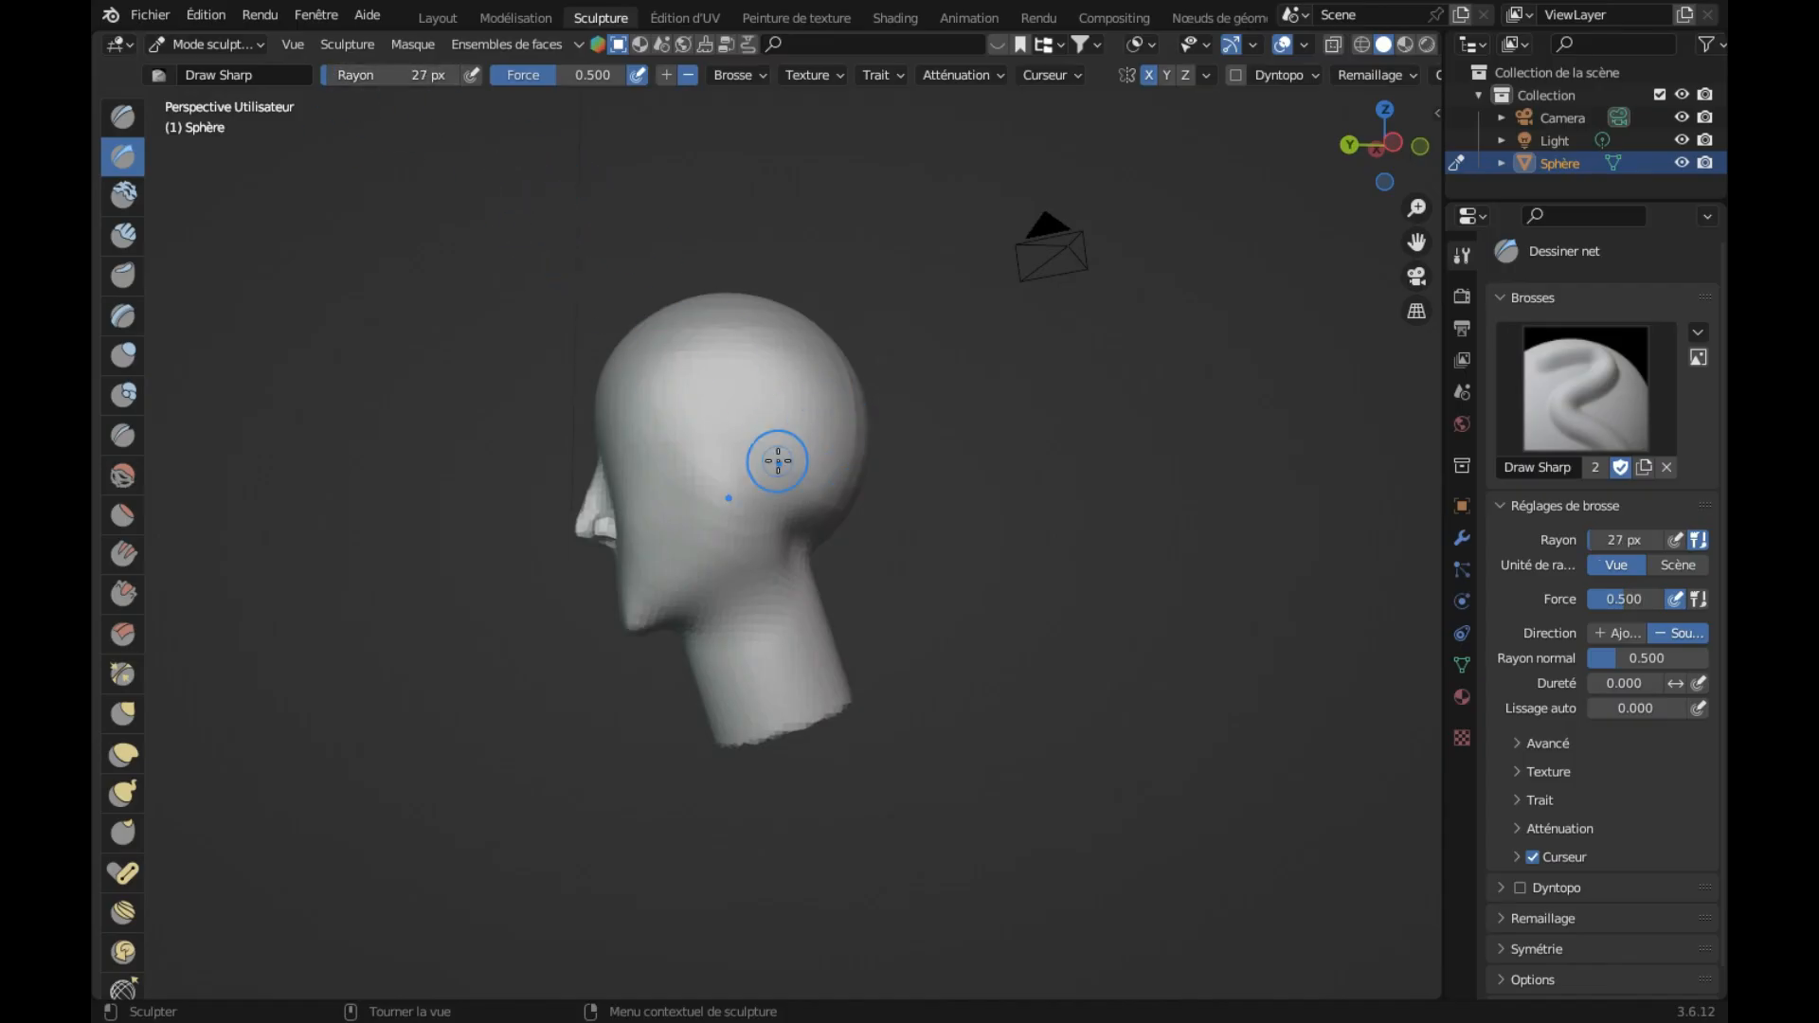
pyautogui.scroll(1, 777, 461)
pyautogui.moveTo(791, 536); pyautogui.dragTo(710, 623)
pyautogui.hotkey('ctrl', 'z')
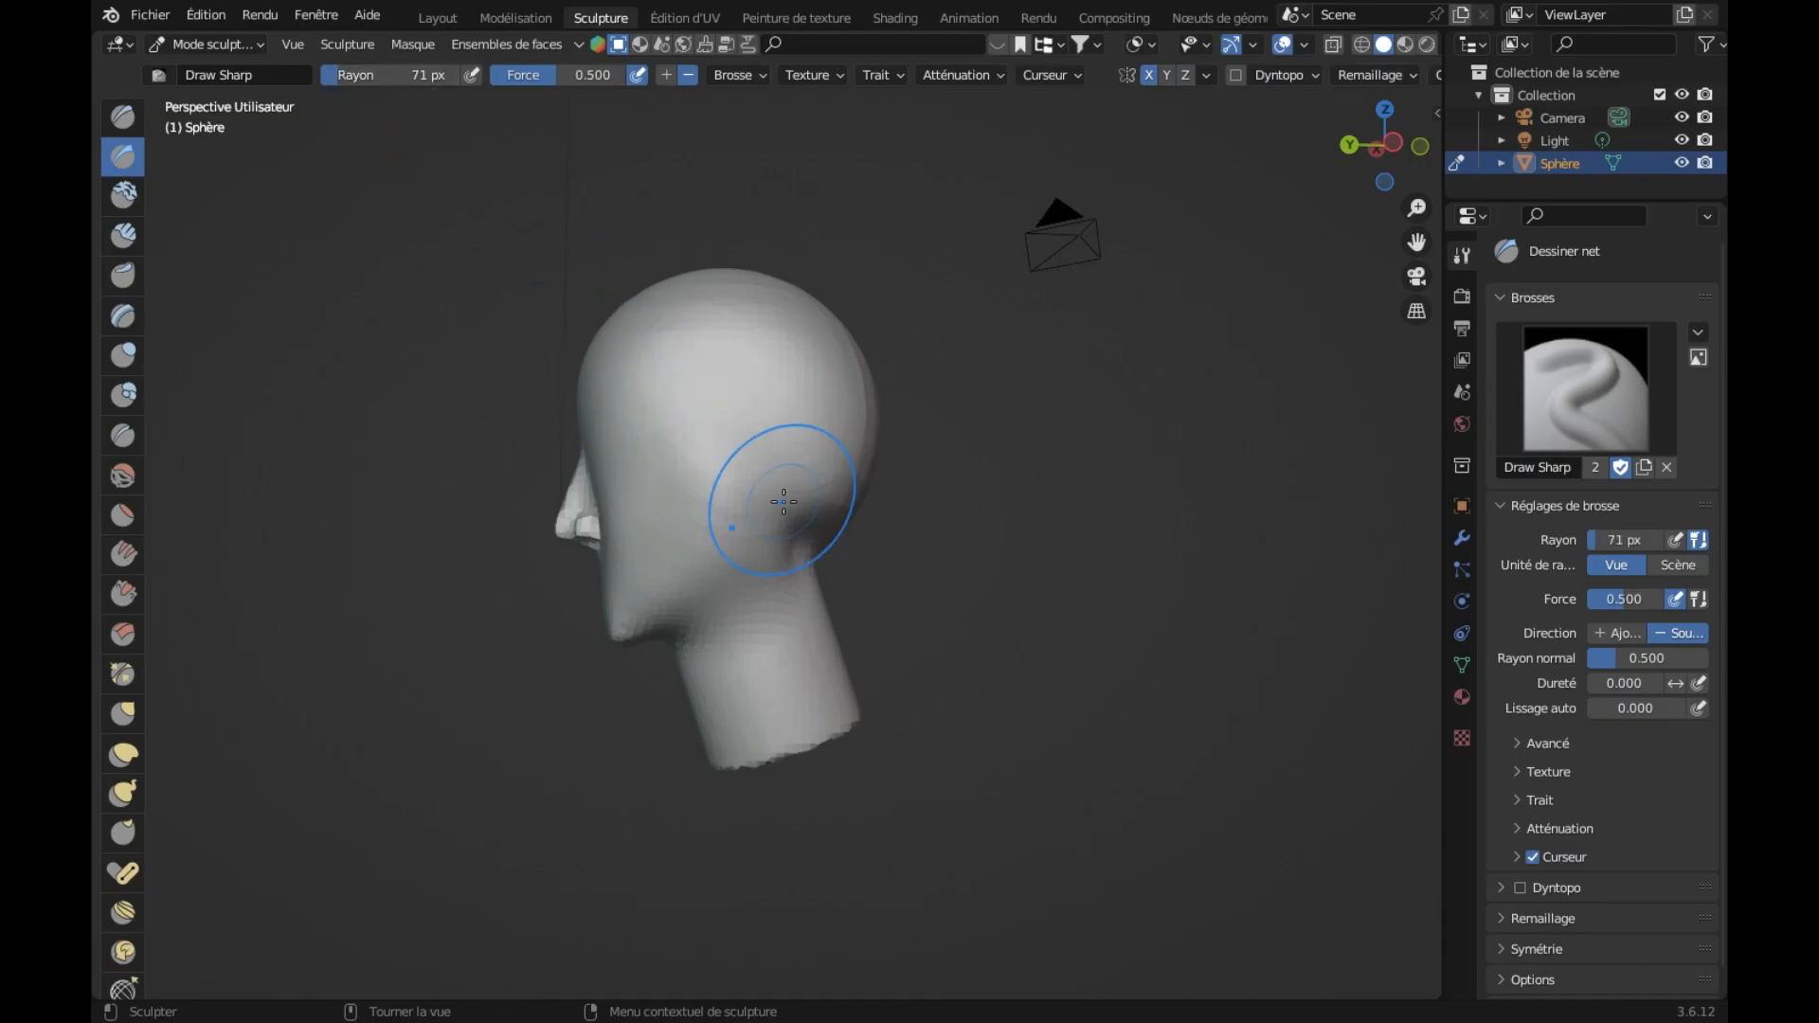
pyautogui.moveTo(792, 540); pyautogui.dragTo(752, 588)
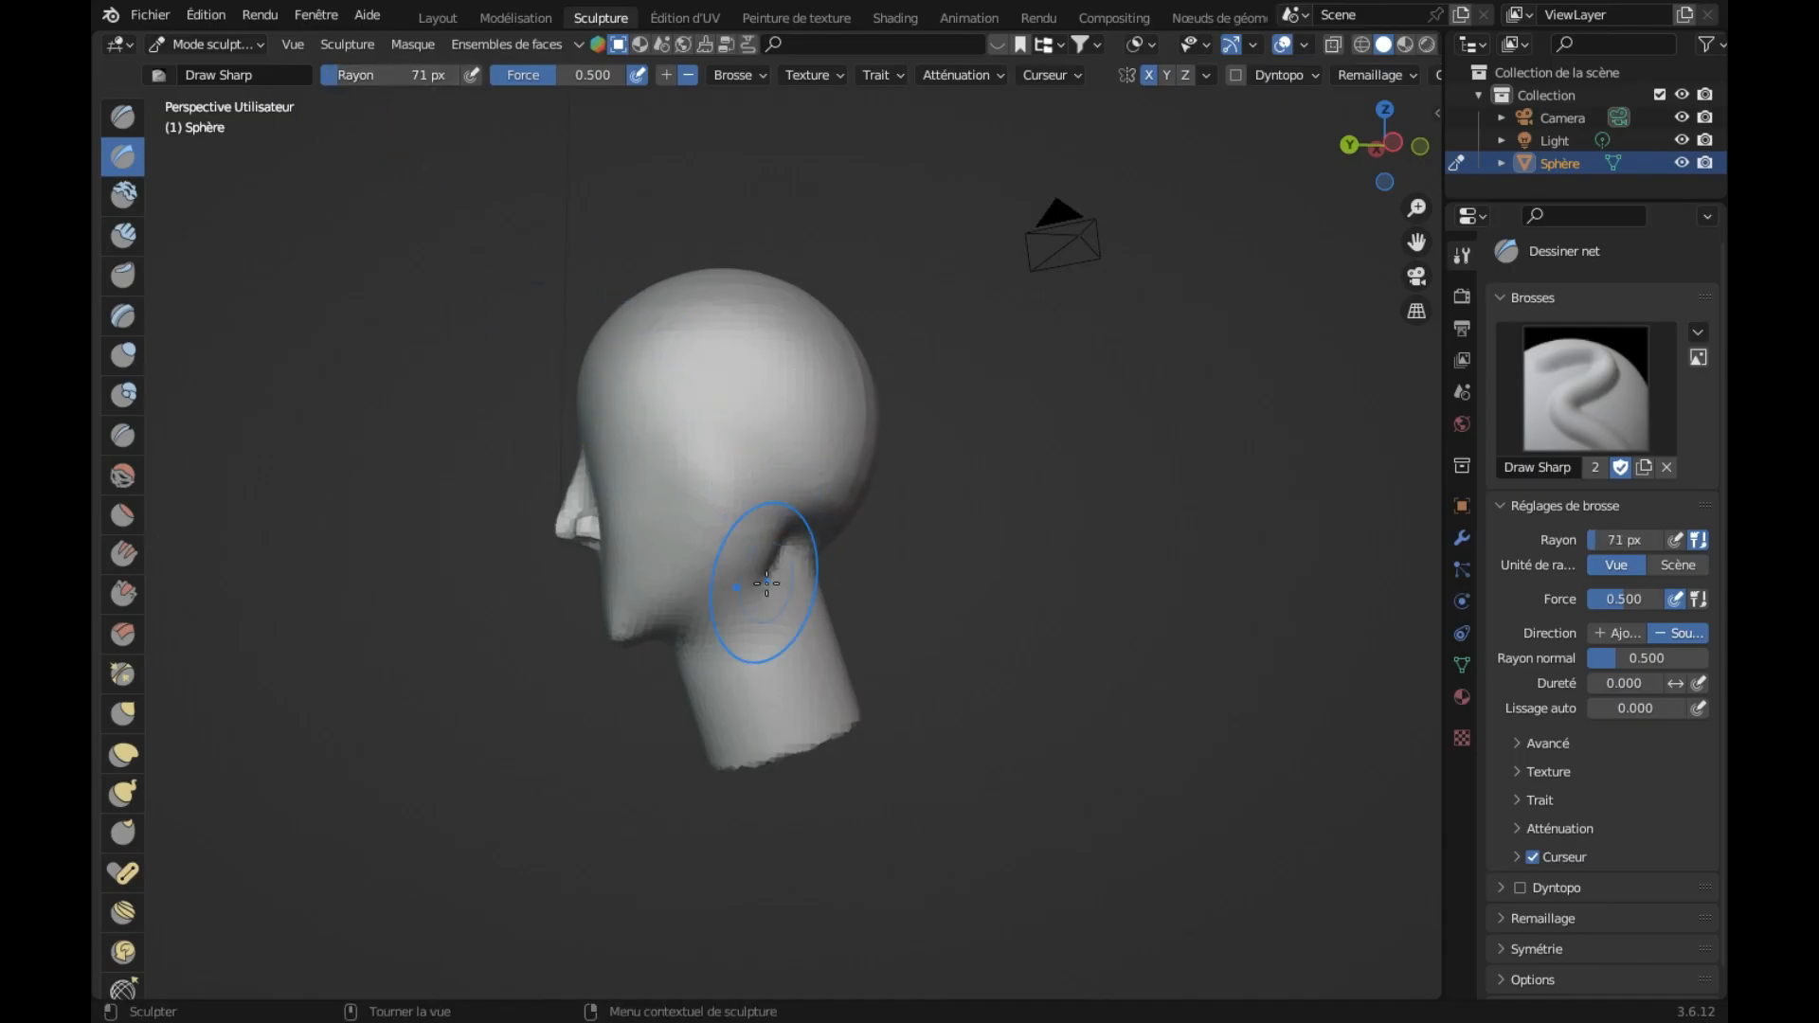
pyautogui.hotkey('ctrl', 'z')
# Step: Carve a crease under the jawline from below the ear to the throat with Draw Sharp at a 43 px radius
pyautogui.moveTo(370, 75); pyautogui.dragTo(358, 76)
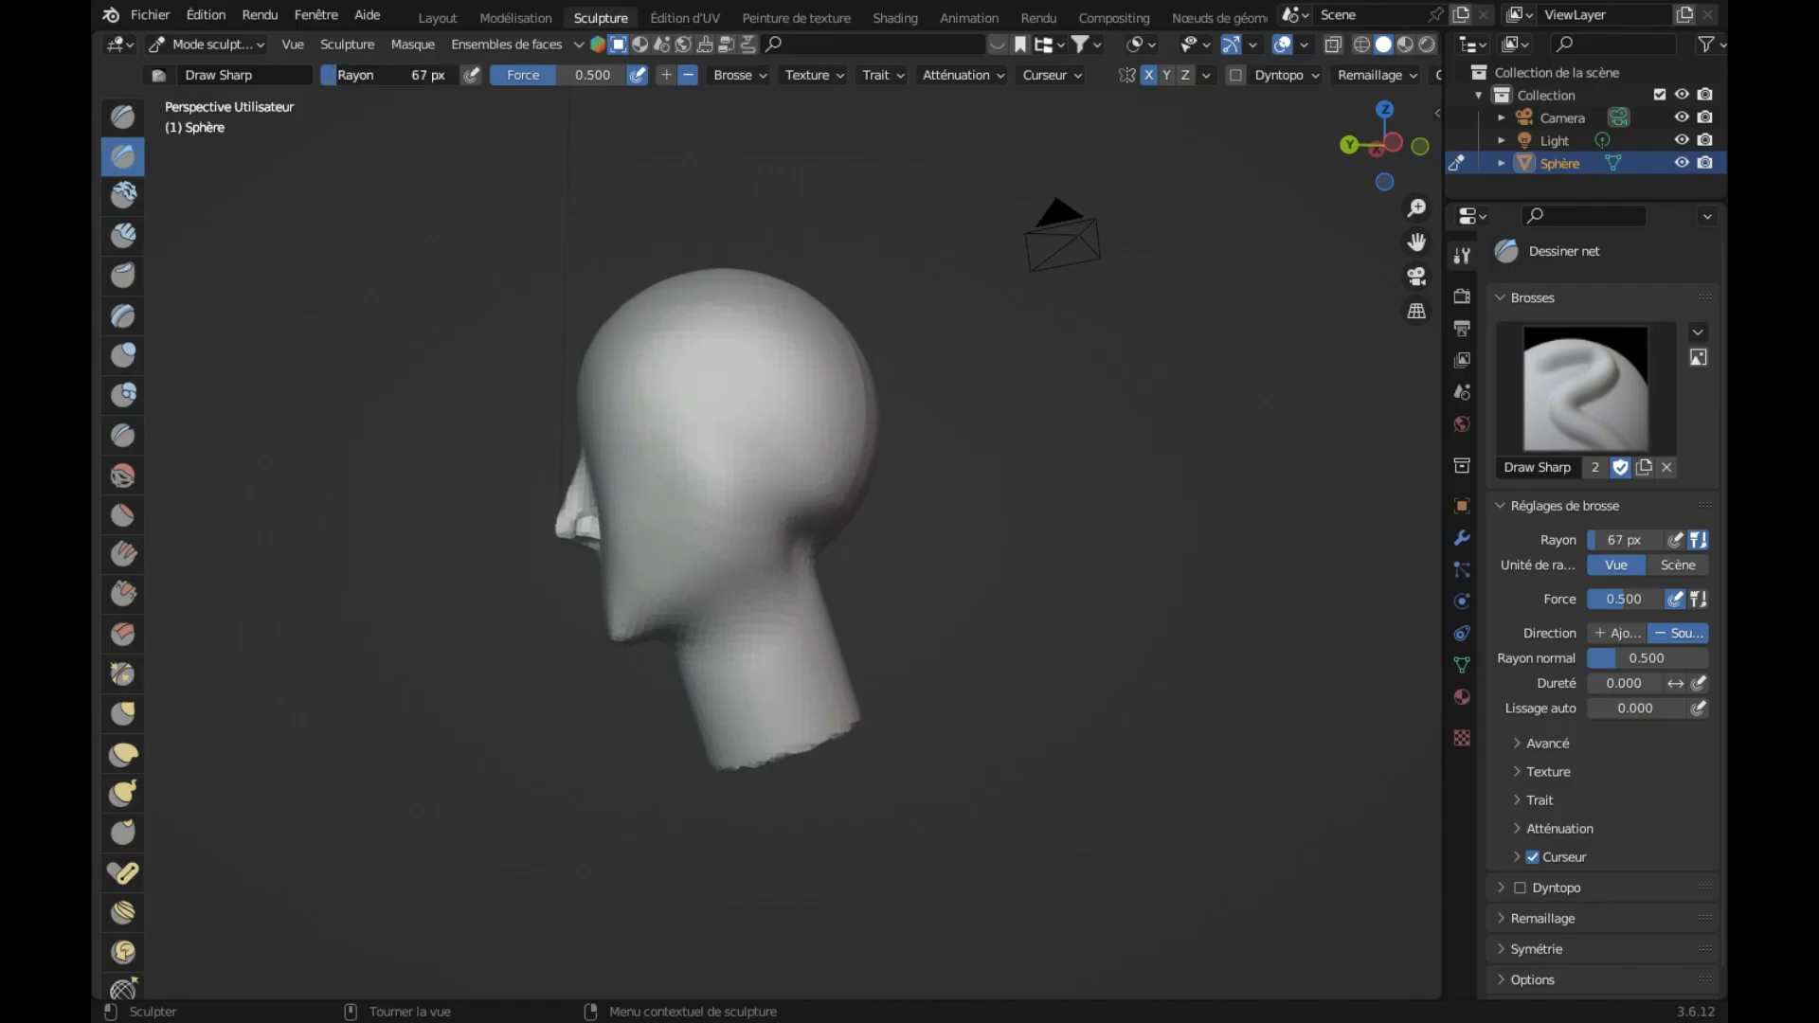
pyautogui.moveTo(795, 550); pyautogui.dragTo(701, 625)
pyautogui.hscroll(-3, 894, 653)
pyautogui.hscroll(2, 893, 652)
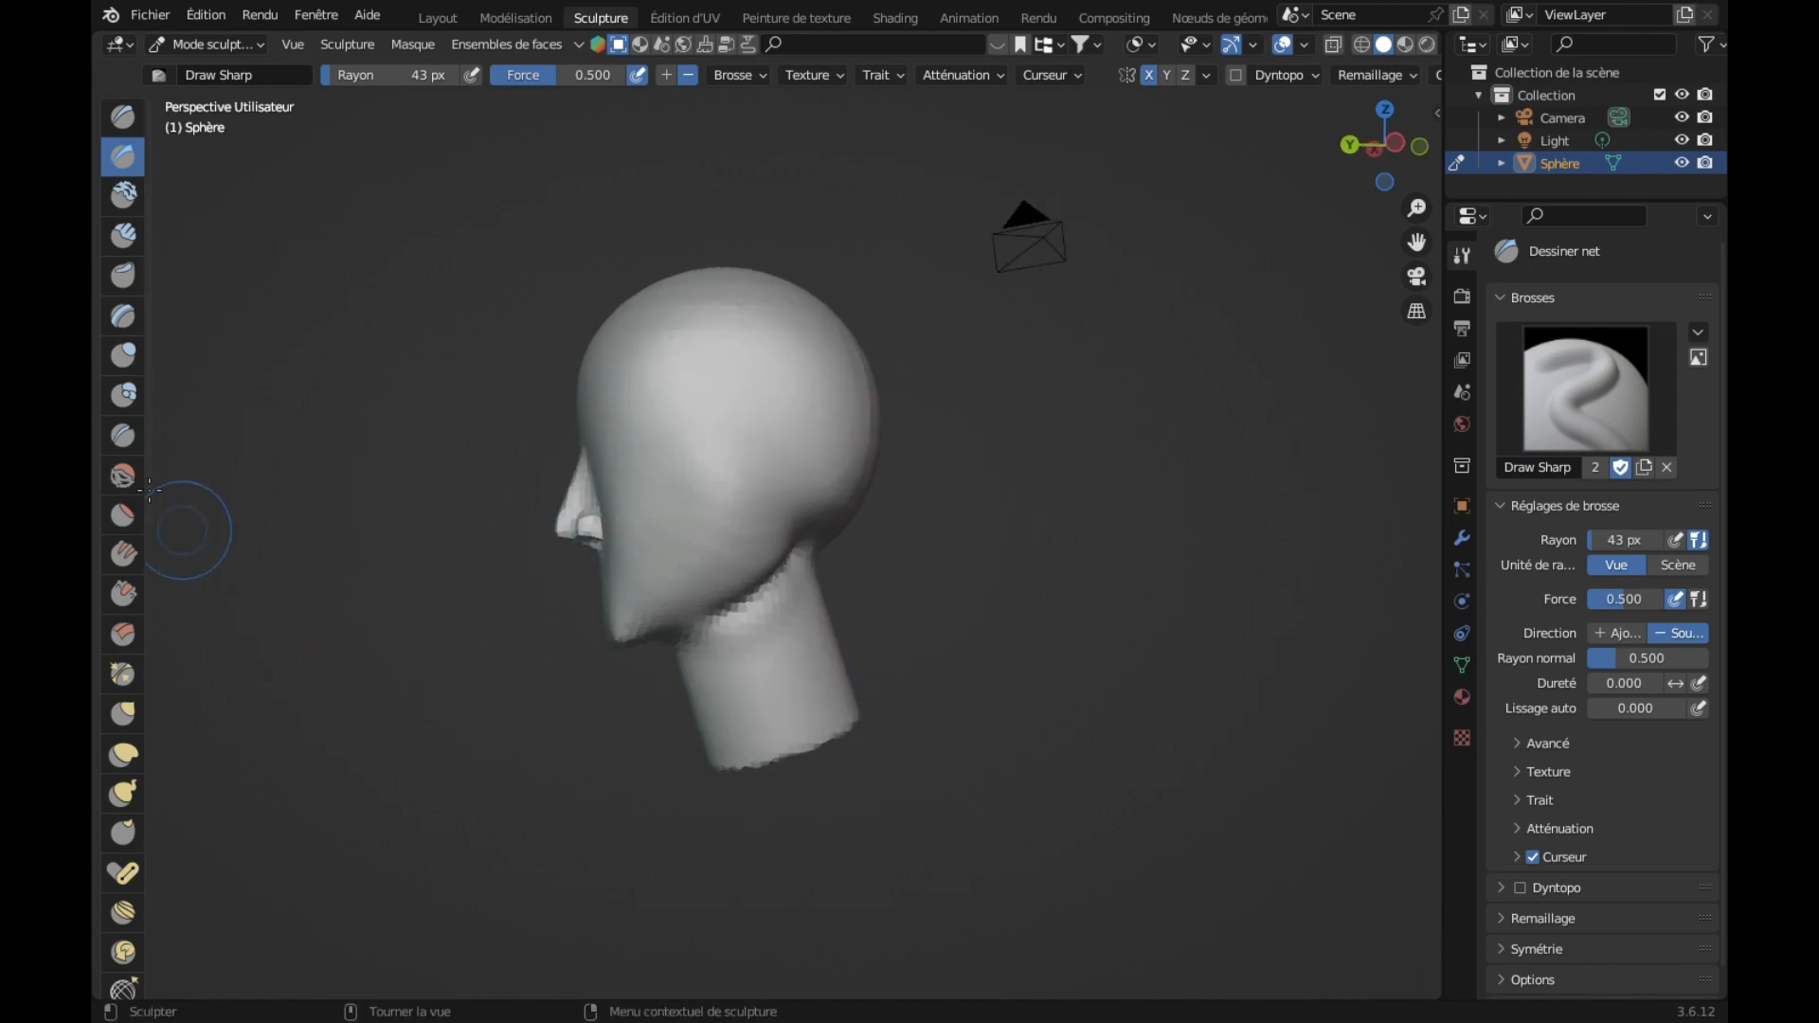
# Step: Soften the carved crease between the jaw and the neck with the Smooth brush at a 43 px radius
pyautogui.click(123, 475)
pyautogui.moveTo(725, 607); pyautogui.dragTo(784, 540)
pyautogui.moveTo(784, 542); pyautogui.dragTo(807, 530)
pyautogui.hscroll(5, 815, 531)
pyautogui.hscroll(-5, 787, 495)
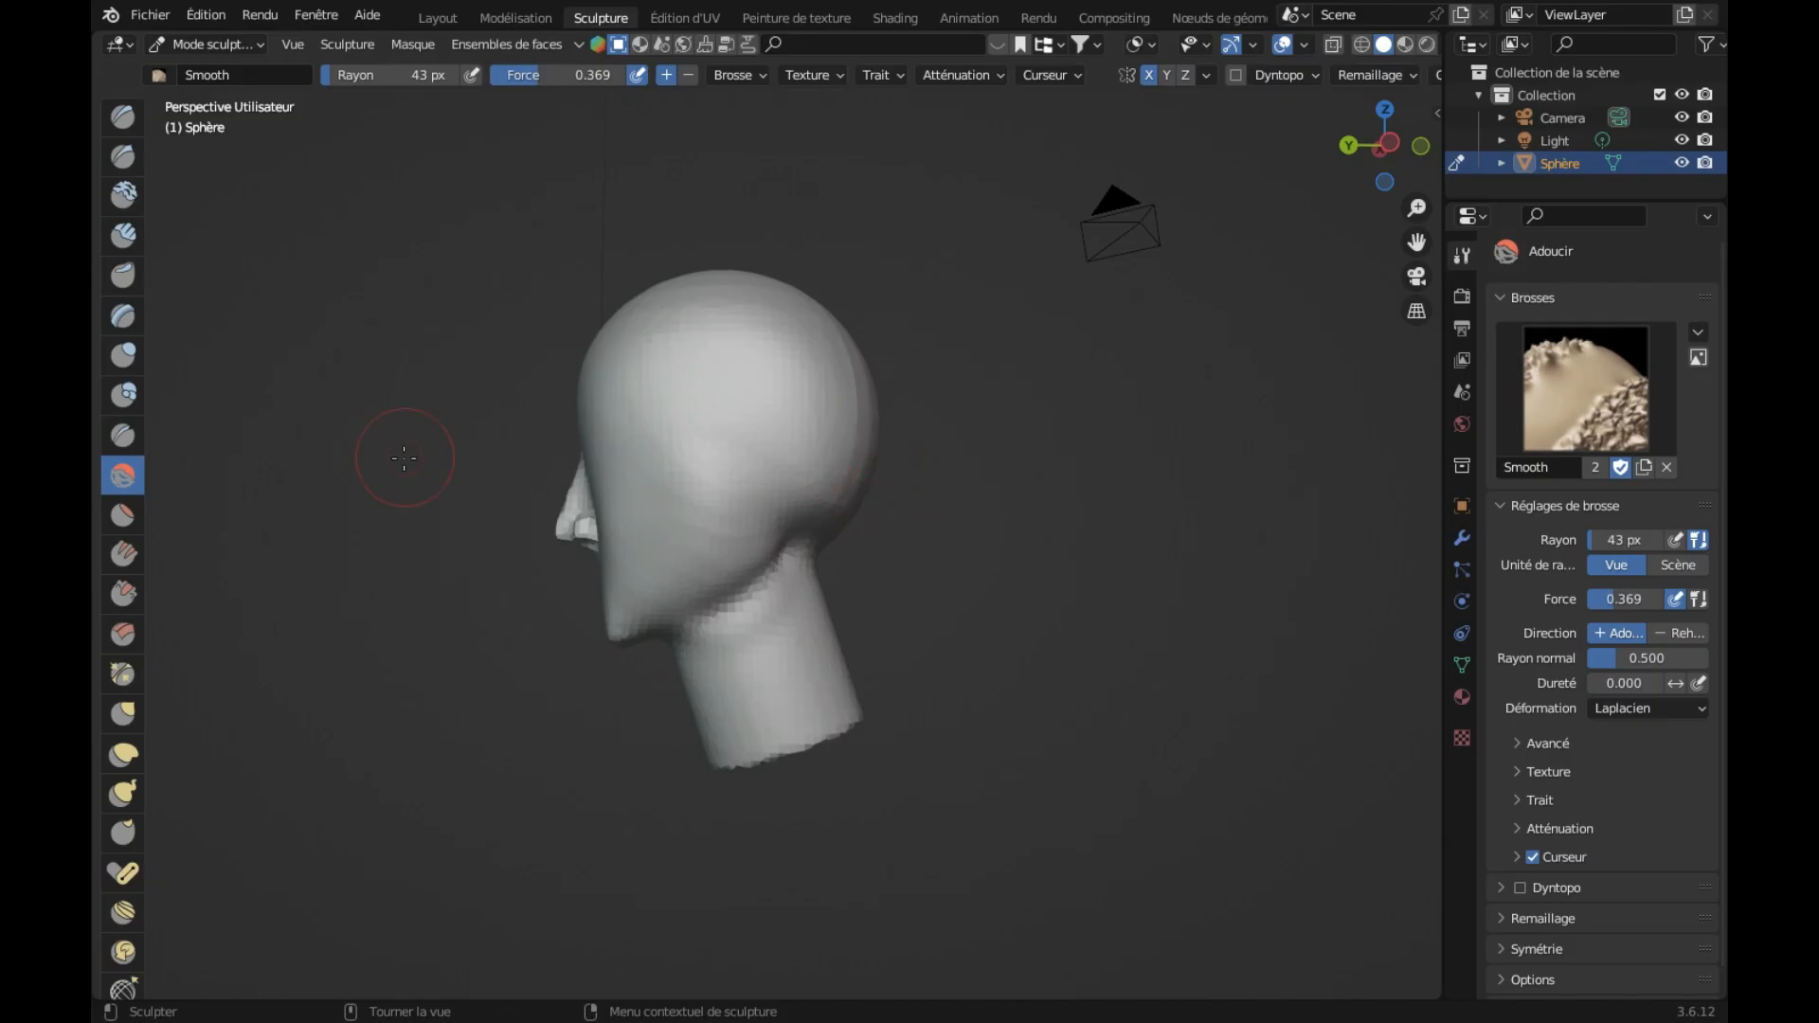
# Step: Carve a crease down the rear edge of the jaw from the ear area with Draw Sharp at a 43 px radius
pyautogui.click(124, 157)
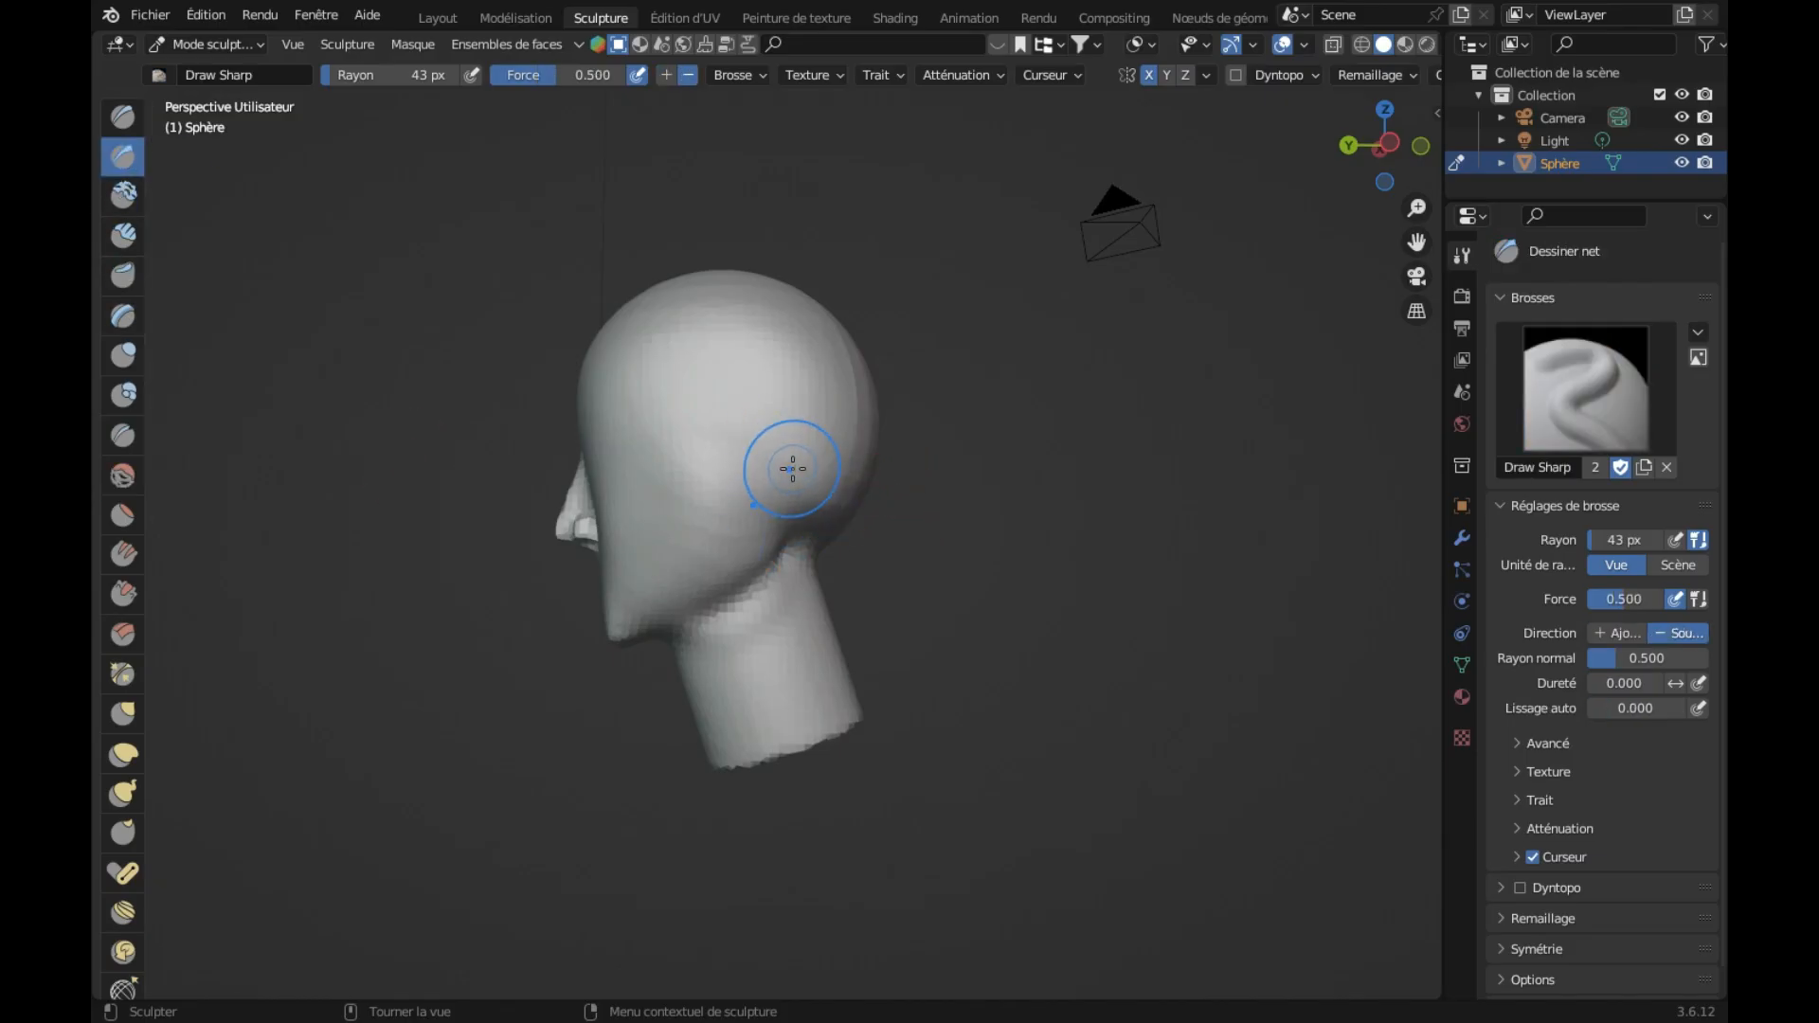
pyautogui.moveTo(794, 470)
pyautogui.mouseDown()
pyautogui.moveTo(783, 438)
pyautogui.moveTo(773, 517)
pyautogui.moveTo(793, 455)
pyautogui.moveTo(791, 493)
pyautogui.mouseUp()
pyautogui.hotkey('ctrl', 'z')
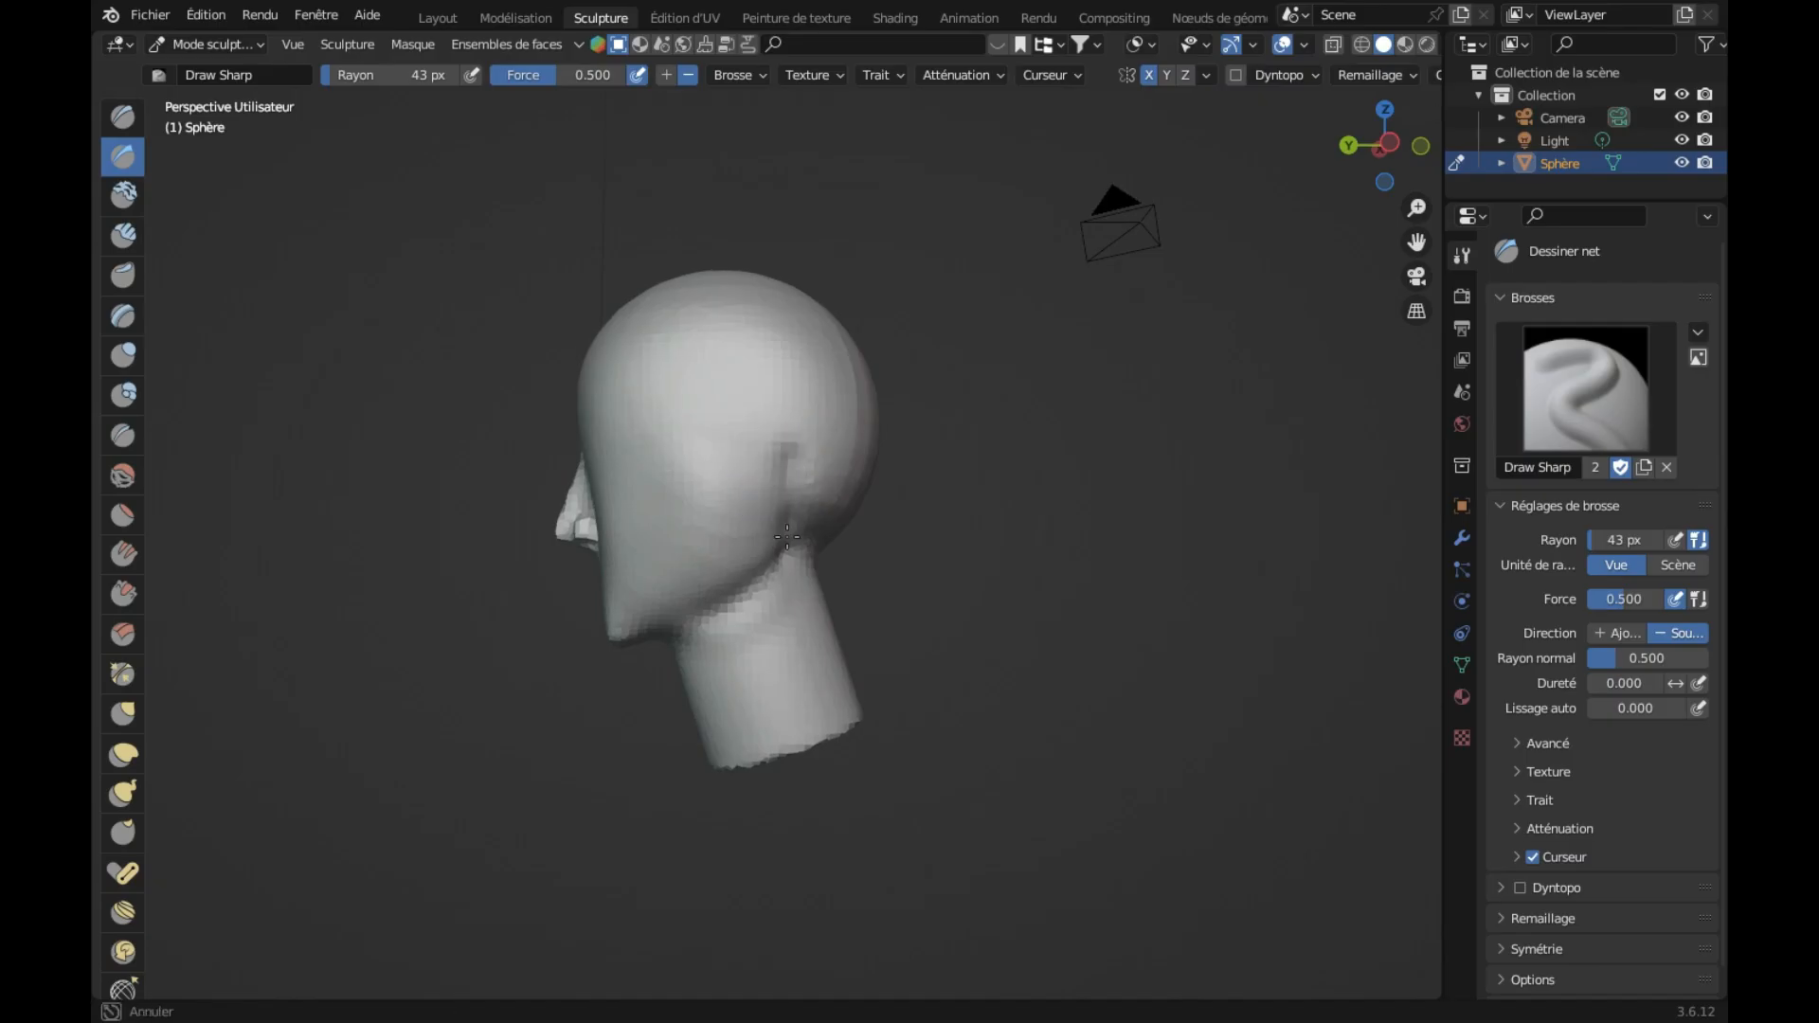
pyautogui.moveTo(770, 573); pyautogui.dragTo(766, 577)
pyautogui.moveTo(786, 446); pyautogui.dragTo(787, 463)
pyautogui.hotkey('ctrl', 'z')
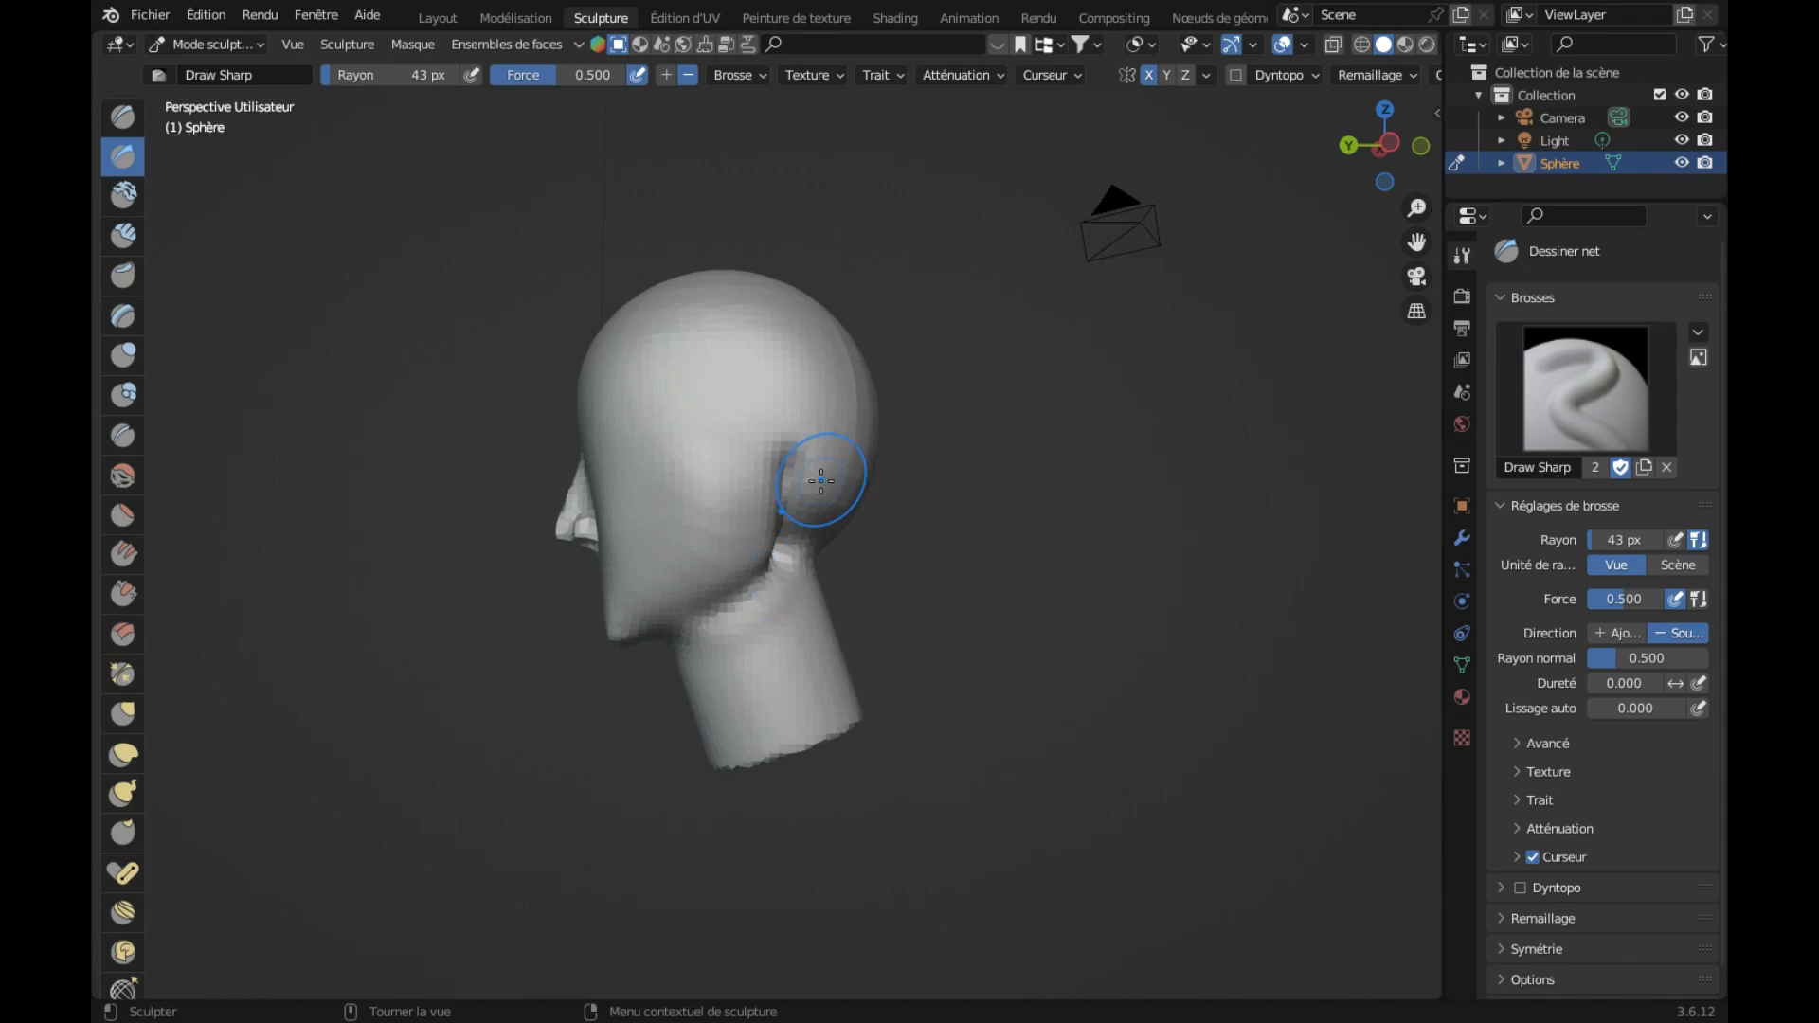
pyautogui.hotkey('ctrl', 'z')
pyautogui.hotkey('ctrl', 'z')
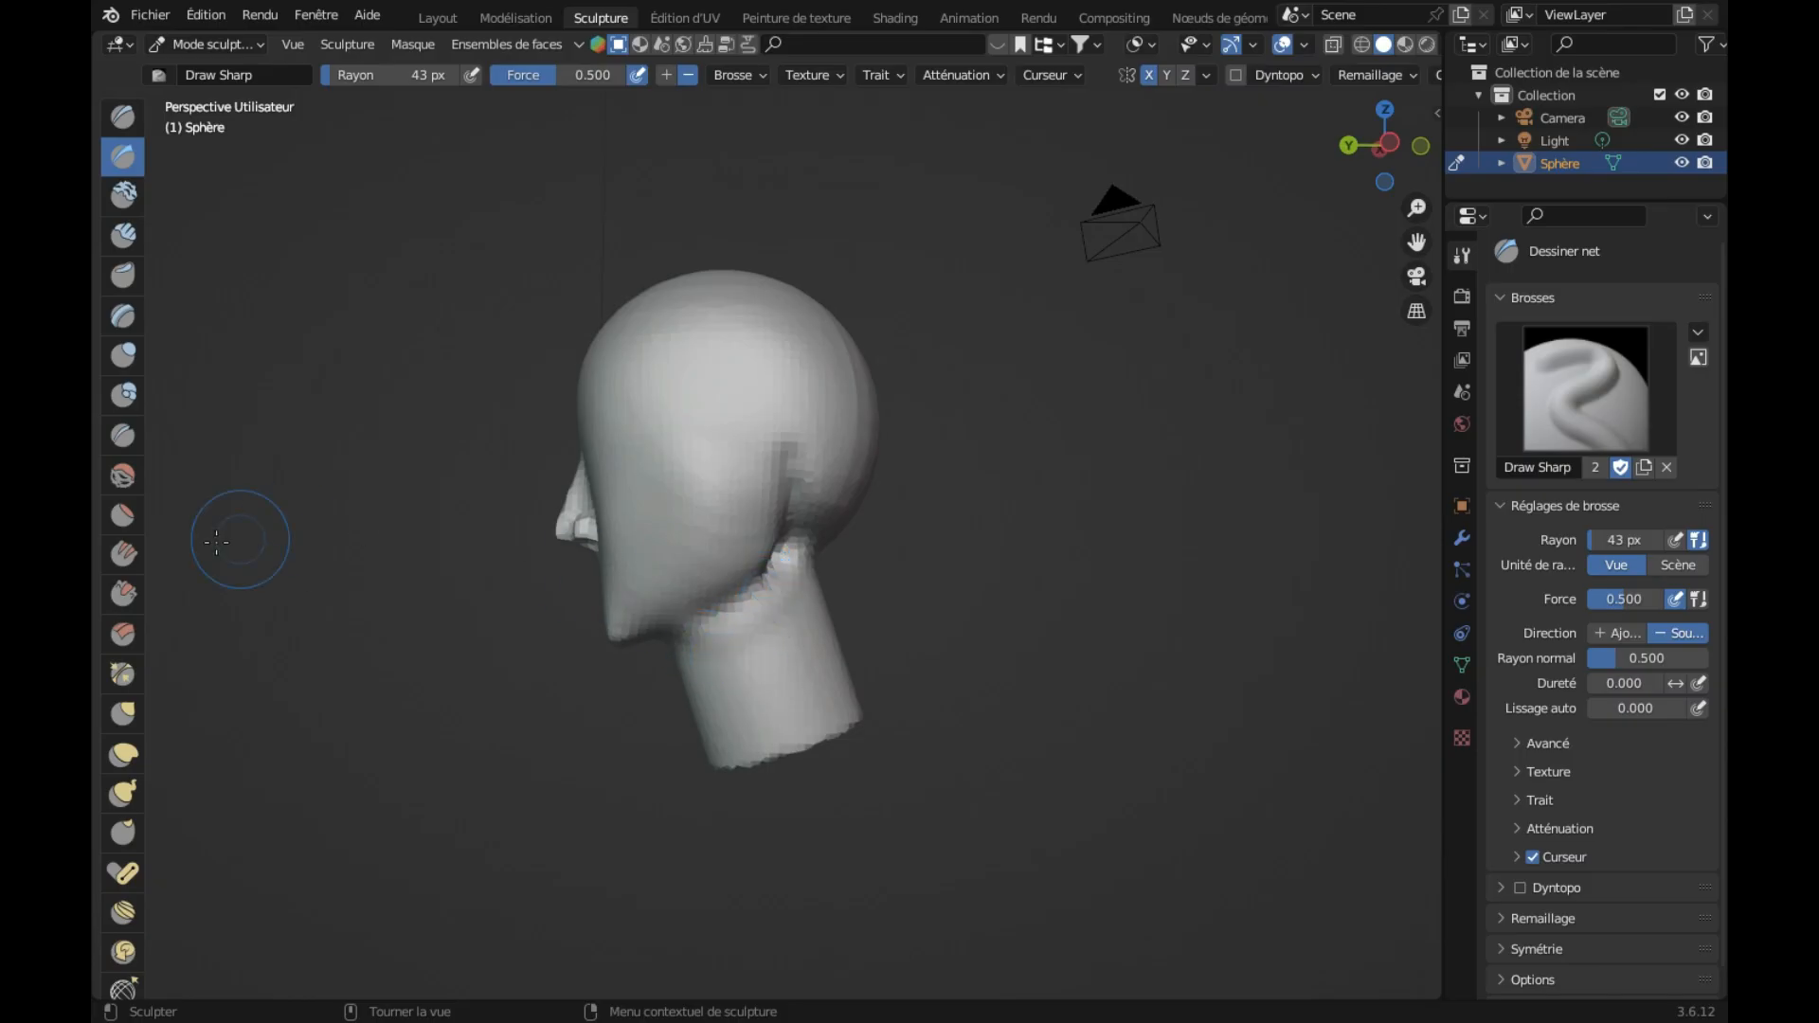
# Step: Soften the crease behind the jaw and its transition to the neck with the Smooth brush at a 43 px radius
pyautogui.click(115, 479)
pyautogui.moveTo(759, 500)
pyautogui.mouseDown()
pyautogui.moveTo(807, 475)
pyautogui.moveTo(794, 508)
pyautogui.mouseUp()
pyautogui.moveTo(745, 586)
pyautogui.mouseDown()
pyautogui.moveTo(735, 629)
pyautogui.moveTo(782, 573)
pyautogui.mouseUp()
pyautogui.moveTo(781, 598); pyautogui.dragTo(771, 597, button='middle')
pyautogui.moveTo(771, 596); pyautogui.dragTo(757, 606)
pyautogui.moveTo(757, 606); pyautogui.dragTo(830, 610, button='middle')
pyautogui.moveTo(192, 708); pyautogui.dragTo(192, 709, button='middle')
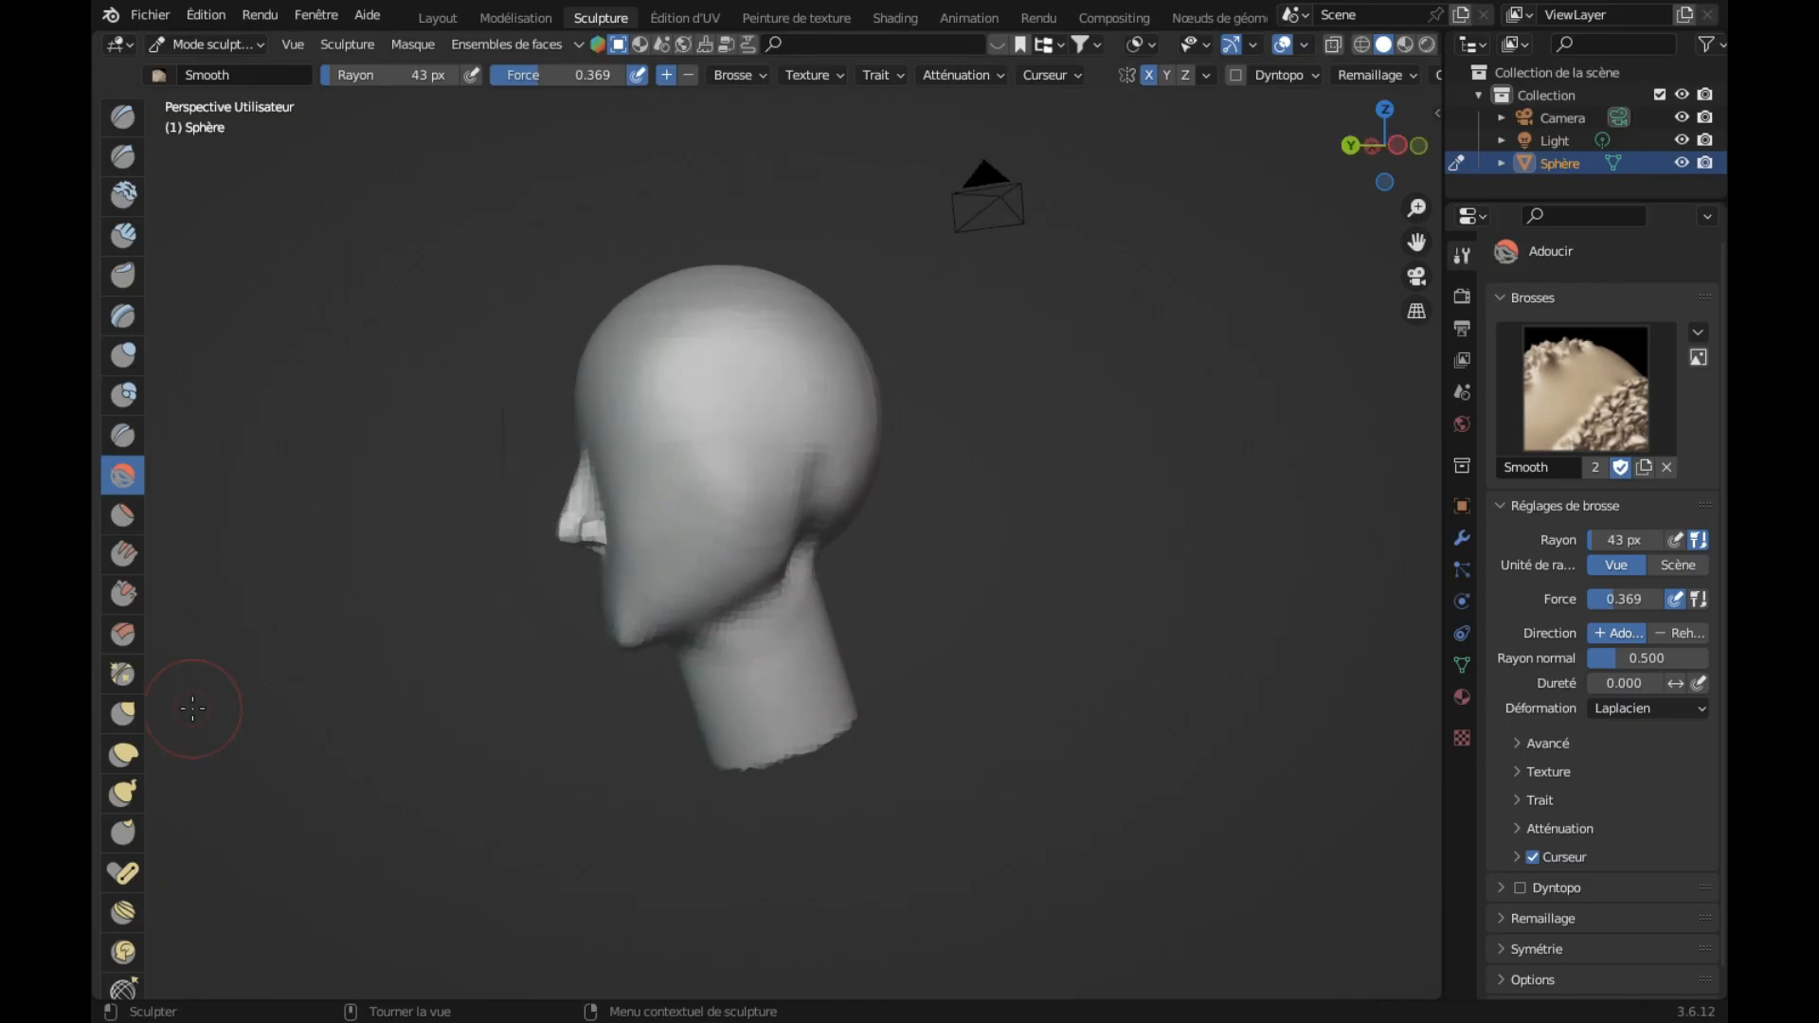
# Step: Pull the nose and mouth area forward in profile with the Grab brush at an 83 px radius
pyautogui.click(125, 716)
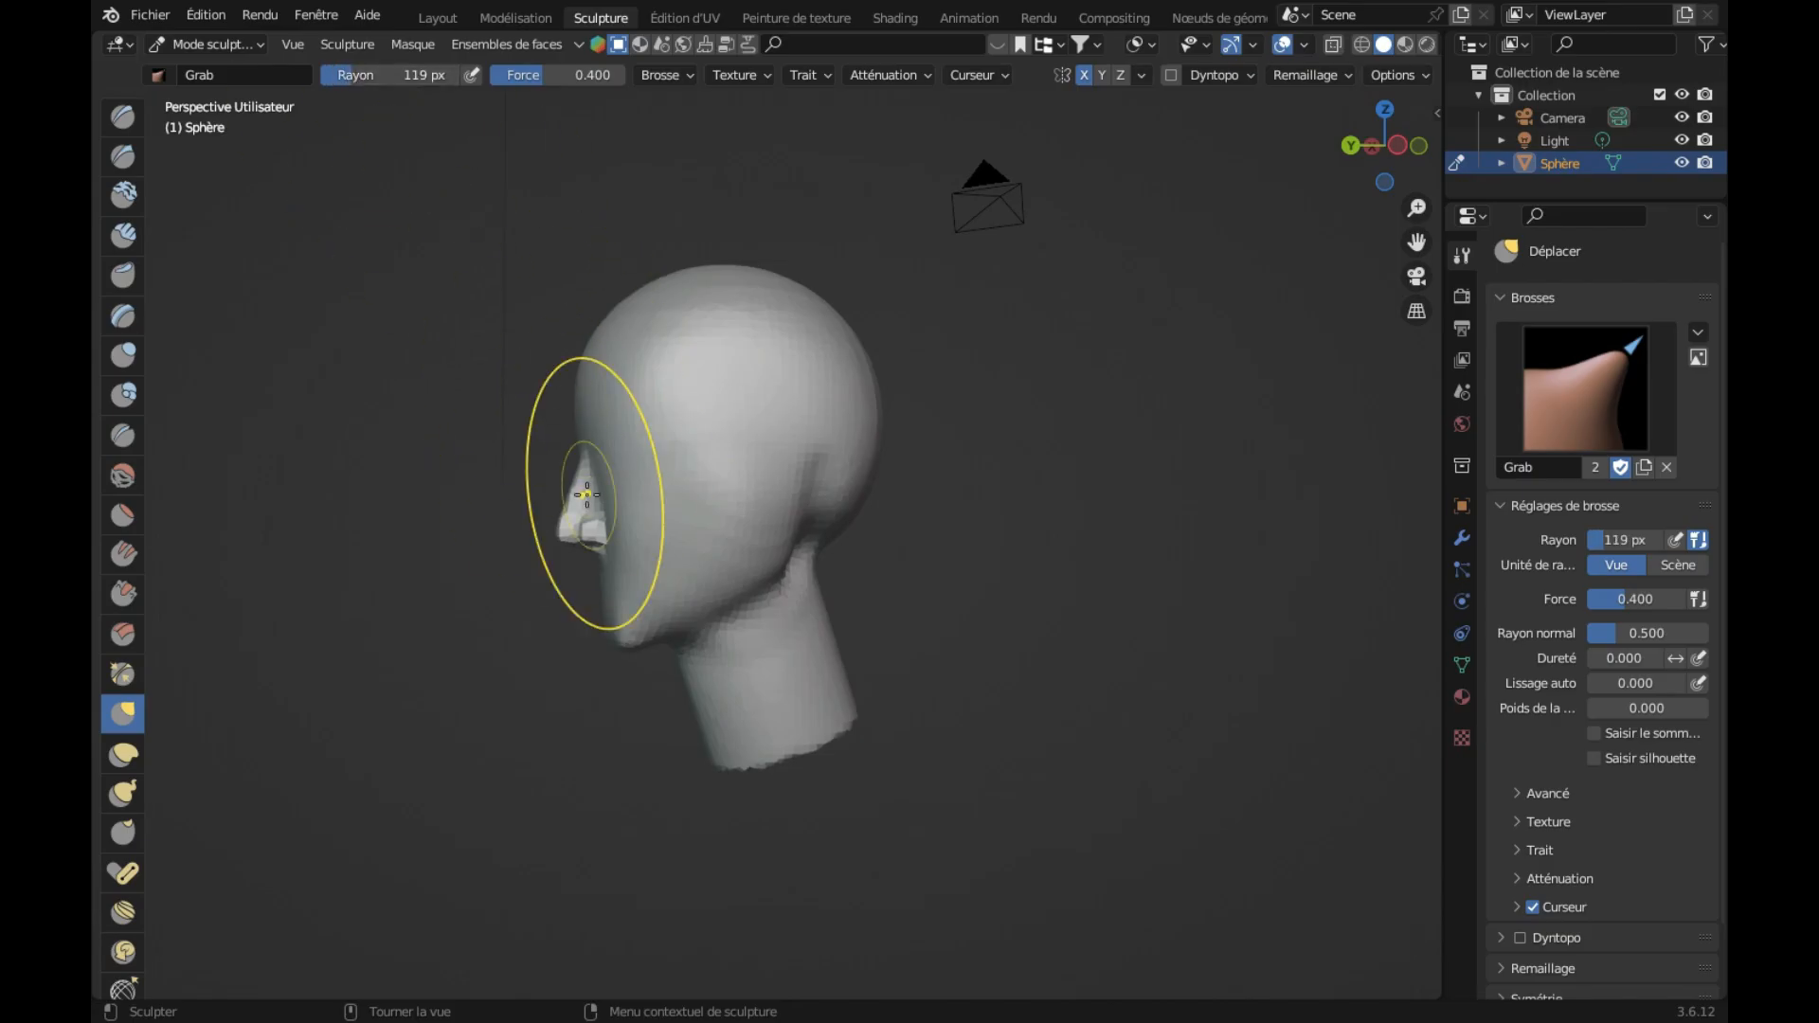
pyautogui.moveTo(366, 83); pyautogui.dragTo(357, 84)
pyautogui.moveTo(565, 483); pyautogui.dragTo(543, 493, button='middle')
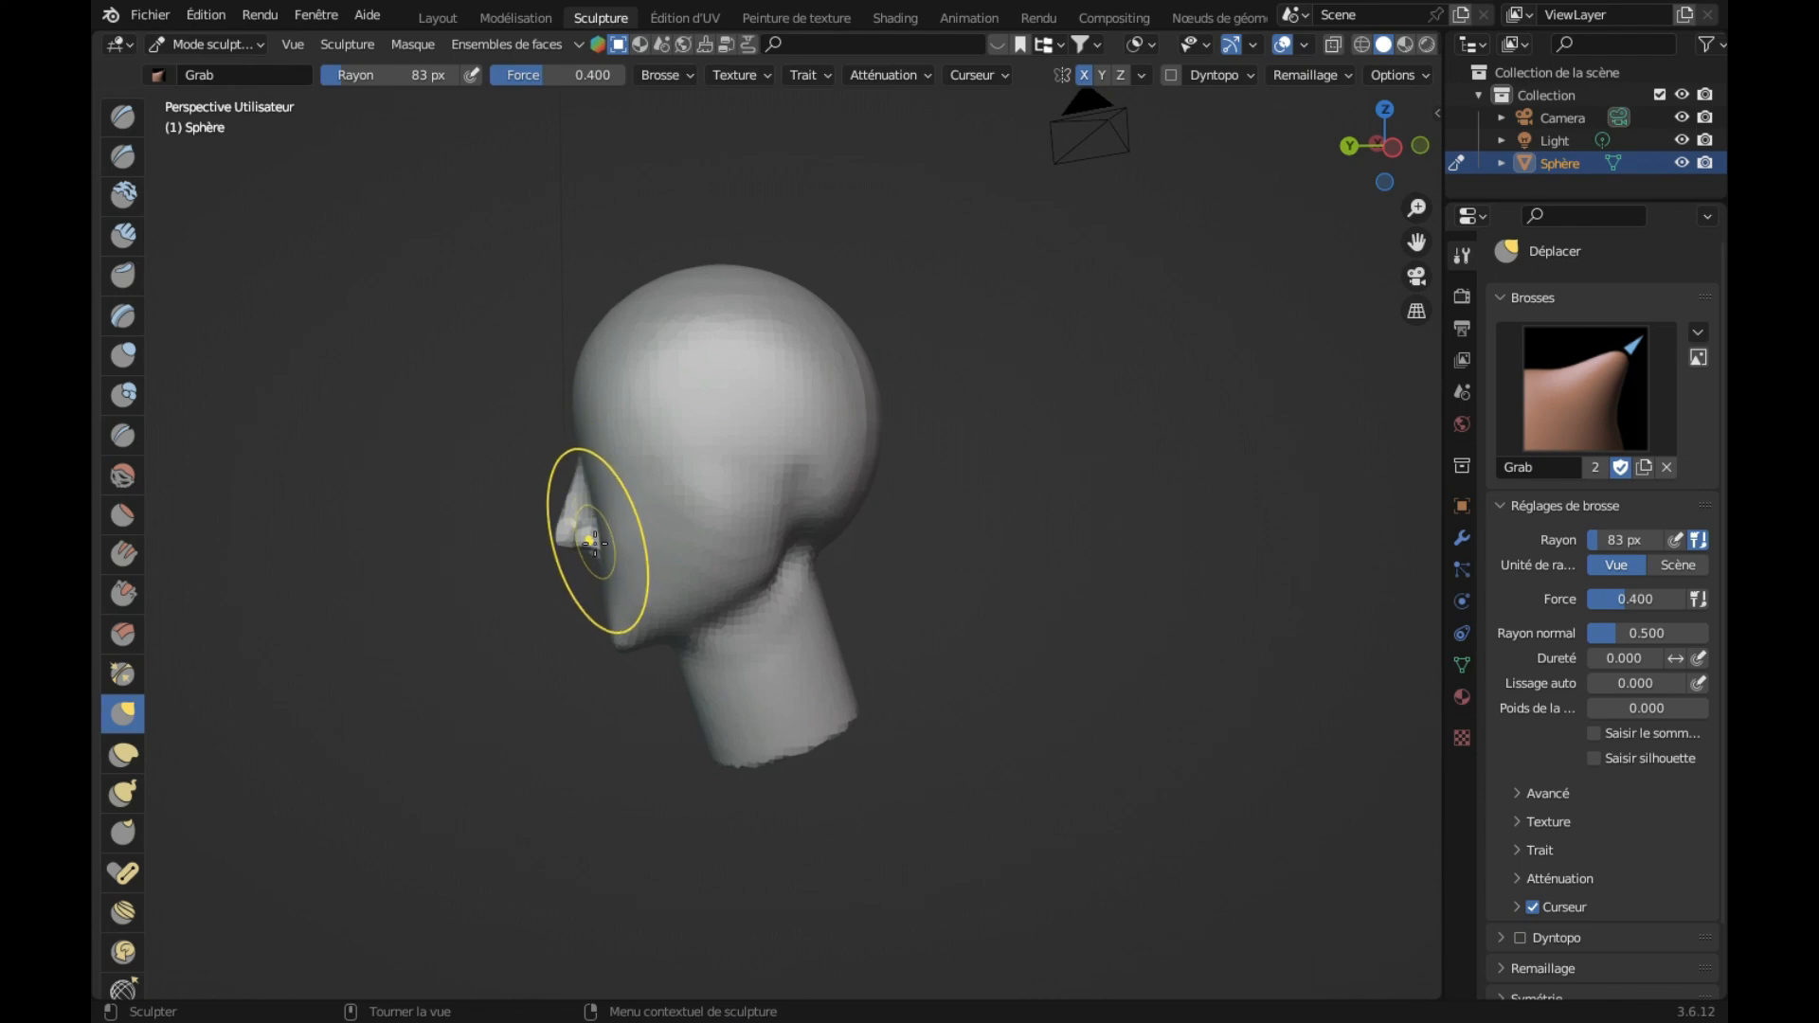
pyautogui.hotkey('ctrl', 'z')
pyautogui.moveTo(551, 545); pyautogui.dragTo(590, 594)
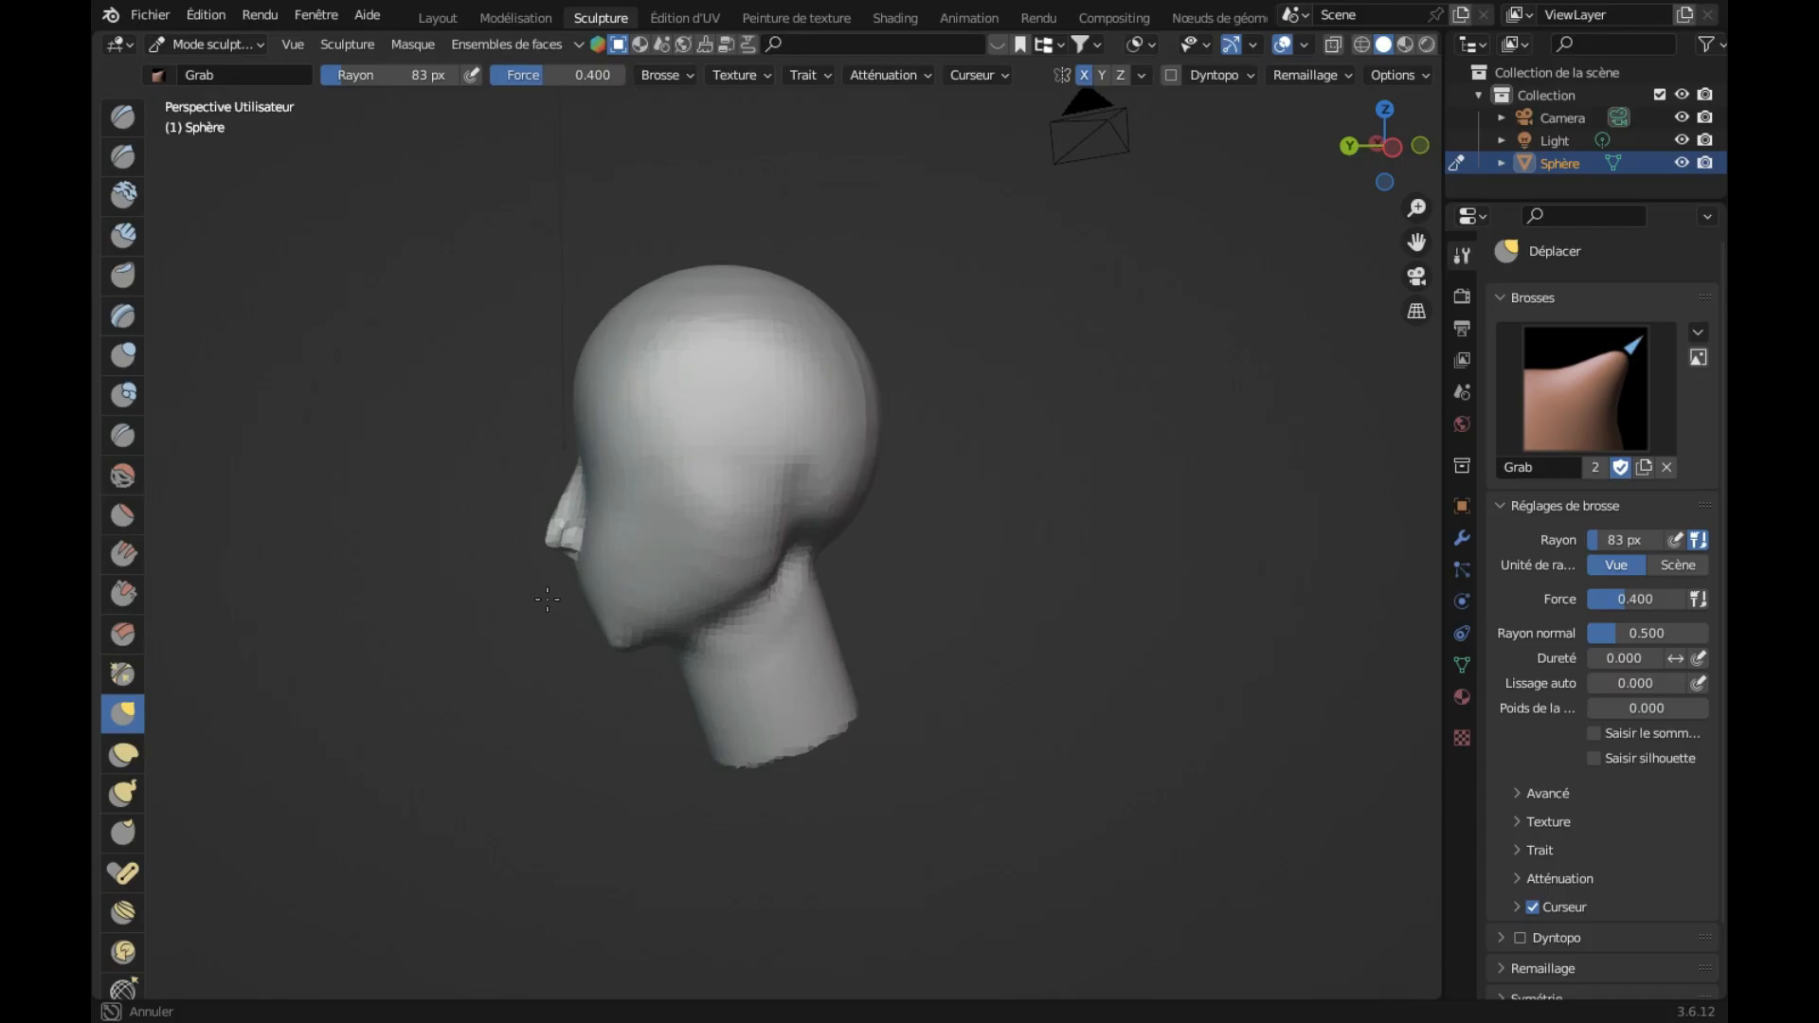
pyautogui.moveTo(559, 595); pyautogui.dragTo(559, 548)
pyautogui.moveTo(617, 576); pyautogui.dragTo(623, 593)
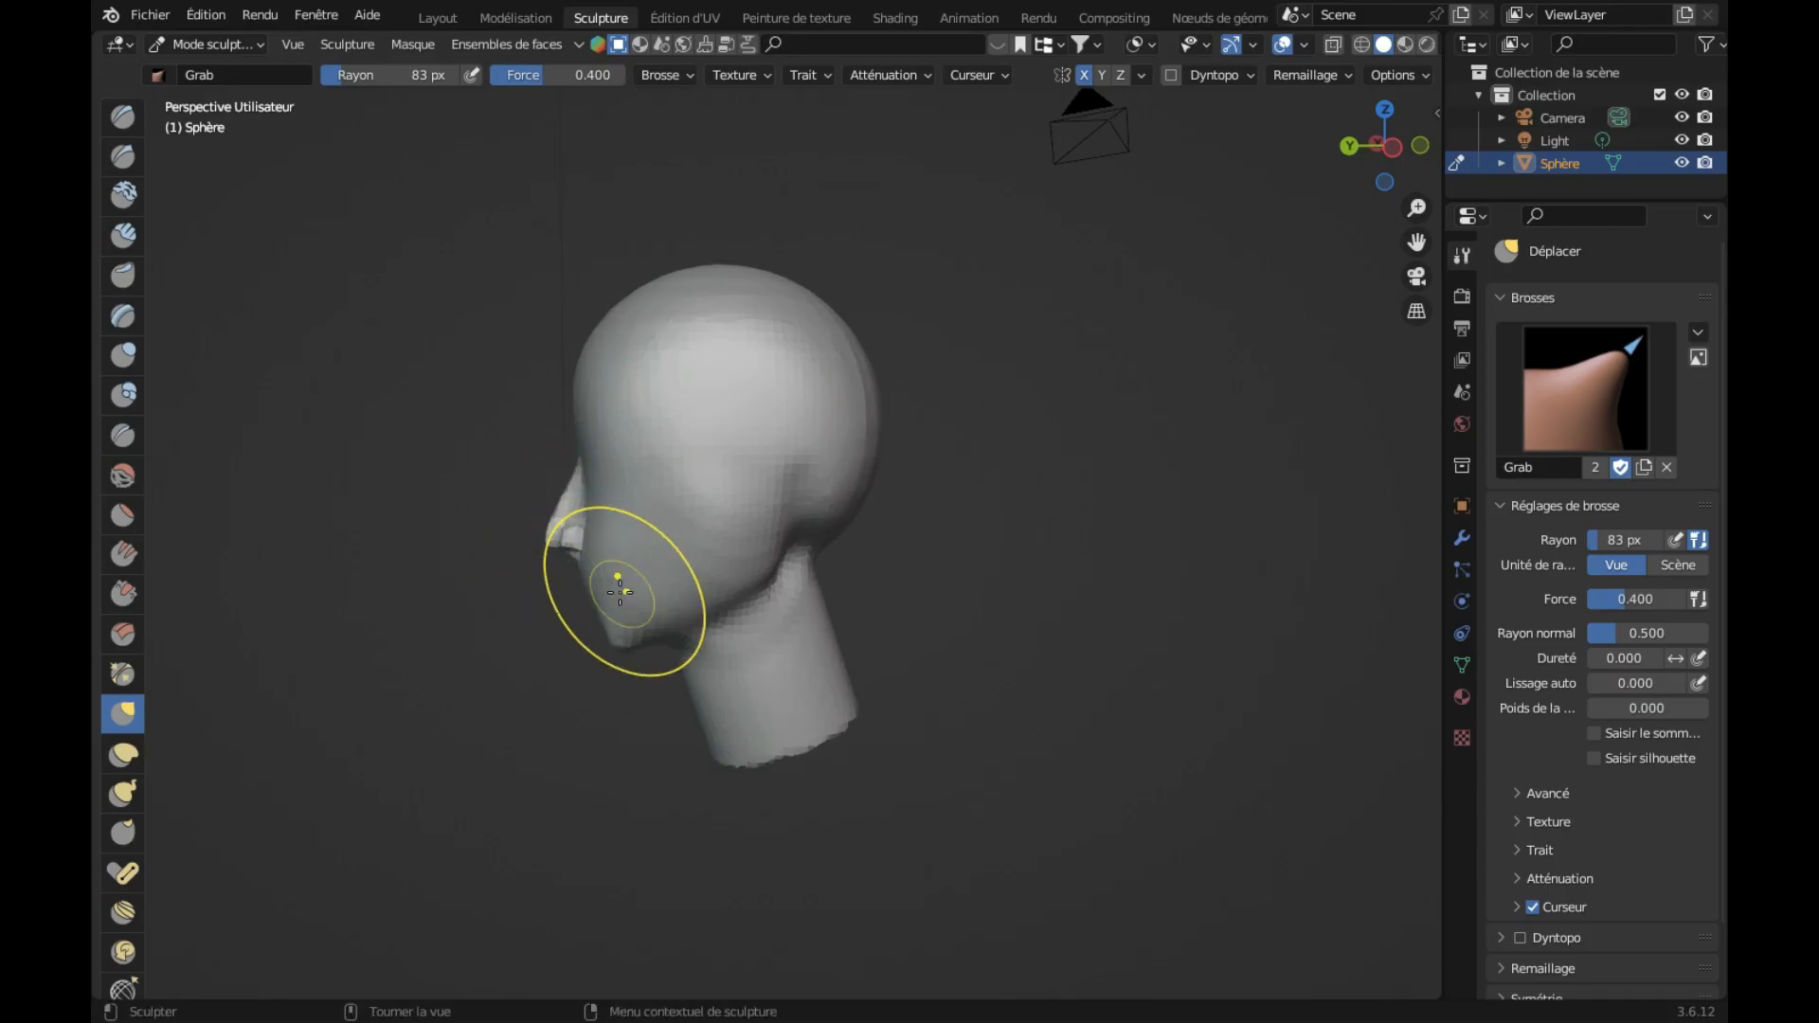
# Step: Reduce the Grab brush radius to 47 px and lift the tip of the nose
pyautogui.moveTo(351, 76); pyautogui.dragTo(339, 76)
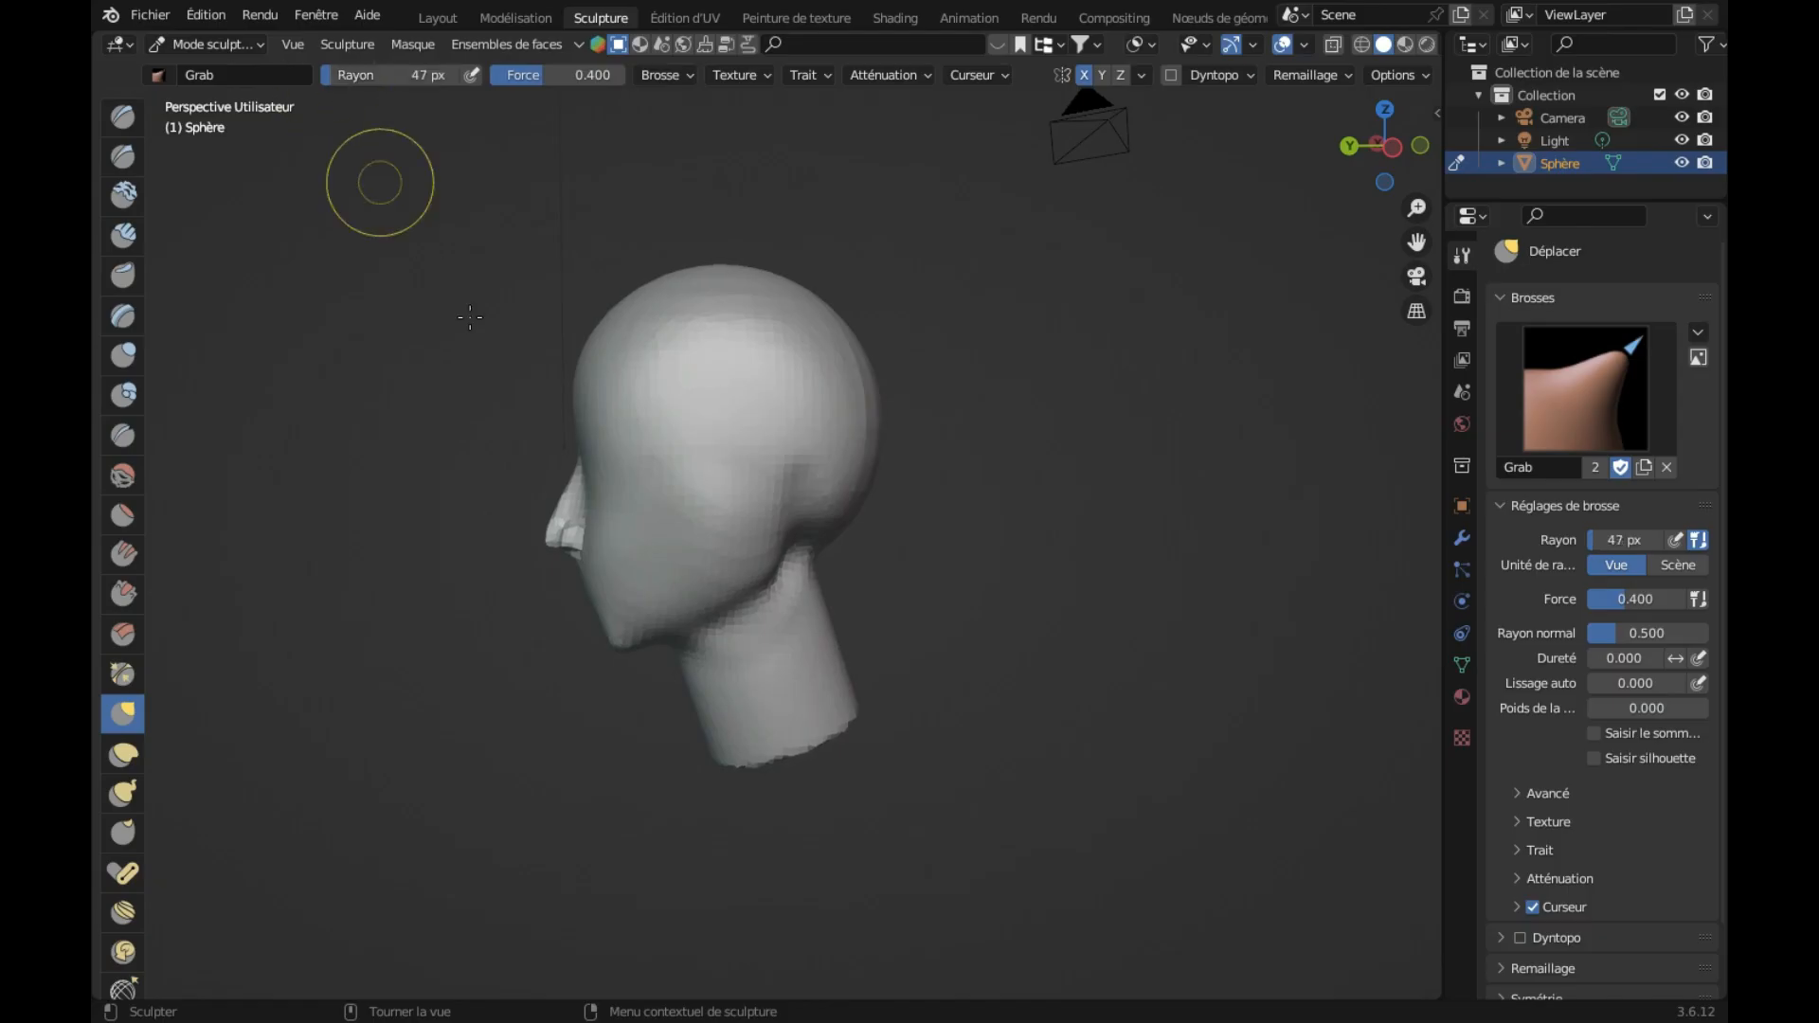
pyautogui.moveTo(547, 541); pyautogui.dragTo(540, 516)
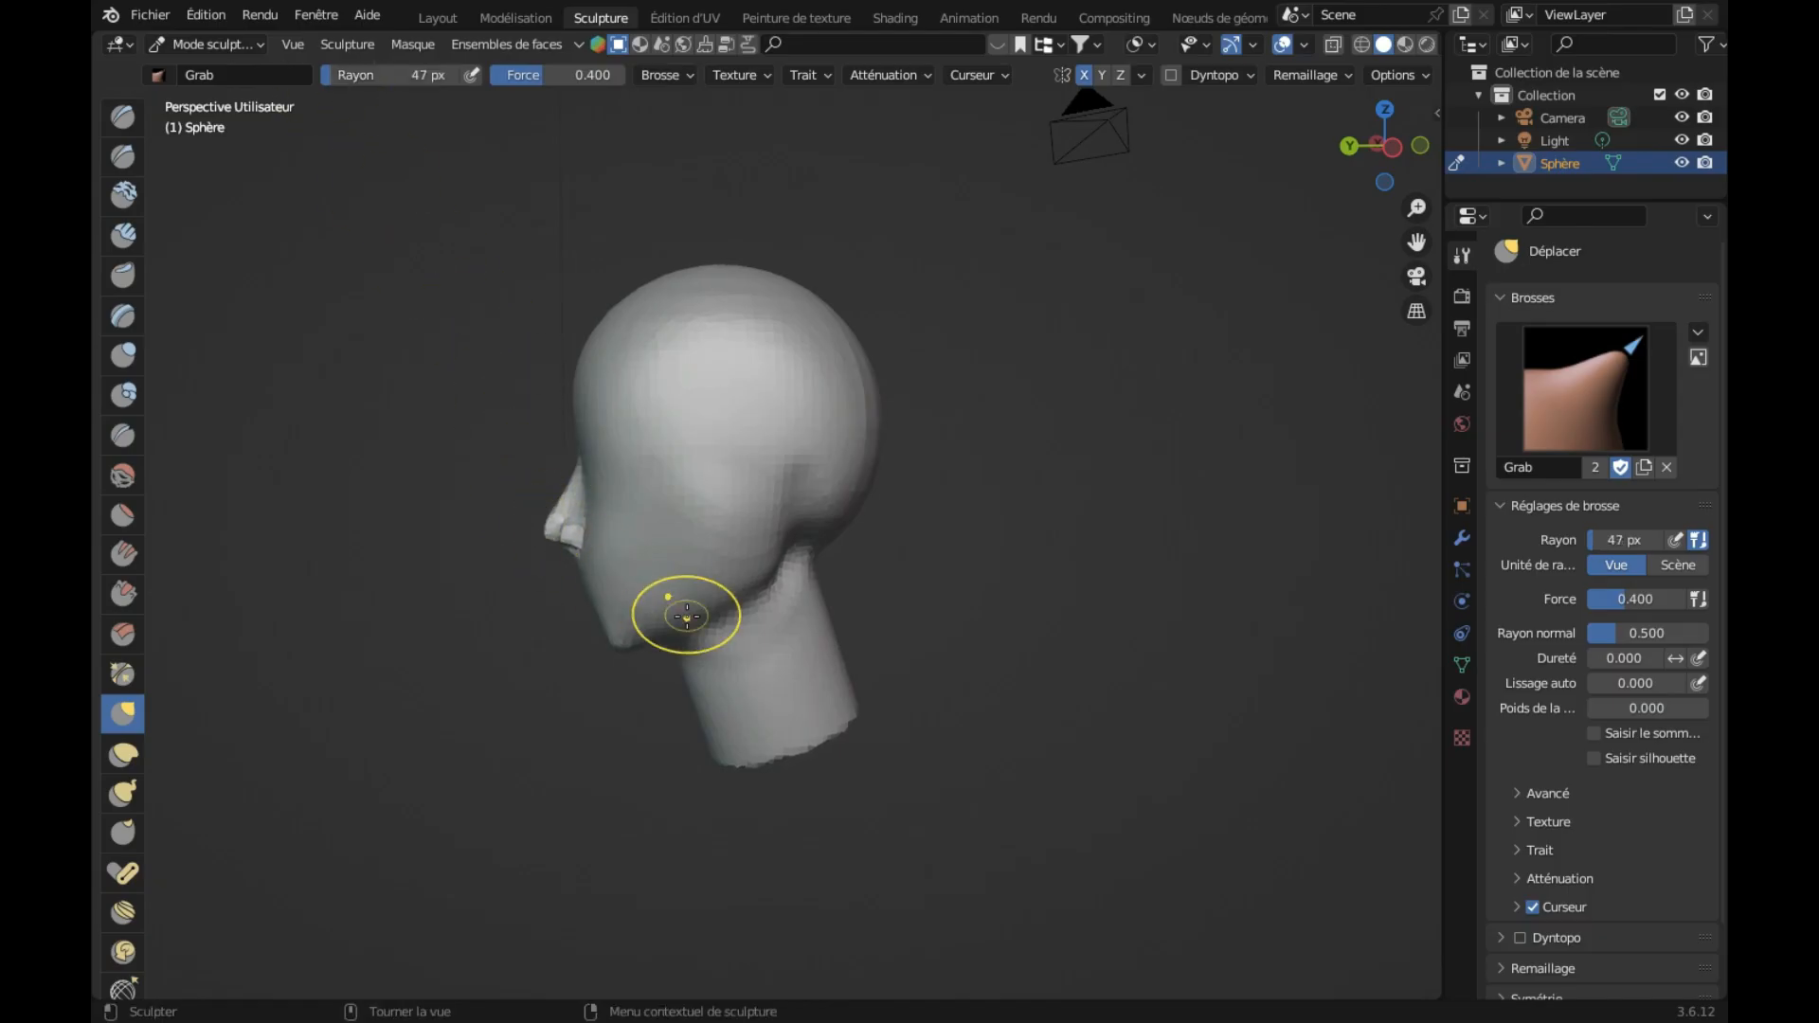
pyautogui.moveTo(1052, 704); pyautogui.dragTo(1052, 704, button='middle')
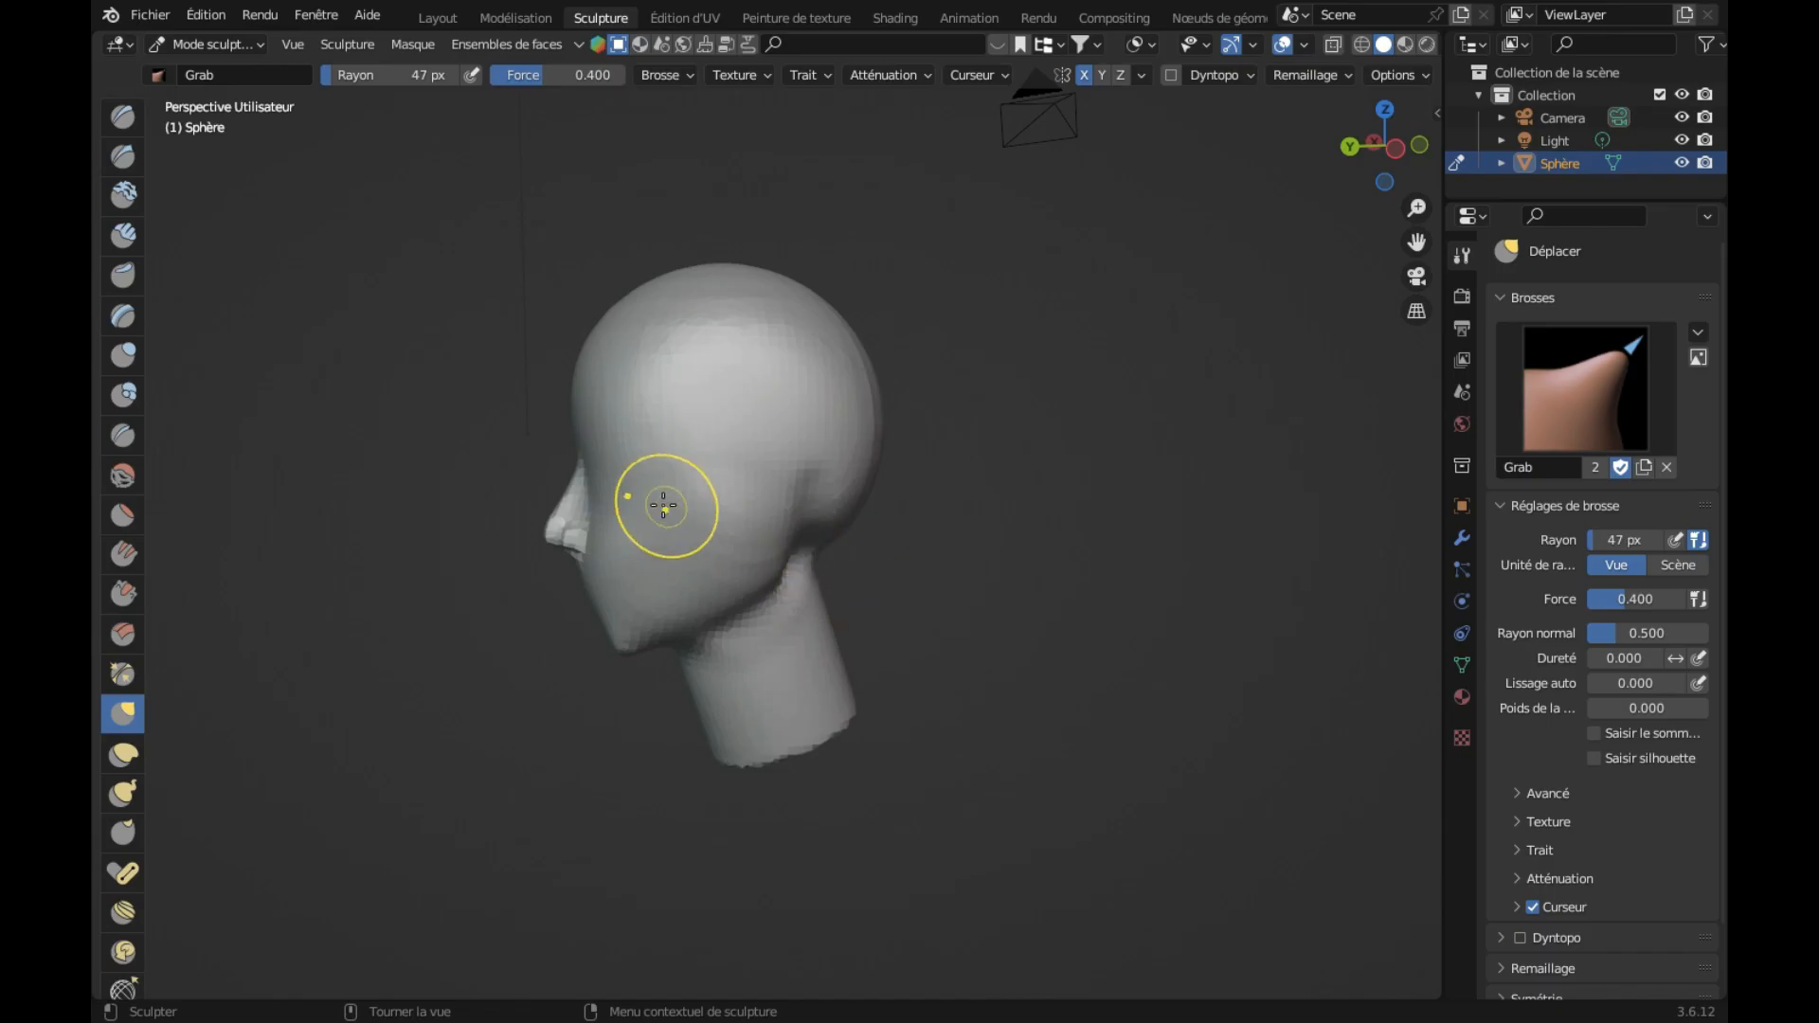
# Step: Push the eye socket area beside the nose bridge back into the face with the Grab brush
pyautogui.moveTo(594, 487); pyautogui.dragTo(649, 489)
pyautogui.moveTo(649, 490); pyautogui.dragTo(649, 490, button='middle')
pyautogui.moveTo(766, 488); pyautogui.dragTo(767, 489, button='middle')
pyautogui.moveTo(599, 478); pyautogui.dragTo(644, 495)
pyautogui.moveTo(644, 496)
pyautogui.mouseDown(button='middle')
pyautogui.moveTo(638, 474)
pyautogui.moveTo(782, 502)
pyautogui.mouseUp(button='middle')
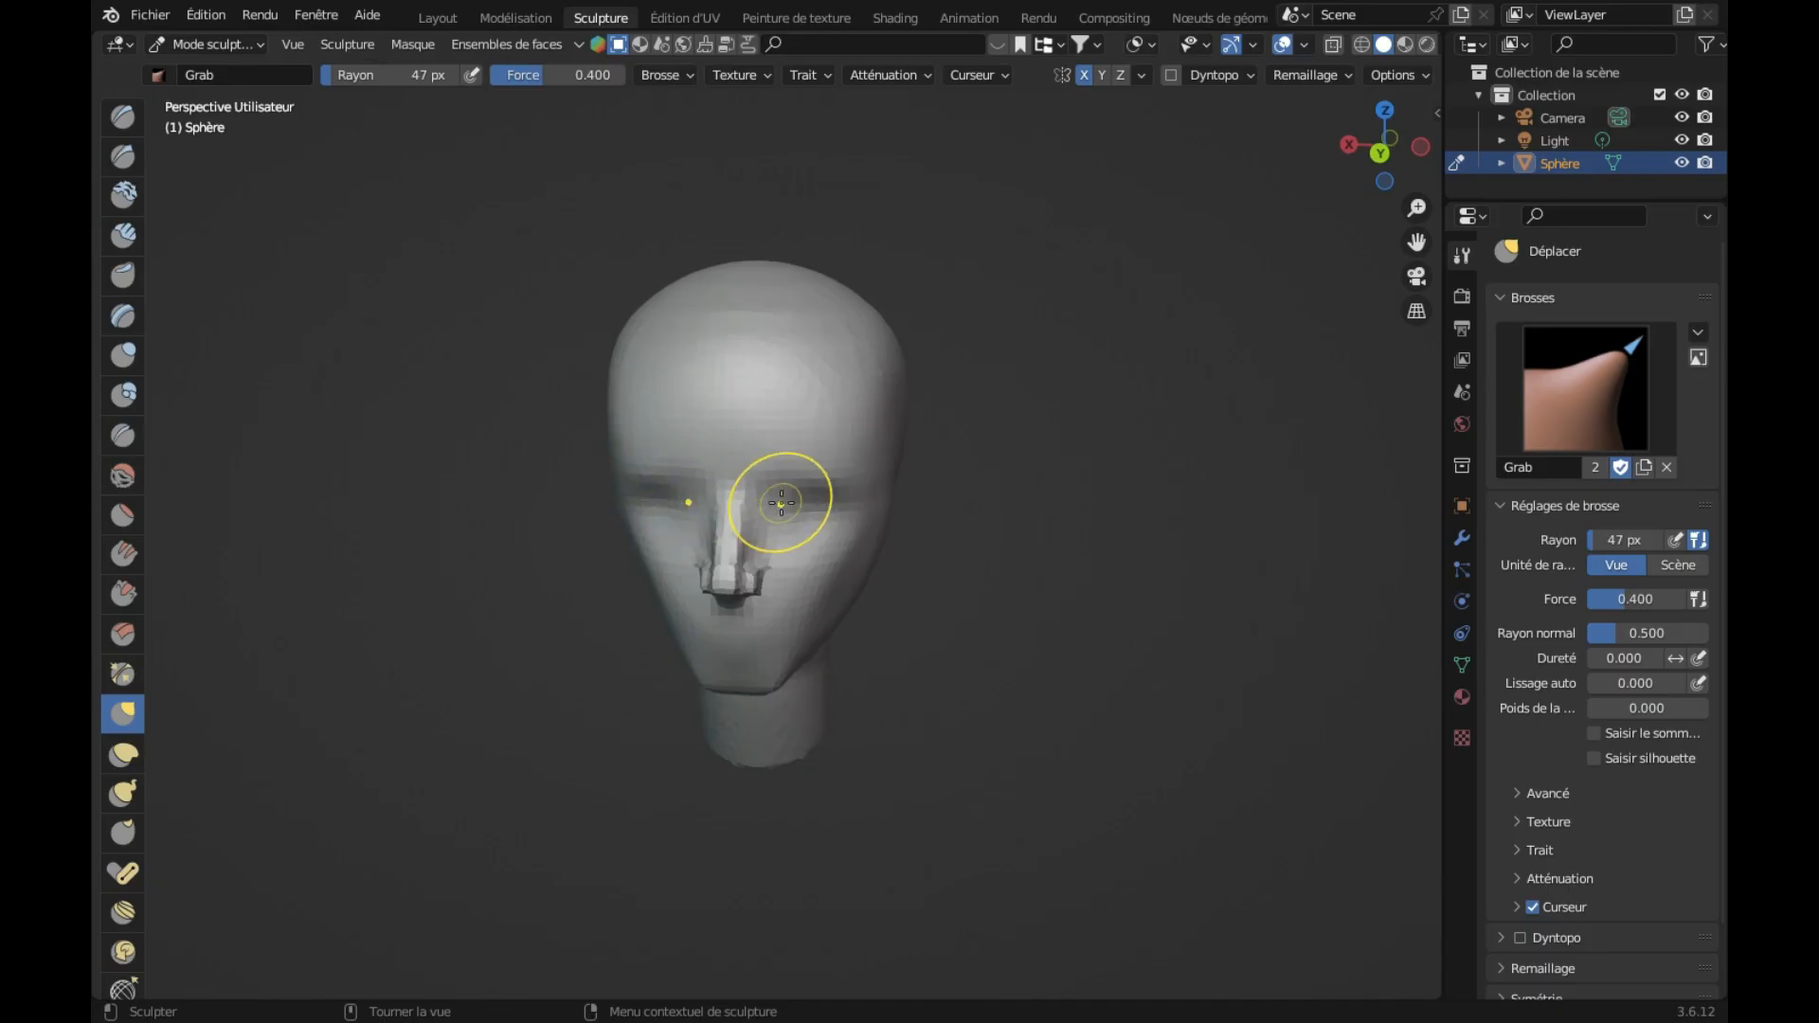
# Step: Reshape the sides and base of the nose from the front and above with the Grab brush at 47 px
pyautogui.scroll(3, 801, 521)
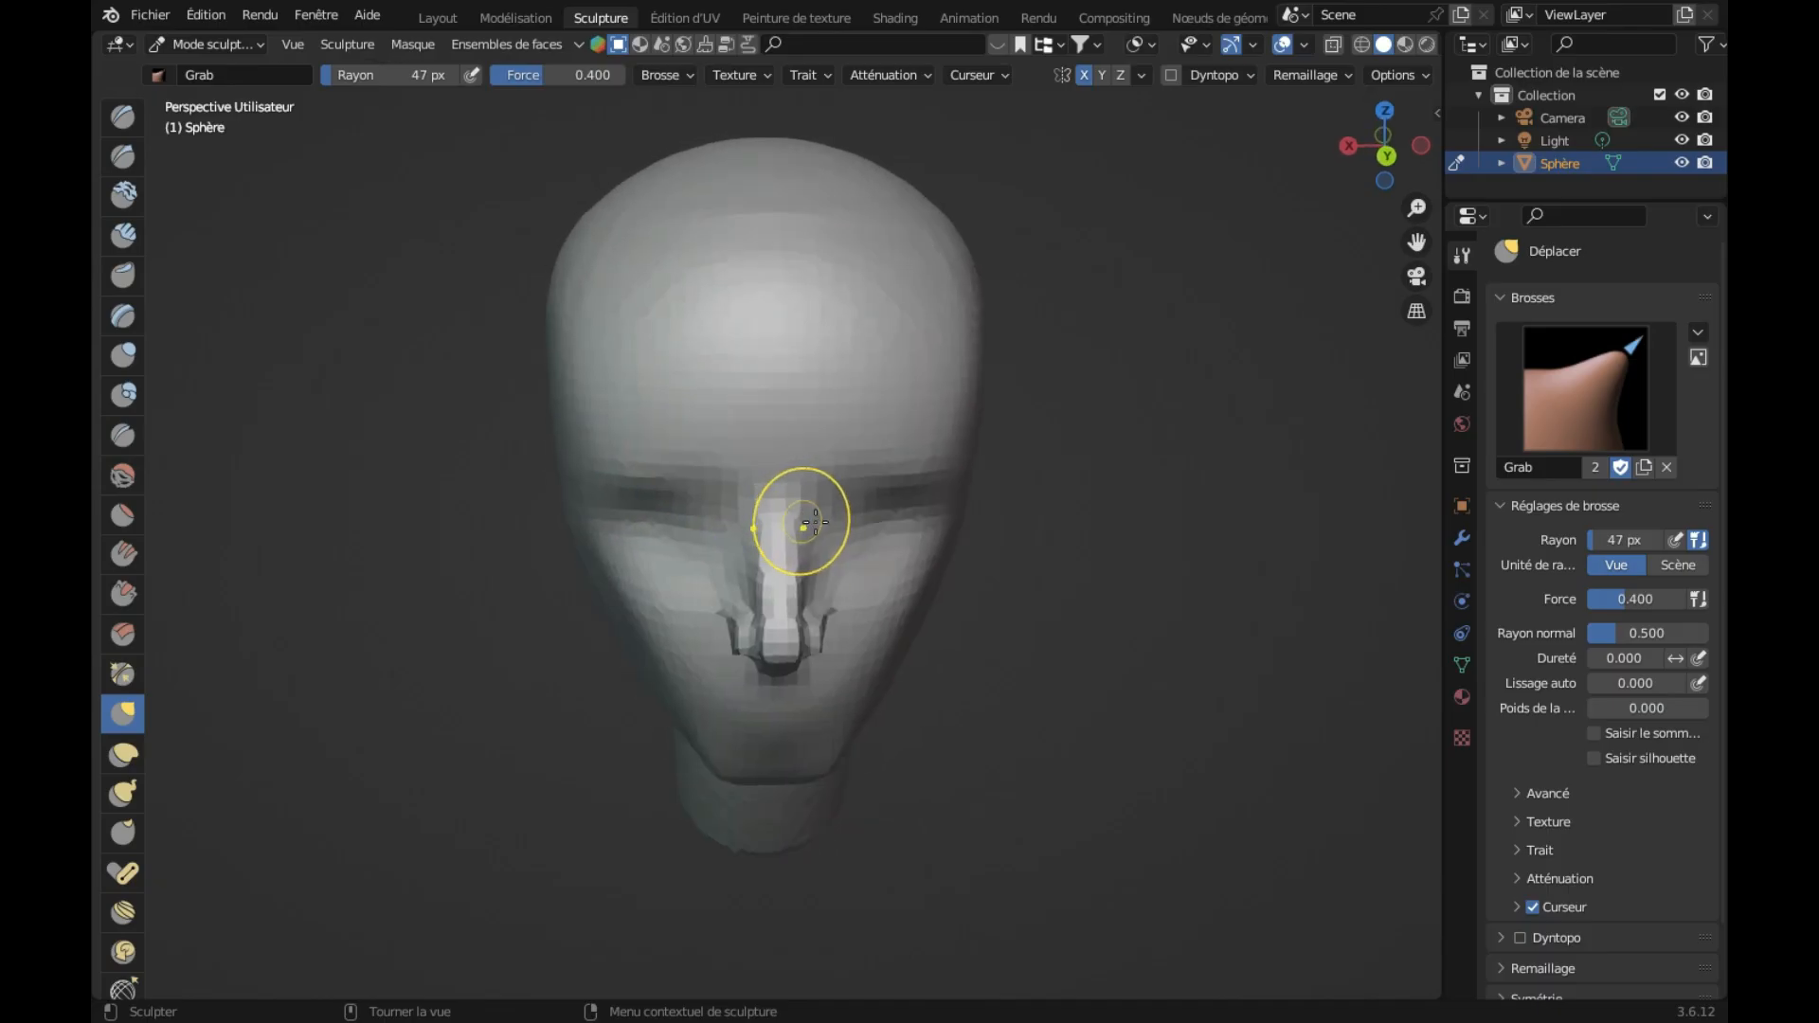
pyautogui.moveTo(832, 519); pyautogui.dragTo(825, 601)
pyautogui.moveTo(824, 601); pyautogui.dragTo(824, 597, button='middle')
pyautogui.moveTo(783, 713)
pyautogui.mouseDown()
pyautogui.moveTo(757, 739)
pyautogui.moveTo(780, 771)
pyautogui.mouseUp()
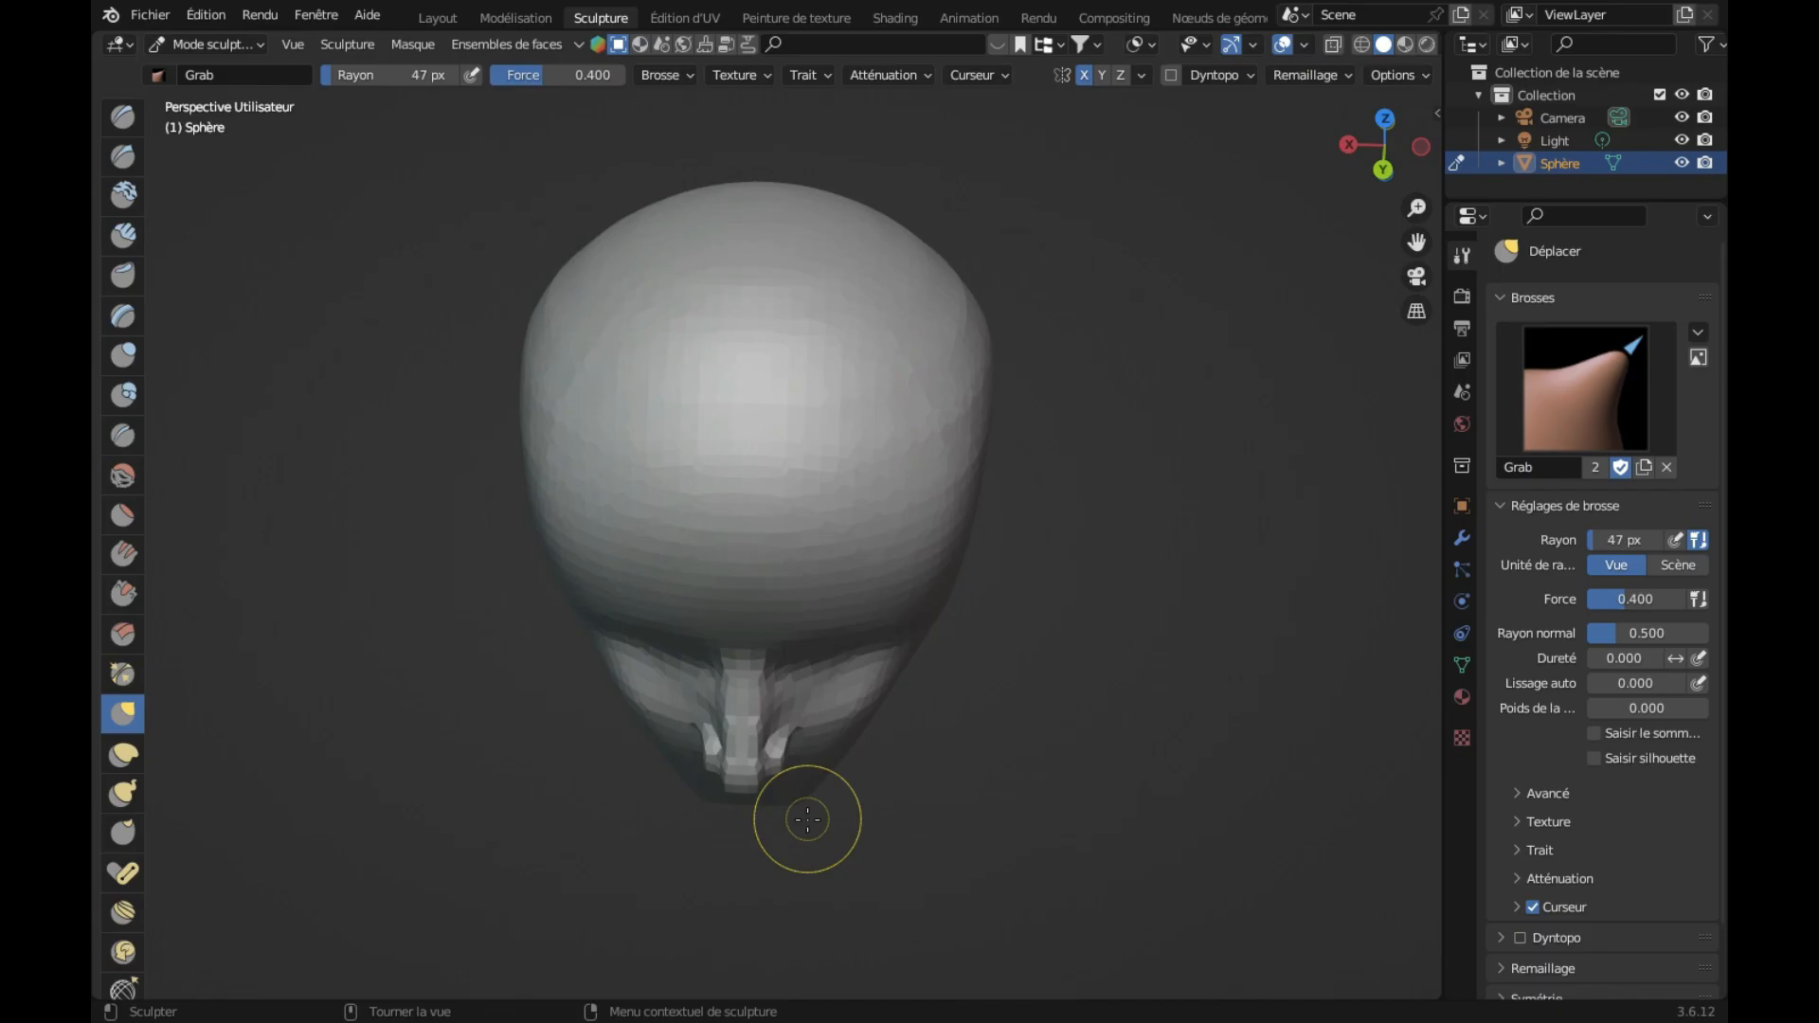
pyautogui.moveTo(807, 818); pyautogui.dragTo(808, 816, button='middle')
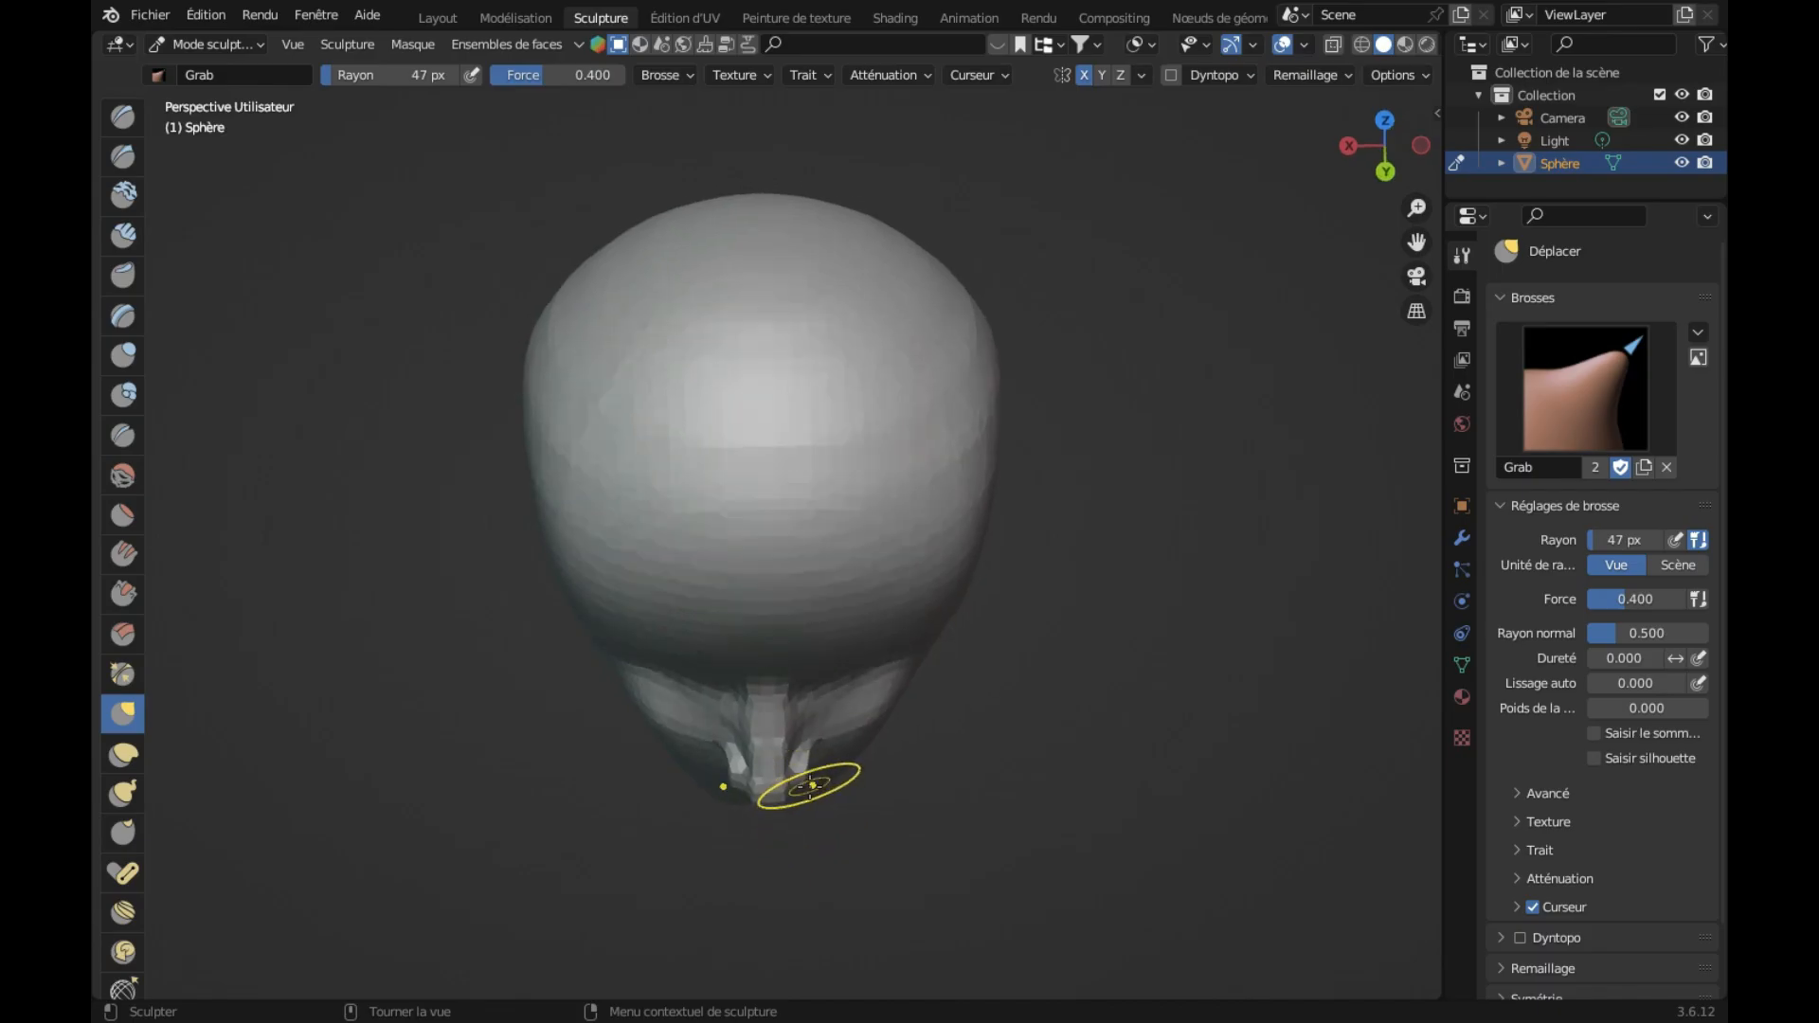
pyautogui.moveTo(804, 784)
pyautogui.mouseDown()
pyautogui.moveTo(818, 746)
pyautogui.moveTo(805, 759)
pyautogui.mouseUp()
pyautogui.moveTo(805, 759); pyautogui.dragTo(798, 848, button='middle')
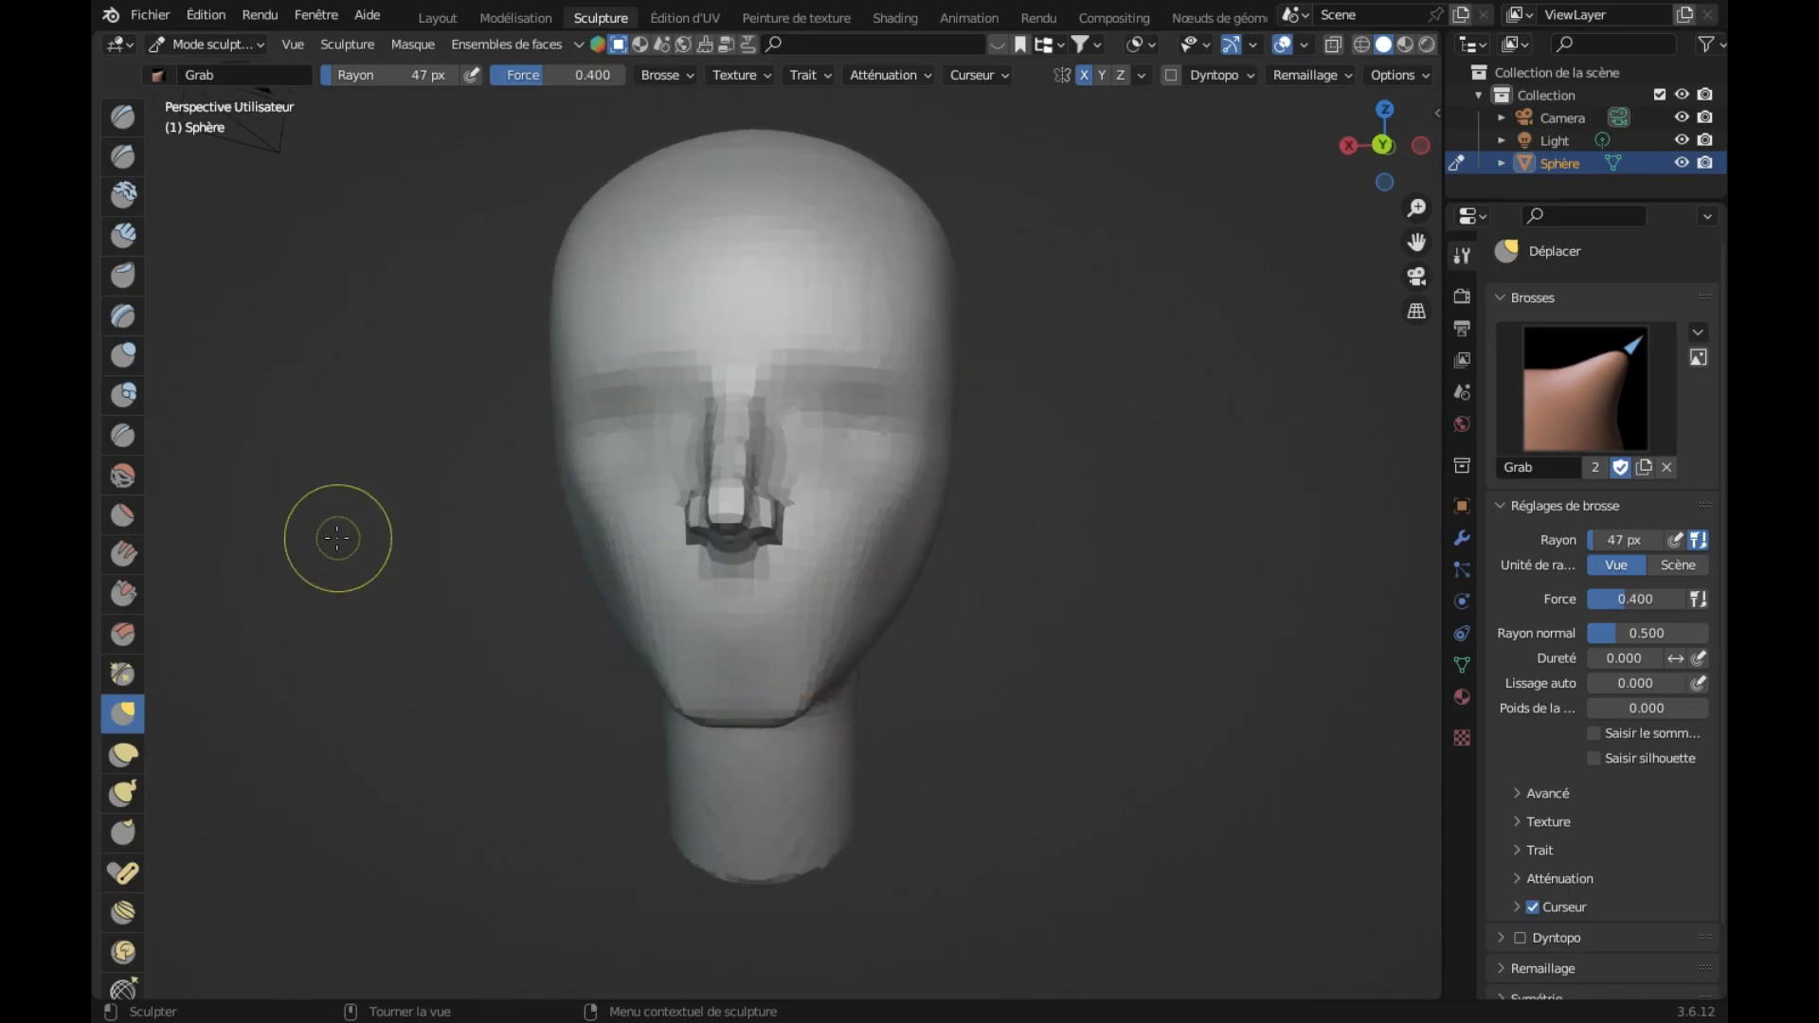
# Step: Smooth the nostrils, nose base and nose bridge with the Smooth brush at a 47 px radius
pyautogui.click(122, 474)
pyautogui.moveTo(727, 460); pyautogui.dragTo(722, 463, button='middle')
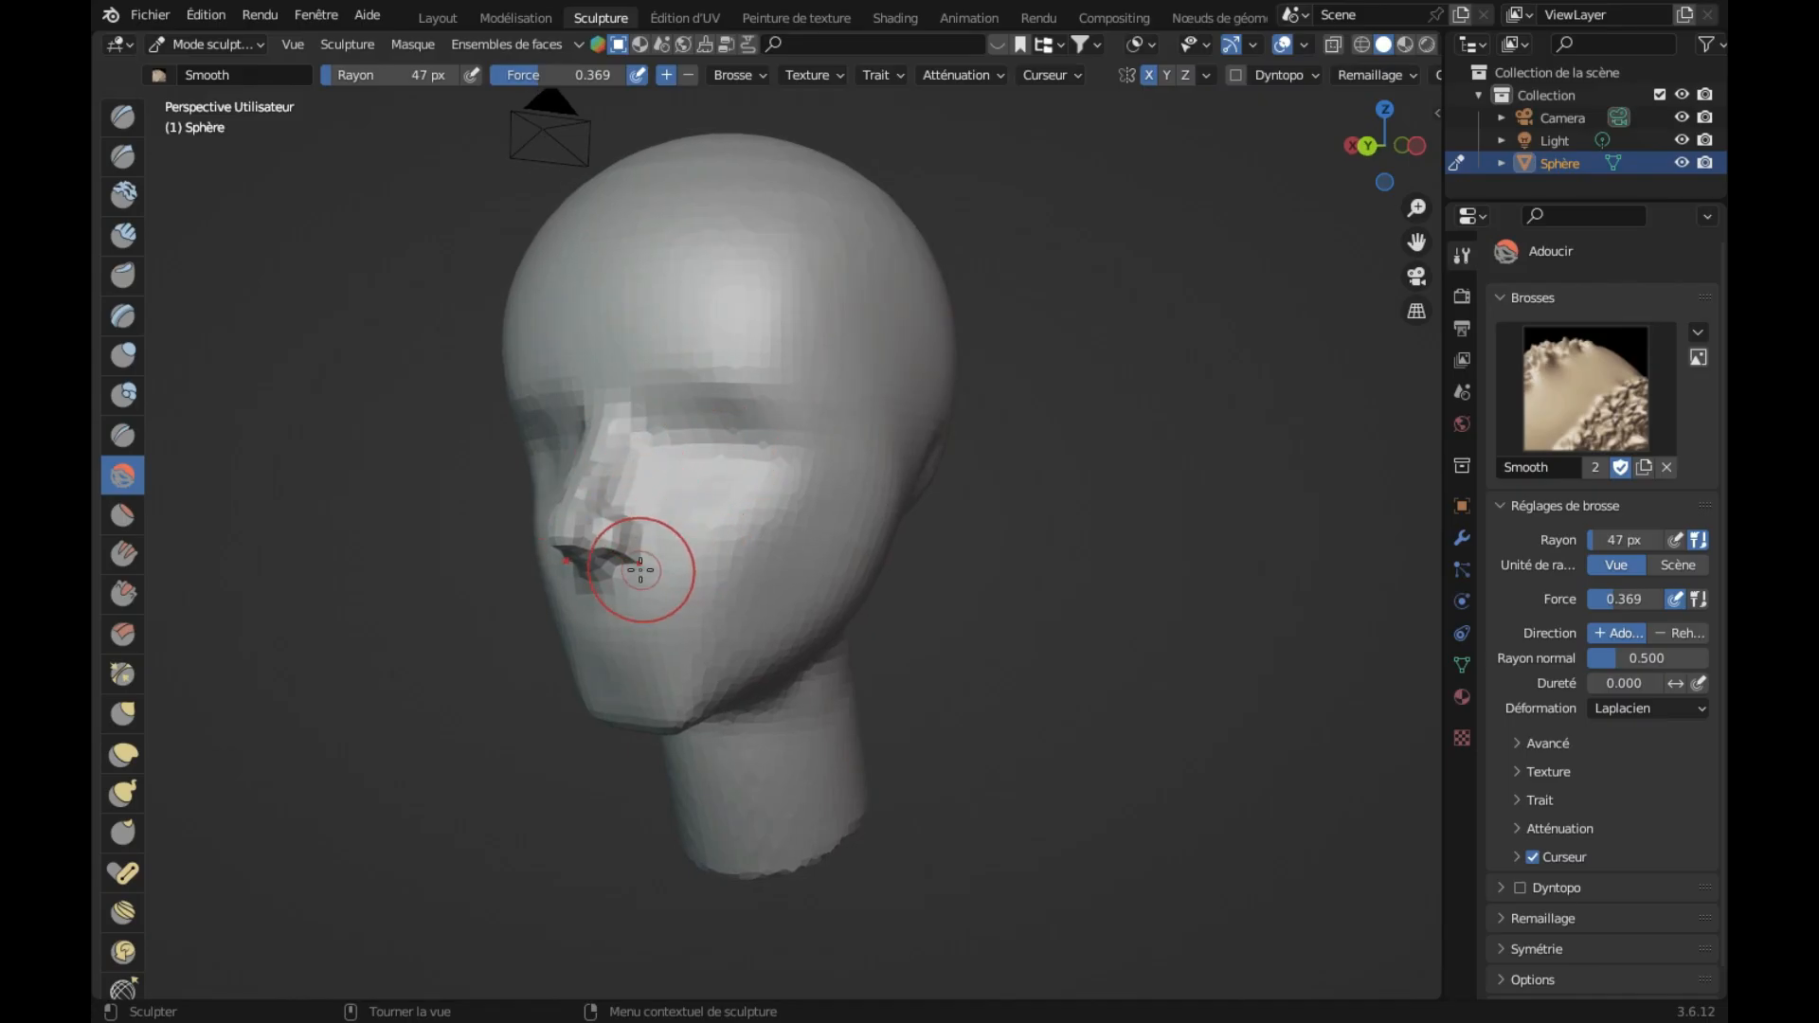
pyautogui.moveTo(601, 576); pyautogui.dragTo(612, 517)
pyautogui.moveTo(601, 540); pyautogui.dragTo(788, 642, button='middle')
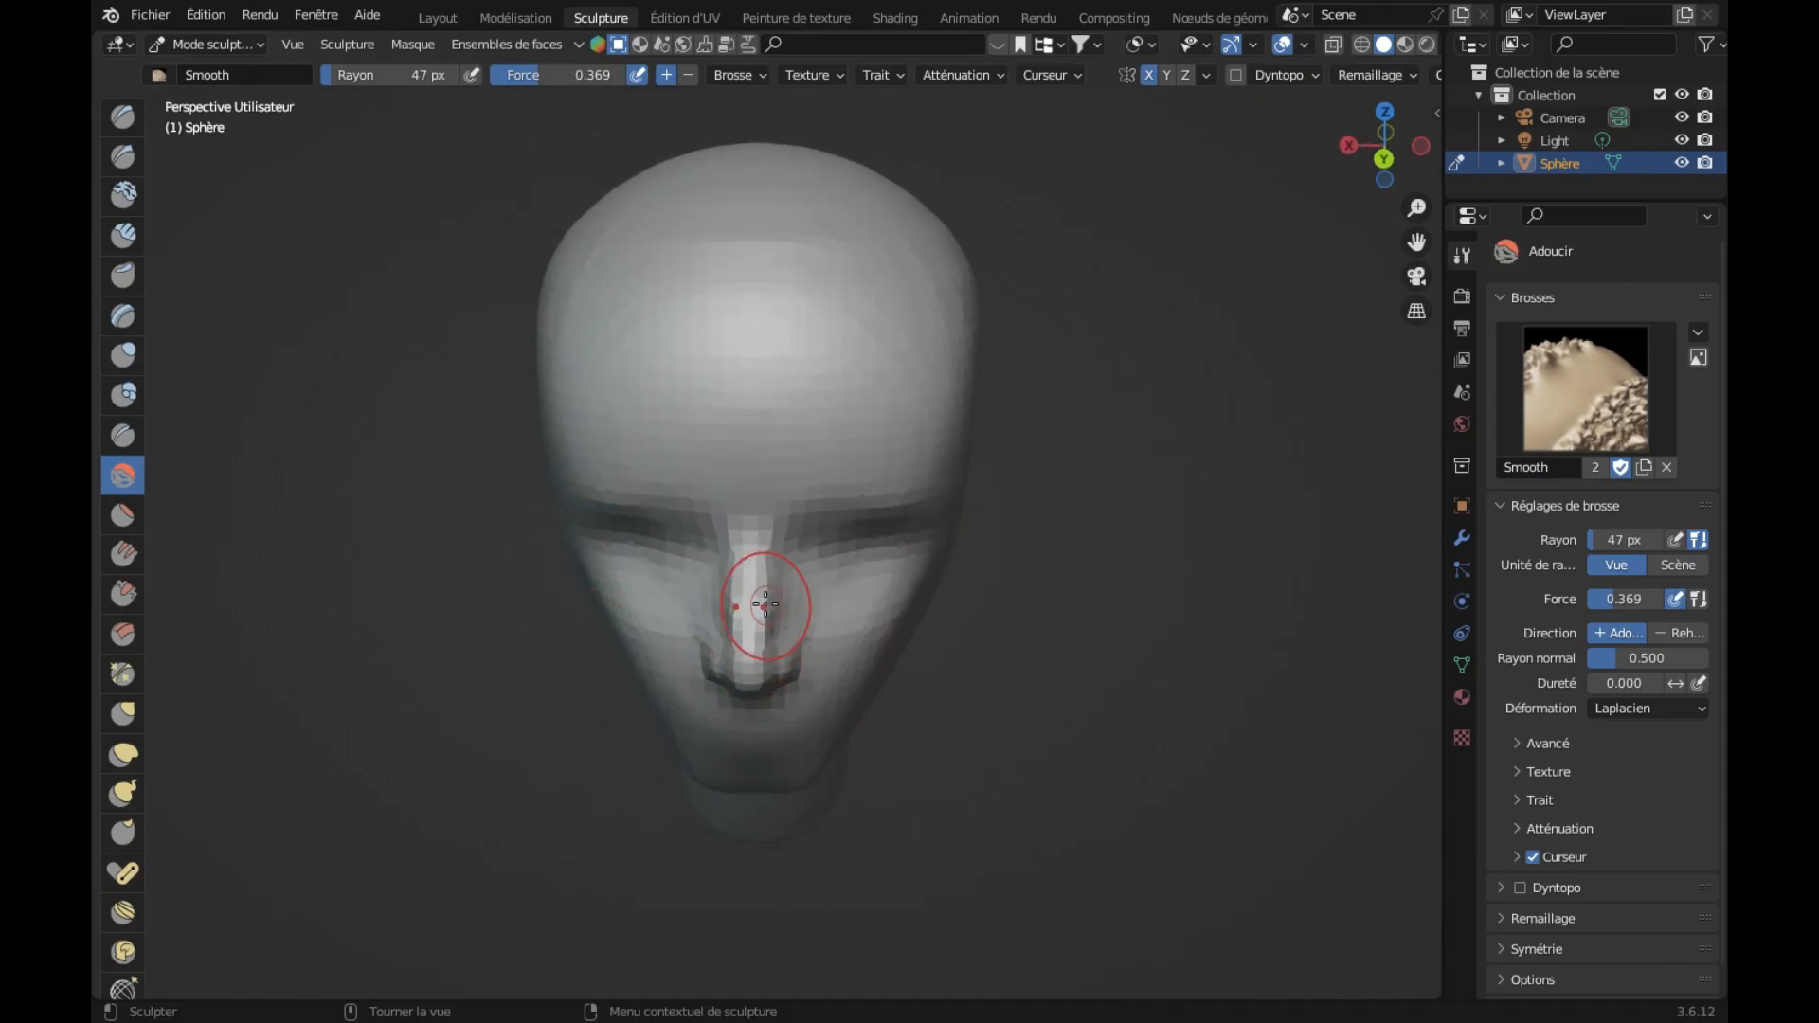
pyautogui.moveTo(763, 542)
pyautogui.mouseDown()
pyautogui.moveTo(791, 573)
pyautogui.moveTo(812, 552)
pyautogui.mouseUp()
pyautogui.moveTo(812, 552)
pyautogui.mouseDown(button='middle')
pyautogui.moveTo(812, 692)
pyautogui.moveTo(826, 641)
pyautogui.mouseUp(button='middle')
# Step: Smooth the inner eye area and the upper cheeks on both sides of the nose
pyautogui.moveTo(824, 441); pyautogui.dragTo(827, 411)
pyautogui.moveTo(854, 506); pyautogui.dragTo(843, 540)
pyautogui.moveTo(839, 476); pyautogui.dragTo(838, 530)
pyautogui.moveTo(838, 557); pyautogui.dragTo(840, 562, button='middle')
pyautogui.scroll(-2, 840, 562)
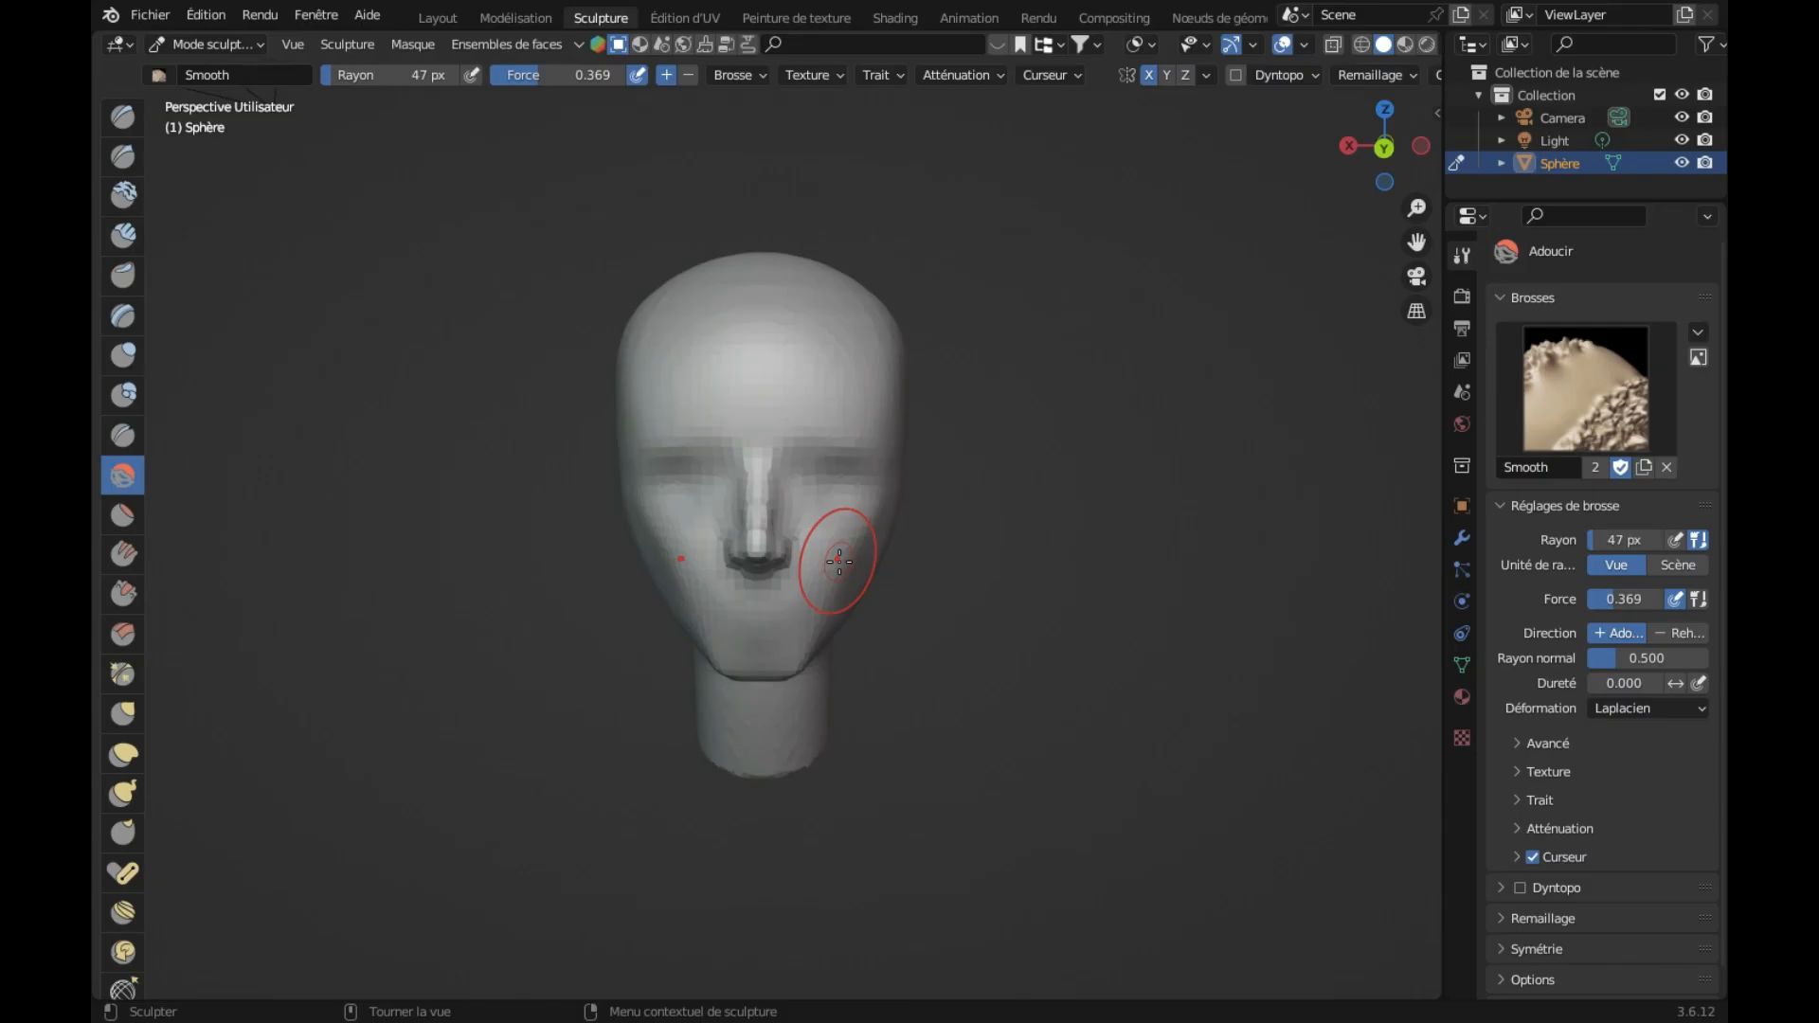
# Step: Build up volume for the mouth between nose and chin with Clay Strips at a 39 px radius
pyautogui.scroll(5, 919, 554)
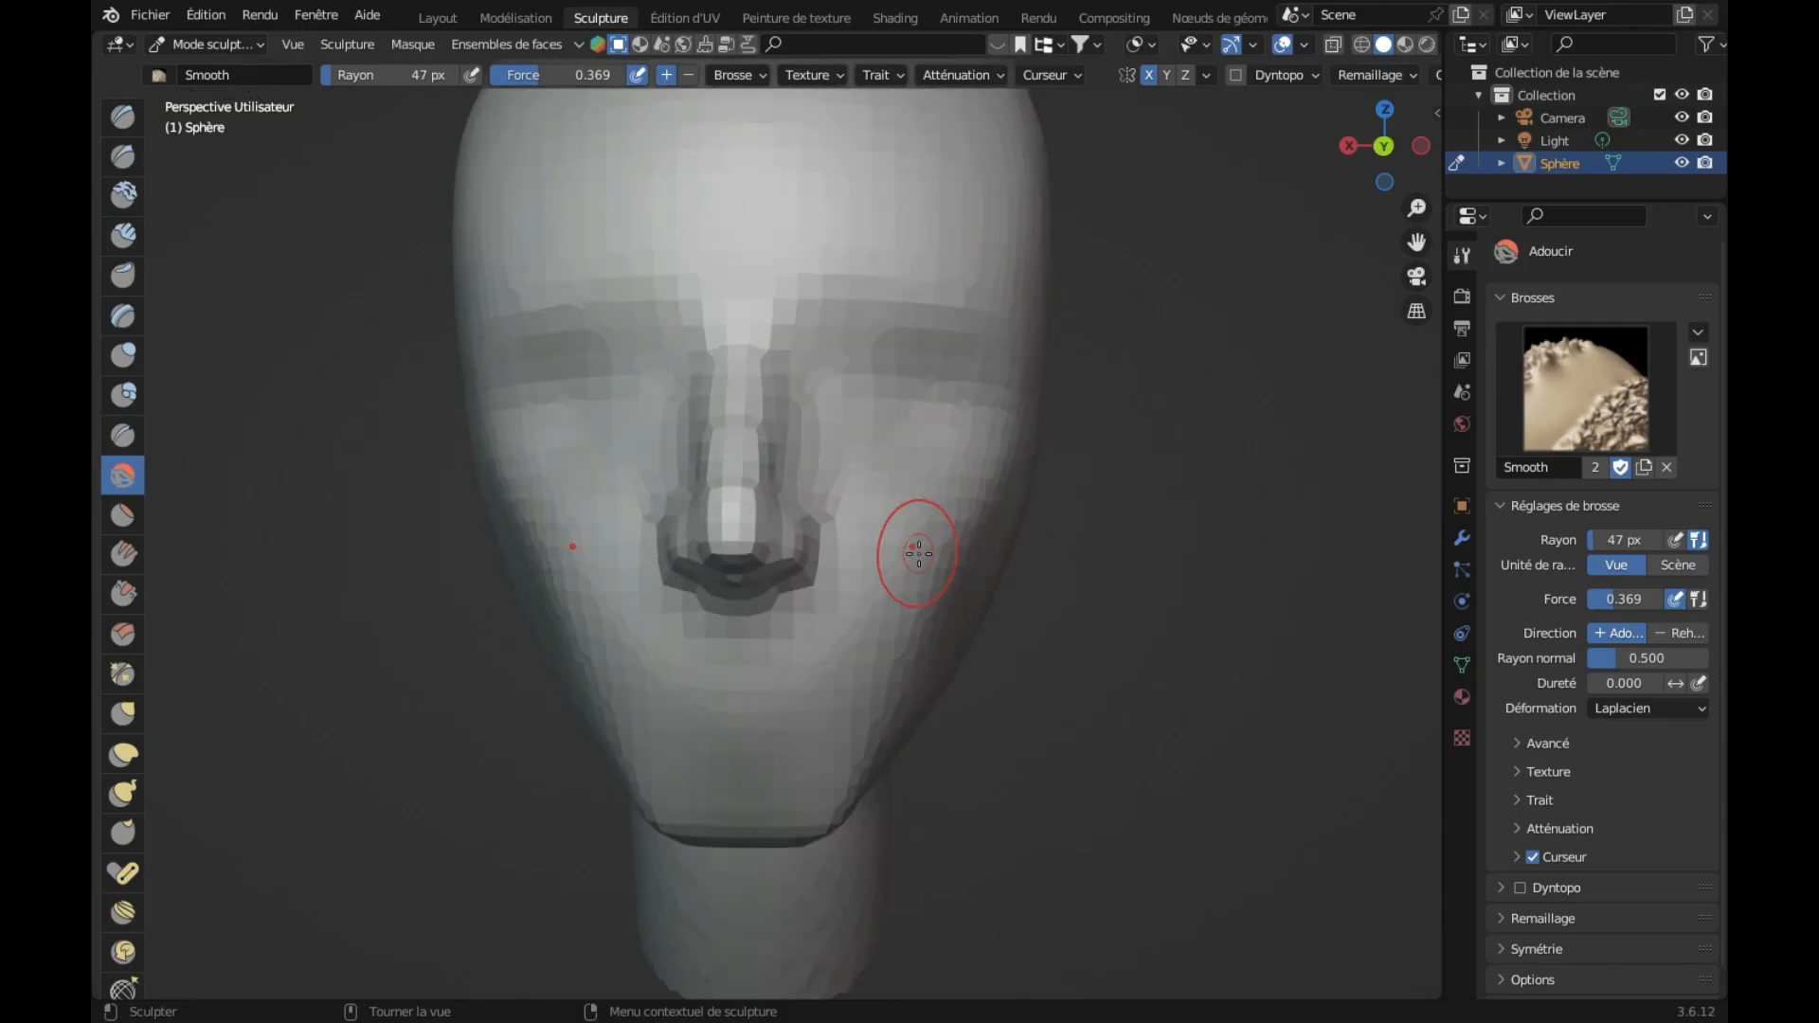
pyautogui.moveTo(918, 554); pyautogui.dragTo(919, 554, button='middle')
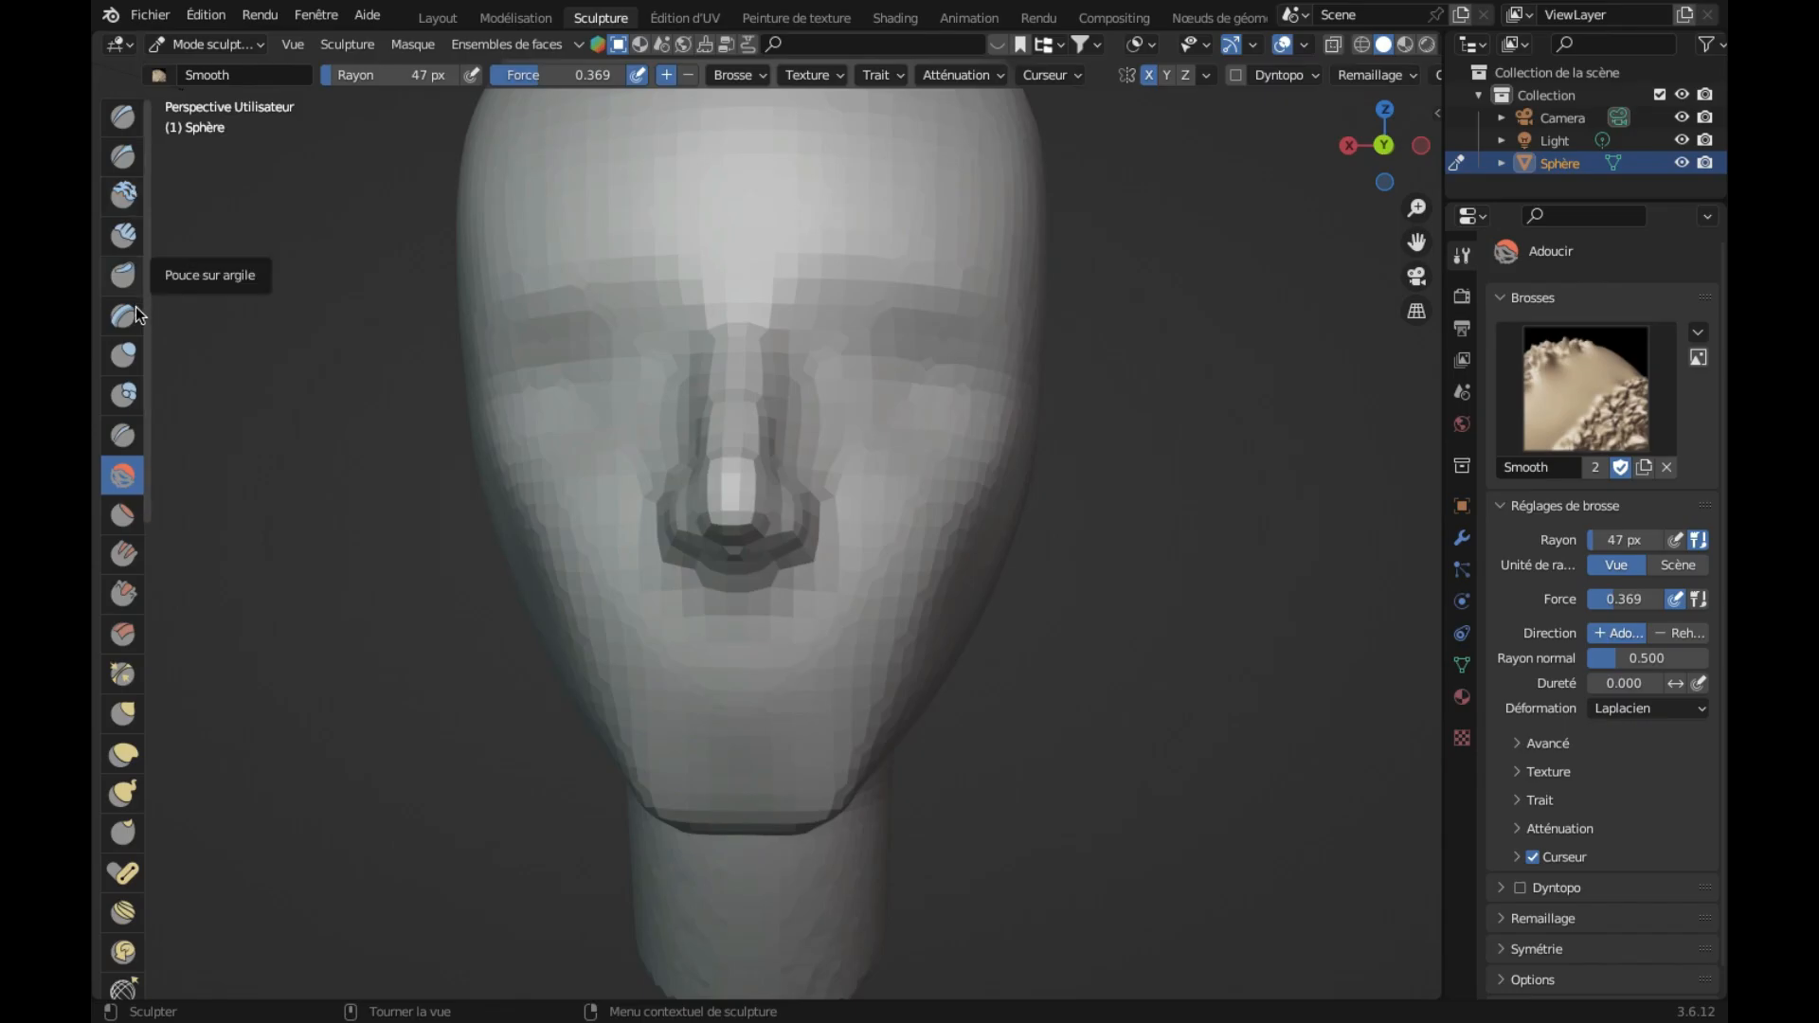
pyautogui.click(124, 234)
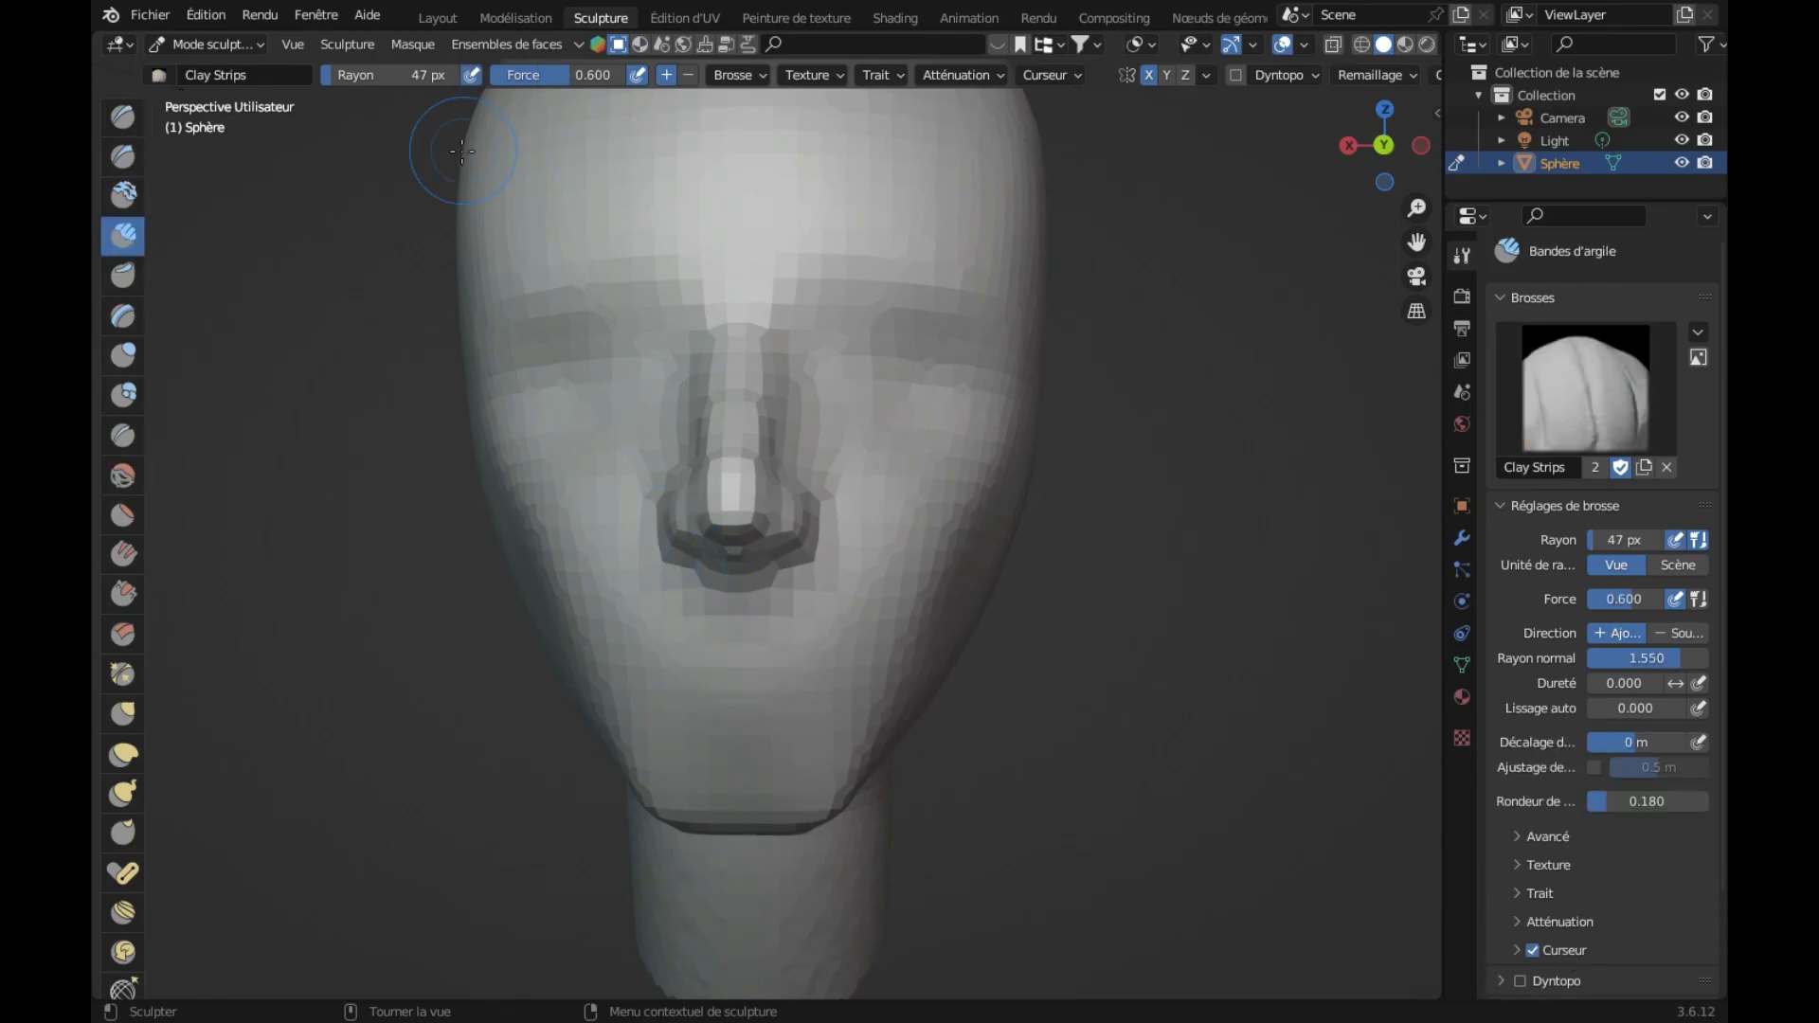
pyautogui.moveTo(417, 75); pyautogui.dragTo(385, 75)
pyautogui.moveTo(725, 637); pyautogui.dragTo(817, 644)
pyautogui.hotkey('ctrl', 'z')
pyautogui.moveTo(734, 627)
pyautogui.mouseDown()
pyautogui.moveTo(813, 640)
pyautogui.moveTo(730, 646)
pyautogui.moveTo(837, 673)
pyautogui.moveTo(654, 715)
pyautogui.moveTo(845, 700)
pyautogui.moveTo(801, 735)
pyautogui.moveTo(834, 724)
pyautogui.mouseUp()
pyautogui.moveTo(905, 615); pyautogui.dragTo(704, 613, button='middle')
pyautogui.moveTo(538, 617); pyautogui.dragTo(494, 613)
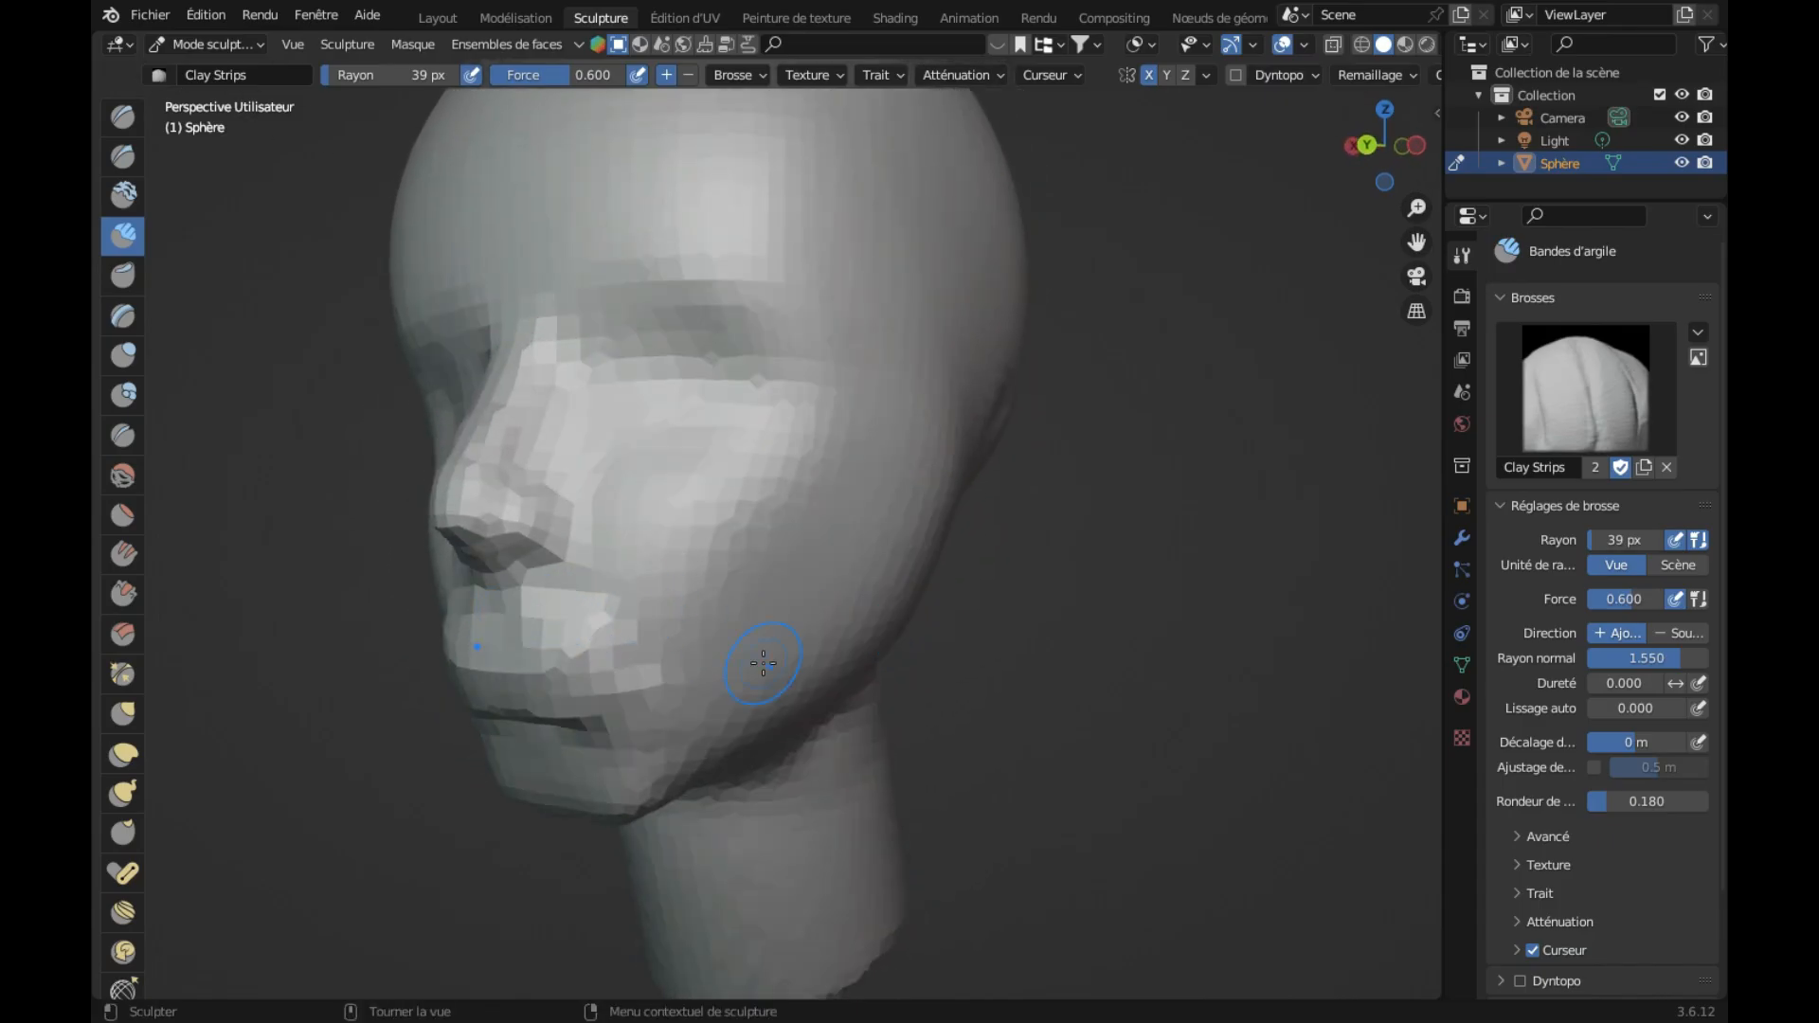
# Step: Blend the built-up mouth volume into the surrounding face with the Smooth brush at a 39 px radius
pyautogui.moveTo(732, 663); pyautogui.dragTo(582, 620, button='middle')
pyautogui.click(123, 474)
pyautogui.moveTo(733, 600)
pyautogui.mouseDown()
pyautogui.moveTo(704, 601)
pyautogui.moveTo(703, 655)
pyautogui.moveTo(725, 666)
pyautogui.moveTo(747, 616)
pyautogui.mouseUp()
pyautogui.moveTo(748, 617); pyautogui.dragTo(753, 626, button='middle')
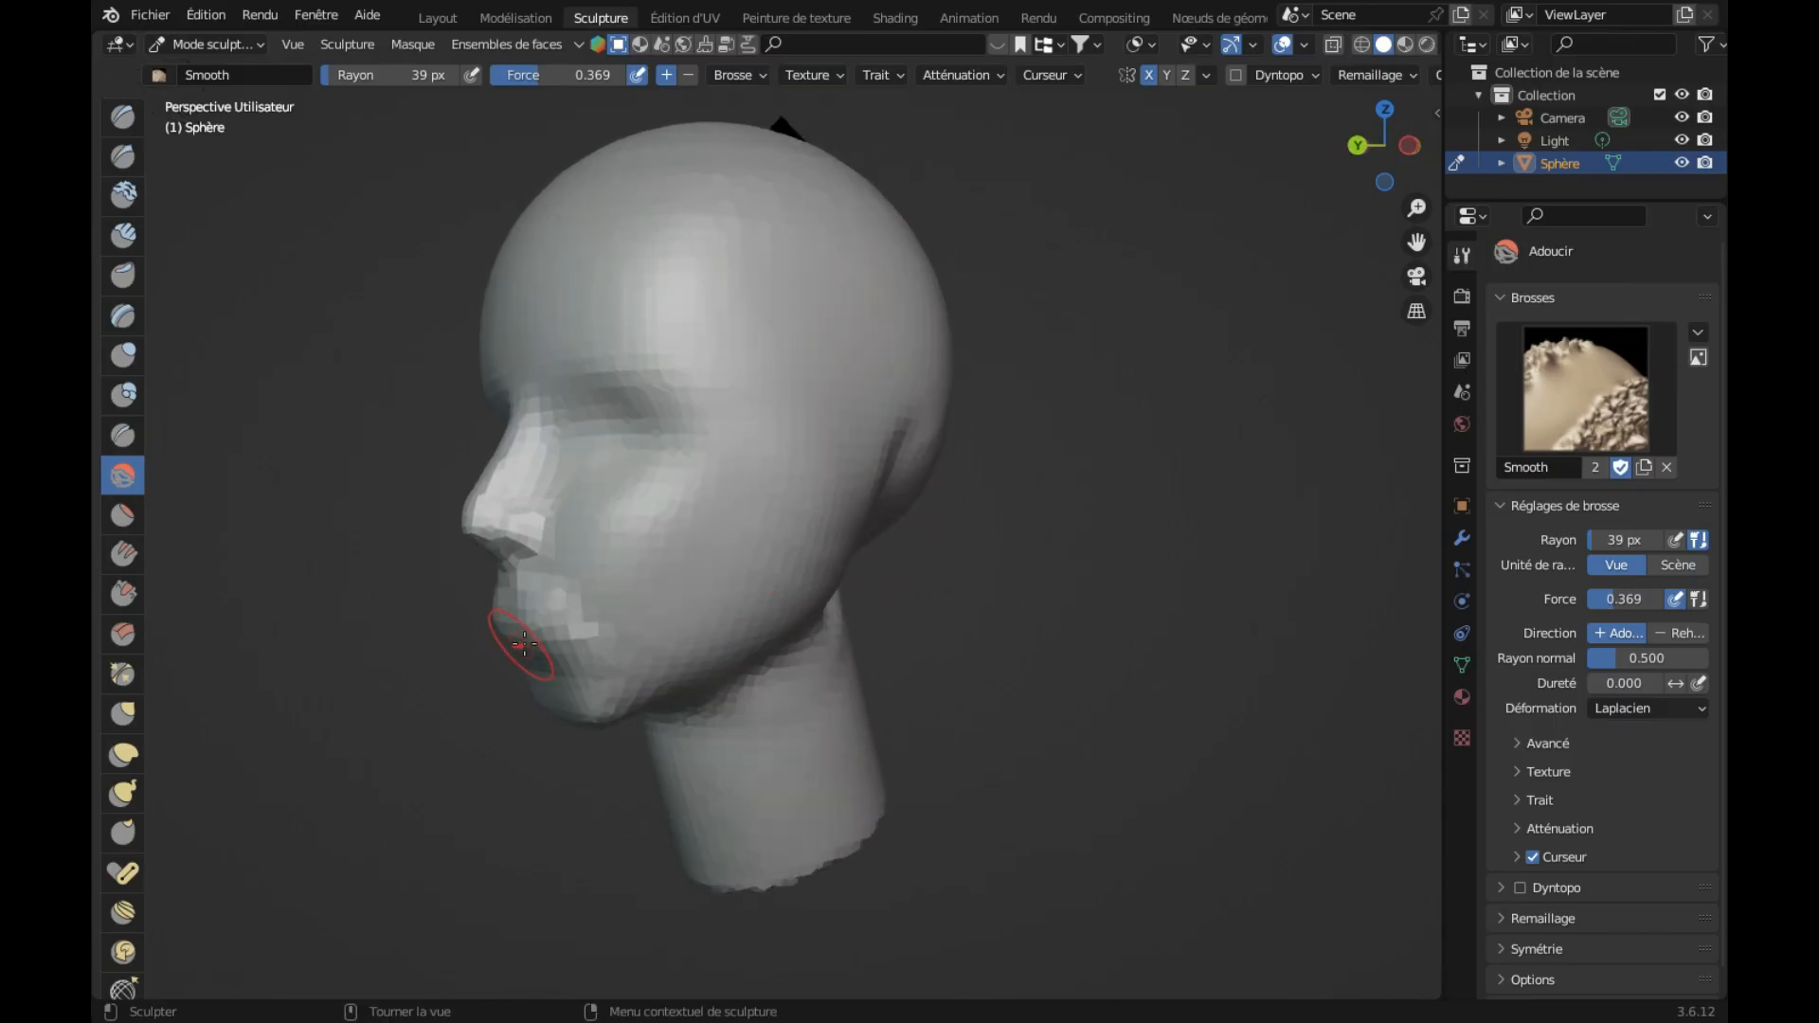
pyautogui.moveTo(543, 632)
pyautogui.mouseDown()
pyautogui.moveTo(584, 614)
pyautogui.moveTo(544, 589)
pyautogui.moveTo(586, 624)
pyautogui.mouseUp()
pyautogui.moveTo(586, 624); pyautogui.dragTo(590, 622, button='middle')
# Step: Set the voxel size to 0.0250 m and remesh the head at that resolution
pyautogui.scroll(-1, 590, 622)
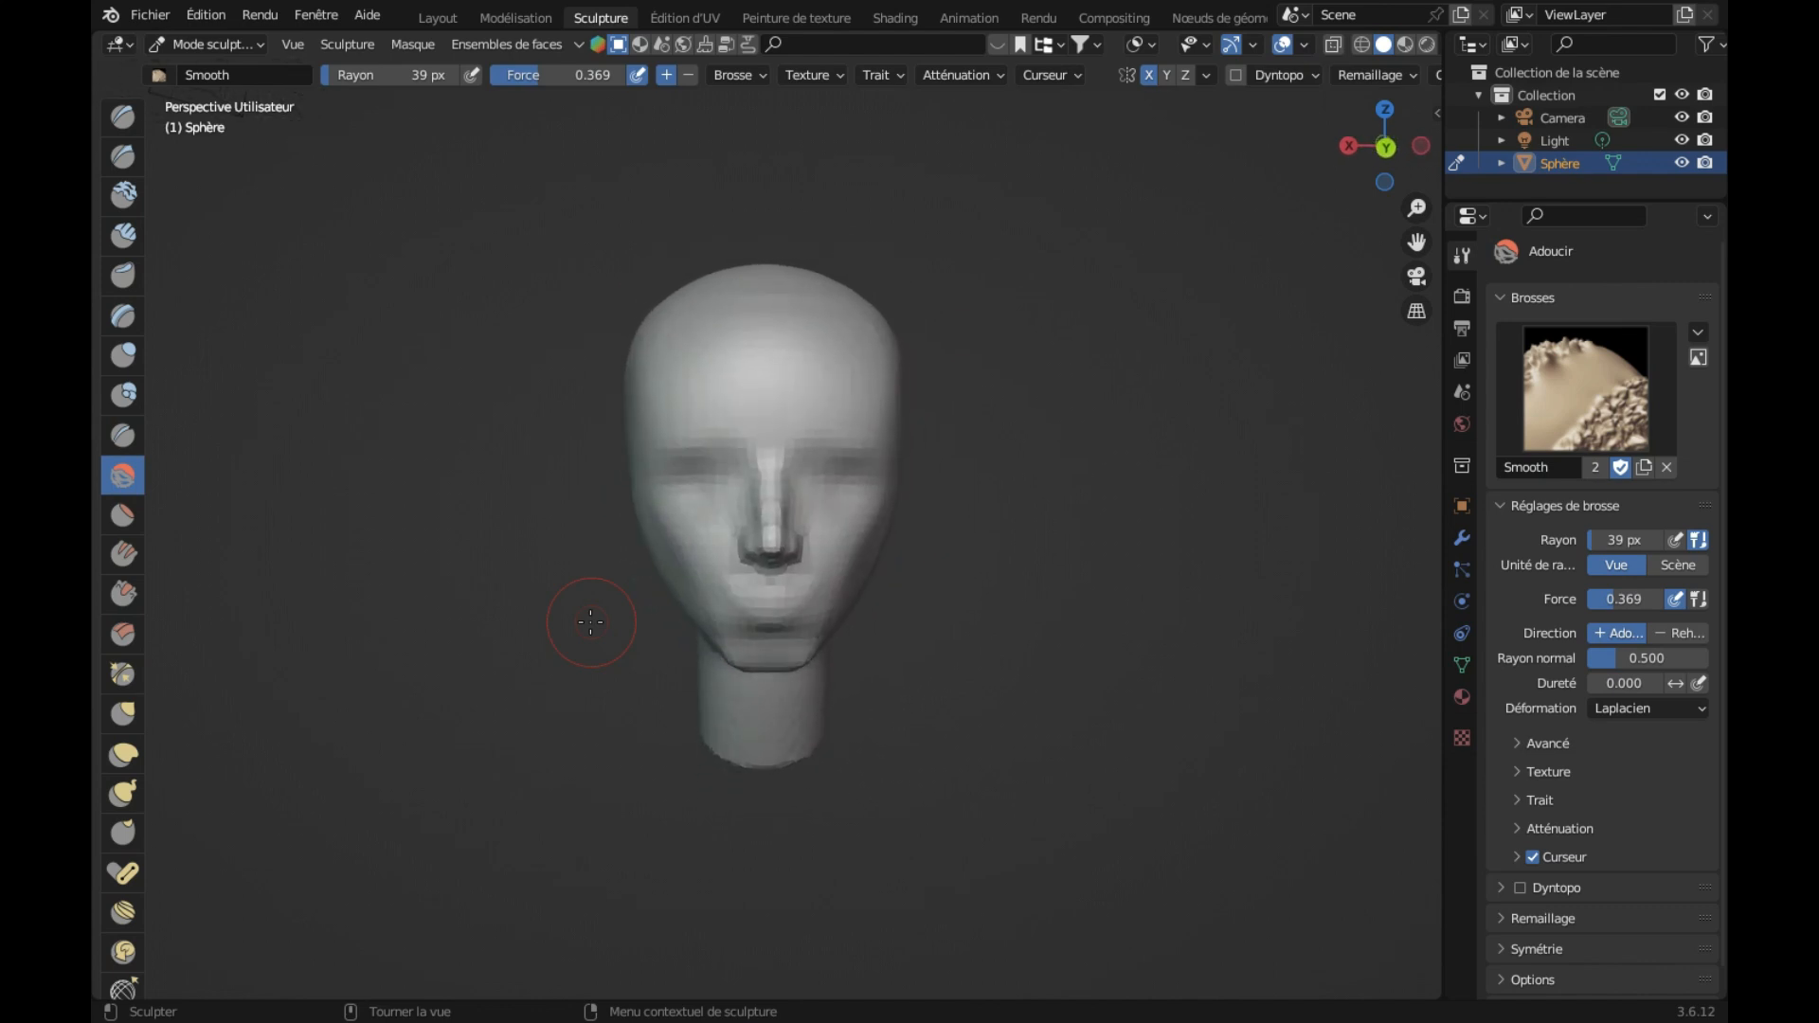
pyautogui.press('r')
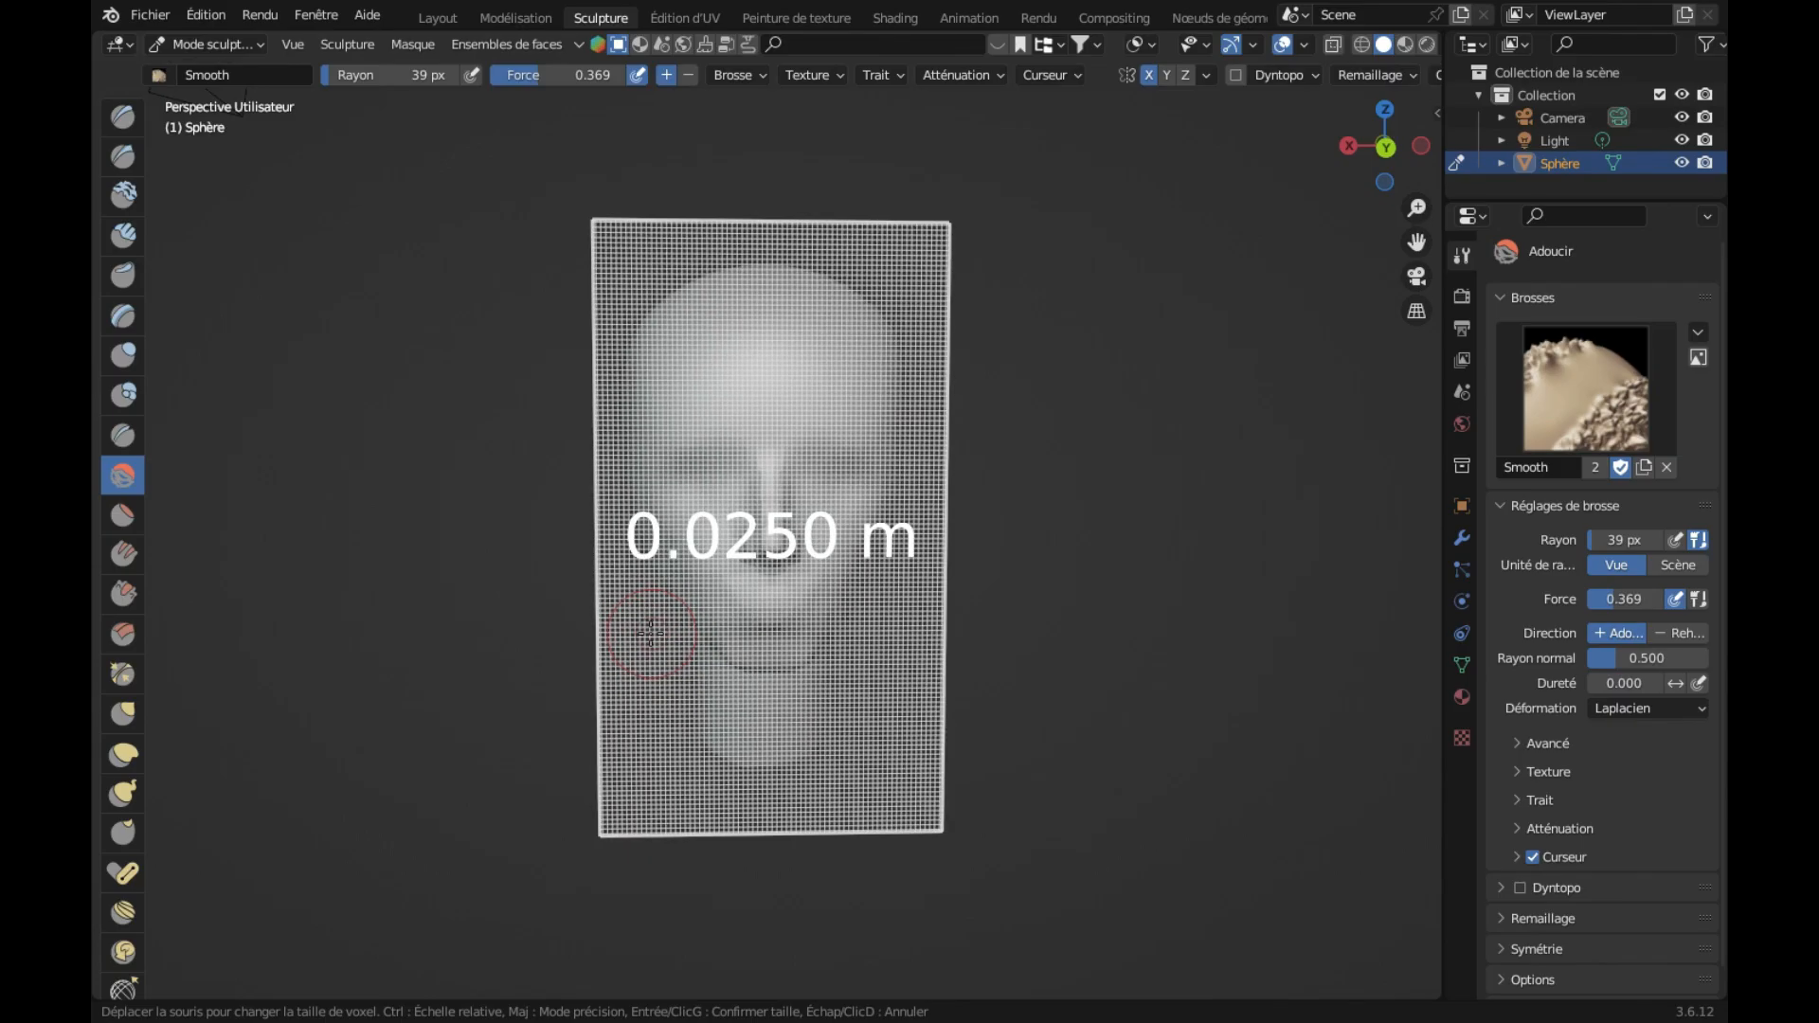
pyautogui.click(651, 633)
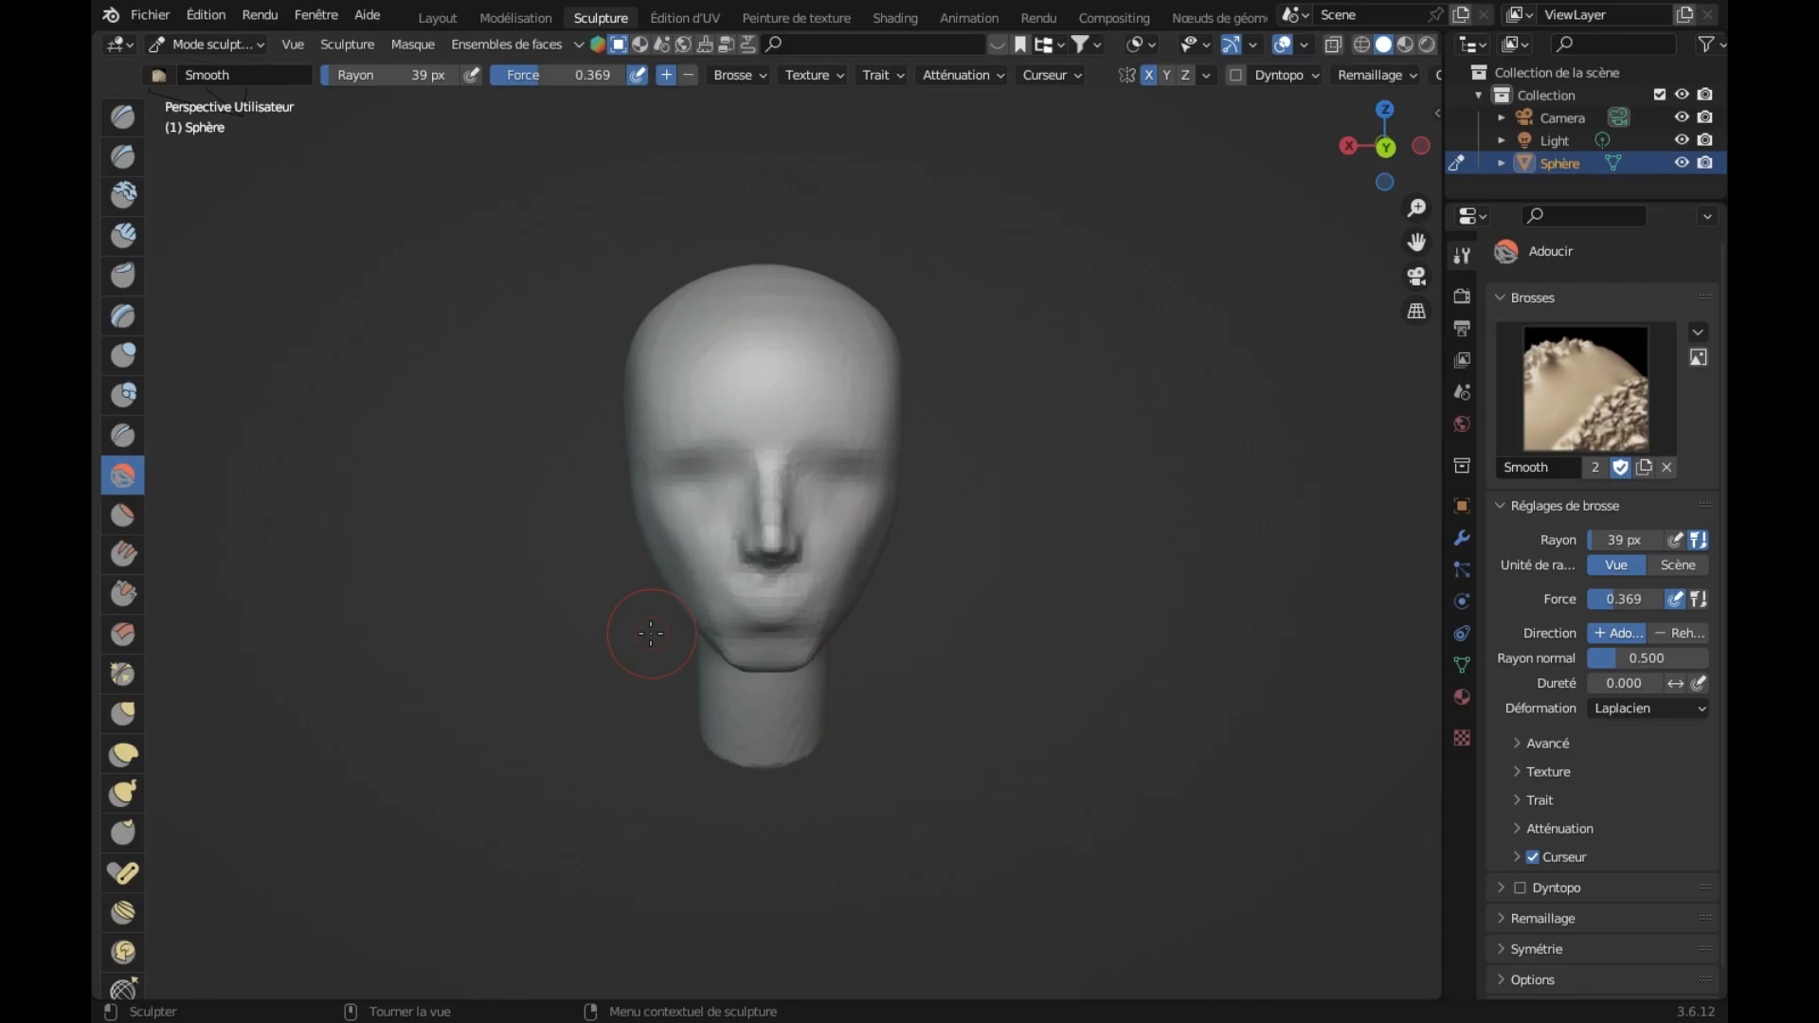
# Step: Carve the line between the lips across the mouth volume with Draw Sharp at a 19 px radius and 0.946 strength
pyautogui.scroll(5, 651, 632)
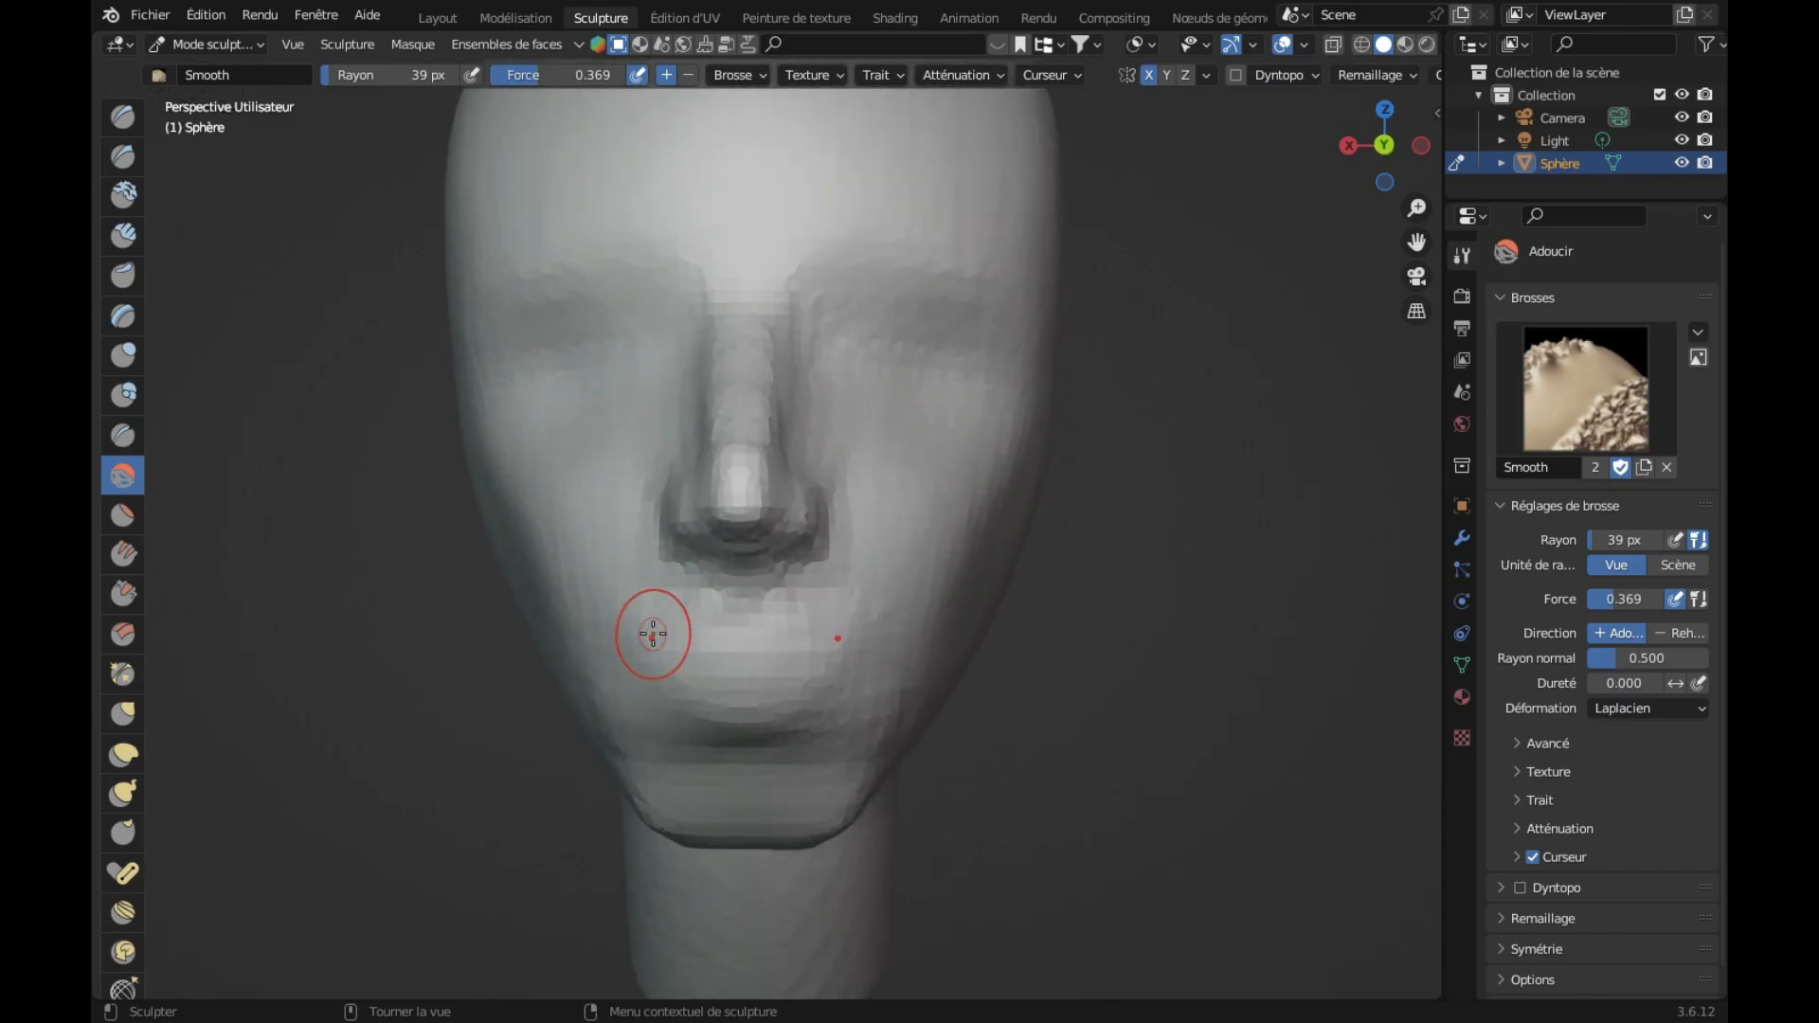
pyautogui.scroll(3, 653, 633)
pyautogui.click(126, 156)
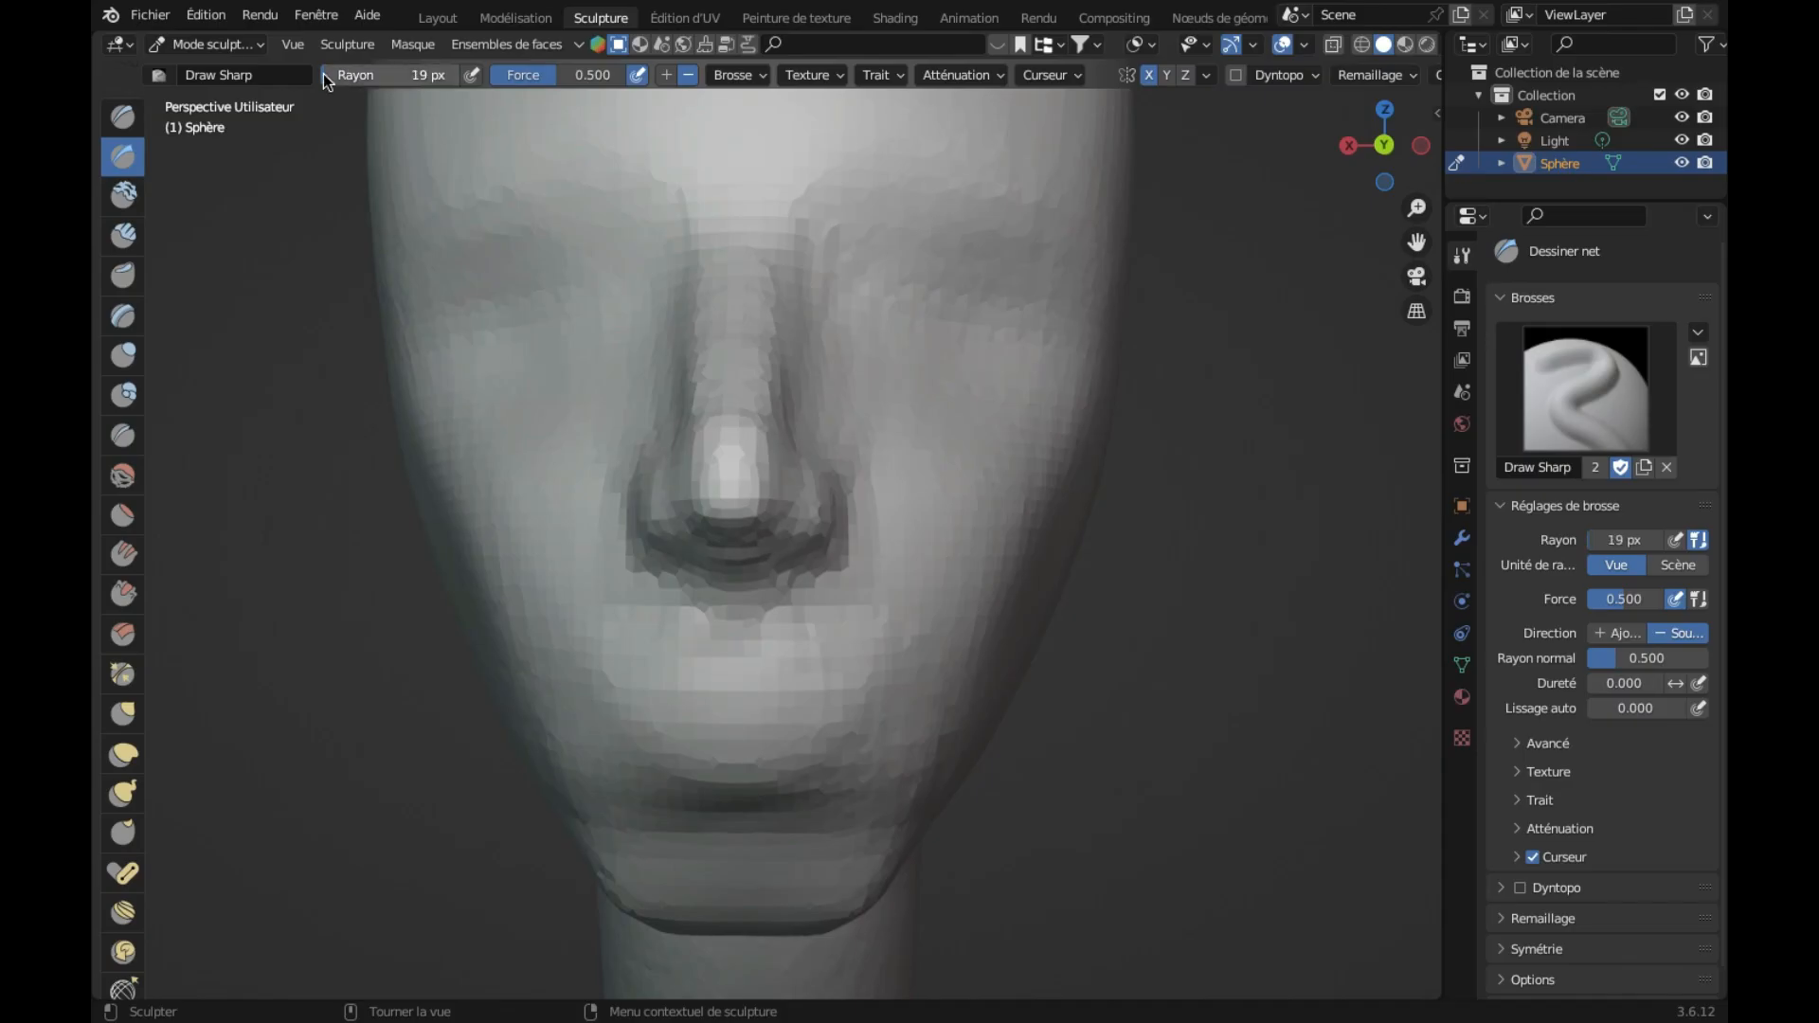
pyautogui.scroll(4, 572, 487)
pyautogui.scroll(-2, 573, 487)
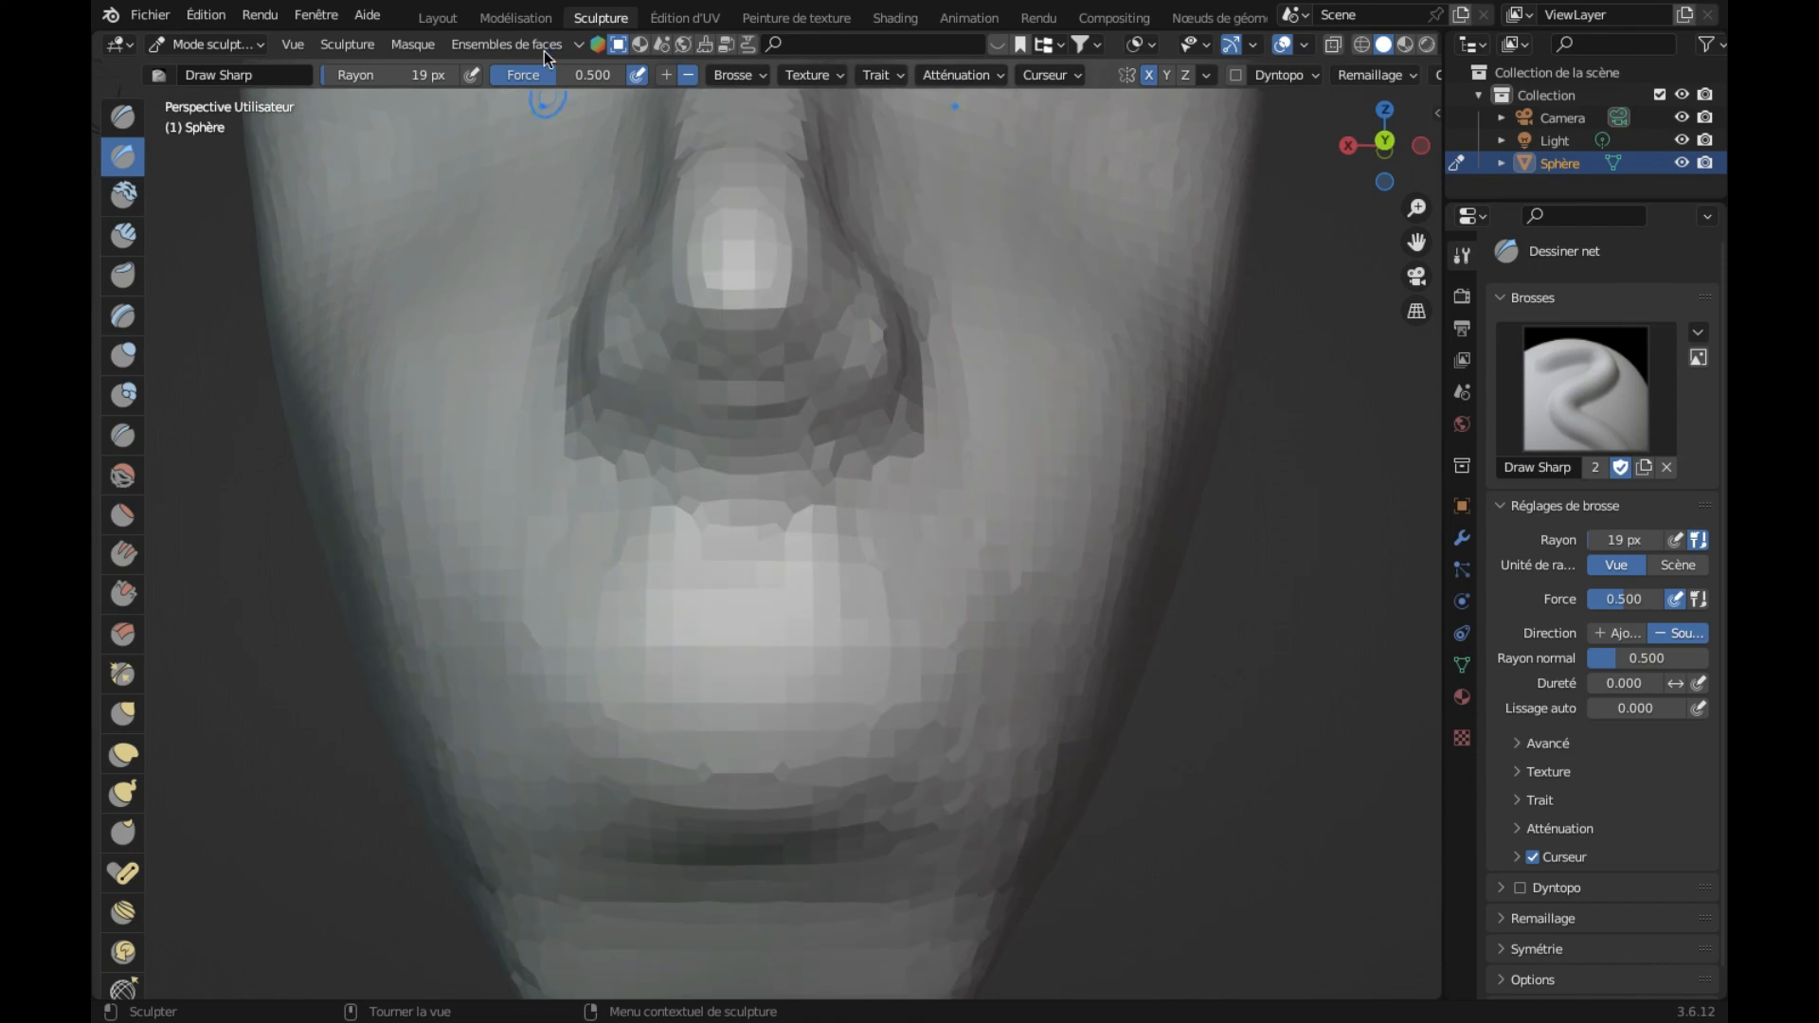
pyautogui.moveTo(564, 75); pyautogui.dragTo(611, 75)
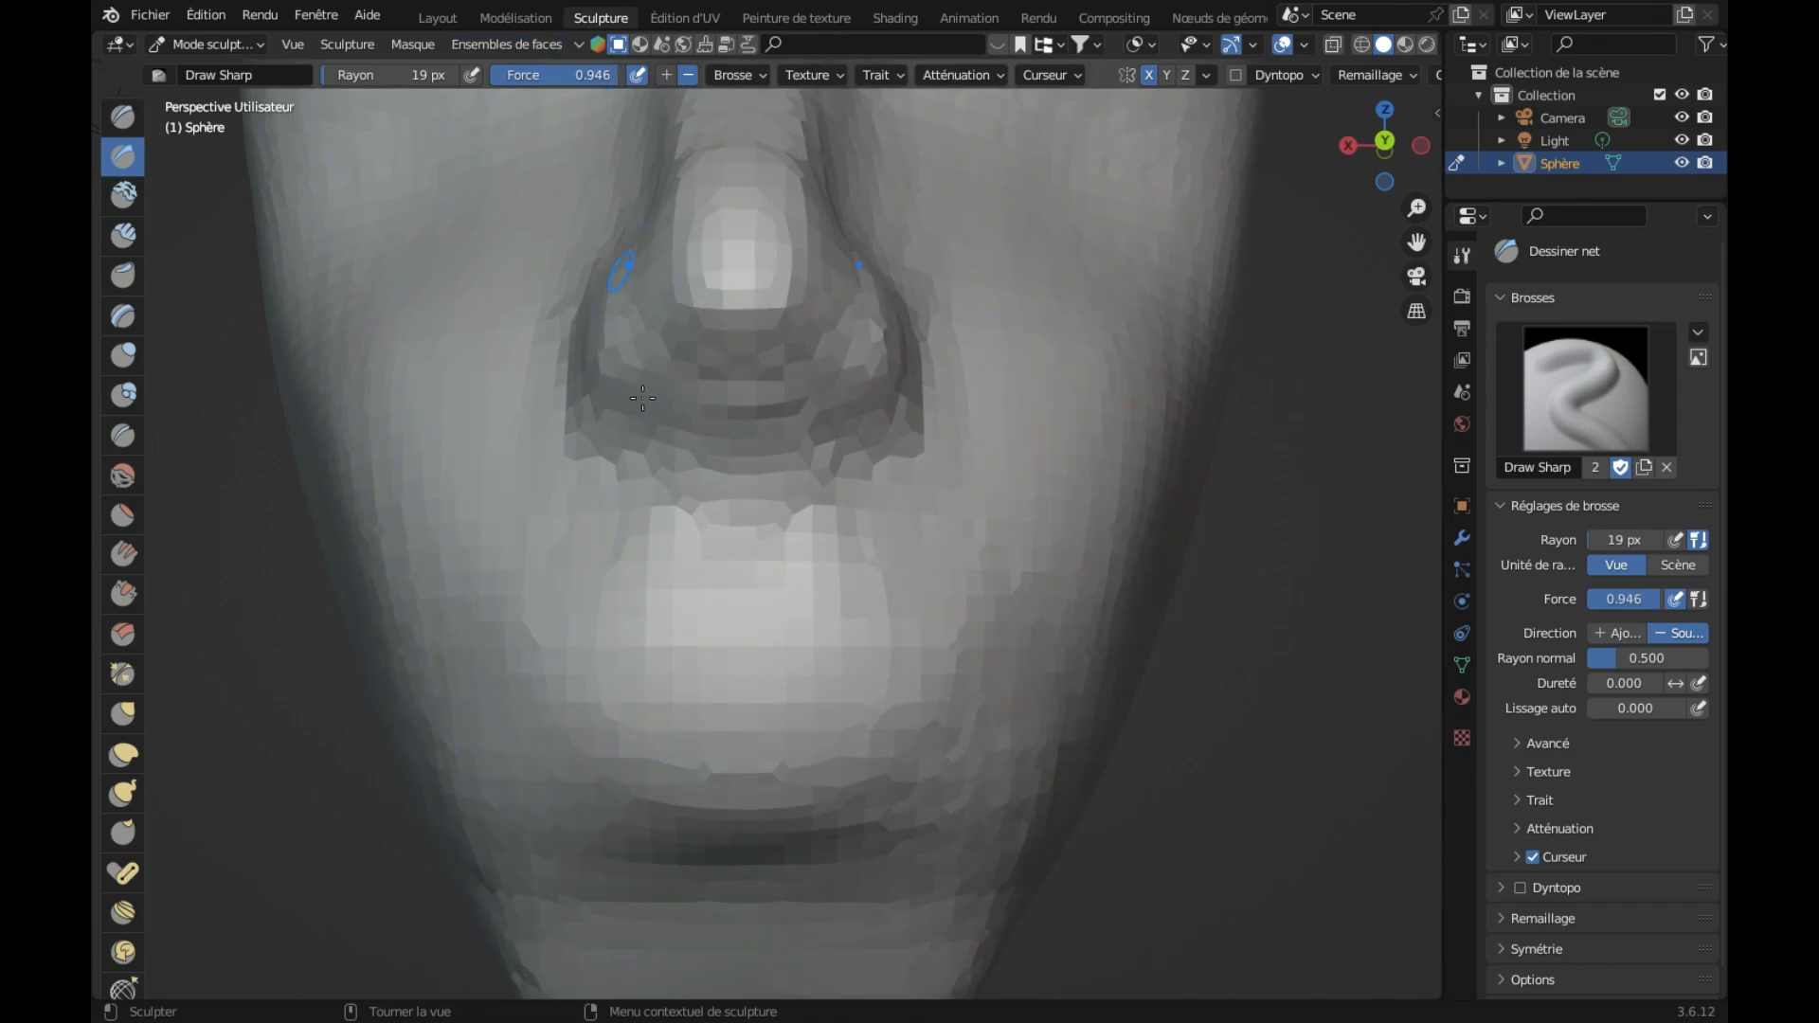
pyautogui.moveTo(585, 728)
pyautogui.mouseDown()
pyautogui.moveTo(569, 735)
pyautogui.moveTo(698, 698)
pyautogui.moveTo(949, 740)
pyautogui.moveTo(831, 711)
pyautogui.moveTo(536, 754)
pyautogui.mouseUp()
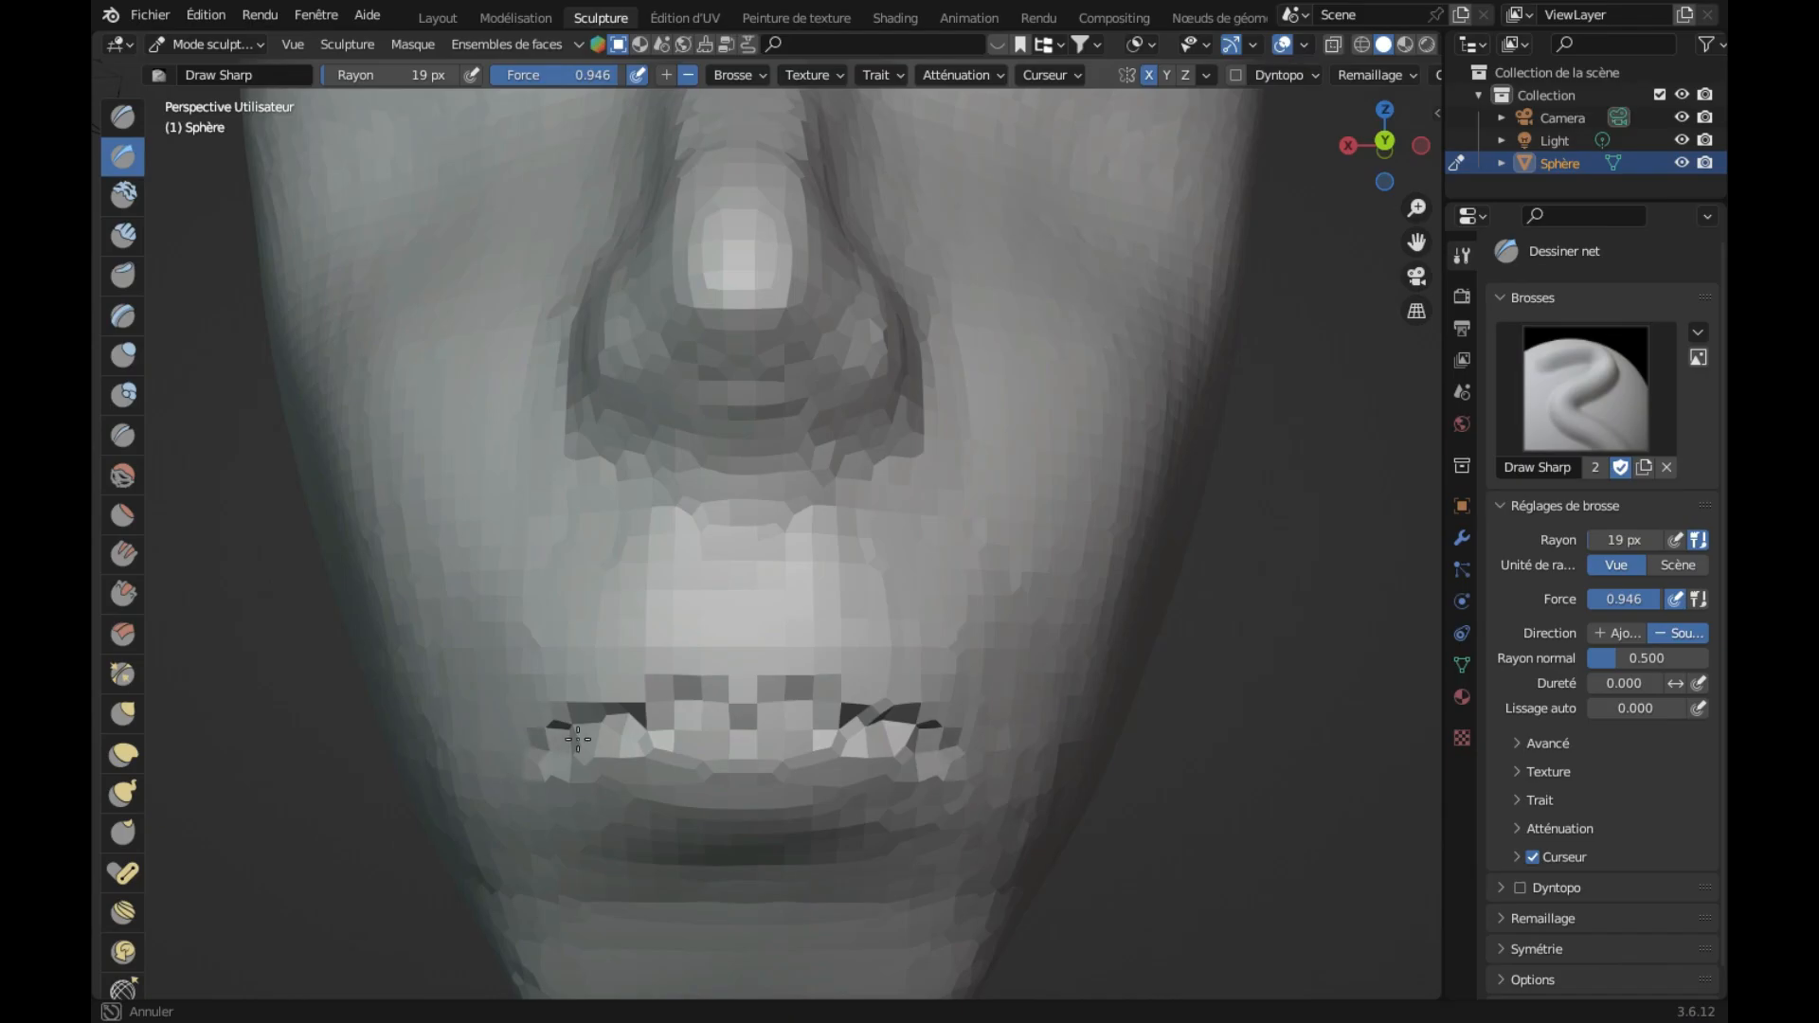
pyautogui.moveTo(709, 716); pyautogui.dragTo(790, 712)
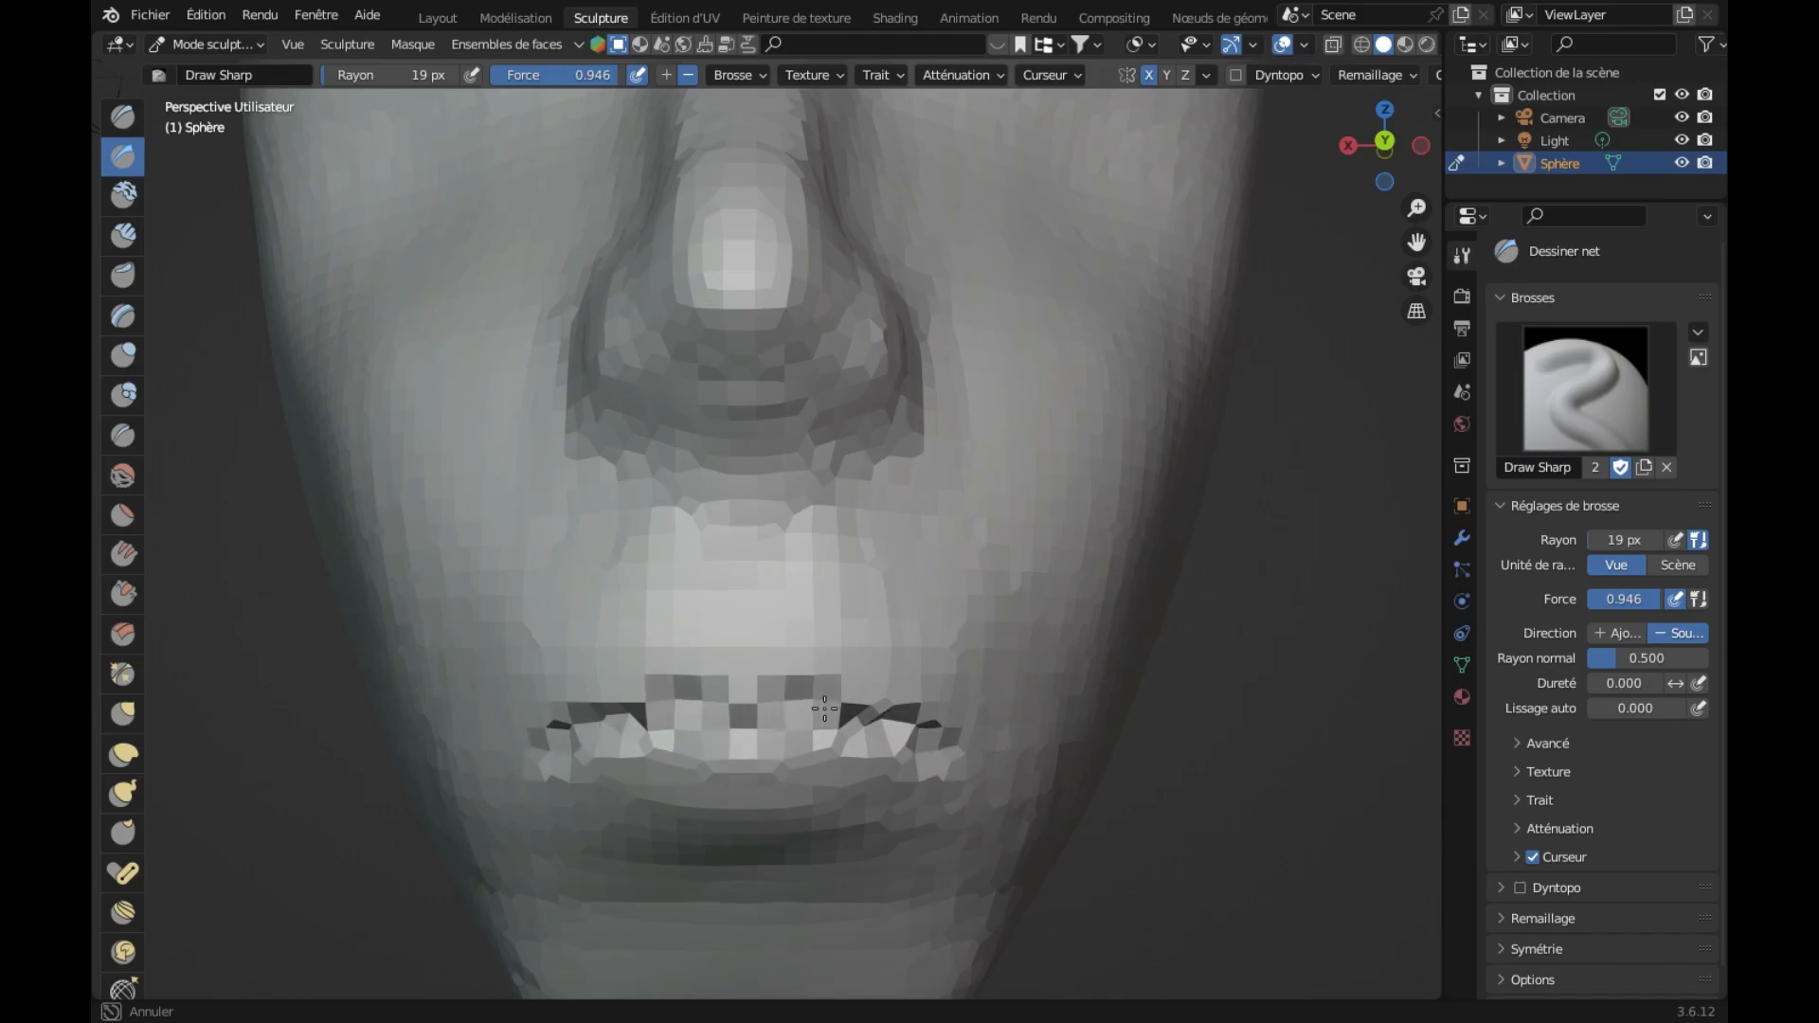
pyautogui.moveTo(911, 731); pyautogui.dragTo(951, 738)
pyautogui.moveTo(834, 720); pyautogui.dragTo(687, 728)
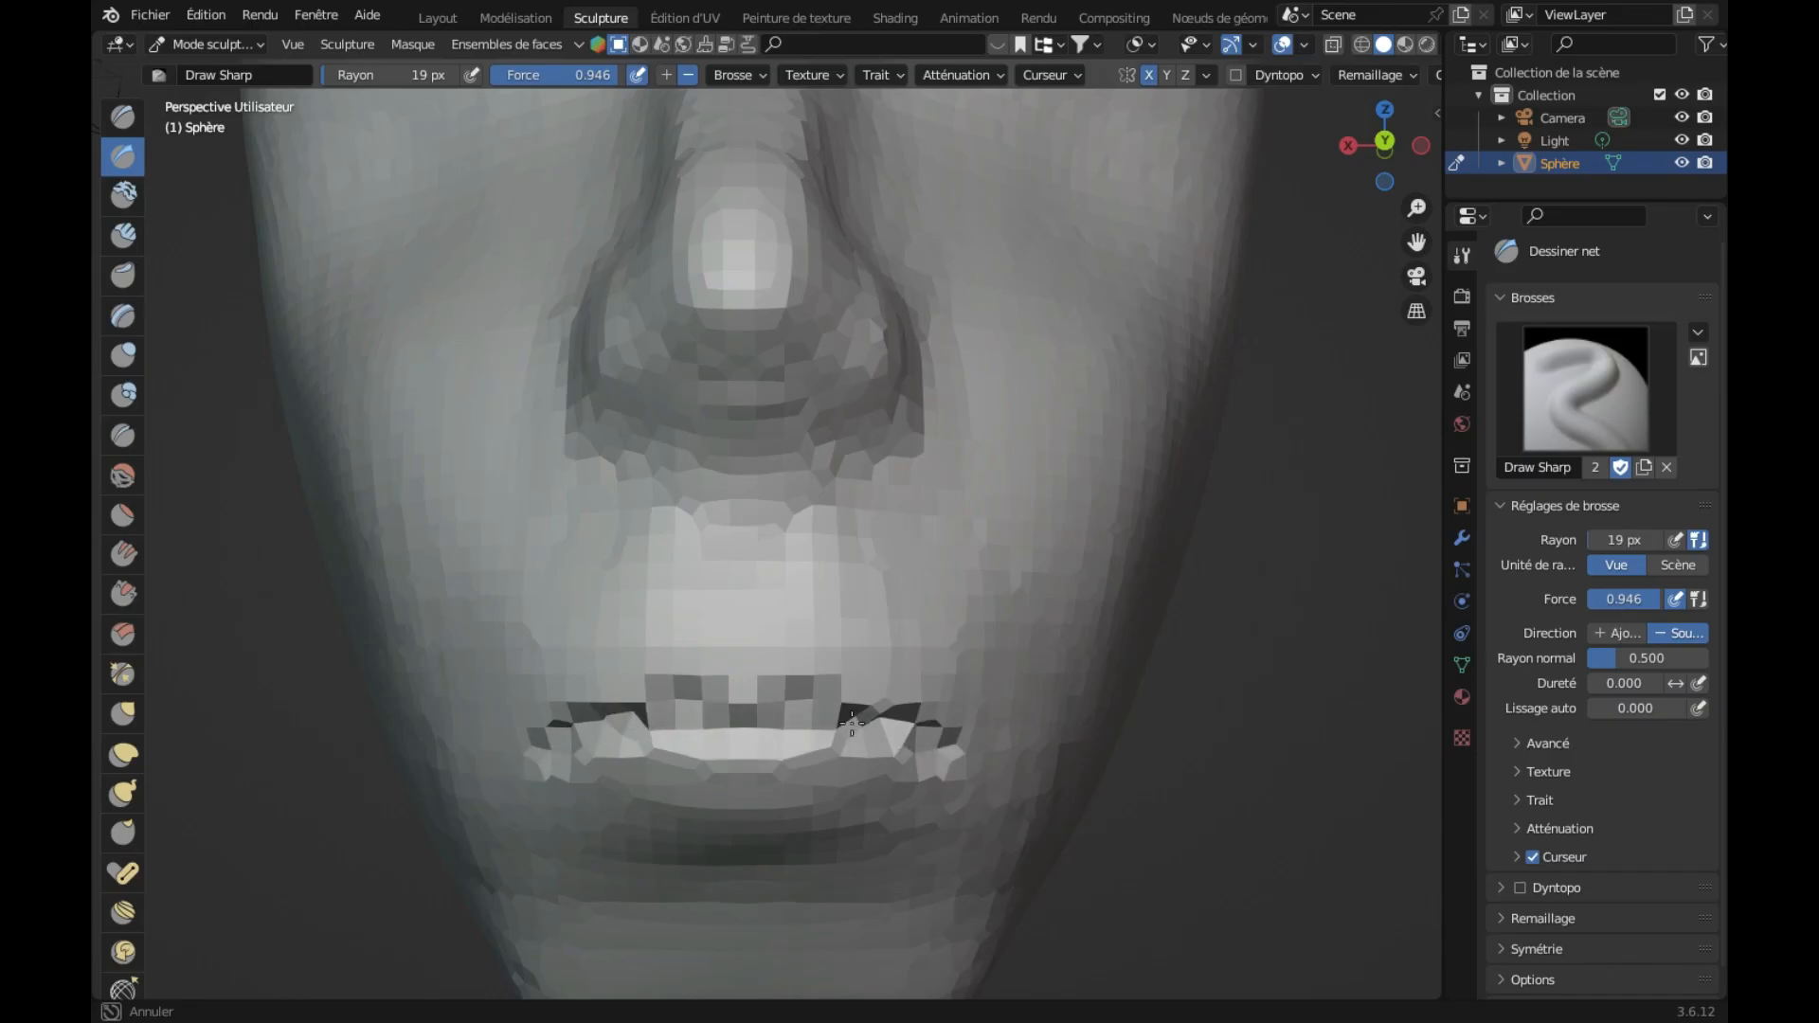
pyautogui.moveTo(917, 739)
pyautogui.mouseDown()
pyautogui.moveTo(966, 749)
pyautogui.moveTo(885, 726)
pyautogui.moveTo(579, 740)
pyautogui.mouseUp()
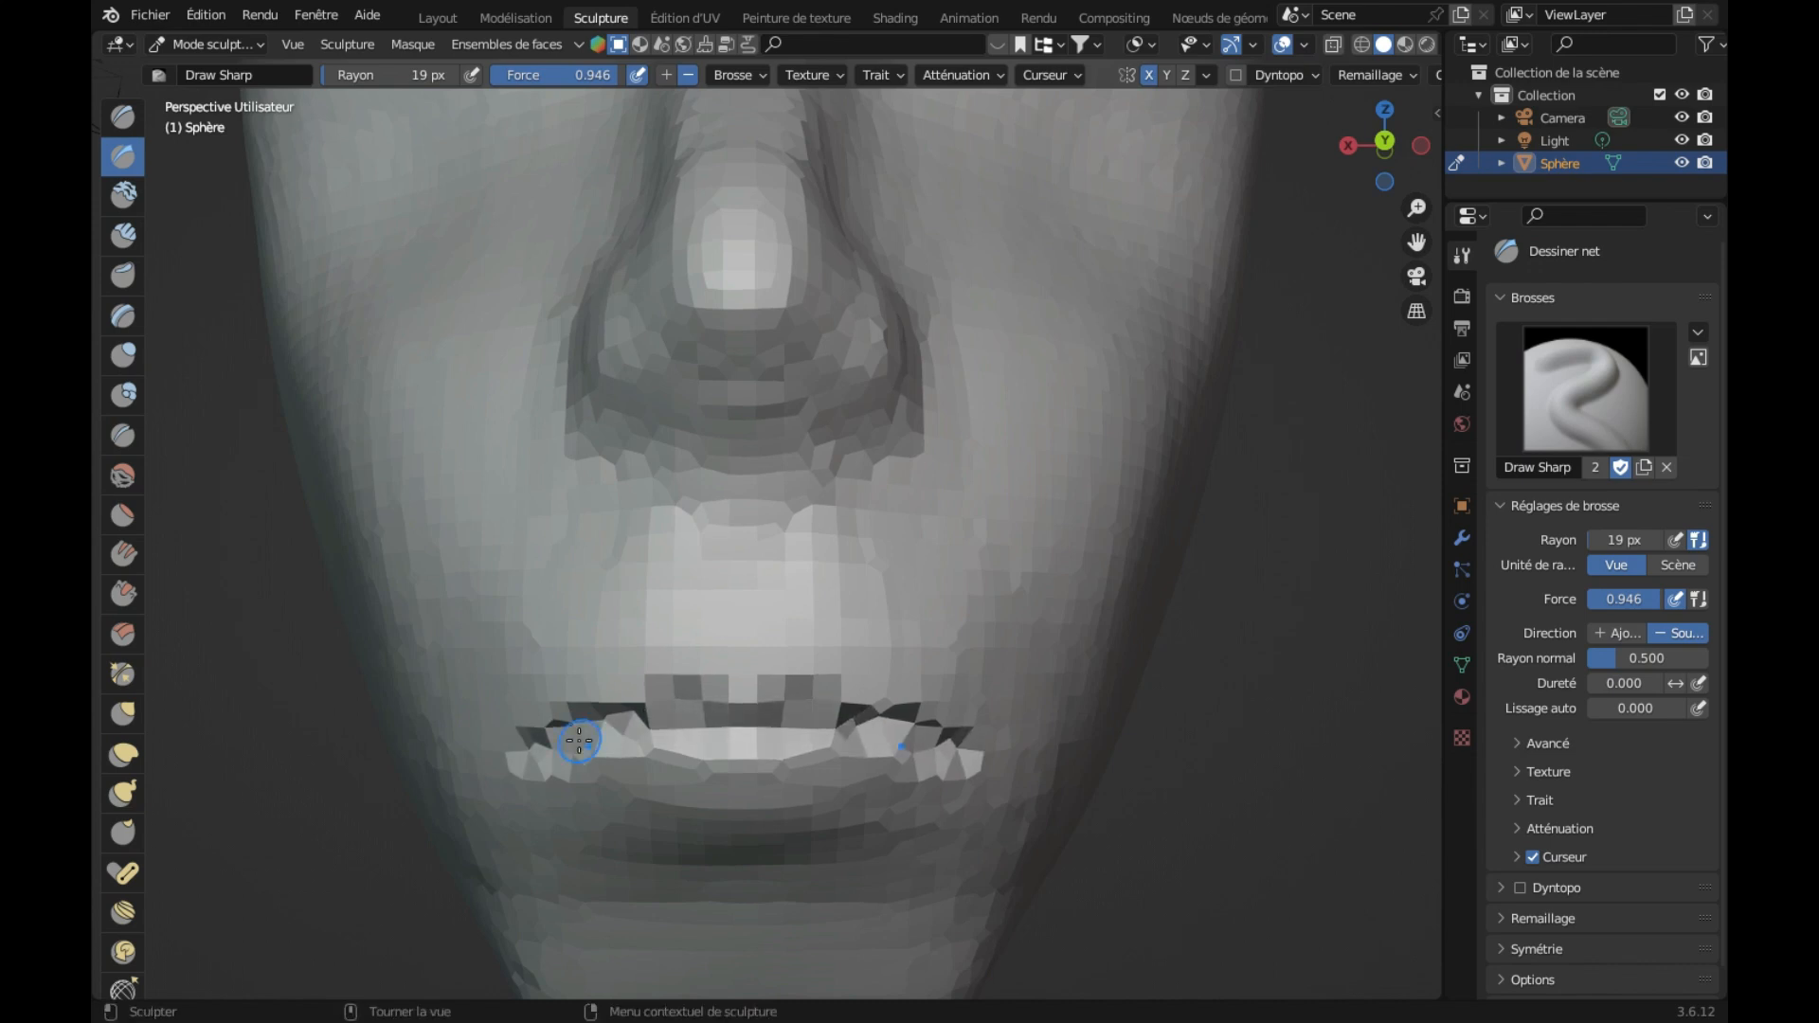
# Step: Deepen the mouth line and extend it outward at both corners with further Draw Sharp strokes
pyautogui.scroll(2, 579, 740)
pyautogui.moveTo(579, 740); pyautogui.dragTo(574, 737, button='middle')
pyautogui.moveTo(406, 760); pyautogui.dragTo(699, 728)
pyautogui.moveTo(980, 738); pyautogui.dragTo(1033, 768)
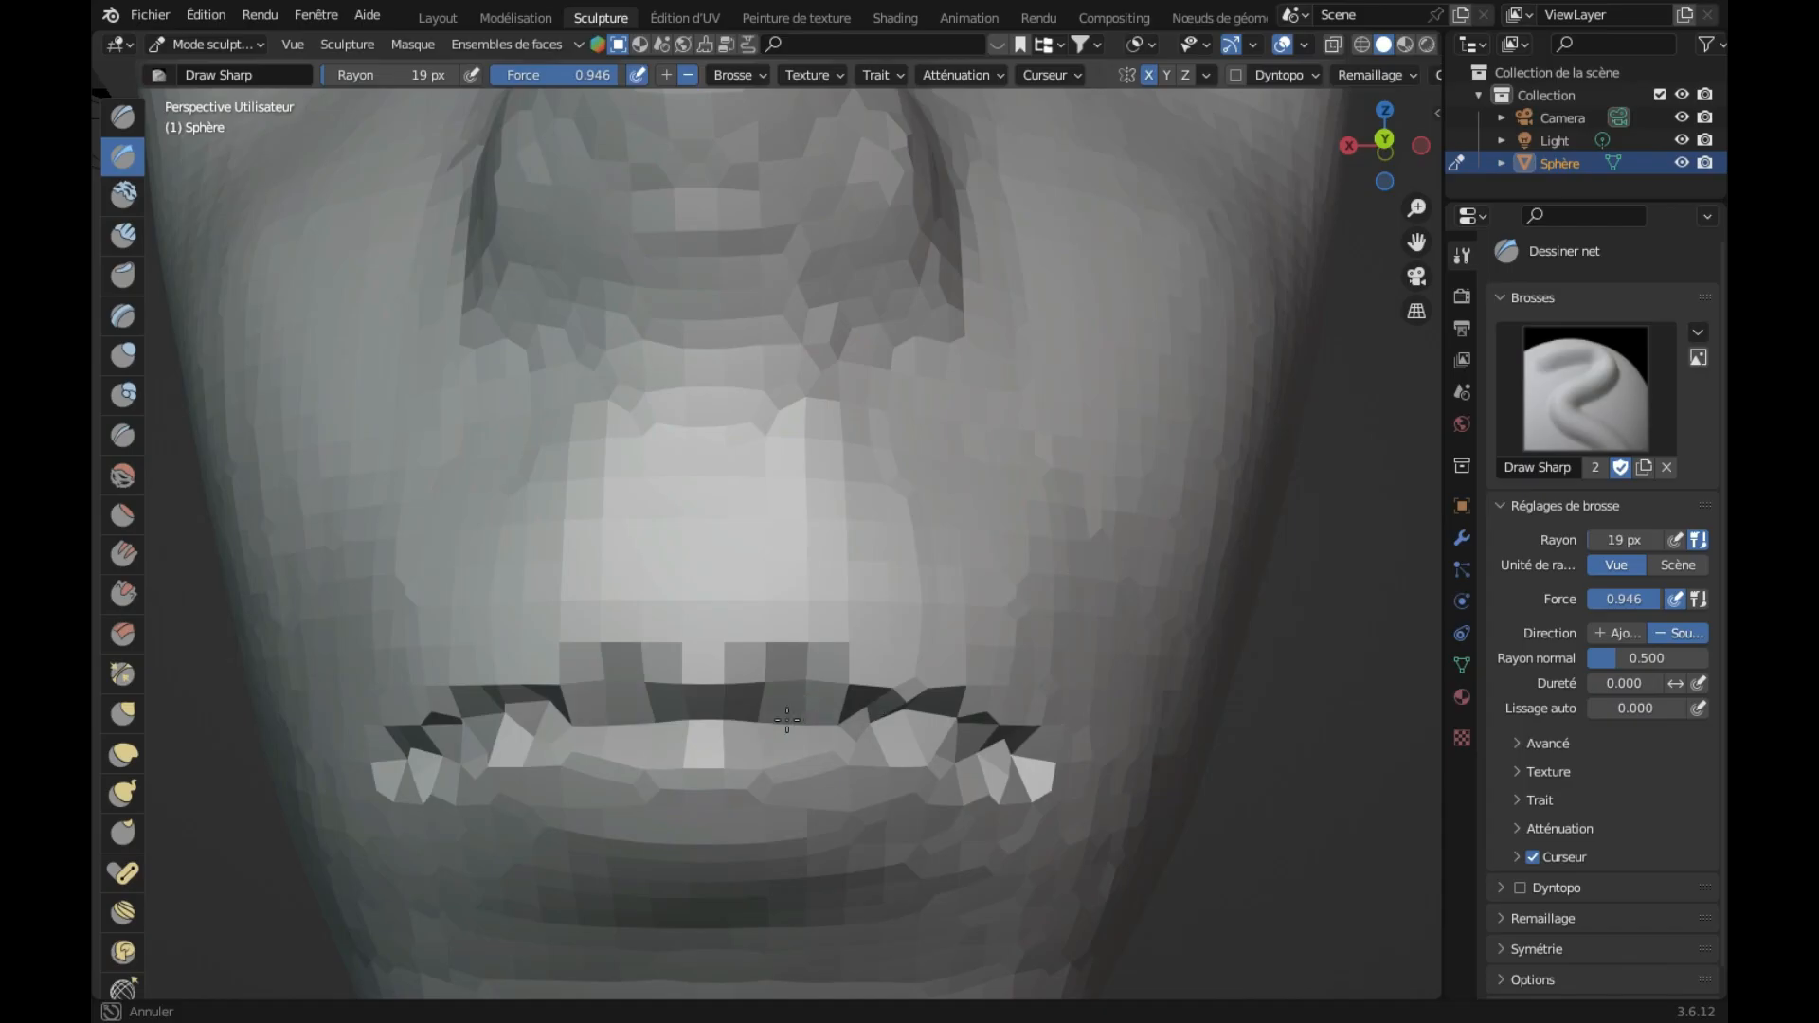
pyautogui.moveTo(460, 755); pyautogui.dragTo(430, 766)
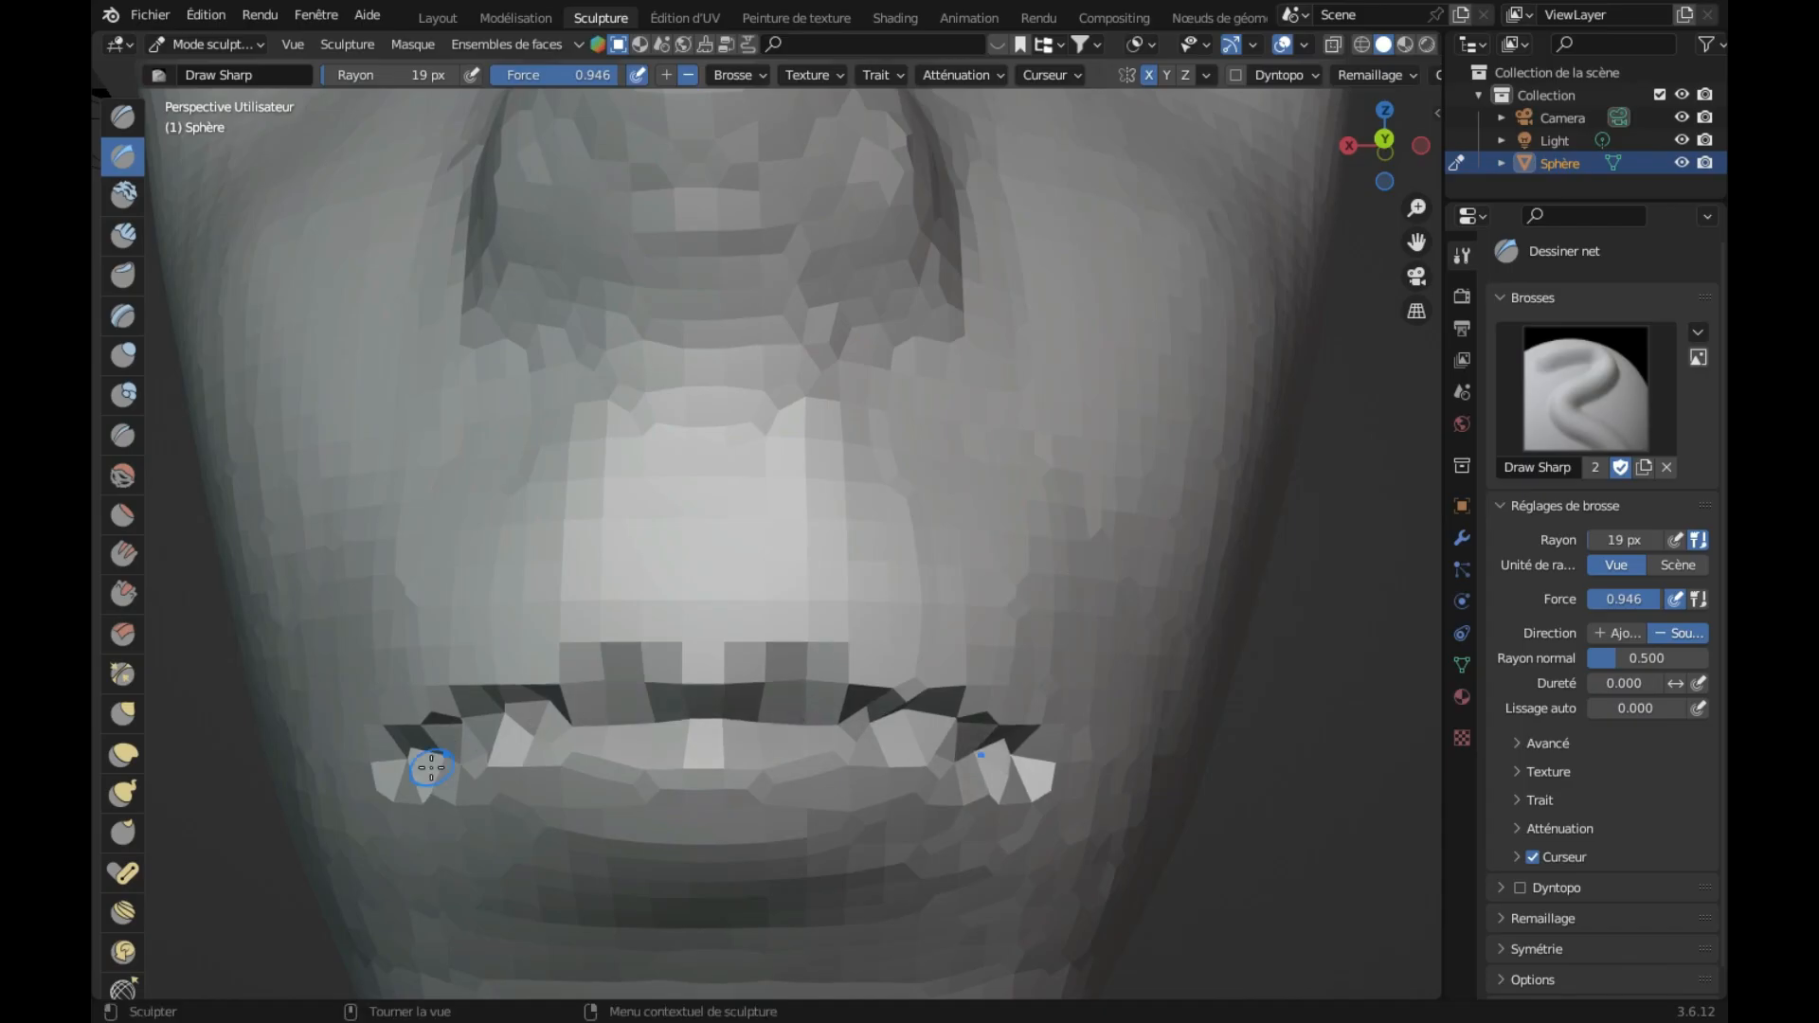
pyautogui.scroll(-7, 431, 766)
pyautogui.hscroll(5, 431, 766)
pyautogui.hscroll(5, 431, 767)
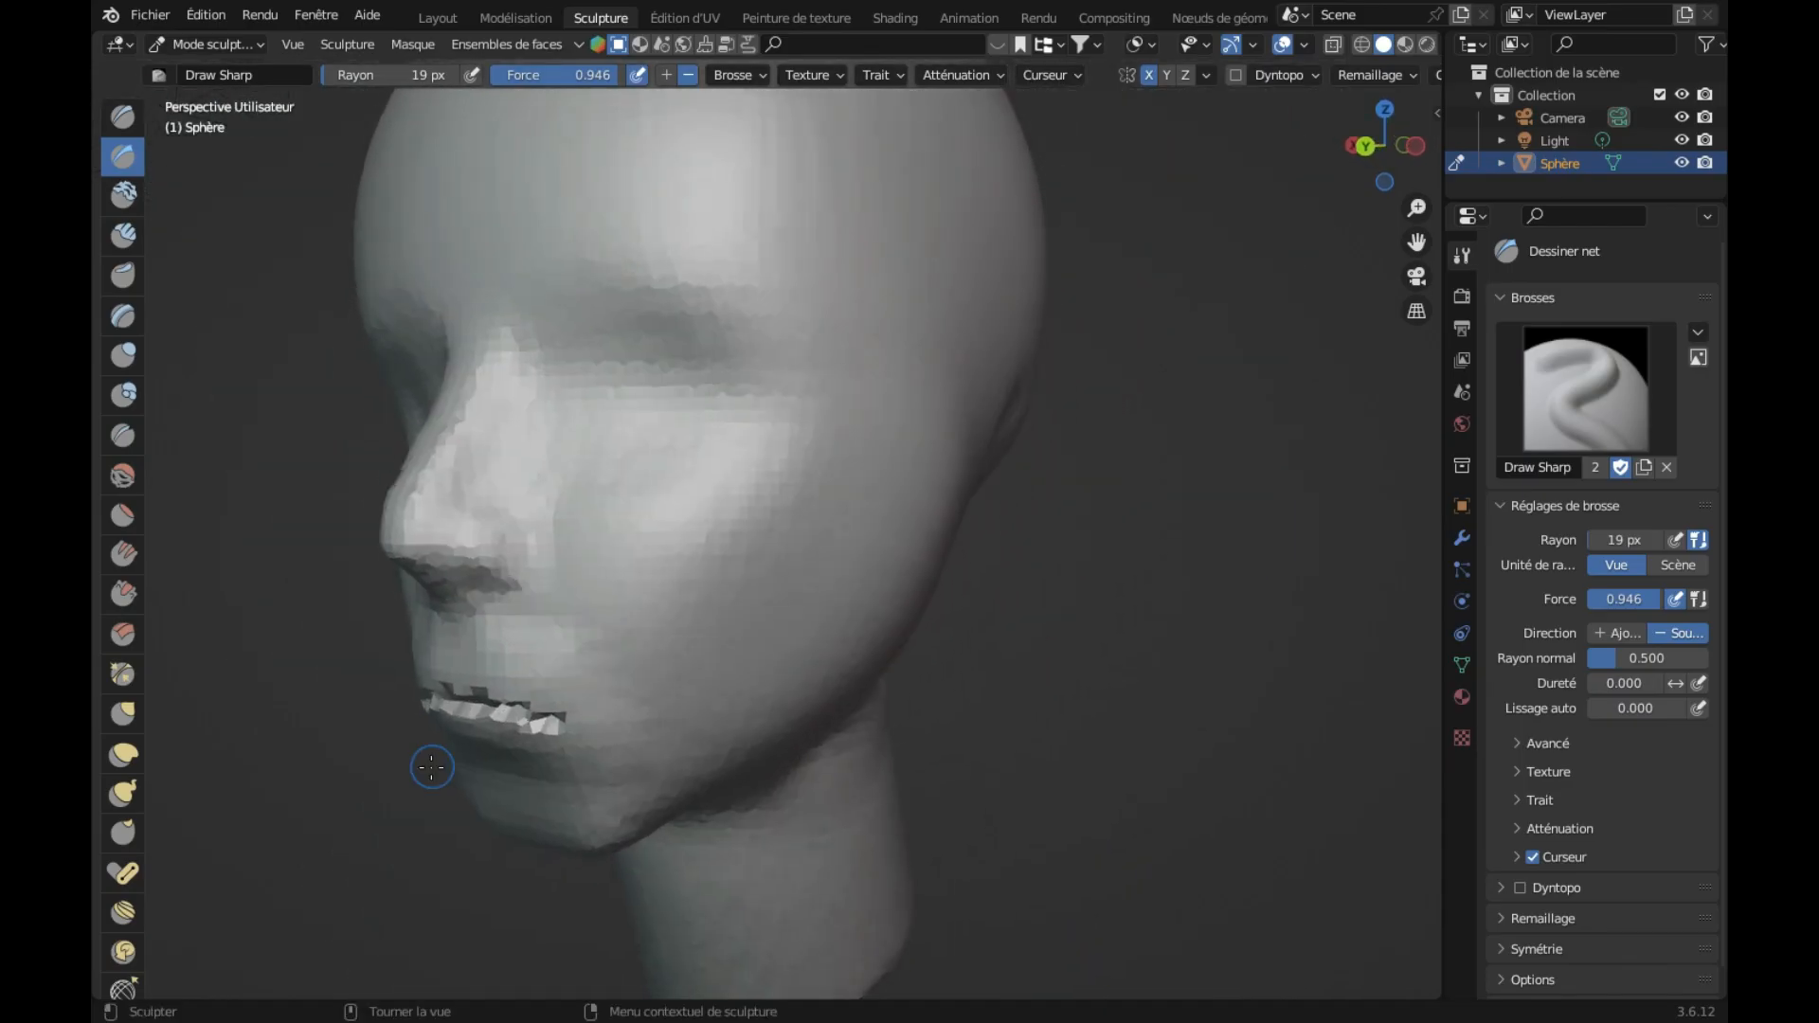
pyautogui.hscroll(-8, 431, 766)
pyautogui.hscroll(-4, 431, 766)
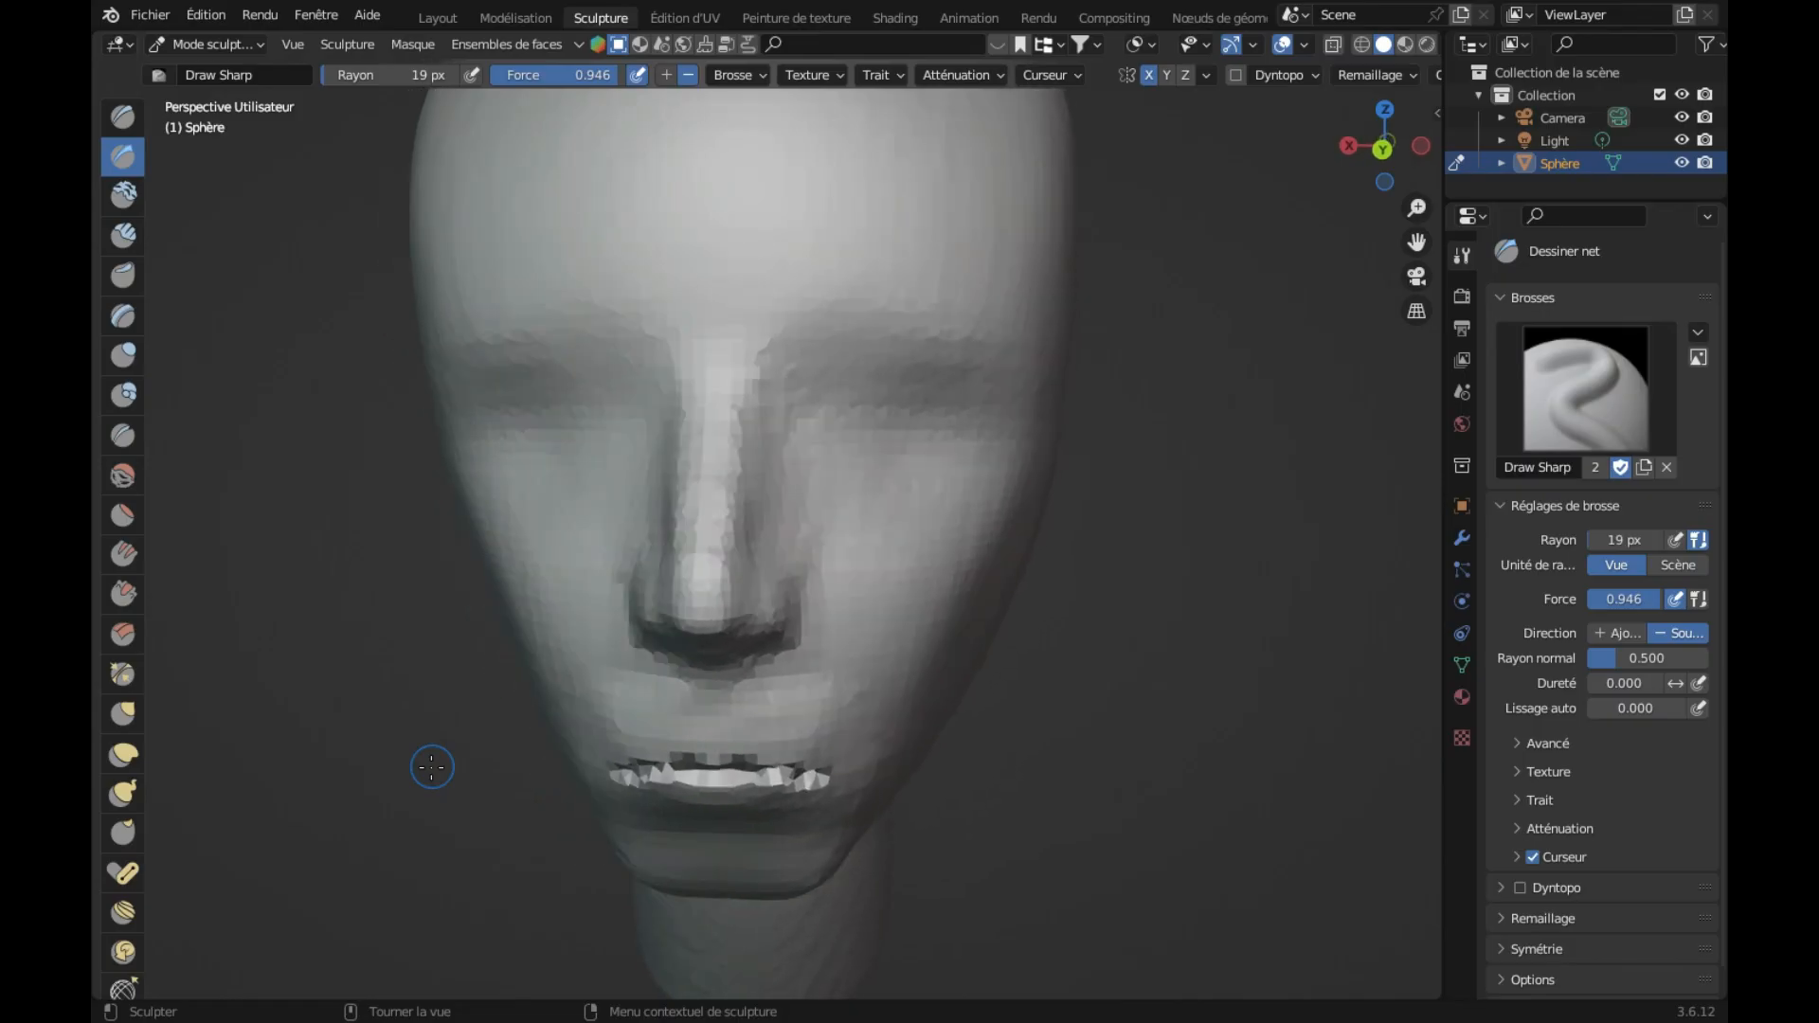
# Step: Build up the upper and lower lips around the mouth line with Clay Strips at a 19 px radius
pyautogui.click(124, 234)
pyautogui.moveTo(819, 758)
pyautogui.mouseDown()
pyautogui.moveTo(663, 728)
pyautogui.moveTo(777, 739)
pyautogui.moveTo(826, 758)
pyautogui.moveTo(744, 772)
pyautogui.moveTo(831, 779)
pyautogui.moveTo(684, 783)
pyautogui.moveTo(797, 779)
pyautogui.mouseUp()
pyautogui.scroll(-3, 836, 765)
pyautogui.scroll(-5, 800, 781)
pyautogui.moveTo(672, 644)
pyautogui.mouseDown()
pyautogui.moveTo(743, 638)
pyautogui.moveTo(824, 669)
pyautogui.mouseUp()
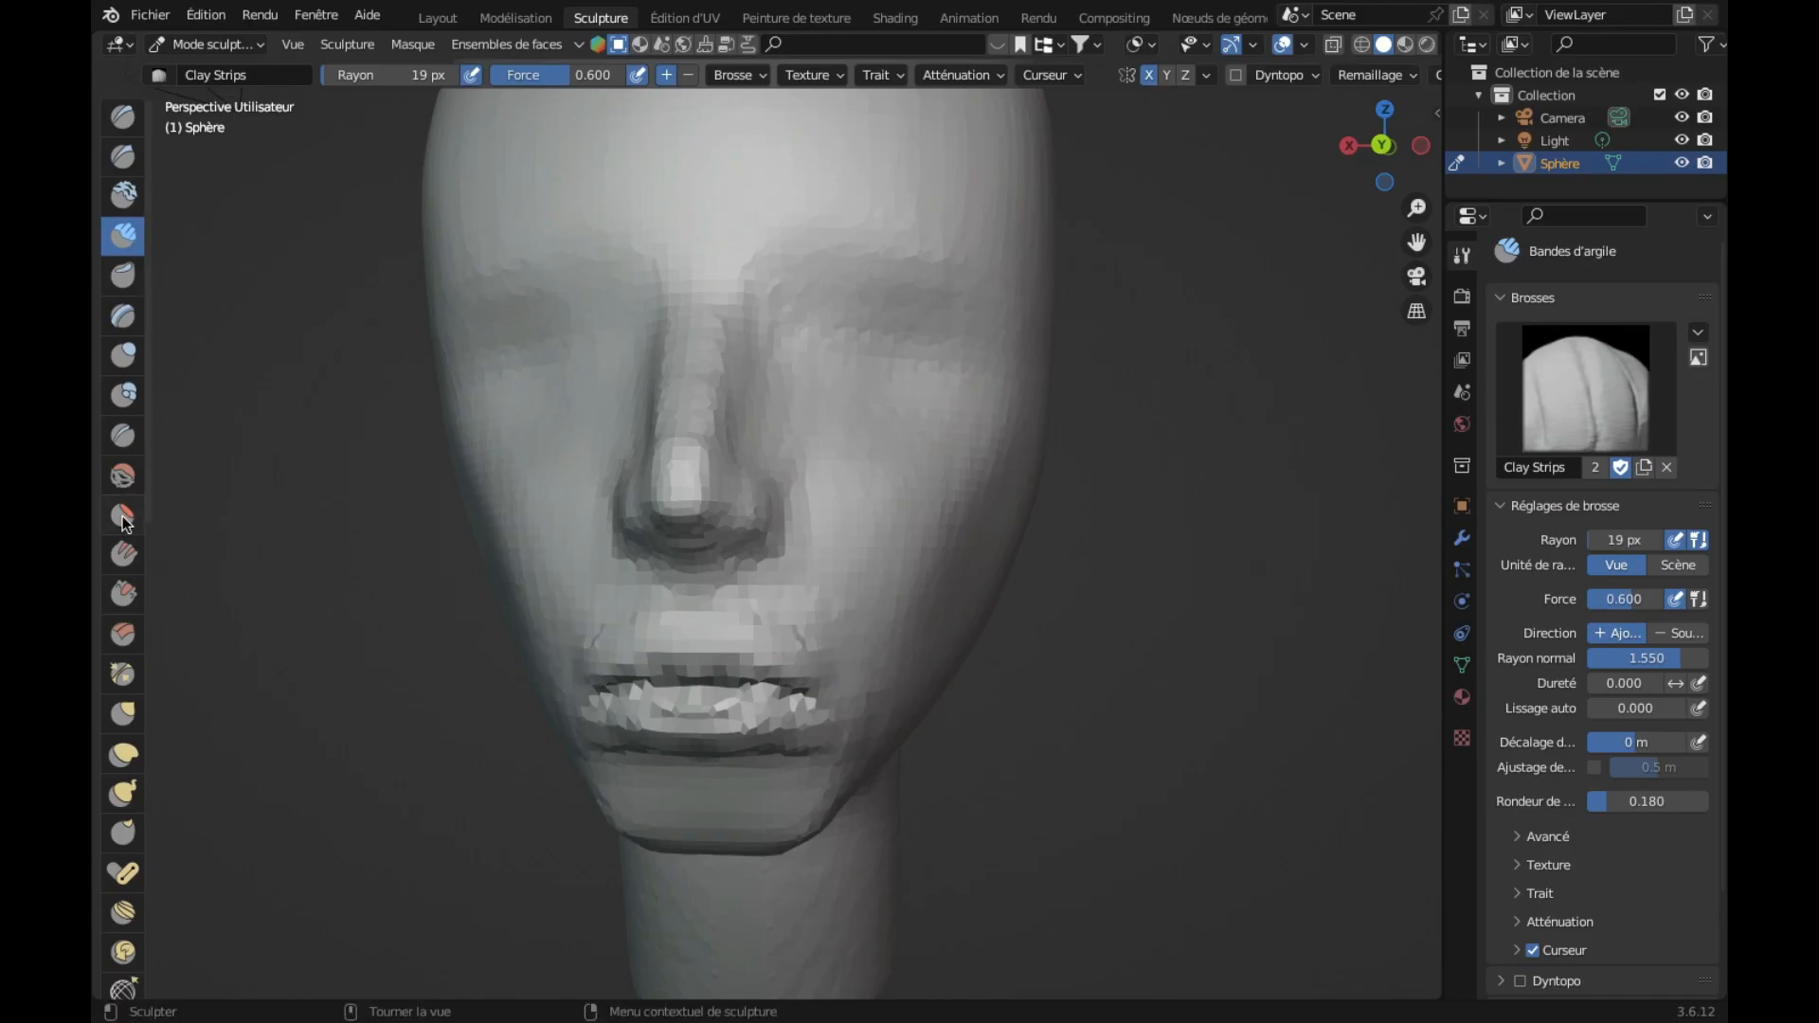
# Step: Smooth the areas above the upper lip and below the lower lip with the Smooth brush at a 51 px radius
pyautogui.click(122, 476)
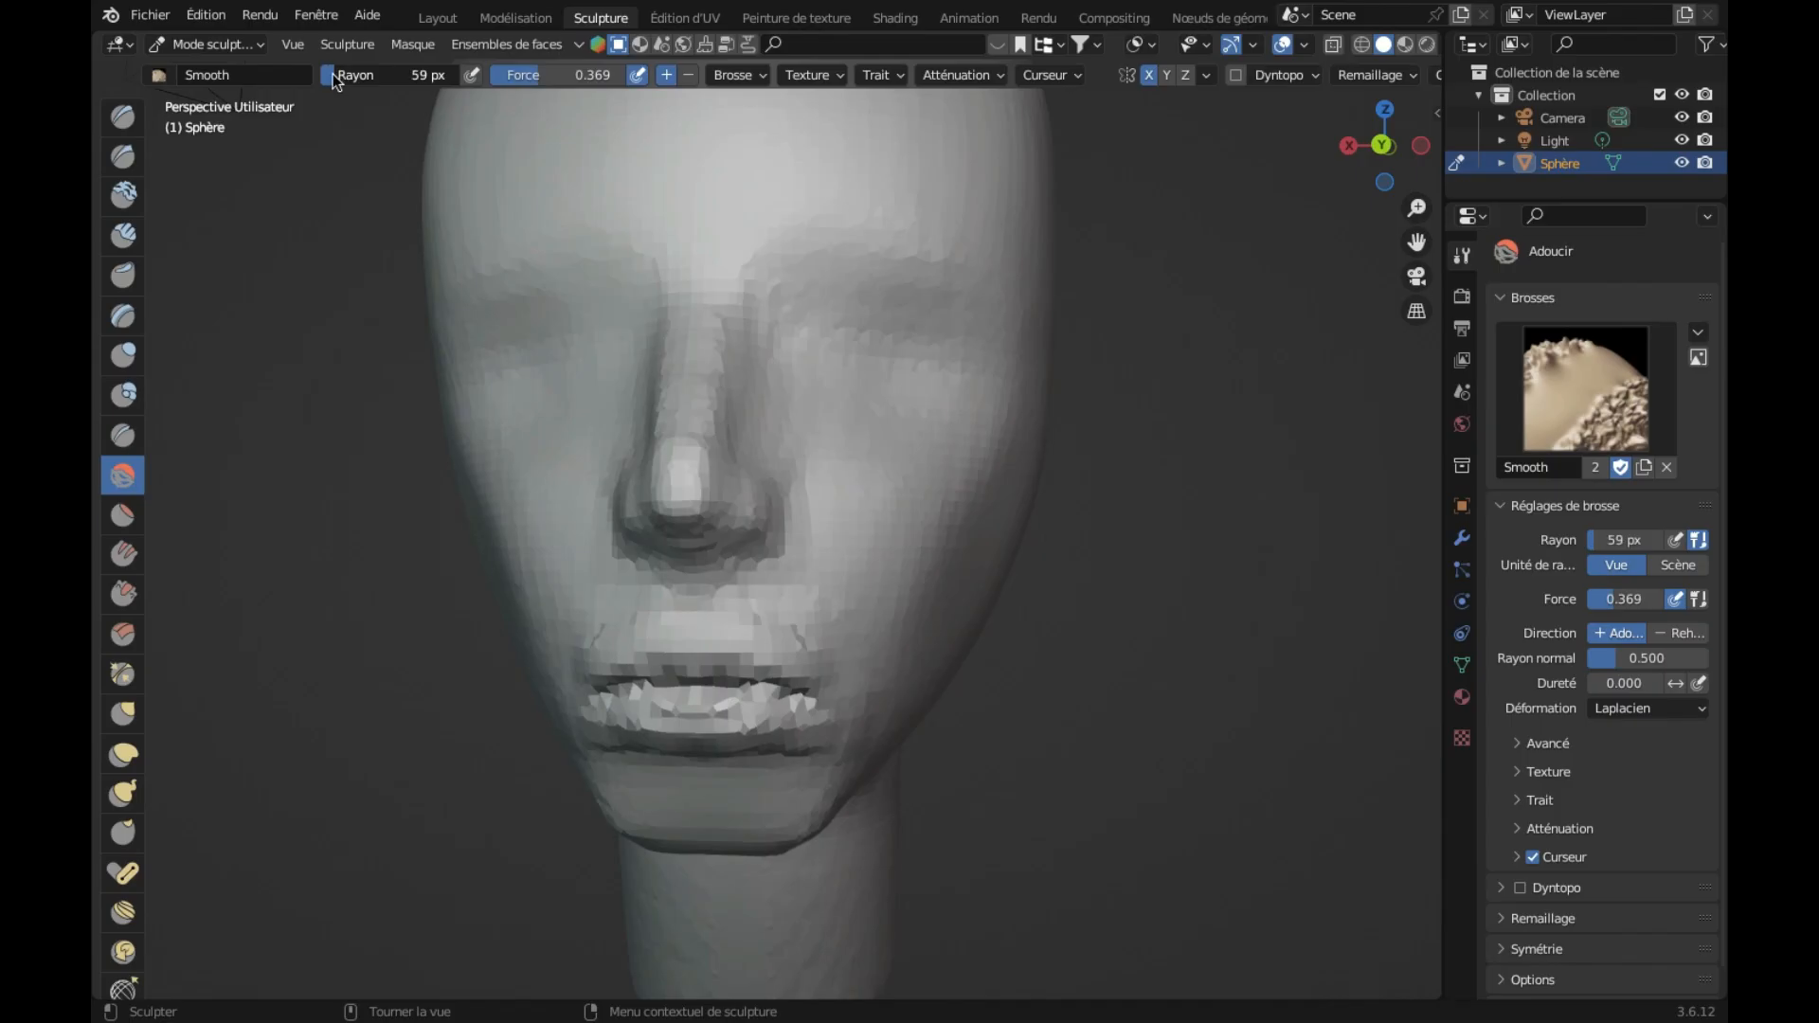
pyautogui.moveTo(334, 81); pyautogui.dragTo(331, 82)
pyautogui.moveTo(614, 623)
pyautogui.mouseDown()
pyautogui.moveTo(599, 629)
pyautogui.moveTo(758, 631)
pyautogui.mouseUp()
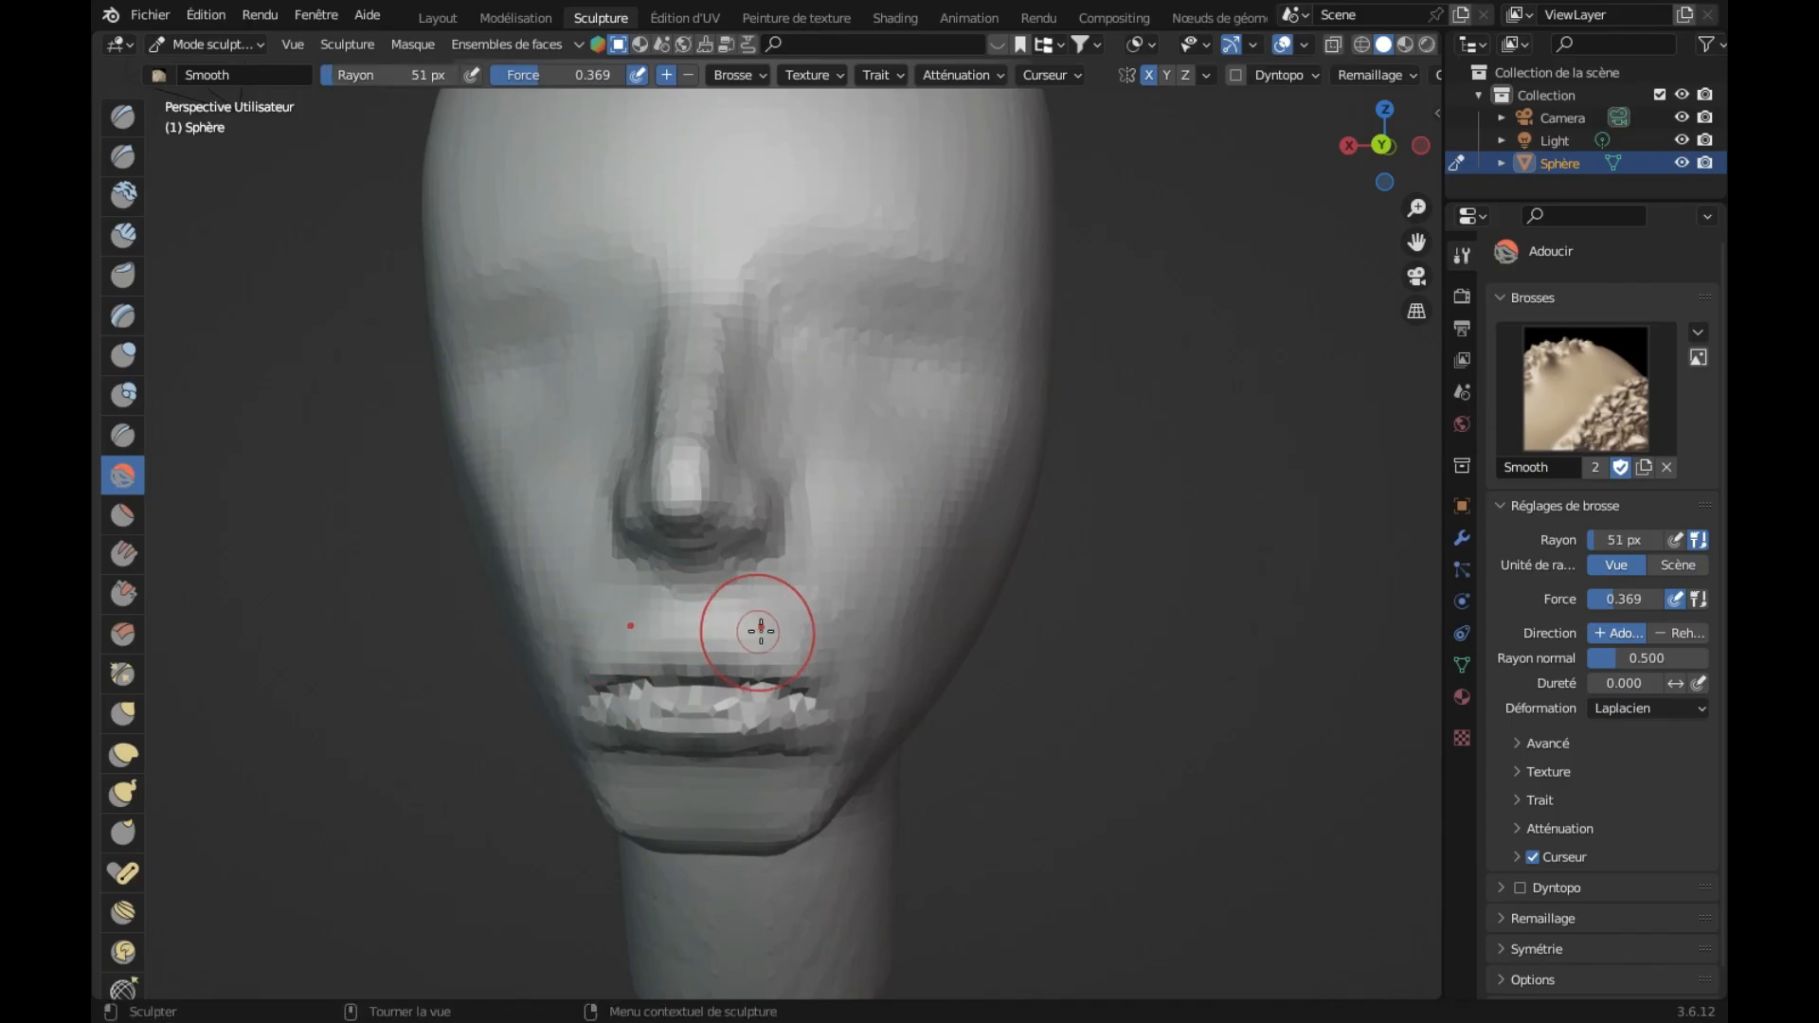
pyautogui.moveTo(845, 771); pyautogui.dragTo(595, 652, button='middle')
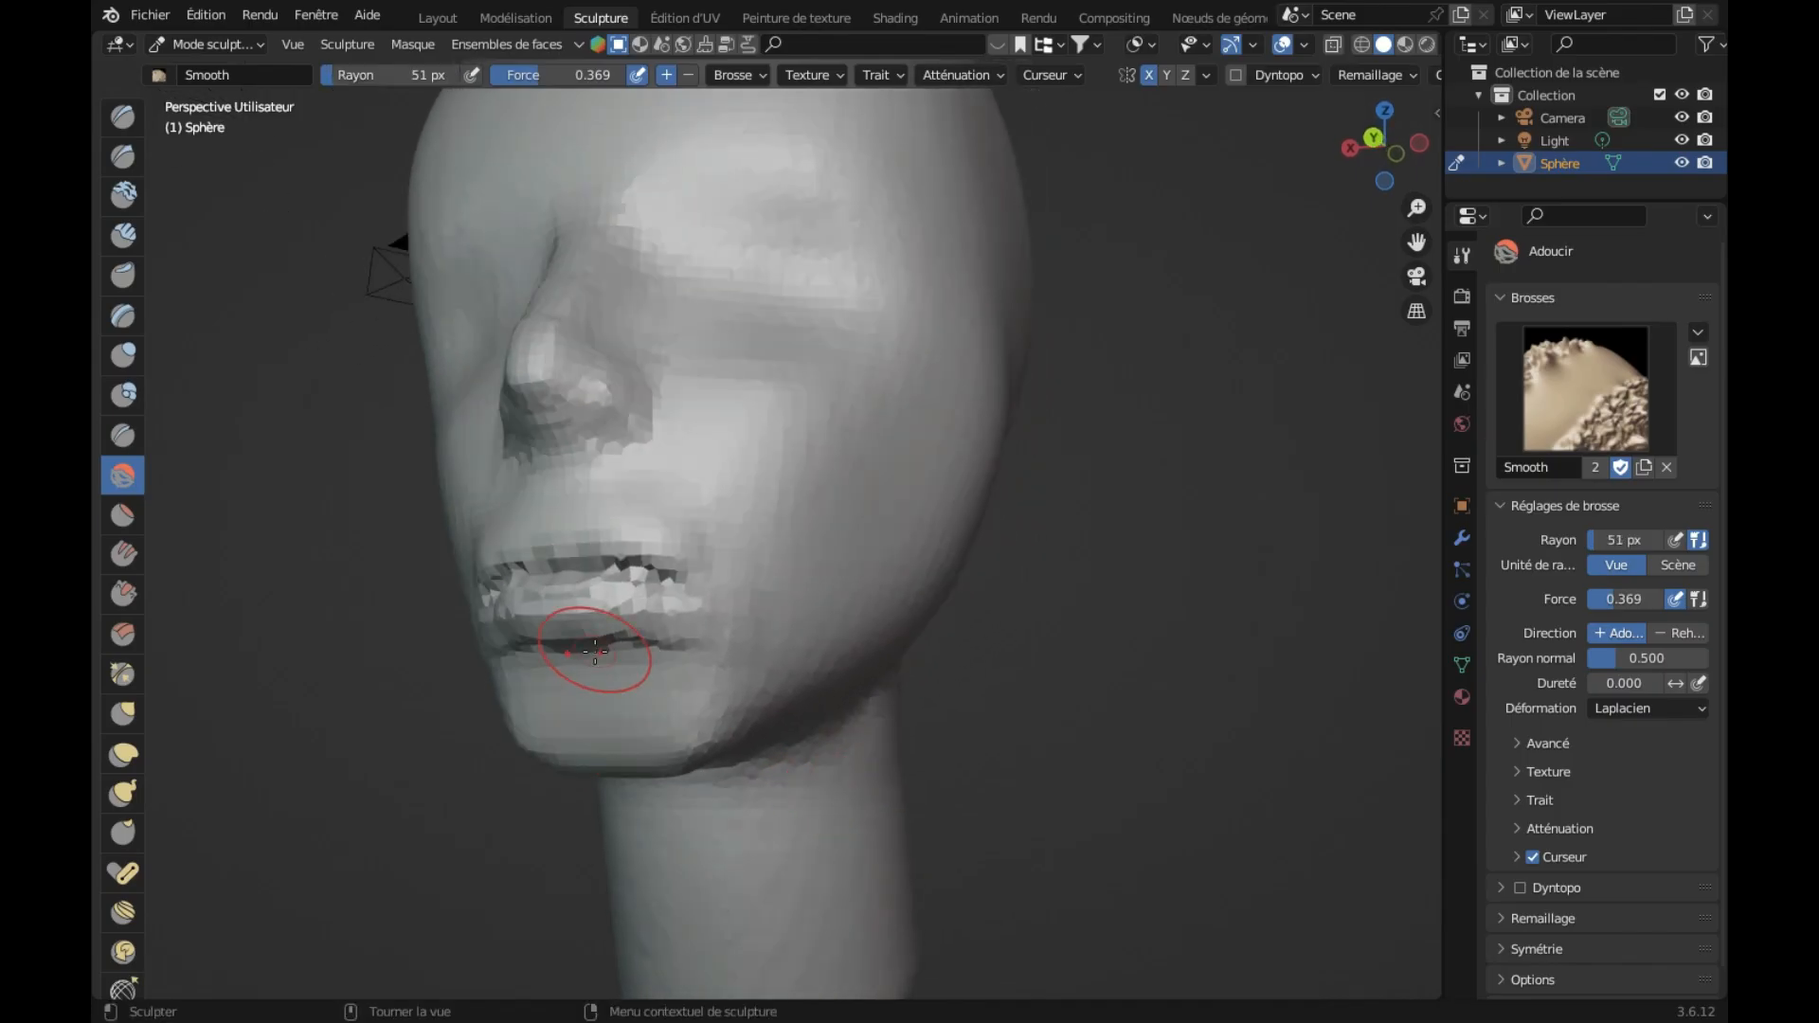
pyautogui.moveTo(583, 648); pyautogui.dragTo(657, 644)
pyautogui.moveTo(604, 686)
pyautogui.mouseDown(button='middle')
pyautogui.moveTo(690, 629)
pyautogui.moveTo(603, 686)
pyautogui.moveTo(637, 697)
pyautogui.mouseUp(button='middle')
pyautogui.scroll(-2, 601, 687)
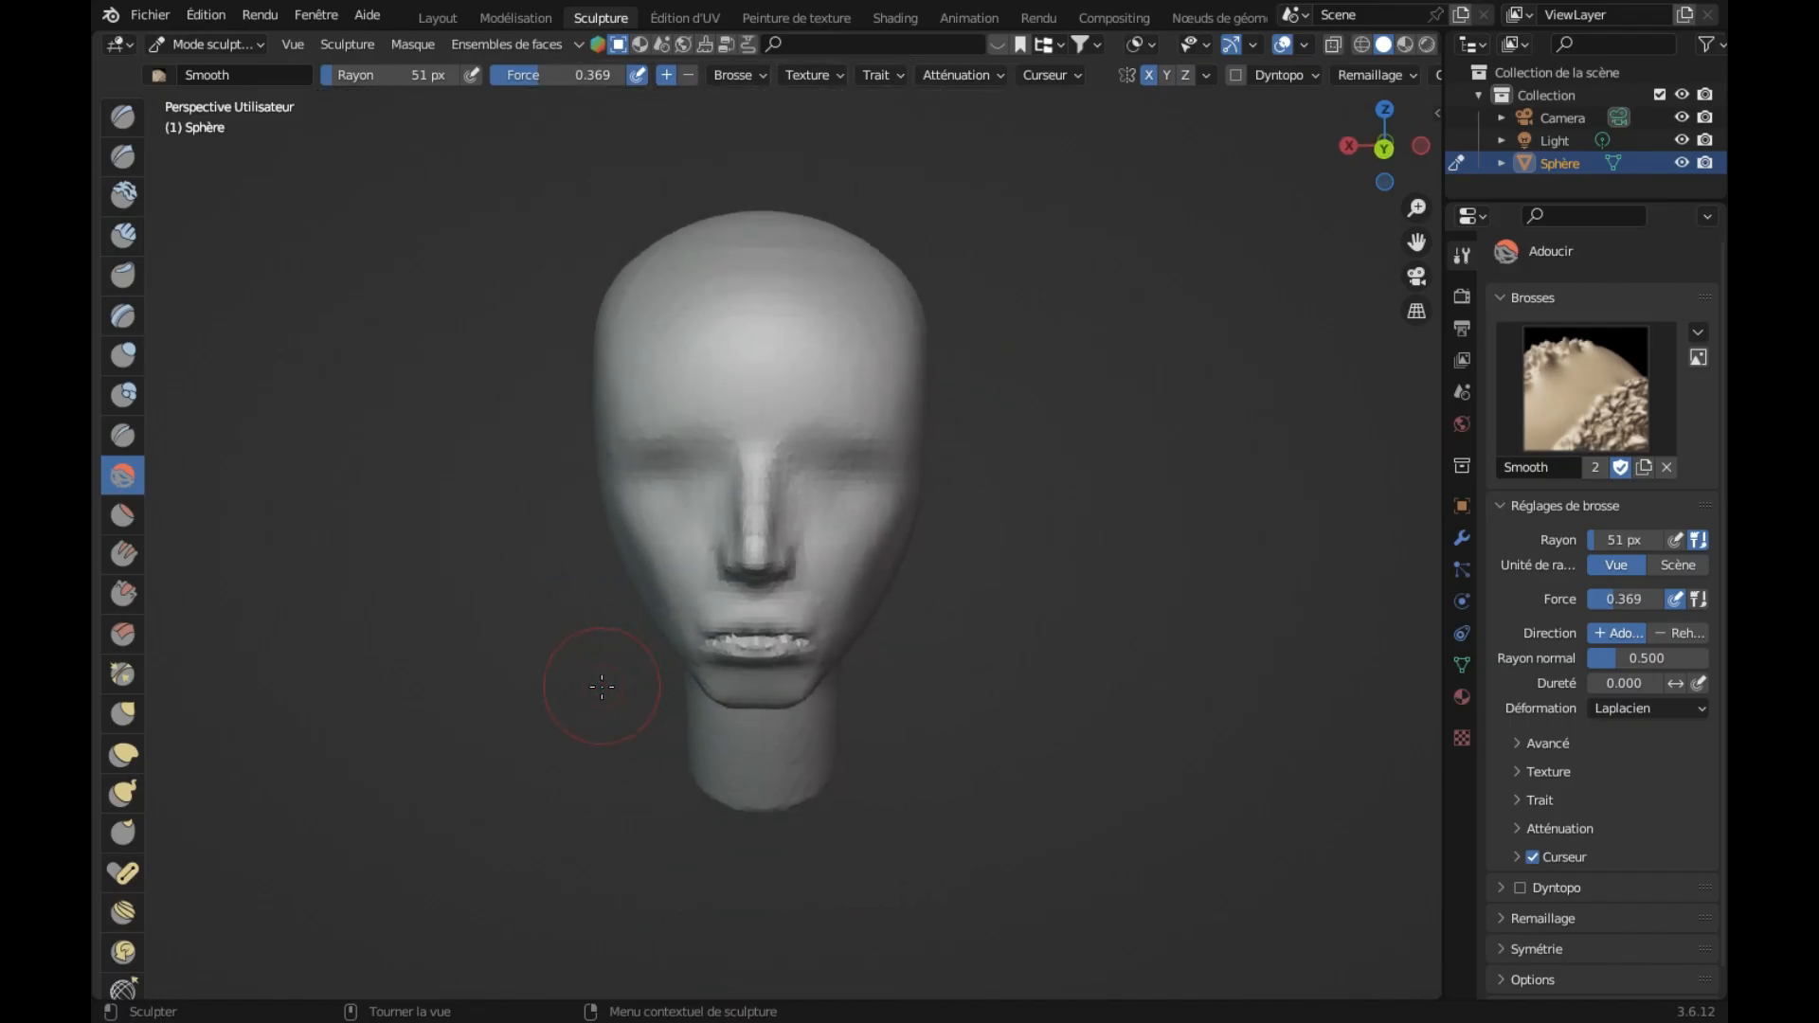
# Step: Set the voxel size to 0.0545 m and remesh the head at that resolution
pyautogui.press('r')
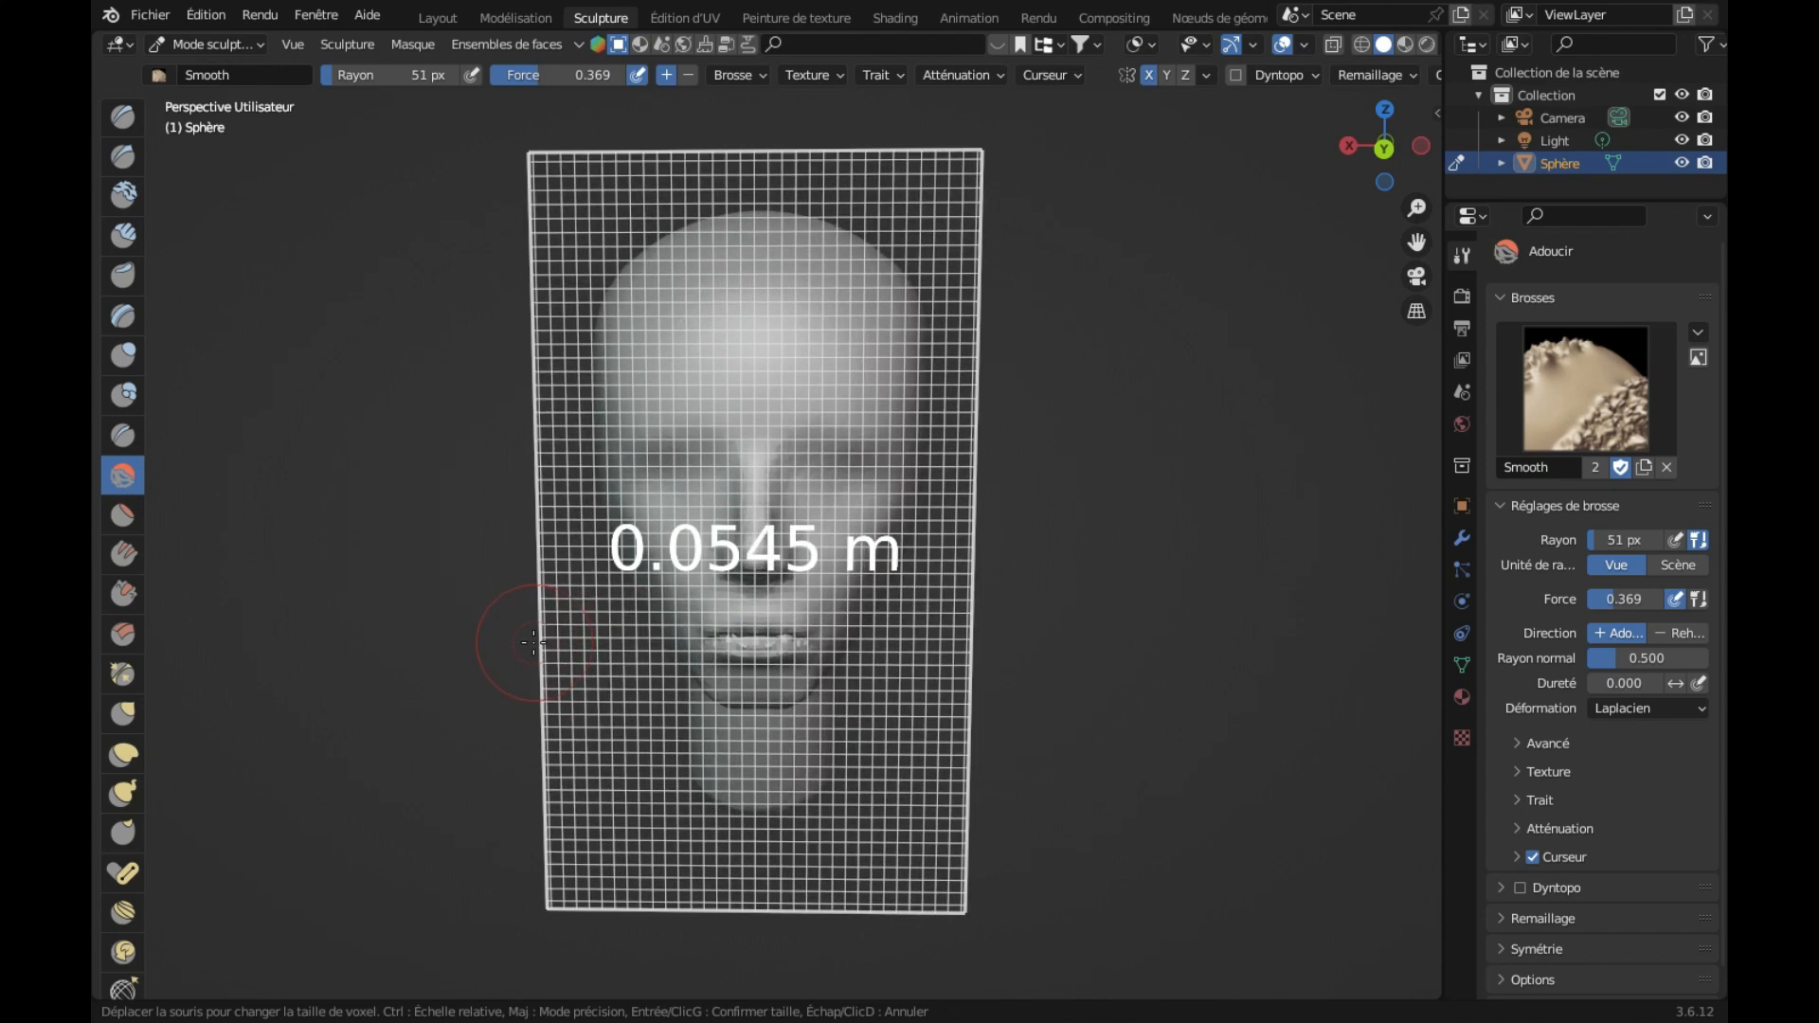
pyautogui.click(533, 642)
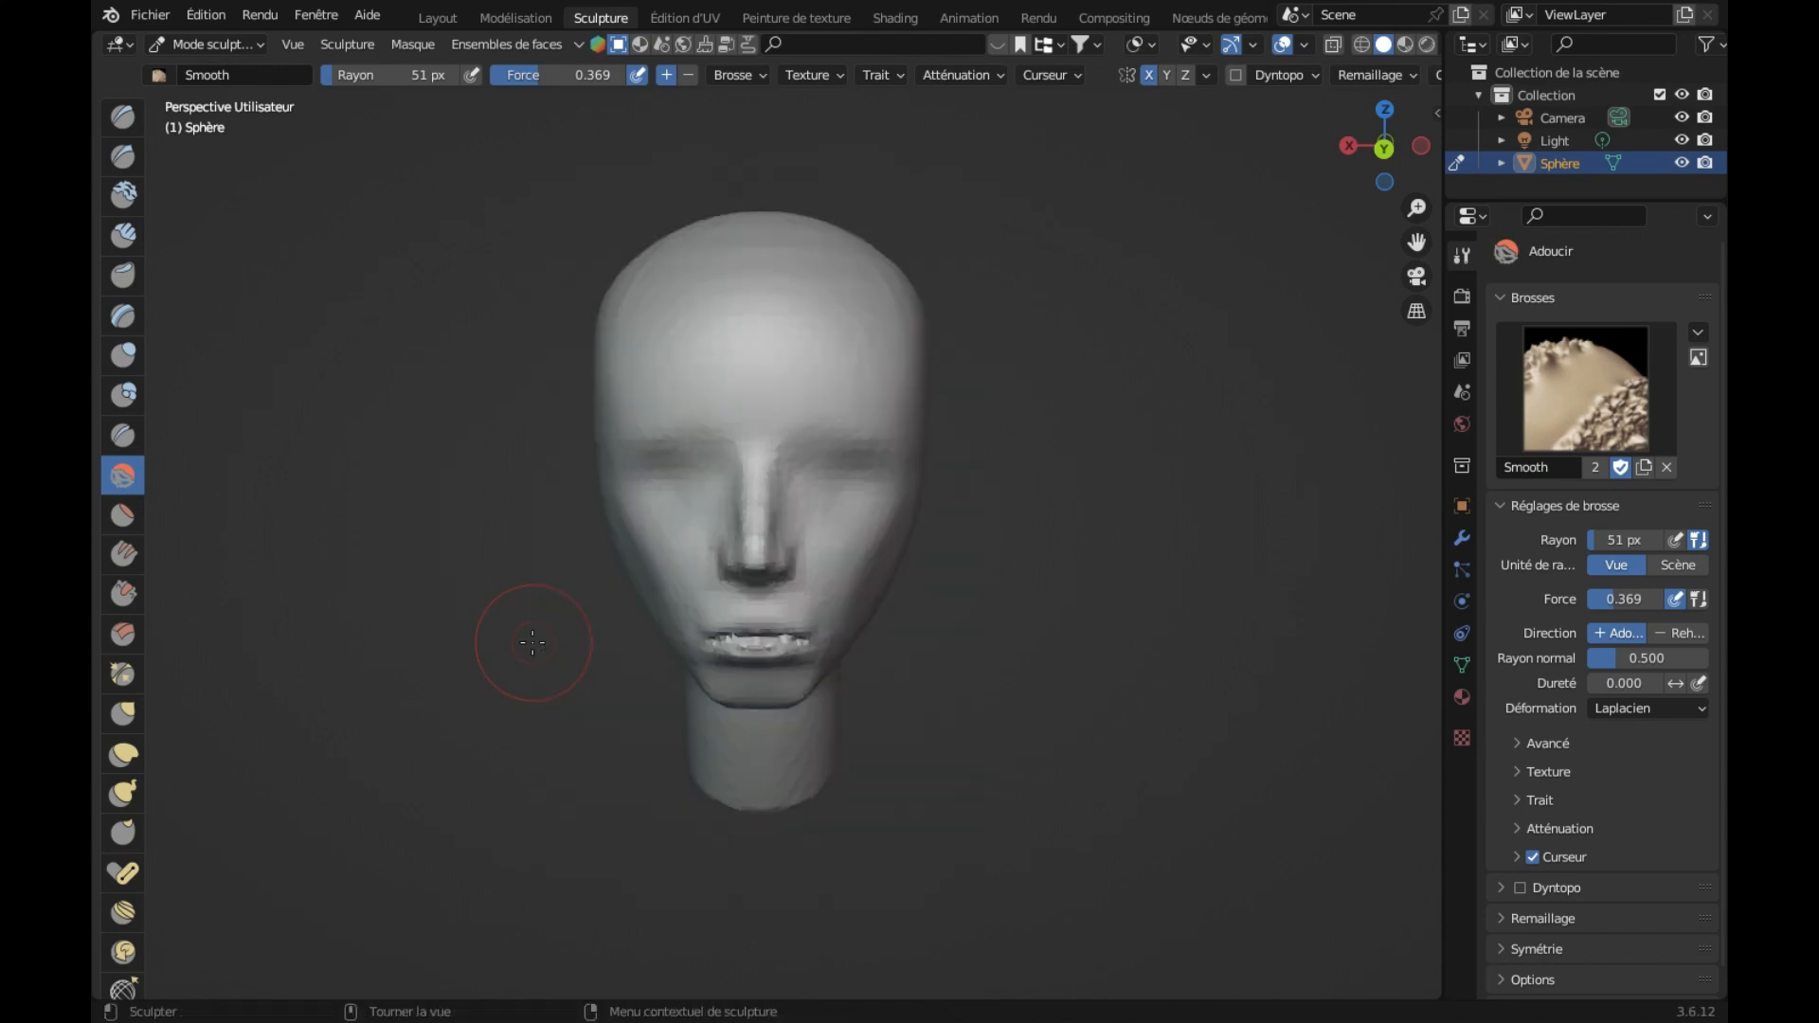
pyautogui.press('ctrl')
pyautogui.hotkey('ctrl', 'r')
# Step: Pull the upper lip forward in profile with the Grab brush at a 31 px radius
pyautogui.moveTo(532, 642); pyautogui.dragTo(601, 641, button='middle')
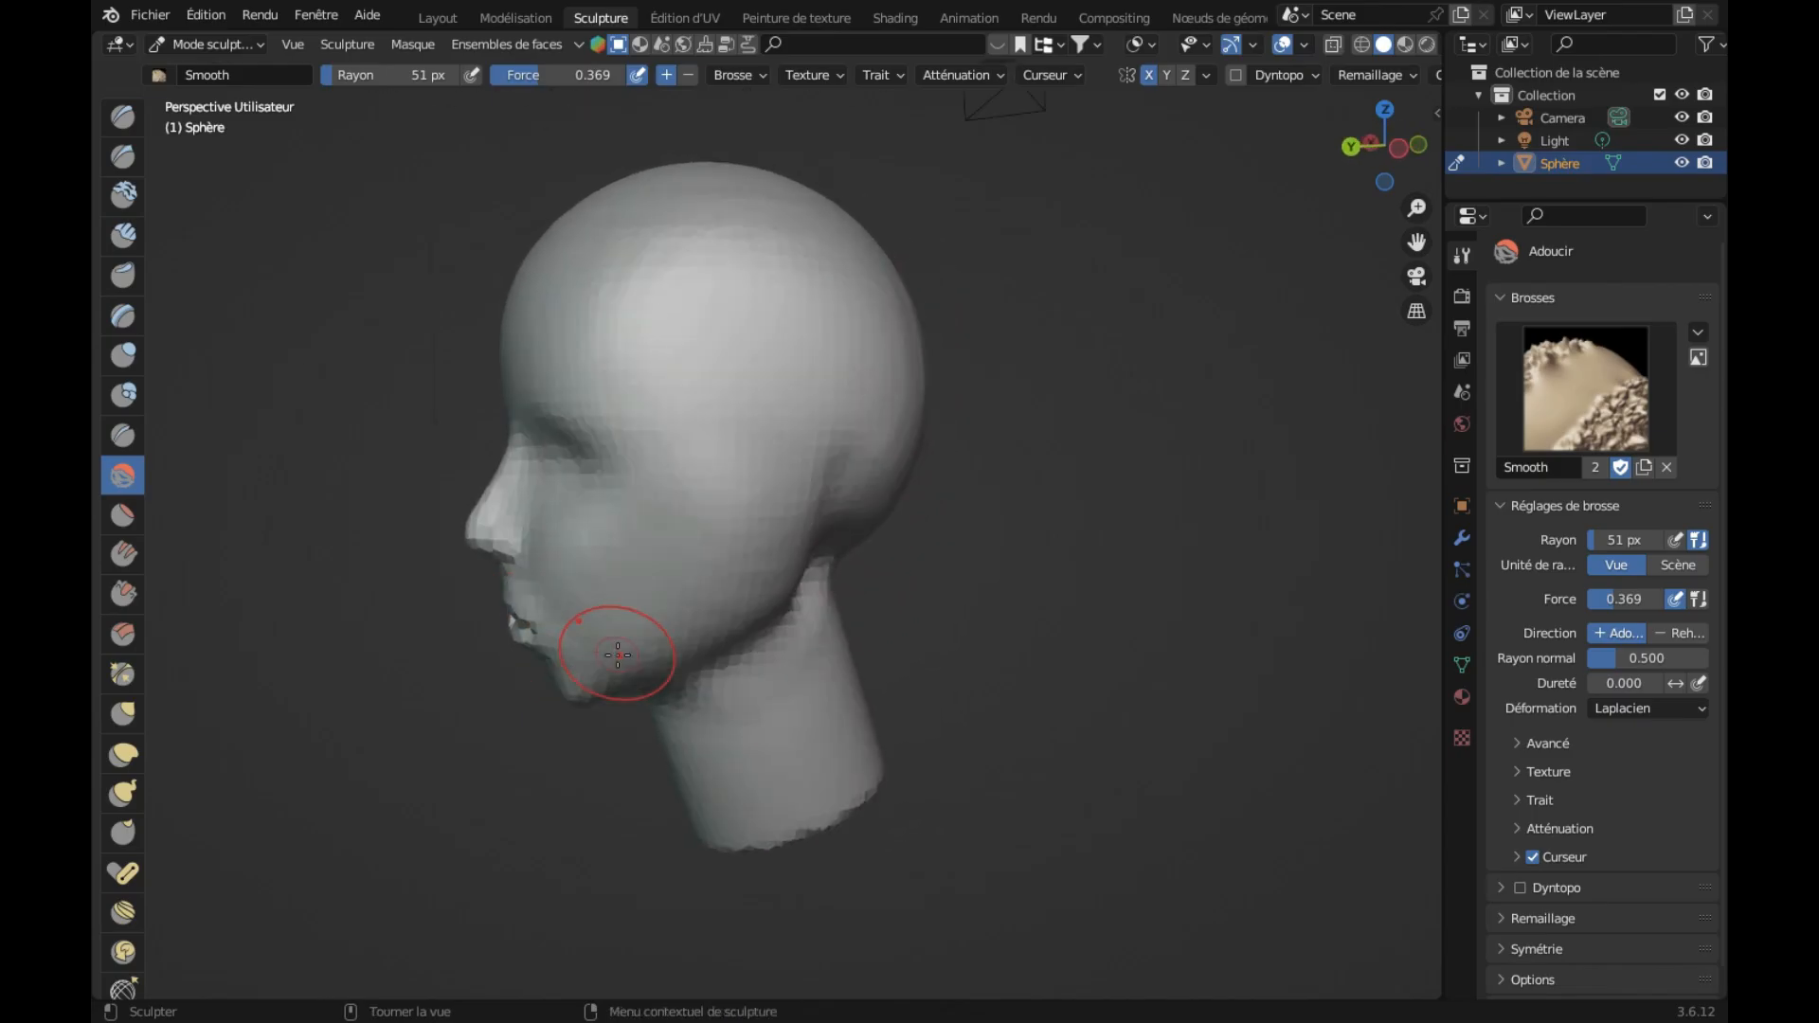
pyautogui.click(123, 715)
pyautogui.moveTo(548, 639); pyautogui.dragTo(548, 641, button='middle')
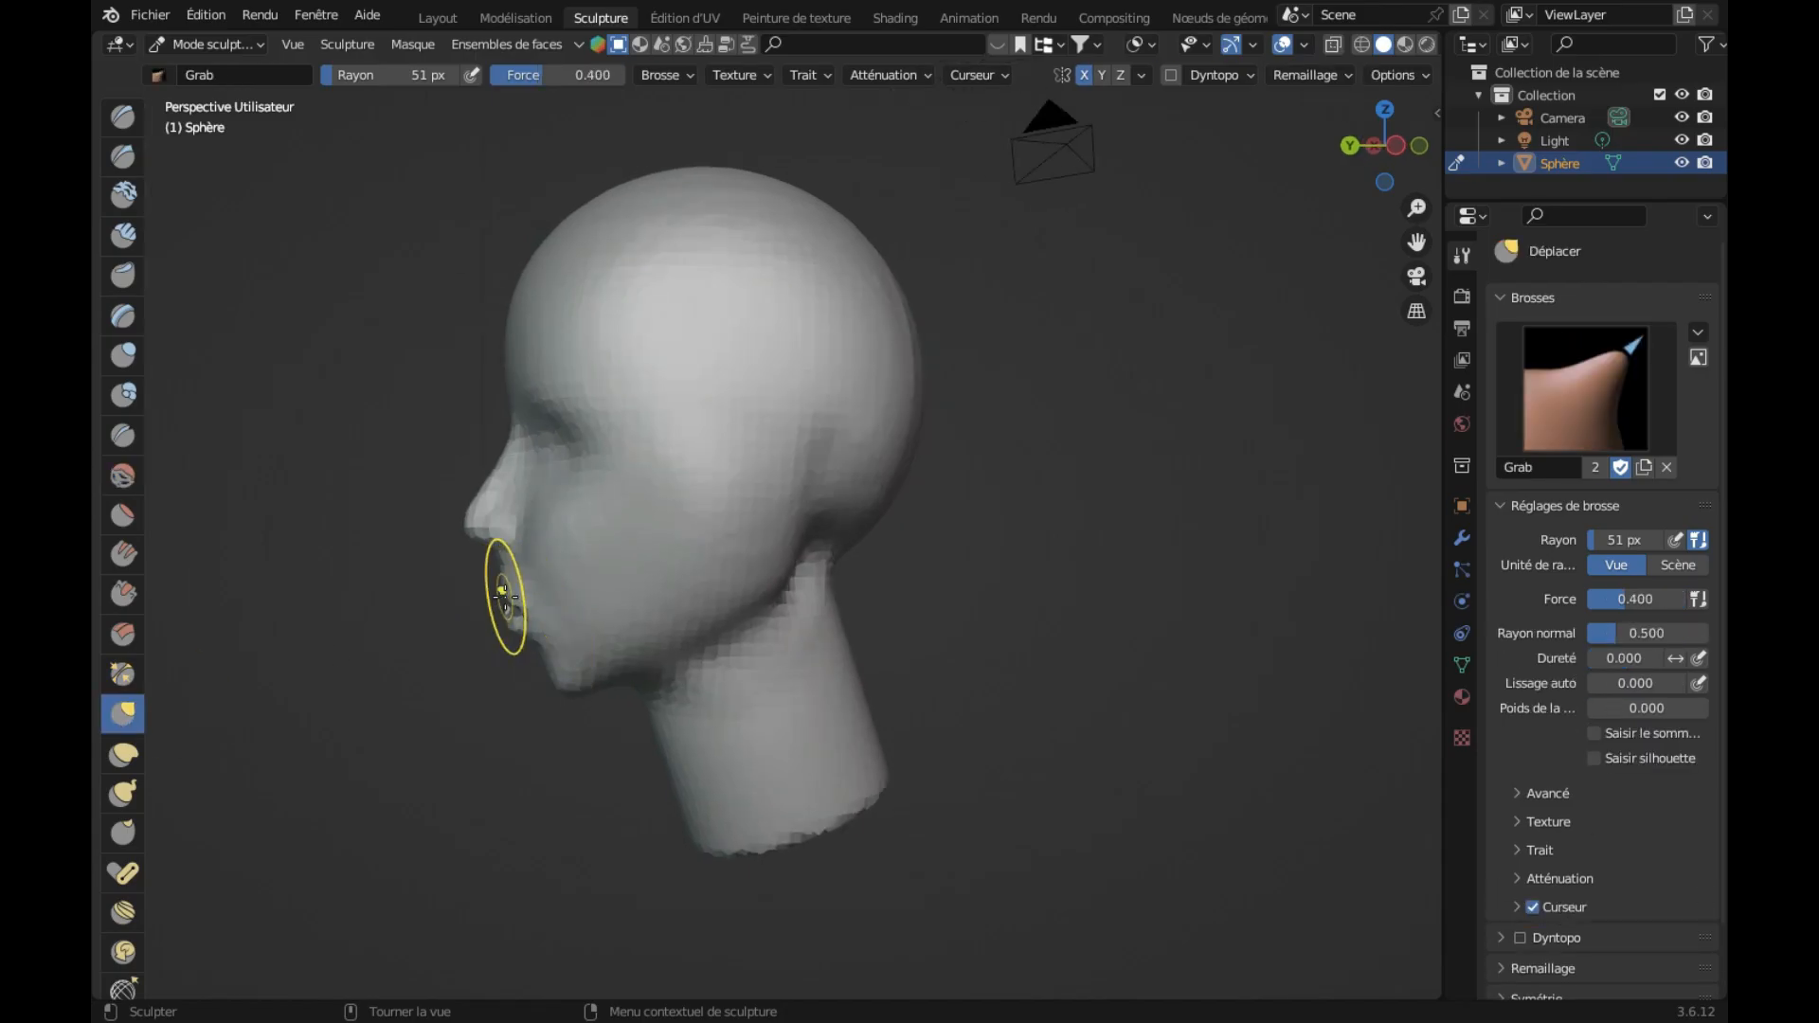
pyautogui.moveTo(503, 594); pyautogui.dragTo(485, 581)
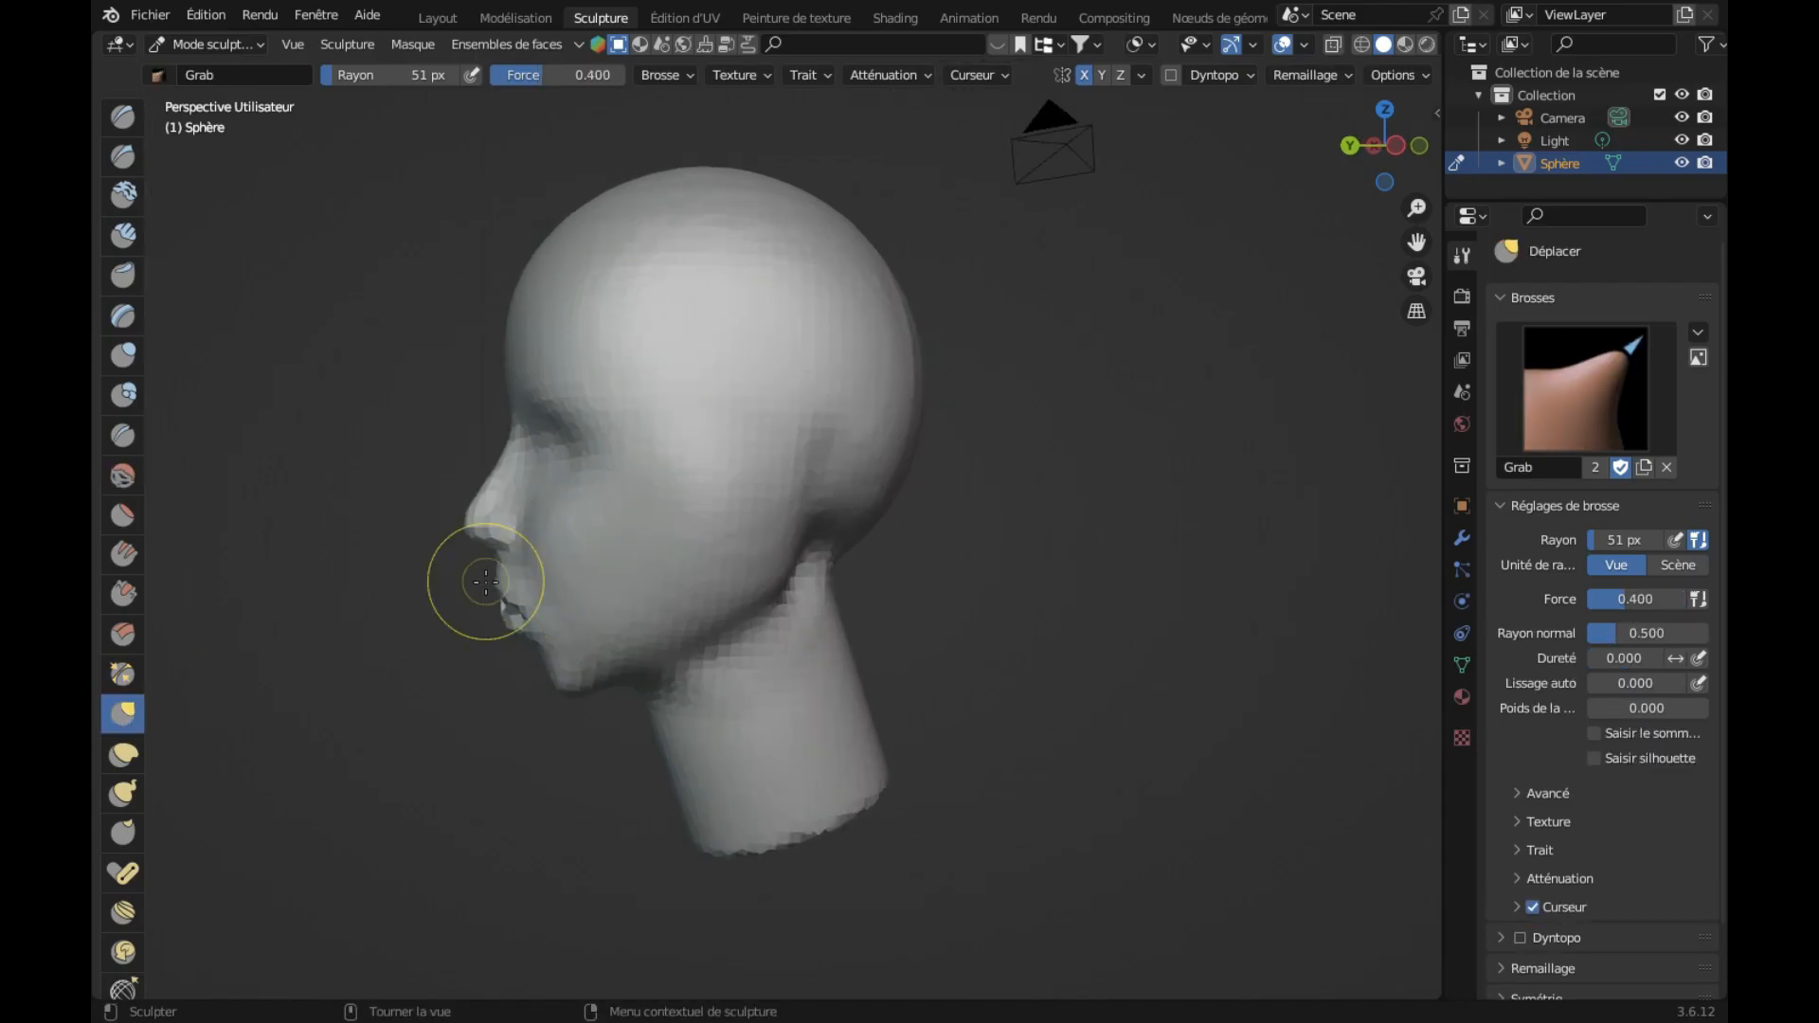
pyautogui.hotkey('ctrl', 'z')
pyautogui.moveTo(358, 73); pyautogui.dragTo(351, 74)
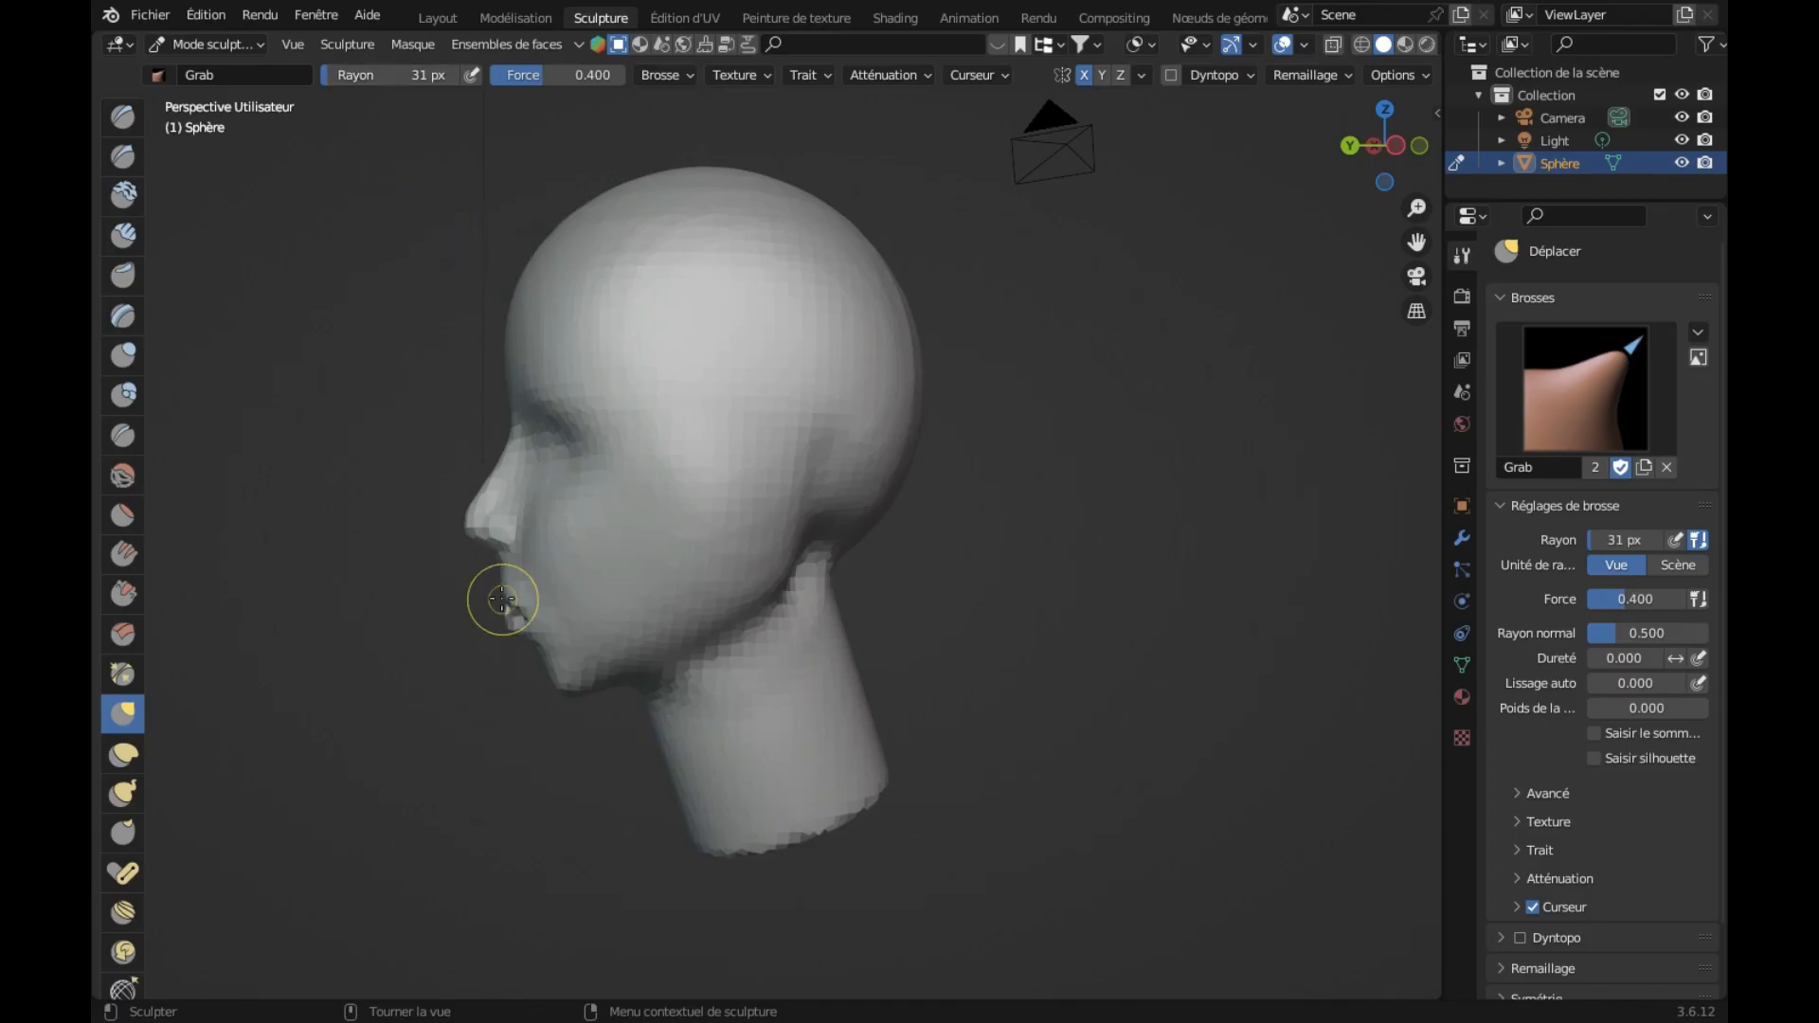
pyautogui.moveTo(504, 595); pyautogui.dragTo(439, 561)
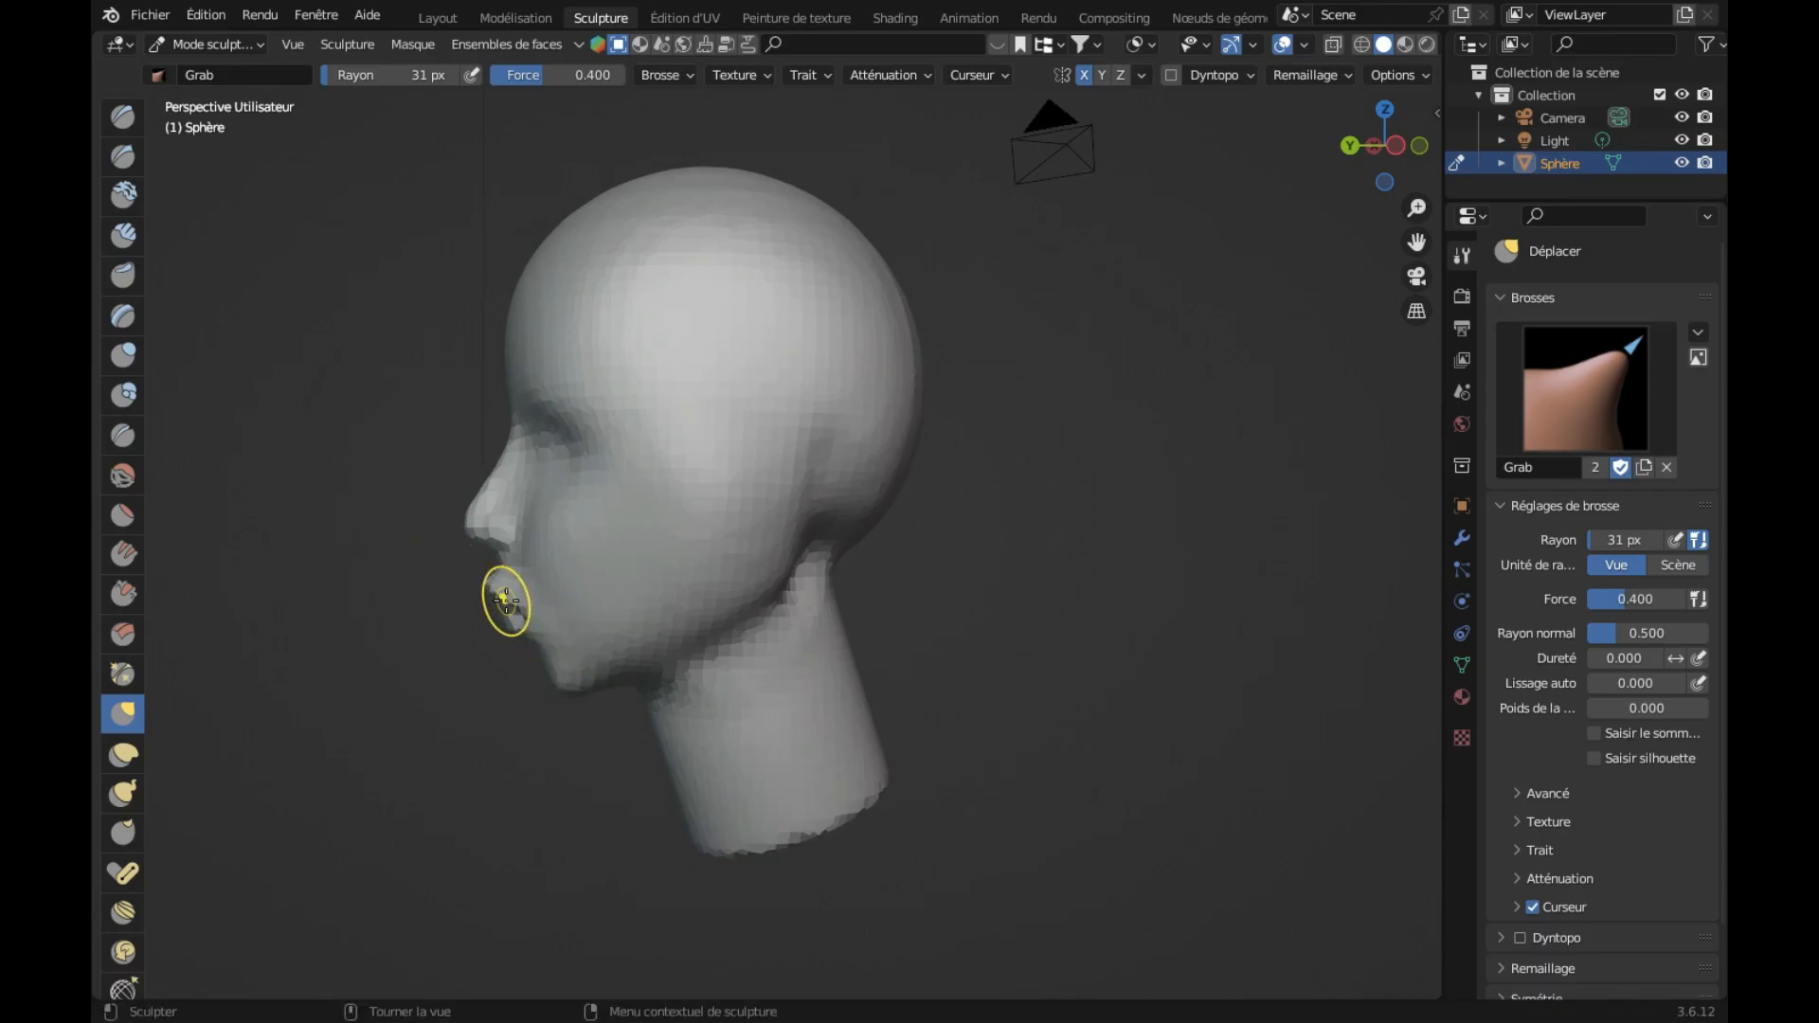
pyautogui.moveTo(505, 599); pyautogui.dragTo(506, 599, button='middle')
pyautogui.moveTo(499, 595)
pyautogui.mouseDown()
pyautogui.moveTo(479, 597)
pyautogui.moveTo(495, 633)
pyautogui.mouseUp()
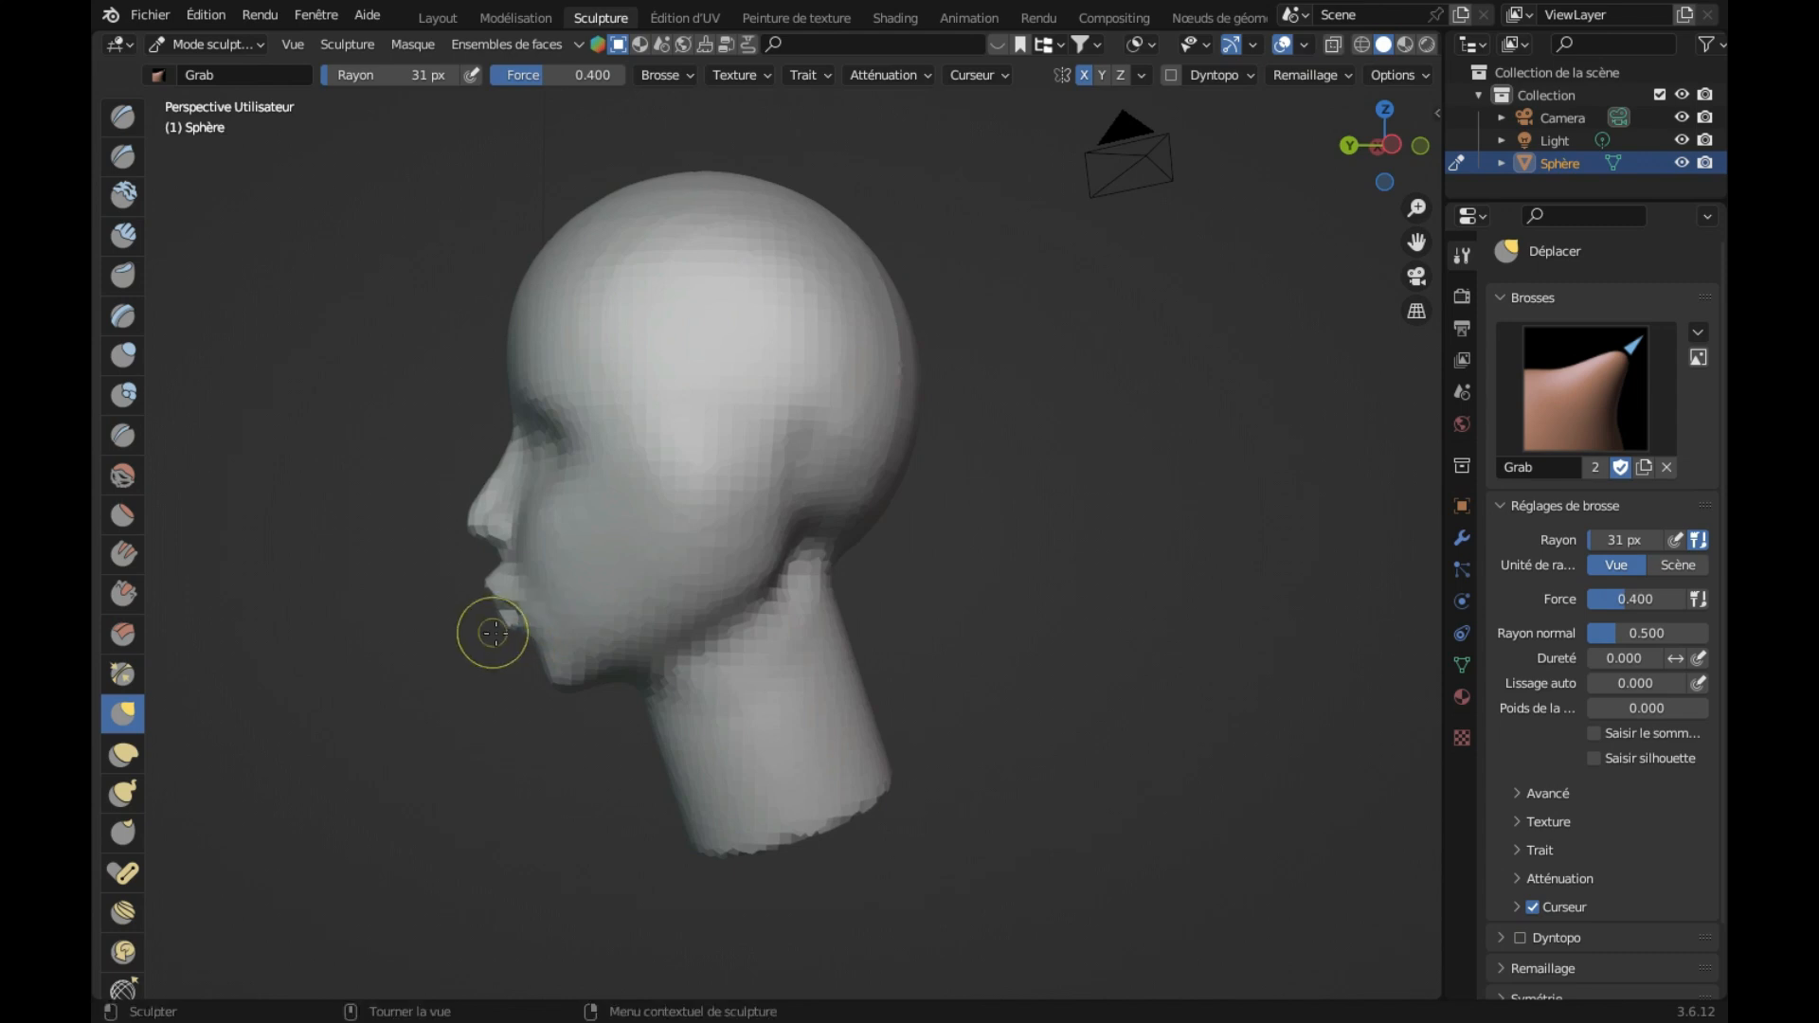
# Step: Pull the lower lip forward and downward in profile with the Grab brush
pyautogui.hscroll(-10, 520, 627)
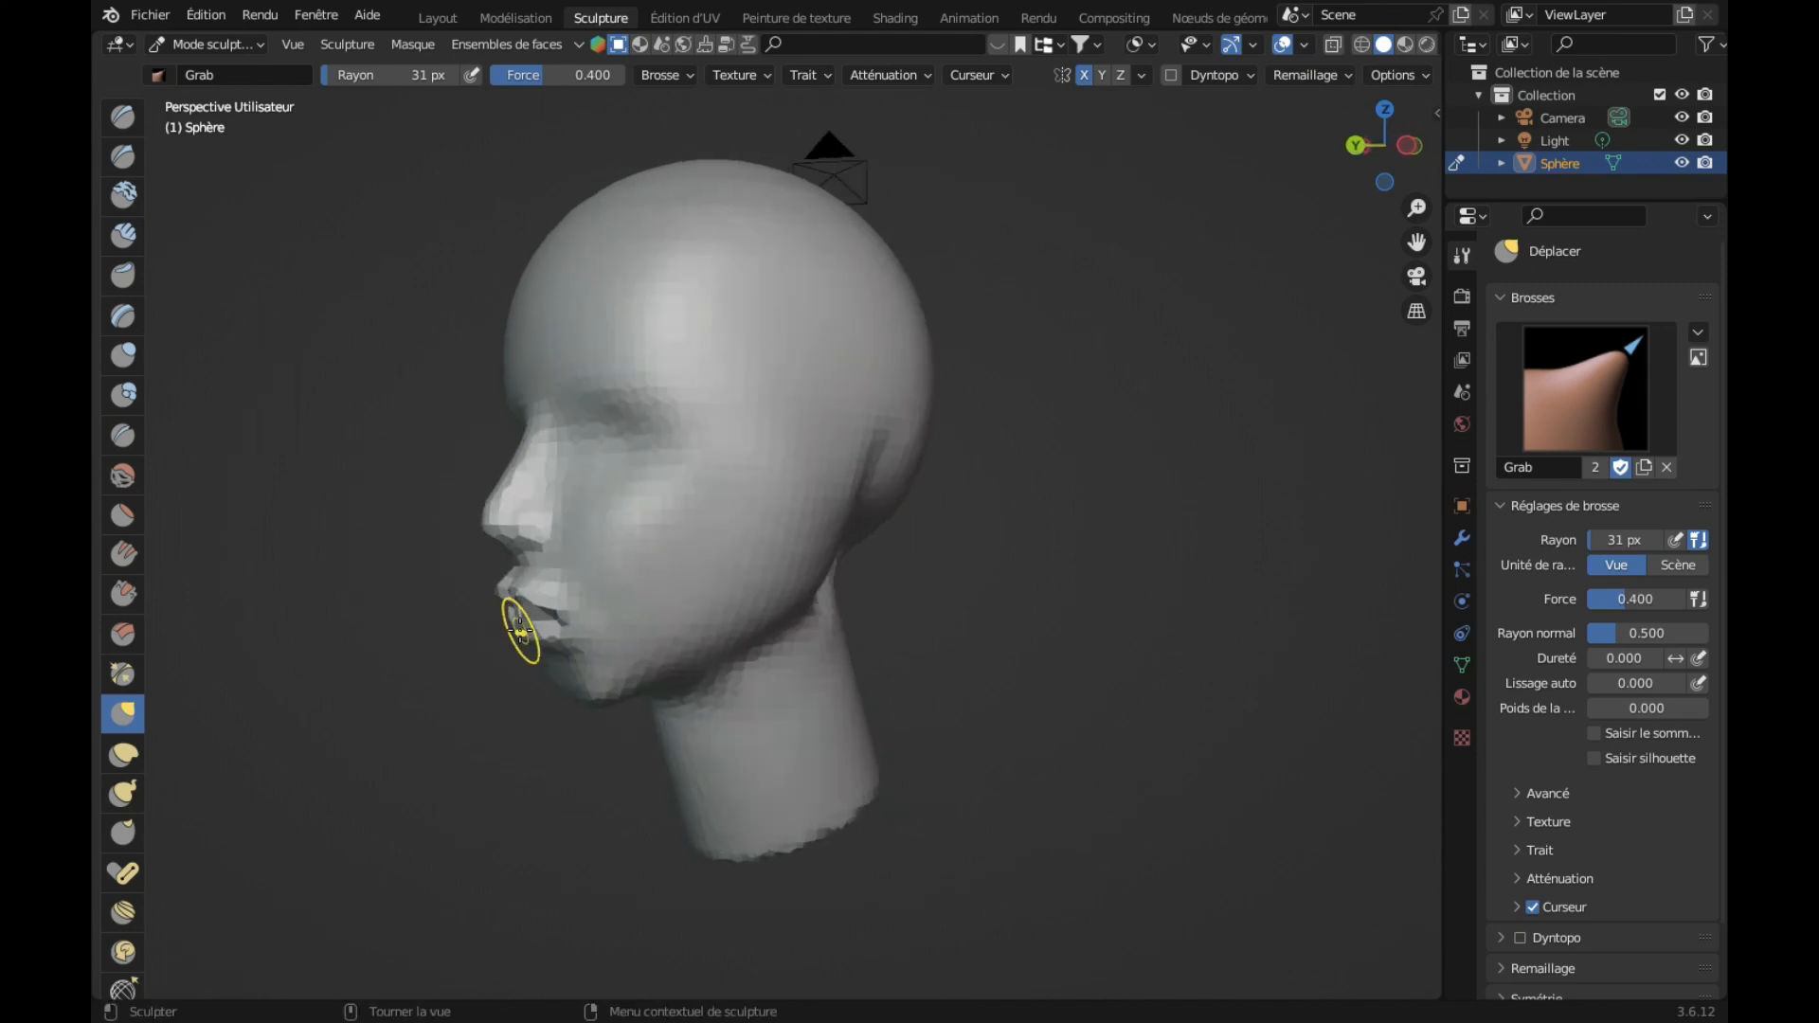
pyautogui.hscroll(8, 486, 650)
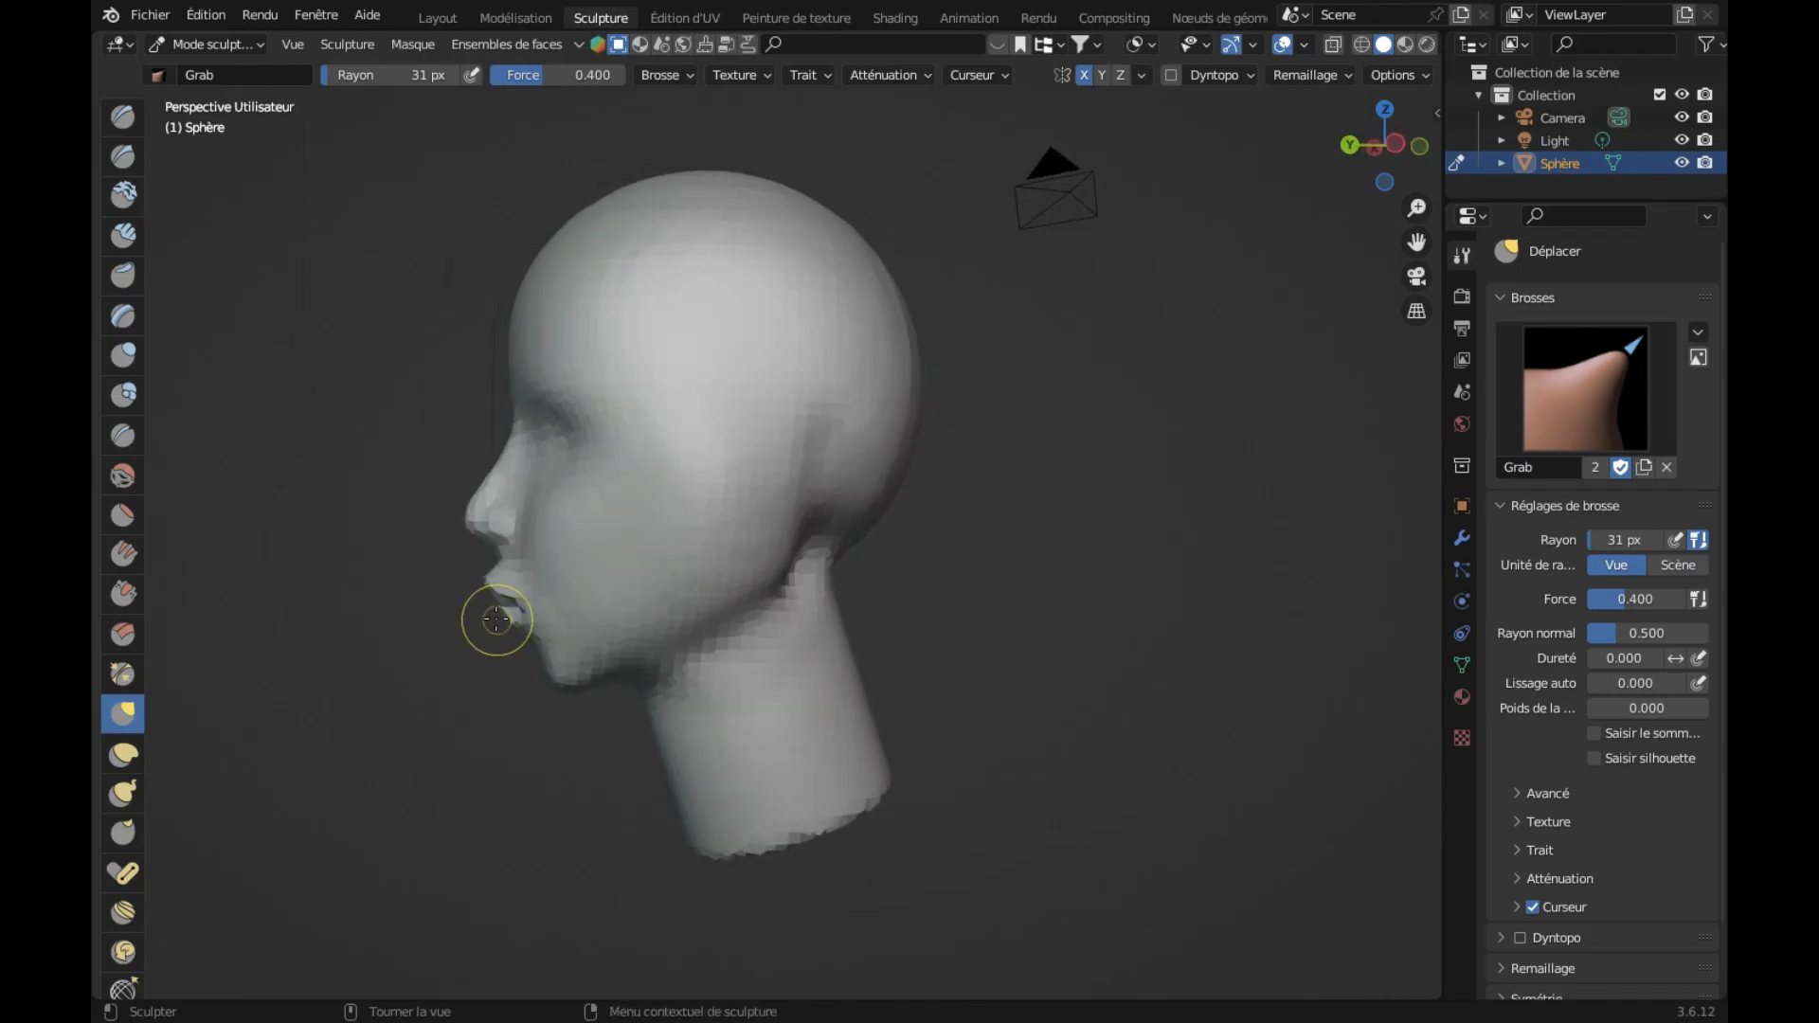
pyautogui.moveTo(499, 605); pyautogui.dragTo(515, 627)
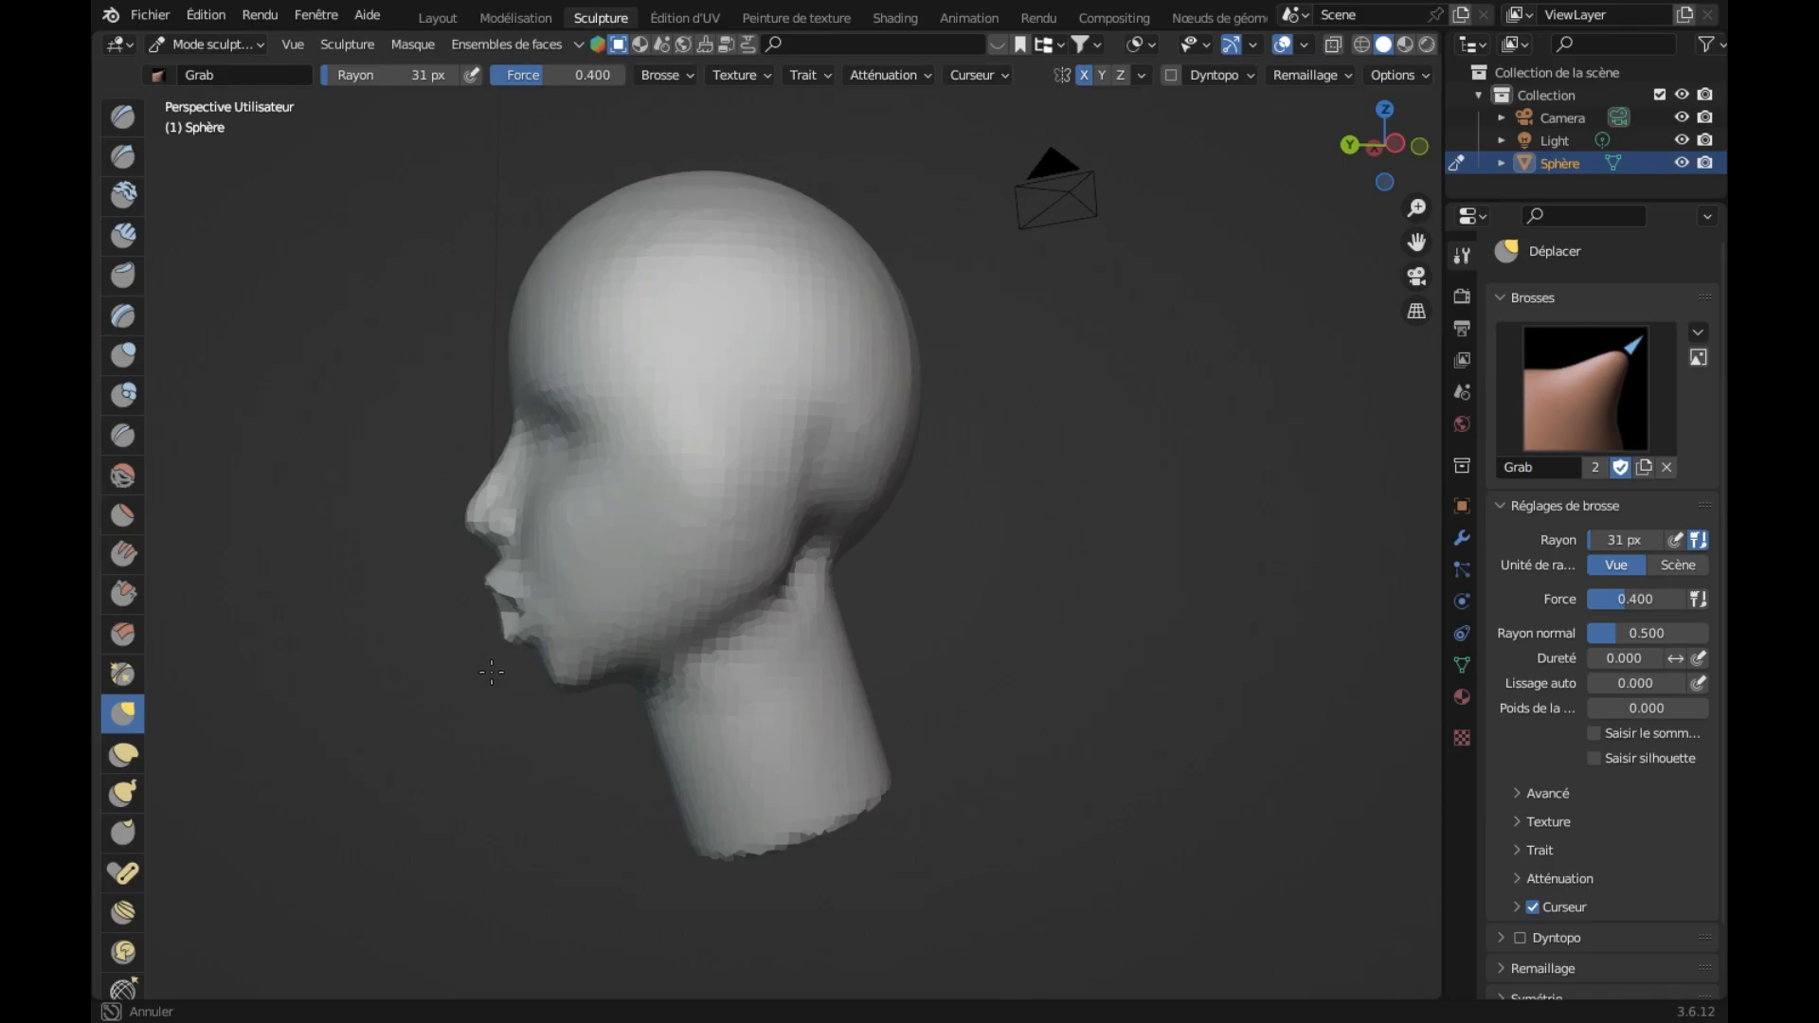
pyautogui.moveTo(485, 679); pyautogui.dragTo(486, 678)
pyautogui.moveTo(486, 678); pyautogui.dragTo(556, 633, button='middle')
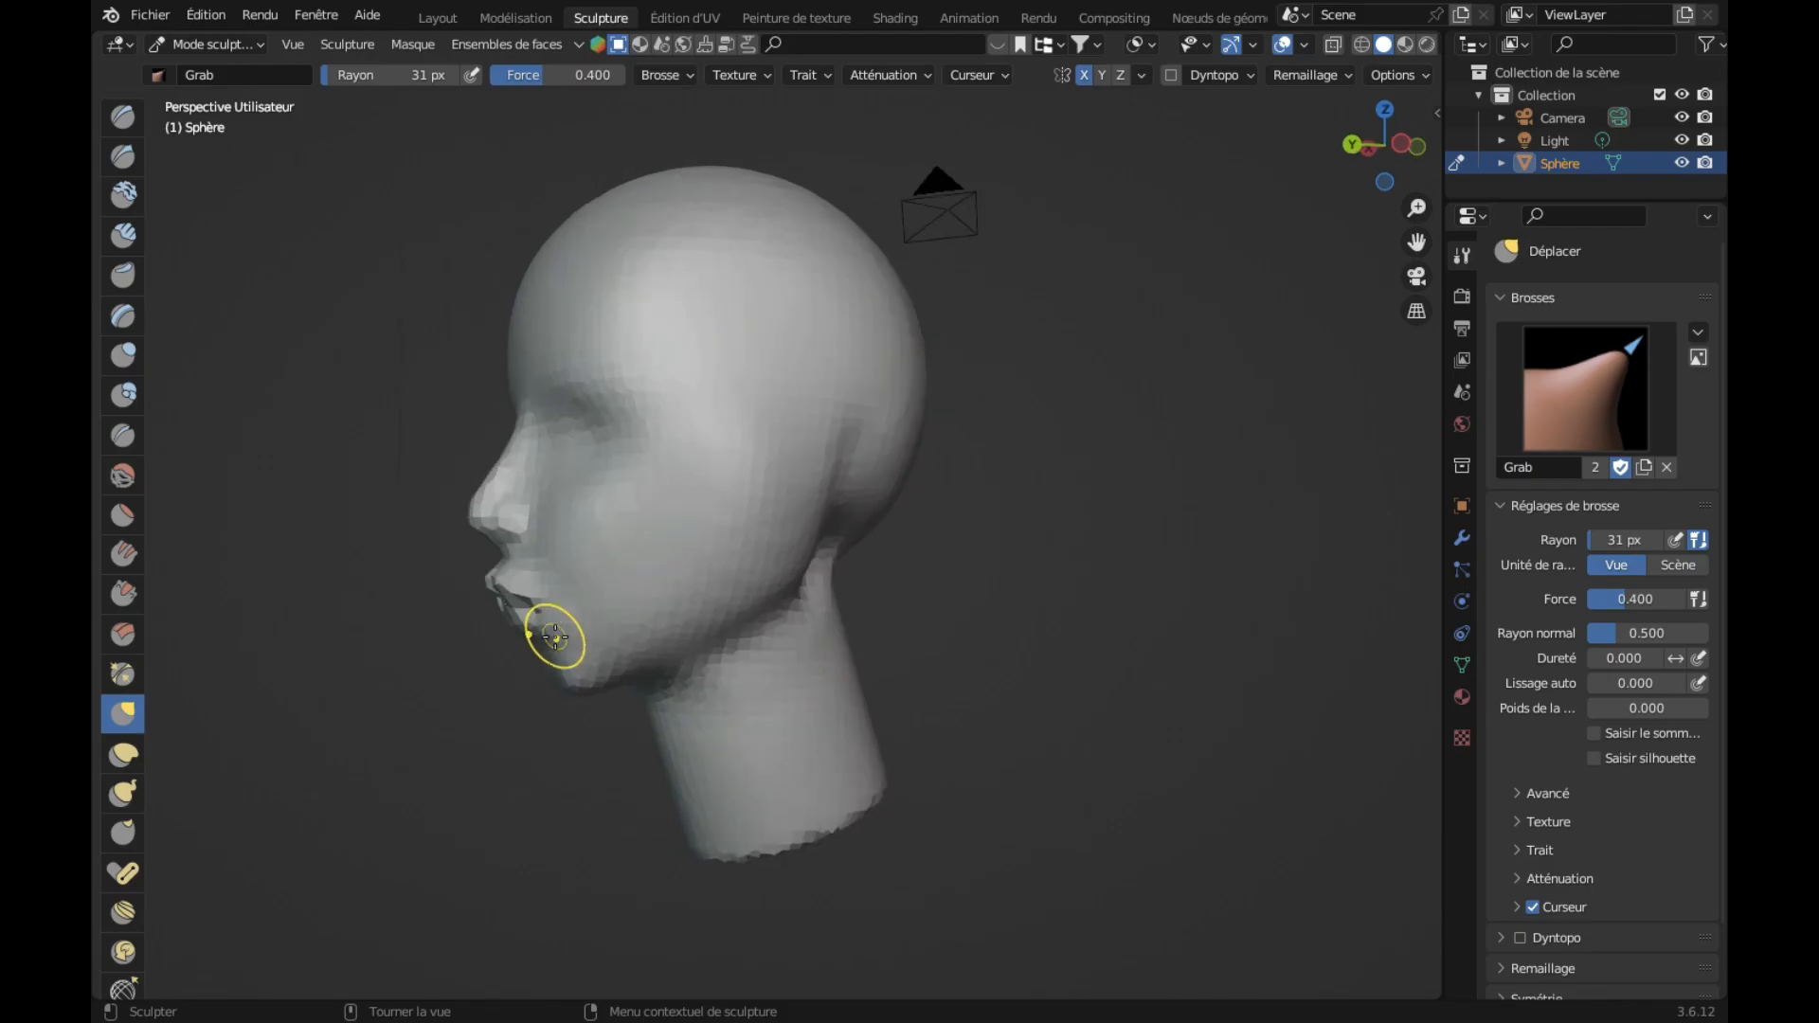
pyautogui.moveTo(512, 625); pyautogui.dragTo(512, 658)
pyautogui.moveTo(512, 657); pyautogui.dragTo(515, 646, button='middle')
pyautogui.moveTo(513, 632); pyautogui.dragTo(503, 650)
pyautogui.moveTo(503, 650)
pyautogui.mouseDown(button='middle')
pyautogui.moveTo(697, 674)
pyautogui.moveTo(666, 641)
pyautogui.mouseUp(button='middle')
pyautogui.moveTo(1015, 629); pyautogui.dragTo(1019, 657)
pyautogui.moveTo(1019, 658); pyautogui.dragTo(1035, 670, button='middle')
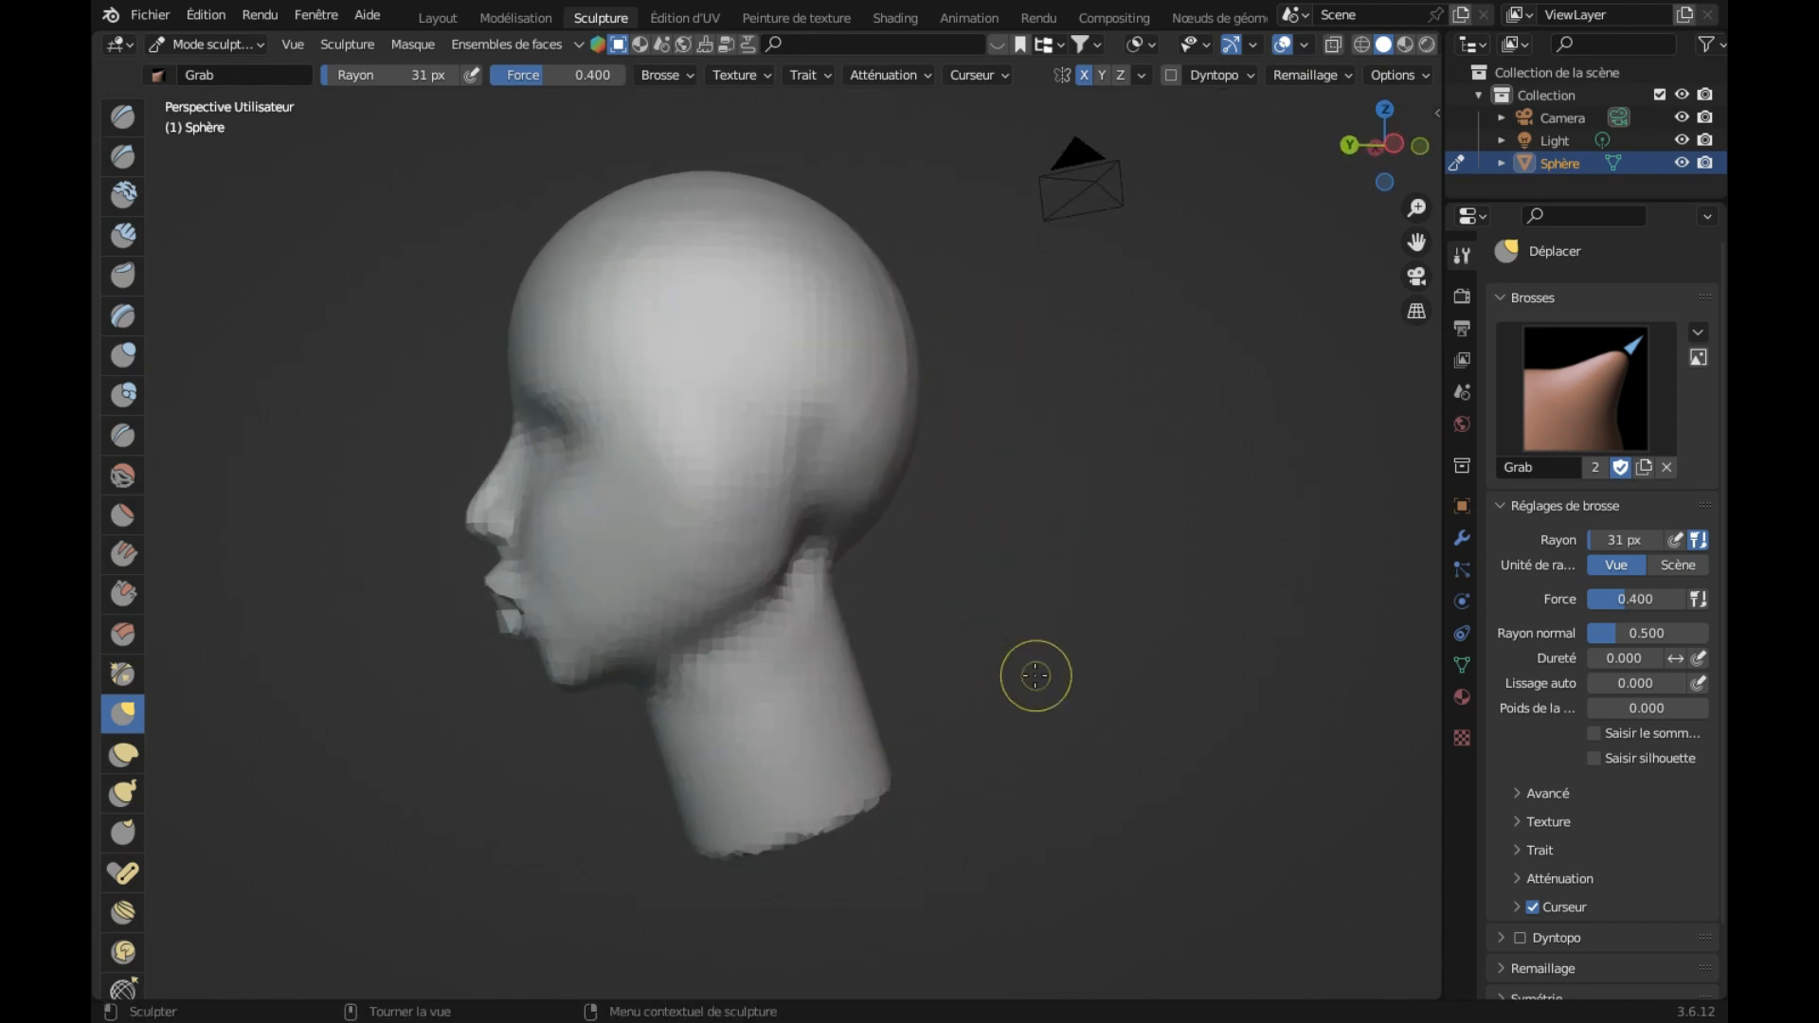
# Step: Adjust the lower lip and draw the mouth corners back toward the cheeks with the Grab brush
pyautogui.moveTo(609, 637); pyautogui.dragTo(568, 637, button='middle')
pyautogui.moveTo(510, 625); pyautogui.dragTo(519, 629)
pyautogui.moveTo(519, 627); pyautogui.dragTo(586, 610, button='middle')
pyautogui.moveTo(578, 610); pyautogui.dragTo(617, 620)
pyautogui.moveTo(617, 621); pyautogui.dragTo(617, 620, button='middle')
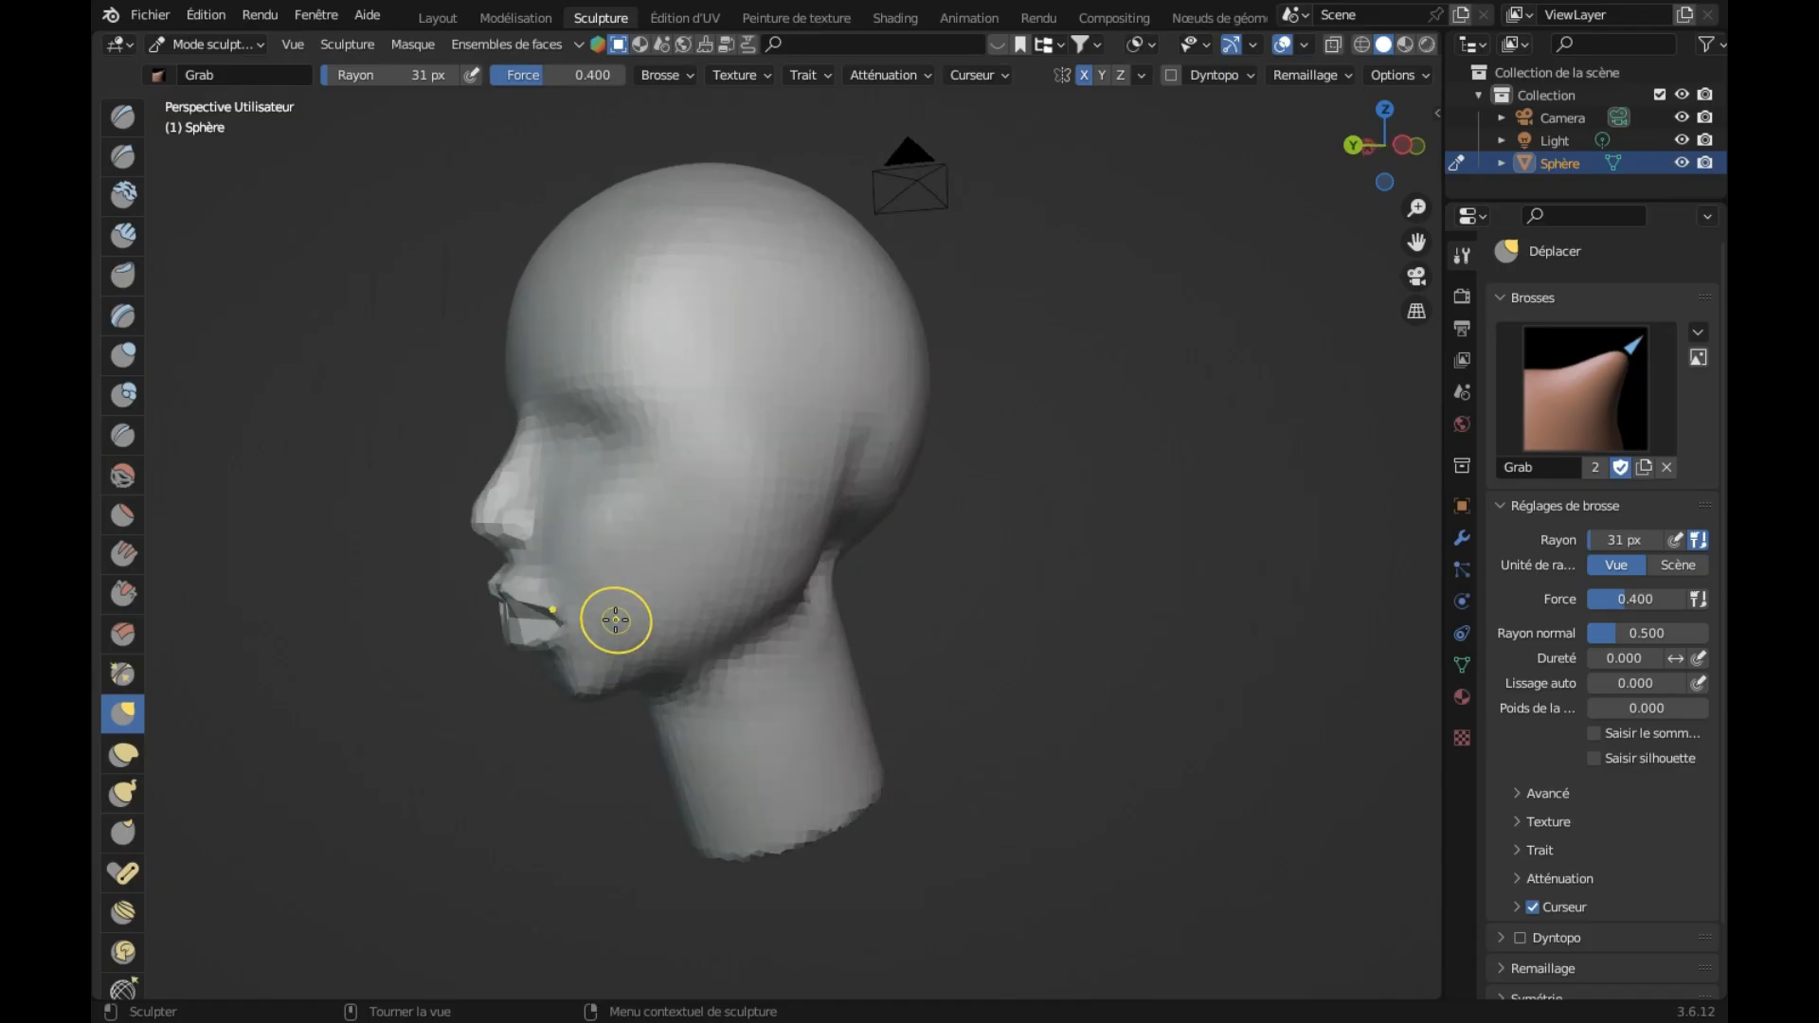
pyautogui.moveTo(524, 618); pyautogui.dragTo(529, 617)
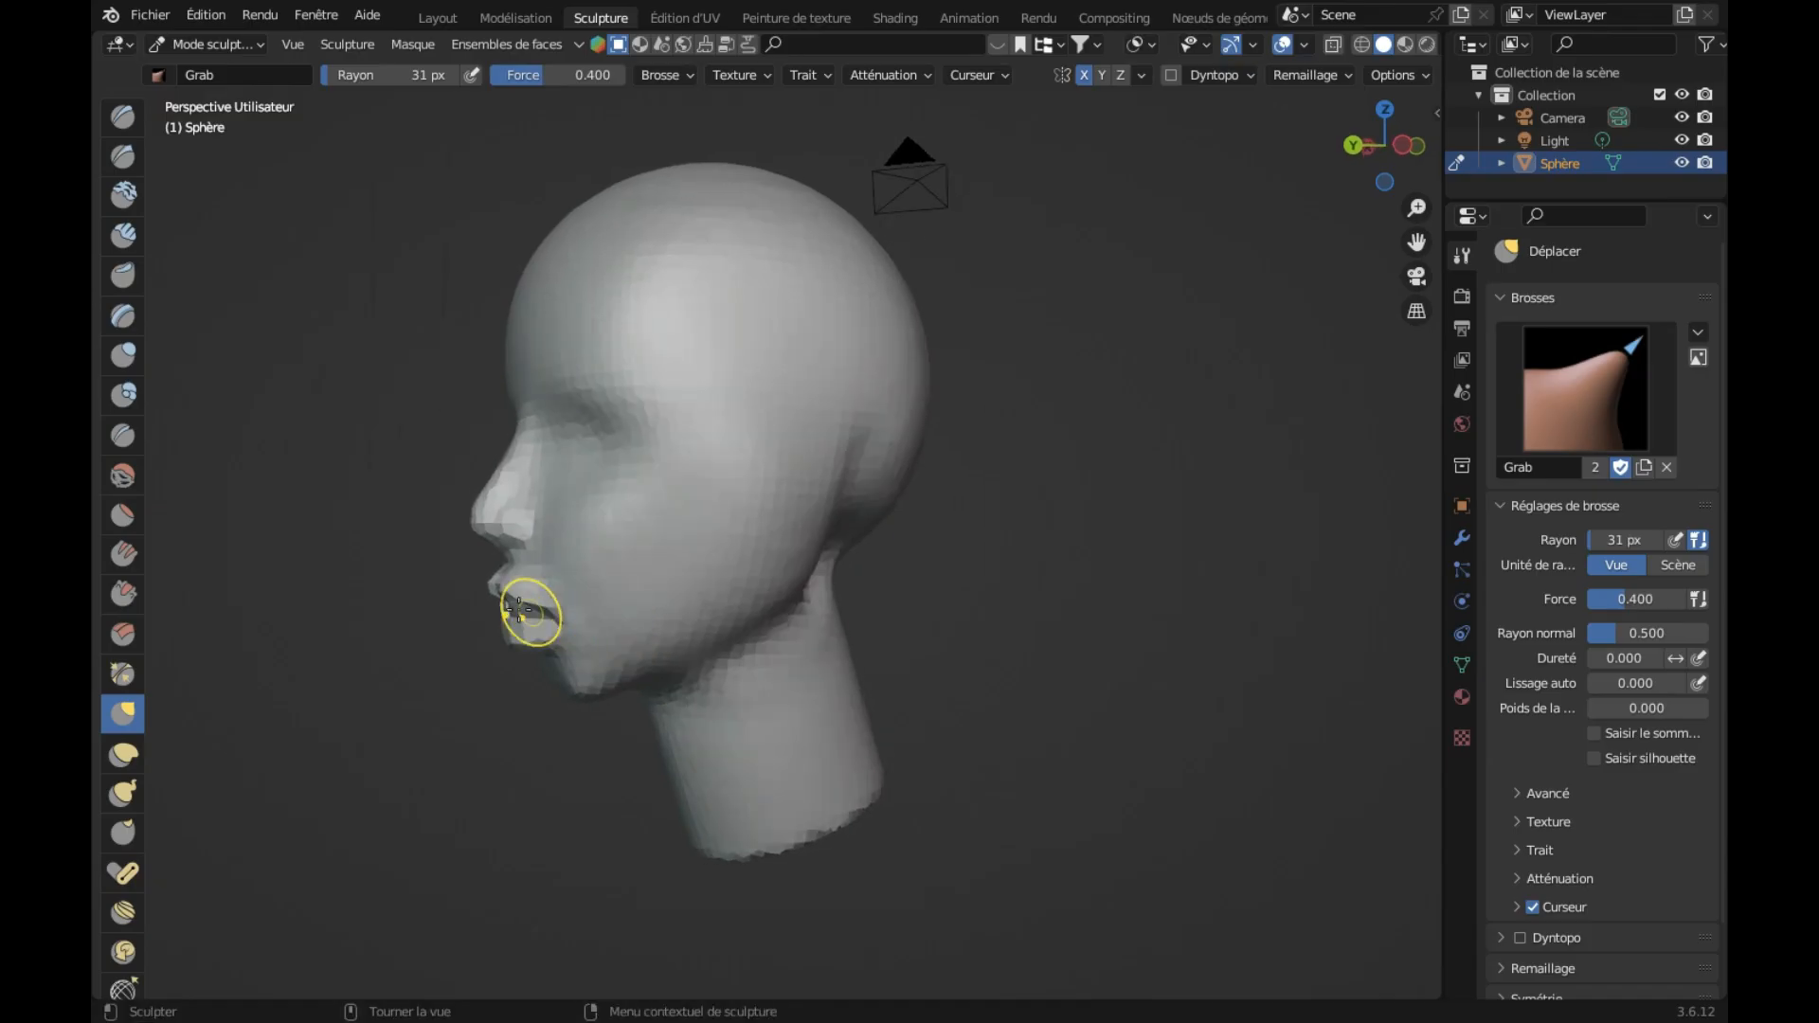
# Step: Move the upper lip slightly forward and upward with the Grab brush to refine its contour
pyautogui.moveTo(549, 650); pyautogui.dragTo(548, 642, button='middle')
pyautogui.moveTo(507, 591); pyautogui.dragTo(490, 586)
pyautogui.moveTo(490, 586); pyautogui.dragTo(500, 590, button='middle')
pyautogui.moveTo(518, 592); pyautogui.dragTo(517, 580)
pyautogui.moveTo(560, 670); pyautogui.dragTo(558, 678, button='middle')
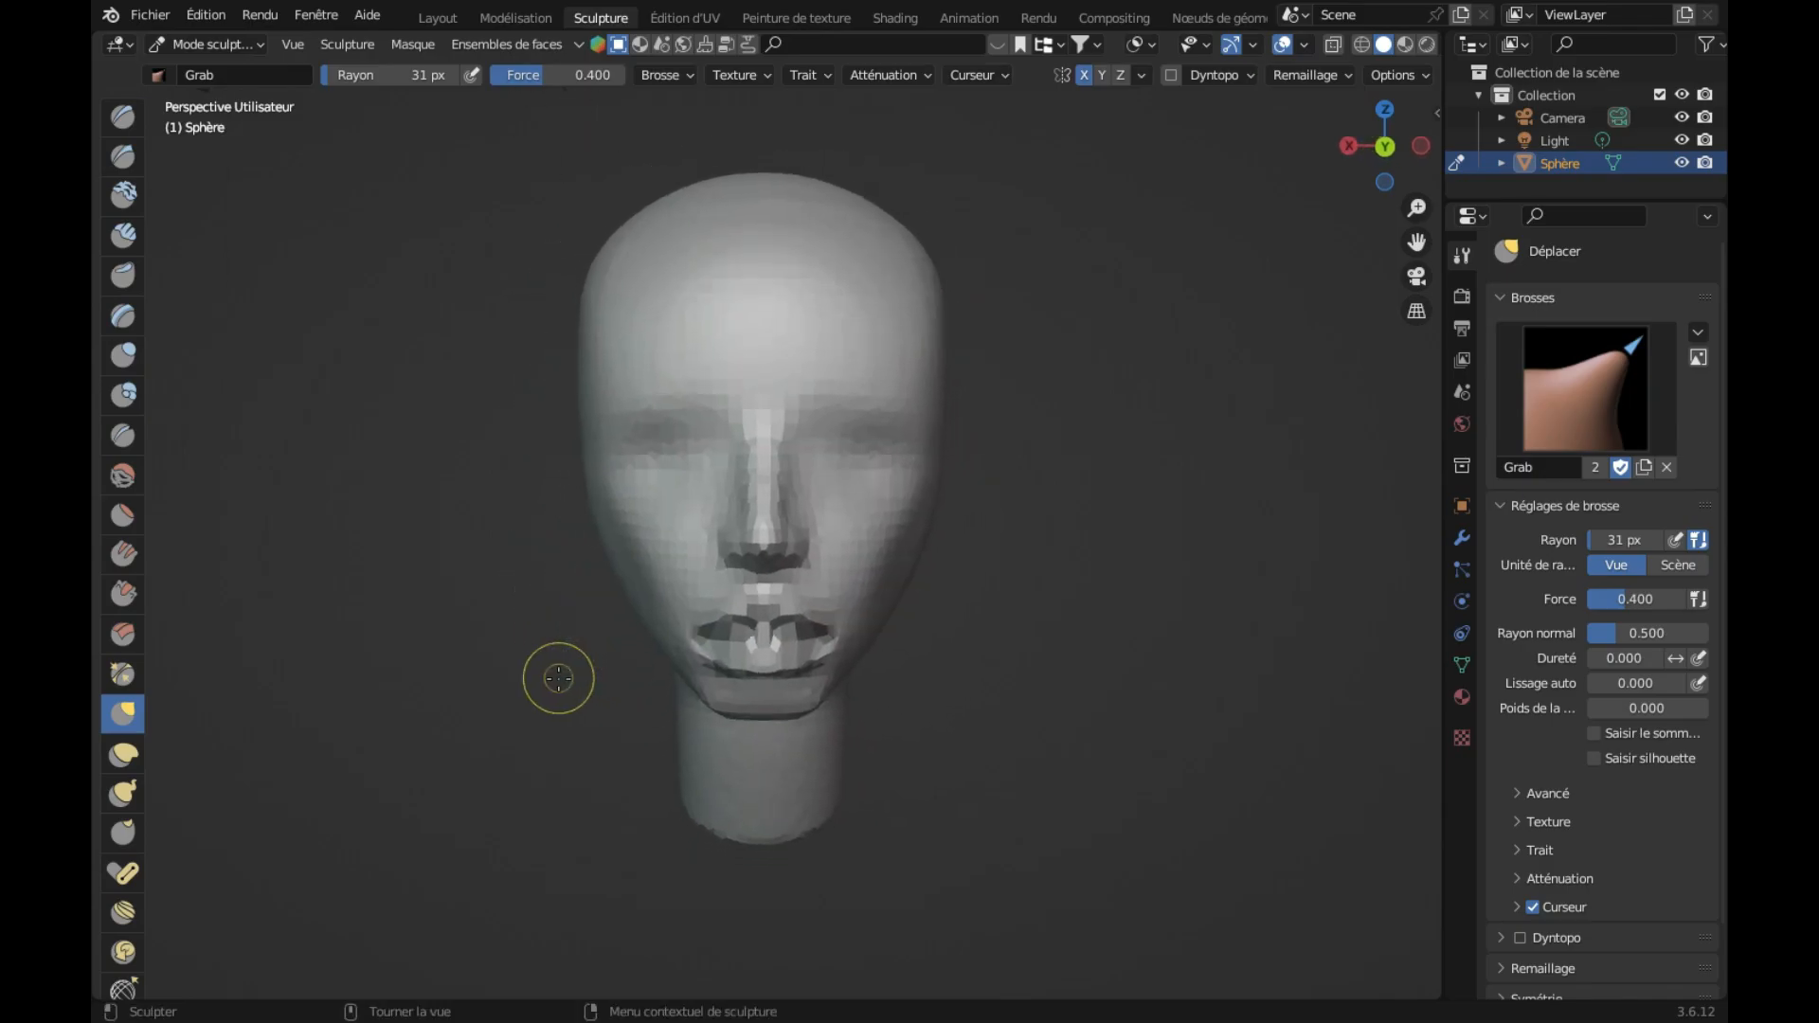
# Step: Set the remesh voxel size to 0.0200 m and voxel-remesh the head
pyautogui.scroll(-2, 558, 678)
pyautogui.hotkey('shift', 'r')
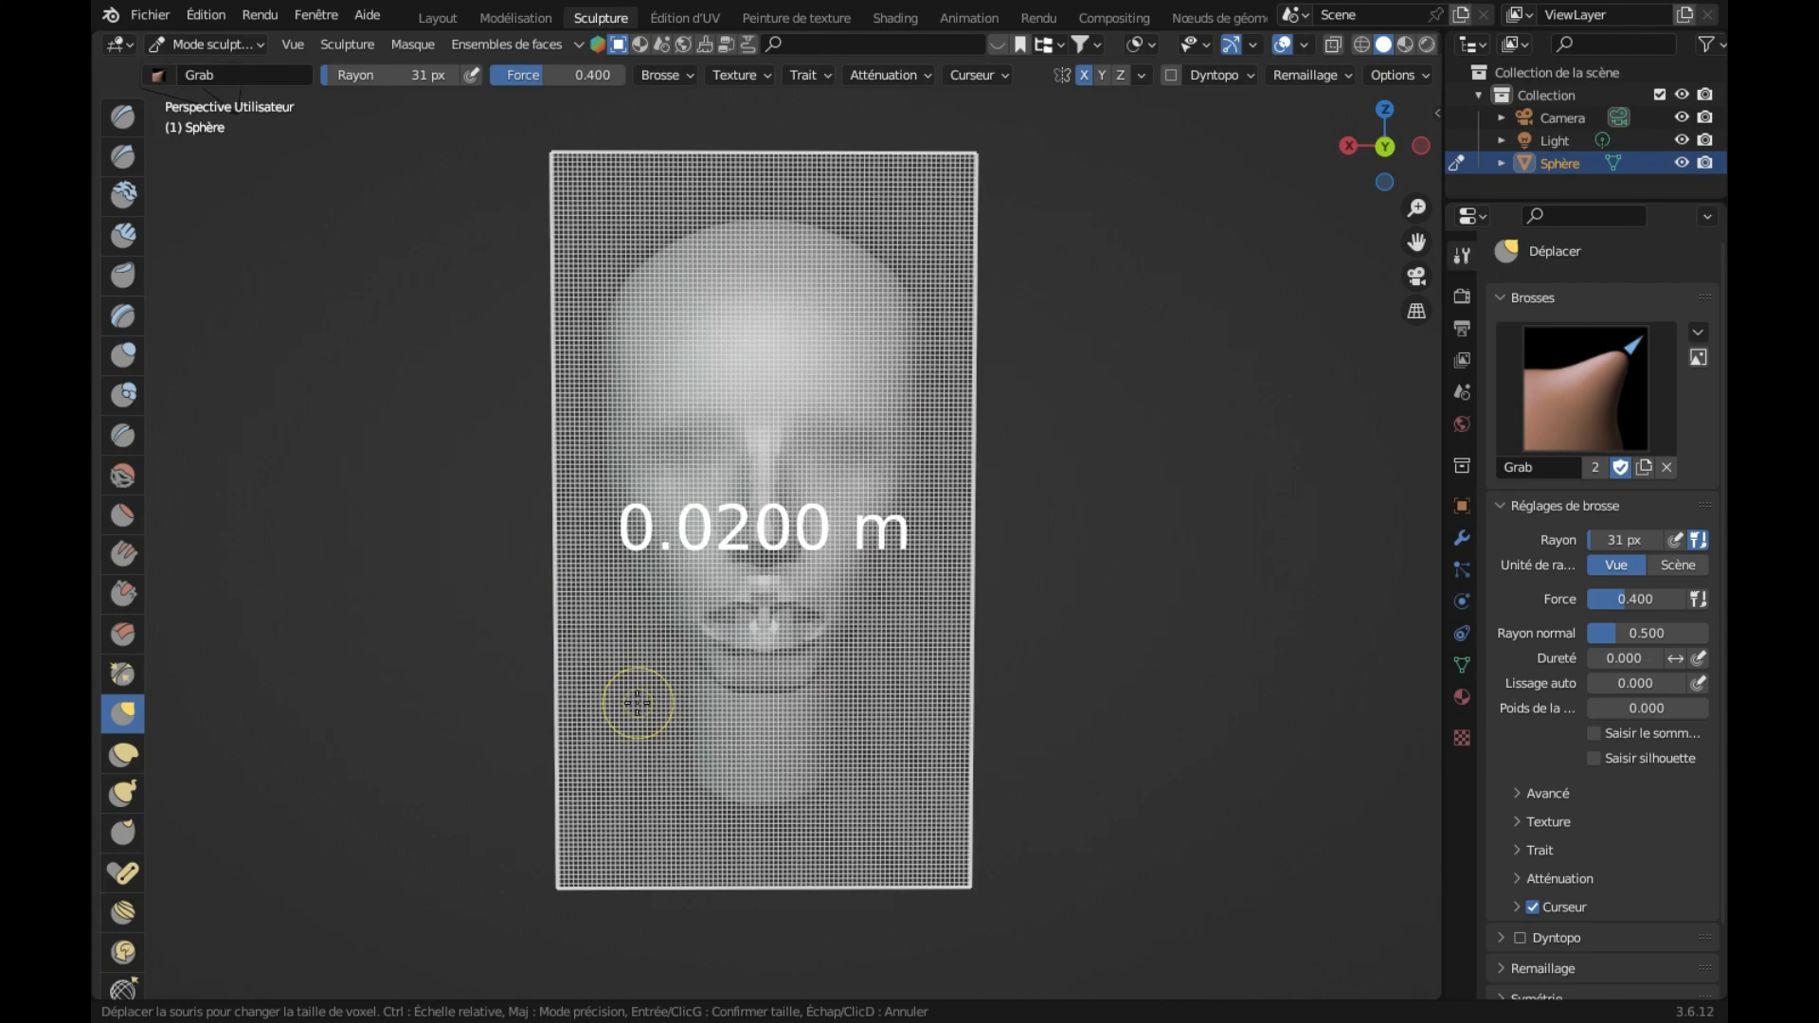
pyautogui.click(637, 703)
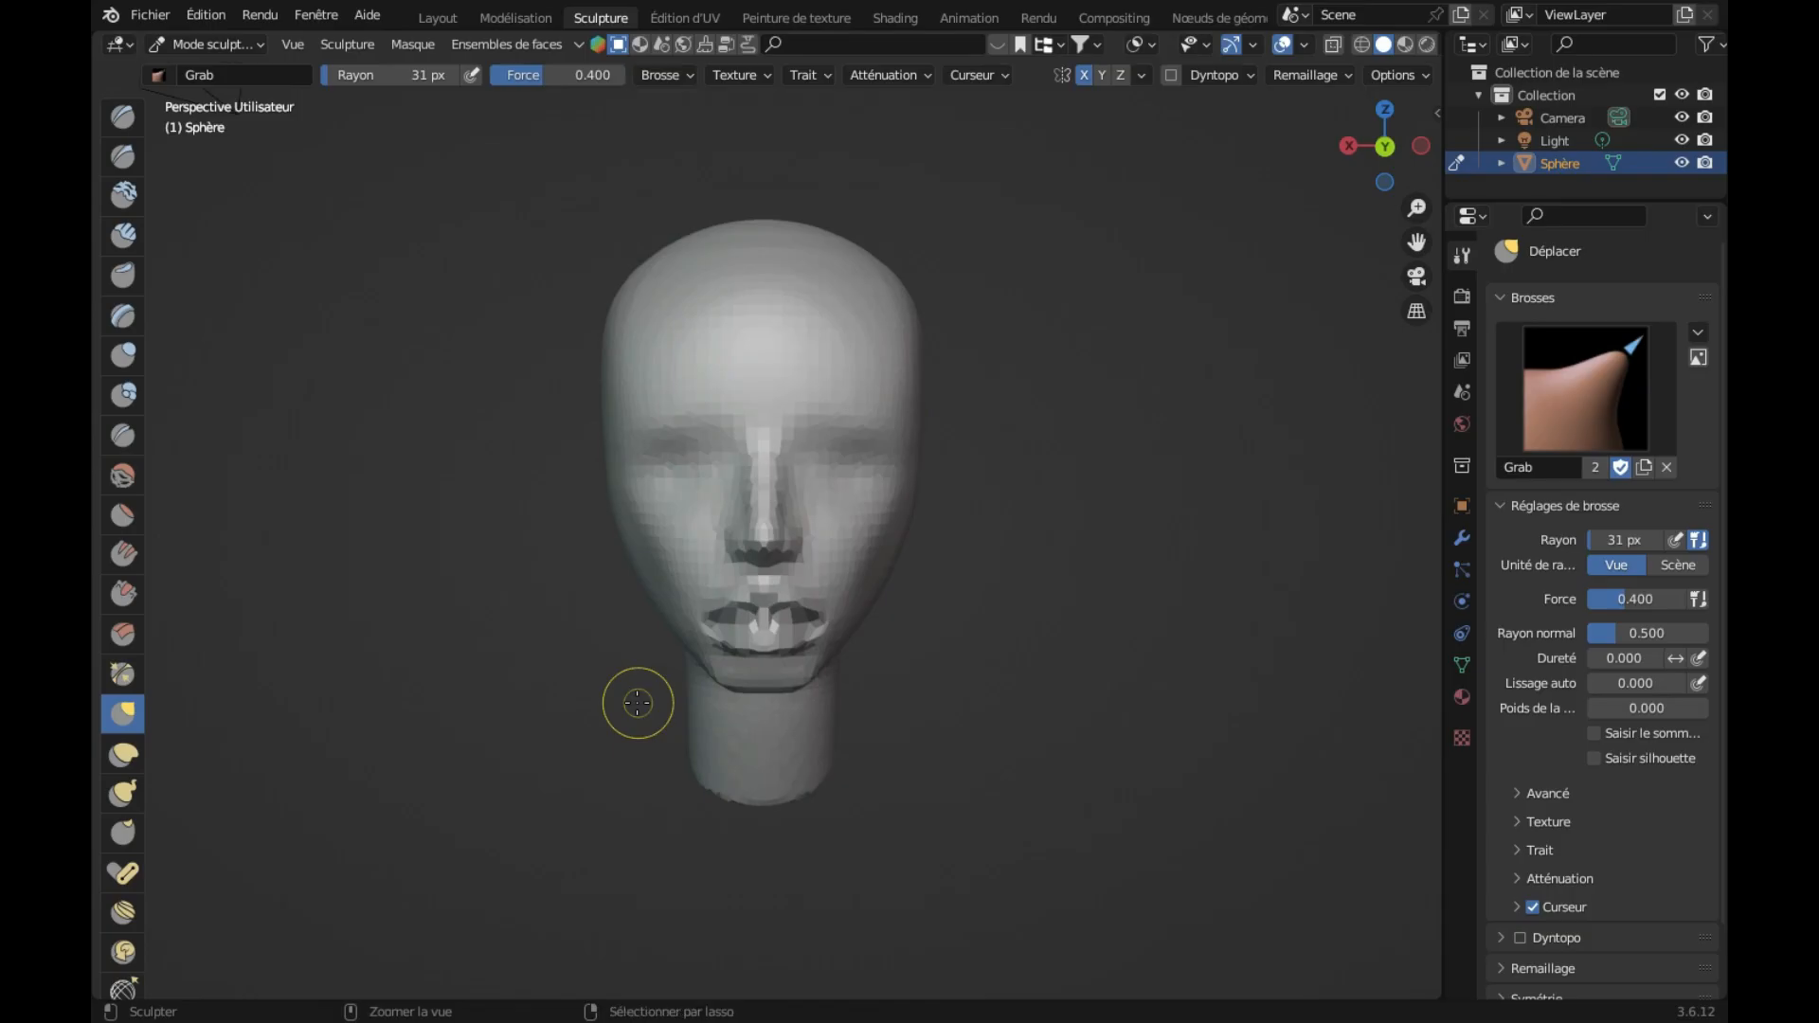
pyautogui.hotkey('ctrl', 'z')
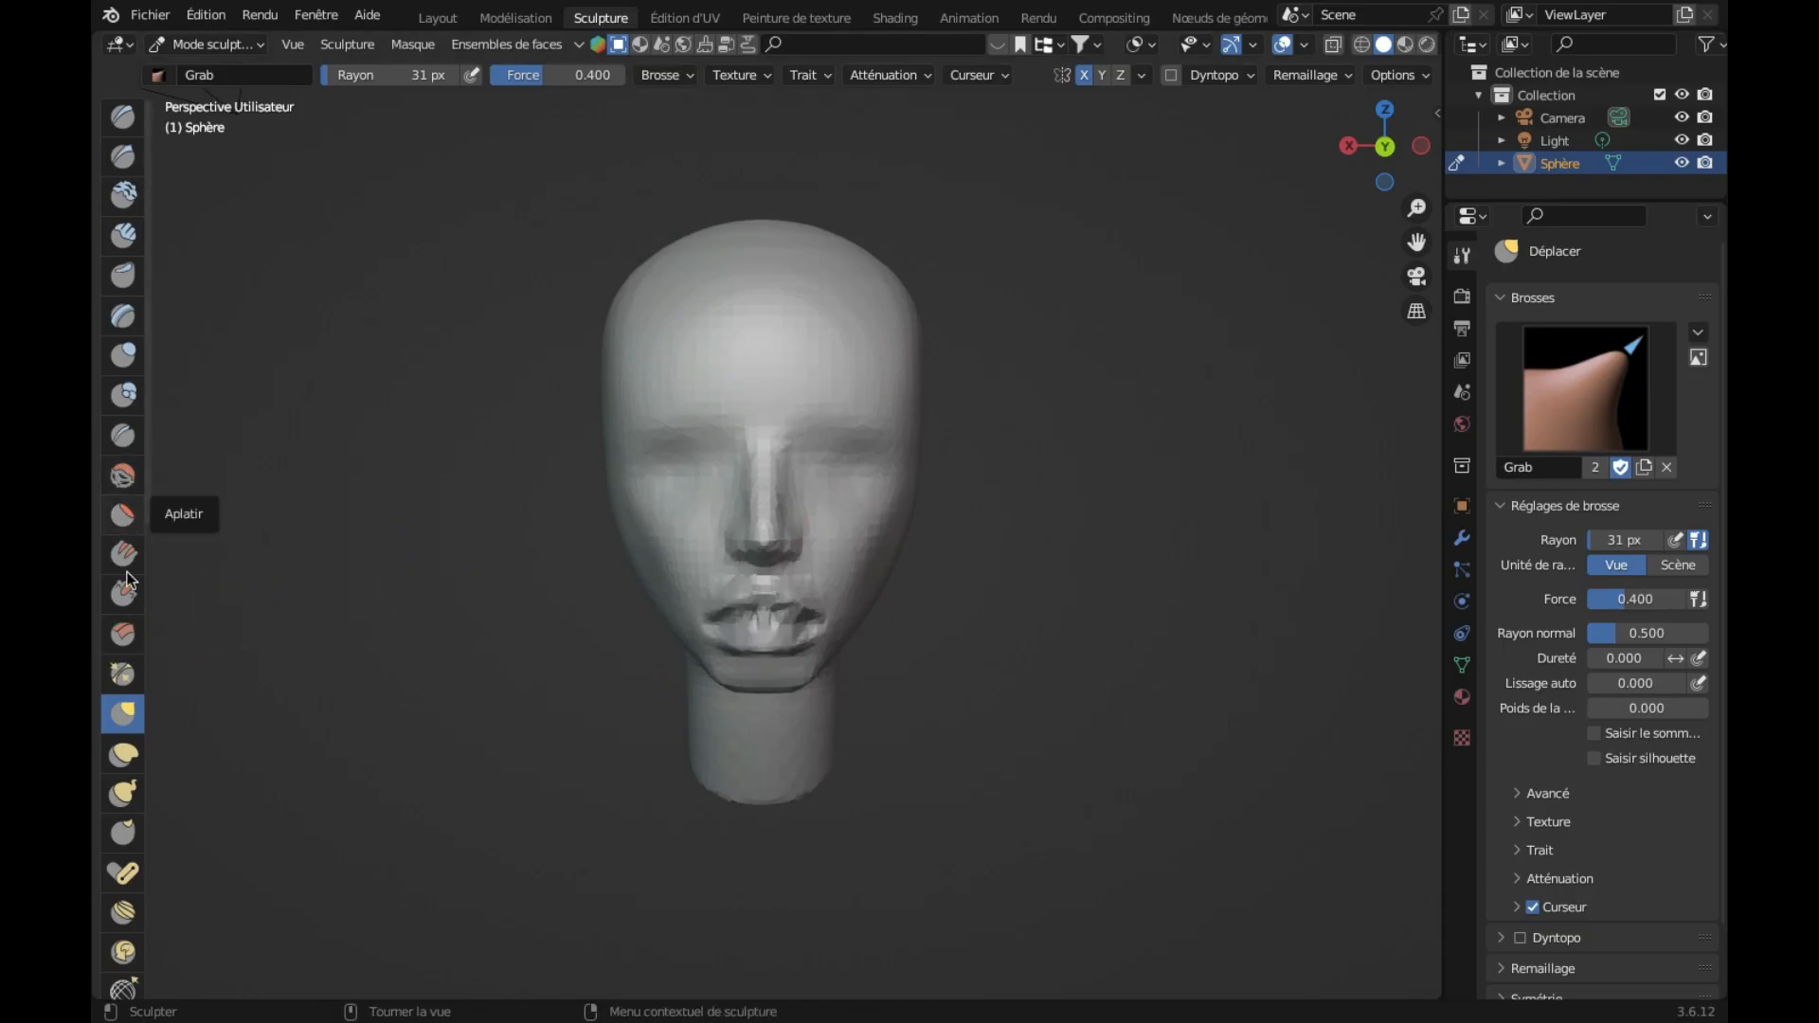
# Step: Carve the parting line between the lips with the Draw Sharp brush at a 23 px radius
pyautogui.click(122, 155)
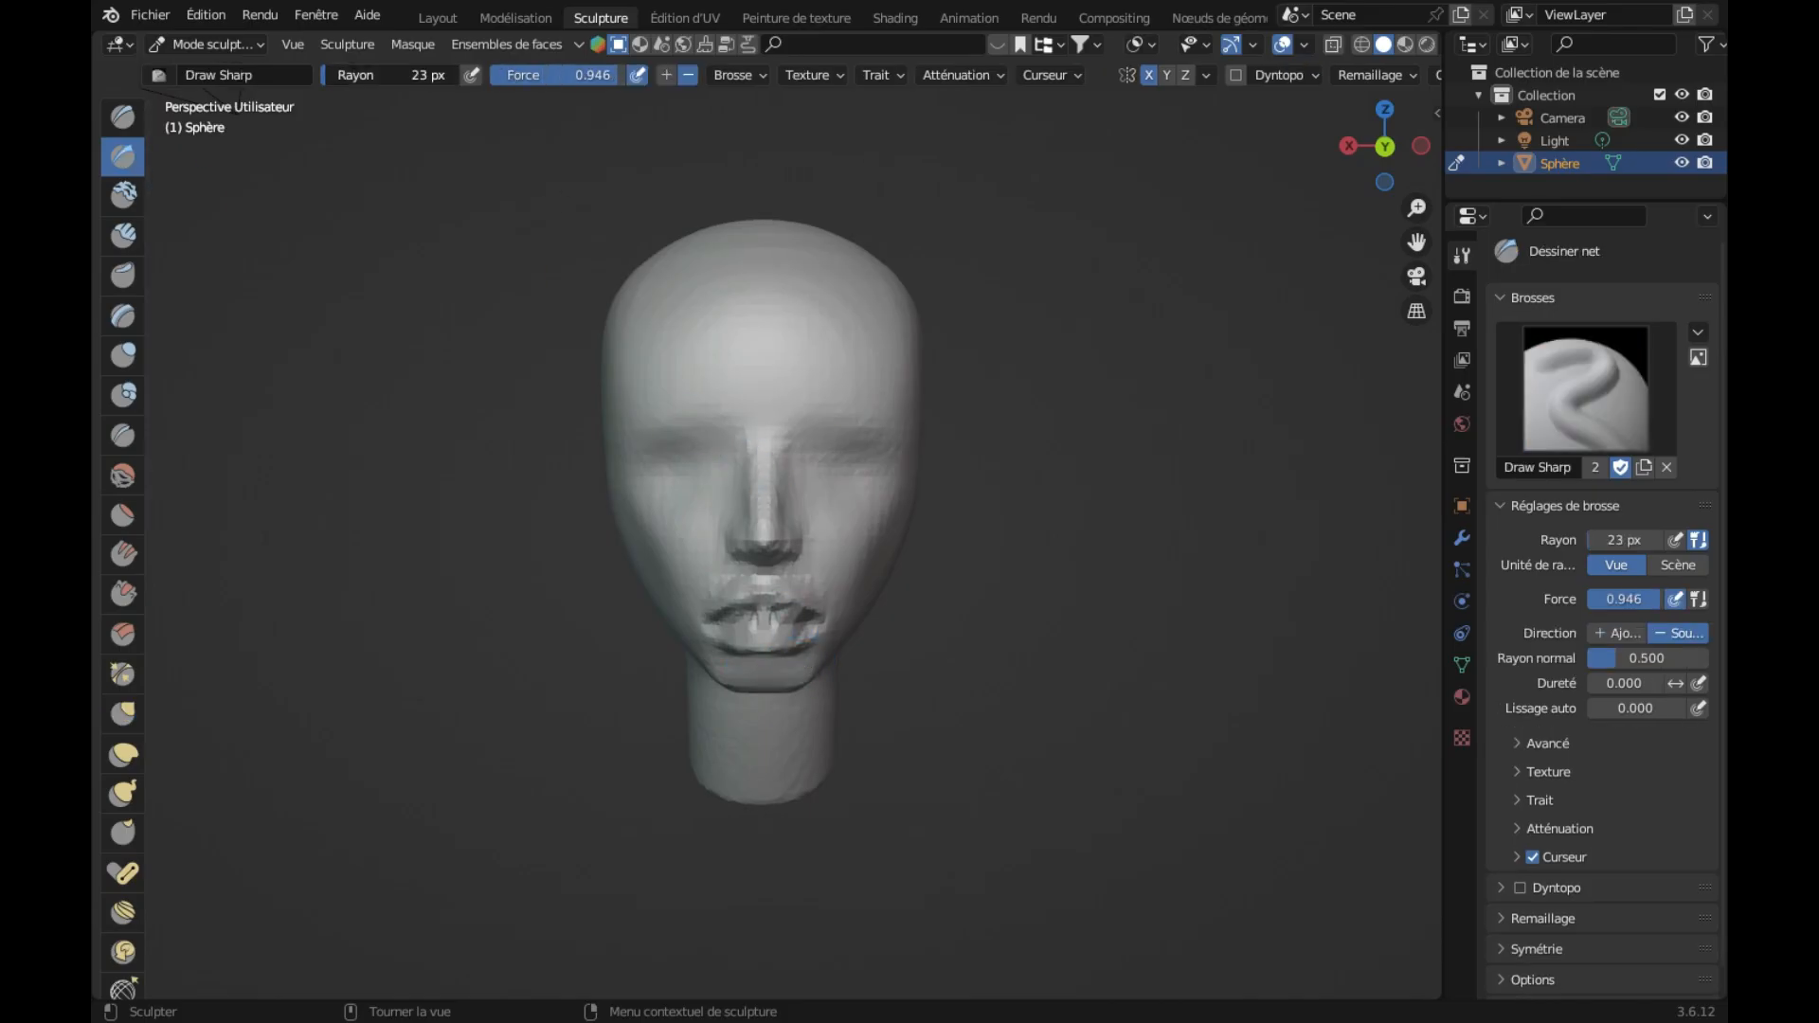
pyautogui.scroll(5, 609, 576)
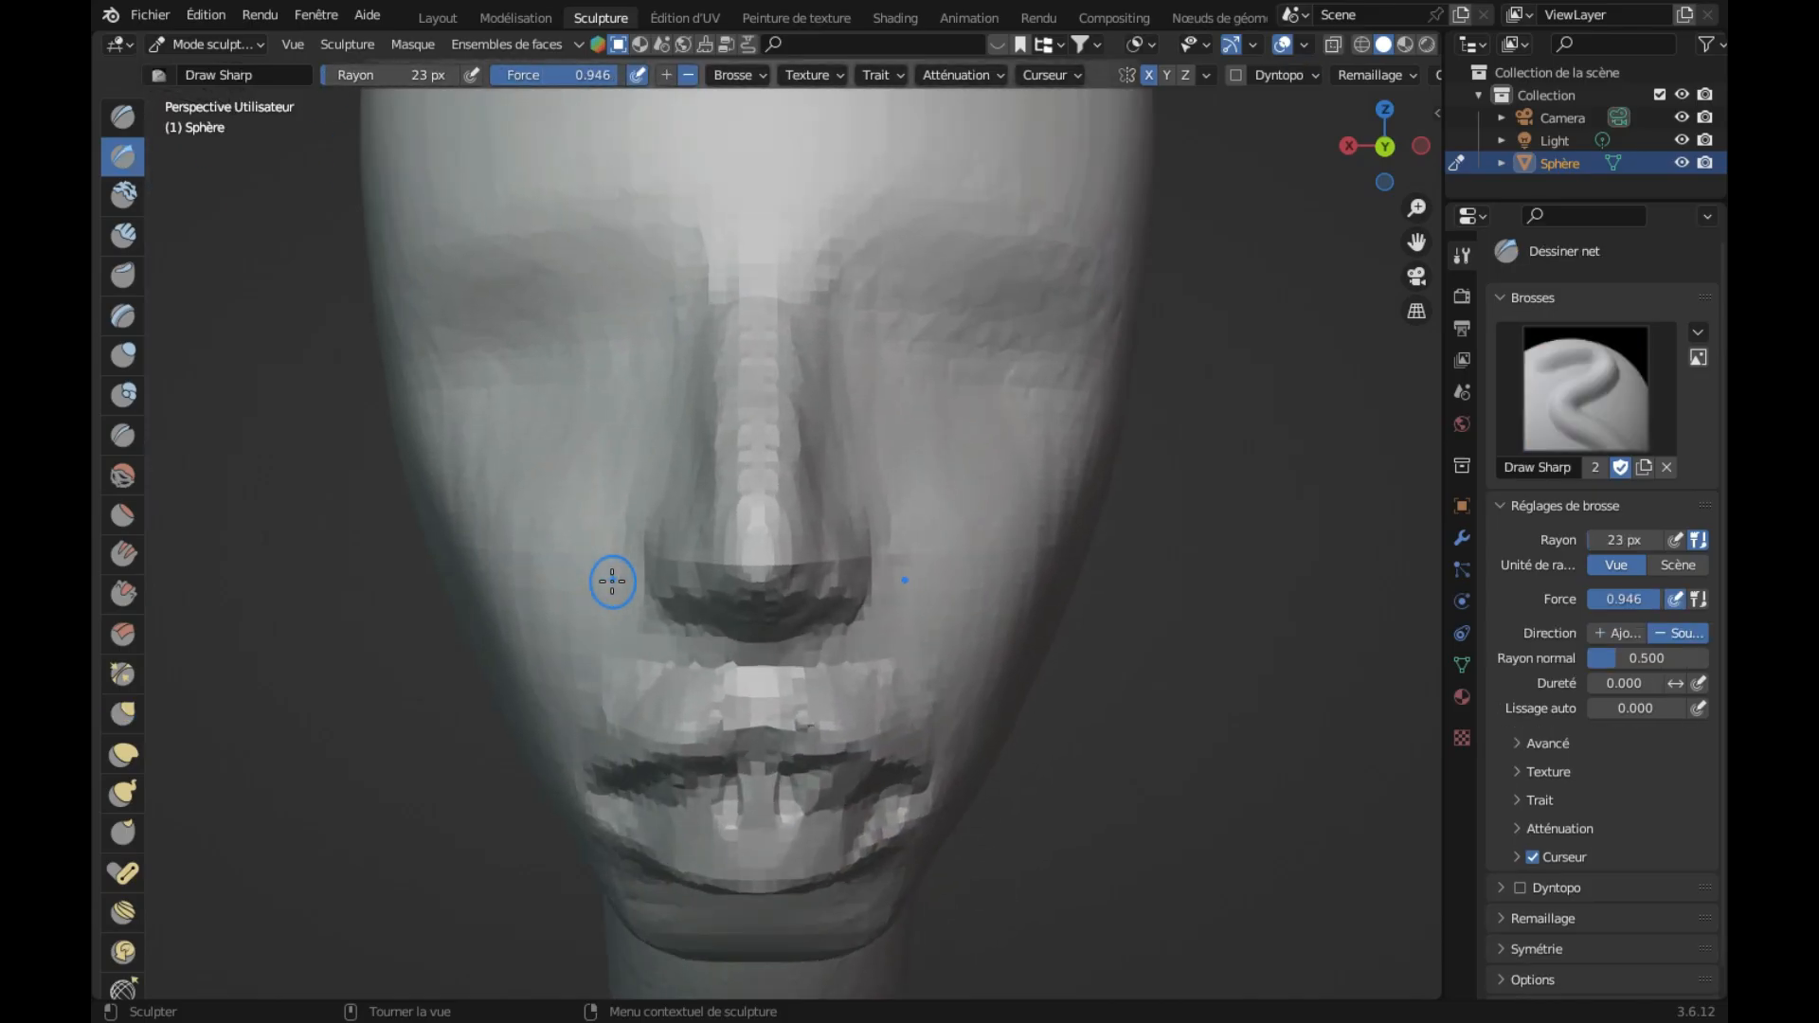
pyautogui.moveTo(612, 580); pyautogui.dragTo(612, 580, button='middle')
pyautogui.moveTo(743, 661); pyautogui.dragTo(744, 661, button='middle')
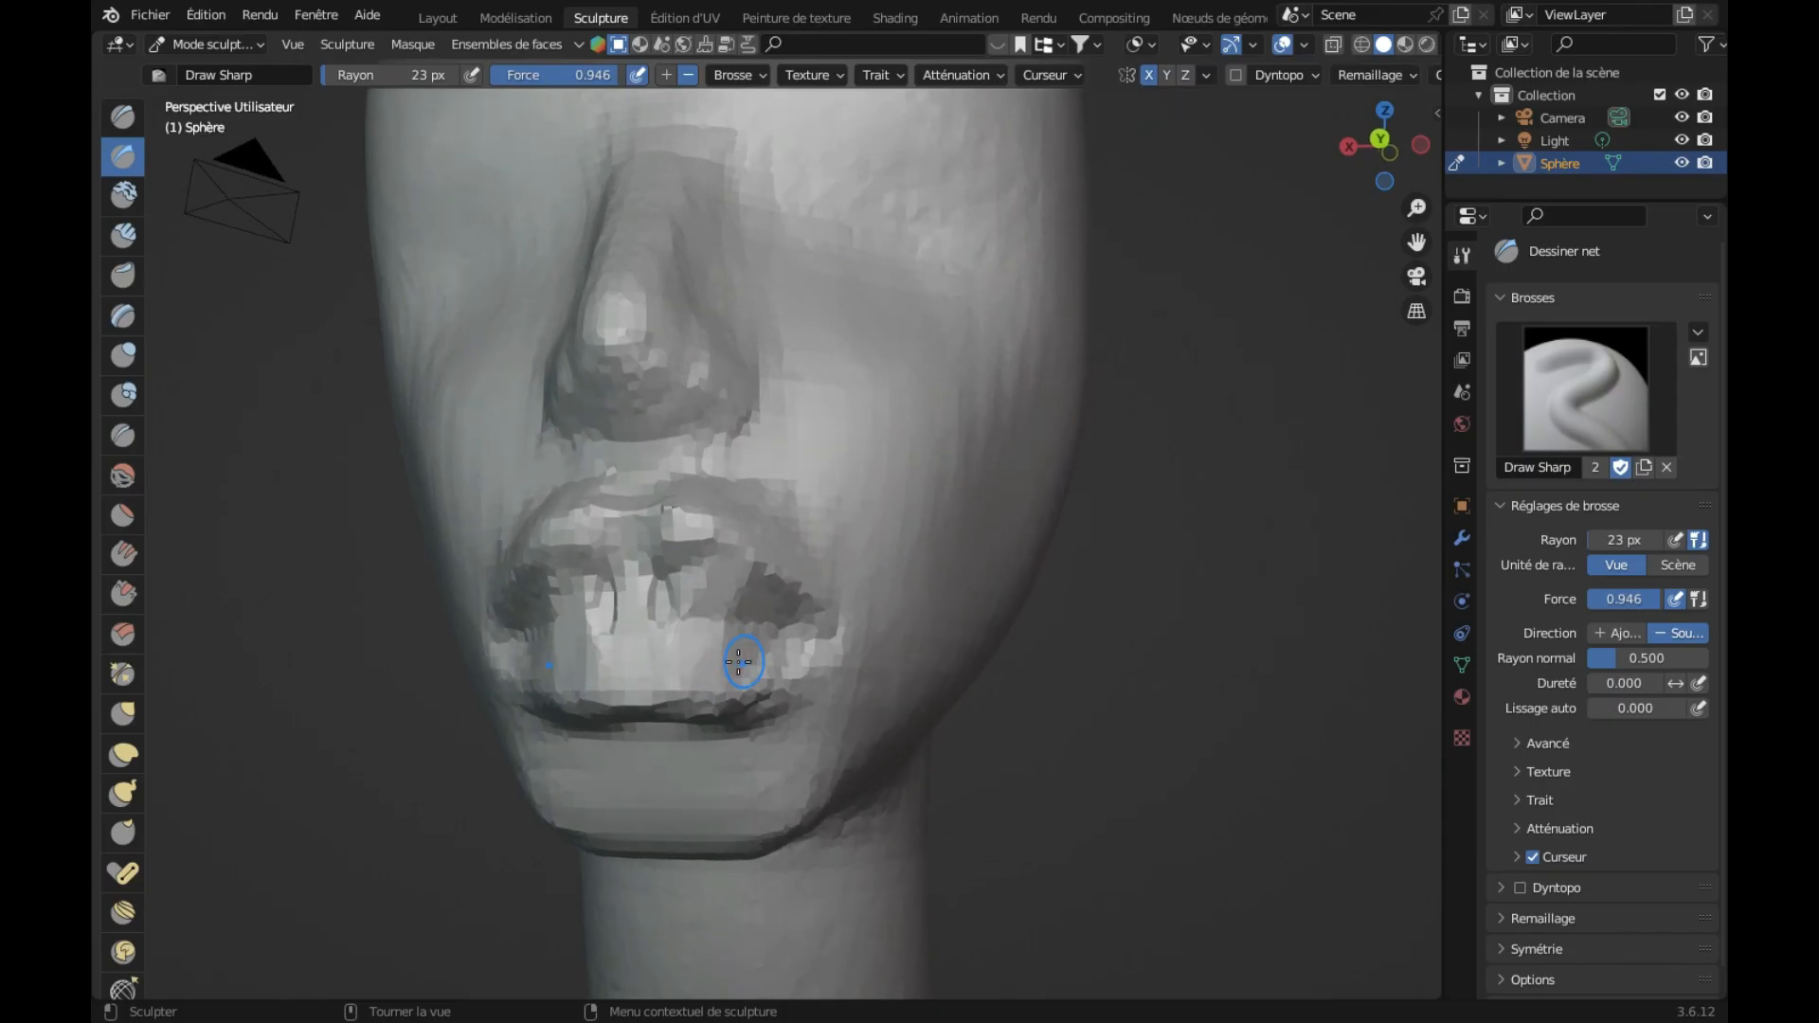
pyautogui.moveTo(540, 630)
pyautogui.mouseDown()
pyautogui.moveTo(519, 631)
pyautogui.moveTo(638, 614)
pyautogui.mouseUp()
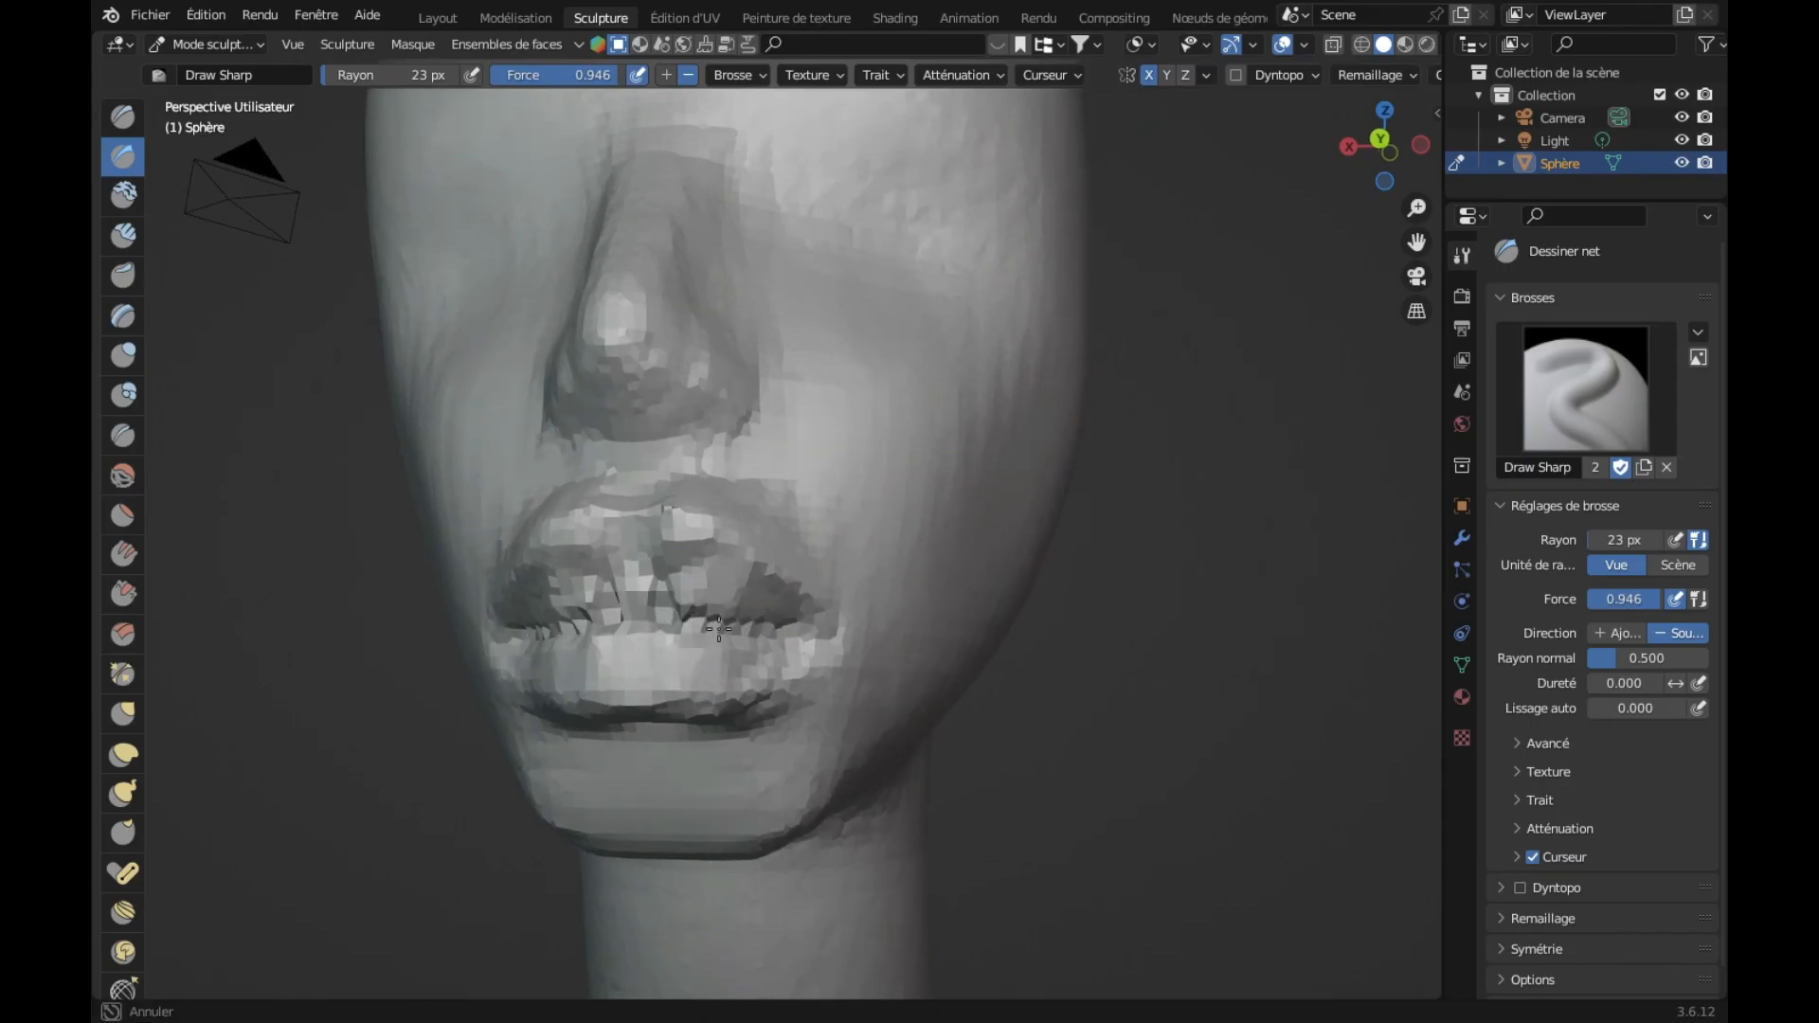
# Step: Deepen the parting line across the mouth's centre and toward both corners with the Draw Sharp brush
pyautogui.moveTo(766, 634); pyautogui.dragTo(747, 633, button='middle')
pyautogui.moveTo(657, 631)
pyautogui.mouseDown()
pyautogui.moveTo(628, 626)
pyautogui.moveTo(699, 622)
pyautogui.mouseUp()
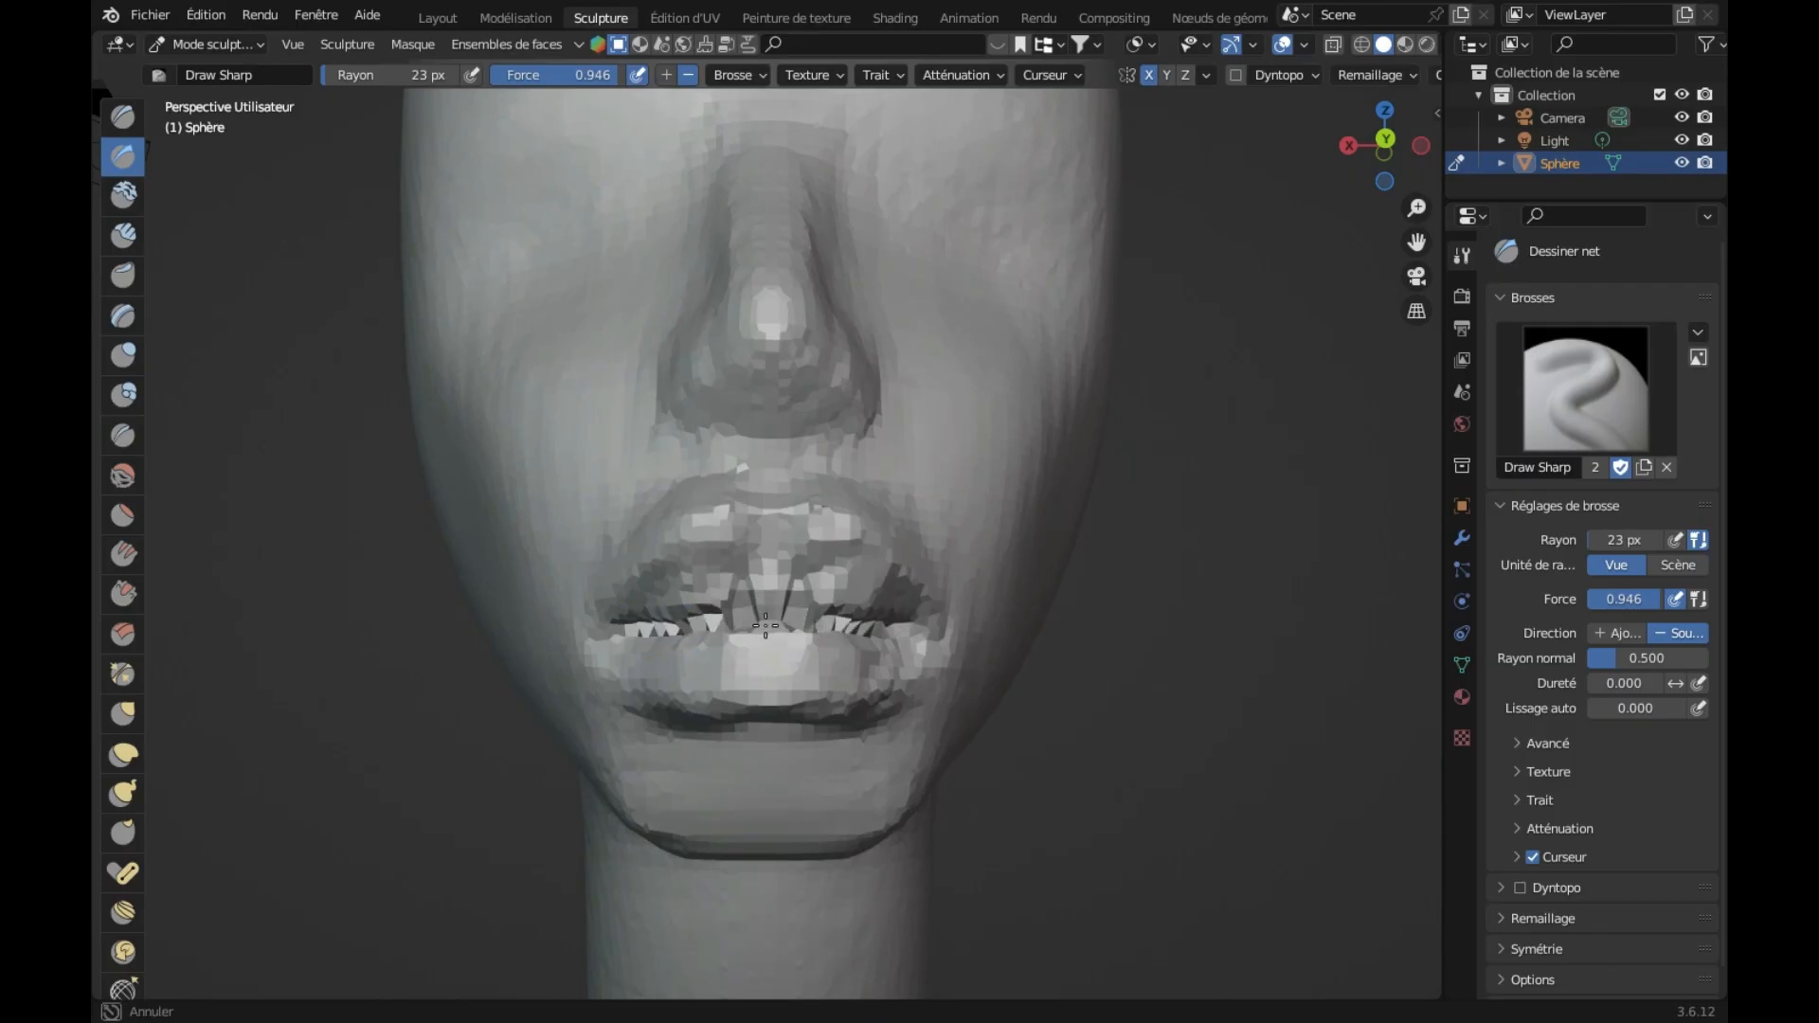
pyautogui.moveTo(878, 625); pyautogui.dragTo(909, 639)
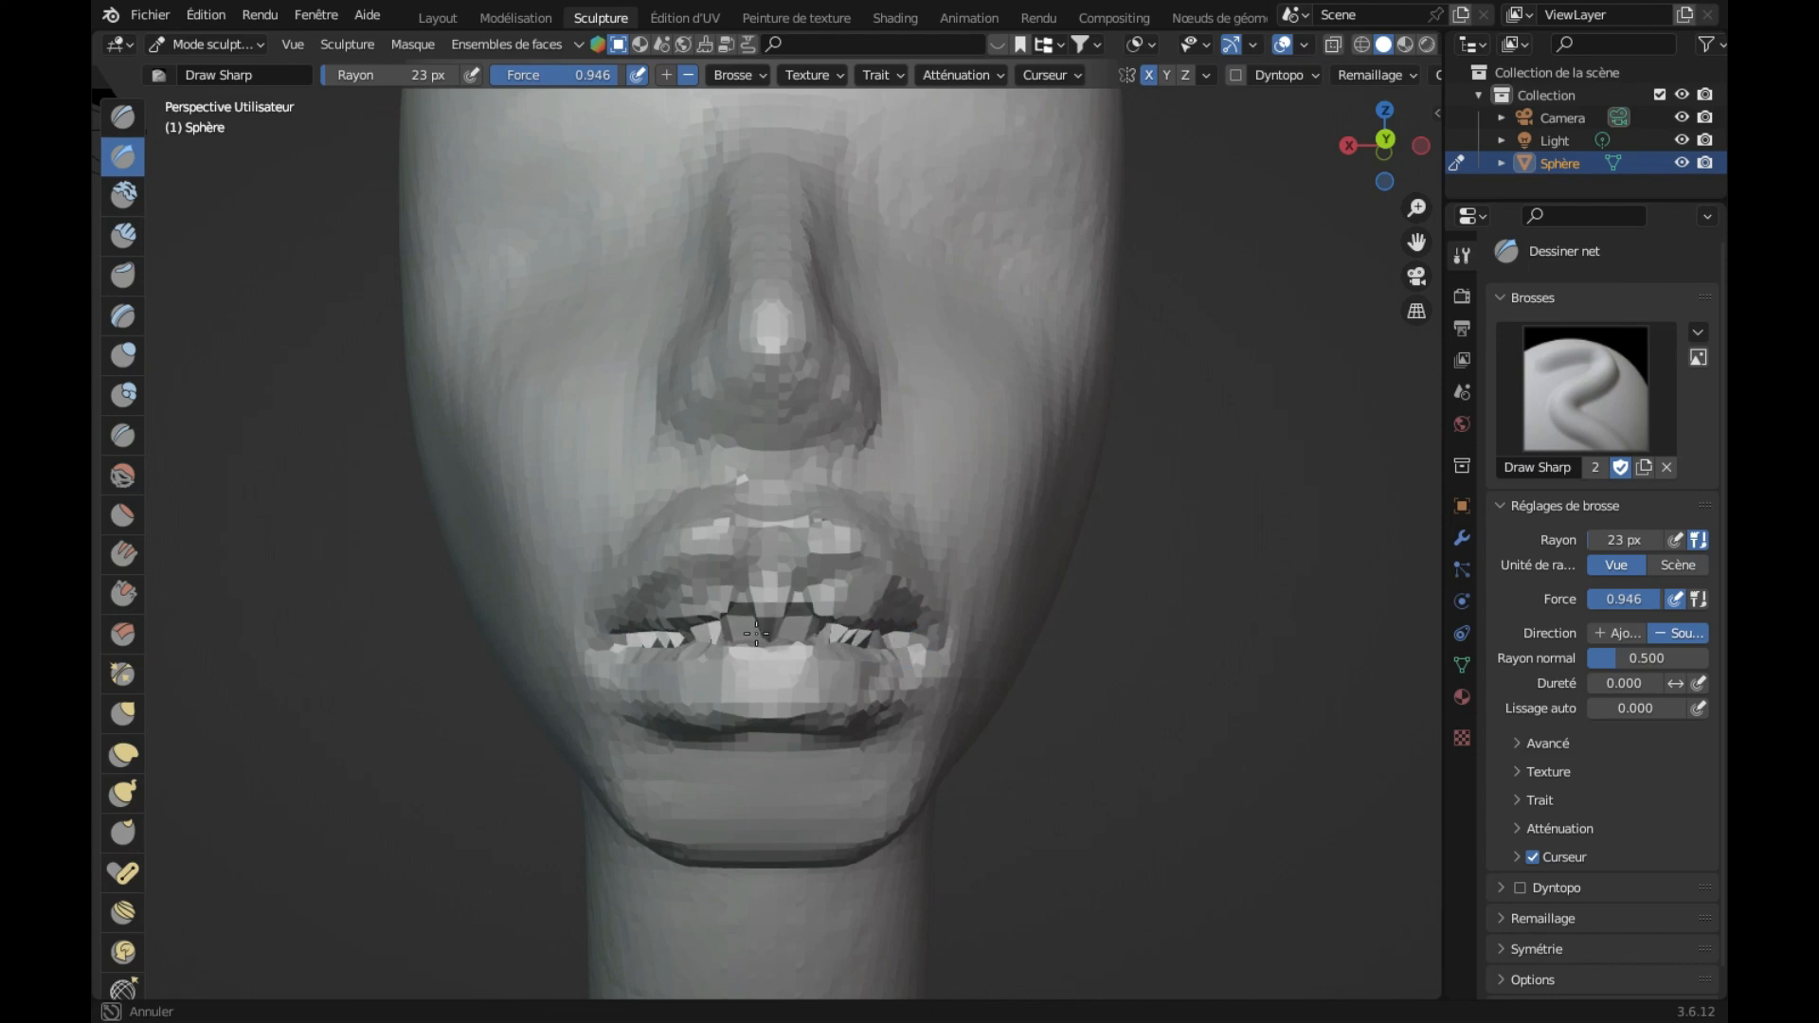
pyautogui.moveTo(649, 644); pyautogui.dragTo(799, 627)
# Step: Soften the upper lip's surface with the Smooth brush at a 47 px radius
pyautogui.moveTo(814, 626); pyautogui.dragTo(312, 432, button='middle')
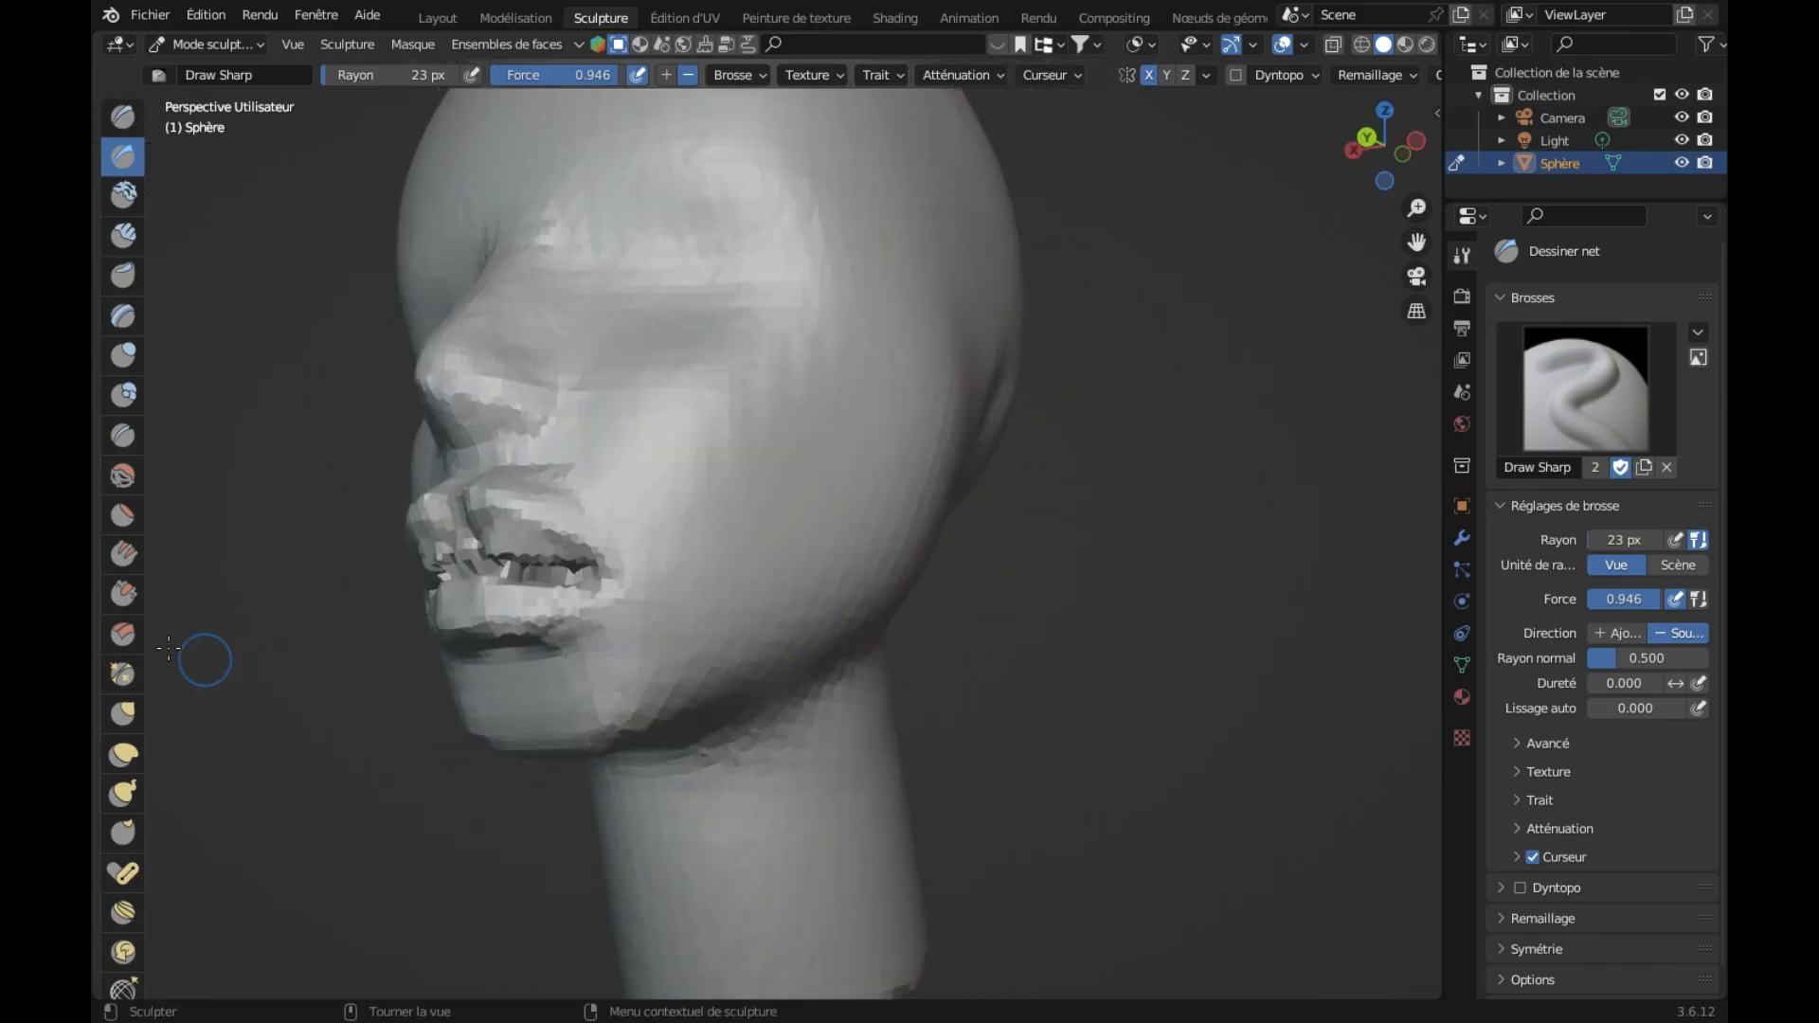
pyautogui.click(122, 474)
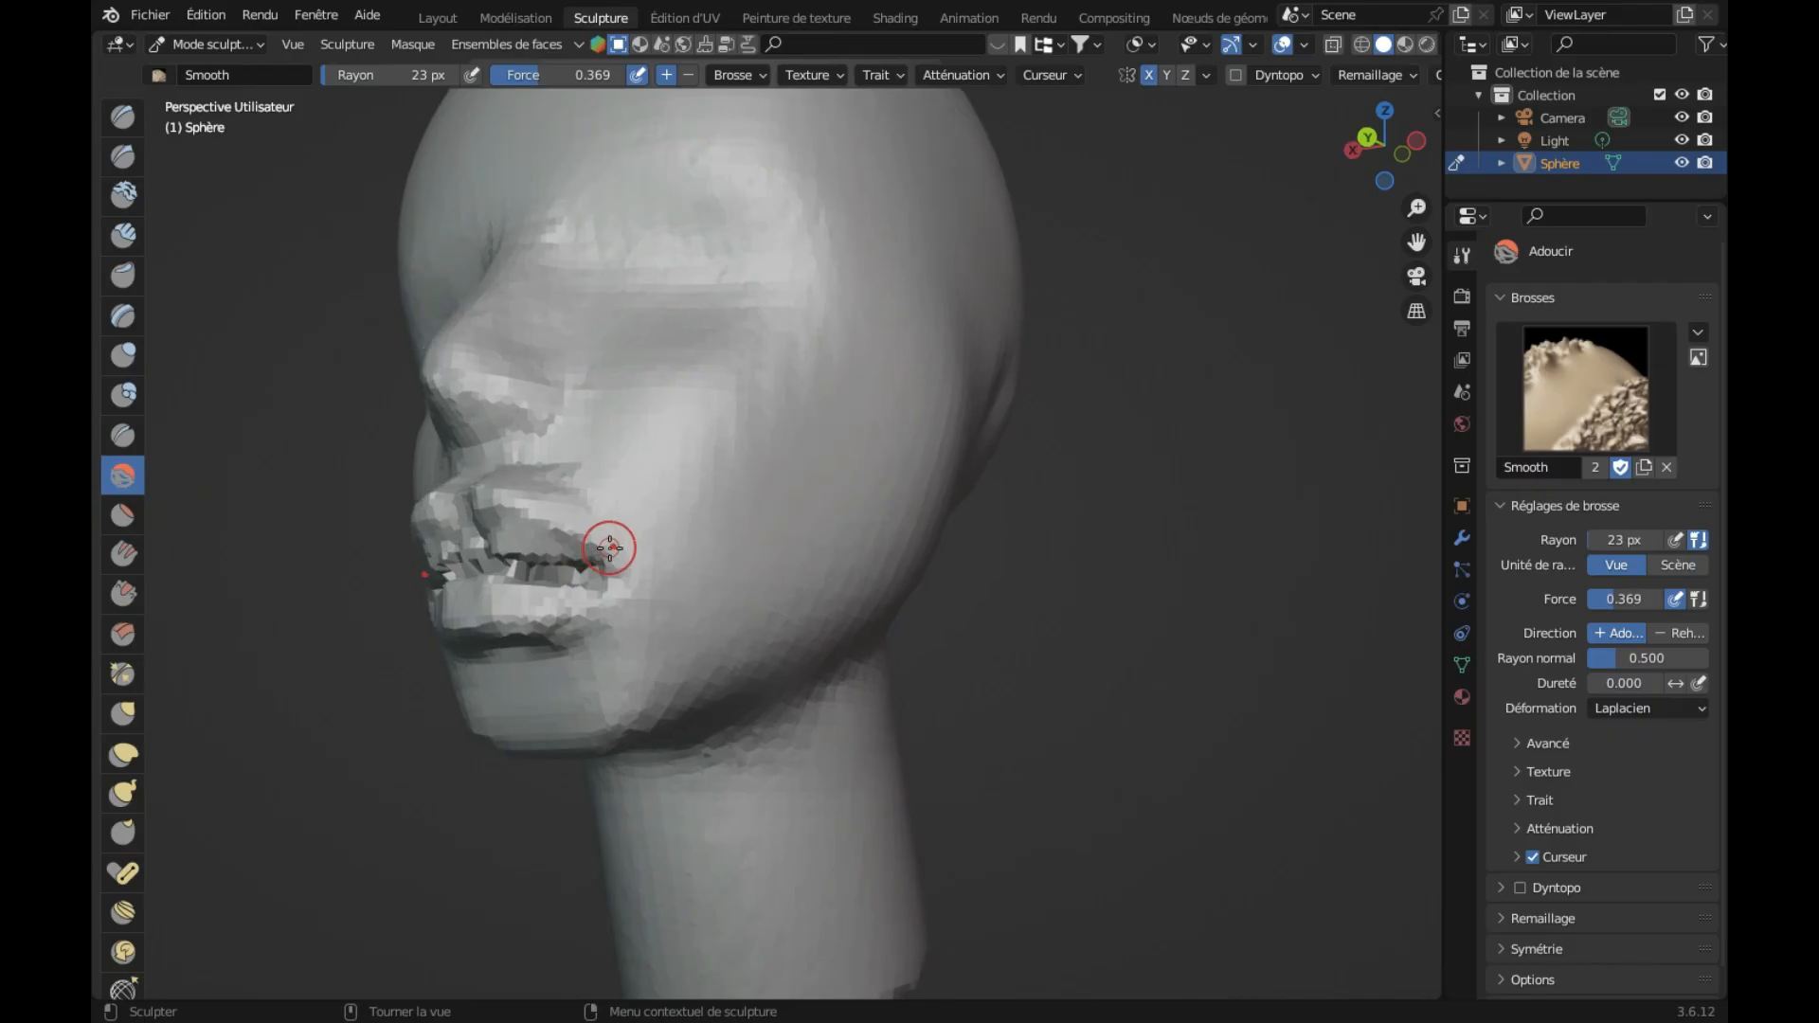
pyautogui.moveTo(610, 548); pyautogui.dragTo(604, 546, button='middle')
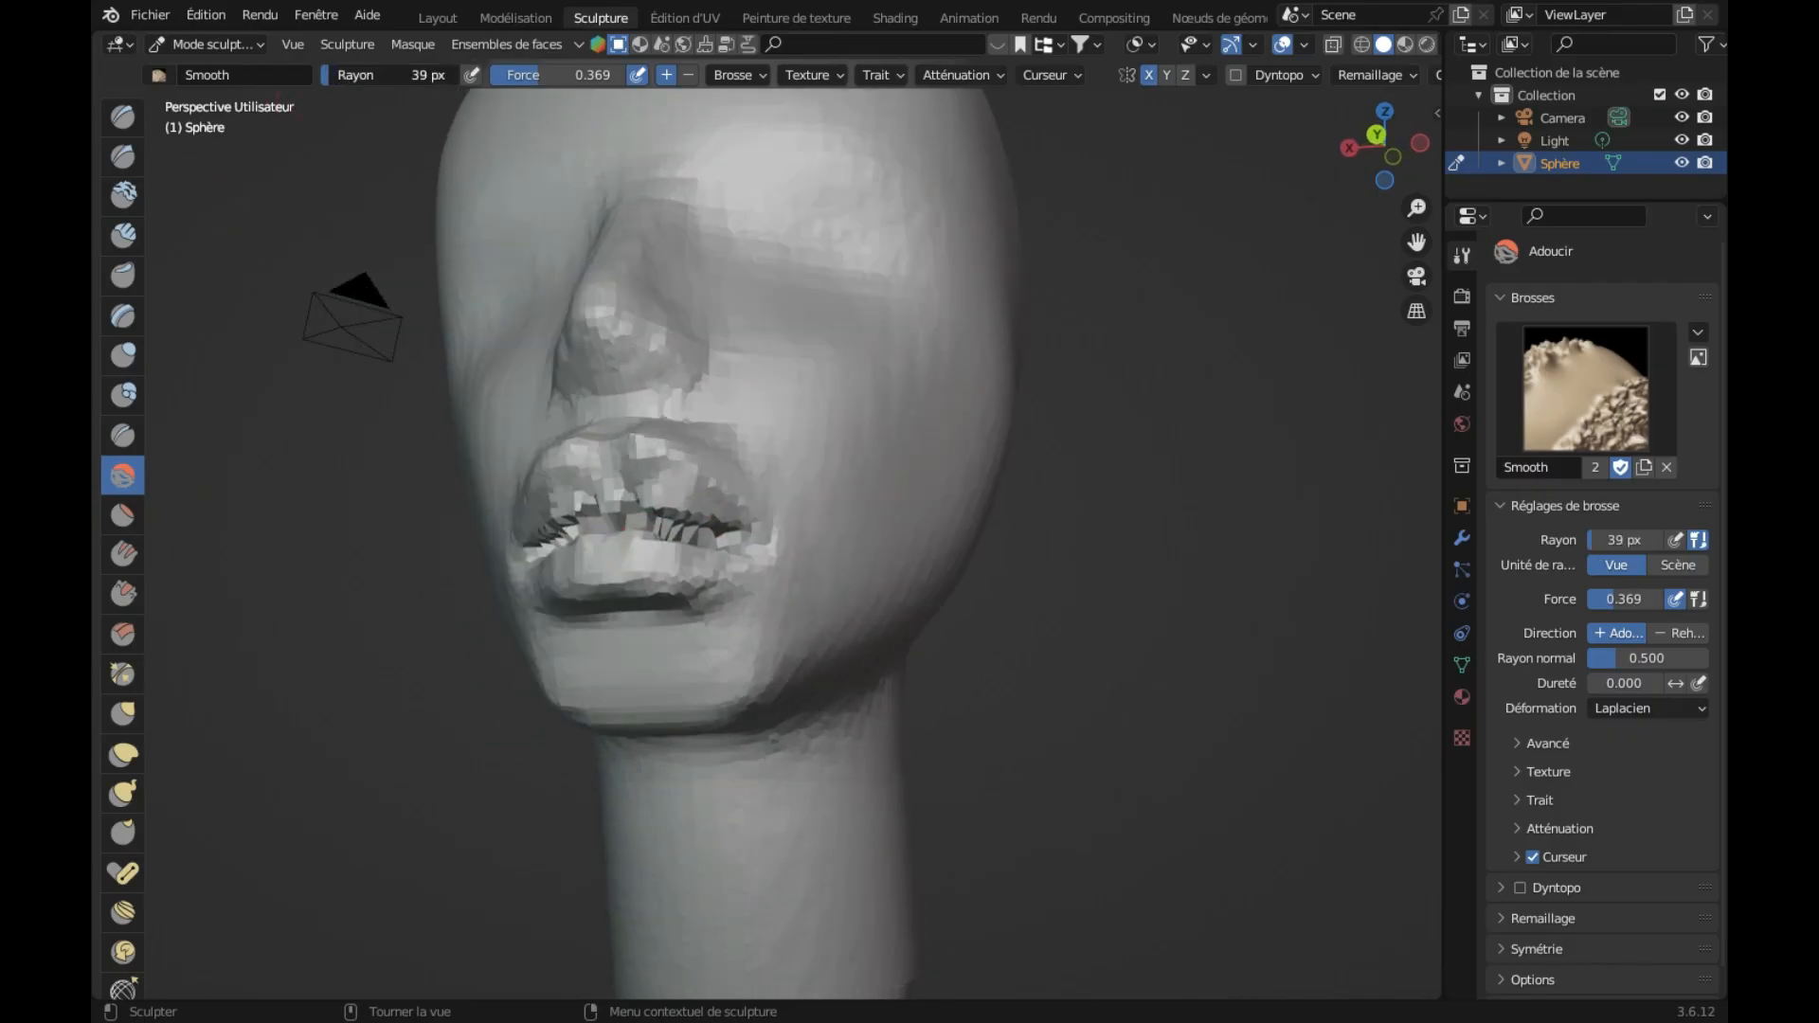
pyautogui.press('f')
pyautogui.moveTo(636, 496); pyautogui.dragTo(618, 481)
pyautogui.moveTo(617, 480); pyautogui.dragTo(646, 481)
pyautogui.moveTo(645, 481); pyautogui.dragTo(710, 490)
# Step: Smooth the lower lip and the area just above the upper lip
pyautogui.hscroll(-5, 716, 497)
pyautogui.scroll(5, 718, 501)
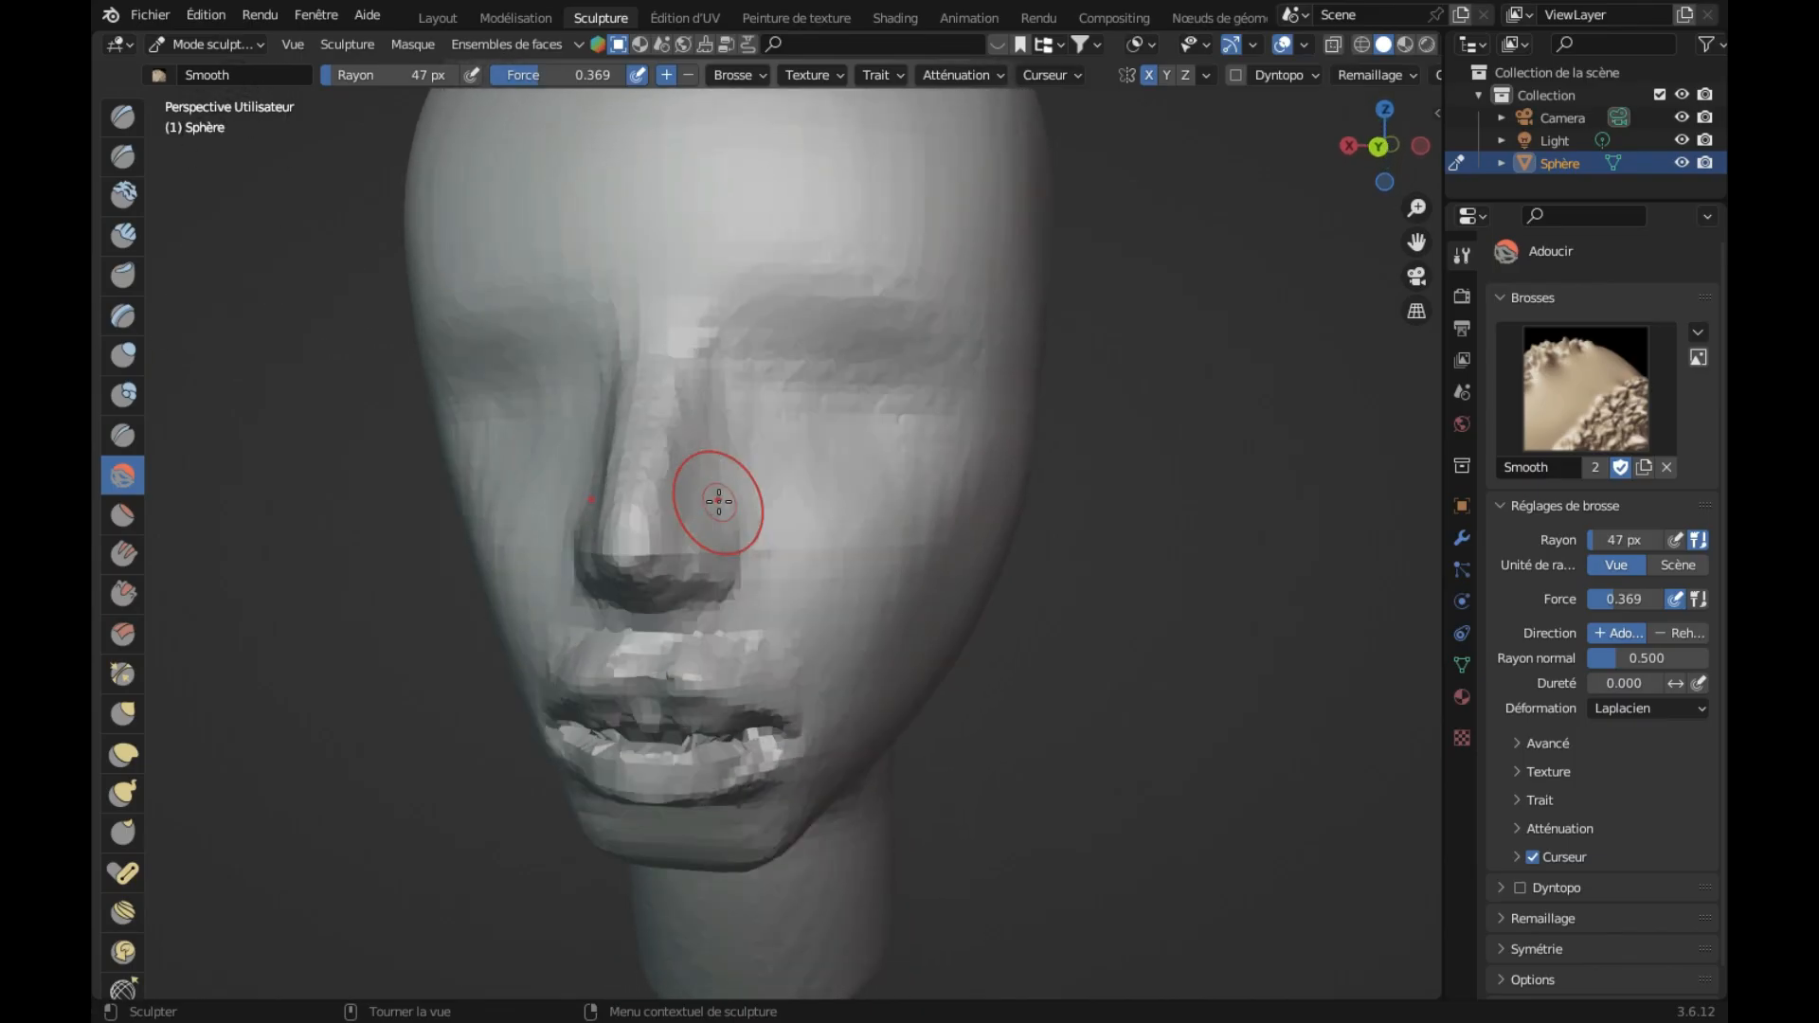
pyautogui.scroll(7, 719, 501)
pyautogui.moveTo(766, 845)
pyautogui.mouseDown()
pyautogui.moveTo(824, 872)
pyautogui.moveTo(766, 925)
pyautogui.moveTo(755, 901)
pyautogui.moveTo(699, 912)
pyautogui.moveTo(639, 868)
pyautogui.moveTo(776, 898)
pyautogui.moveTo(824, 887)
pyautogui.mouseUp()
pyautogui.moveTo(878, 861); pyautogui.dragTo(833, 771, button='middle')
pyautogui.moveTo(745, 687)
pyautogui.mouseDown()
pyautogui.moveTo(670, 669)
pyautogui.moveTo(749, 678)
pyautogui.mouseUp()
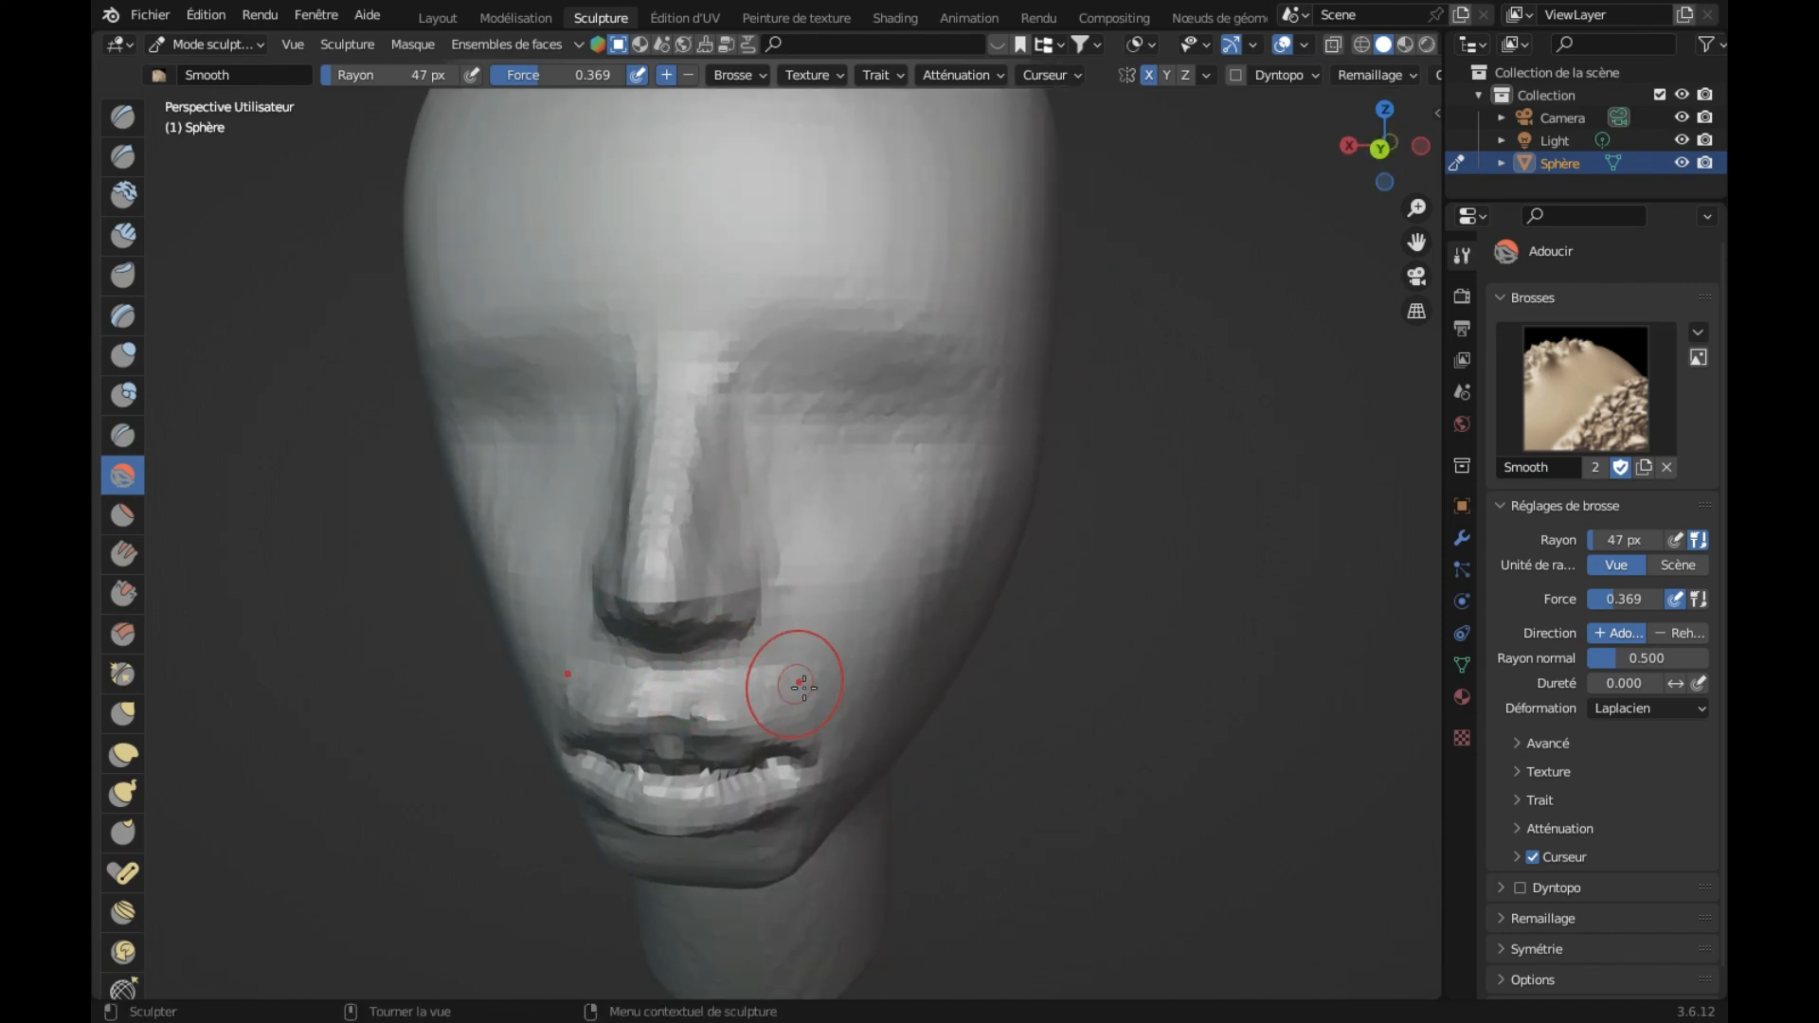
# Step: Smooth the jagged mesh along the mouth opening between the lips
pyautogui.moveTo(811, 691); pyautogui.dragTo(762, 665, button='middle')
pyautogui.moveTo(762, 665); pyautogui.dragTo(748, 652)
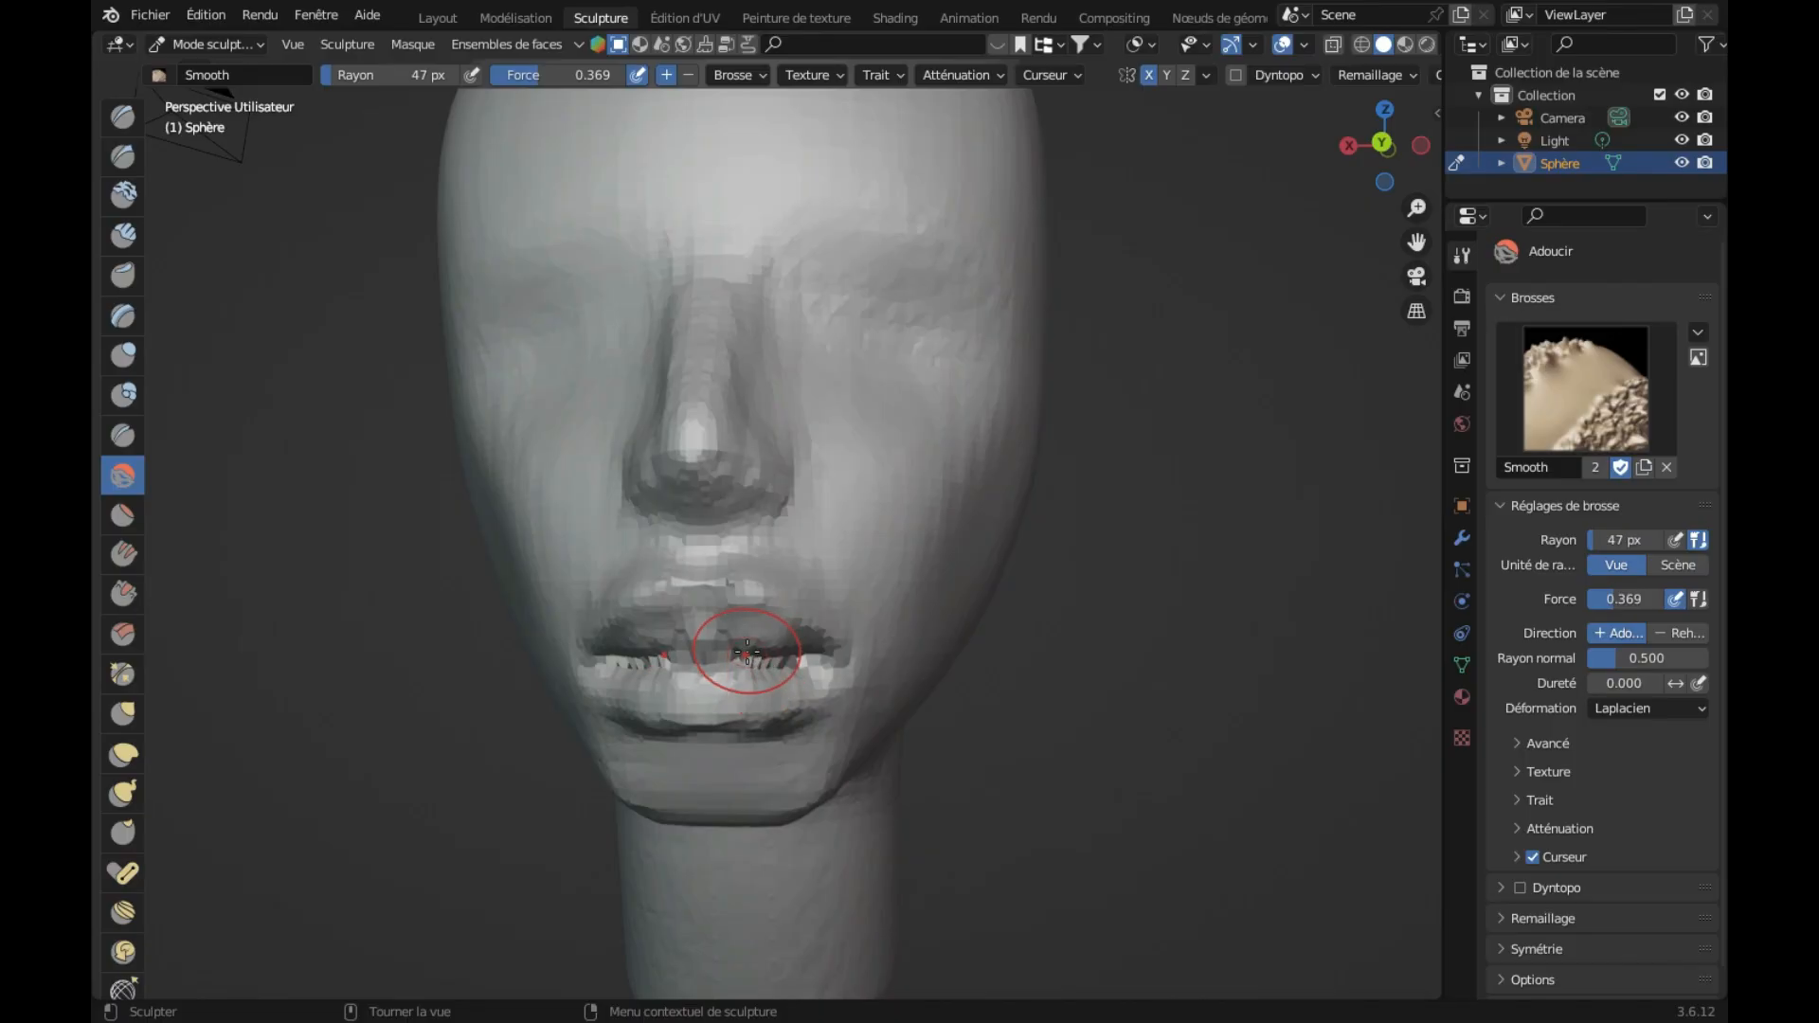
pyautogui.moveTo(767, 652); pyautogui.dragTo(772, 648, button='middle')
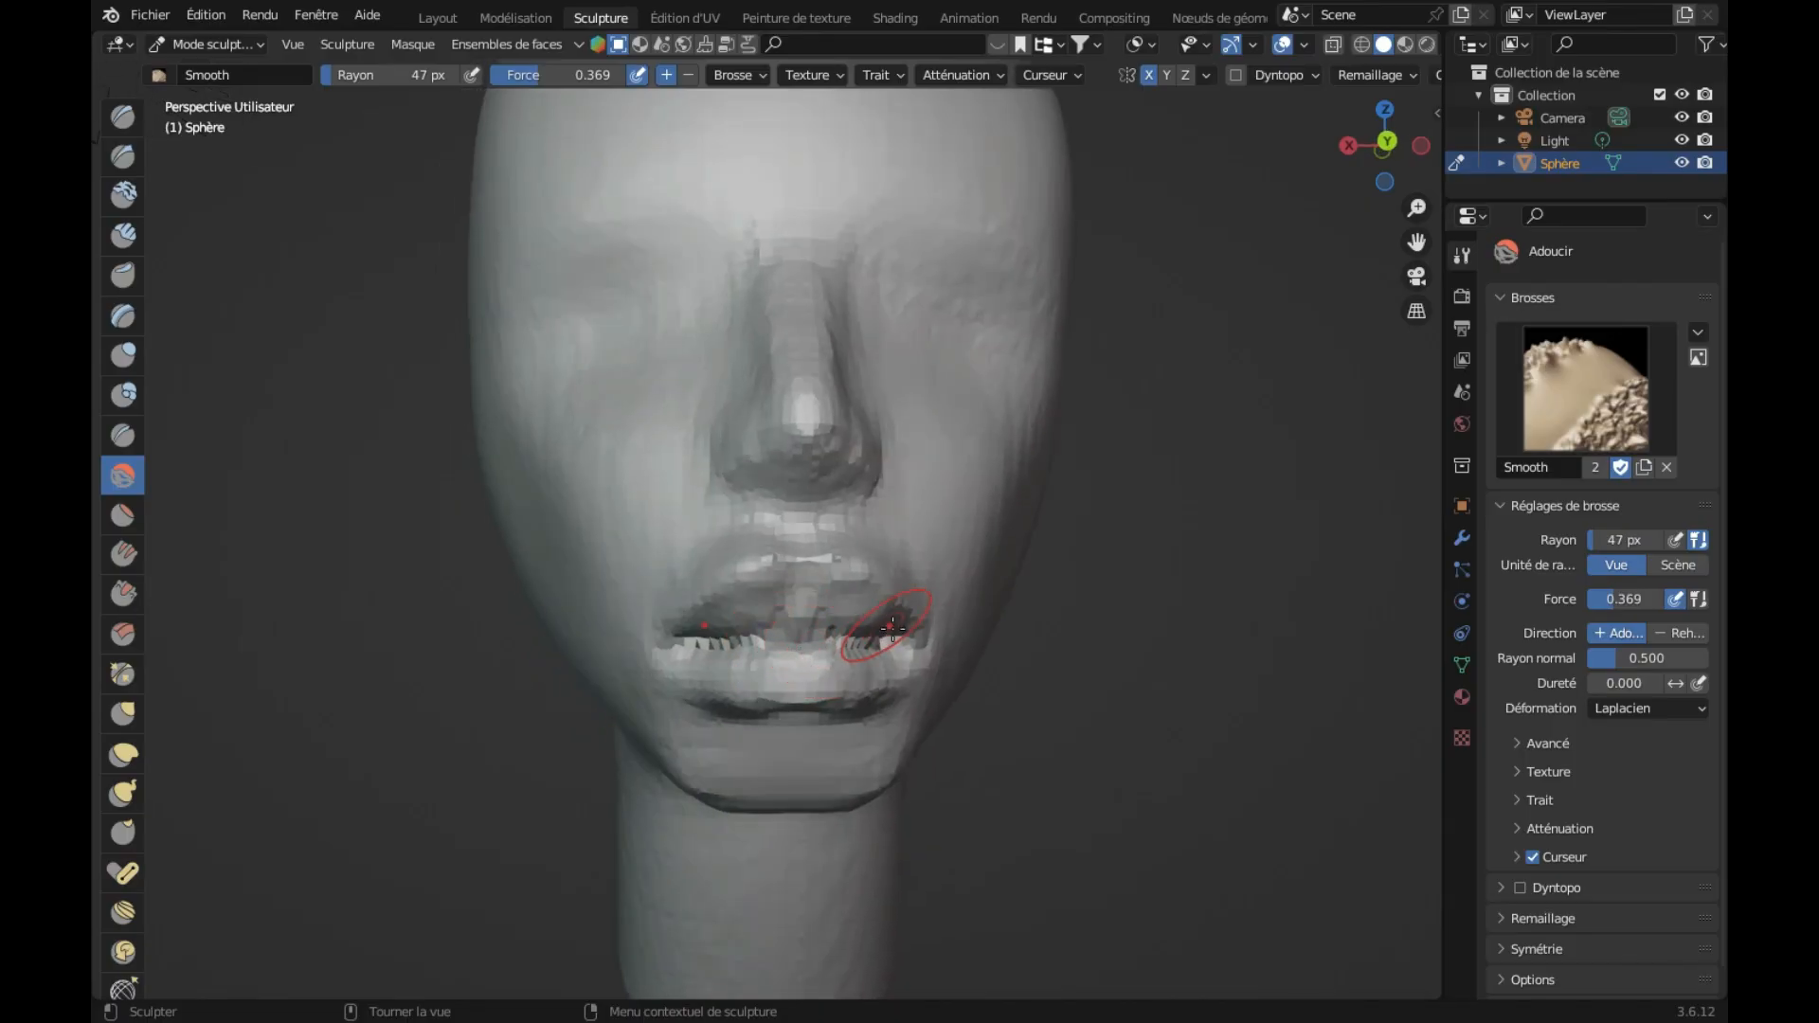
pyautogui.scroll(-3, 852, 641)
pyautogui.moveTo(853, 634); pyautogui.dragTo(848, 644, button='middle')
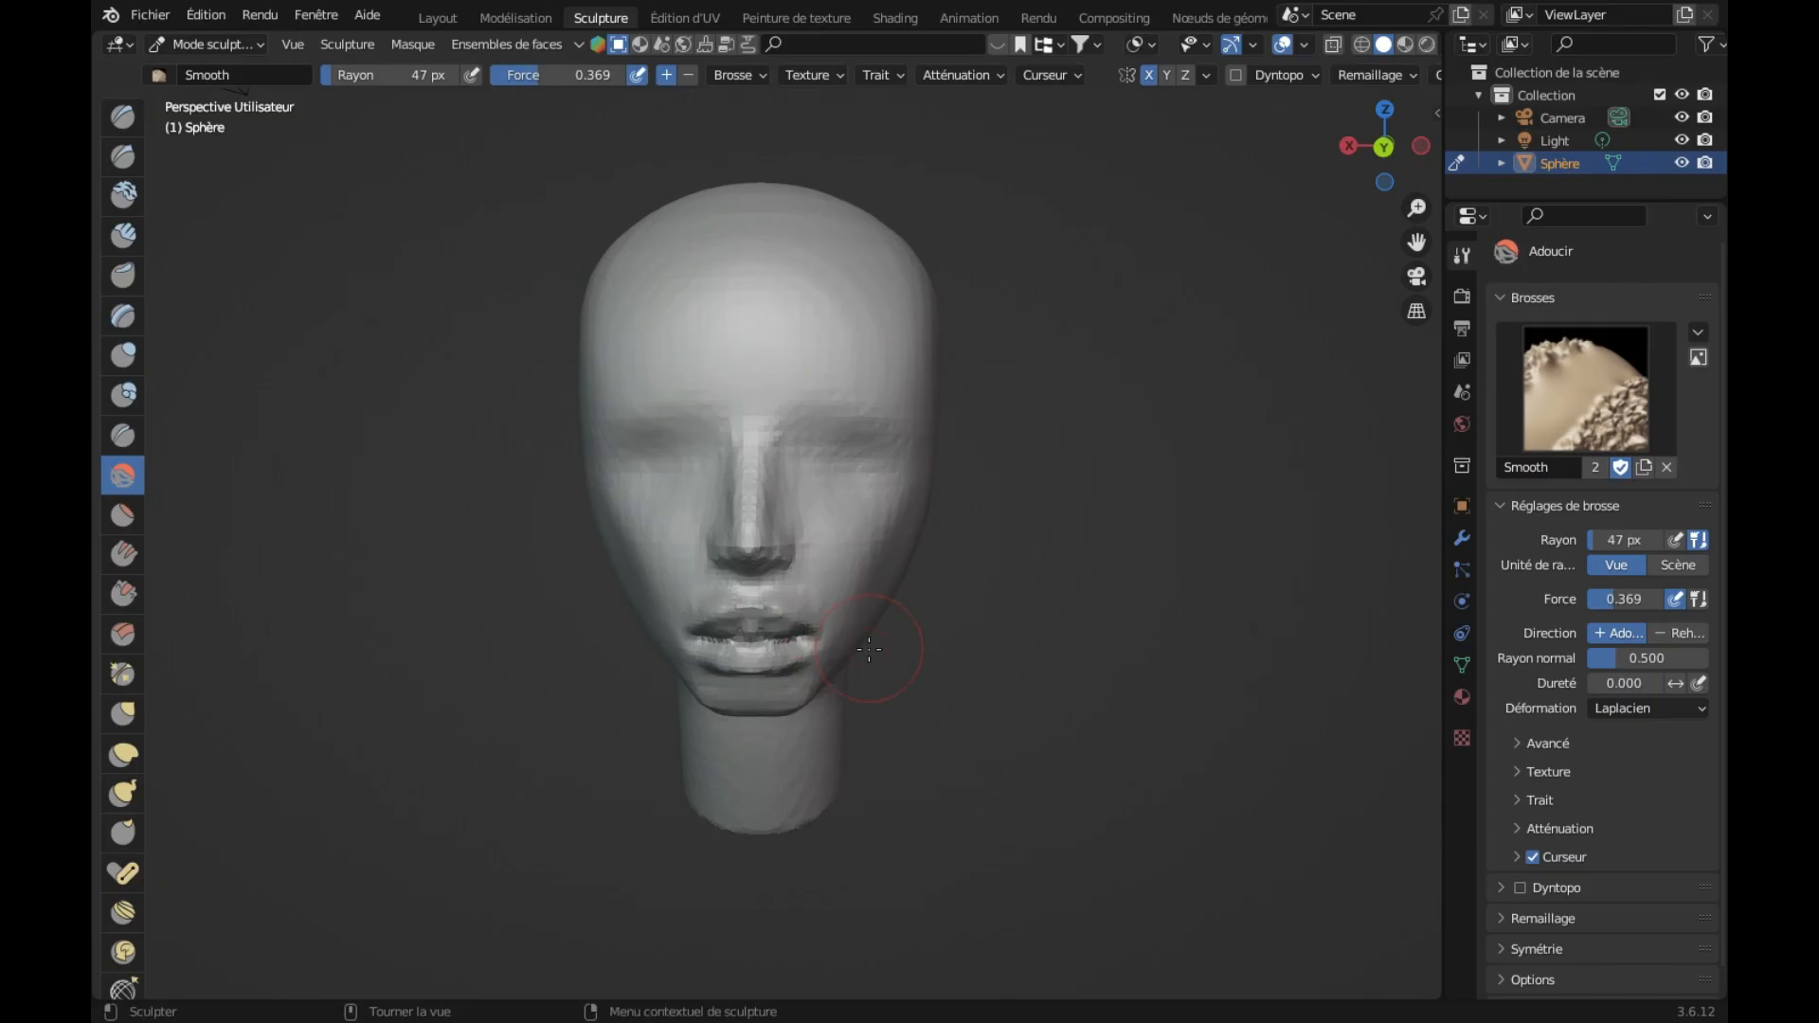
# Step: Build up the centre of the upper lip with the Clay Strips brush at a 27 px radius
pyautogui.scroll(3, 866, 644)
pyautogui.scroll(3, 869, 649)
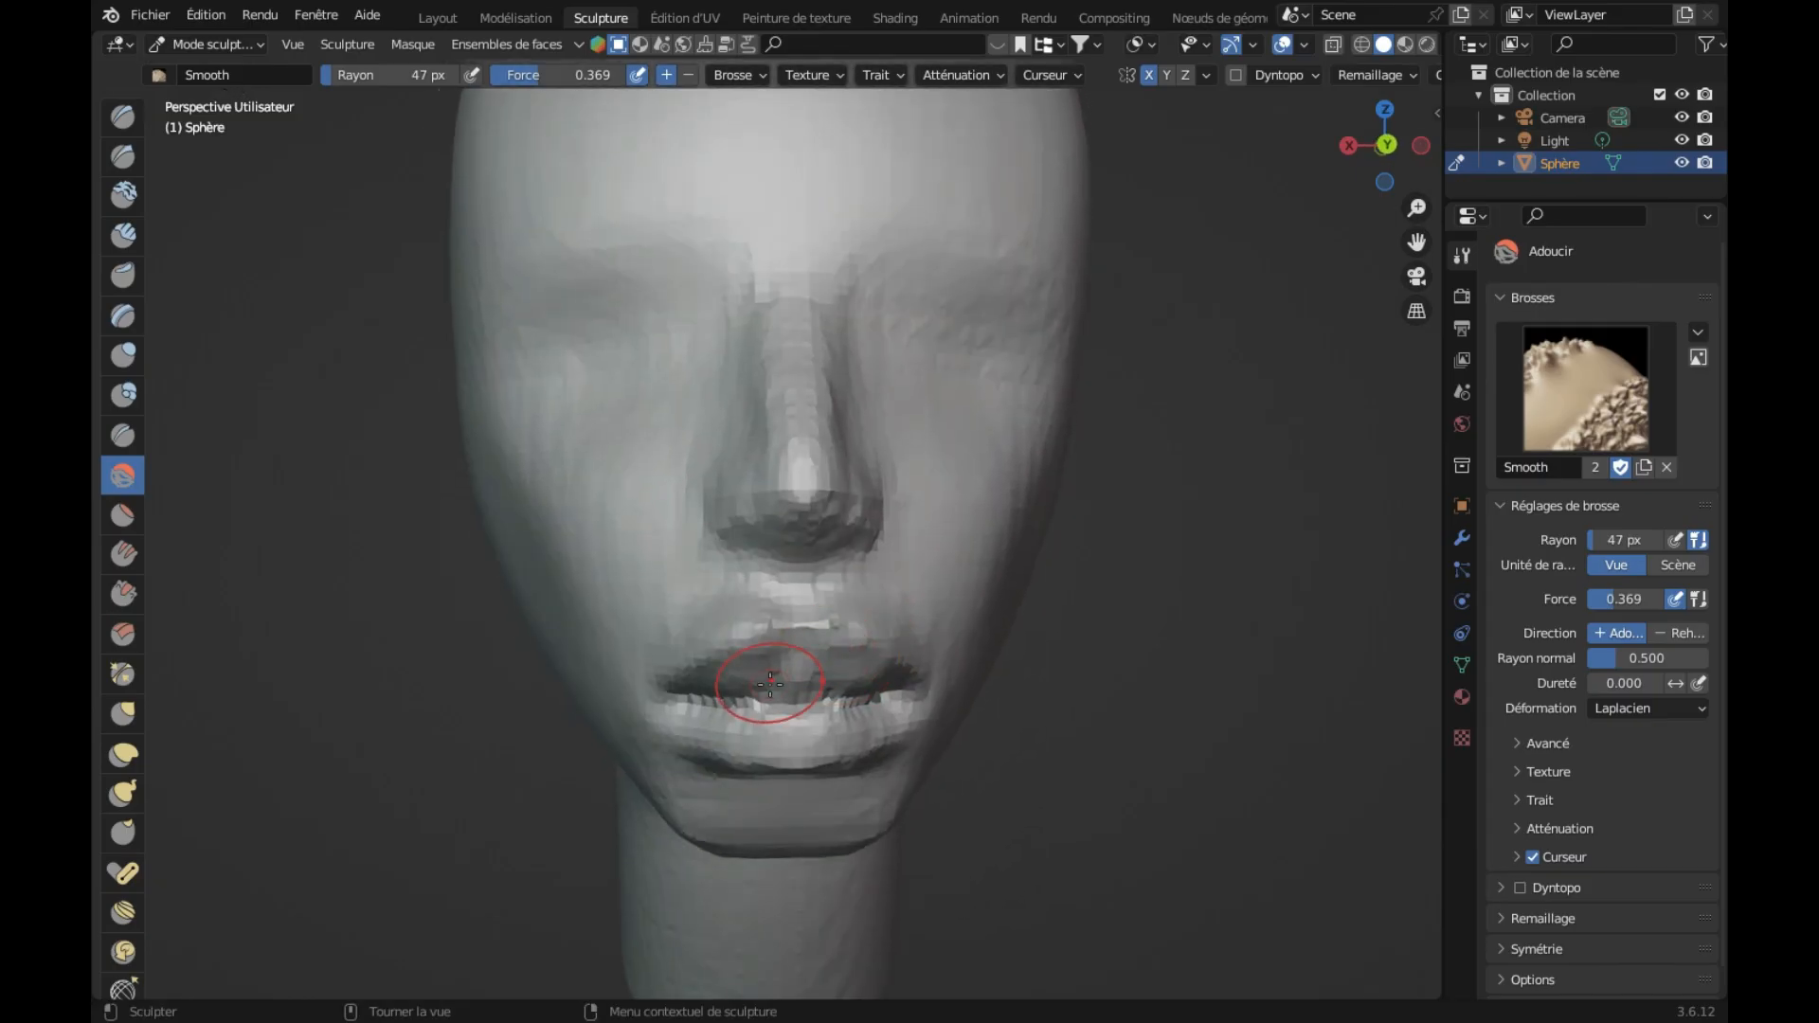
pyautogui.moveTo(772, 690); pyautogui.dragTo(751, 682, button='middle')
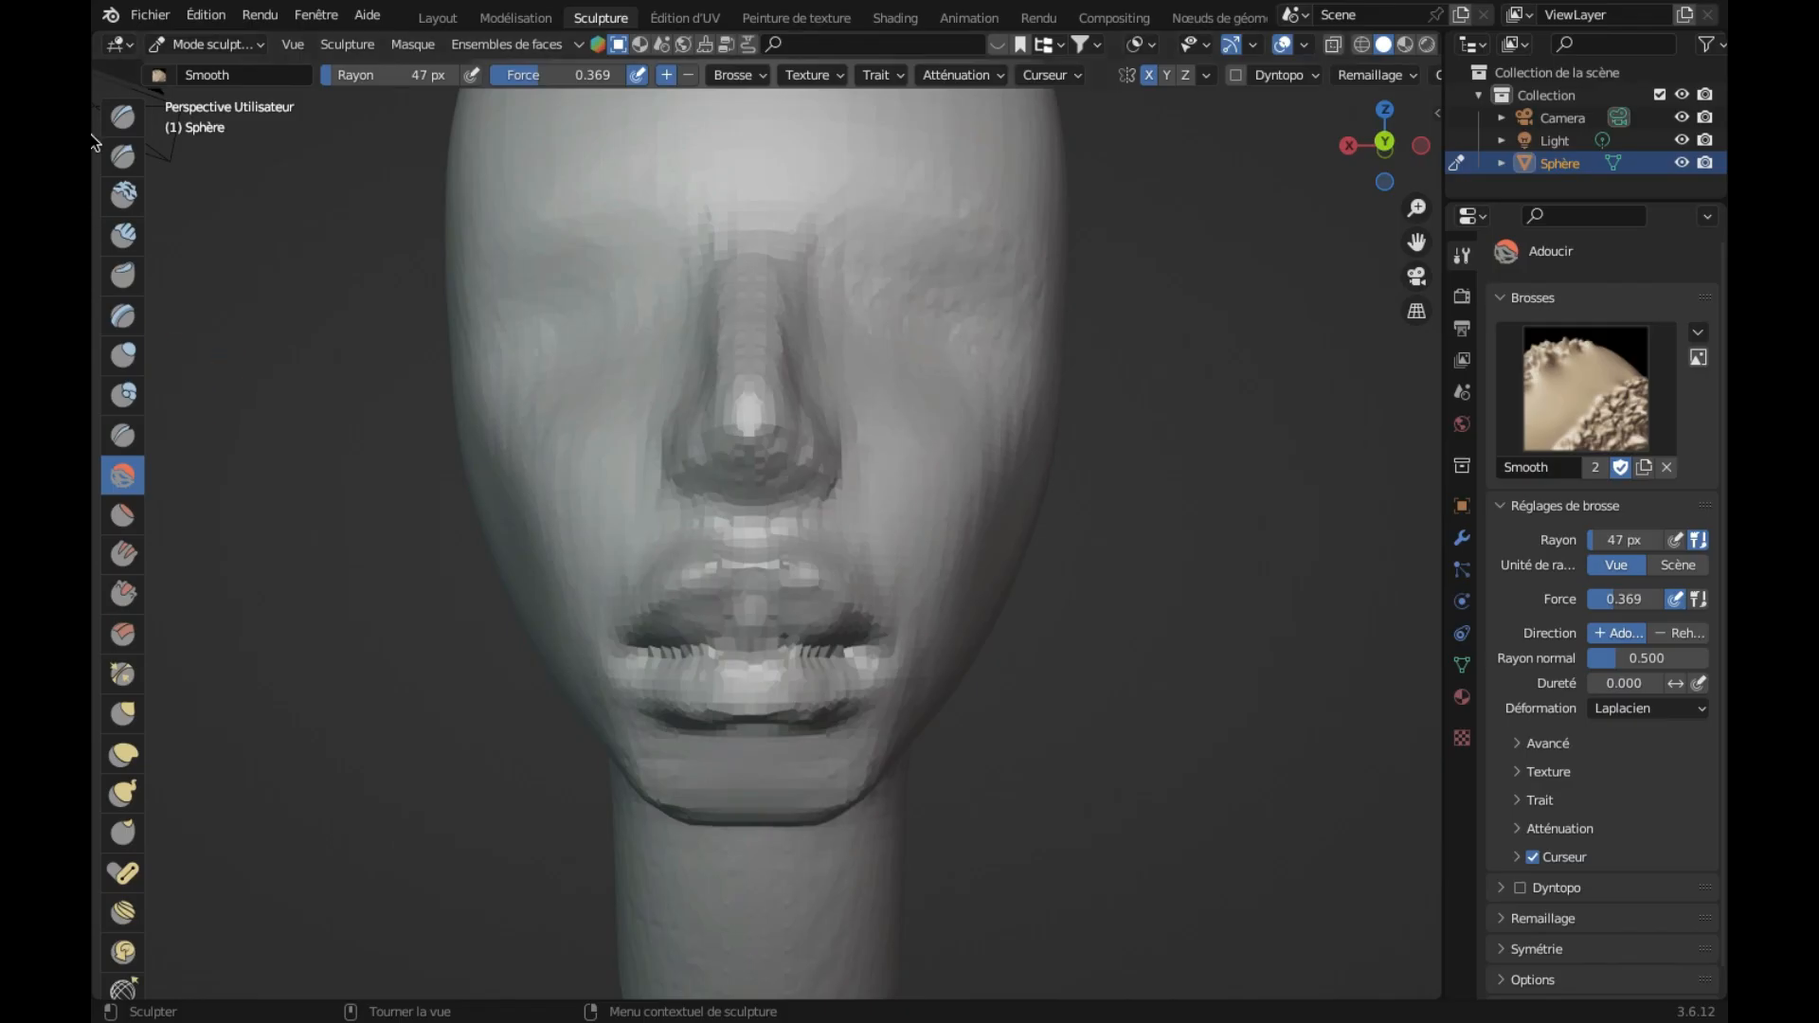
pyautogui.click(127, 229)
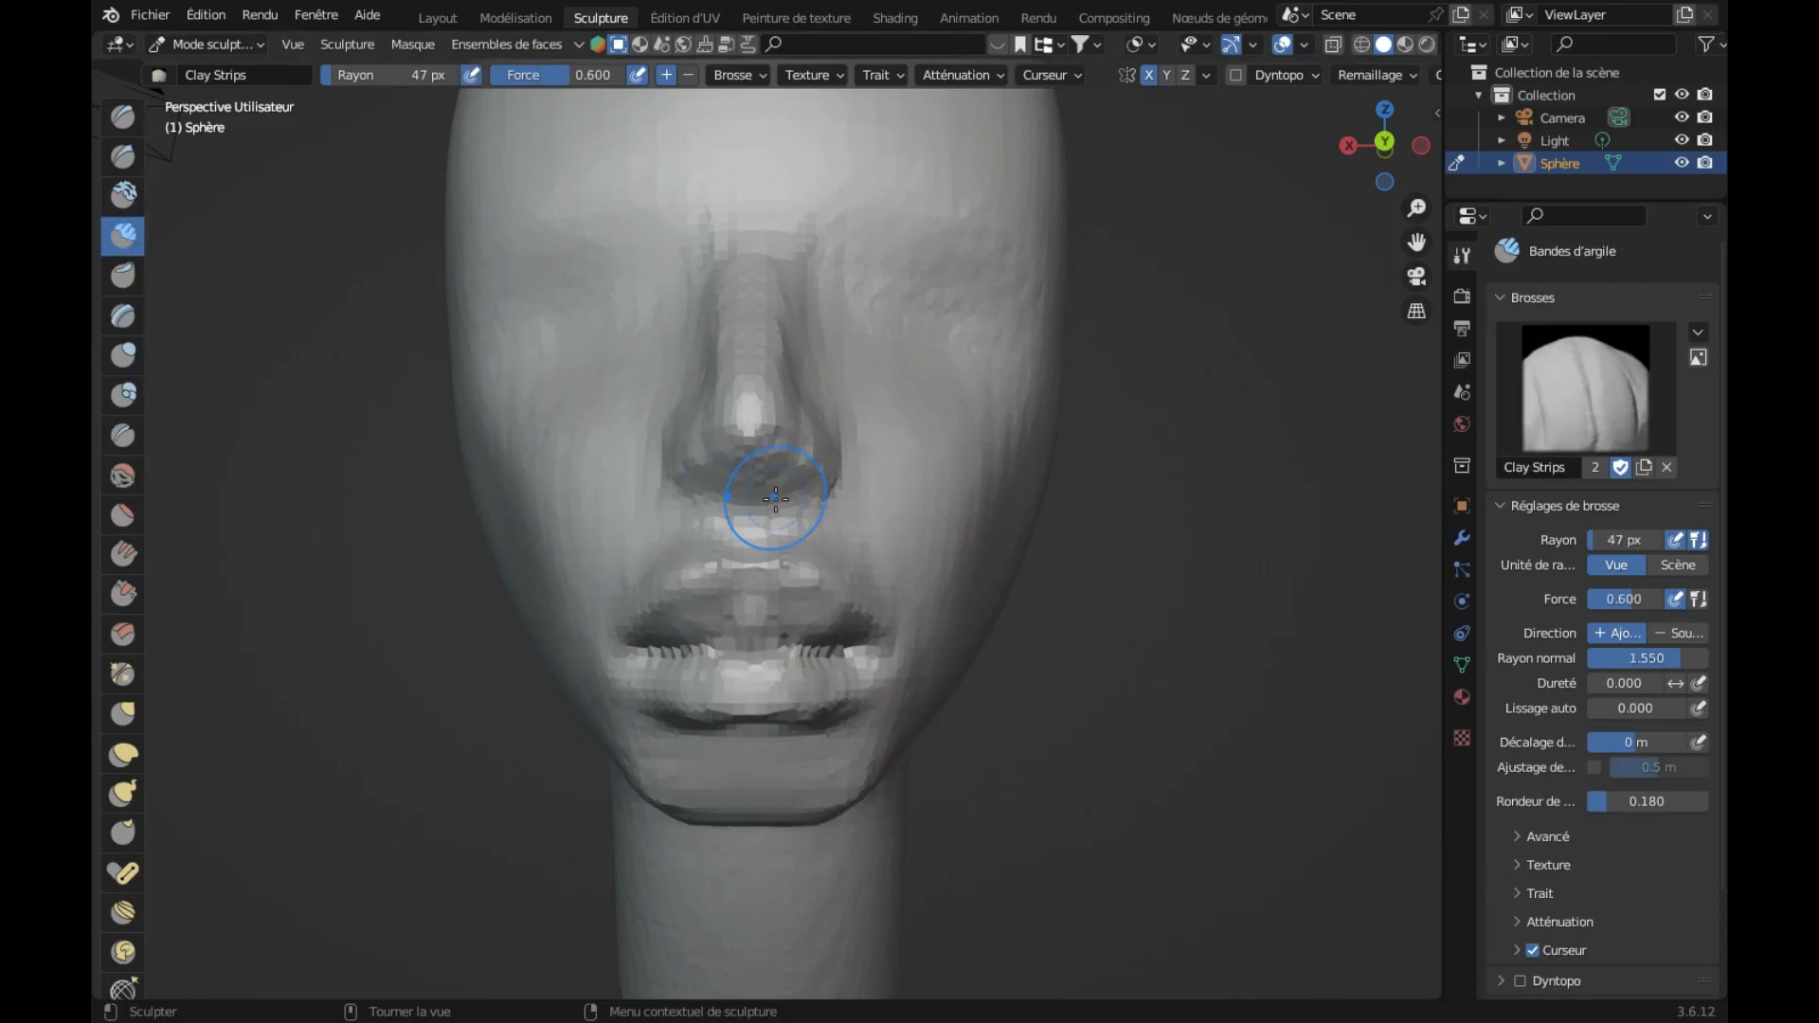
pyautogui.moveTo(373, 76); pyautogui.dragTo(328, 76)
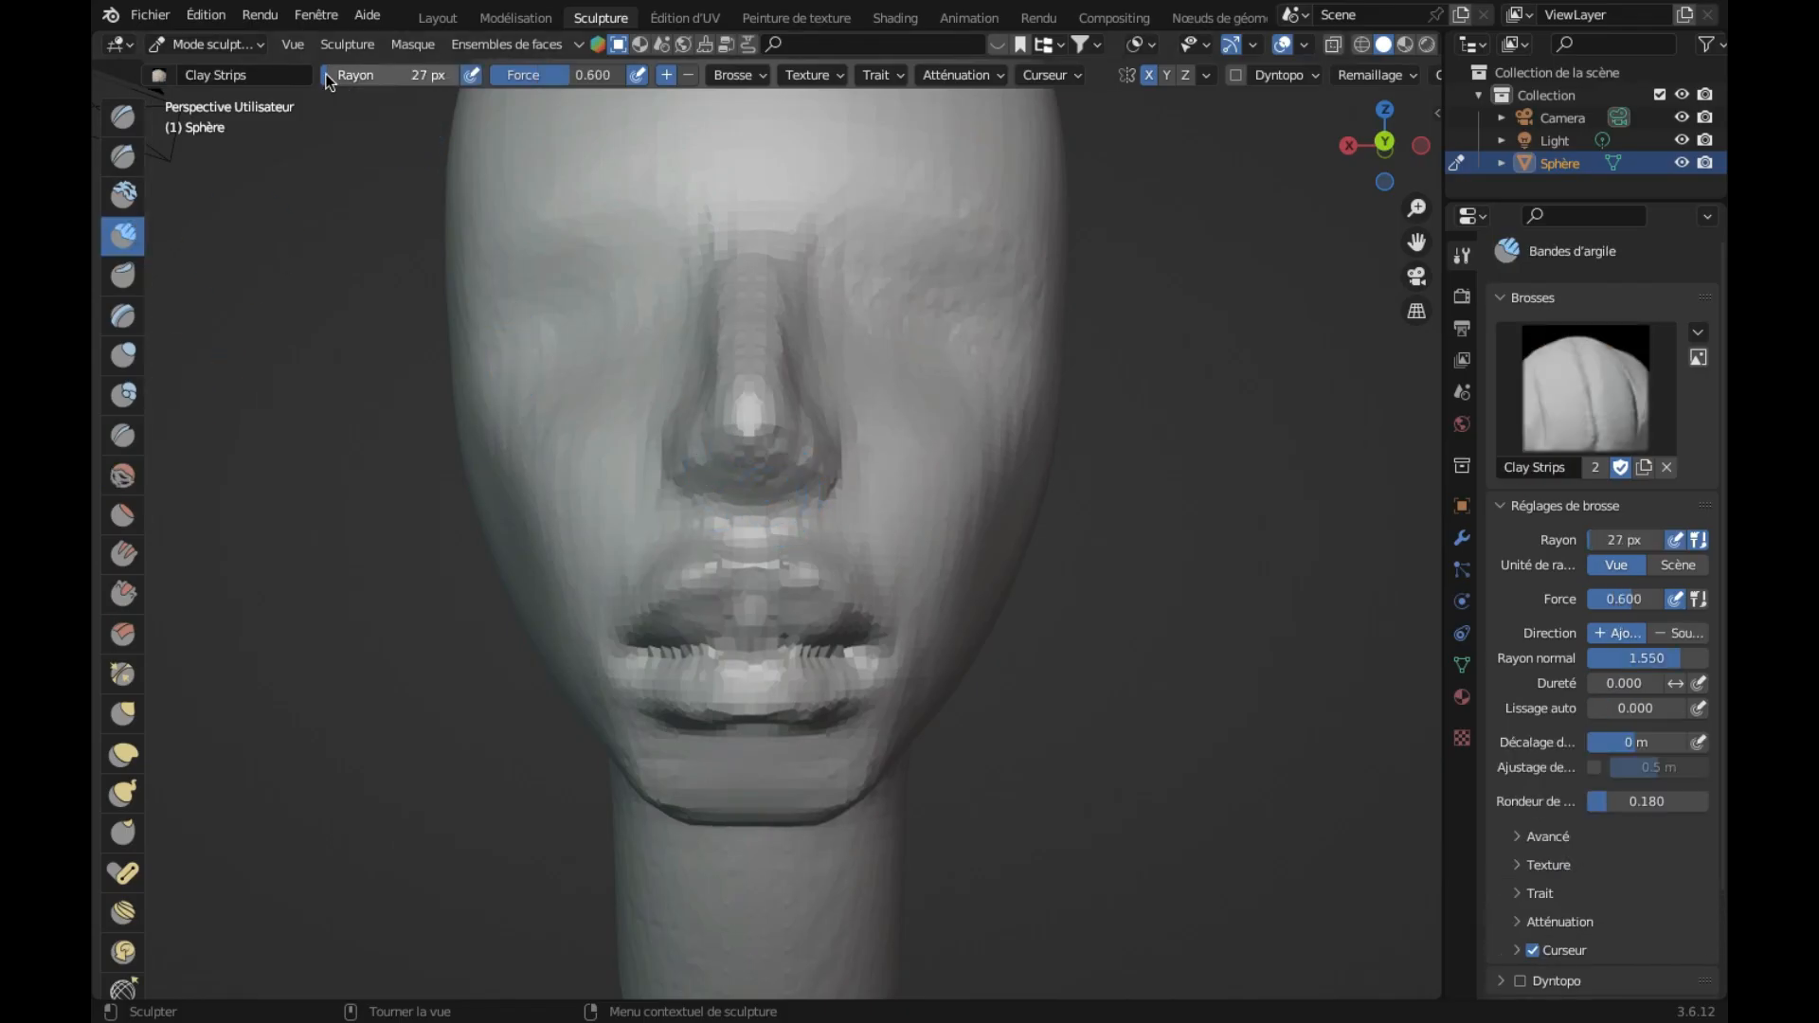
pyautogui.scroll(5, 648, 562)
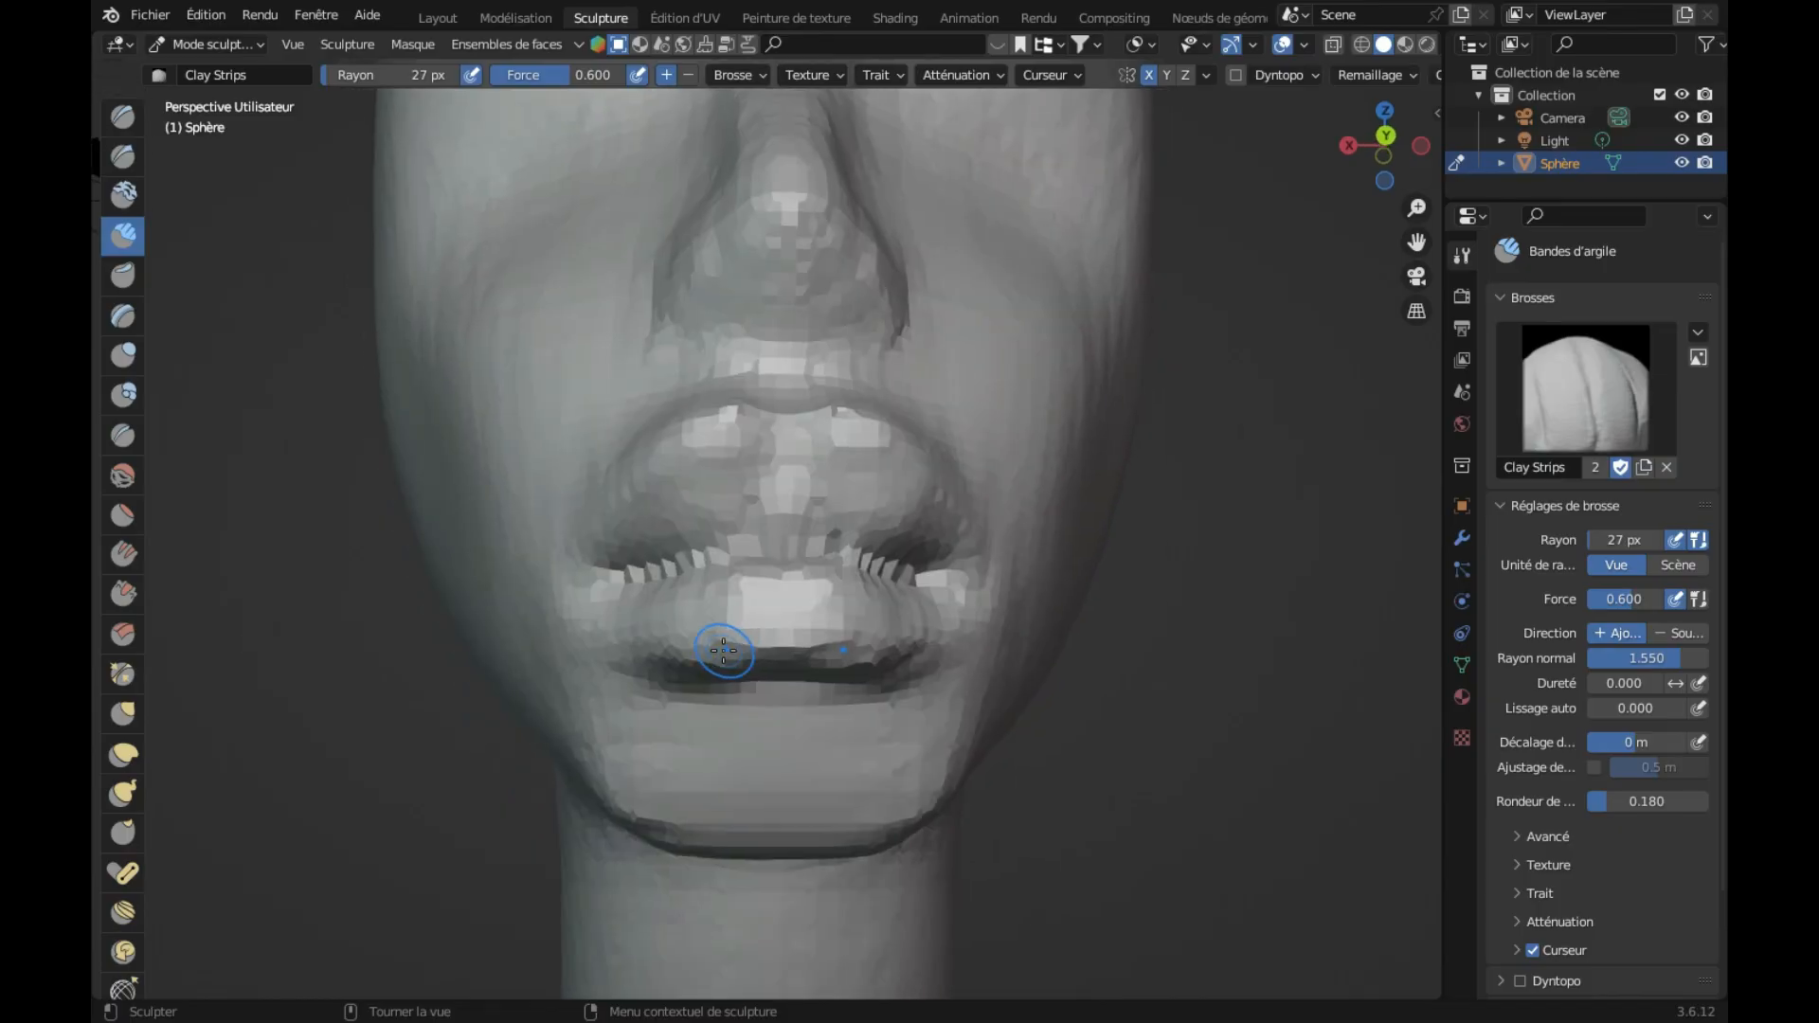
pyautogui.moveTo(773, 495)
pyautogui.mouseDown()
pyautogui.moveTo(780, 468)
pyautogui.moveTo(790, 481)
pyautogui.mouseUp()
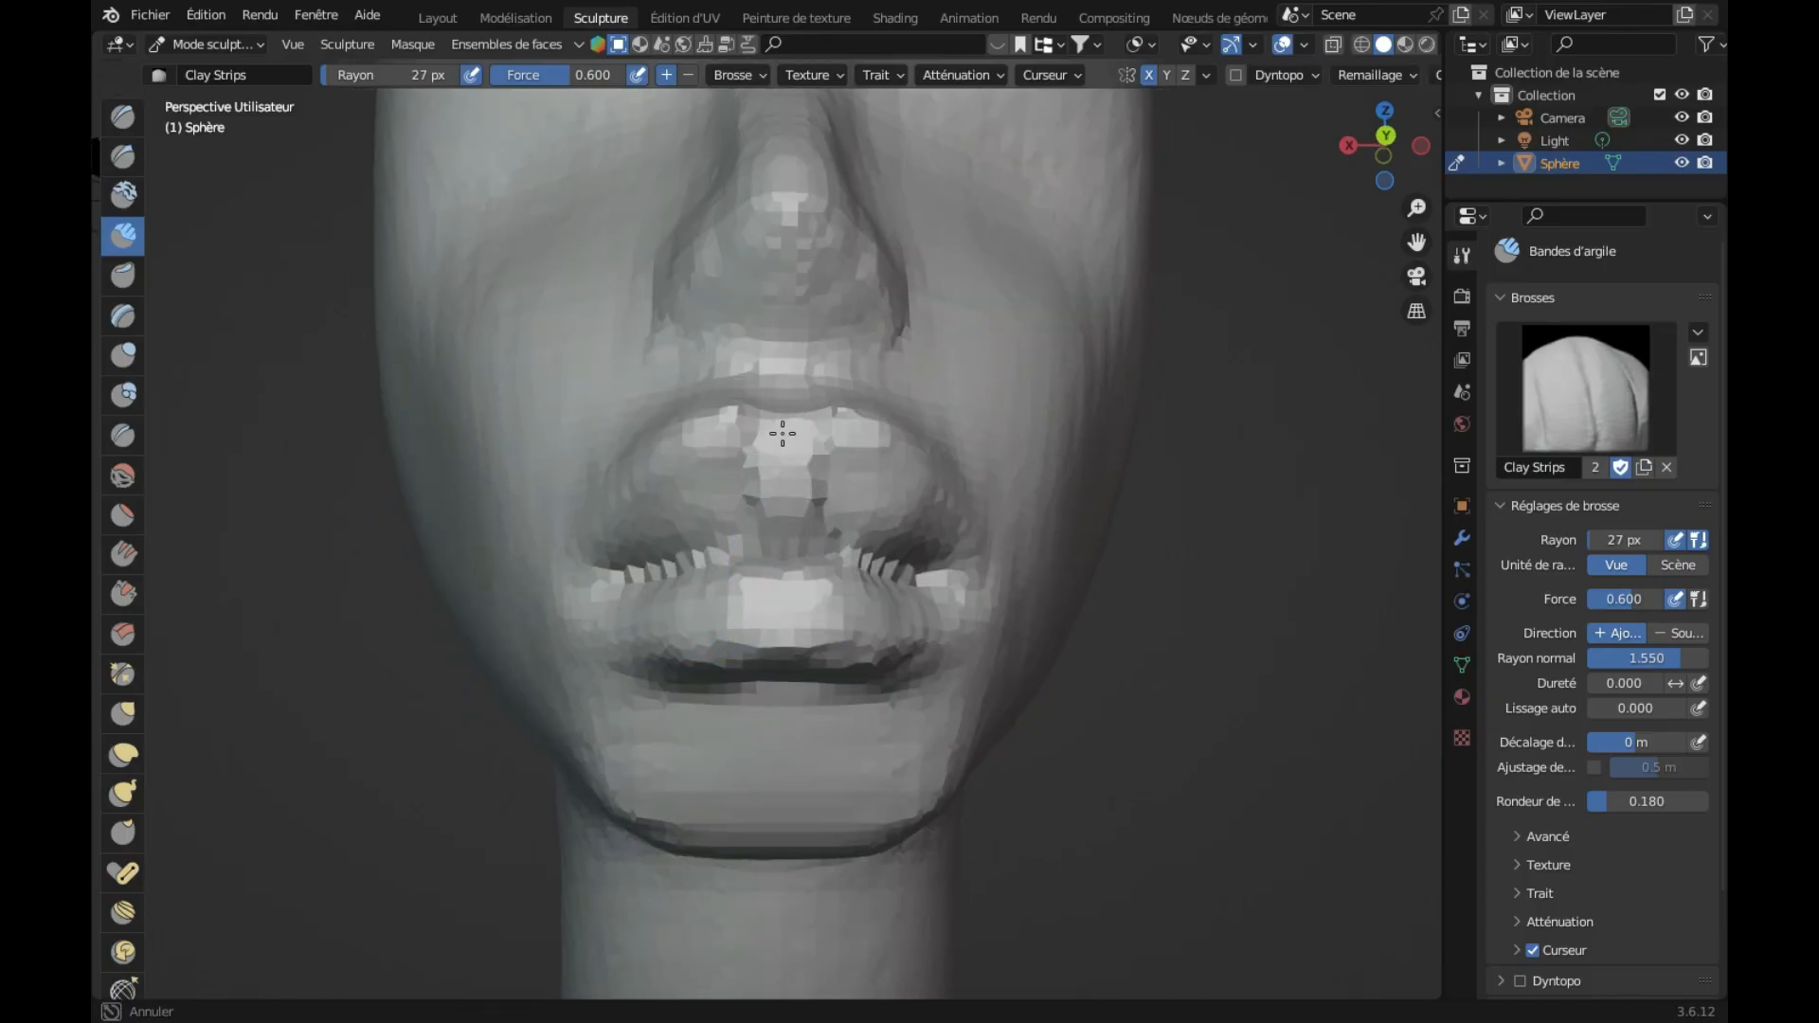
pyautogui.moveTo(786, 416); pyautogui.dragTo(784, 473)
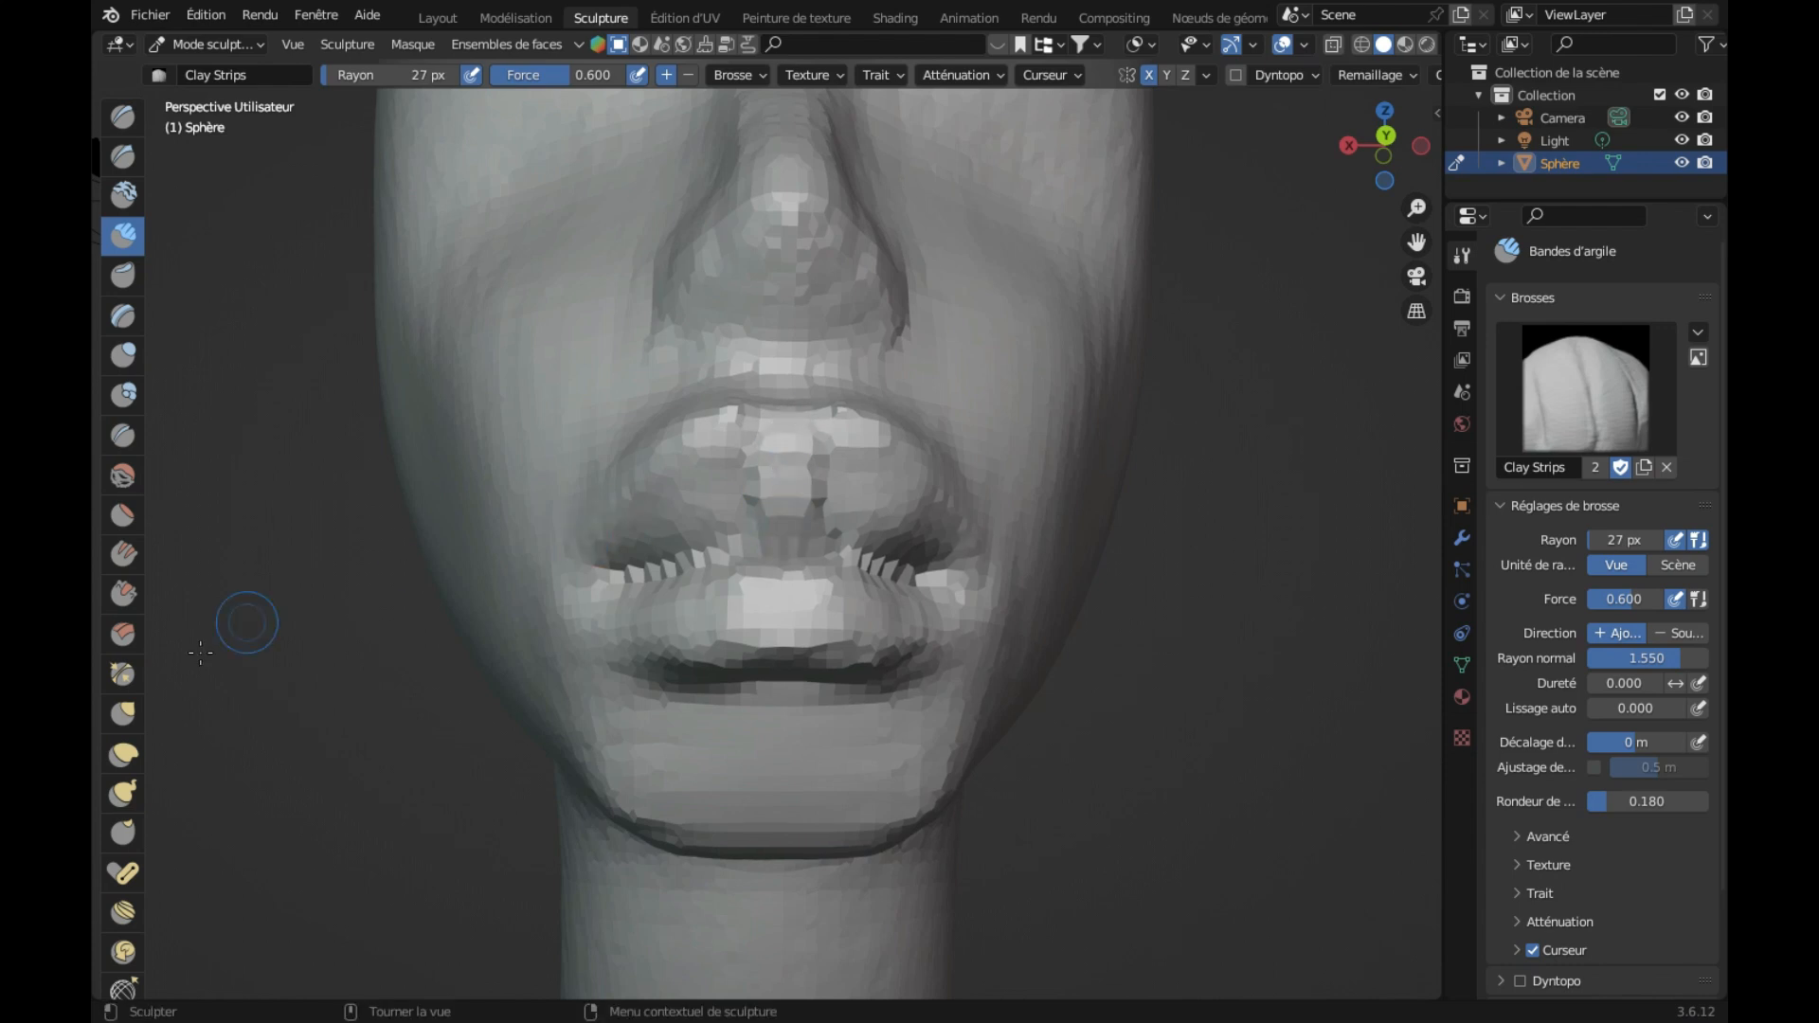
# Step: Smooth the added clay on the upper lip and the outer edge of the lower lip at a 27 px radius
pyautogui.click(124, 475)
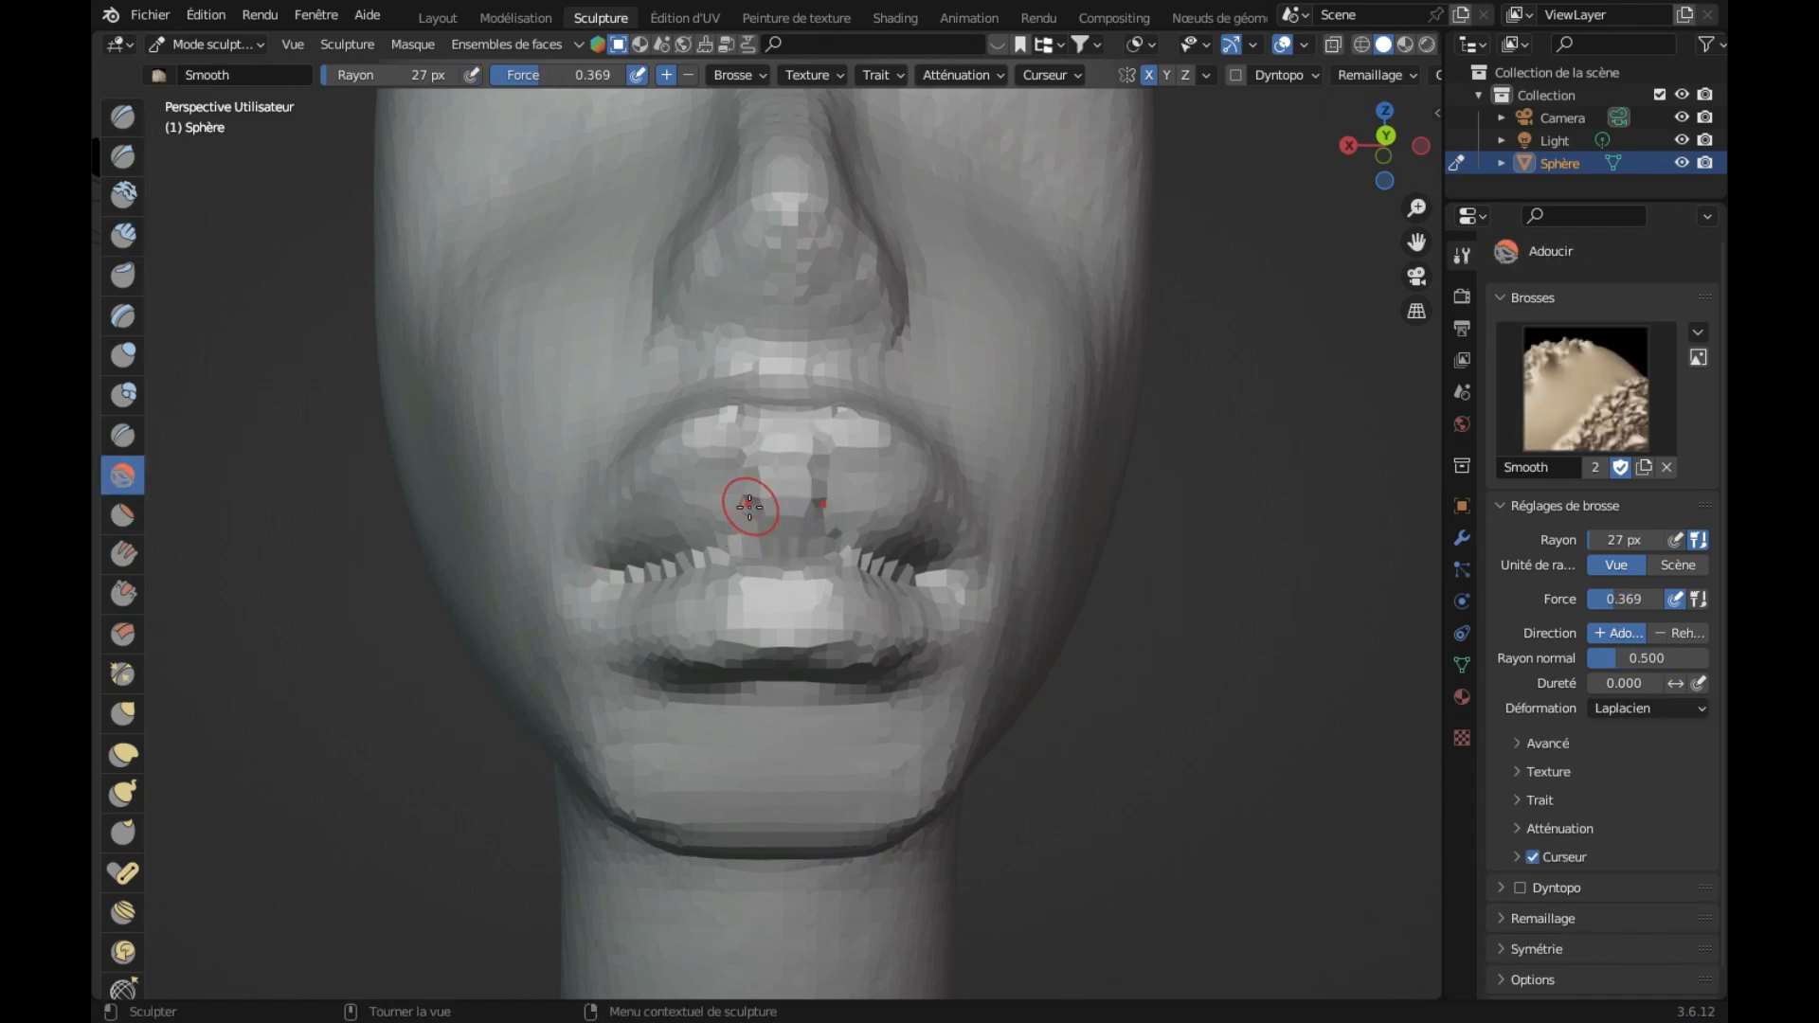
pyautogui.moveTo(758, 461); pyautogui.dragTo(749, 453)
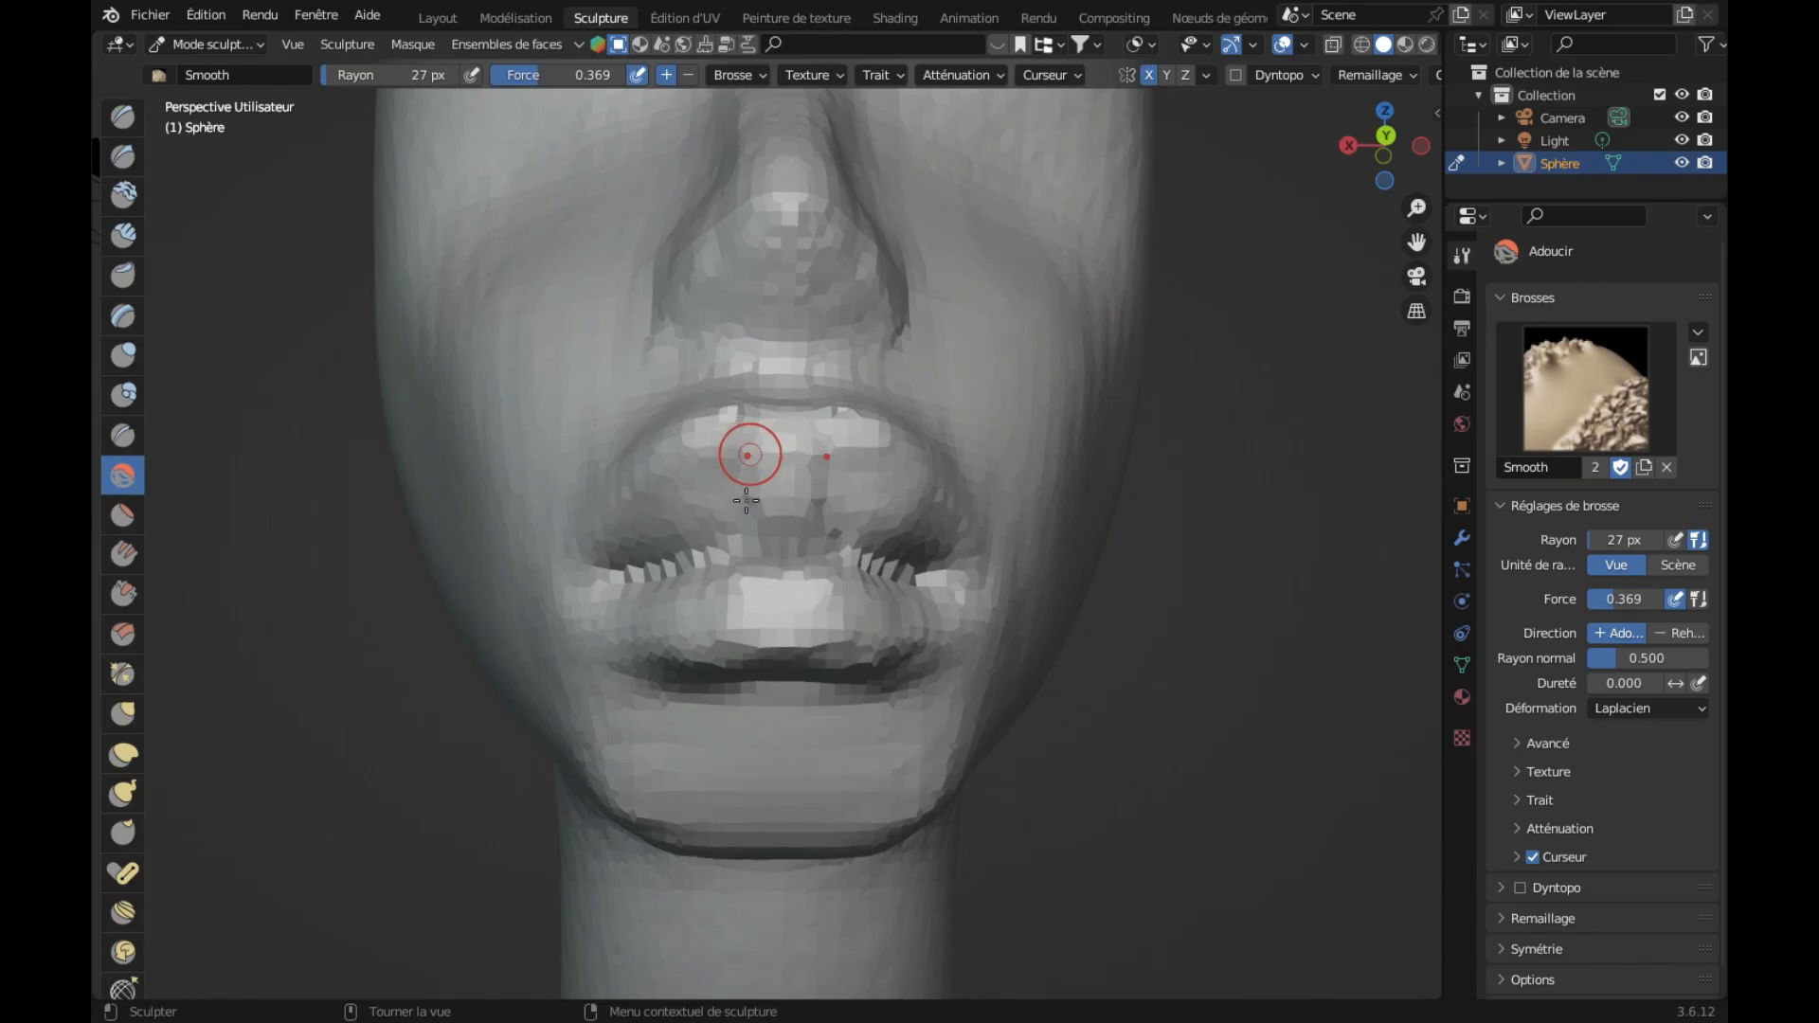
pyautogui.moveTo(648, 564); pyautogui.dragTo(728, 569, button='middle')
pyautogui.moveTo(900, 535); pyautogui.dragTo(906, 522)
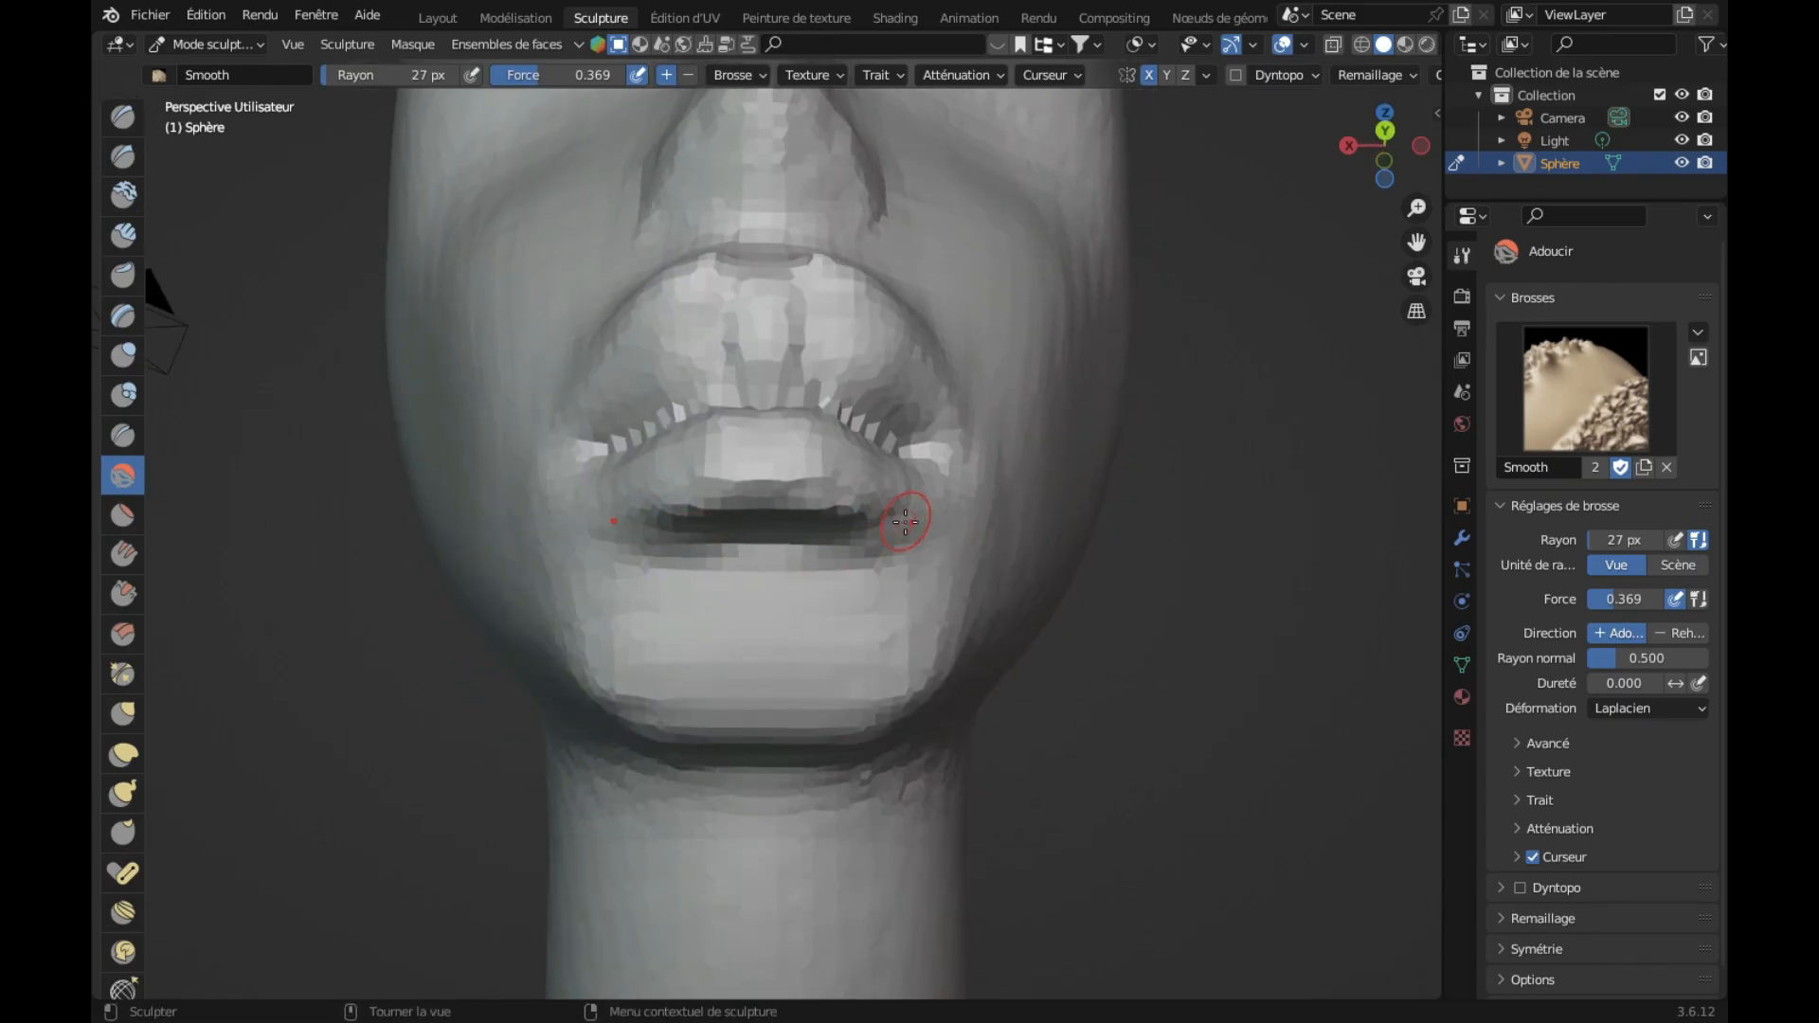
# Step: Smooth the skin around the mouth, between the nose, upper lip and cheeks
pyautogui.moveTo(858, 603); pyautogui.dragTo(726, 627, button='middle')
pyautogui.moveTo(537, 657)
pyautogui.mouseDown()
pyautogui.moveTo(458, 634)
pyautogui.moveTo(536, 668)
pyautogui.mouseUp()
pyautogui.moveTo(536, 719)
pyautogui.mouseDown(button='middle')
pyautogui.moveTo(544, 617)
pyautogui.moveTo(556, 629)
pyautogui.mouseUp(button='middle')
pyautogui.moveTo(556, 629); pyautogui.dragTo(812, 696)
pyautogui.moveTo(565, 597); pyautogui.dragTo(491, 610)
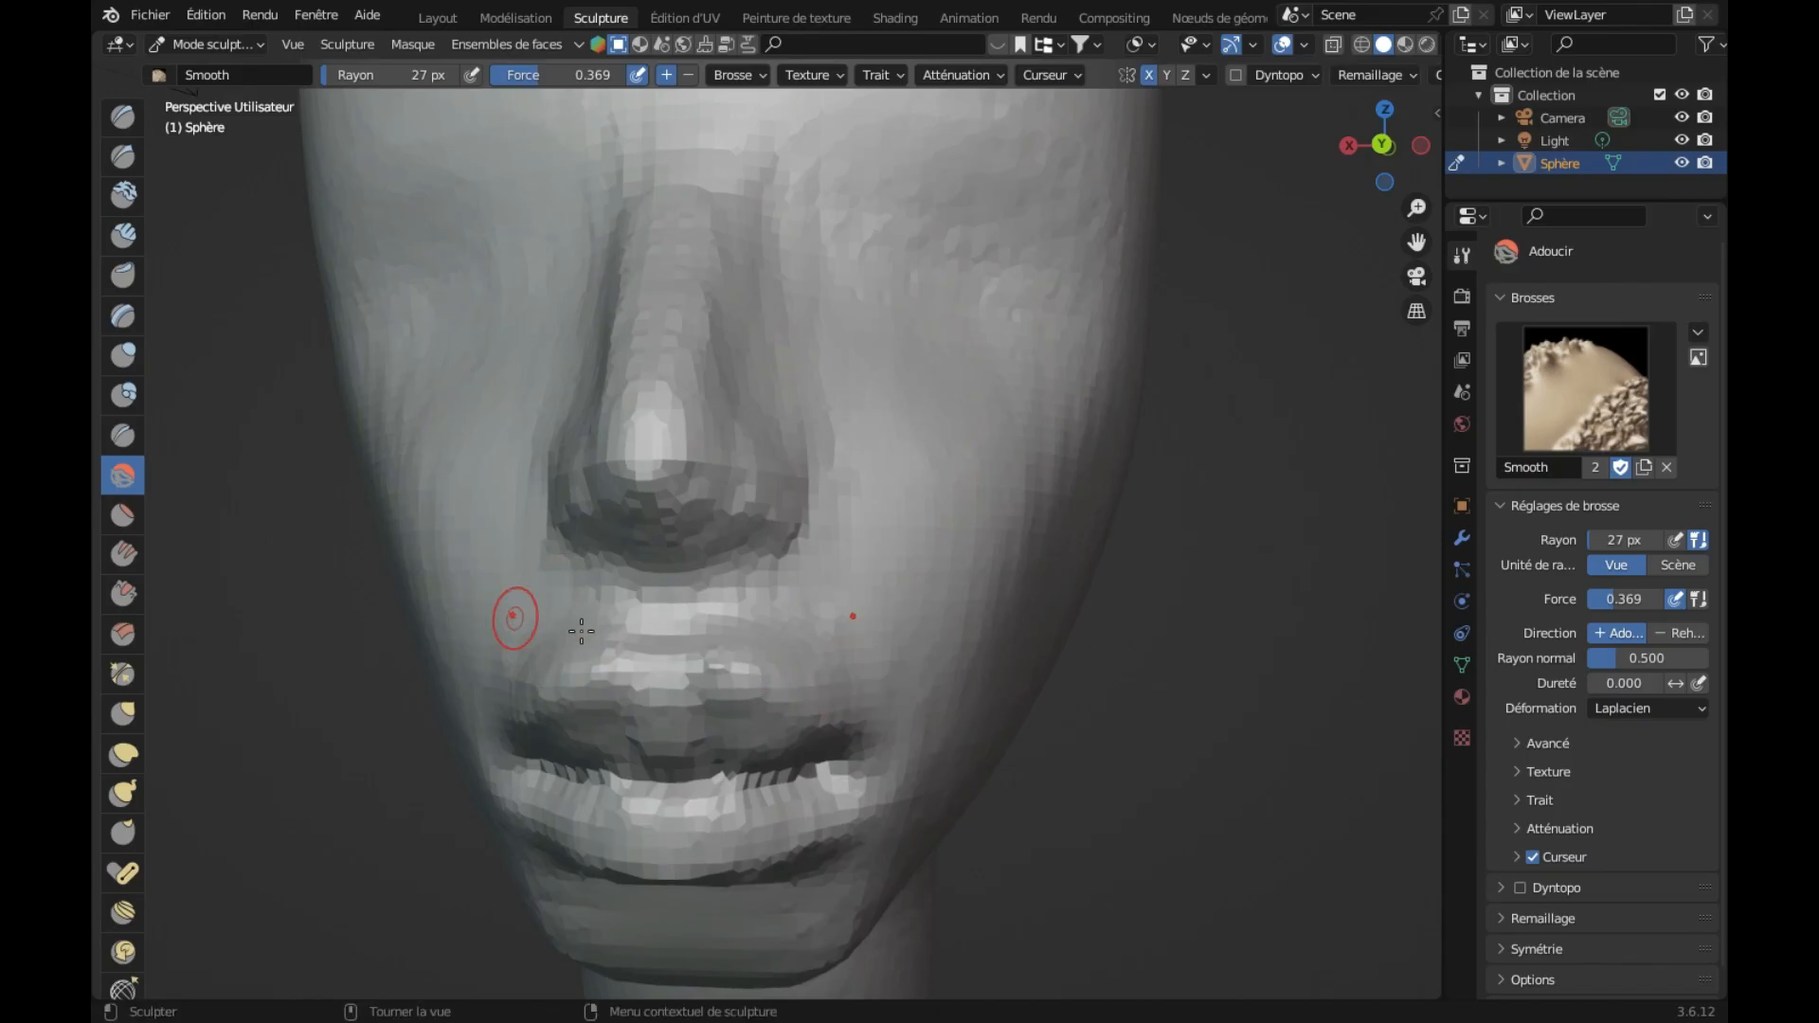
# Step: Pull the area between the nose and upper lip forward in profile with the Grab brush at a 27 px radius
pyautogui.scroll(-3, 798, 607)
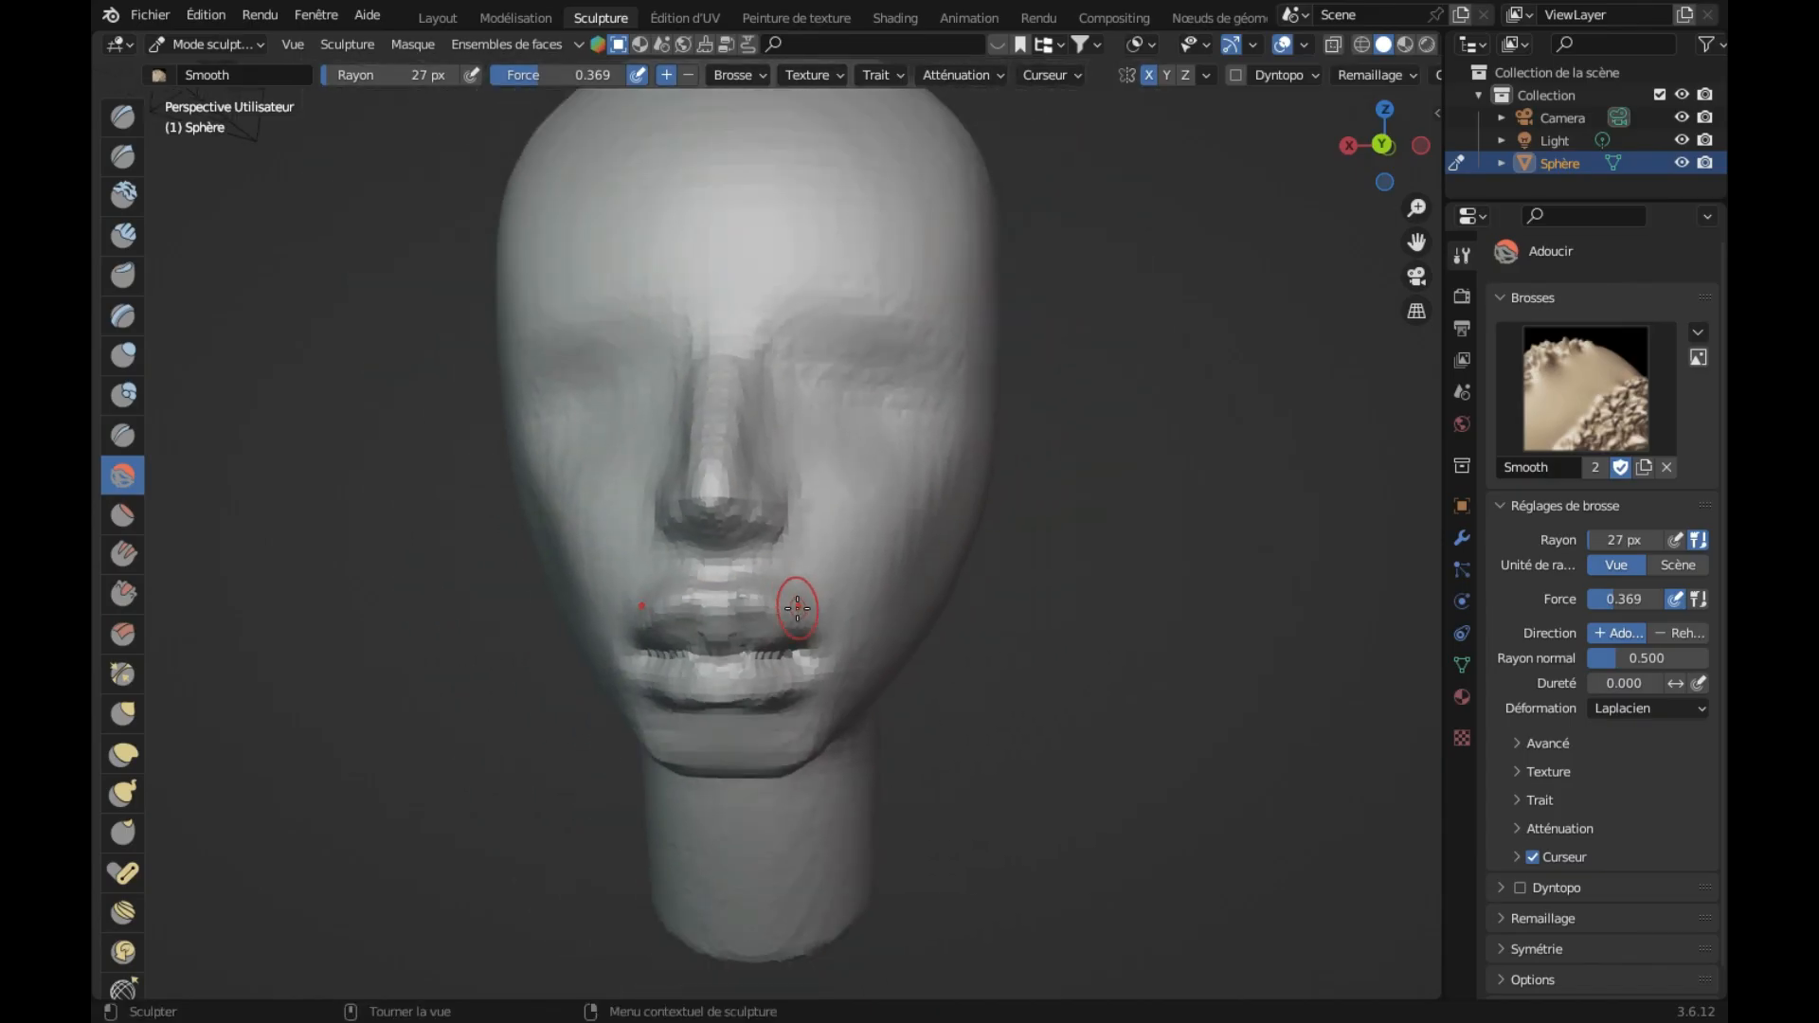
pyautogui.scroll(-2, 798, 607)
pyautogui.scroll(-2, 794, 607)
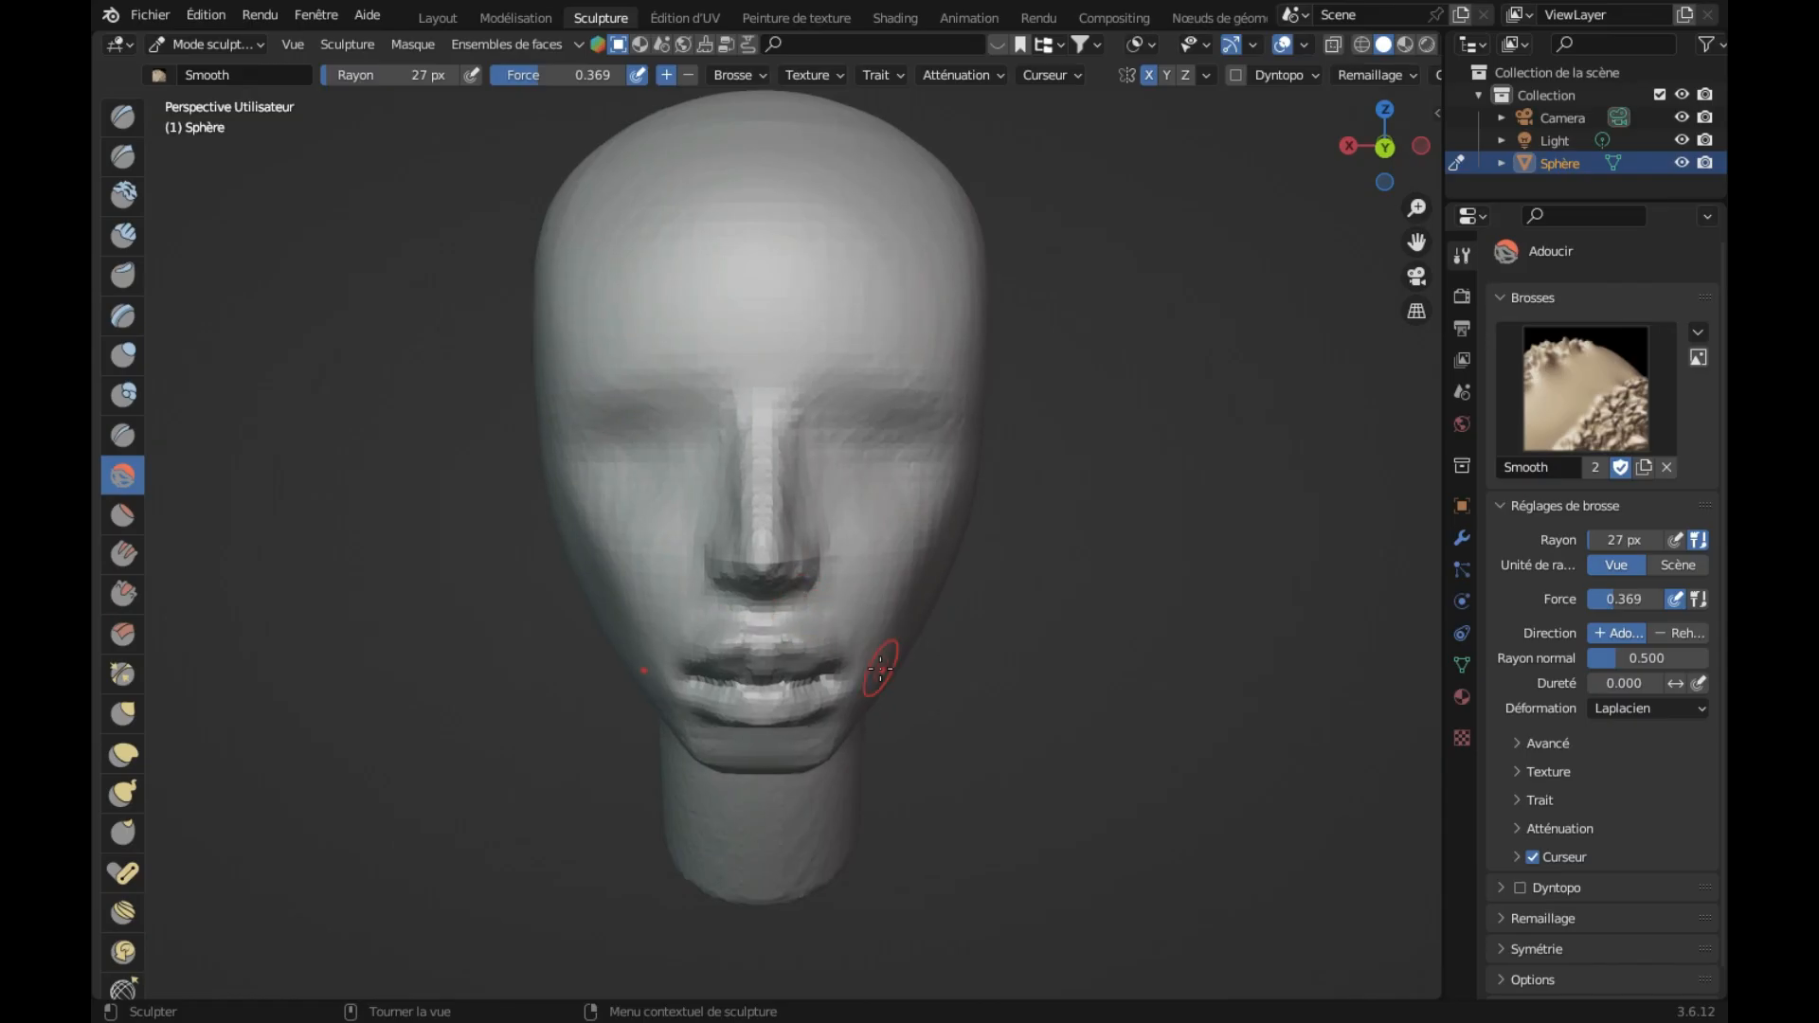
pyautogui.scroll(-2, 876, 668)
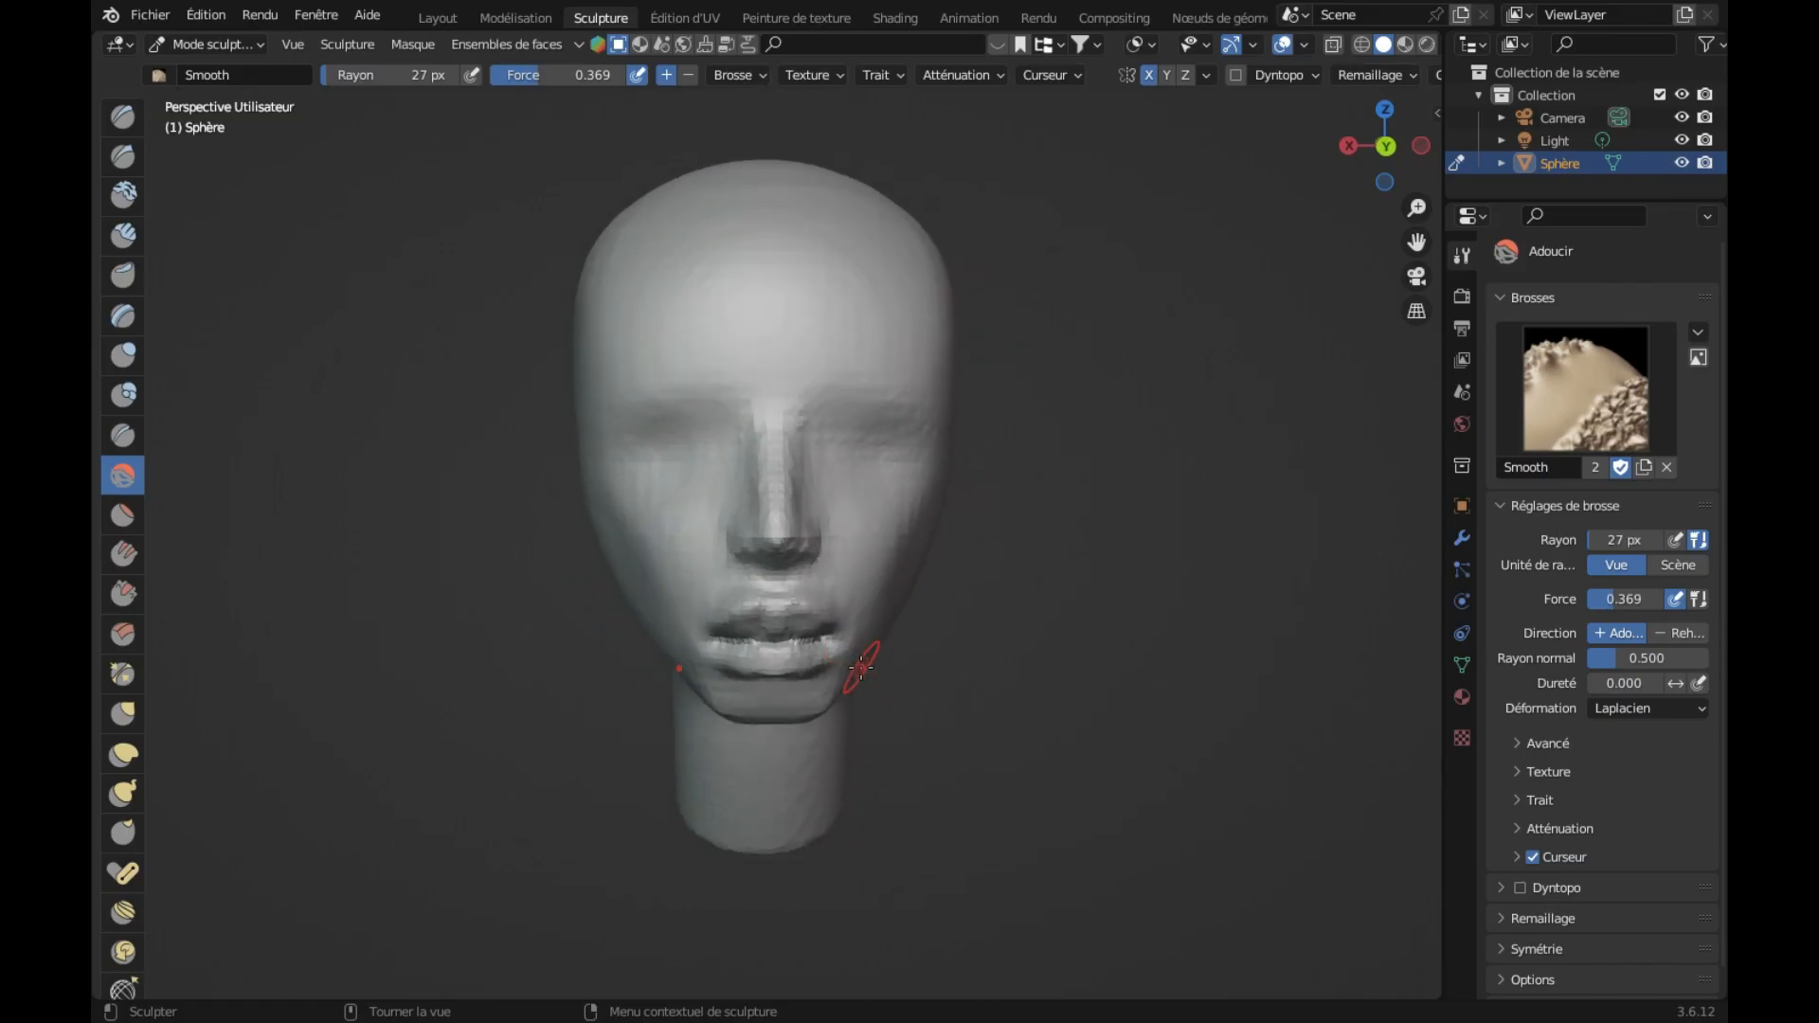
pyautogui.scroll(4, 860, 667)
pyautogui.moveTo(860, 667); pyautogui.dragTo(789, 631, button='middle')
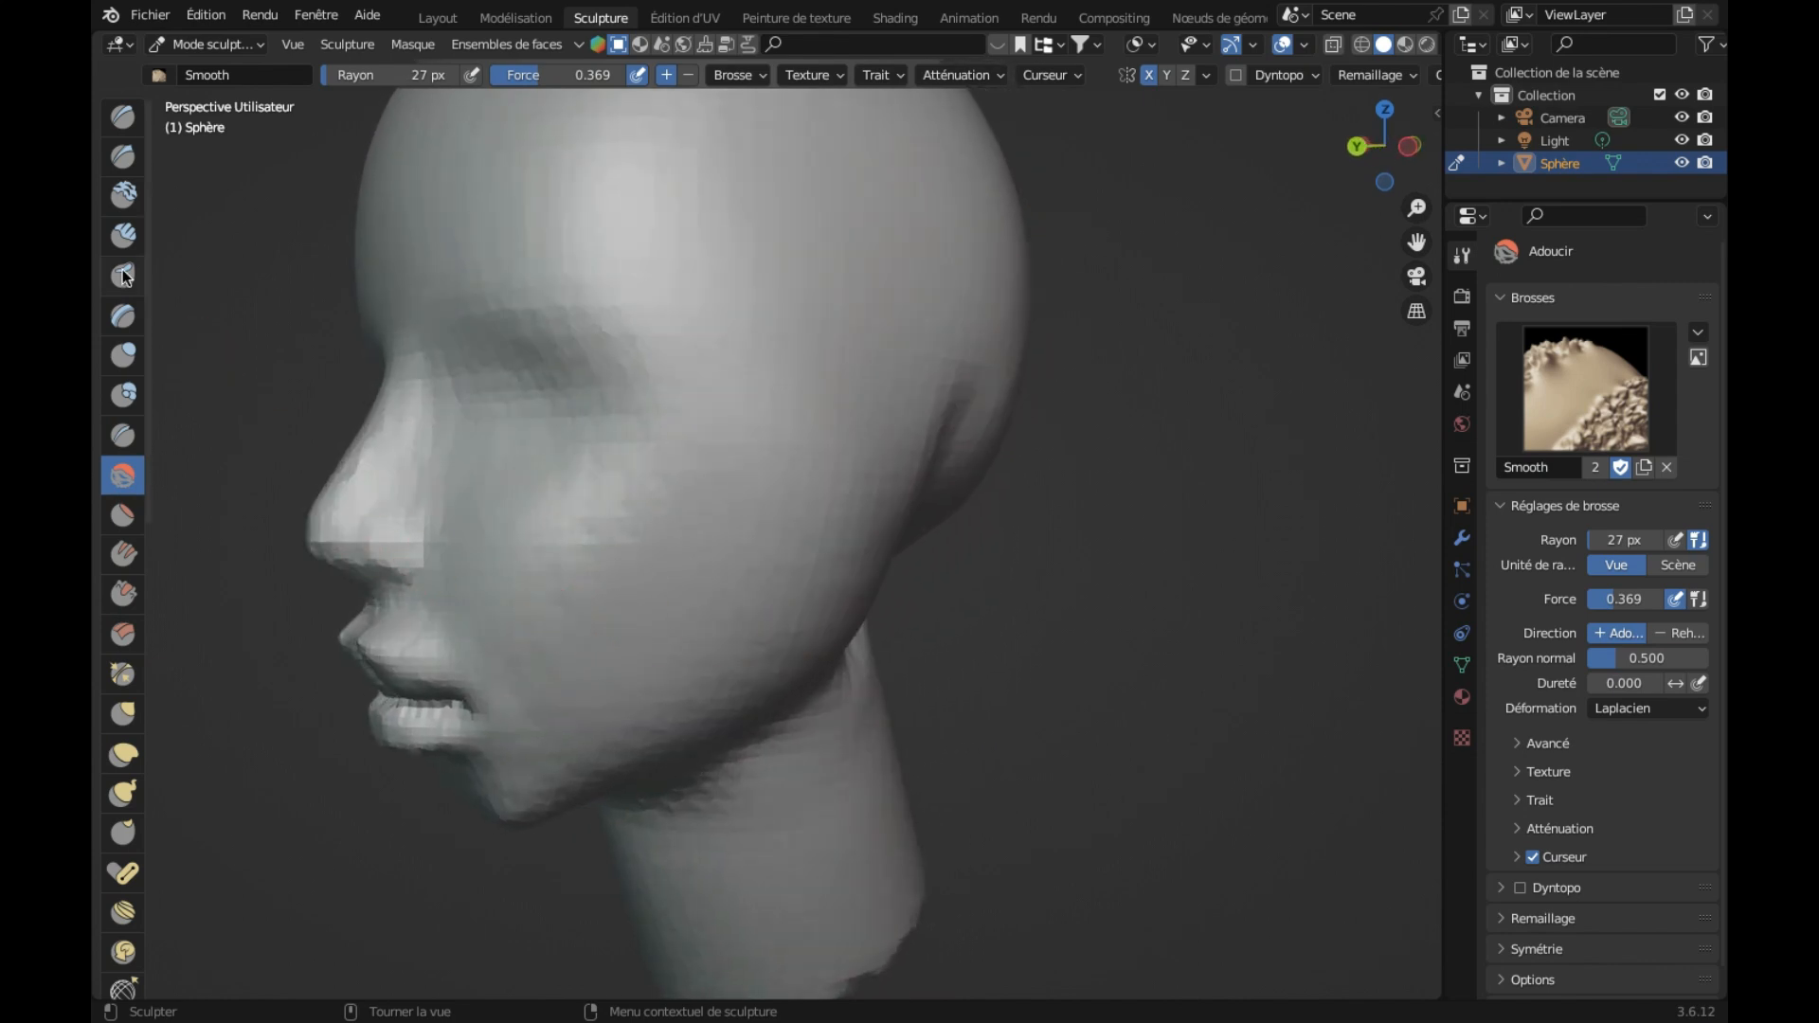
pyautogui.click(123, 712)
pyautogui.moveTo(433, 583); pyautogui.dragTo(364, 580)
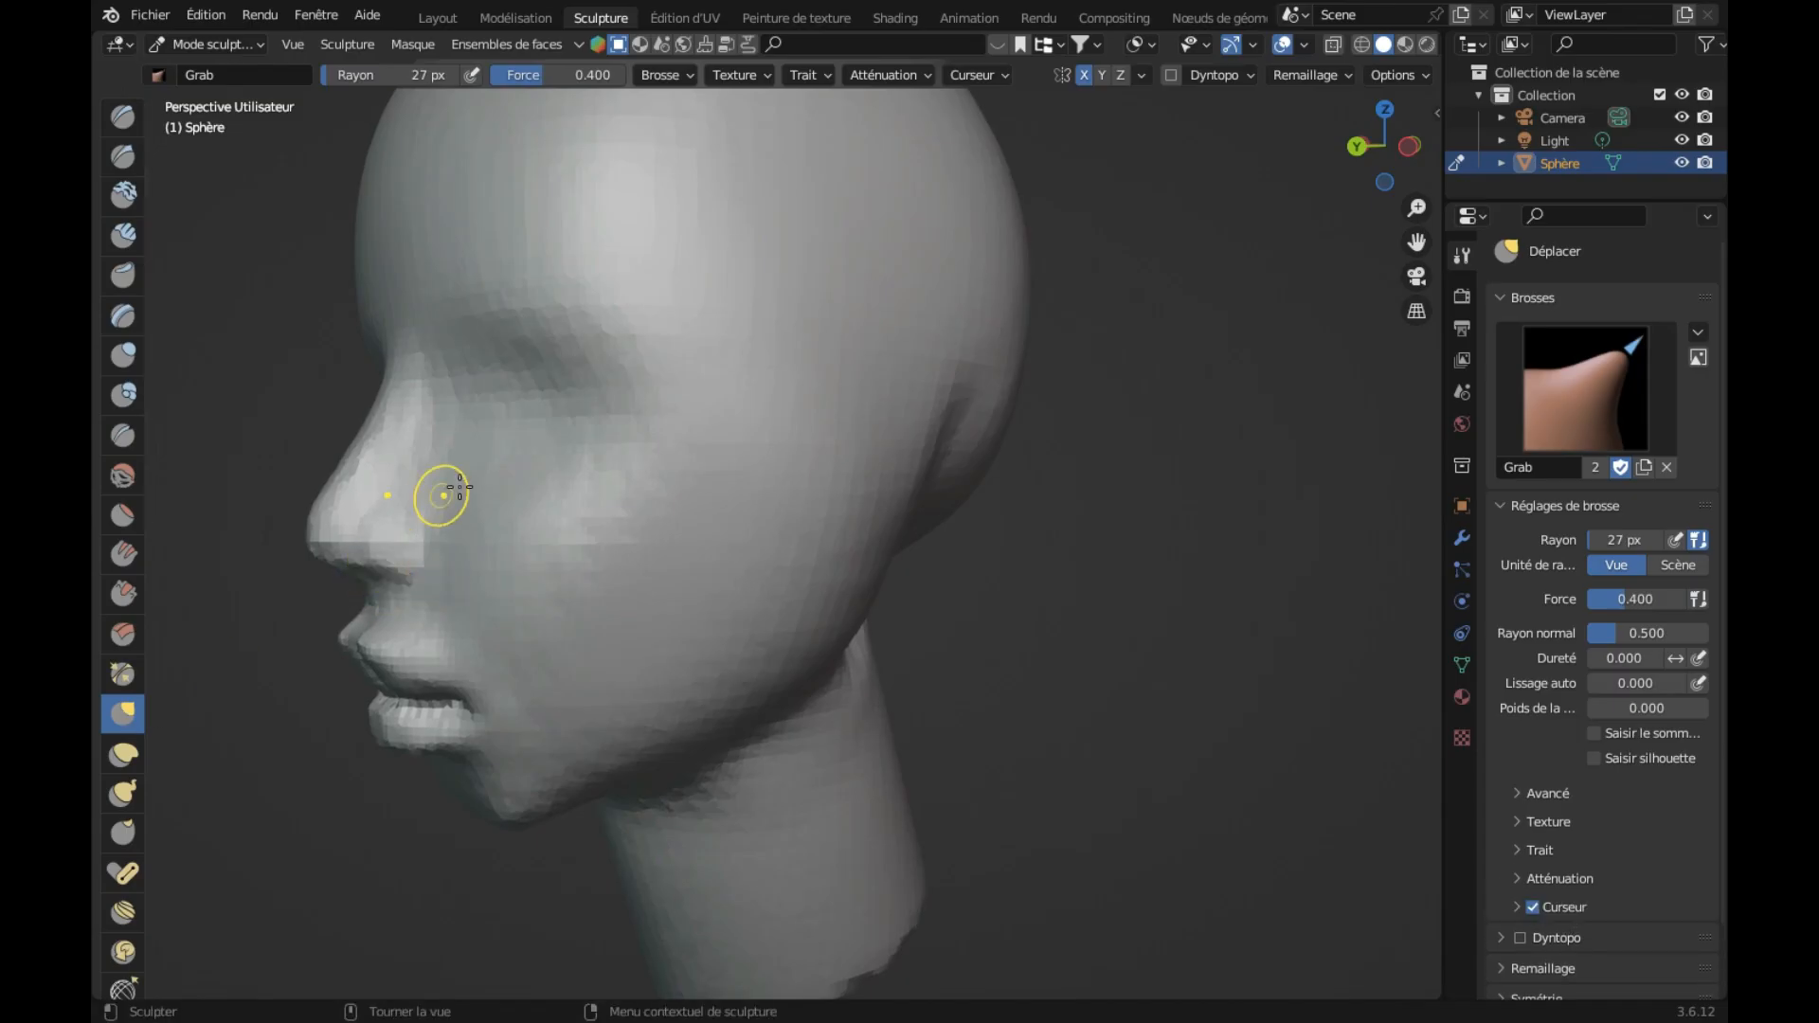
# Step: Adjust the base of the nose above the upper lip in profile with the Grab brush at a 51 px radius
pyautogui.scroll(-3, 477, 488)
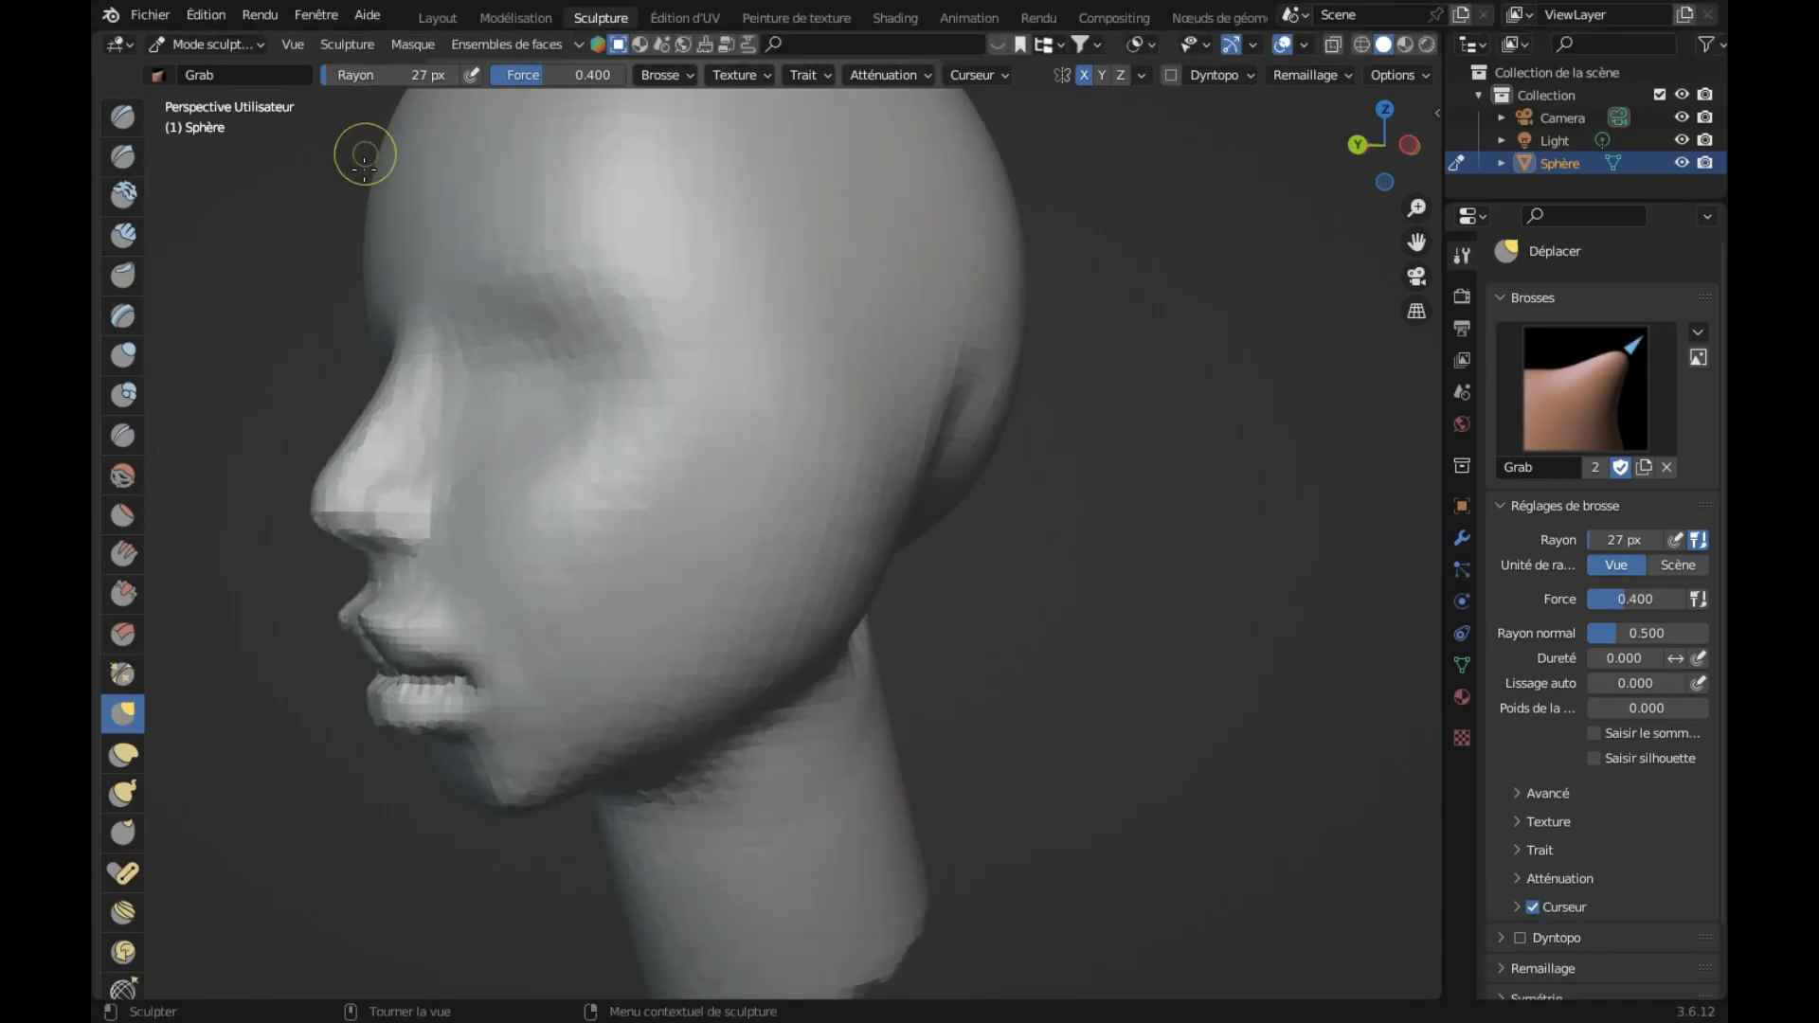
pyautogui.moveTo(340, 79); pyautogui.dragTo(351, 78)
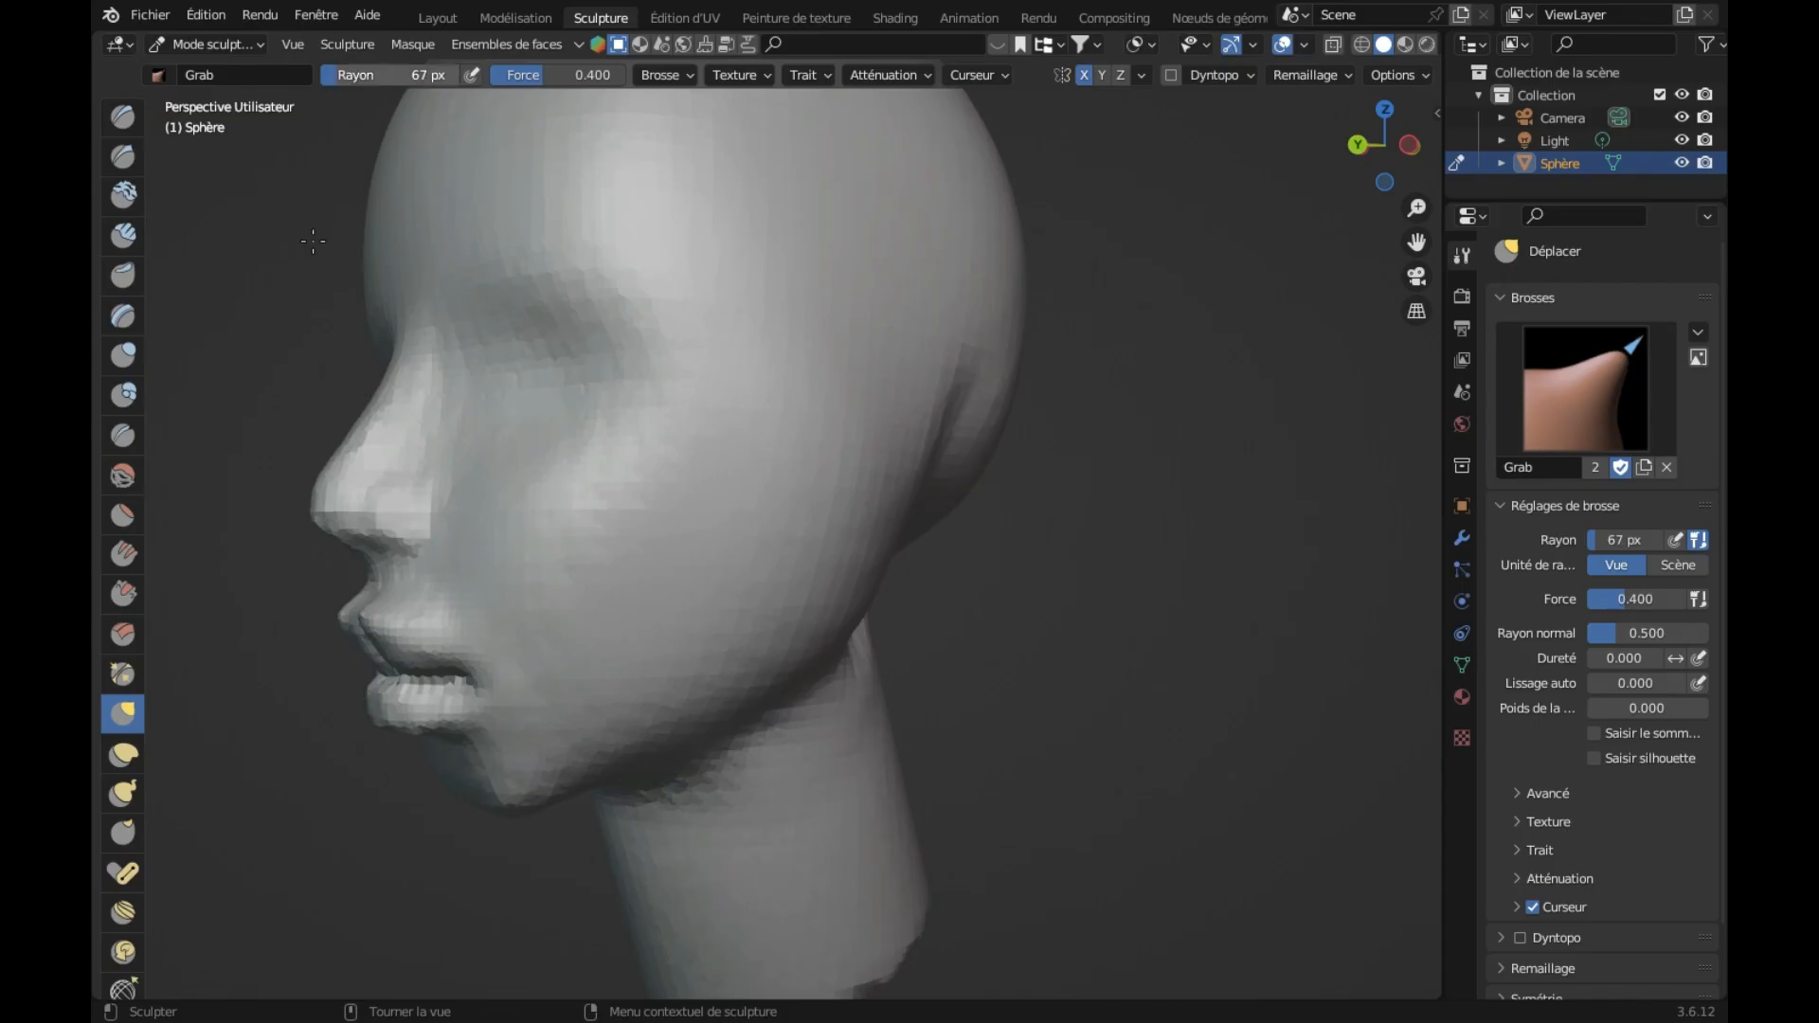
pyautogui.hscroll(3, 325, 548)
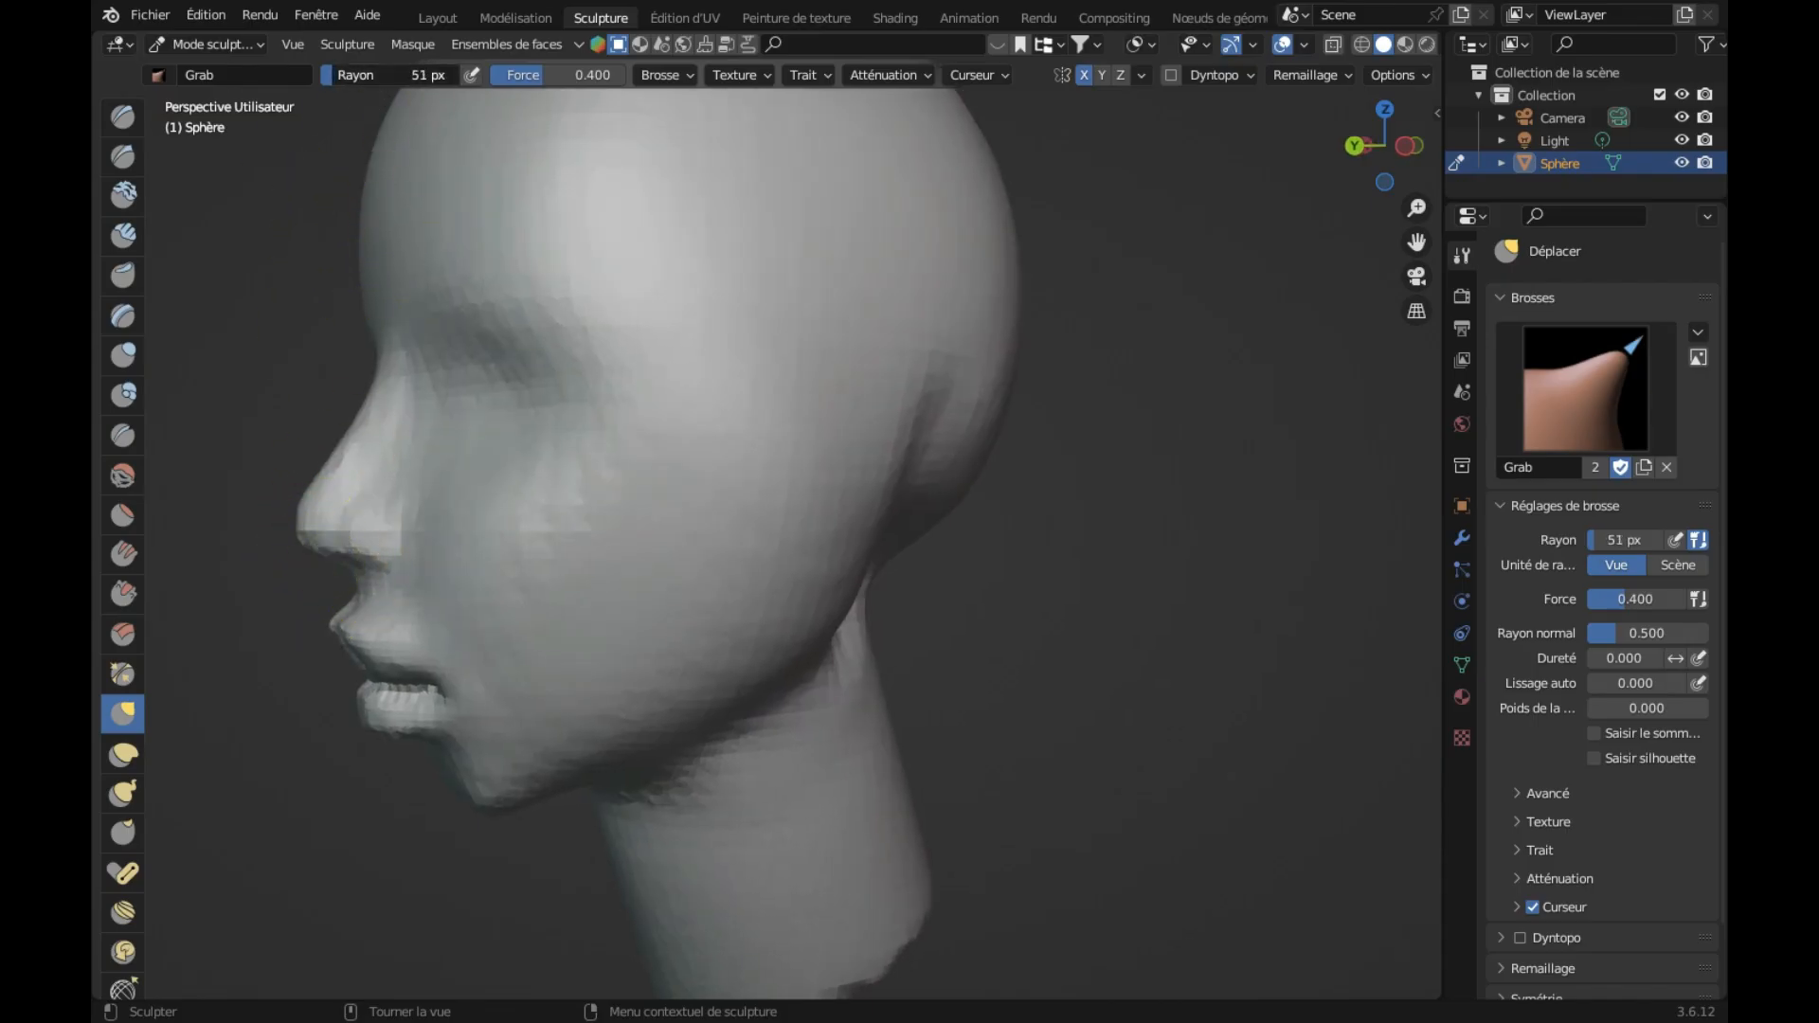
pyautogui.moveTo(348, 554); pyautogui.dragTo(358, 564)
# Step: Nudge the tip of the nose slightly upward in three-quarter view with the Grab brush at a 51 px radius
pyautogui.hscroll(-10, 399, 707)
pyautogui.scroll(8, 399, 707)
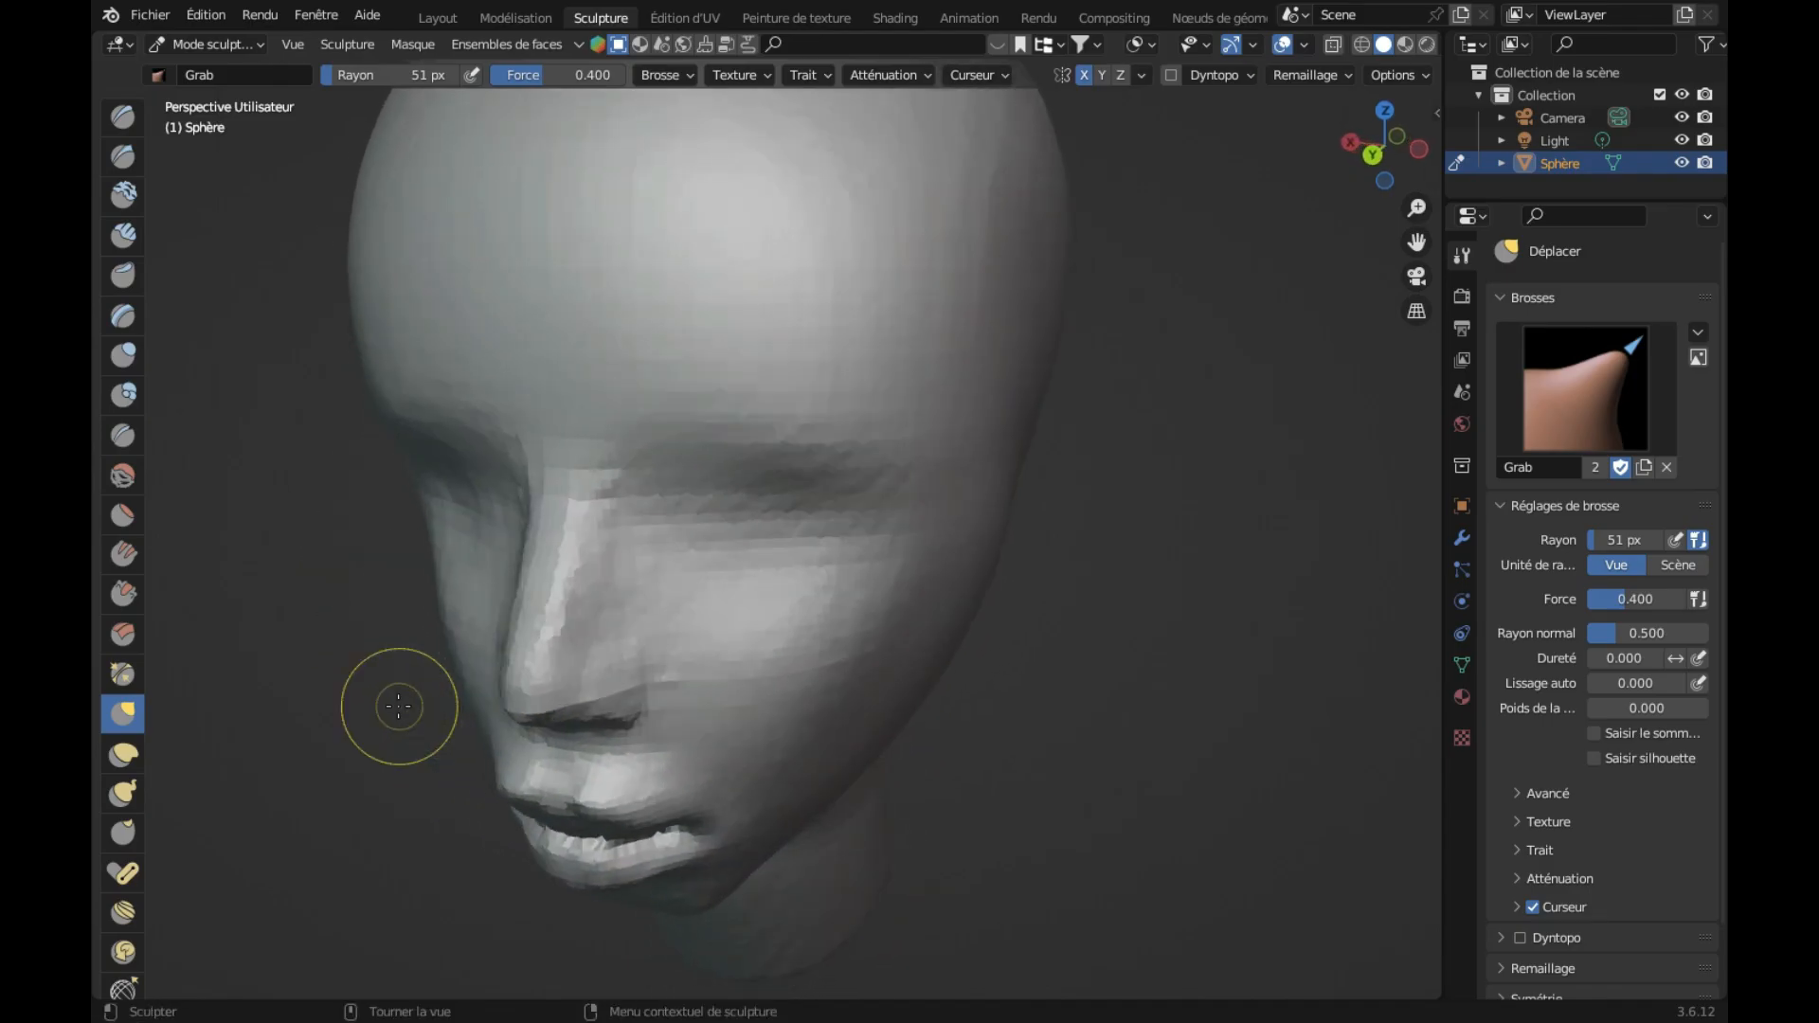
pyautogui.scroll(4, 541, 757)
pyautogui.scroll(-10, 541, 757)
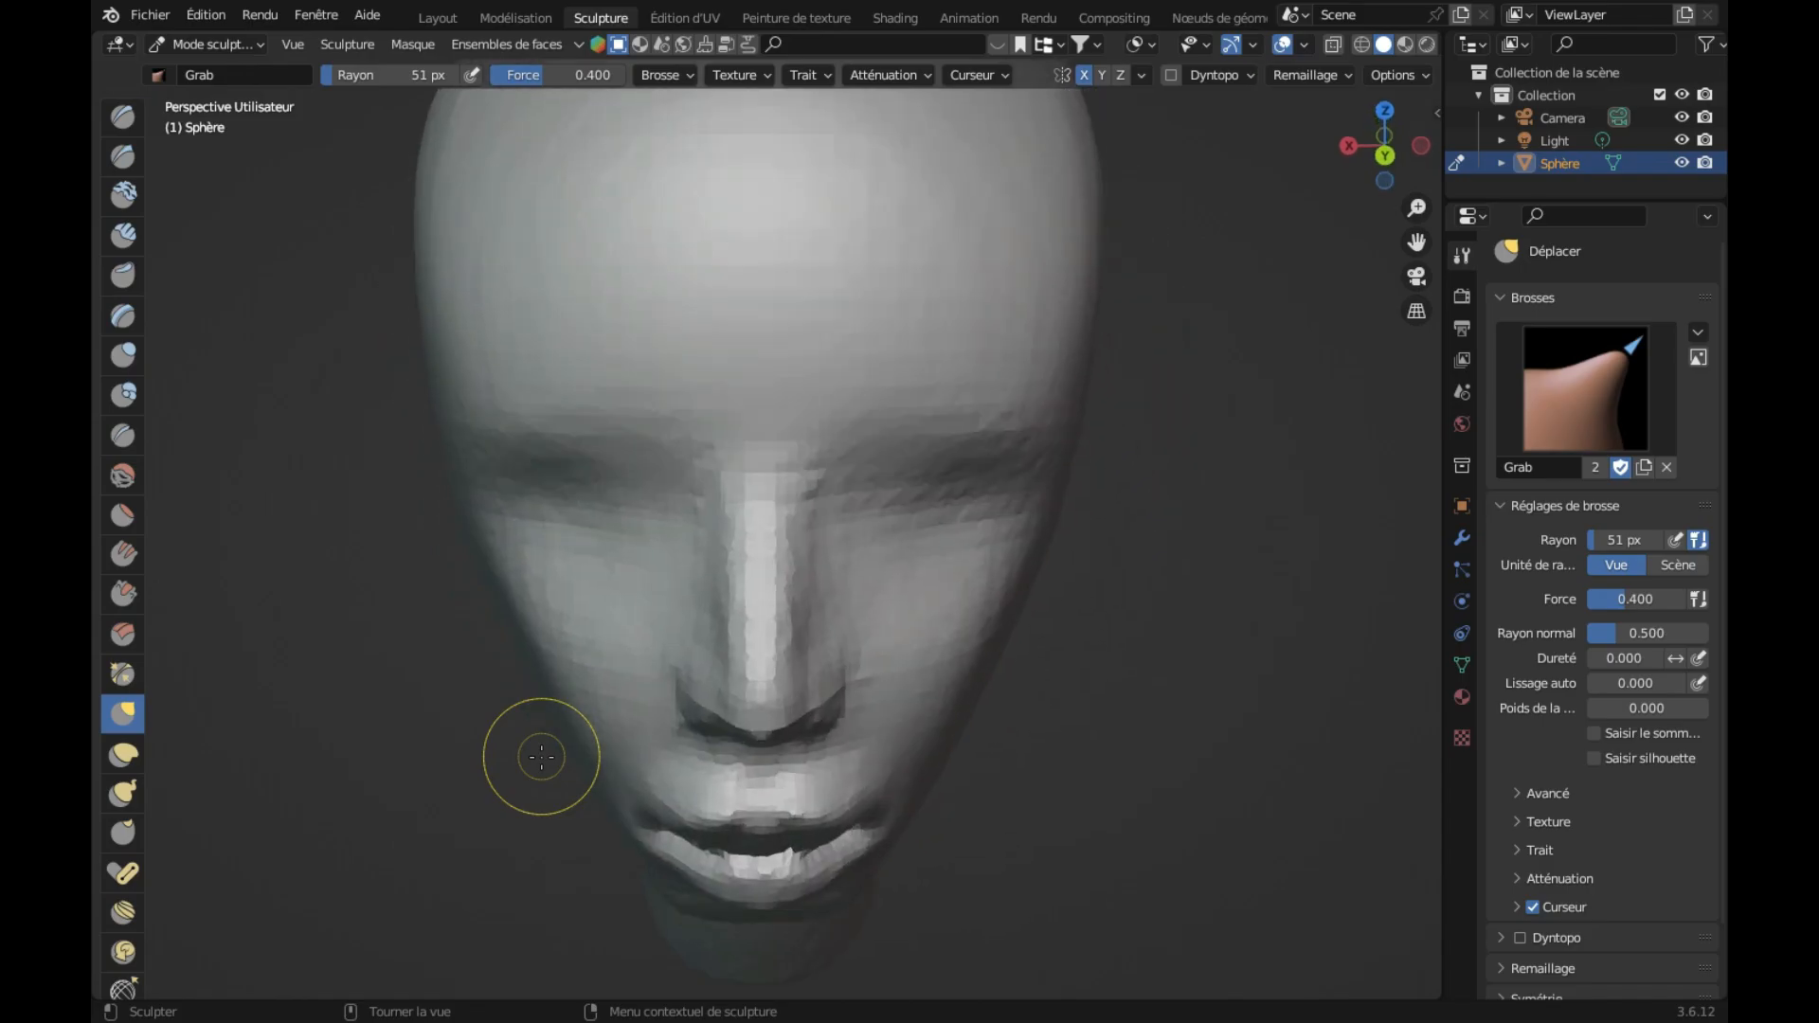
pyautogui.hscroll(6, 541, 757)
pyautogui.hscroll(3, 541, 757)
pyautogui.moveTo(436, 618); pyautogui.dragTo(429, 602)
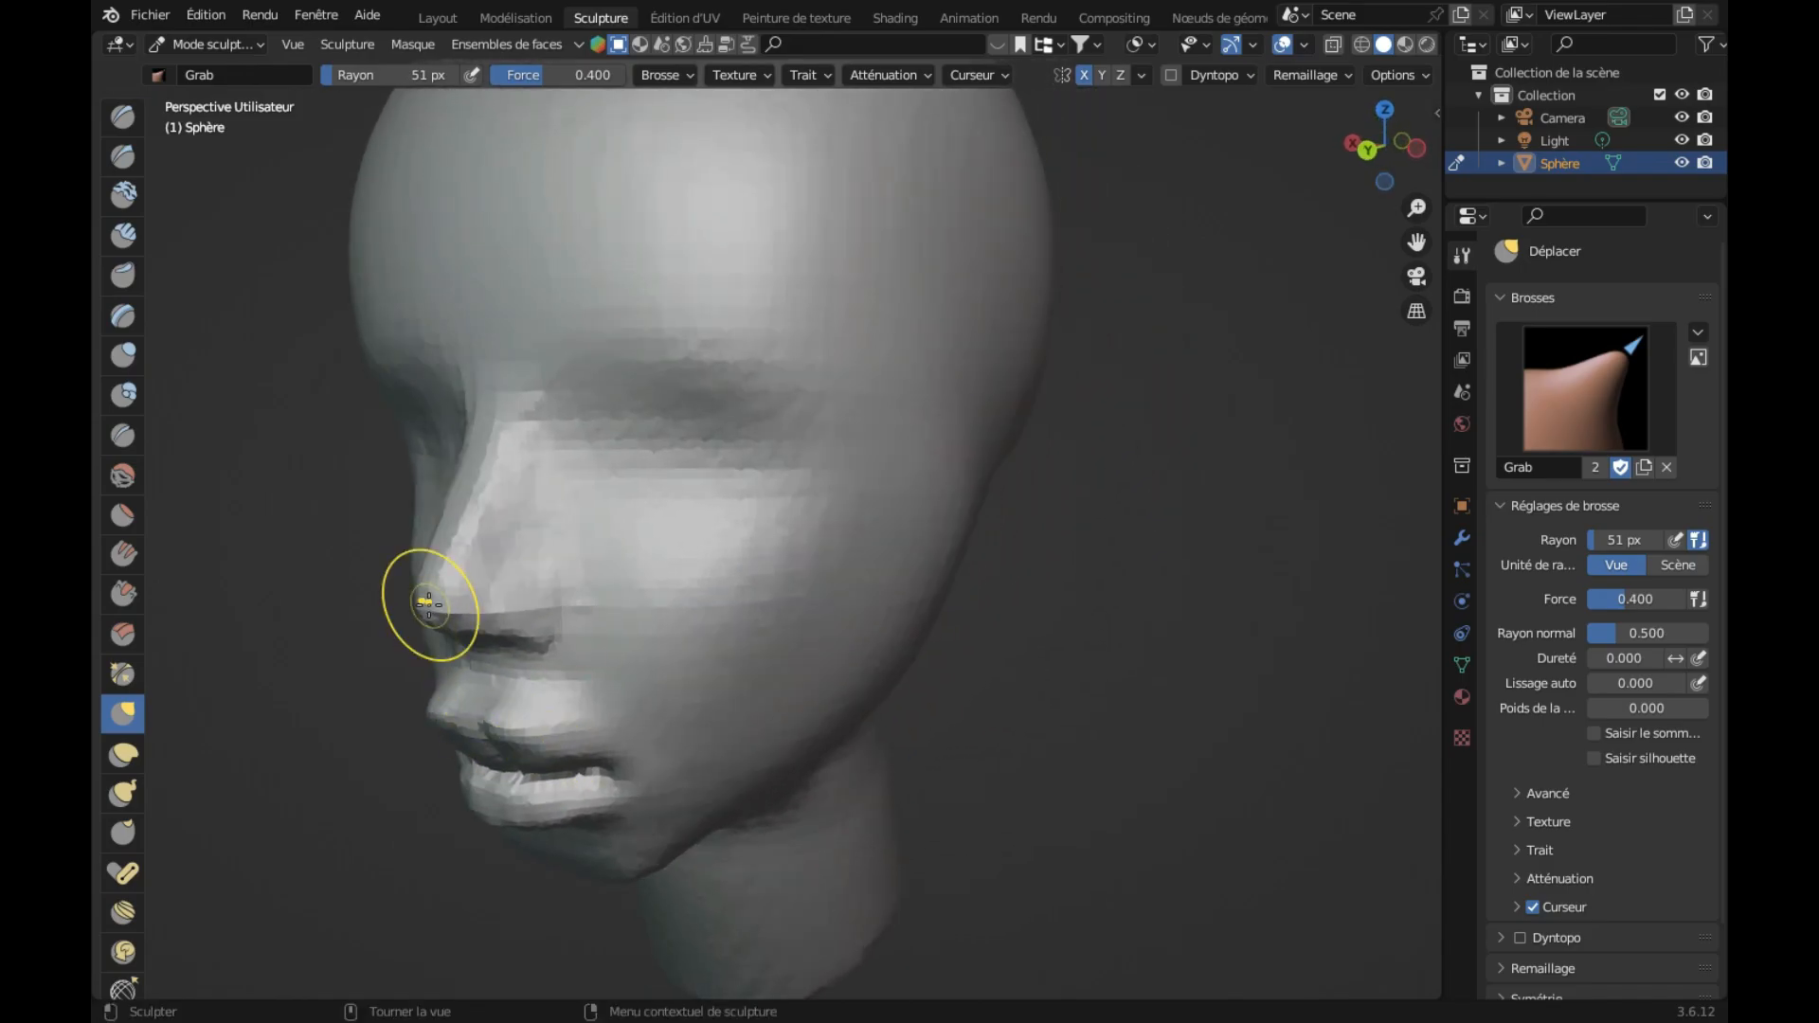
# Step: Reshape the sides of the nostrils symmetrically while viewing the head from above, using the Grab brush at a 51 px radius
pyautogui.hscroll(-6, 429, 602)
pyautogui.scroll(5, 430, 603)
pyautogui.scroll(6, 667, 775)
pyautogui.hscroll(-3, 668, 775)
pyautogui.scroll(2, 668, 775)
pyautogui.hscroll(-2, 668, 775)
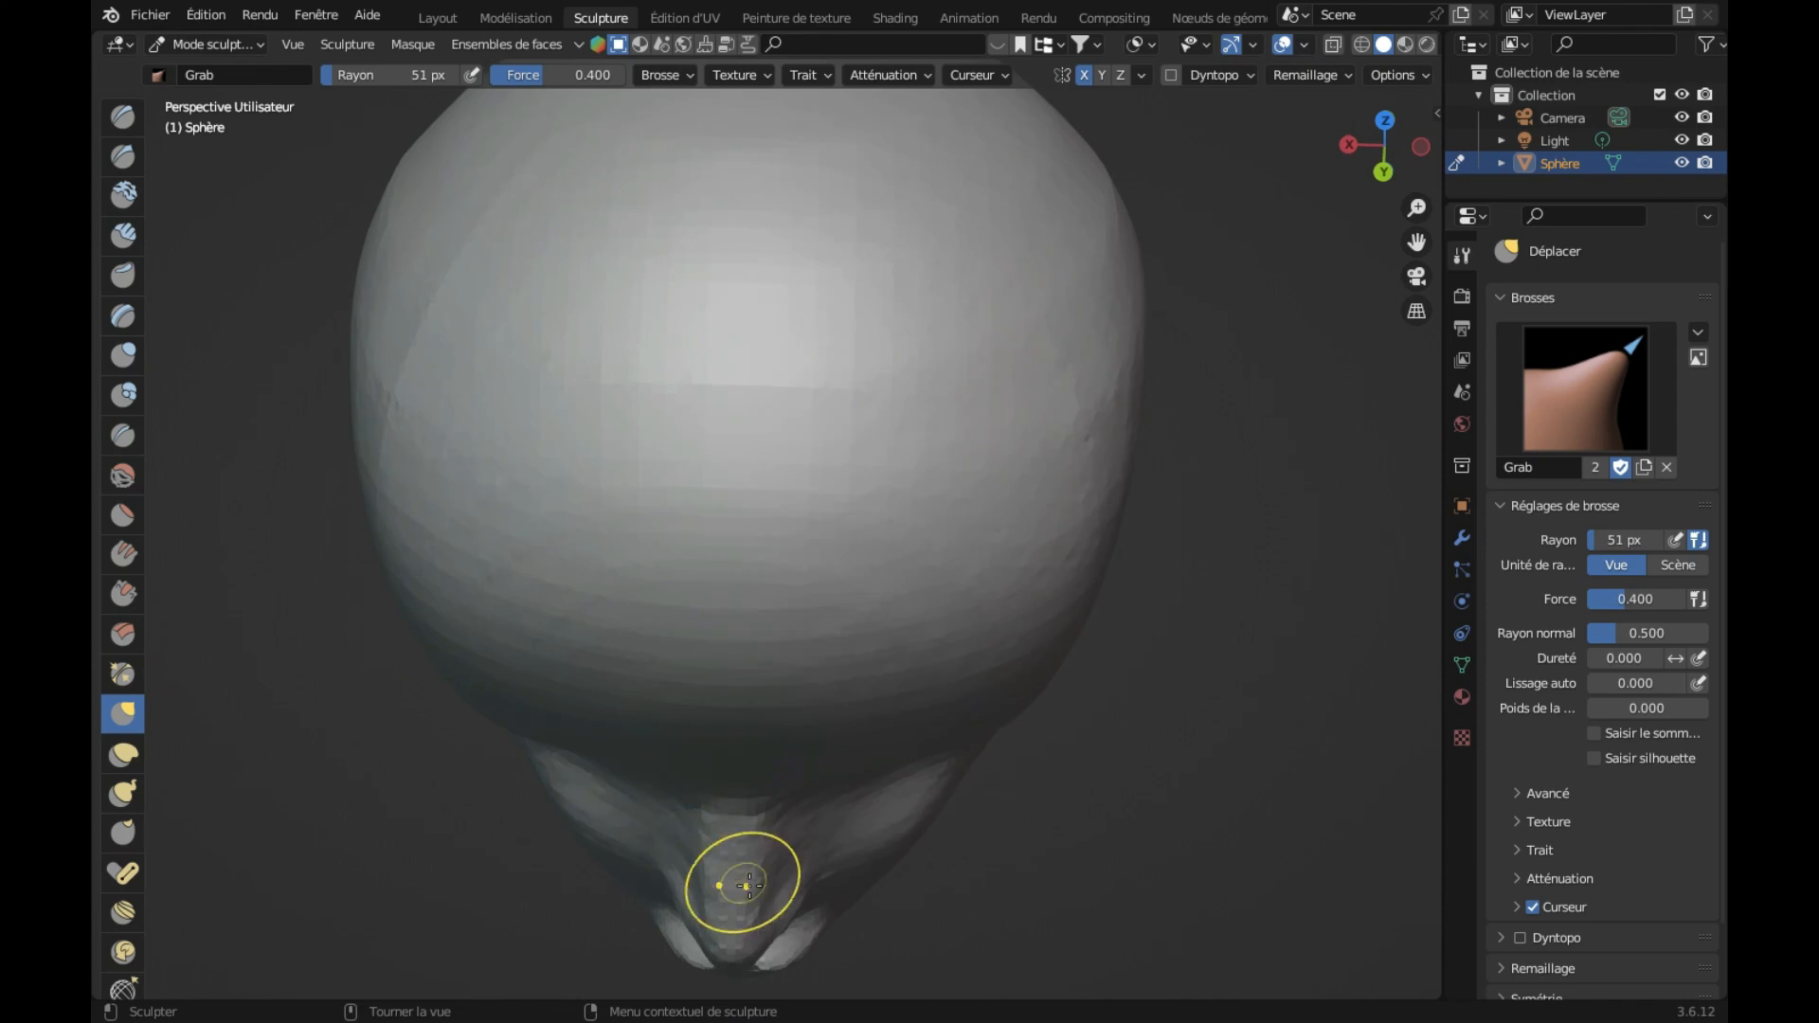
pyautogui.scroll(1, 727, 882)
pyautogui.scroll(-2, 727, 882)
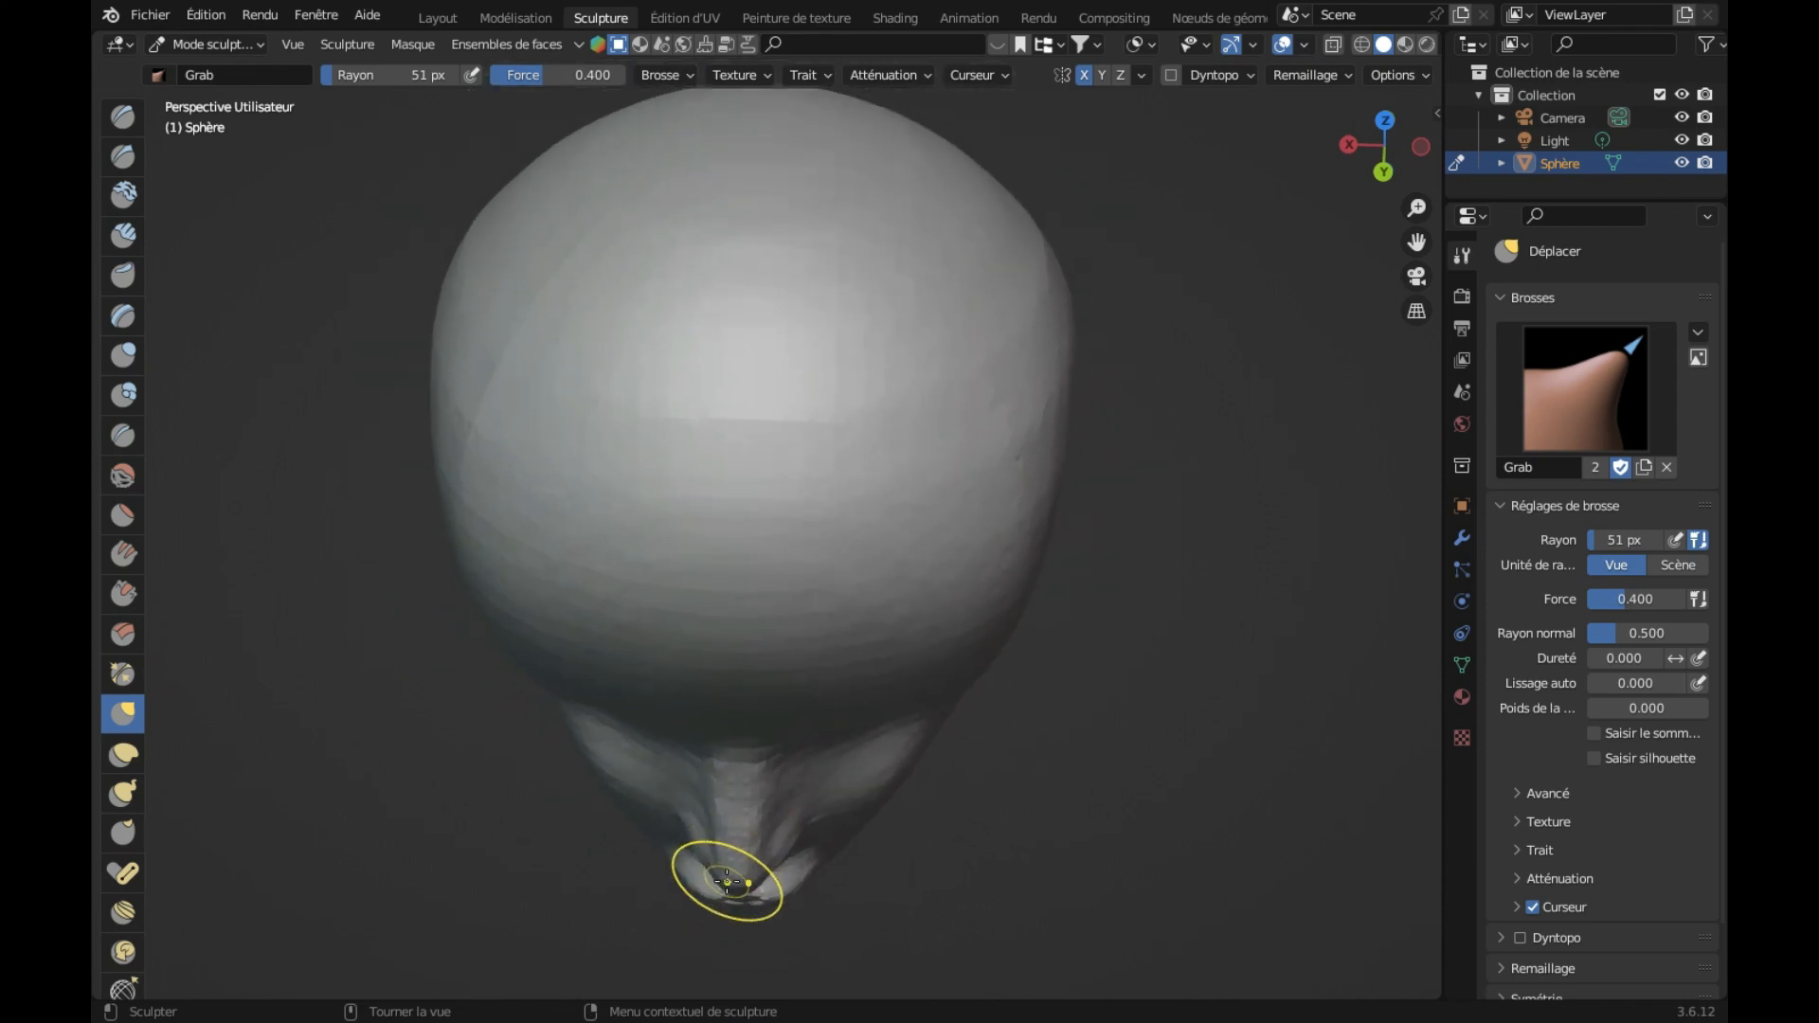
pyautogui.moveTo(783, 841); pyautogui.dragTo(794, 844)
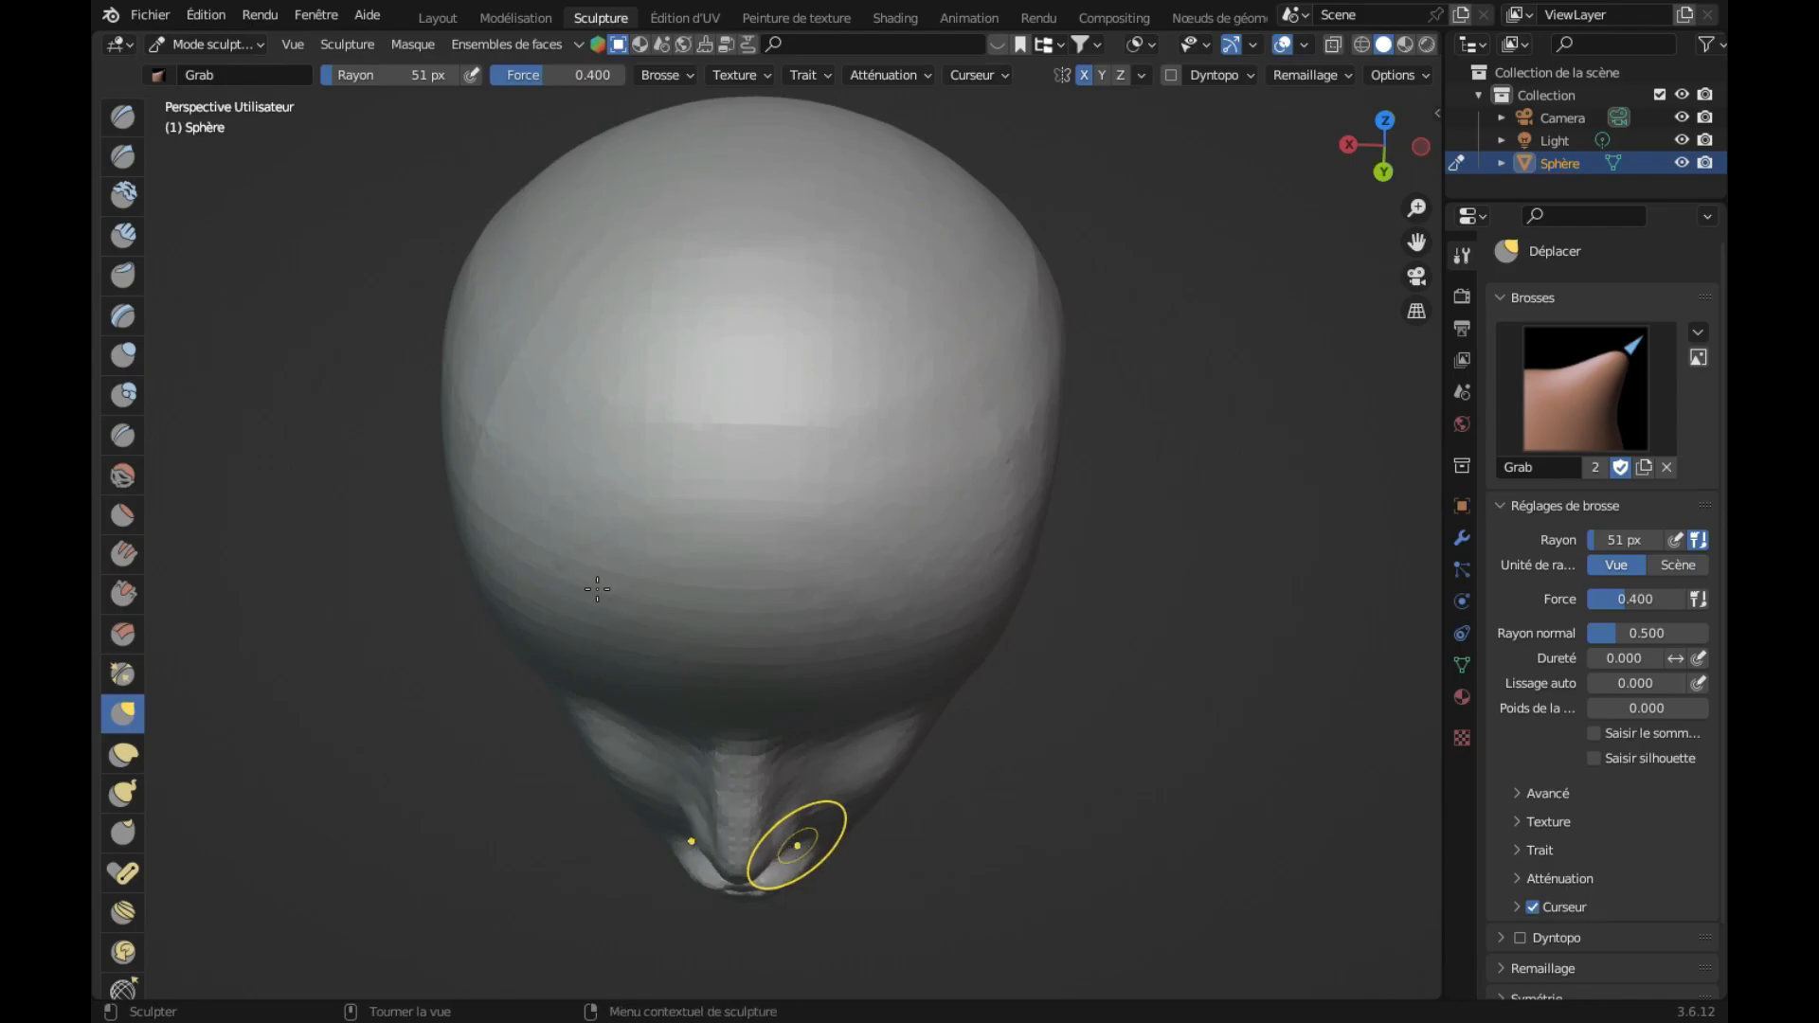
# Step: Refine the nostril wings with the Grab brush at a 43 px radius and smooth the area around the base of the nose
pyautogui.moveTo(351, 75); pyautogui.dragTo(336, 75)
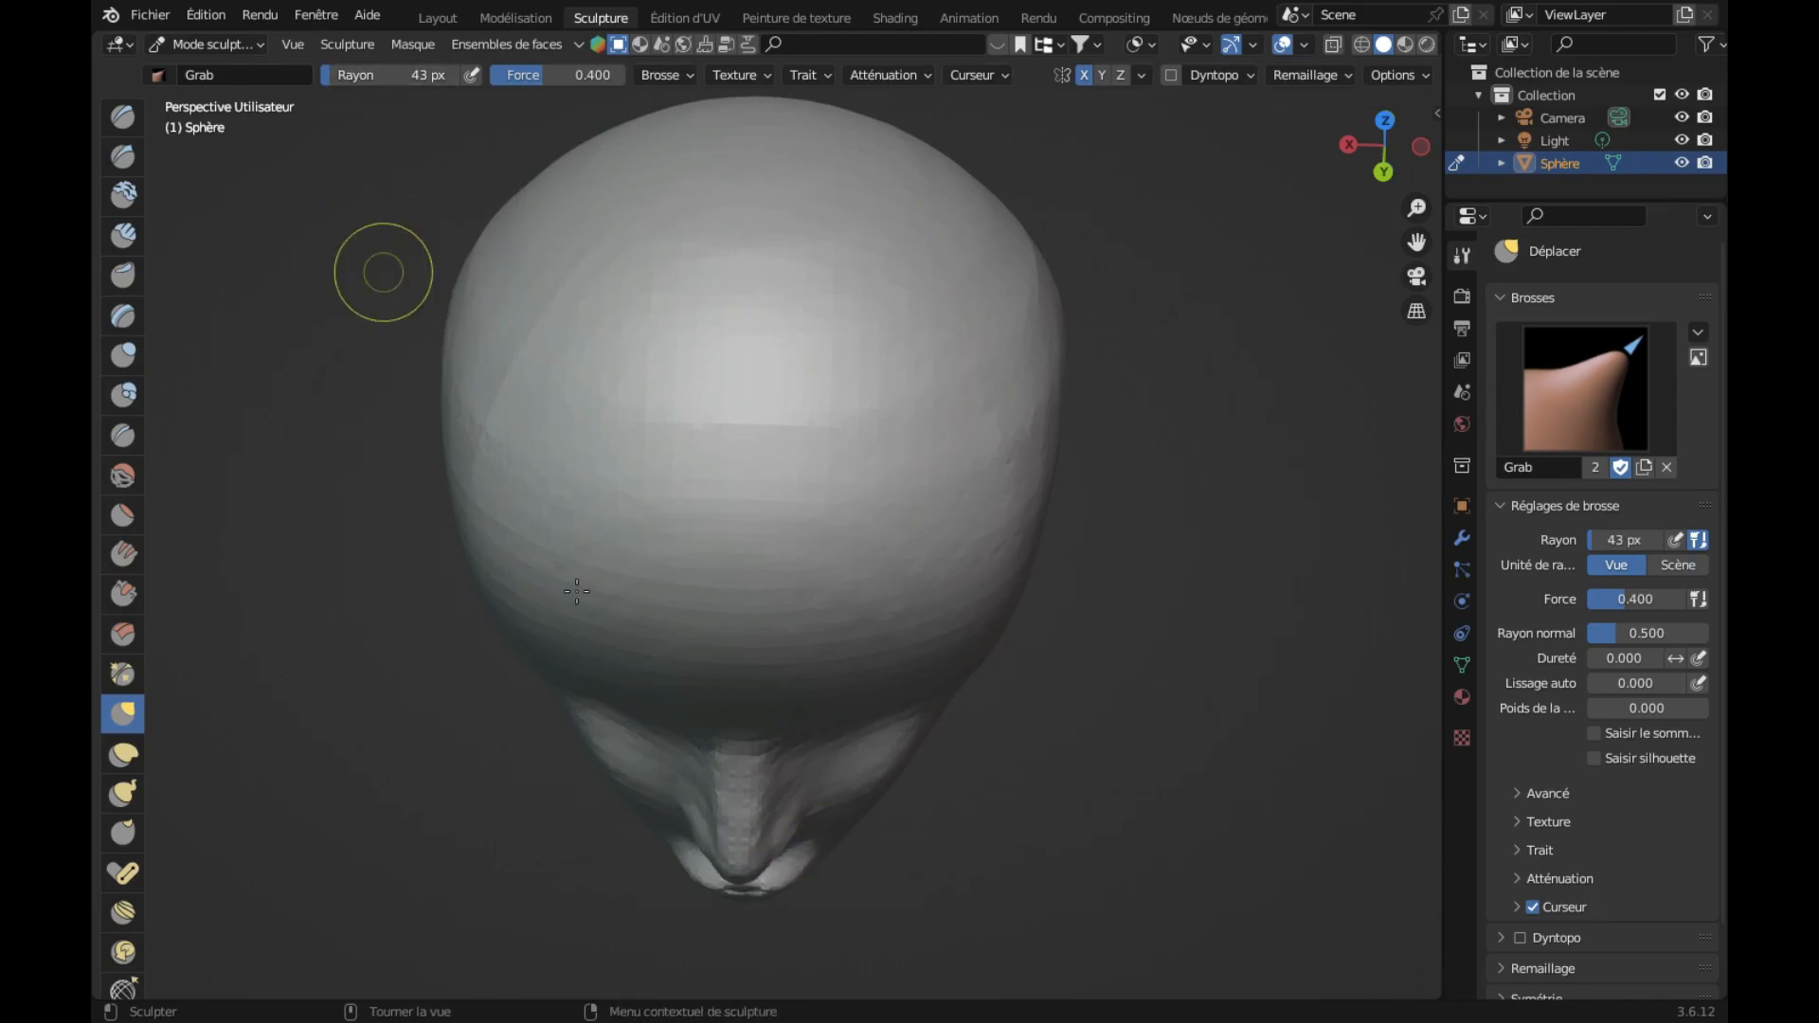
pyautogui.moveTo(788, 834)
pyautogui.mouseDown()
pyautogui.moveTo(822, 846)
pyautogui.moveTo(783, 810)
pyautogui.moveTo(792, 743)
pyautogui.mouseUp()
pyautogui.moveTo(783, 742)
pyautogui.mouseDown(button='middle')
pyautogui.moveTo(799, 742)
pyautogui.moveTo(771, 731)
pyautogui.moveTo(764, 763)
pyautogui.moveTo(775, 827)
pyautogui.mouseUp(button='middle')
pyautogui.moveTo(777, 872); pyautogui.dragTo(812, 837)
pyautogui.moveTo(792, 812); pyautogui.dragTo(791, 812, button='middle')
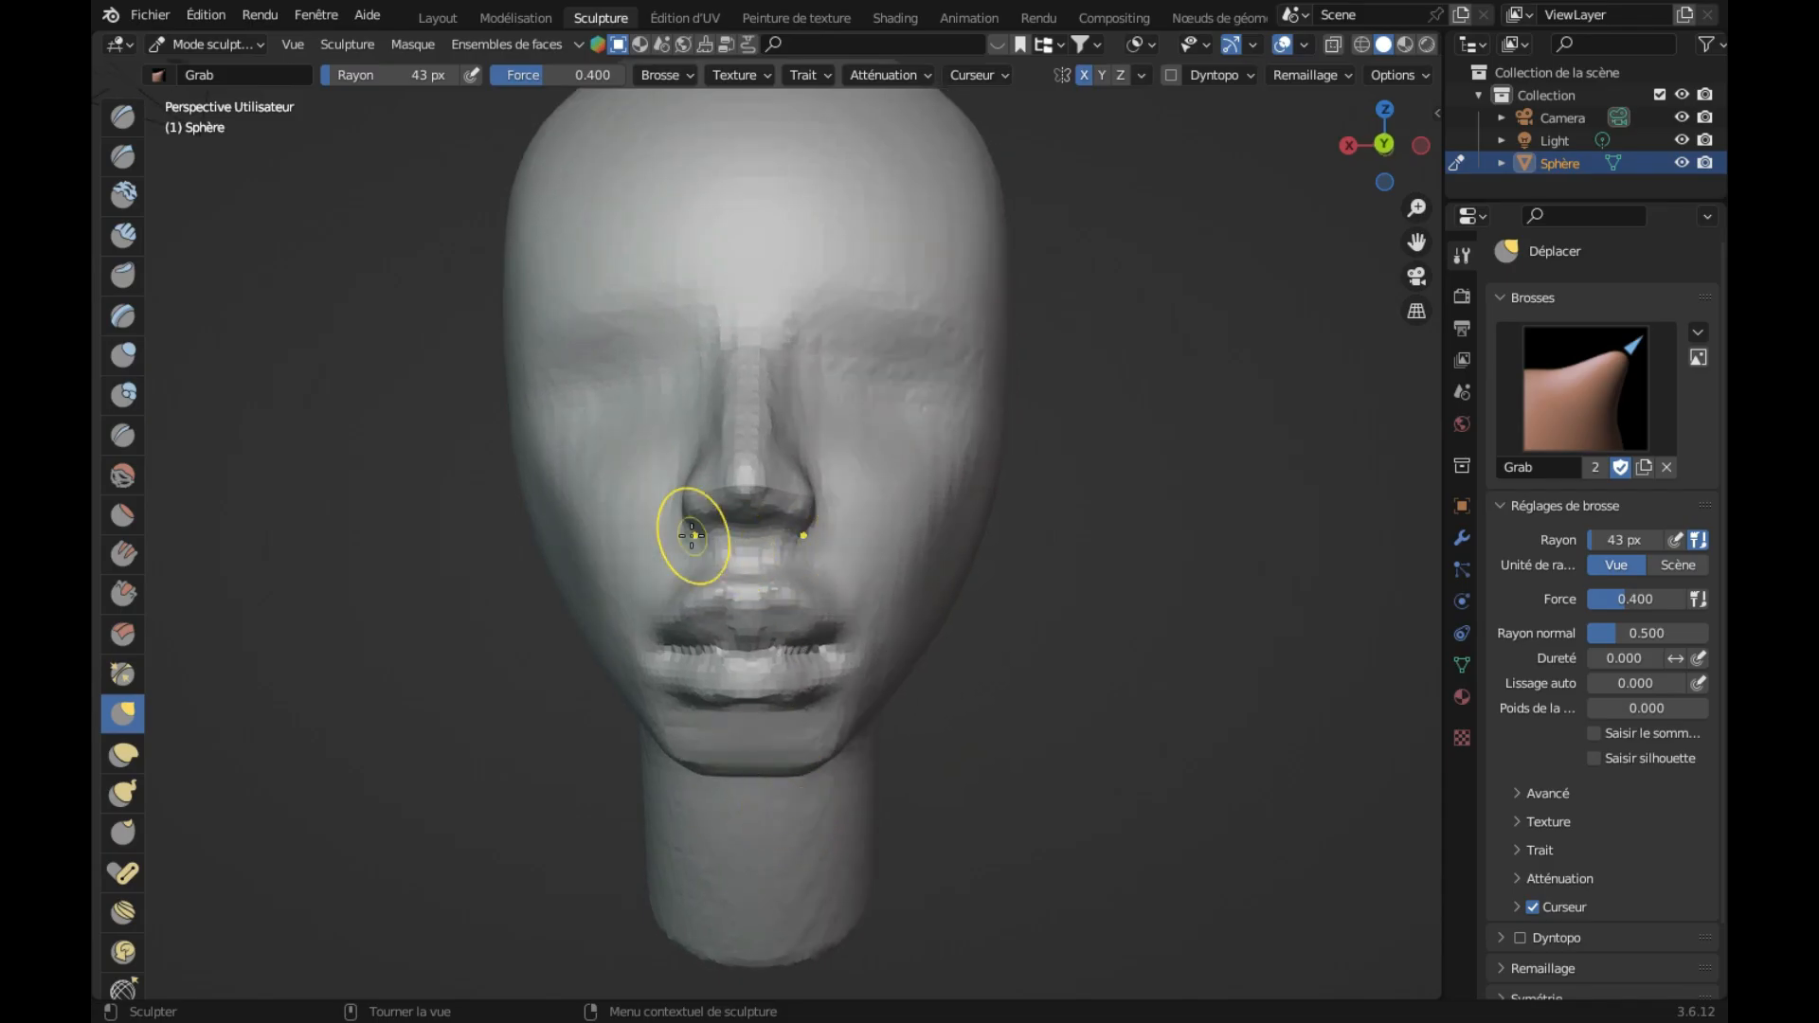
pyautogui.click(123, 487)
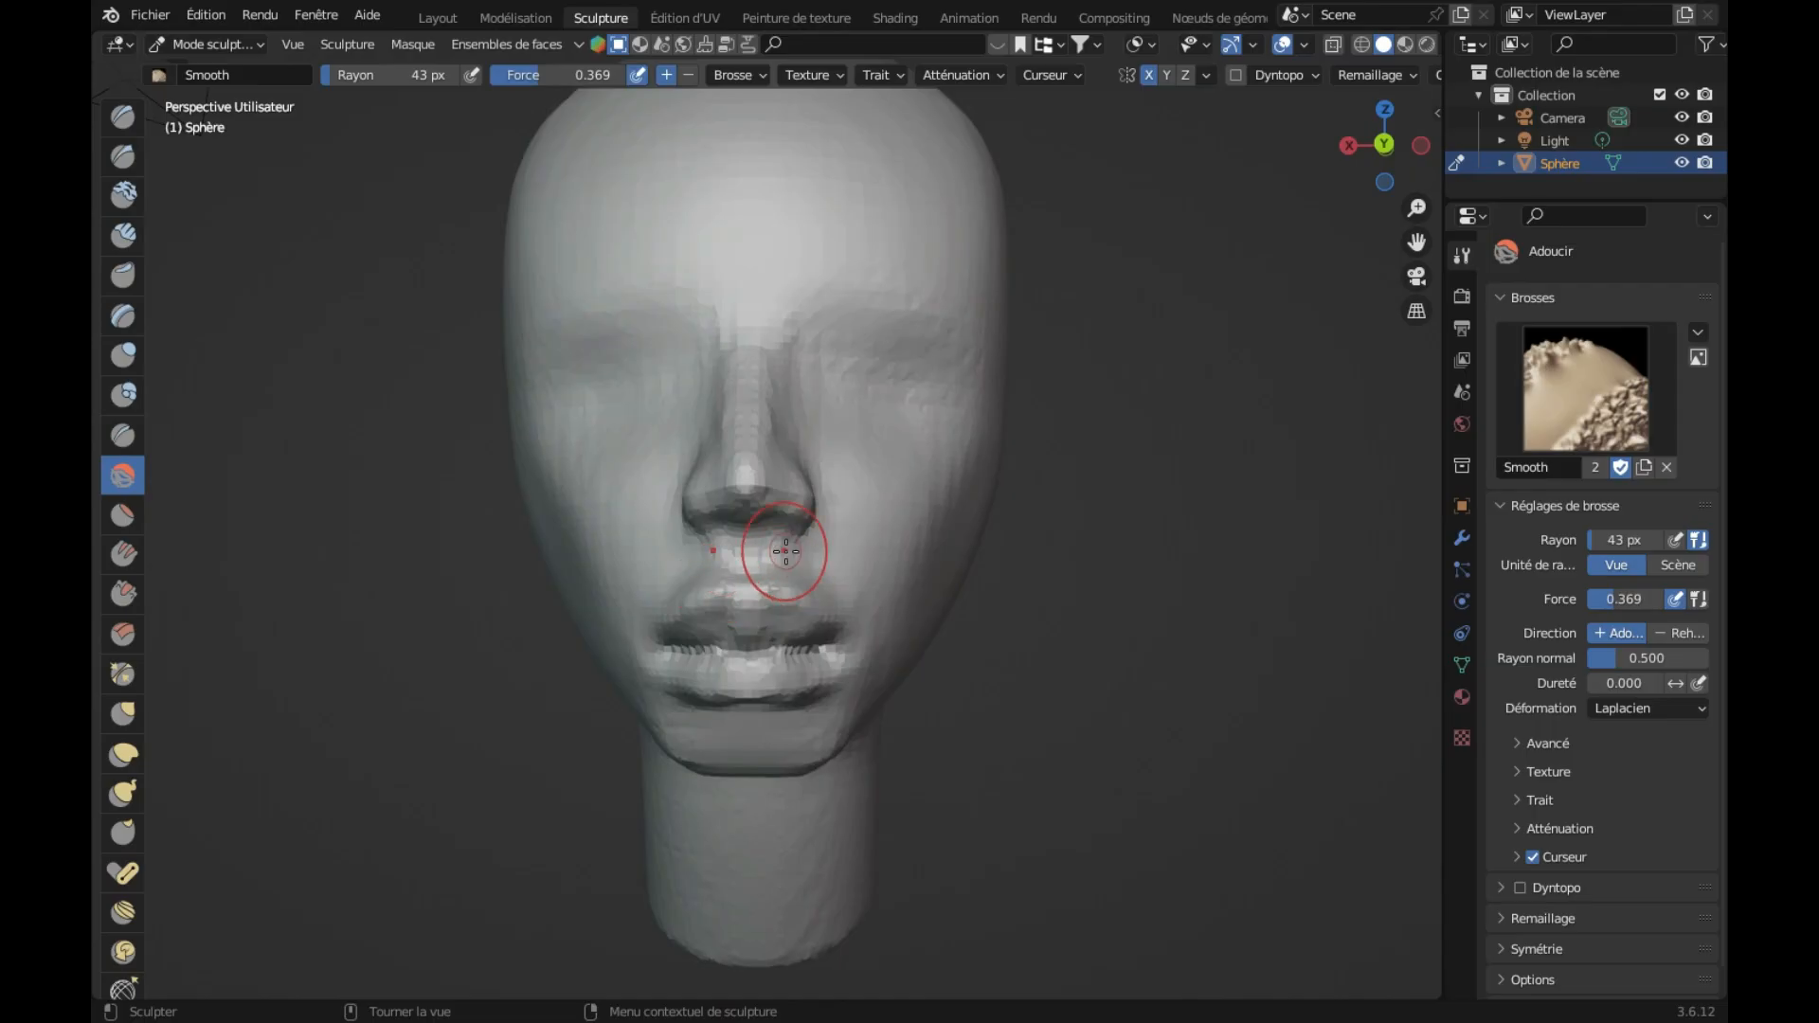
pyautogui.moveTo(752, 531); pyautogui.dragTo(756, 543, button='middle')
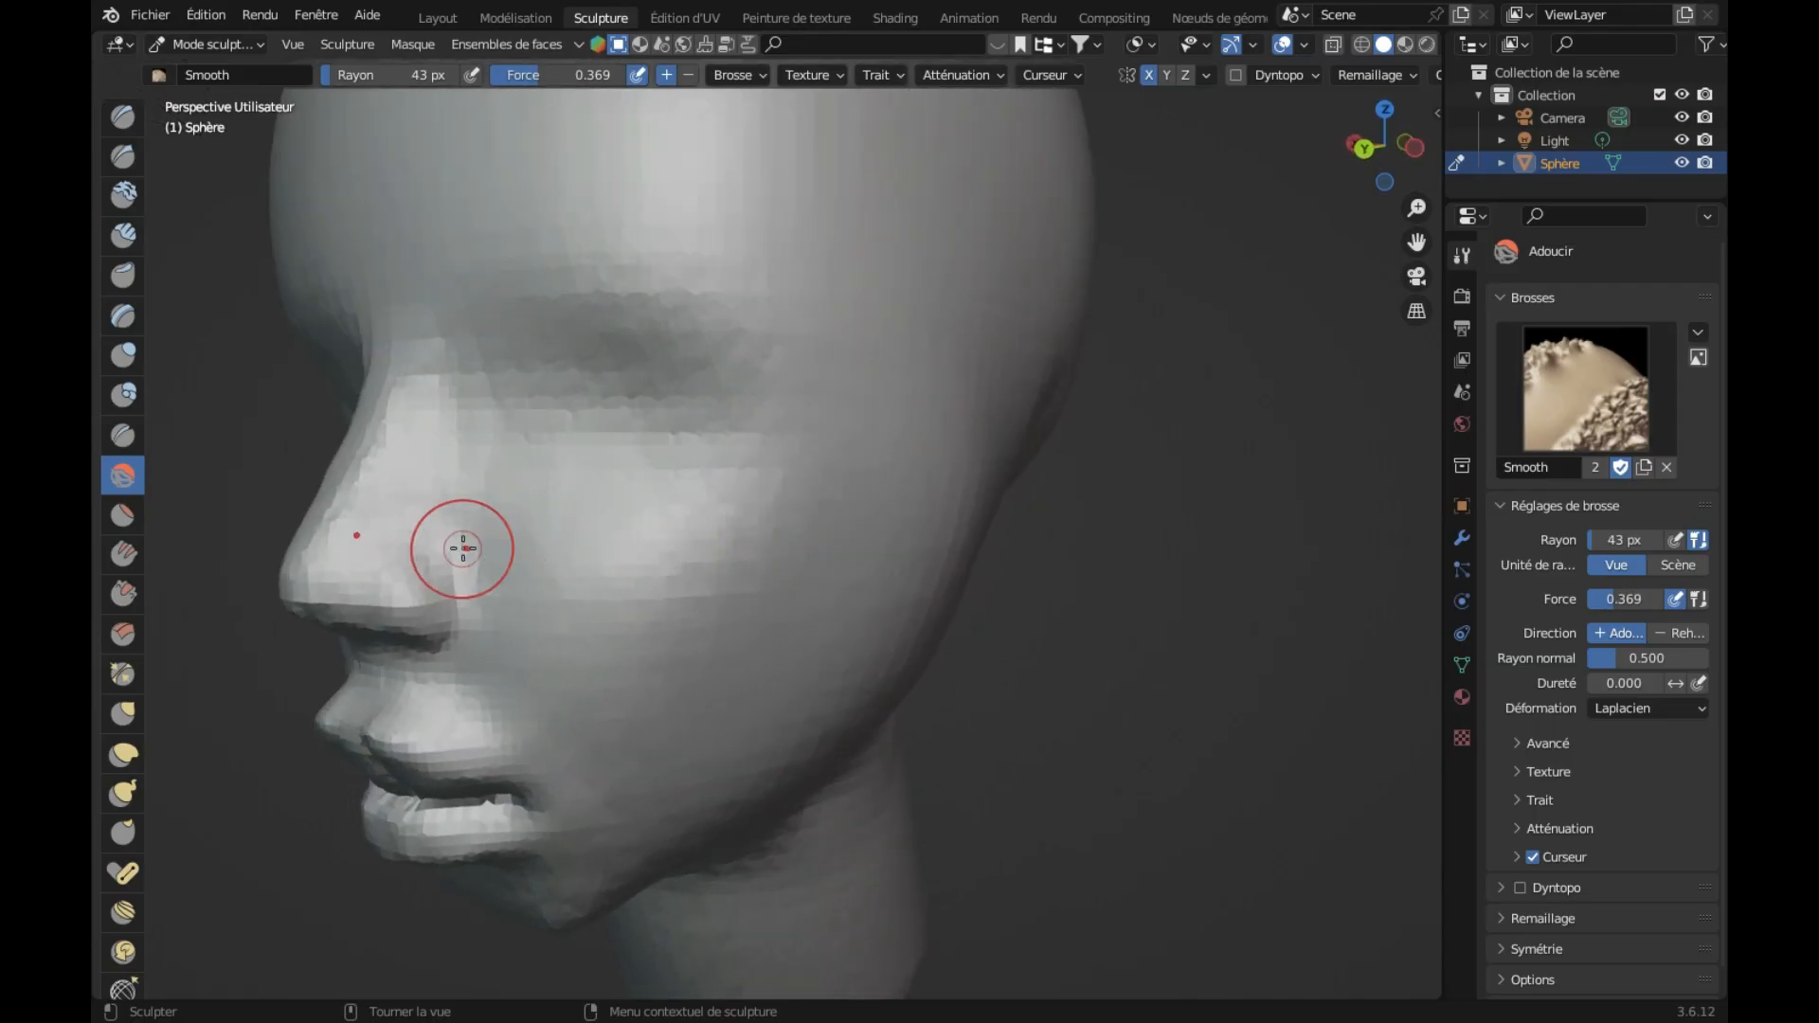
# Step: Try to carve the crease around the nostril wing with the Draw Sharp brush at a 23 px radius and 0.946 strength
pyautogui.click(125, 158)
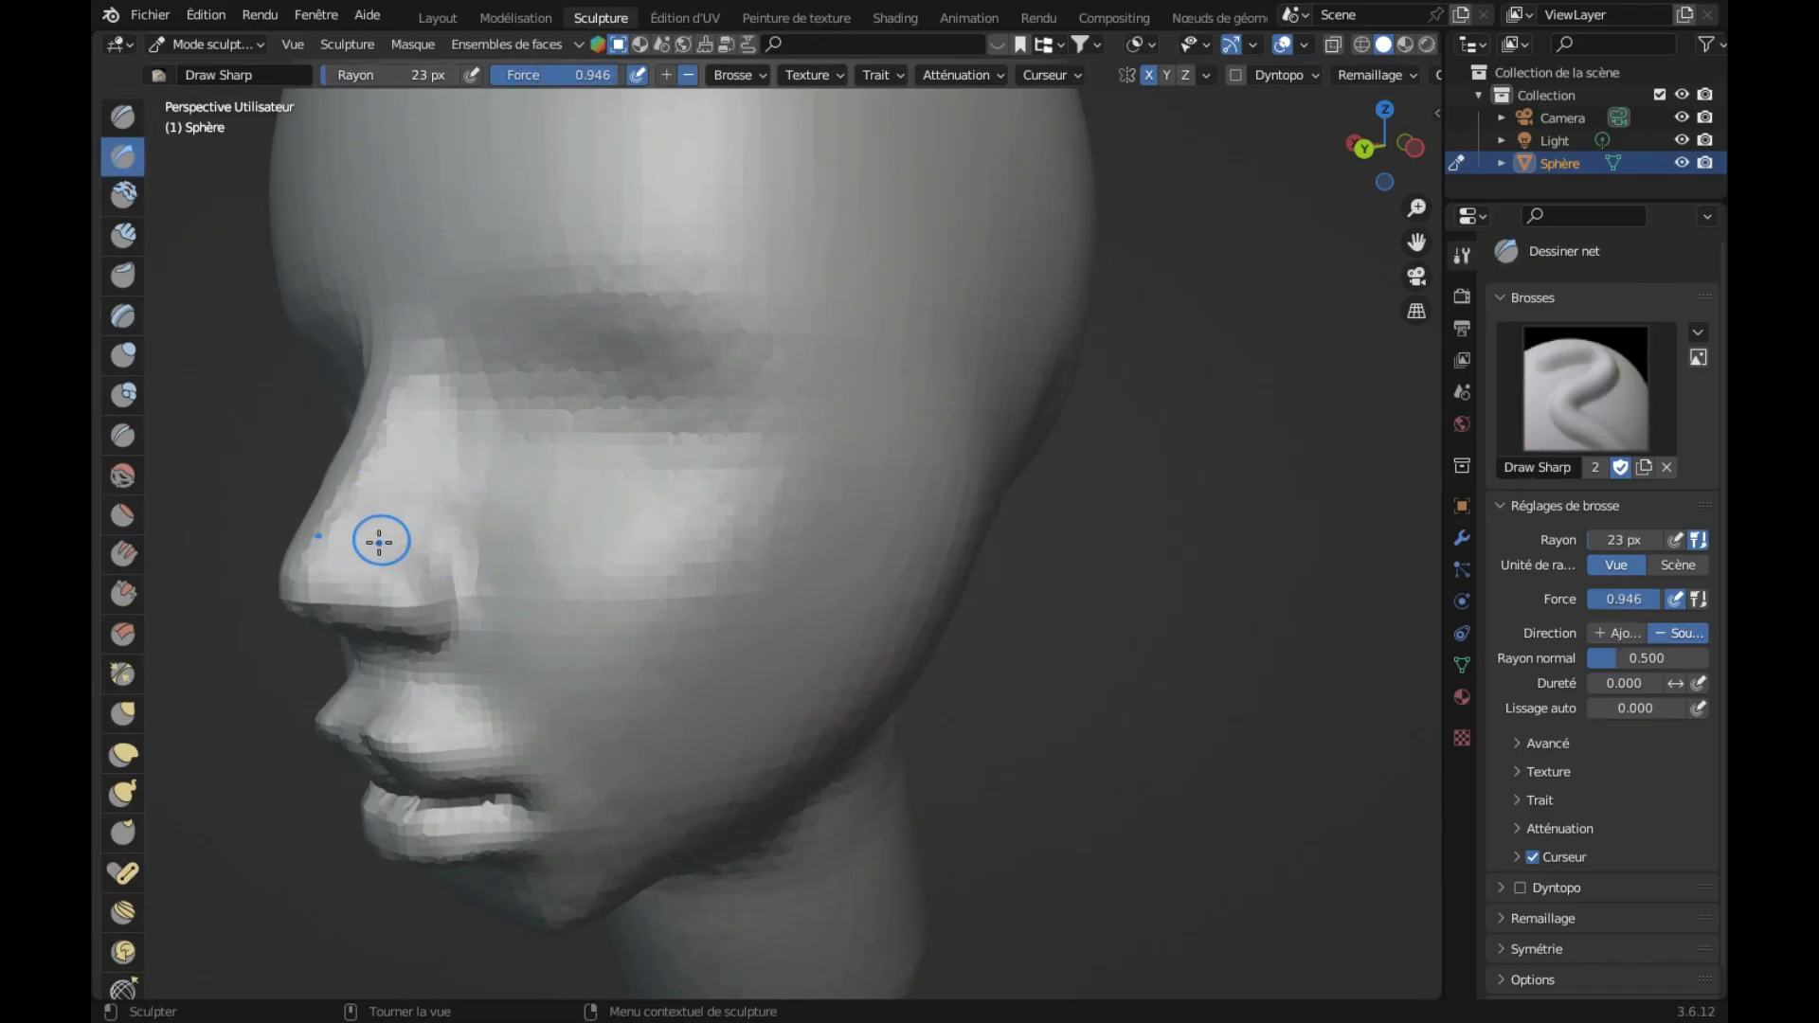
pyautogui.moveTo(378, 546); pyautogui.dragTo(427, 555)
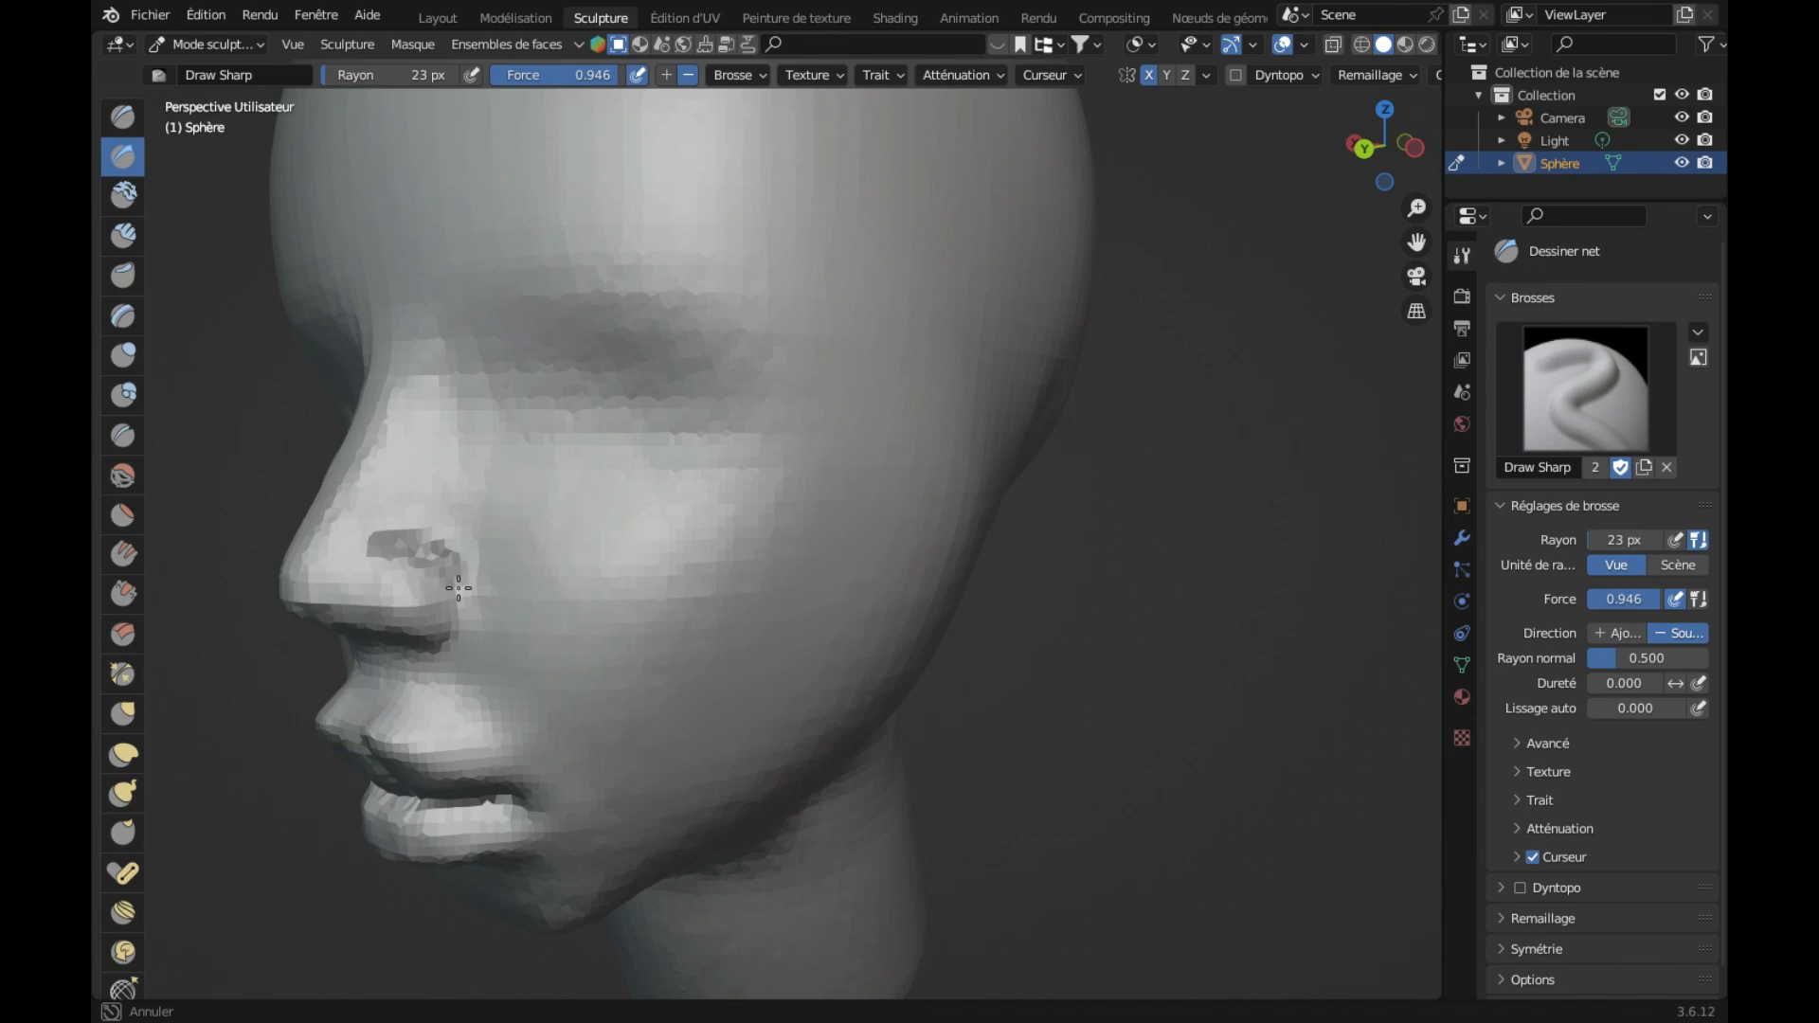
pyautogui.moveTo(455, 627); pyautogui.dragTo(442, 643)
pyautogui.hotkey('ctrl', 'z')
pyautogui.hotkey('ctrl', 'z')
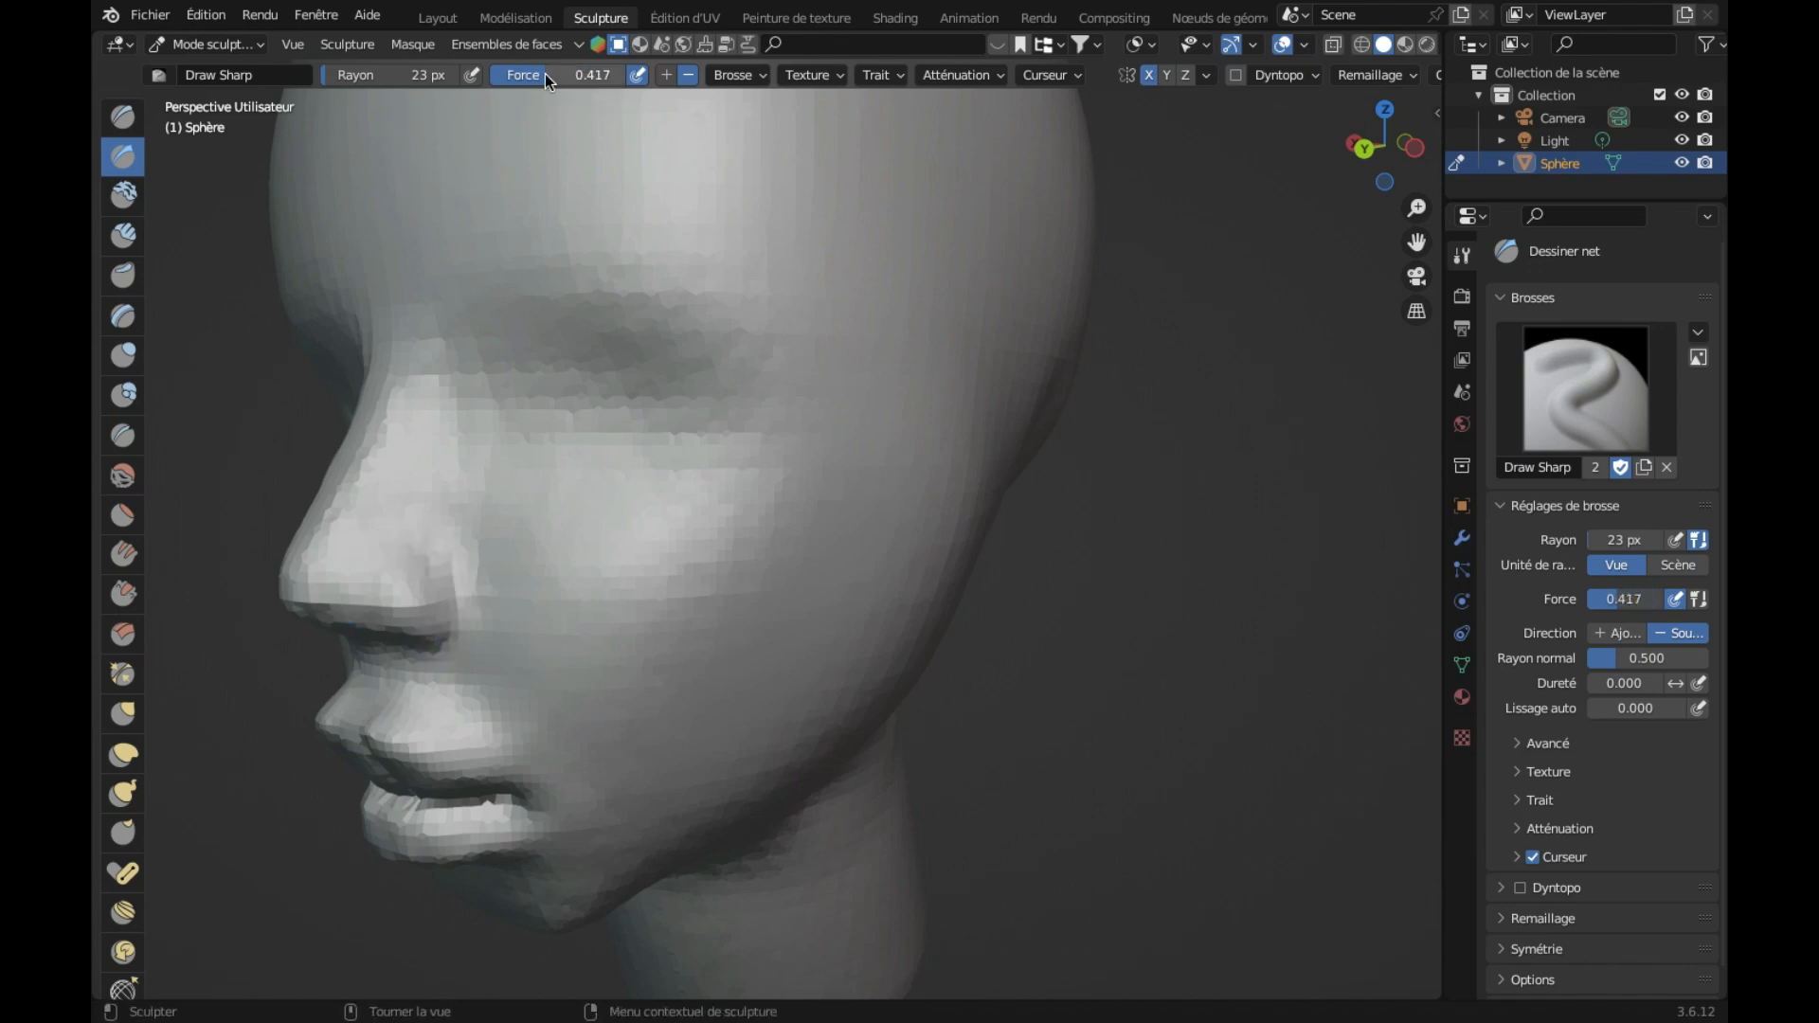
# Step: Try a softer crease around the nostril wing with the Draw Sharp brush at 0.417 strength
pyautogui.moveTo(398, 540); pyautogui.dragTo(436, 553)
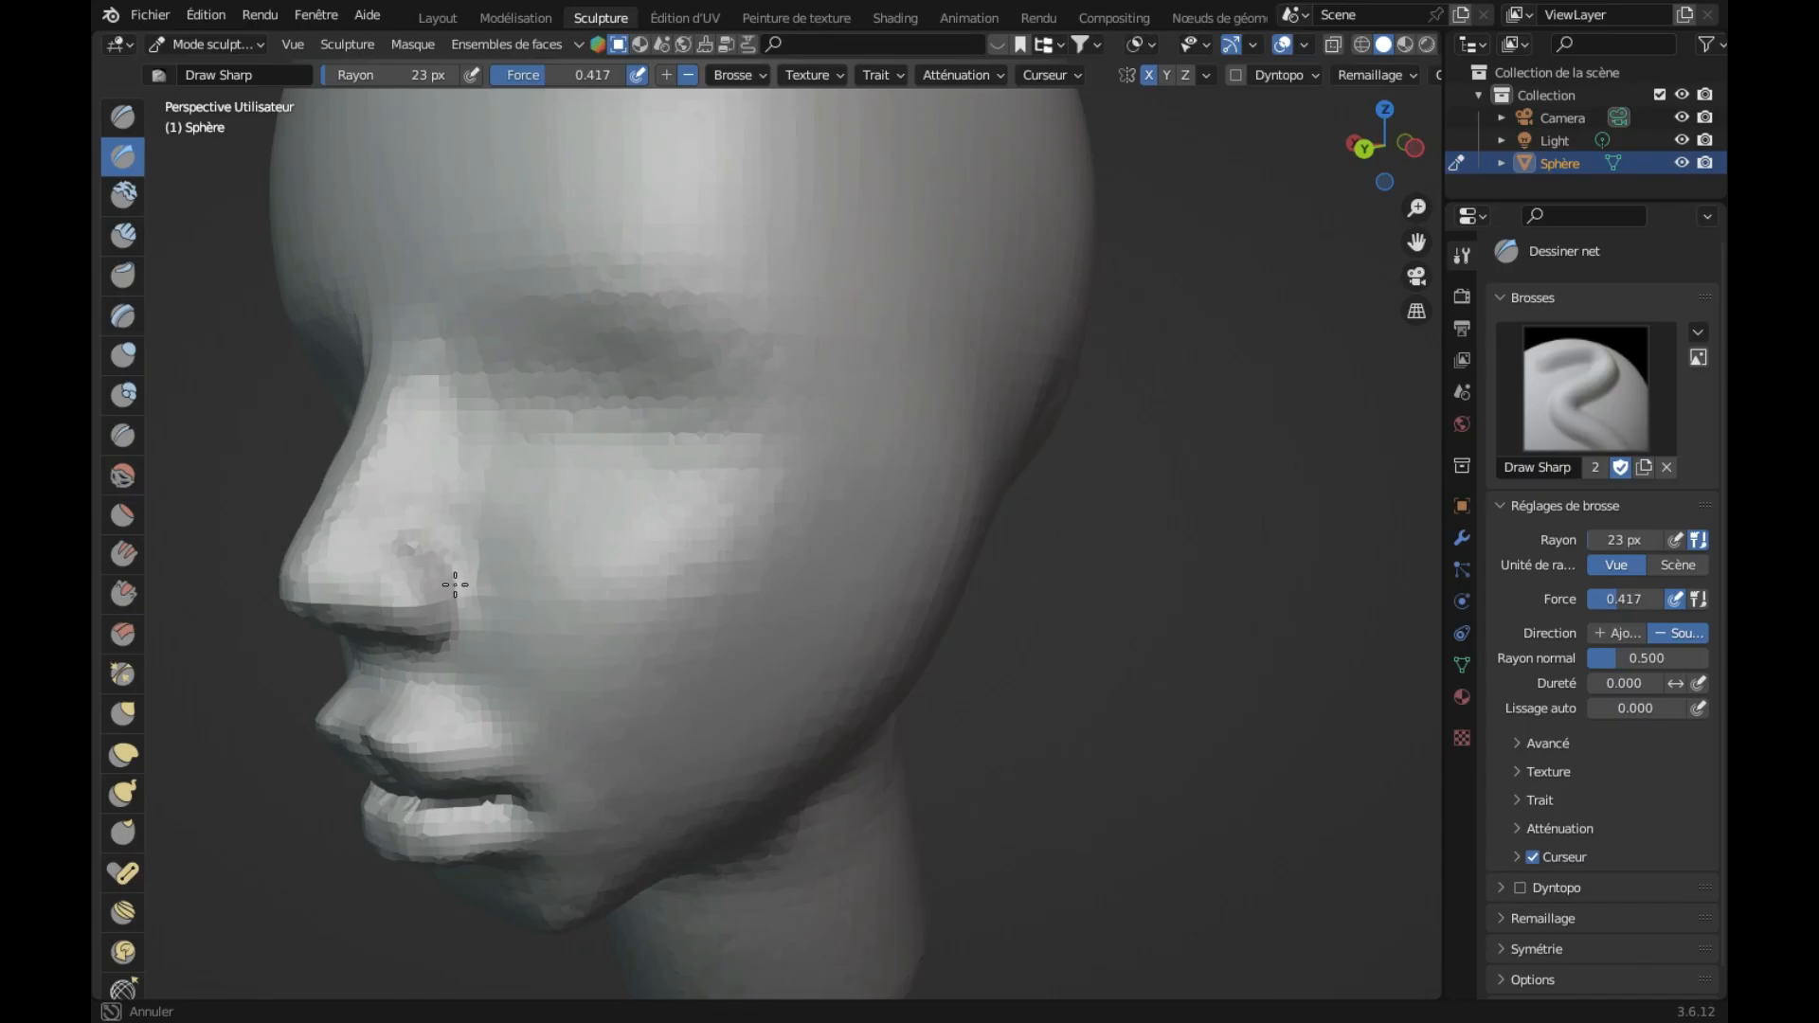
pyautogui.moveTo(424, 636); pyautogui.dragTo(424, 634)
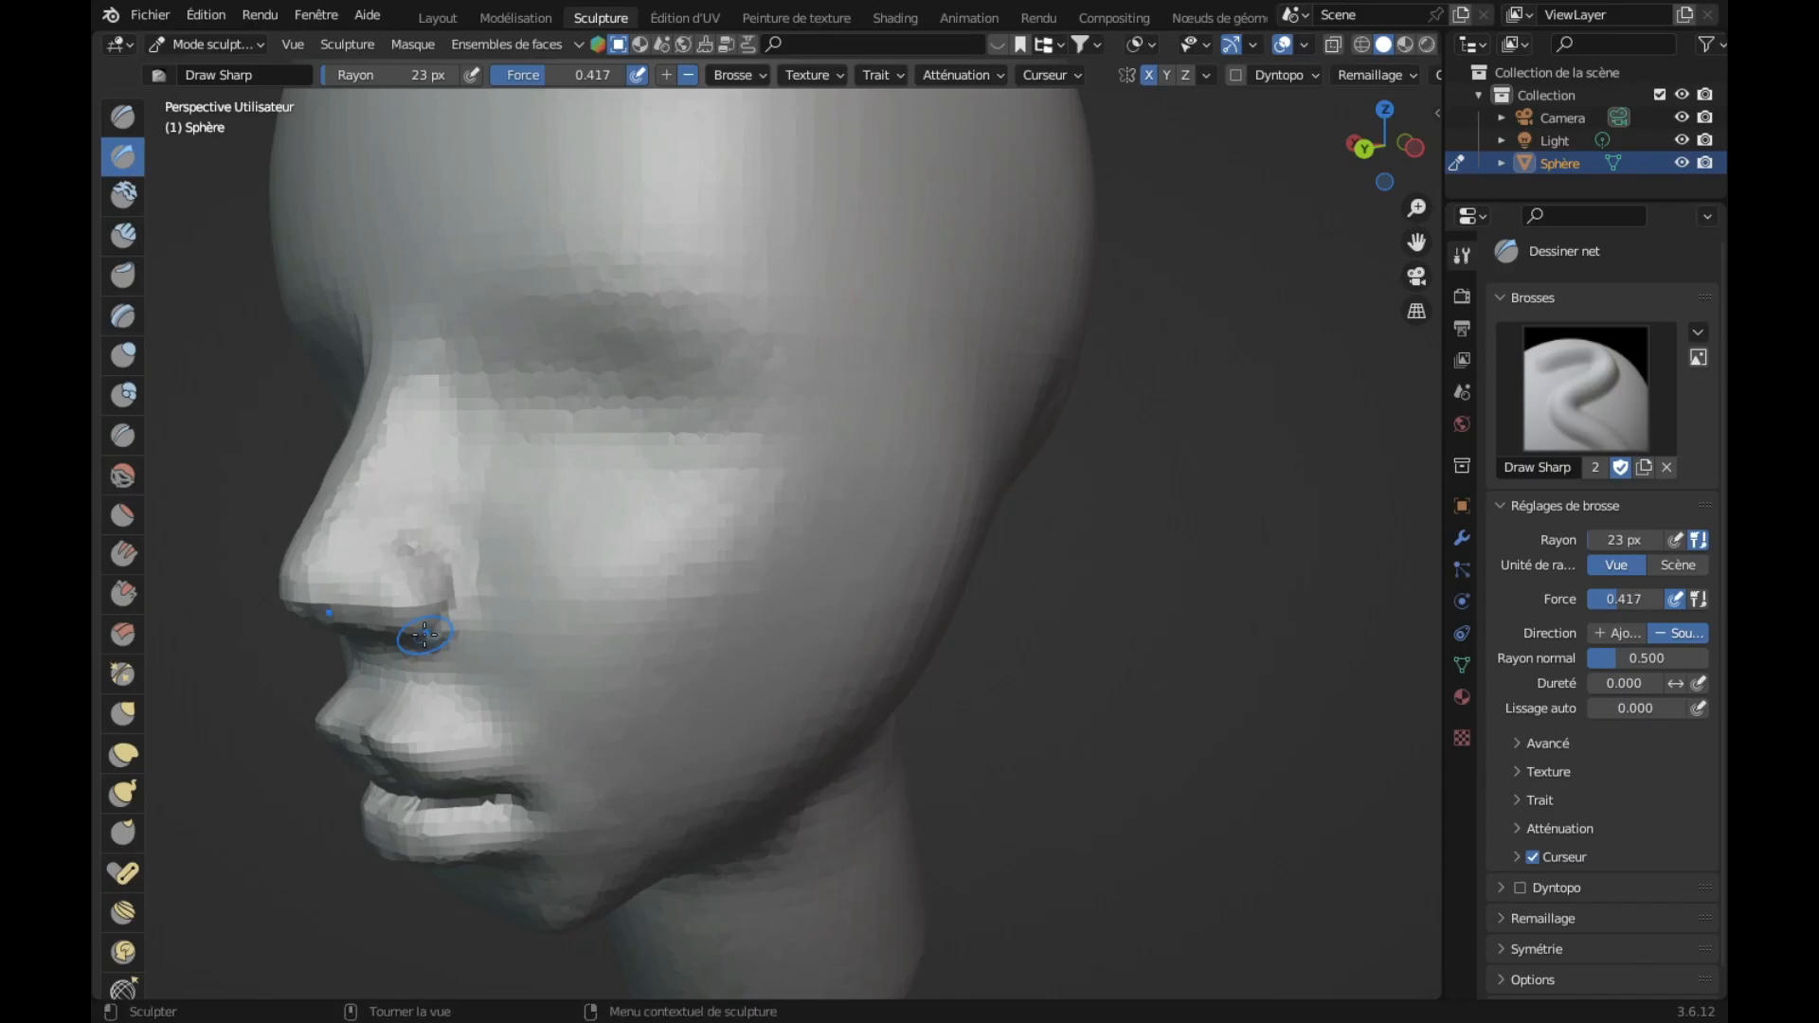
pyautogui.hotkey('ctrl', 'z')
pyautogui.hotkey('ctrl', 'z')
# Step: Carve the nostril wing crease and the lower edge of the nose with the Draw Sharp brush at 0.417 strength
pyautogui.moveTo(408, 555); pyautogui.dragTo(443, 571)
pyautogui.moveTo(387, 642); pyautogui.dragTo(418, 631, button='middle')
pyautogui.moveTo(645, 548); pyautogui.dragTo(727, 517)
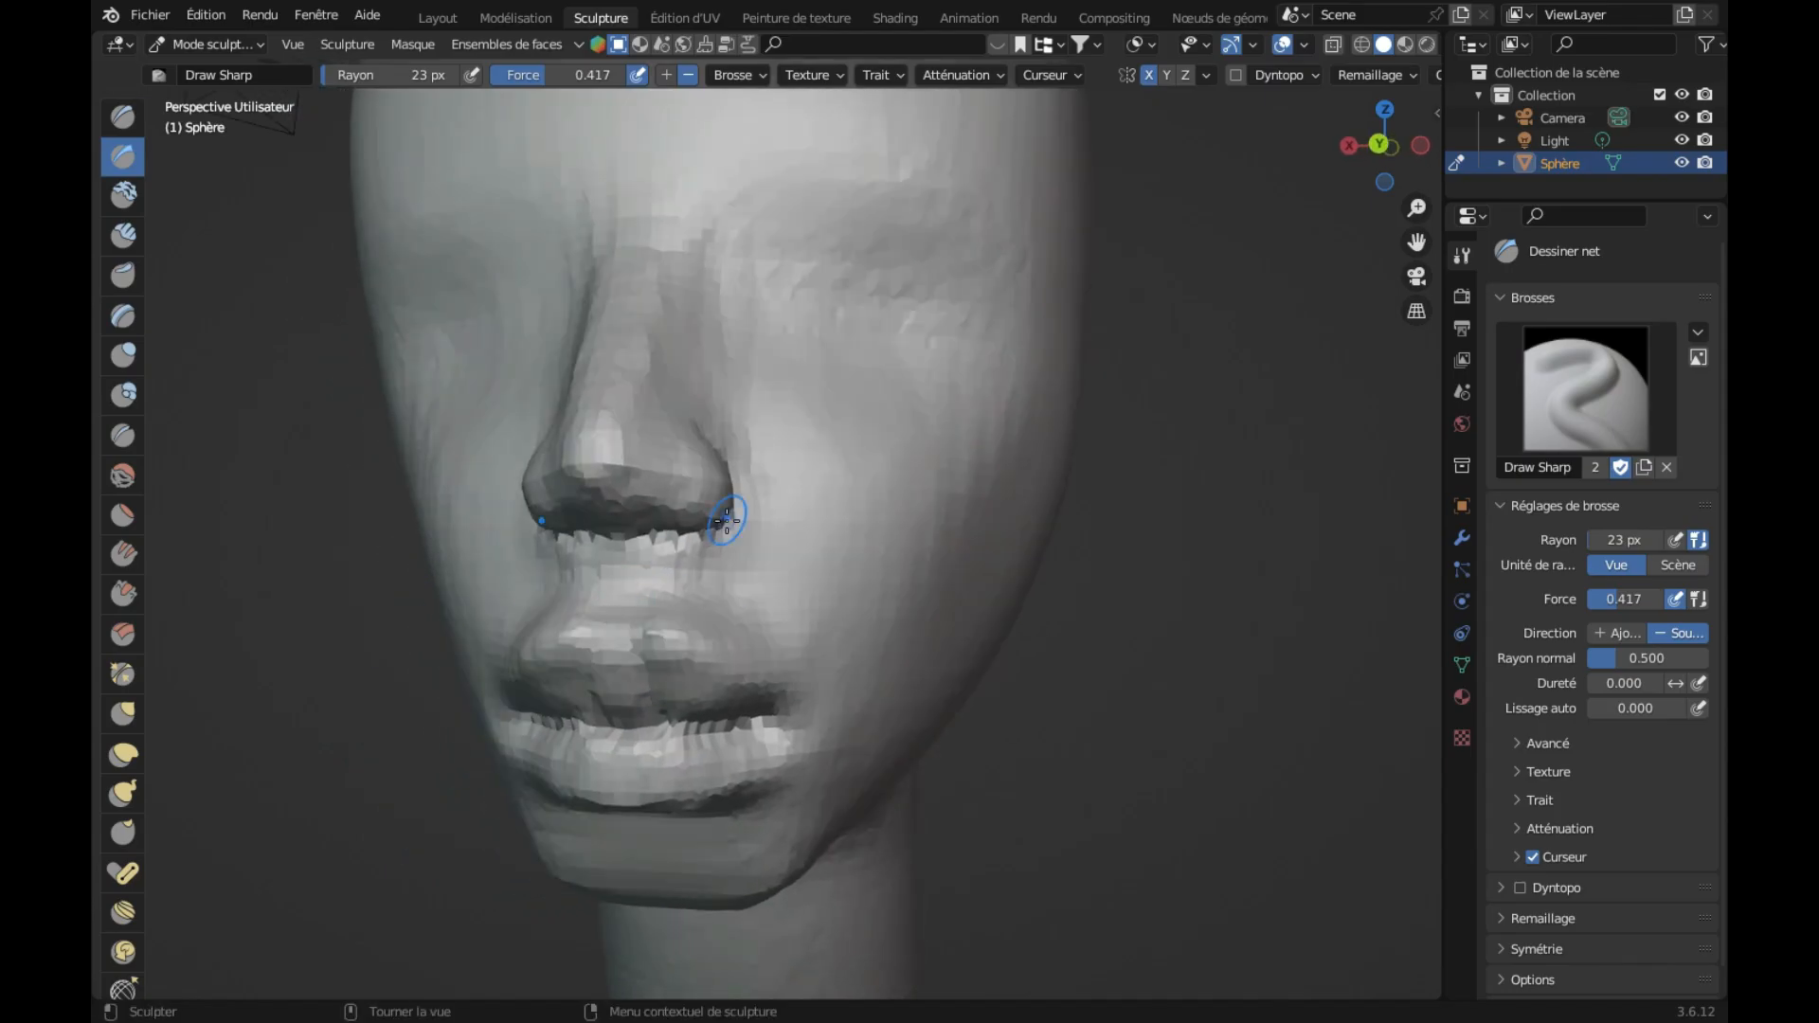
pyautogui.moveTo(728, 518); pyautogui.dragTo(722, 520, button='middle')
# Step: Deepen the crease along the top, back and base of the nostril wing with the Draw Sharp brush at a 23 px radius
pyautogui.moveTo(454, 578); pyautogui.dragTo(446, 558)
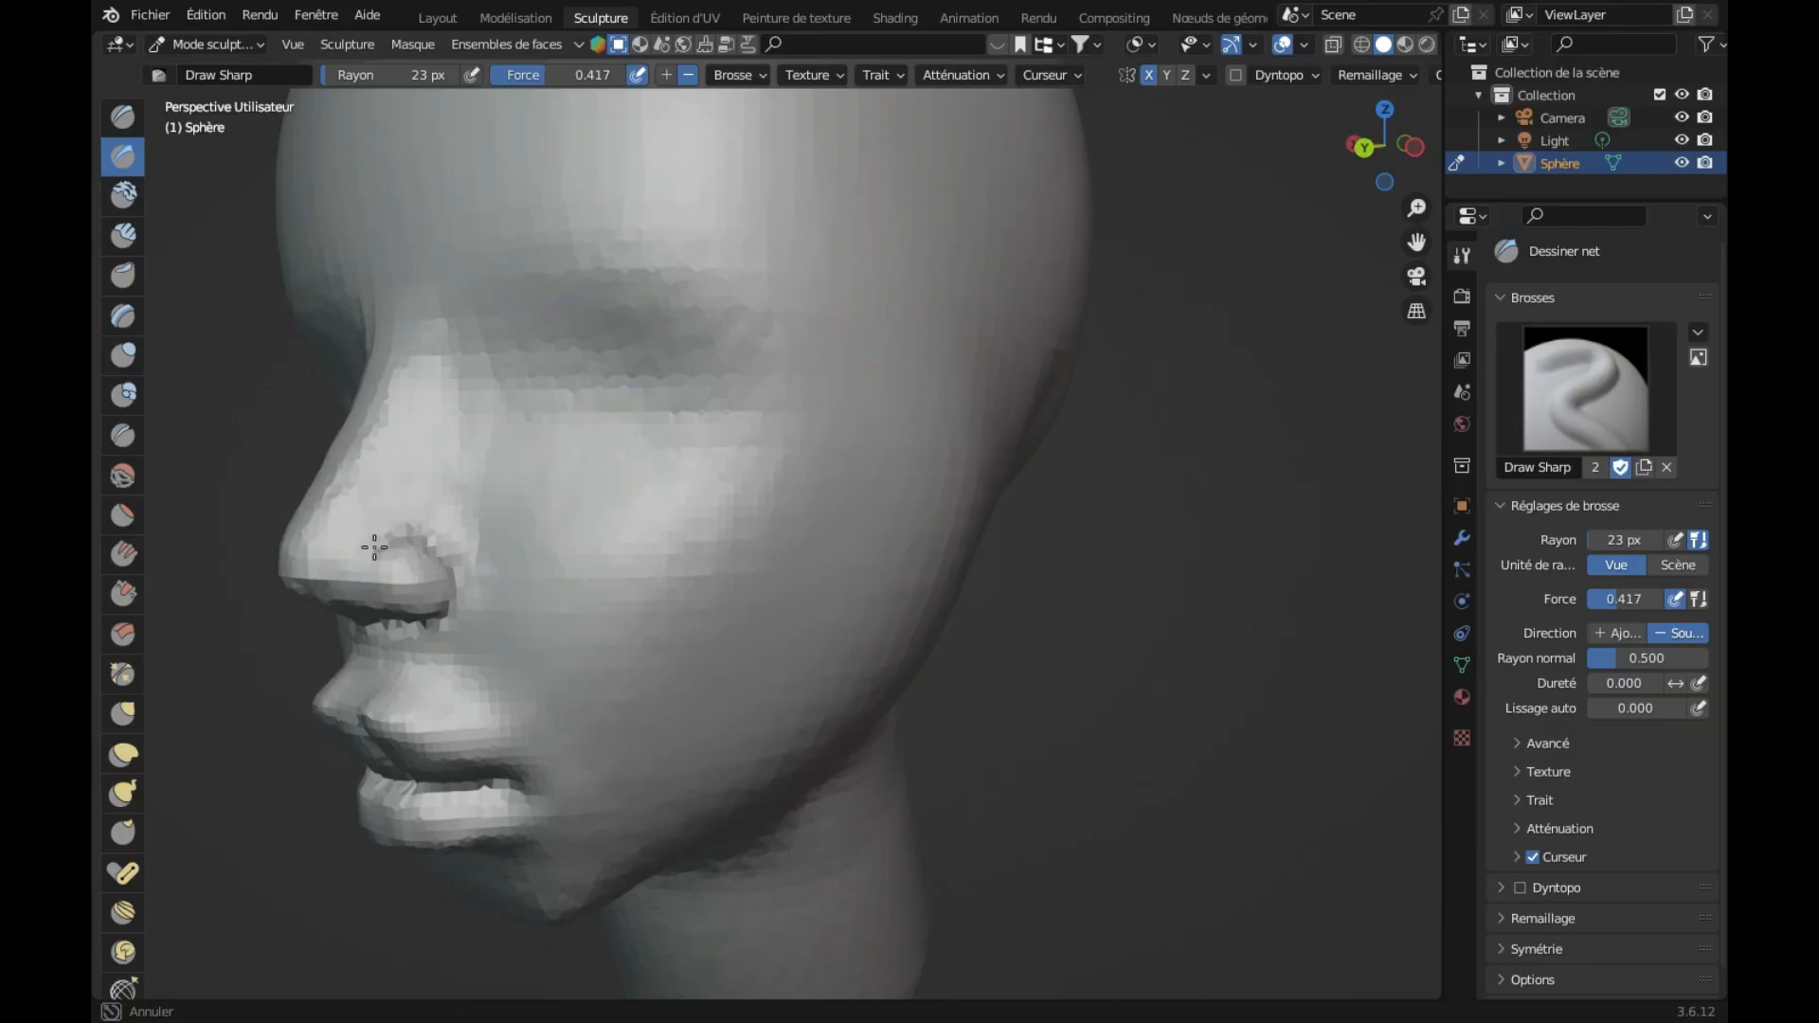
pyautogui.moveTo(436, 629); pyautogui.dragTo(431, 625)
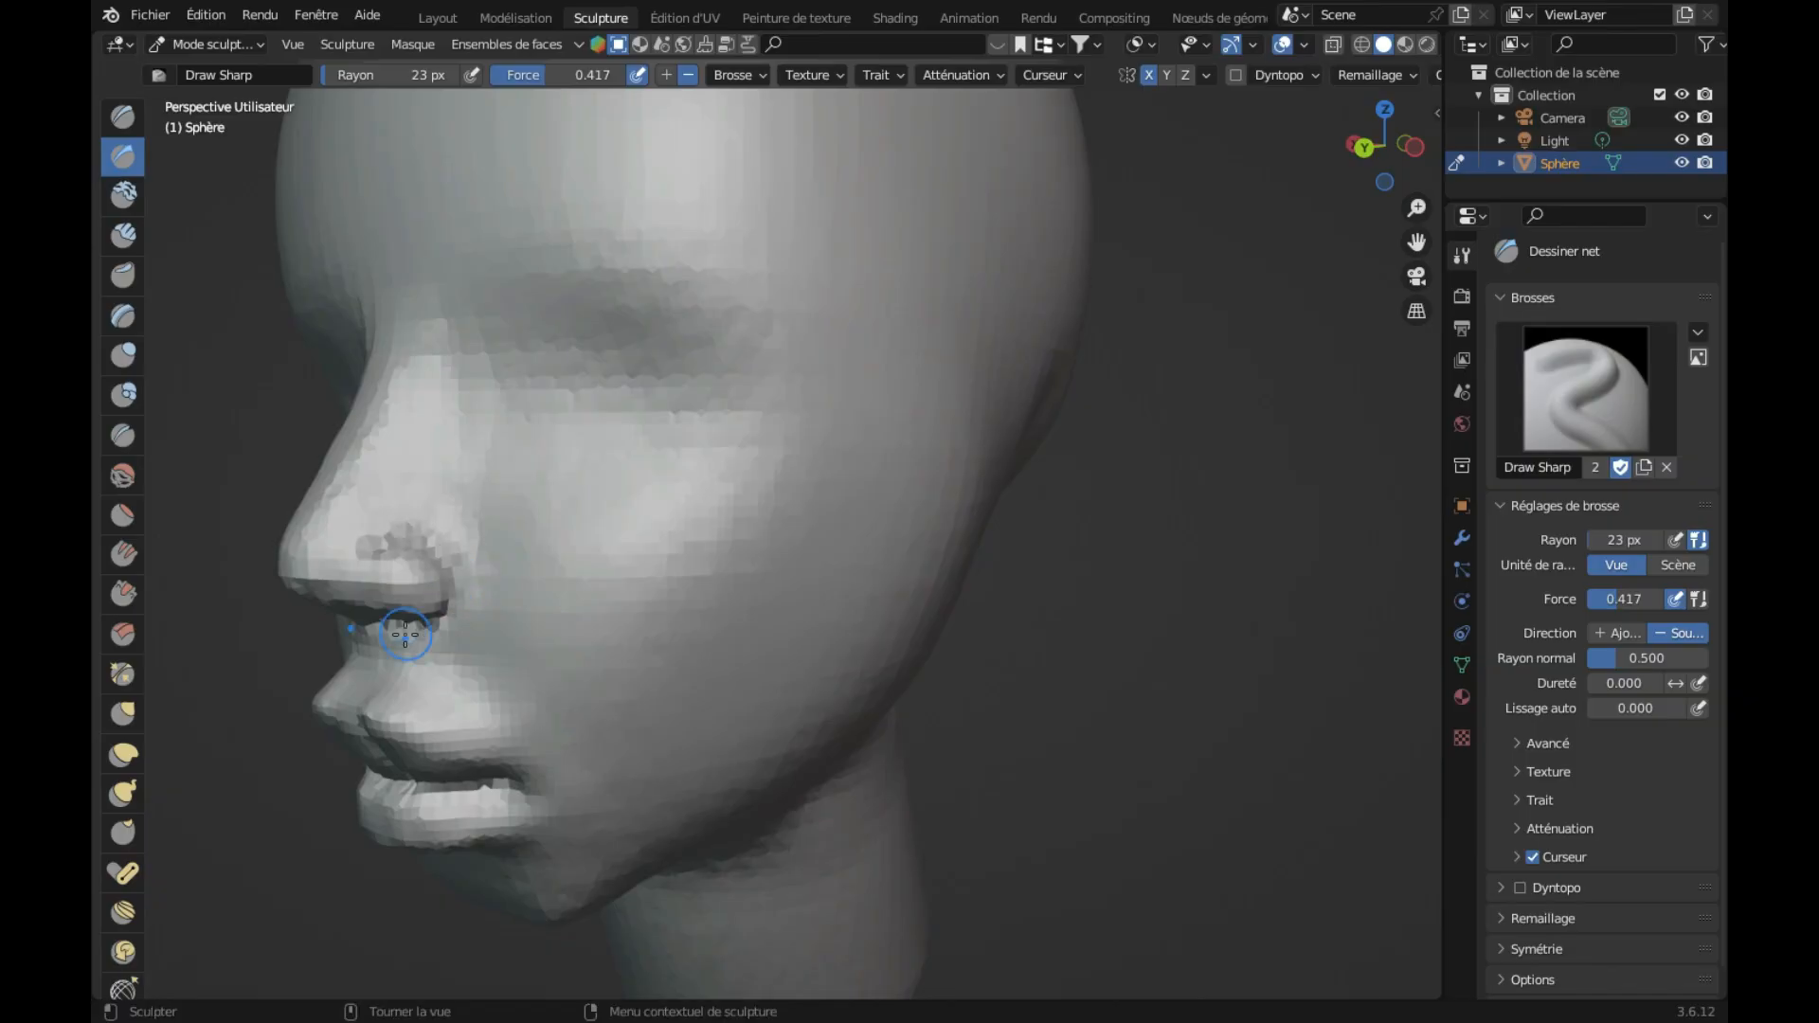
pyautogui.moveTo(431, 626); pyautogui.dragTo(406, 633, button='middle')
pyautogui.moveTo(782, 548)
pyautogui.mouseDown()
pyautogui.moveTo(737, 544)
pyautogui.moveTo(812, 528)
pyautogui.mouseUp()
pyautogui.moveTo(812, 527); pyautogui.dragTo(627, 703, button='middle')
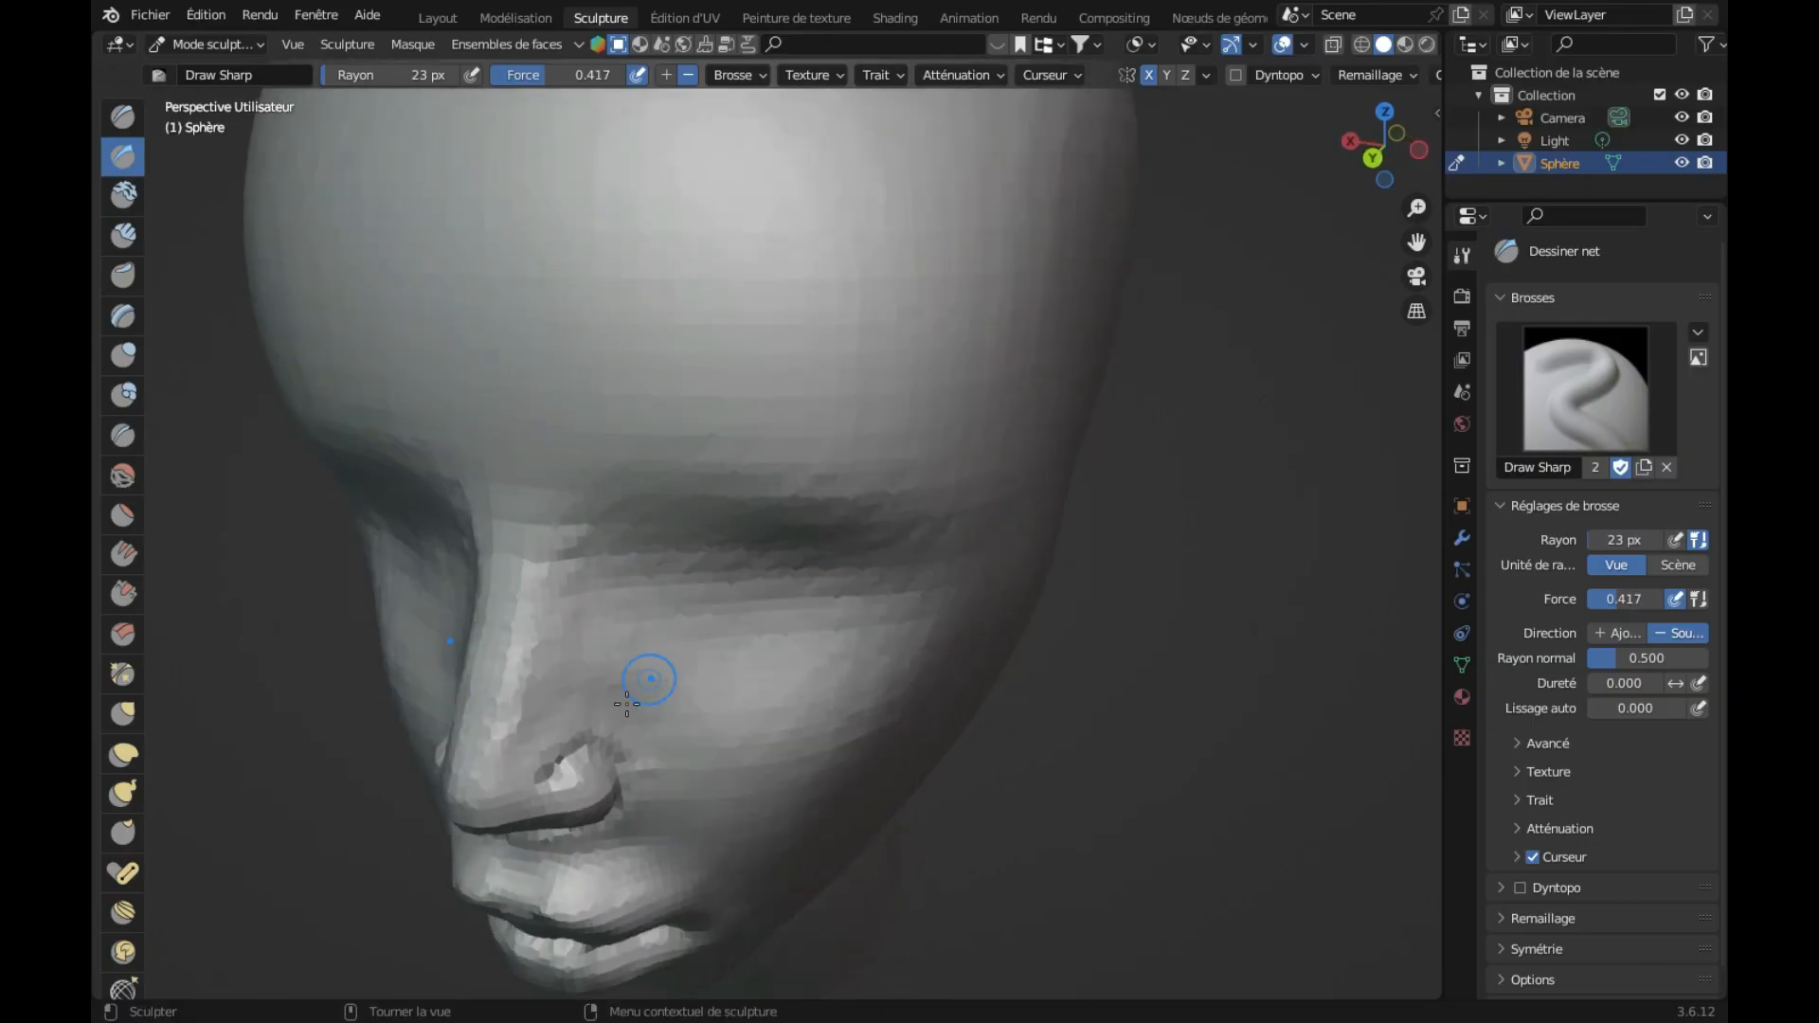
pyautogui.moveTo(572, 755); pyautogui.dragTo(556, 755)
pyautogui.moveTo(556, 755); pyautogui.dragTo(556, 755, button='middle')
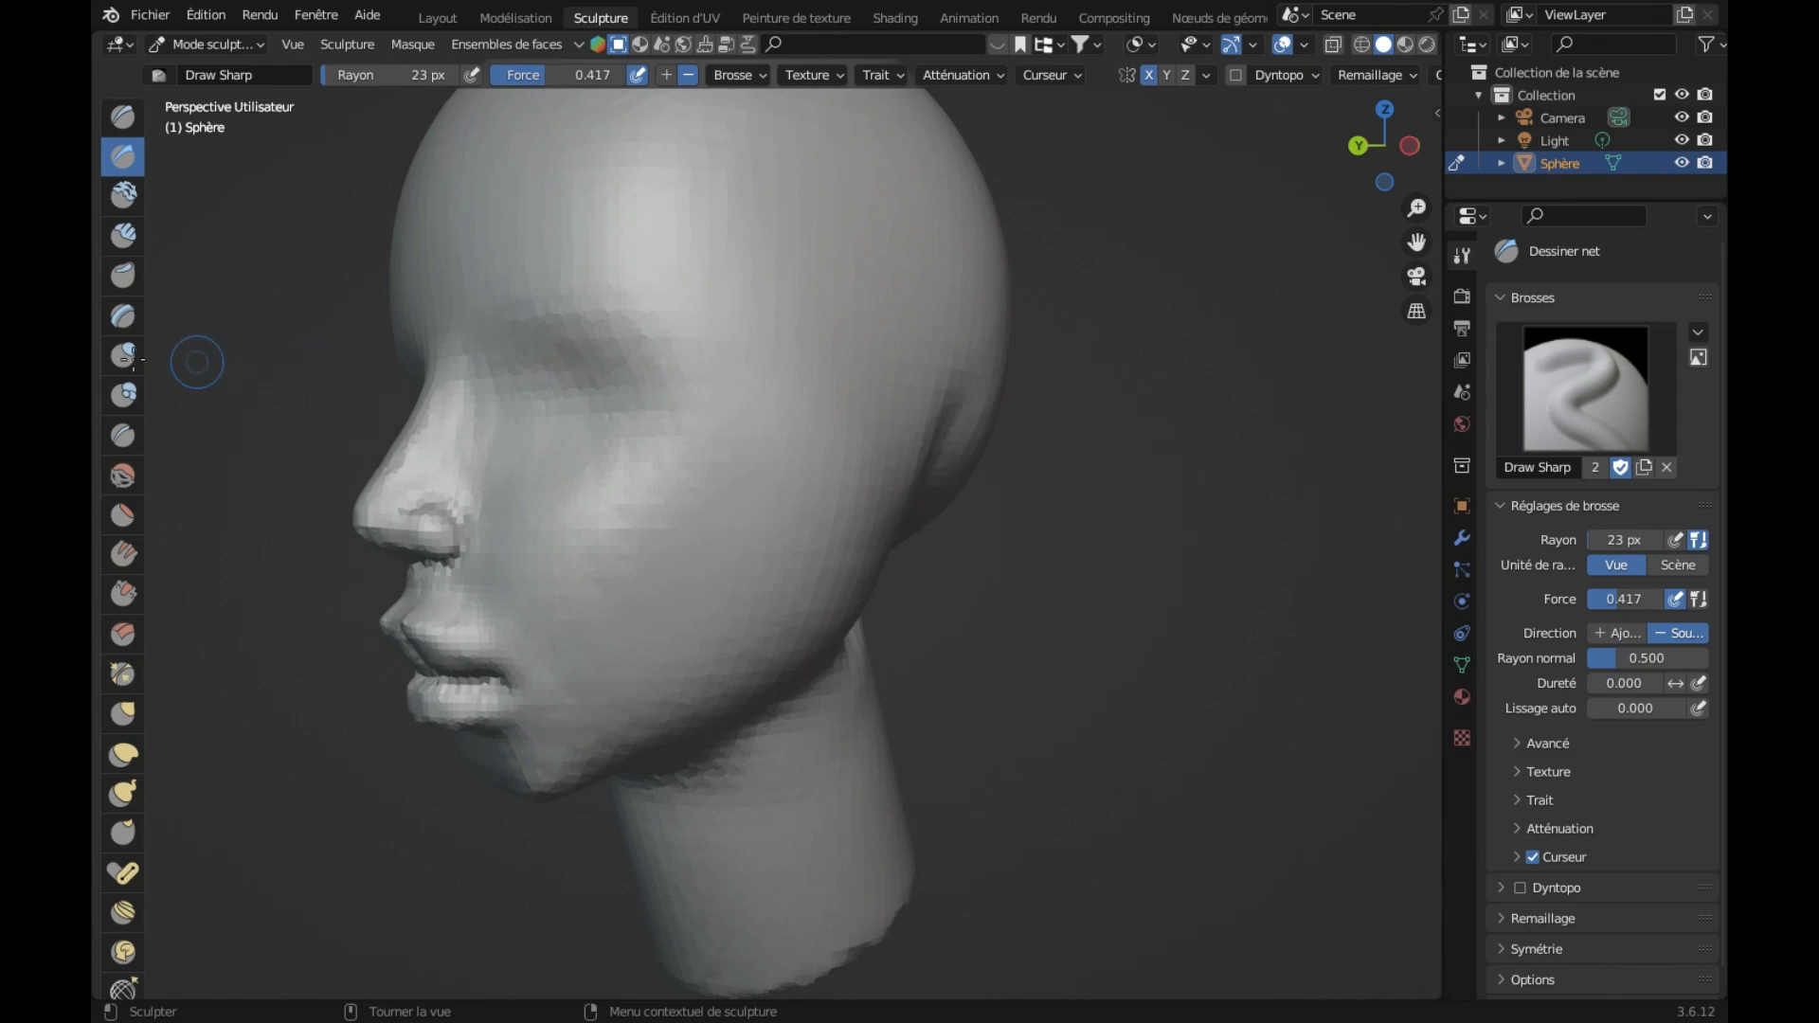
# Step: Smooth the carved creases around the nostril wing and beneath the nose at a 23 px radius
pyautogui.click(124, 475)
pyautogui.moveTo(466, 544); pyautogui.dragTo(461, 569)
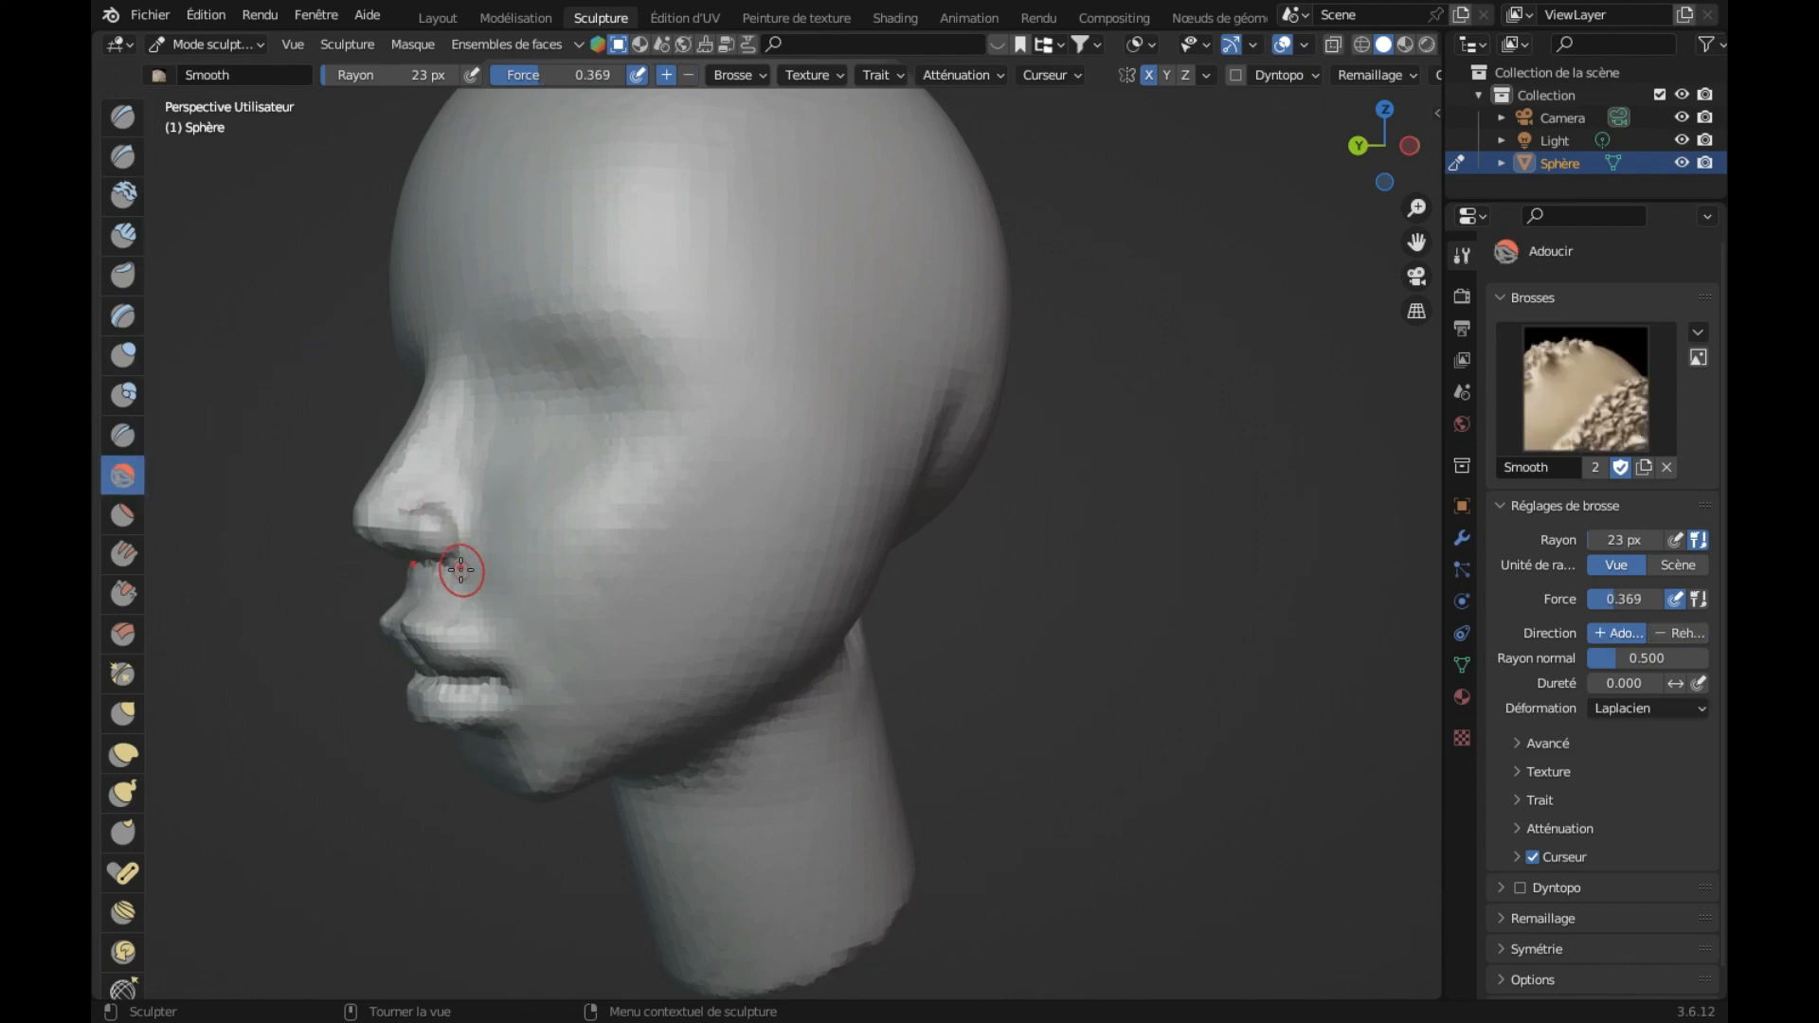
pyautogui.moveTo(461, 570); pyautogui.dragTo(461, 571, button='middle')
pyautogui.moveTo(220, 557); pyautogui.dragTo(224, 559, button='middle')
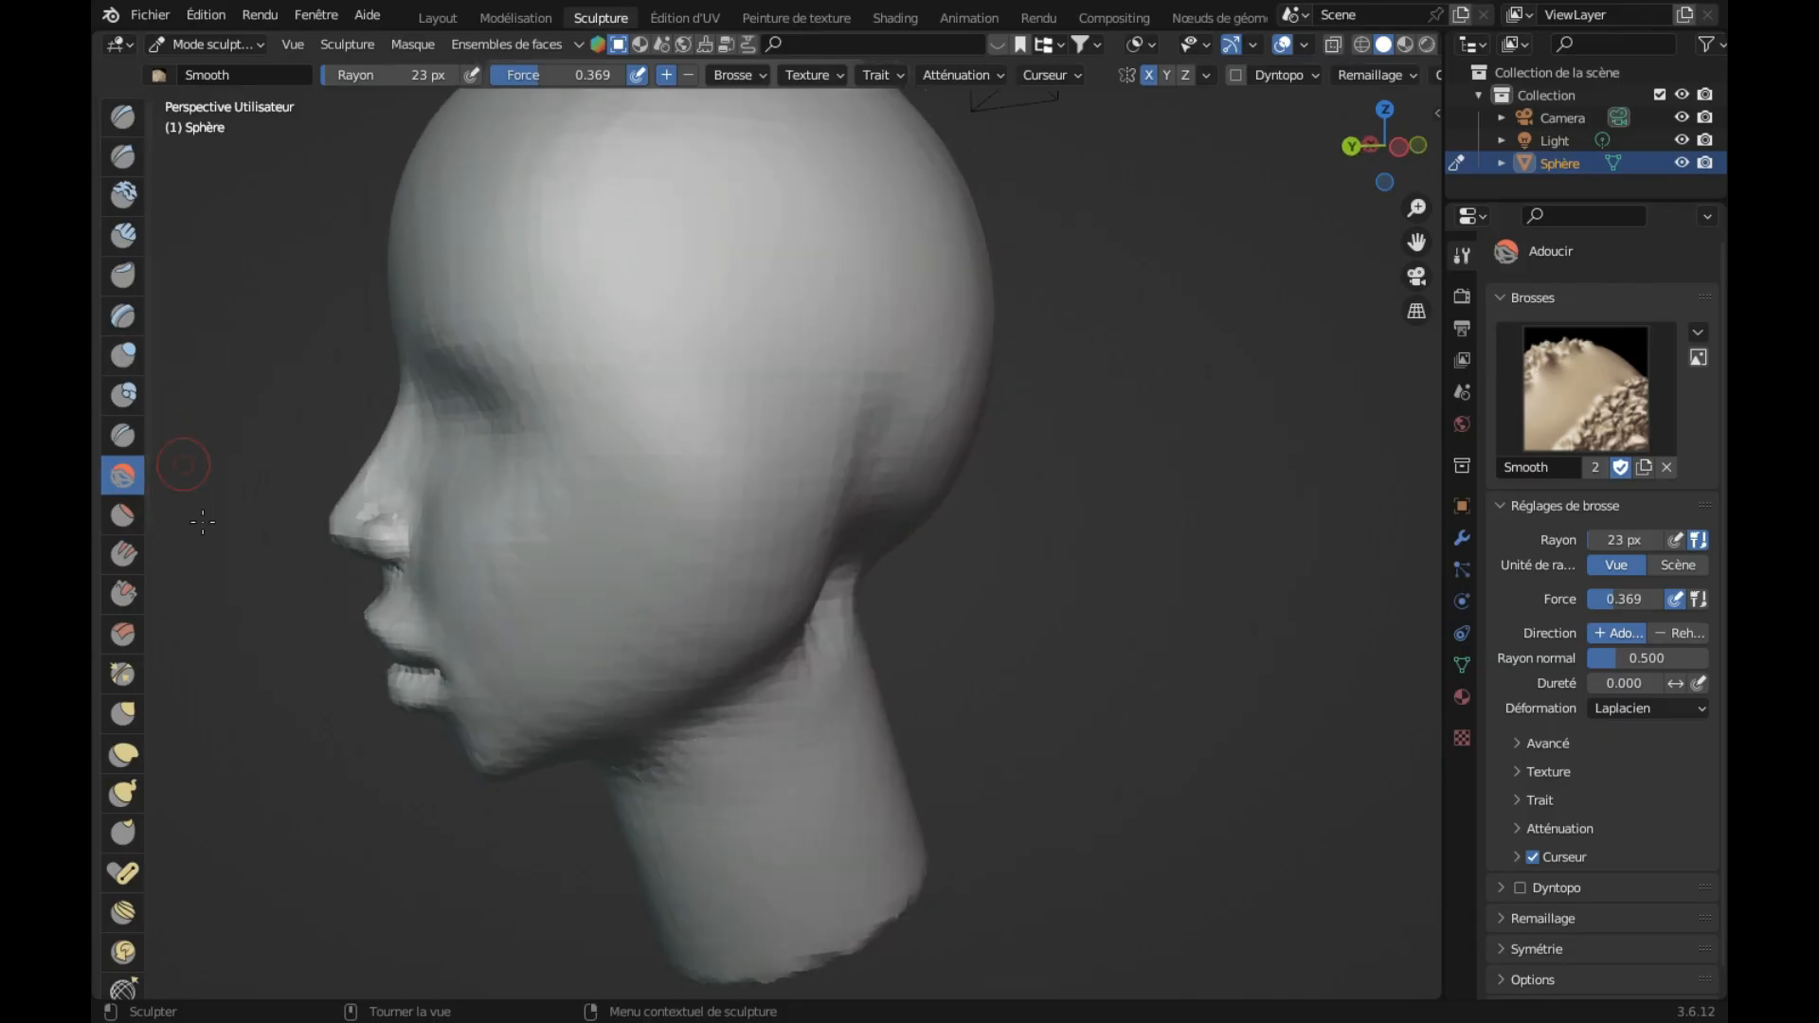
# Step: Lift the tip of the nose in profile with the Grab brush at a 51 px radius
pyautogui.click(123, 712)
pyautogui.moveTo(351, 76); pyautogui.dragTo(379, 76)
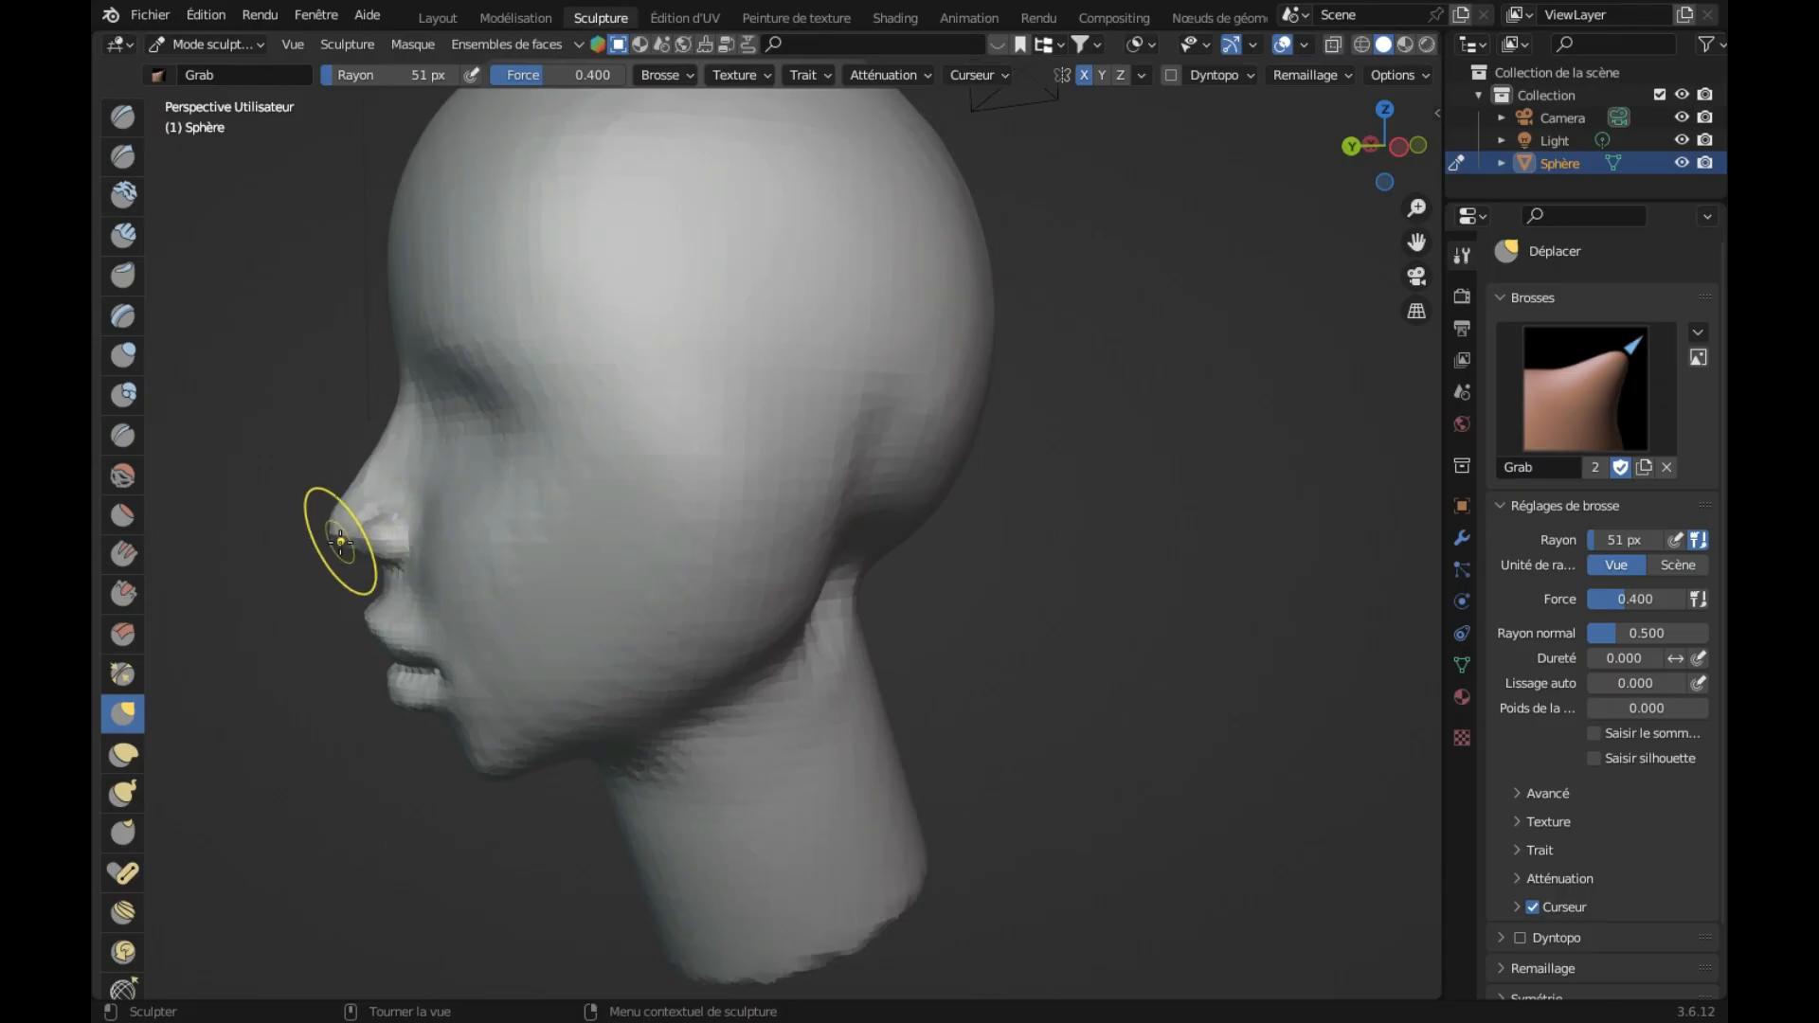
pyautogui.moveTo(333, 534); pyautogui.dragTo(329, 517)
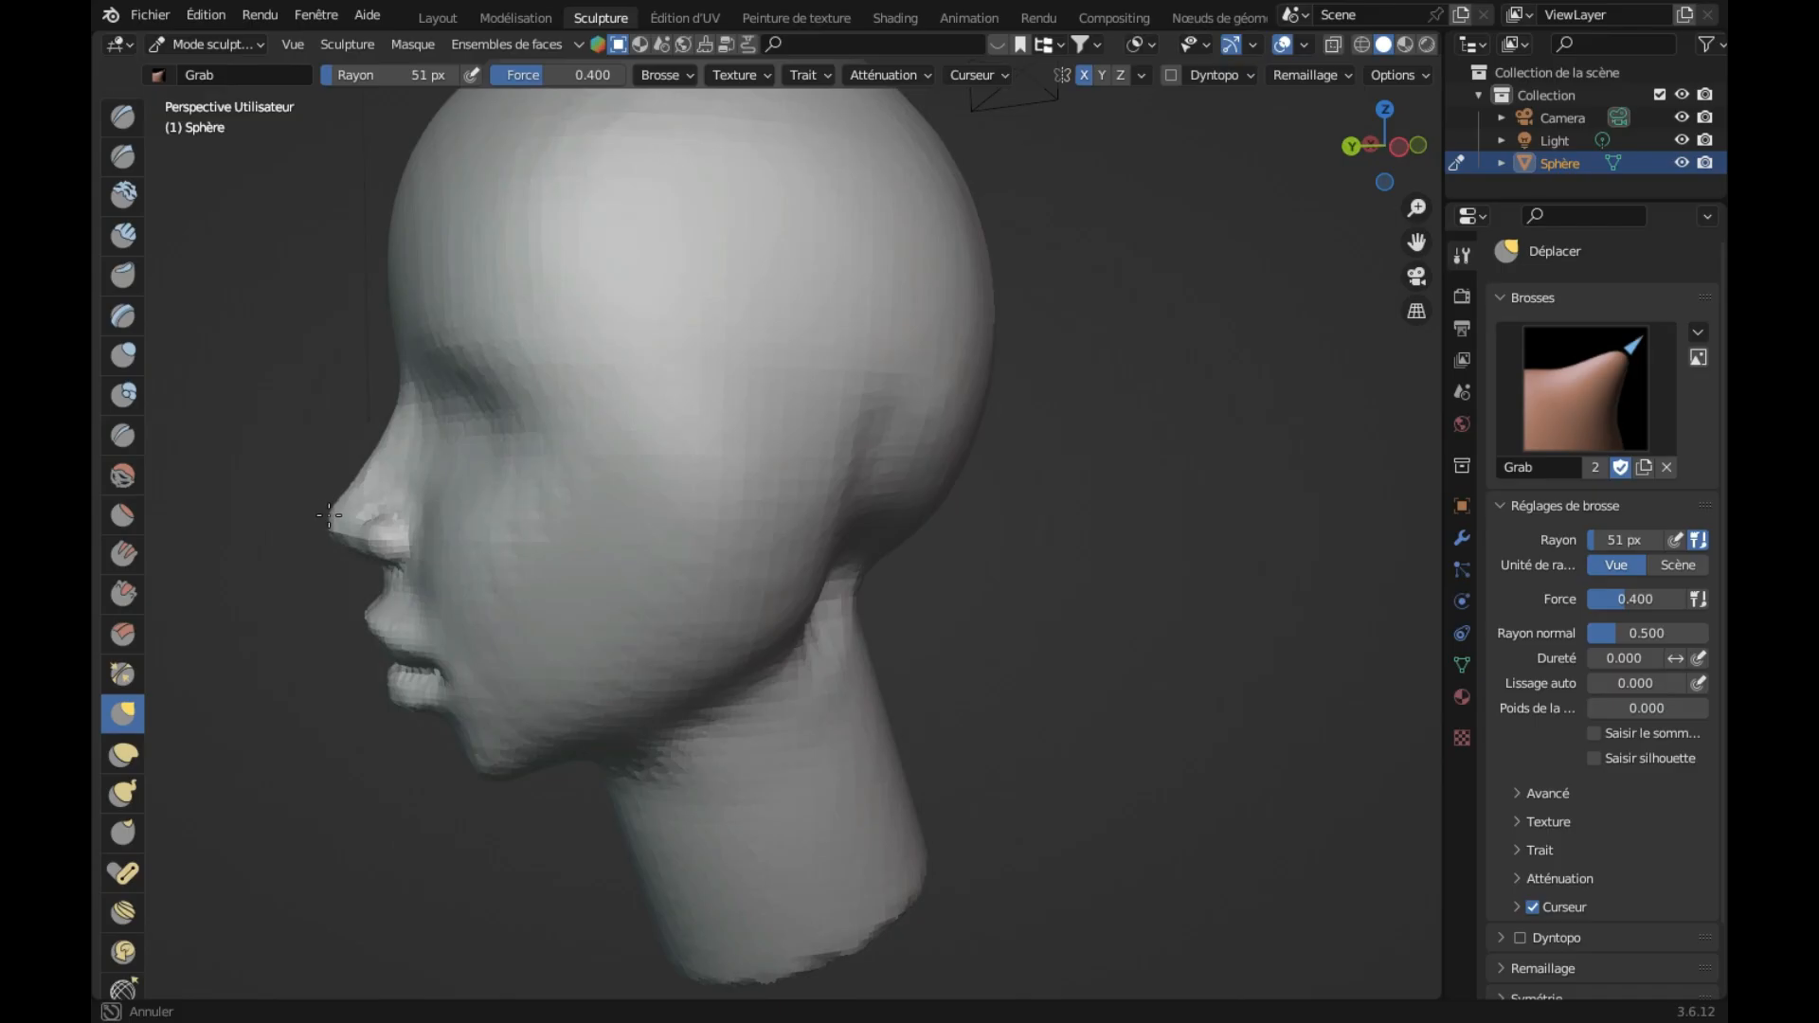
pyautogui.moveTo(327, 512); pyautogui.dragTo(329, 515)
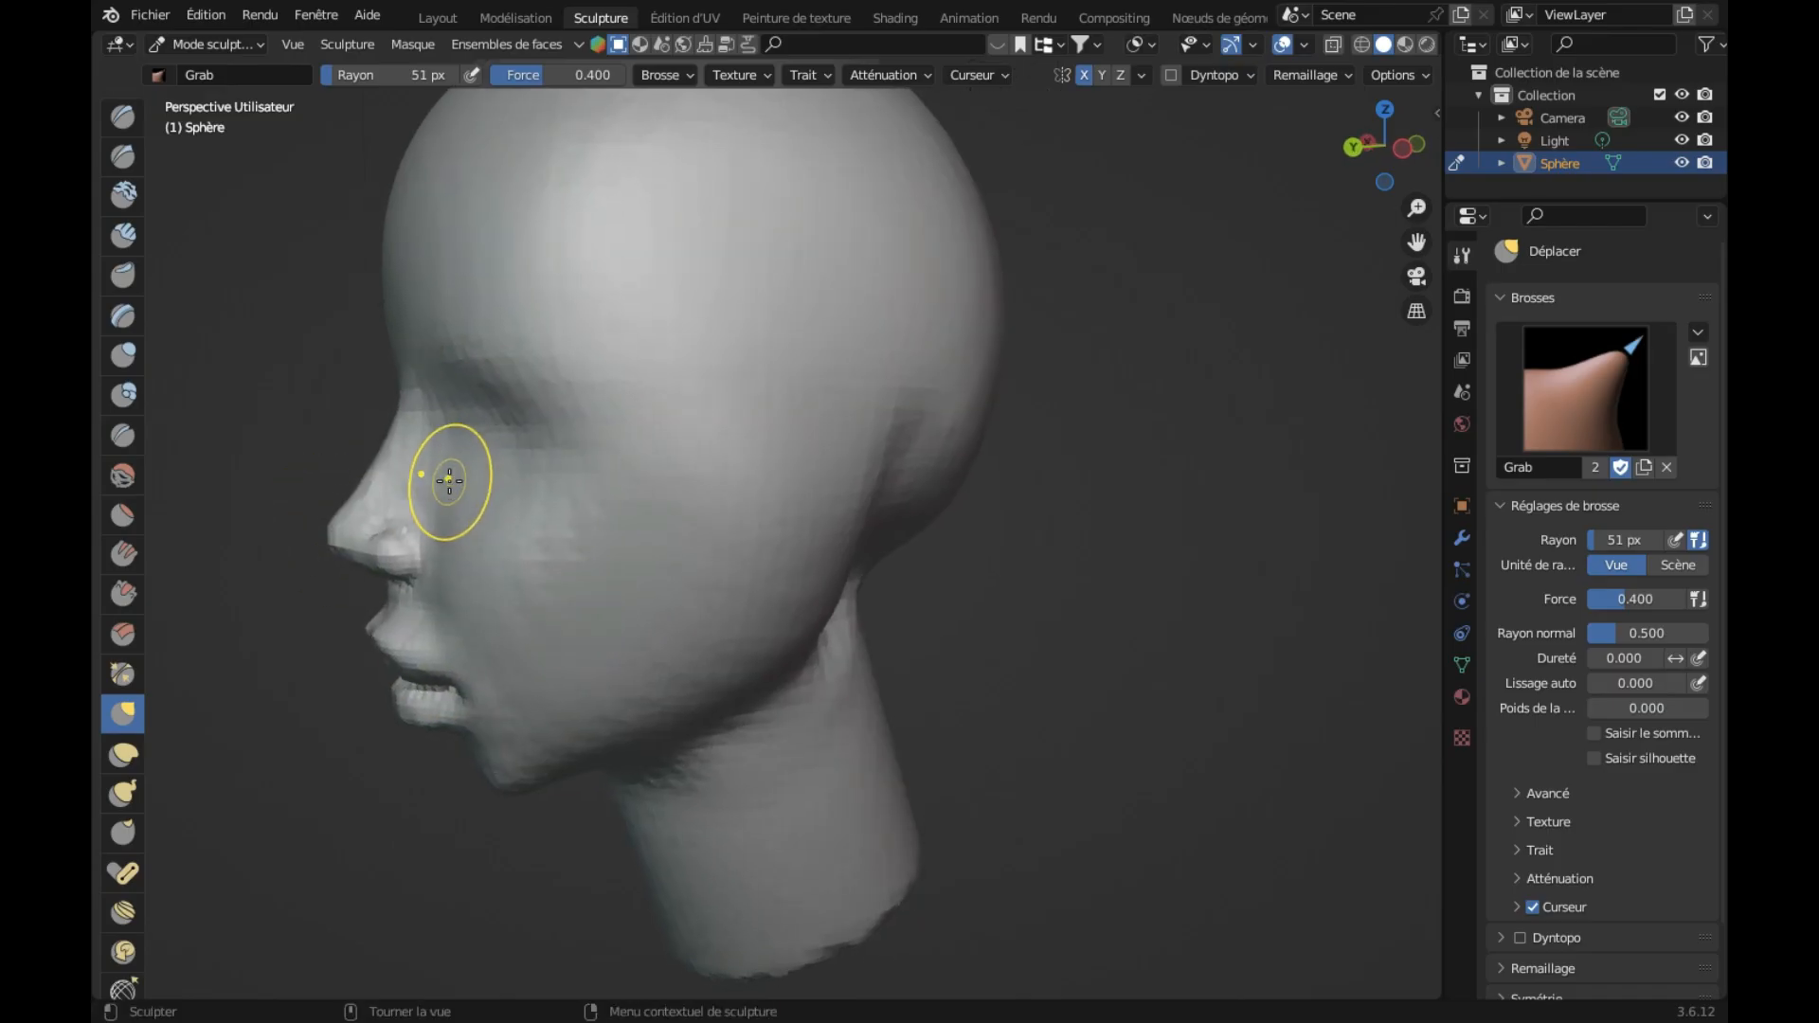
# Step: Push the bridge of the nose slightly inward between the eyes with the Grab brush at a 51 px radius
pyautogui.moveTo(597, 569); pyautogui.dragTo(601, 580, button='middle')
pyautogui.moveTo(406, 407)
pyautogui.mouseDown()
pyautogui.moveTo(396, 445)
pyautogui.moveTo(414, 406)
pyautogui.mouseUp()
pyautogui.moveTo(416, 406); pyautogui.dragTo(398, 406, button='middle')
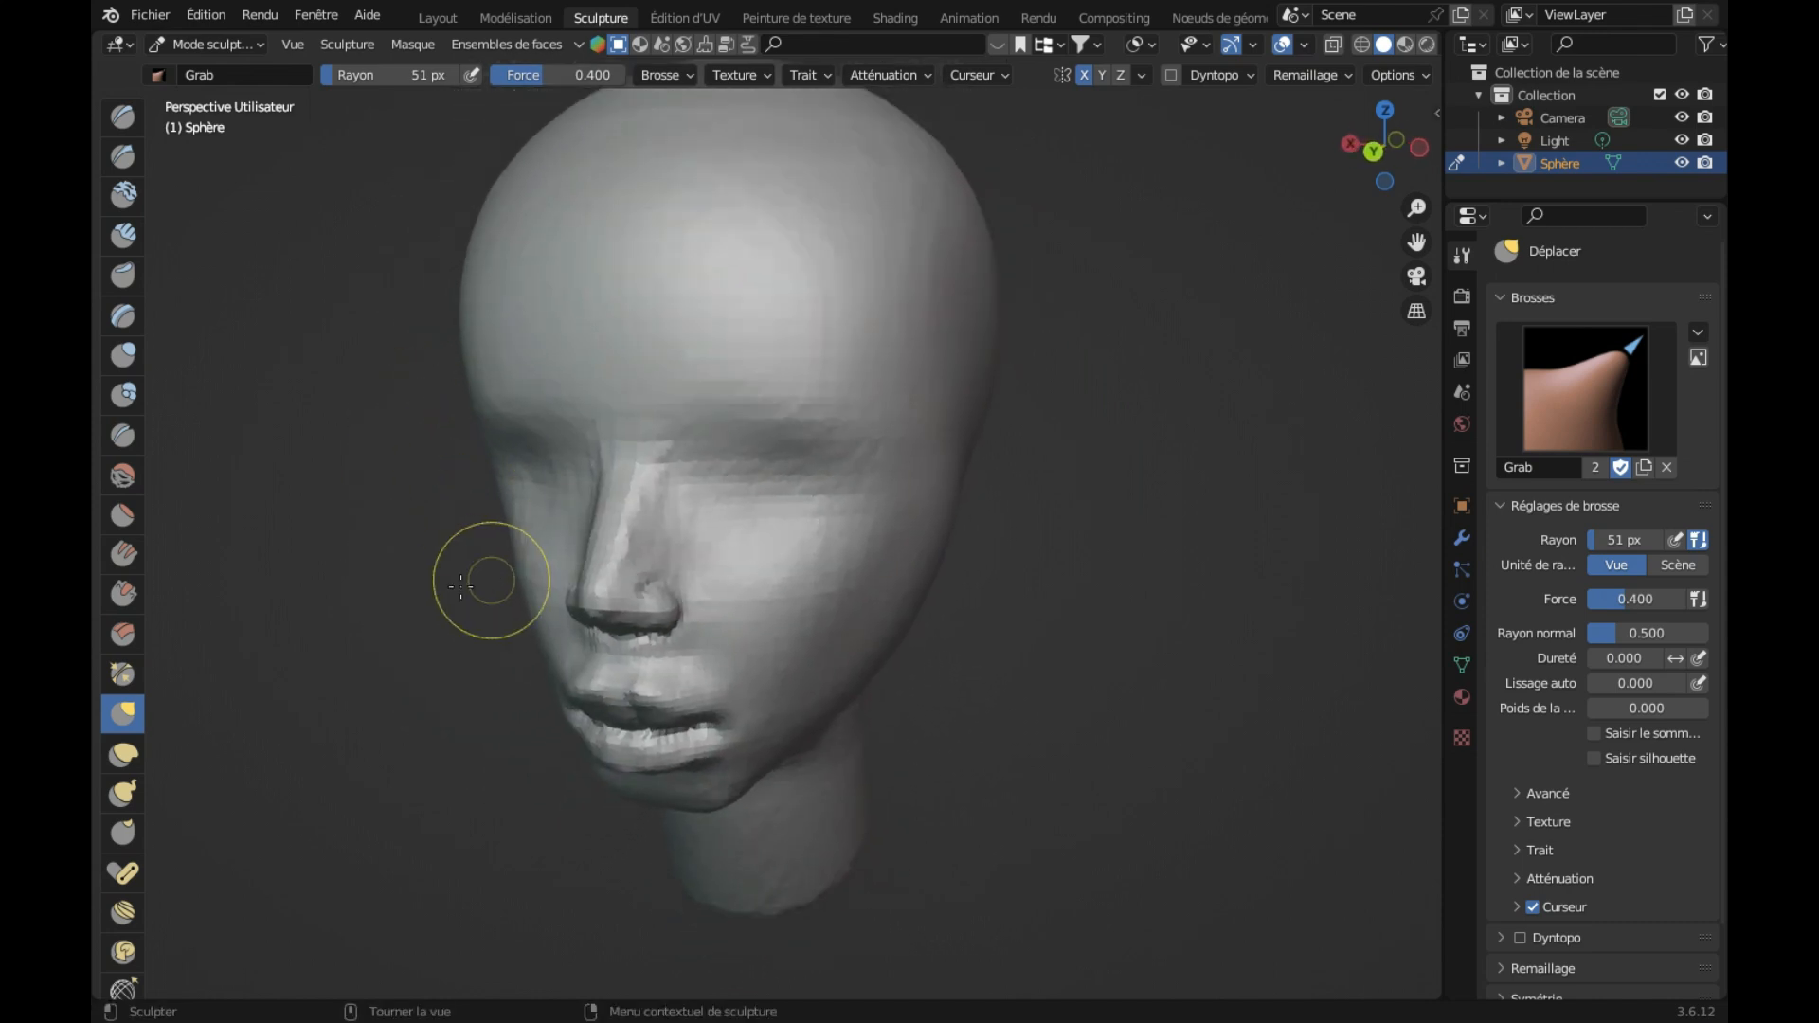
# Step: Flatten the tip and underside of the nose with the Flatten/Contrast brush at a 51 px radius and 0.500 strength
pyautogui.click(120, 502)
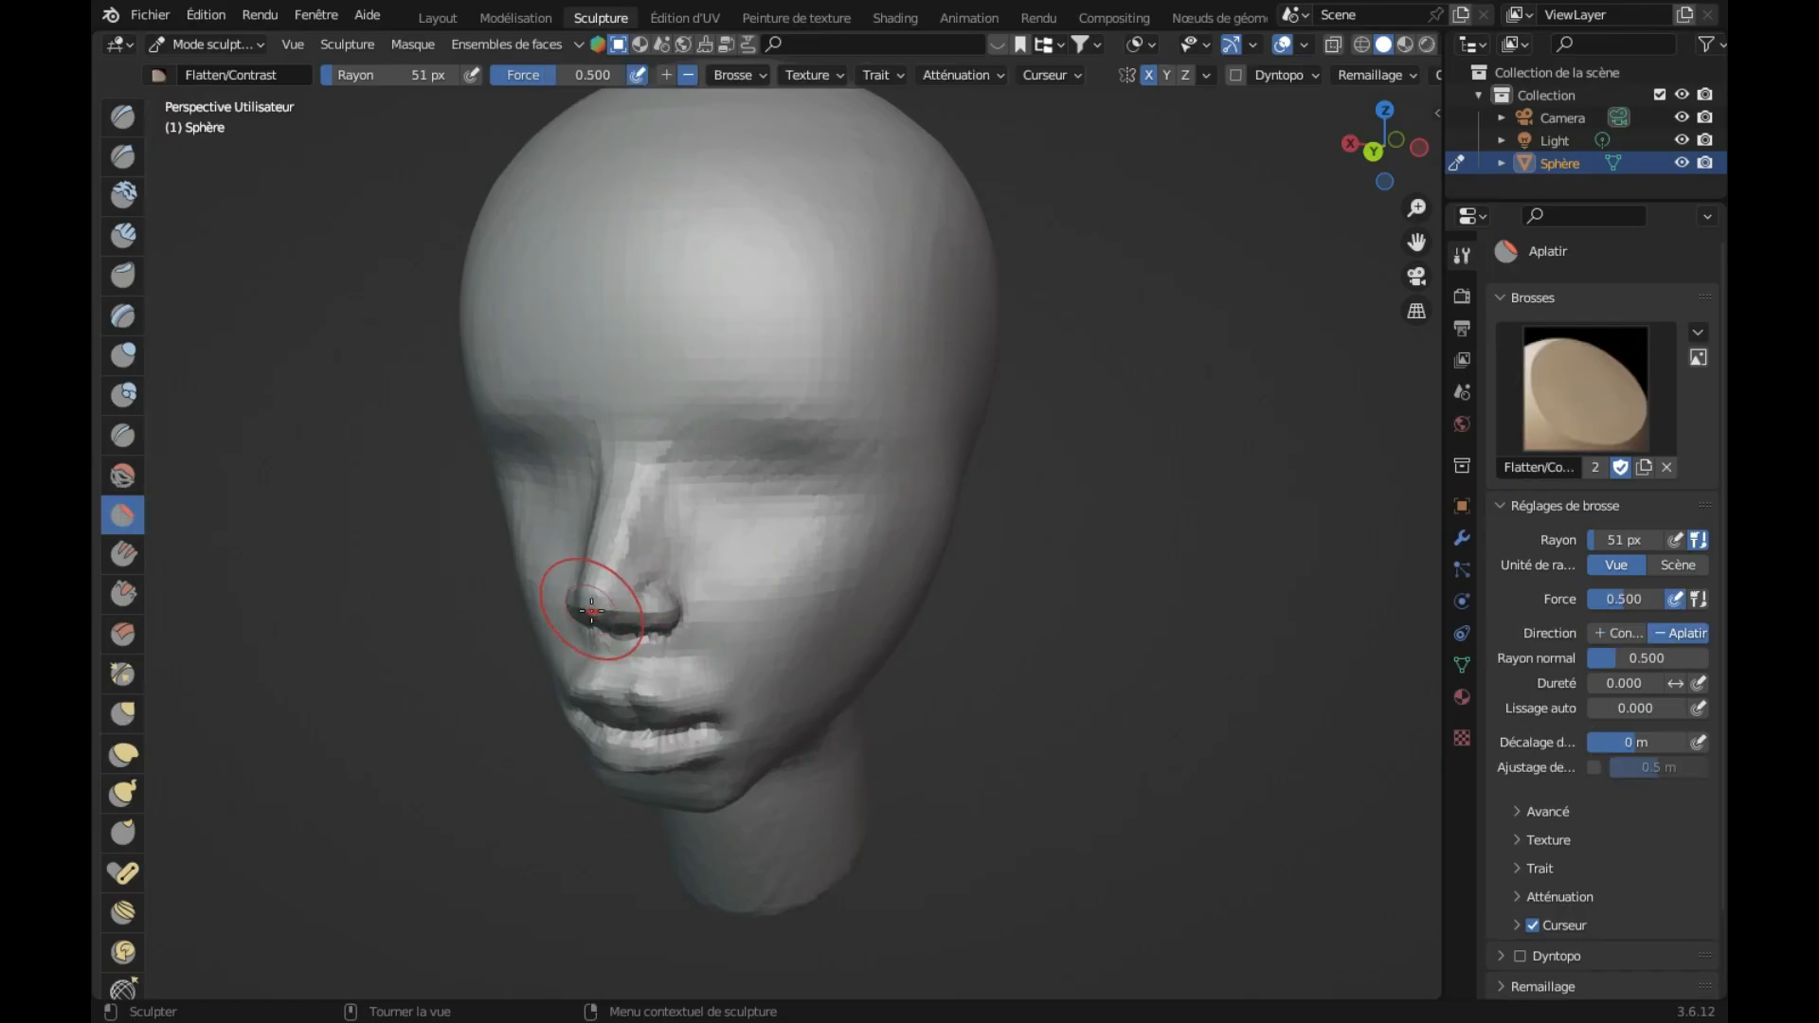
pyautogui.moveTo(596, 618); pyautogui.dragTo(606, 614, button='middle')
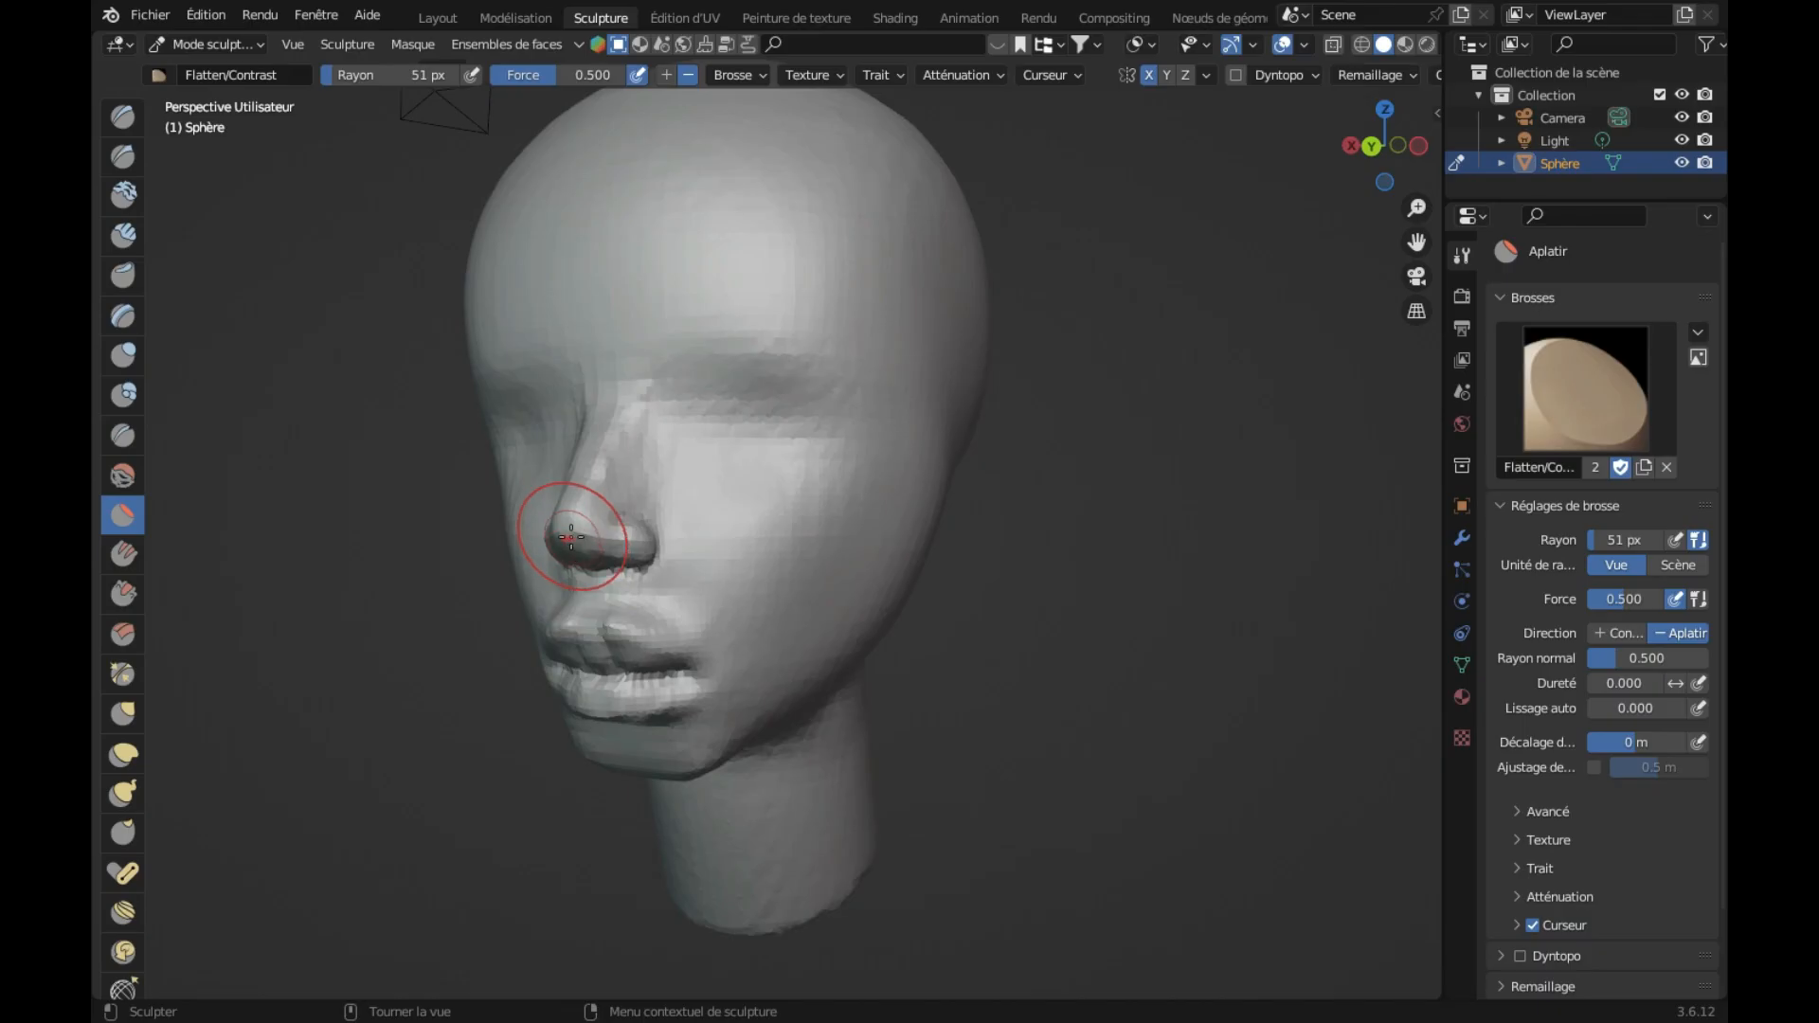
pyautogui.moveTo(593, 527); pyautogui.dragTo(588, 539, button='middle')
pyautogui.moveTo(470, 754); pyautogui.dragTo(214, 472, button='middle')
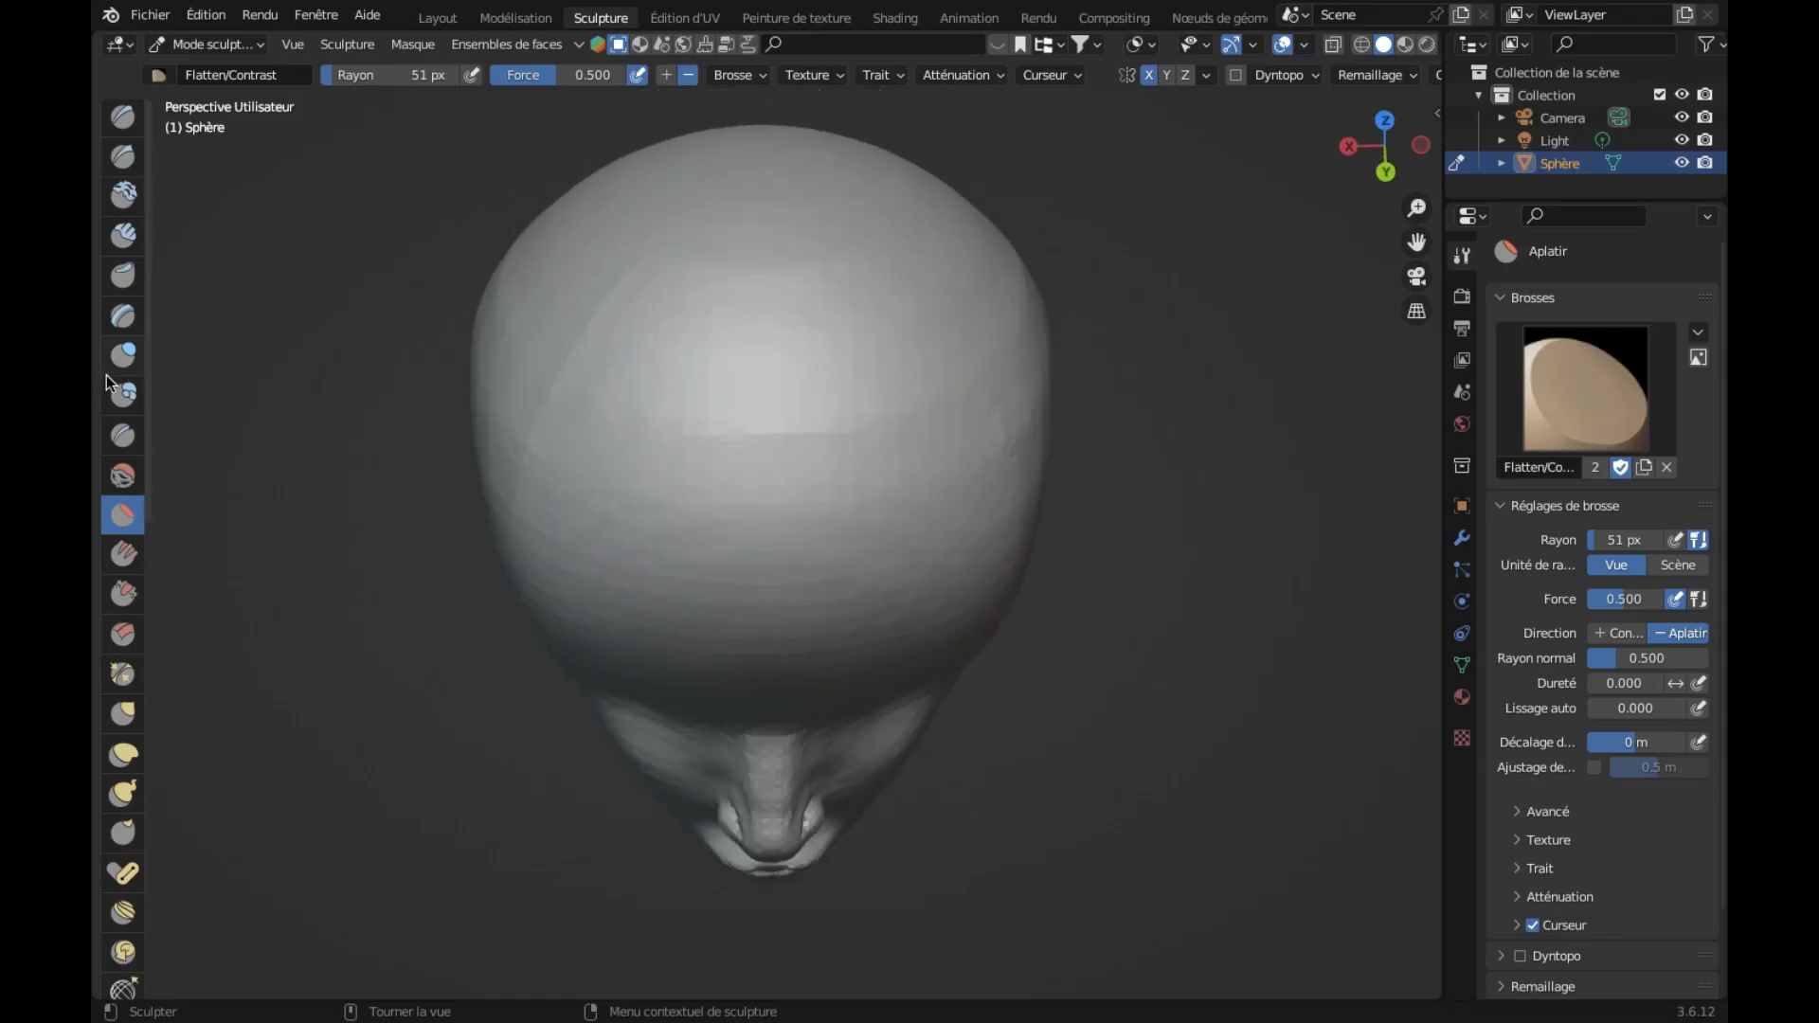
# Step: Adjust the width of the nostril wings from above with symmetrical Grab brush strokes at a 51 px radius
pyautogui.click(122, 713)
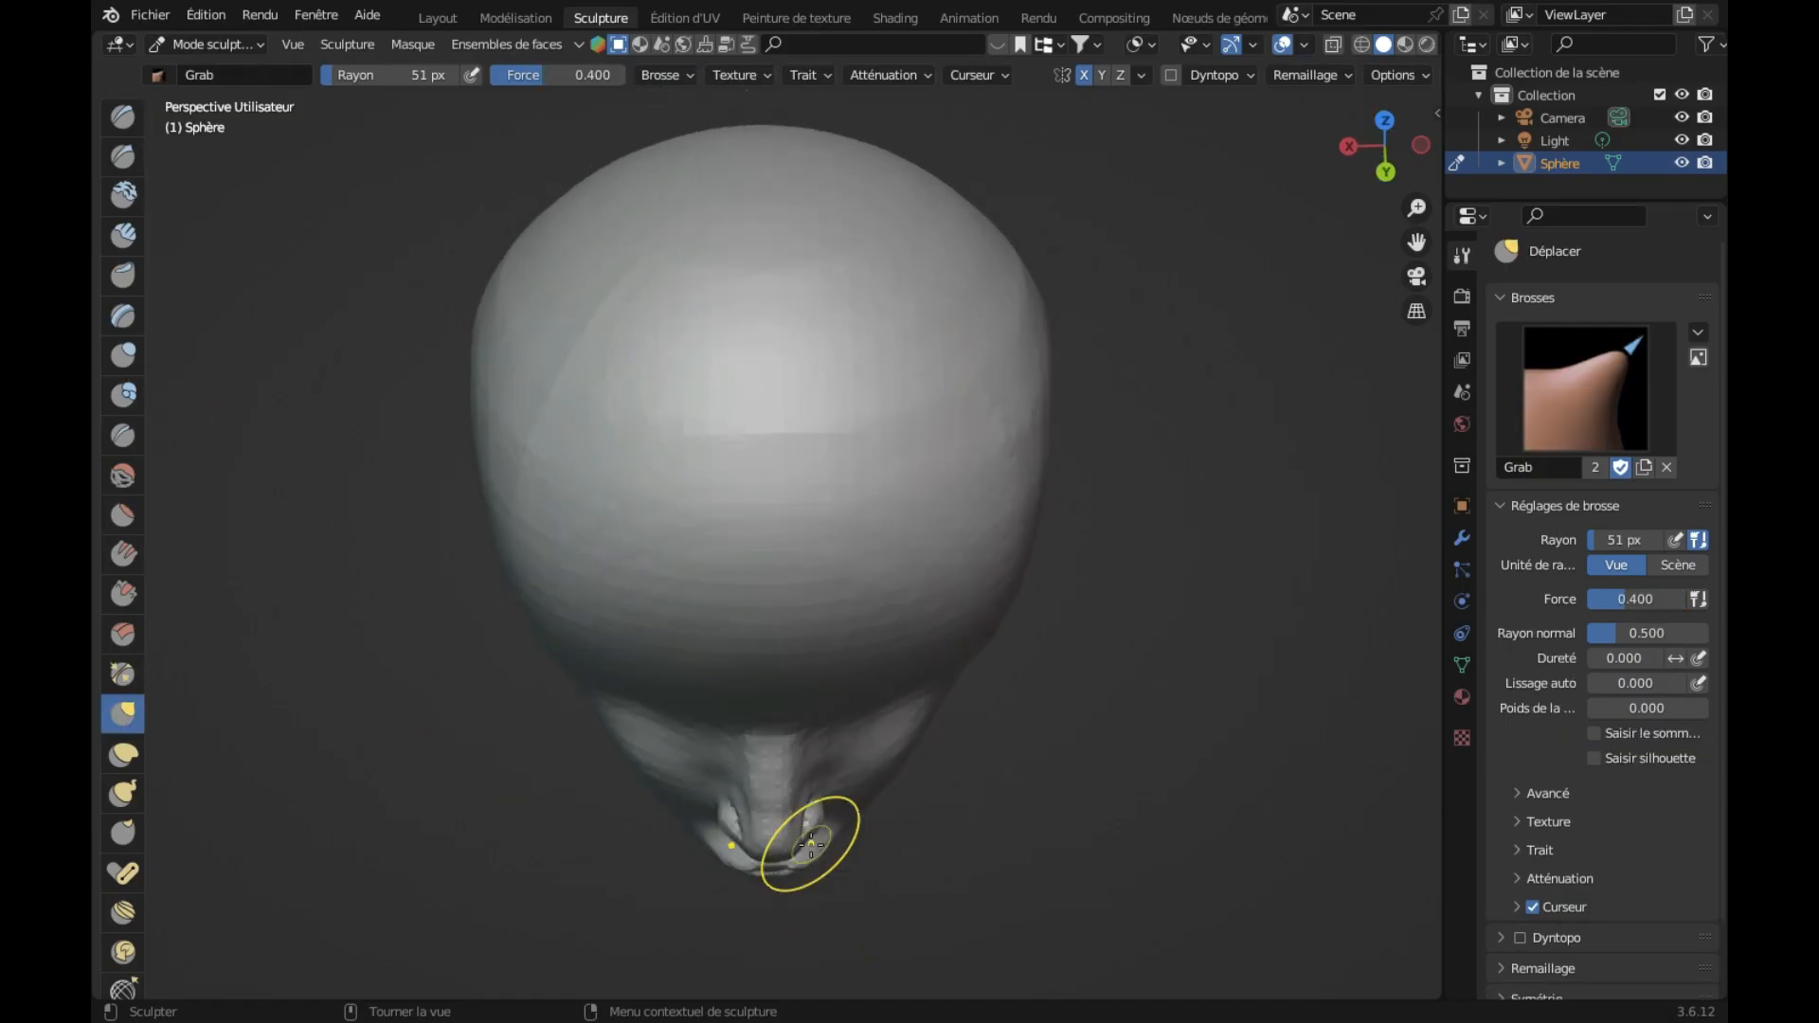
pyautogui.moveTo(801, 841)
pyautogui.mouseDown()
pyautogui.moveTo(808, 820)
pyautogui.moveTo(801, 840)
pyautogui.mouseUp()
pyautogui.scroll(-10, 807, 835)
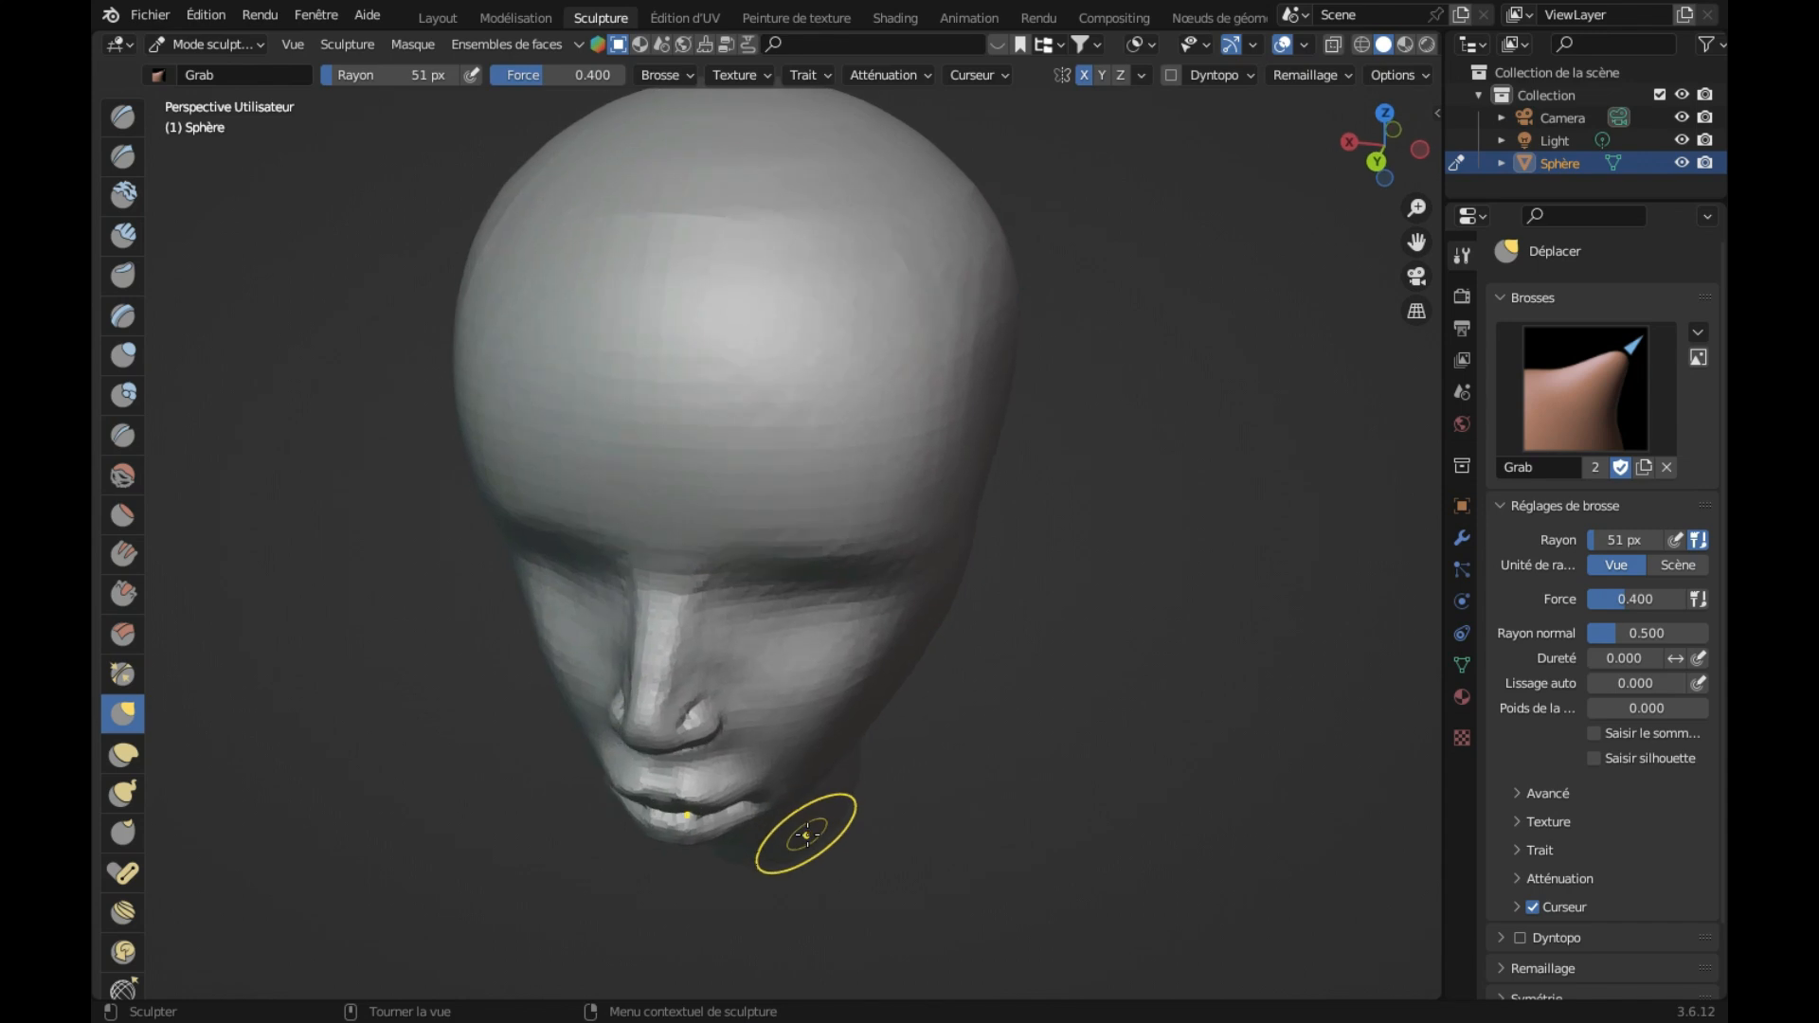
pyautogui.scroll(10, 808, 834)
pyautogui.moveTo(808, 833); pyautogui.dragTo(800, 828)
pyautogui.scroll(2, 800, 828)
pyautogui.moveTo(800, 828); pyautogui.dragTo(801, 854, button='middle')
pyautogui.moveTo(804, 856); pyautogui.dragTo(798, 862)
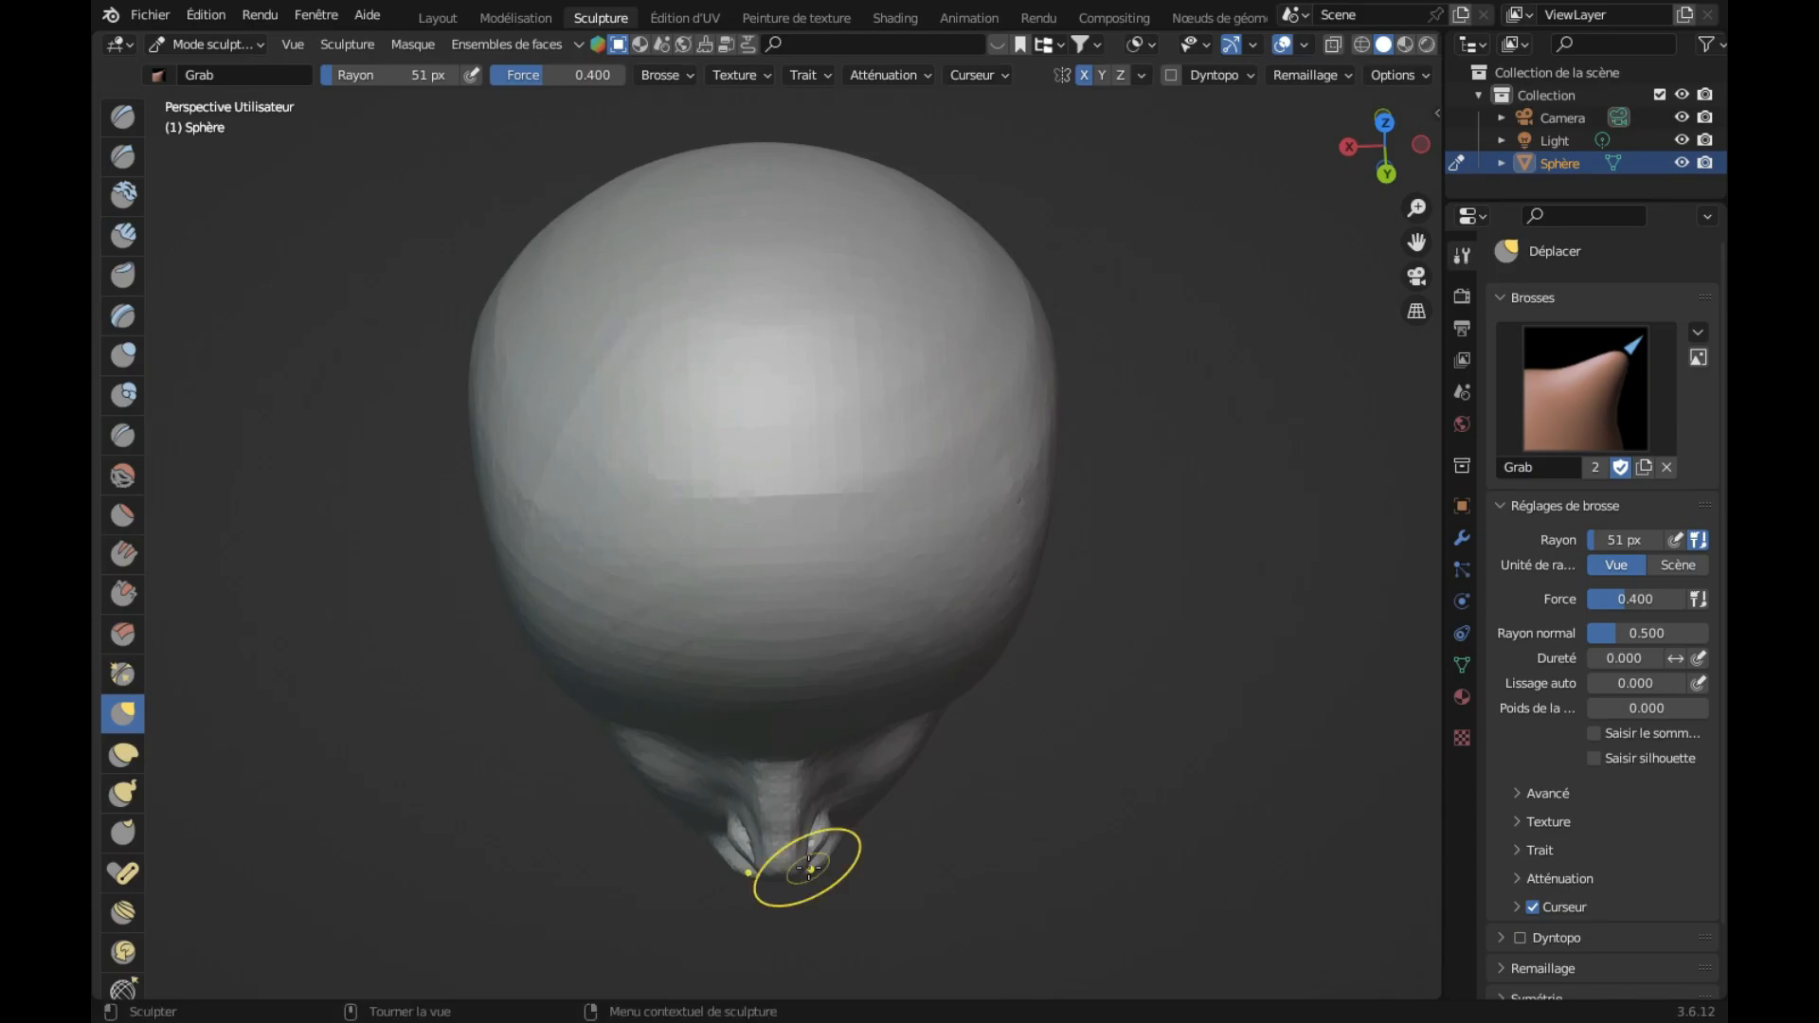
# Step: Smooth the nostril wings and the sides of the nose with the Smooth brush at a 51 px radius and 0.369 strength
pyautogui.click(123, 474)
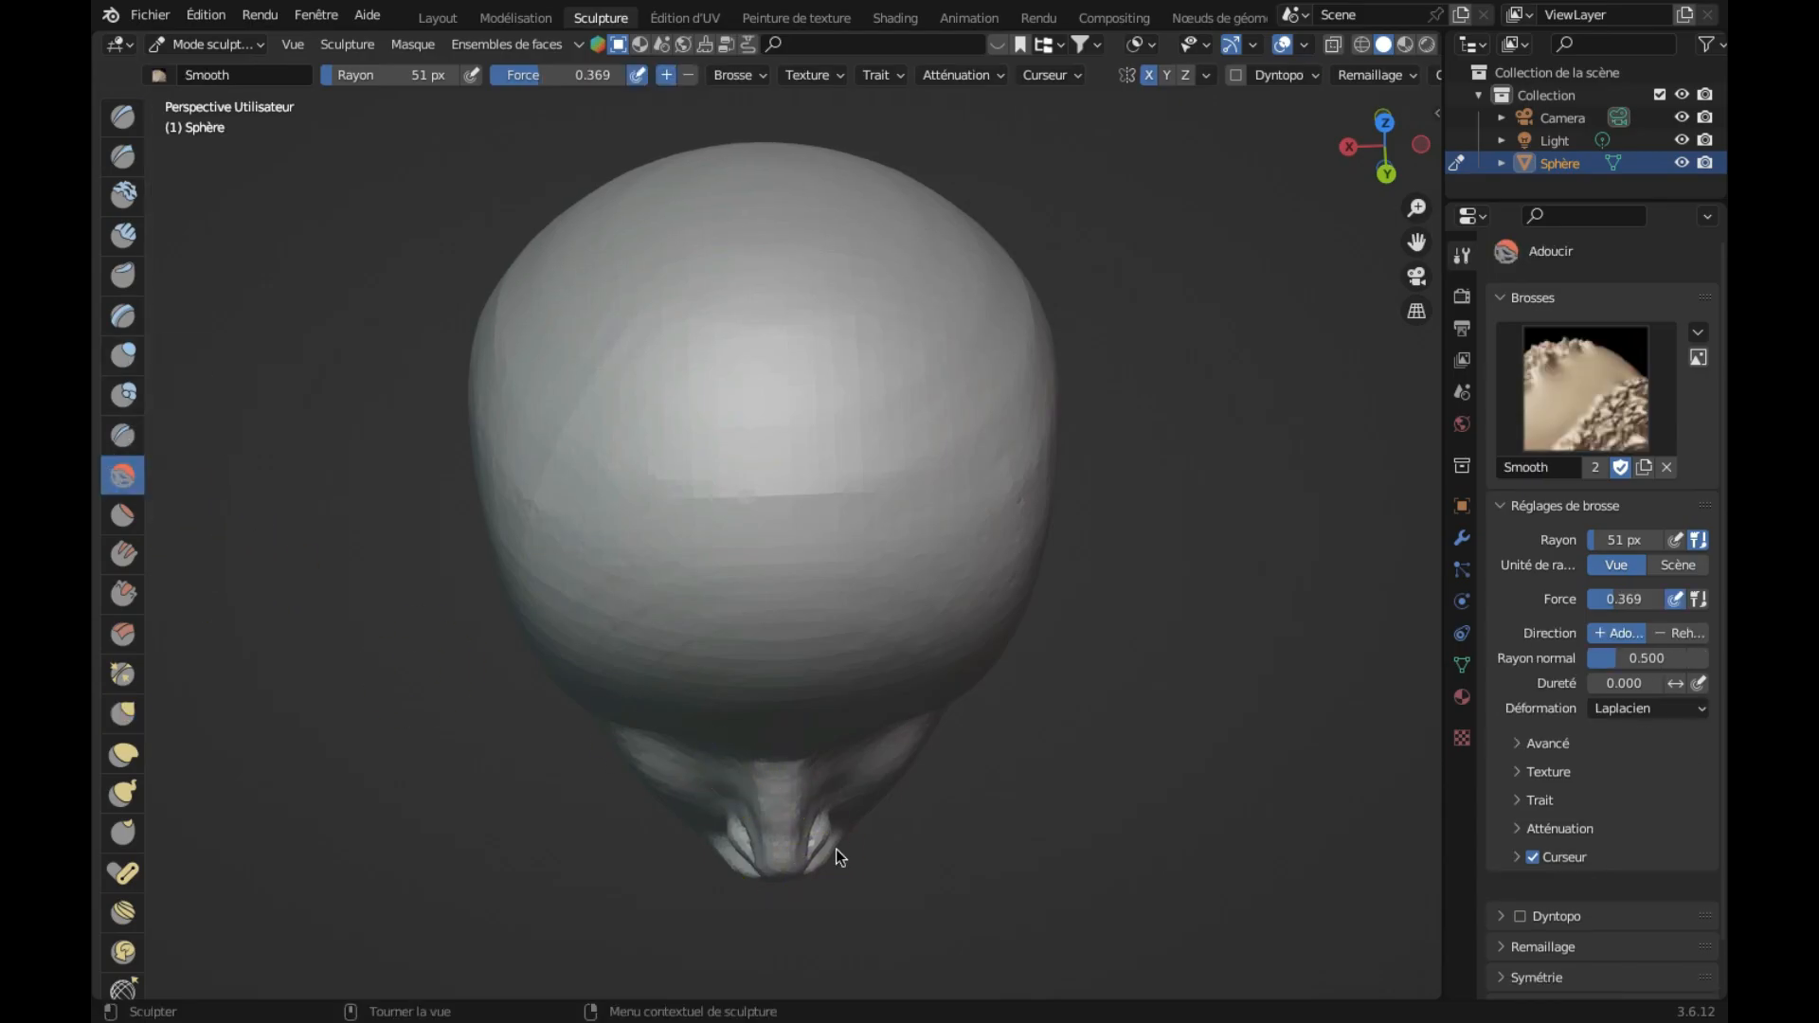
pyautogui.moveTo(807, 841); pyautogui.dragTo(813, 840)
pyautogui.moveTo(813, 840); pyautogui.dragTo(817, 834)
pyautogui.moveTo(813, 840); pyautogui.dragTo(817, 831)
pyautogui.moveTo(812, 830); pyautogui.dragTo(737, 750, button='middle')
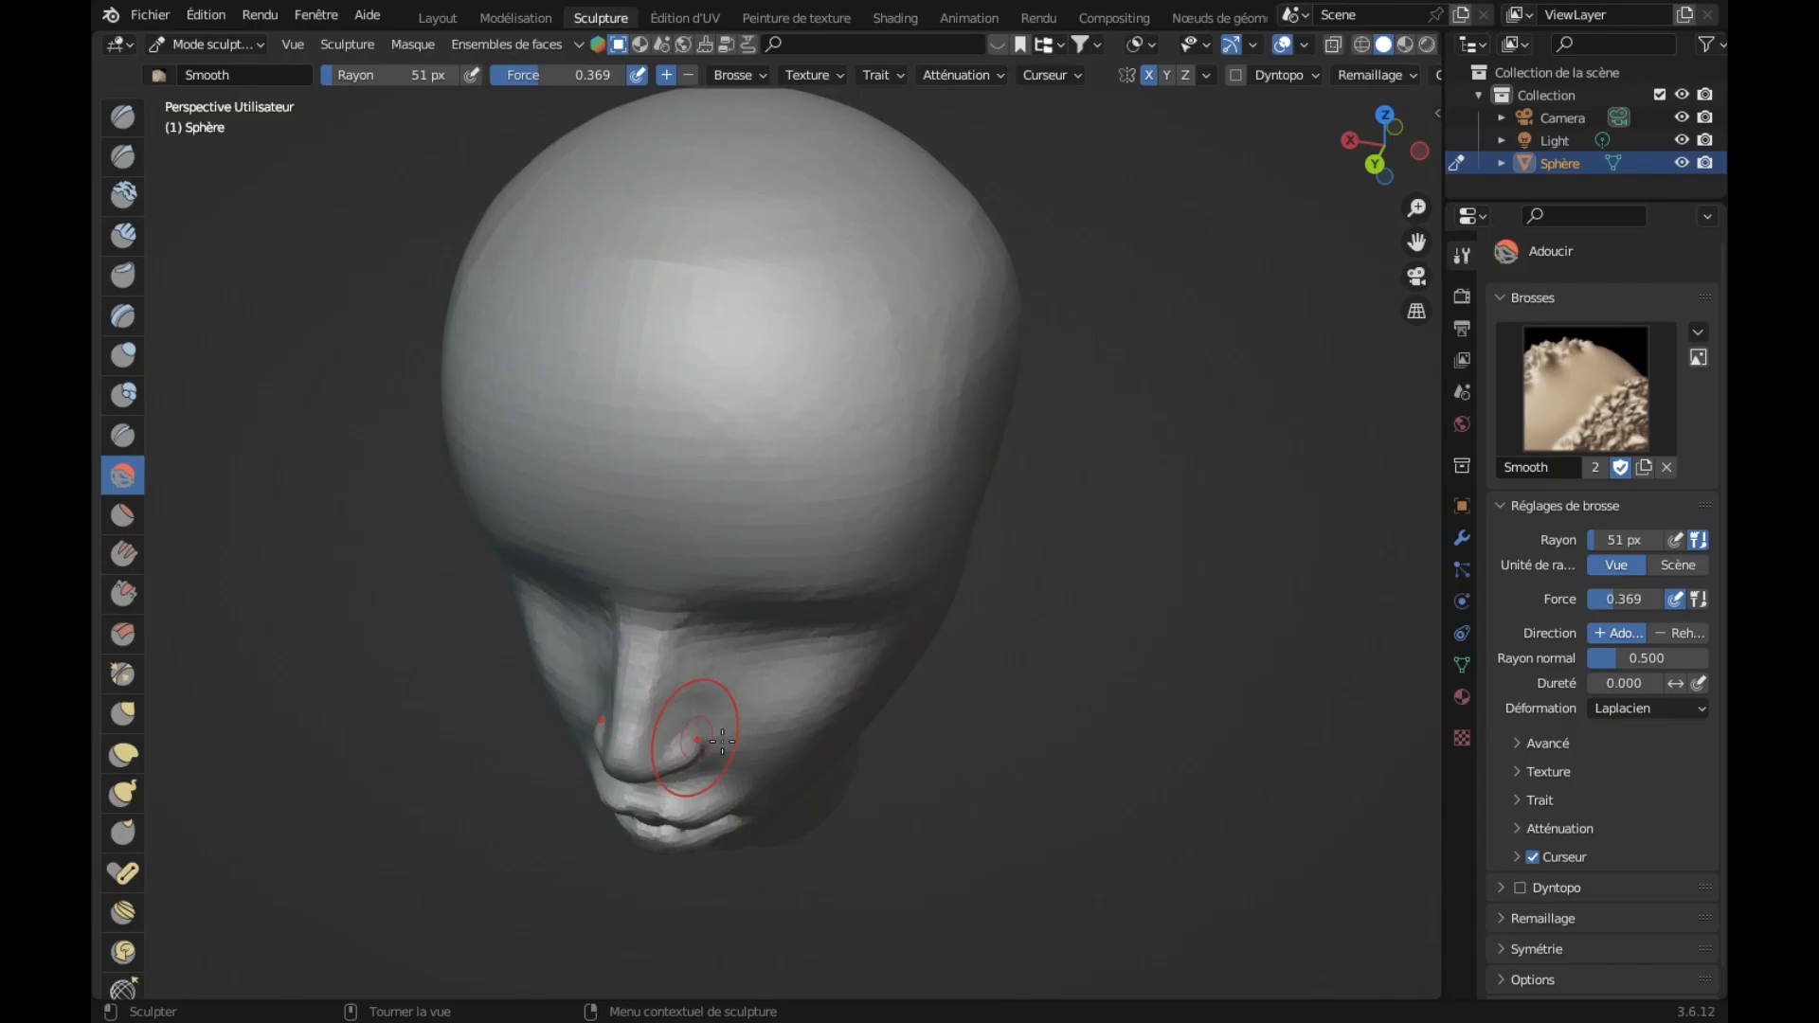
pyautogui.moveTo(848, 758)
pyautogui.mouseDown(button='middle')
pyautogui.moveTo(853, 730)
pyautogui.moveTo(853, 746)
pyautogui.mouseUp(button='middle')
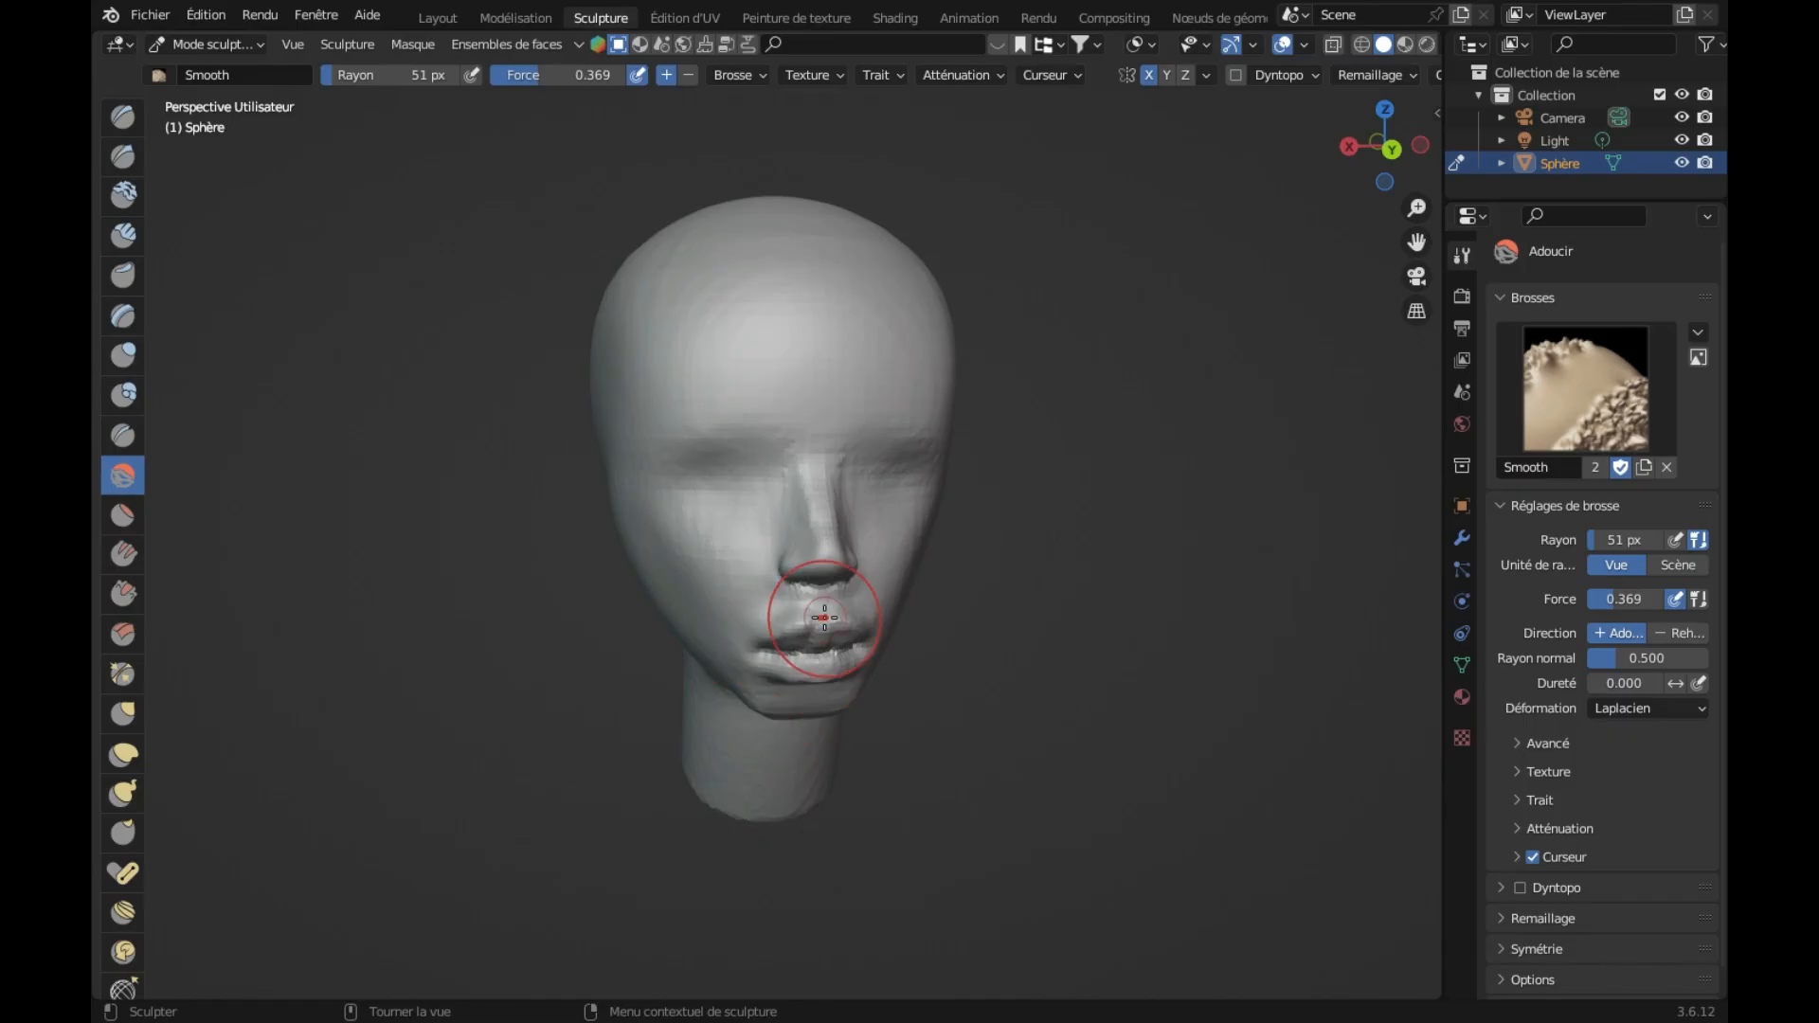
pyautogui.scroll(6, 824, 617)
pyautogui.moveTo(666, 490)
pyautogui.mouseDown()
pyautogui.moveTo(682, 477)
pyautogui.moveTo(718, 495)
pyautogui.moveTo(691, 503)
pyautogui.mouseUp()
pyautogui.moveTo(690, 503)
pyautogui.mouseDown(button='middle')
pyautogui.moveTo(792, 520)
pyautogui.moveTo(717, 516)
pyautogui.moveTo(752, 567)
pyautogui.mouseUp(button='middle')
pyautogui.scroll(-4, 792, 521)
pyautogui.scroll(-3, 751, 567)
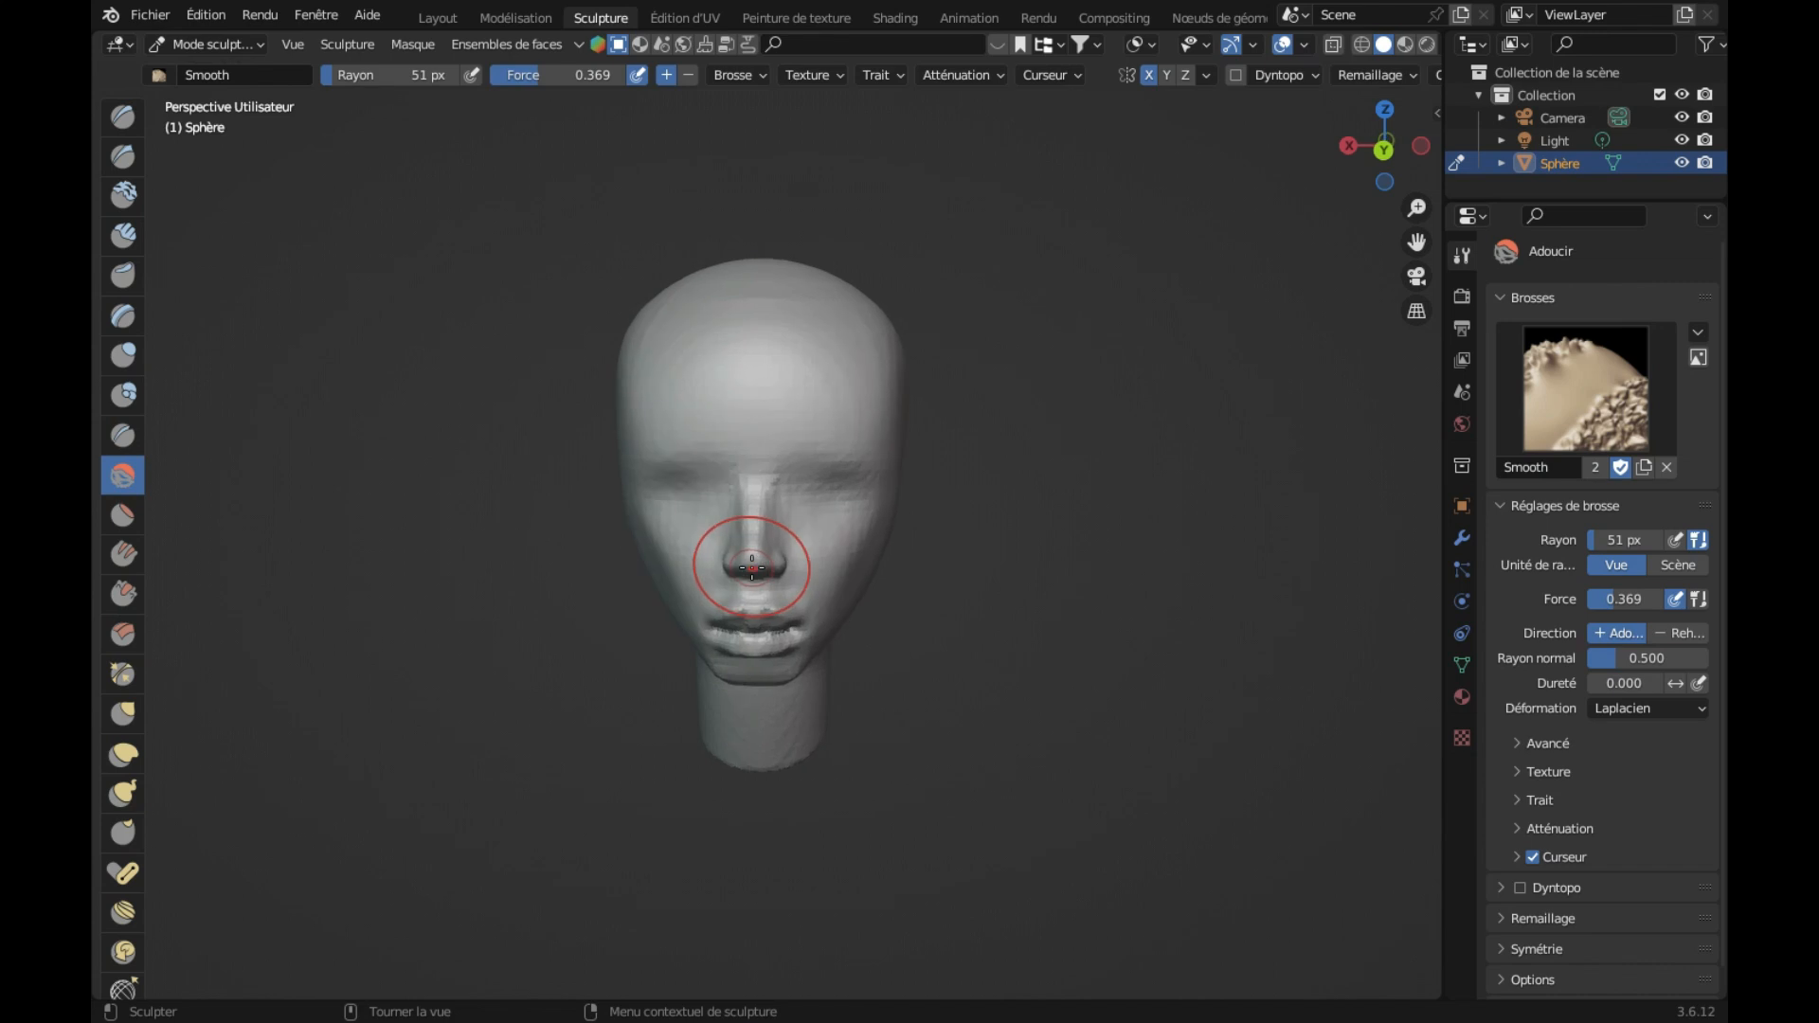
# Step: Carve the philtrum between nose and upper lip with the subtractive Draw Sharp brush at a 51 px radius and 0.417 strength
pyautogui.scroll(5, 839, 671)
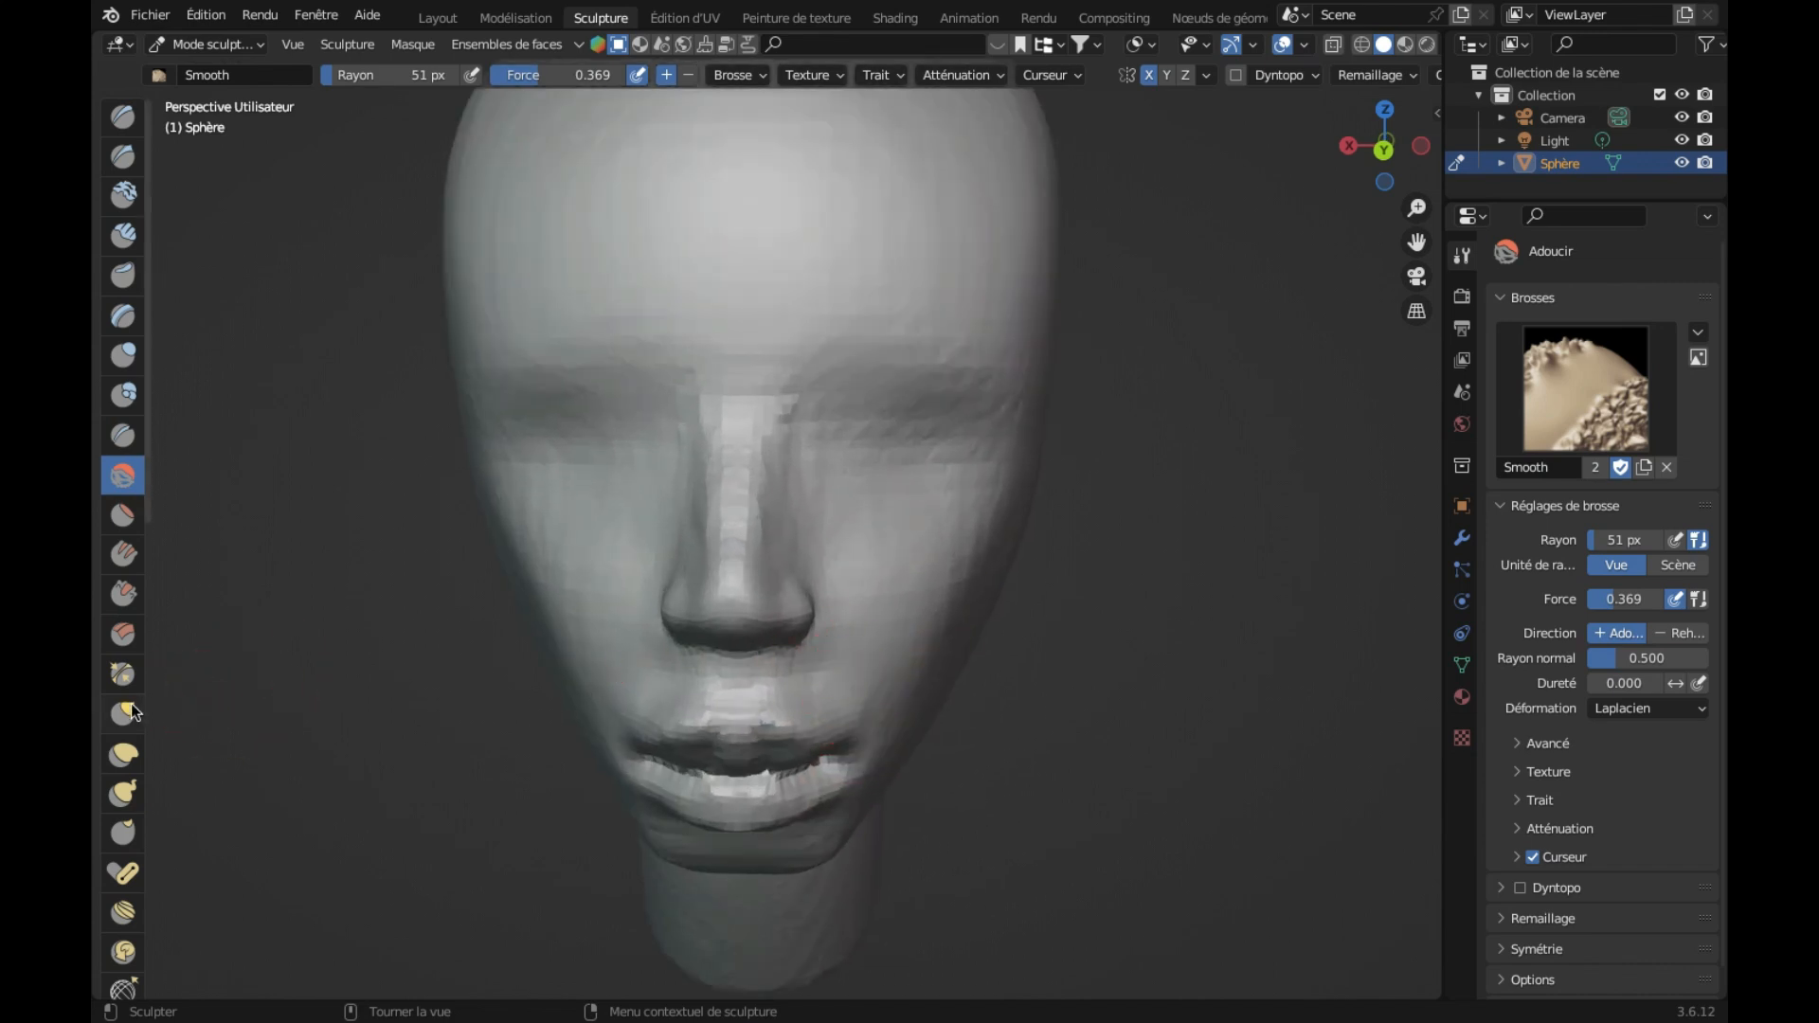
pyautogui.click(133, 158)
pyautogui.moveTo(696, 559)
pyautogui.mouseDown(button='middle')
pyautogui.moveTo(718, 502)
pyautogui.moveTo(720, 531)
pyautogui.mouseUp(button='middle')
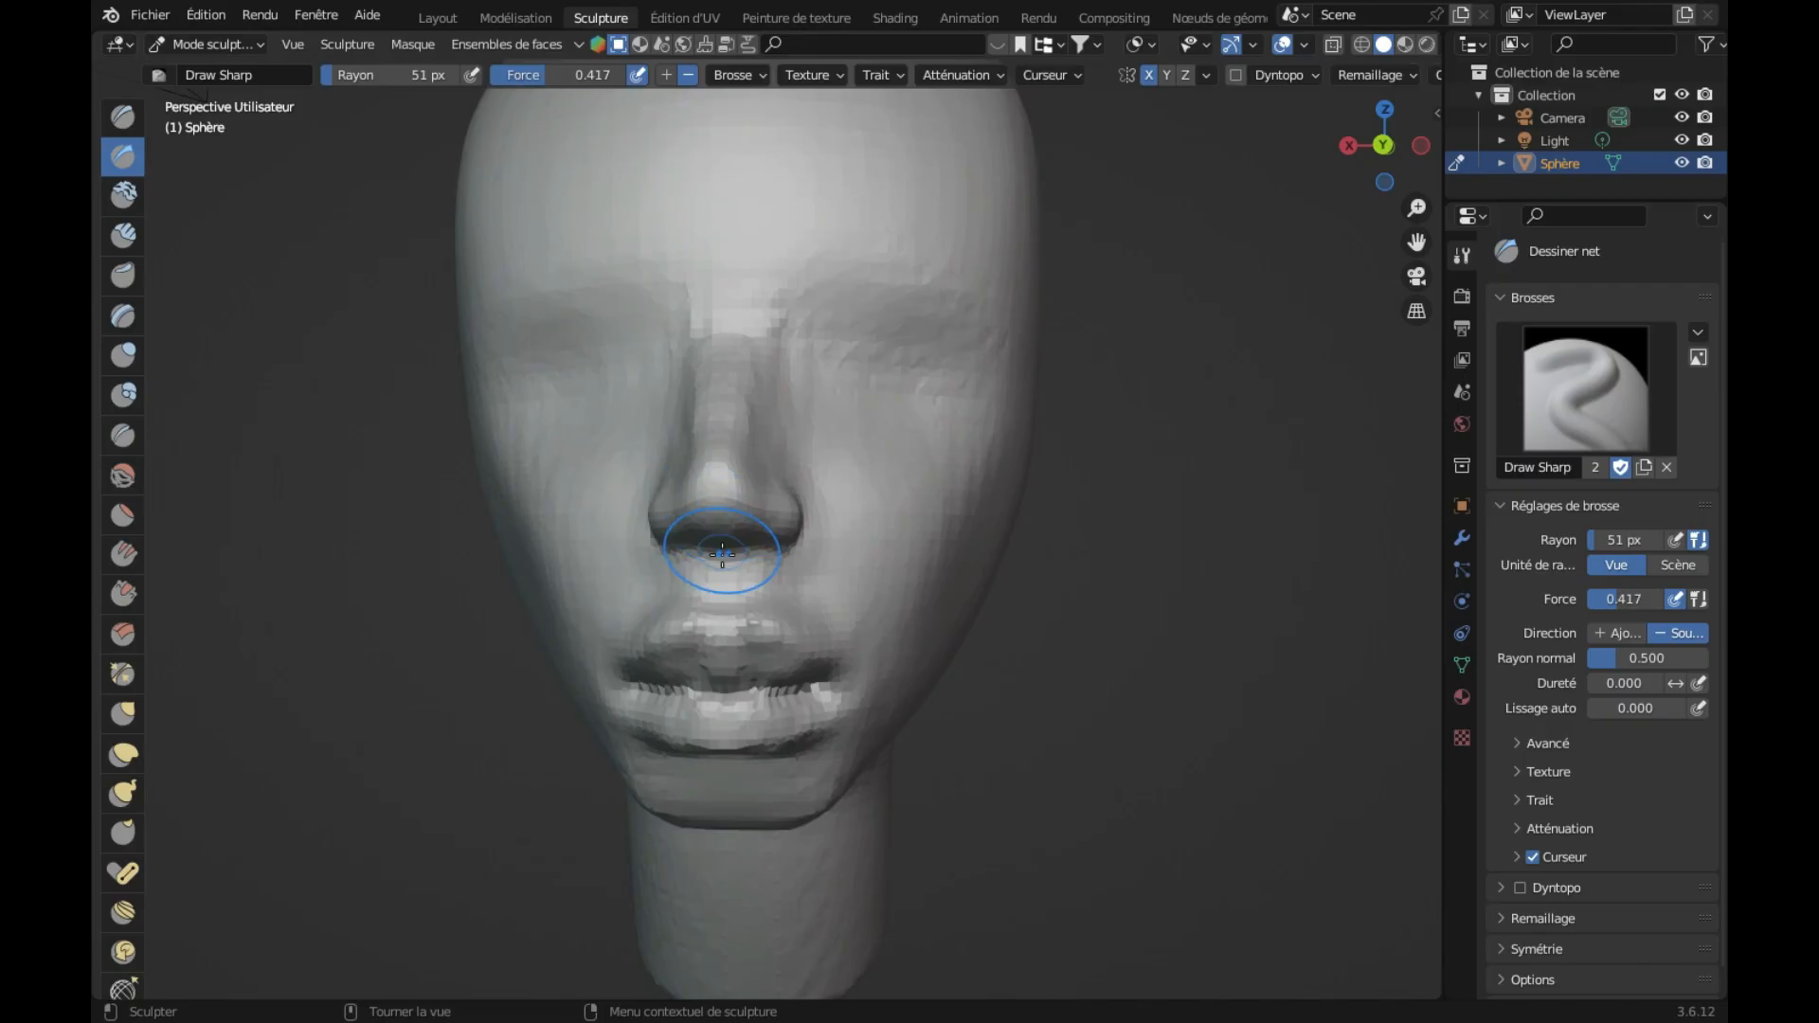
pyautogui.scroll(4, 711, 578)
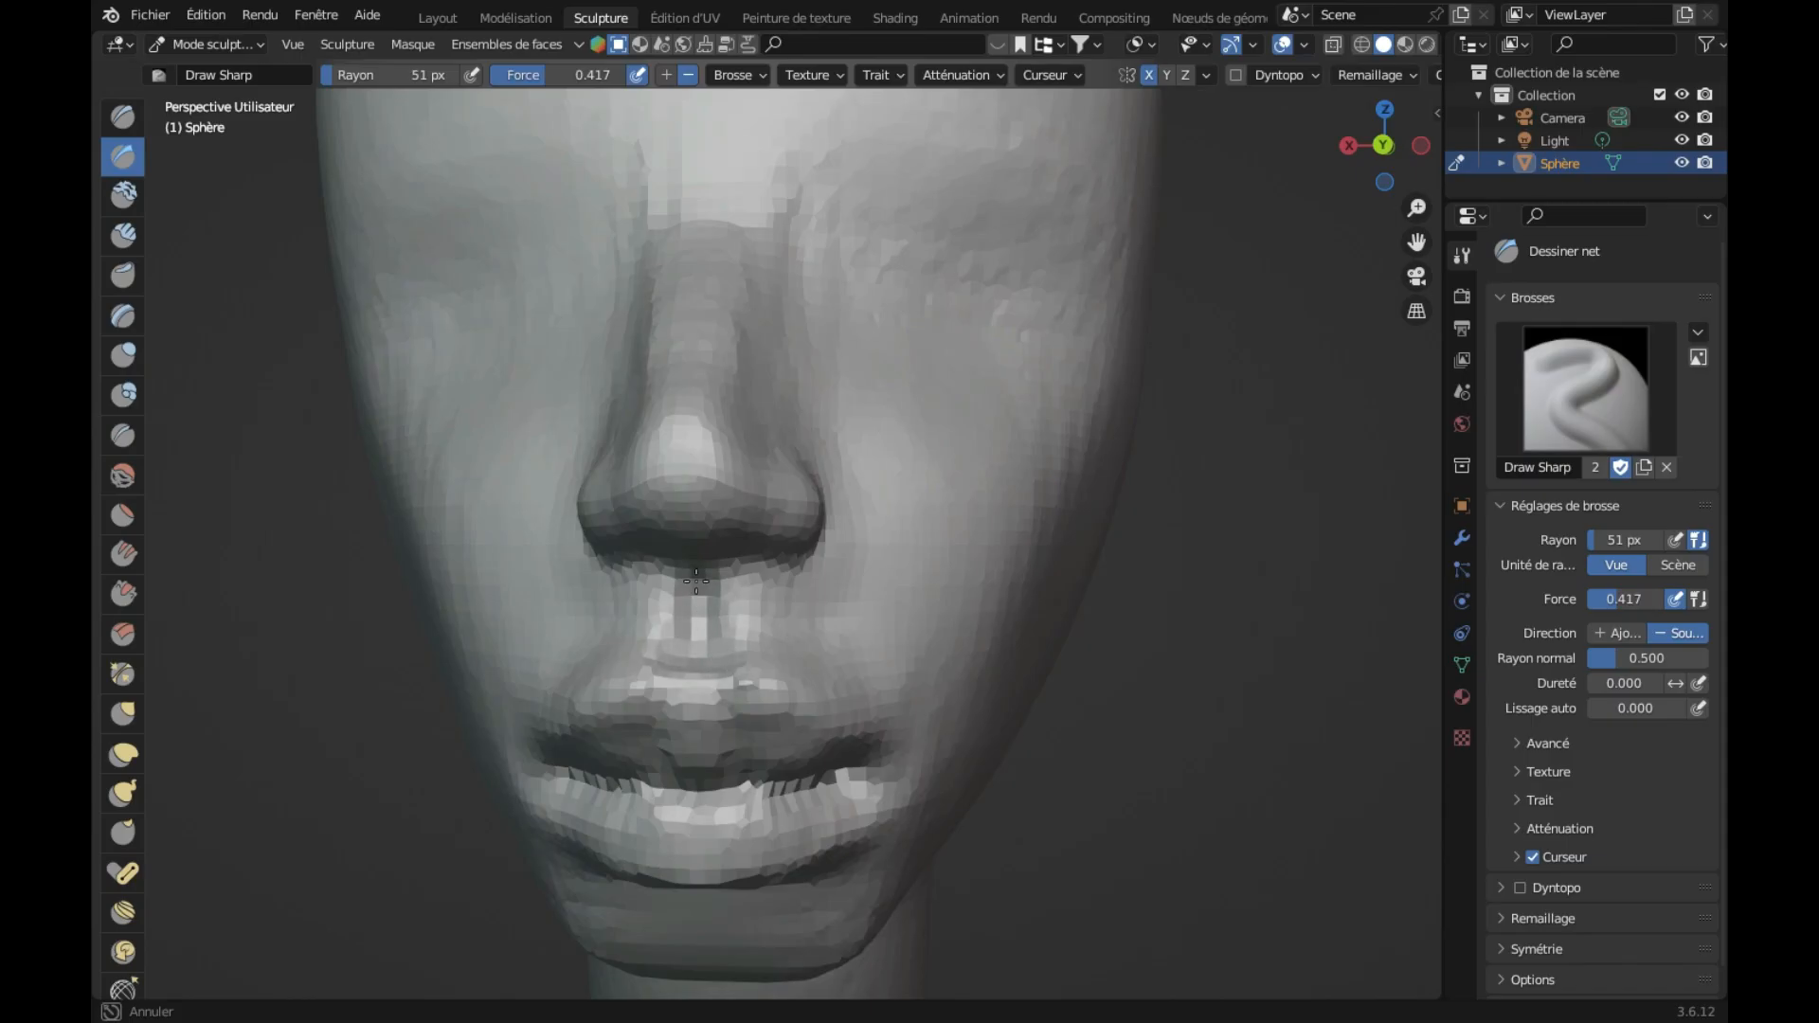
# Step: Carve a hollow under the centre of the lower lip with the subtractive Draw Sharp brush at a 51 px radius
pyautogui.scroll(-5, 698, 661)
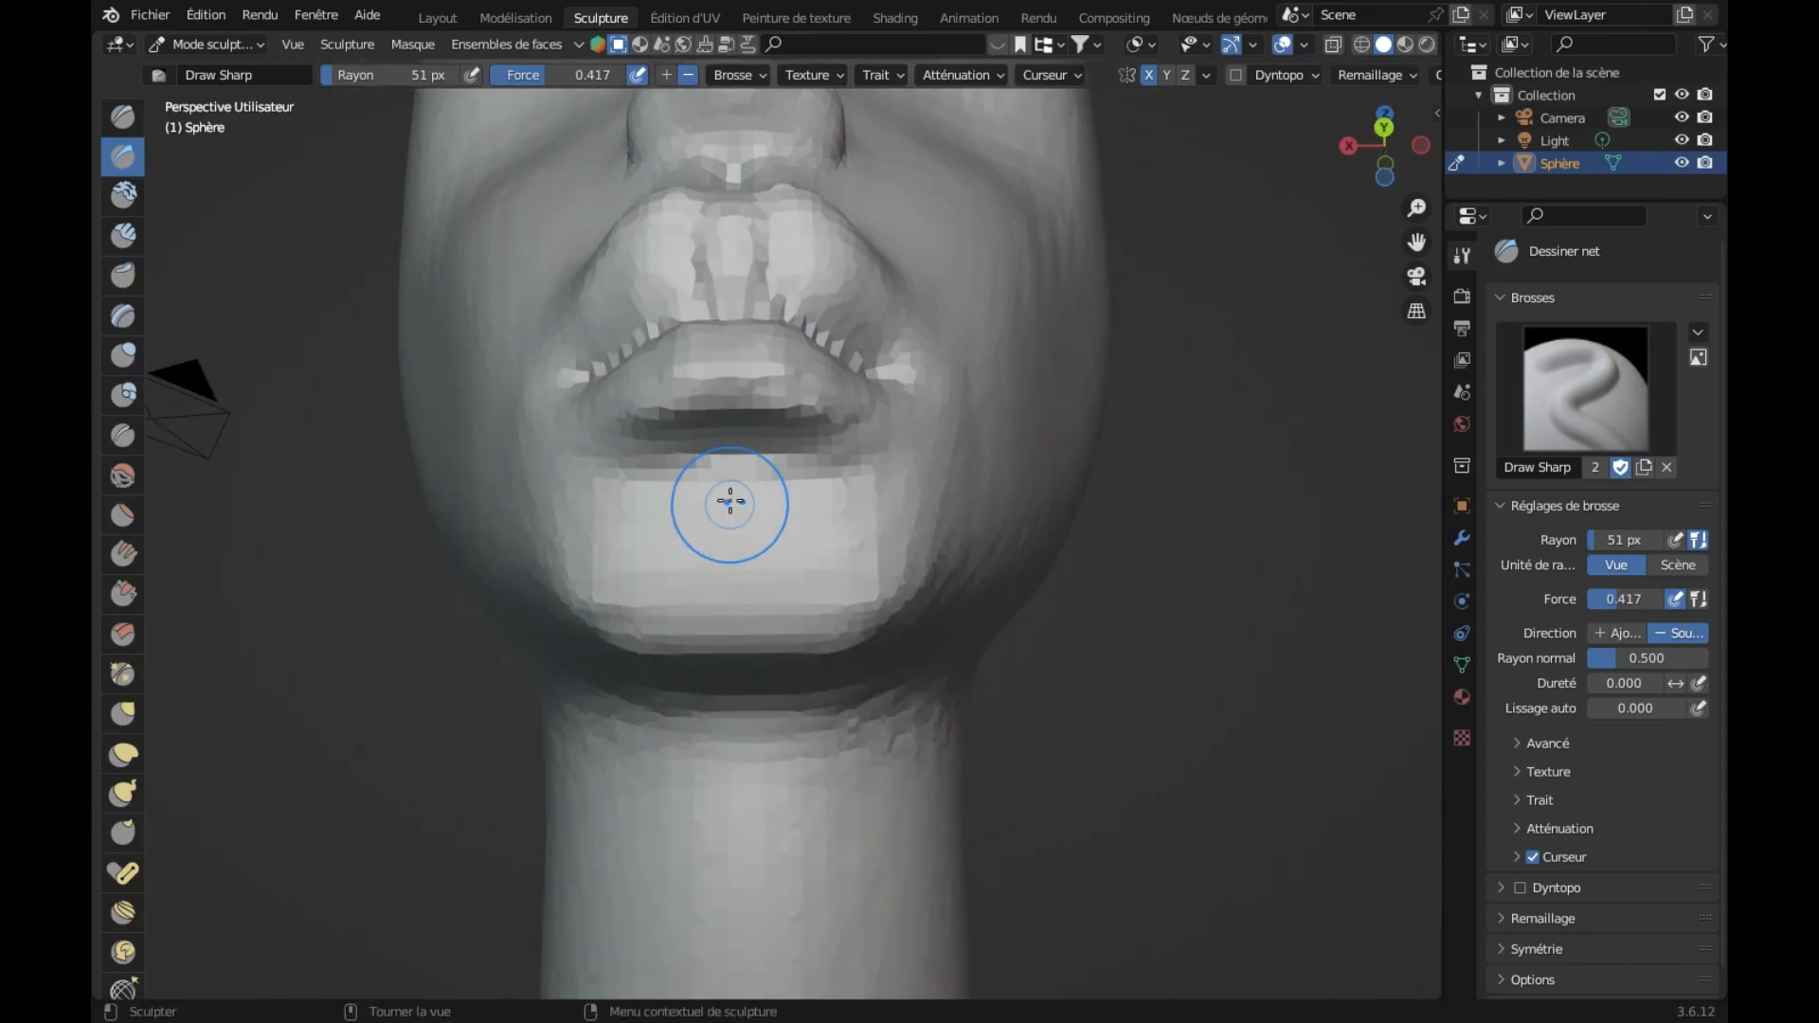
pyautogui.moveTo(731, 442); pyautogui.dragTo(730, 443)
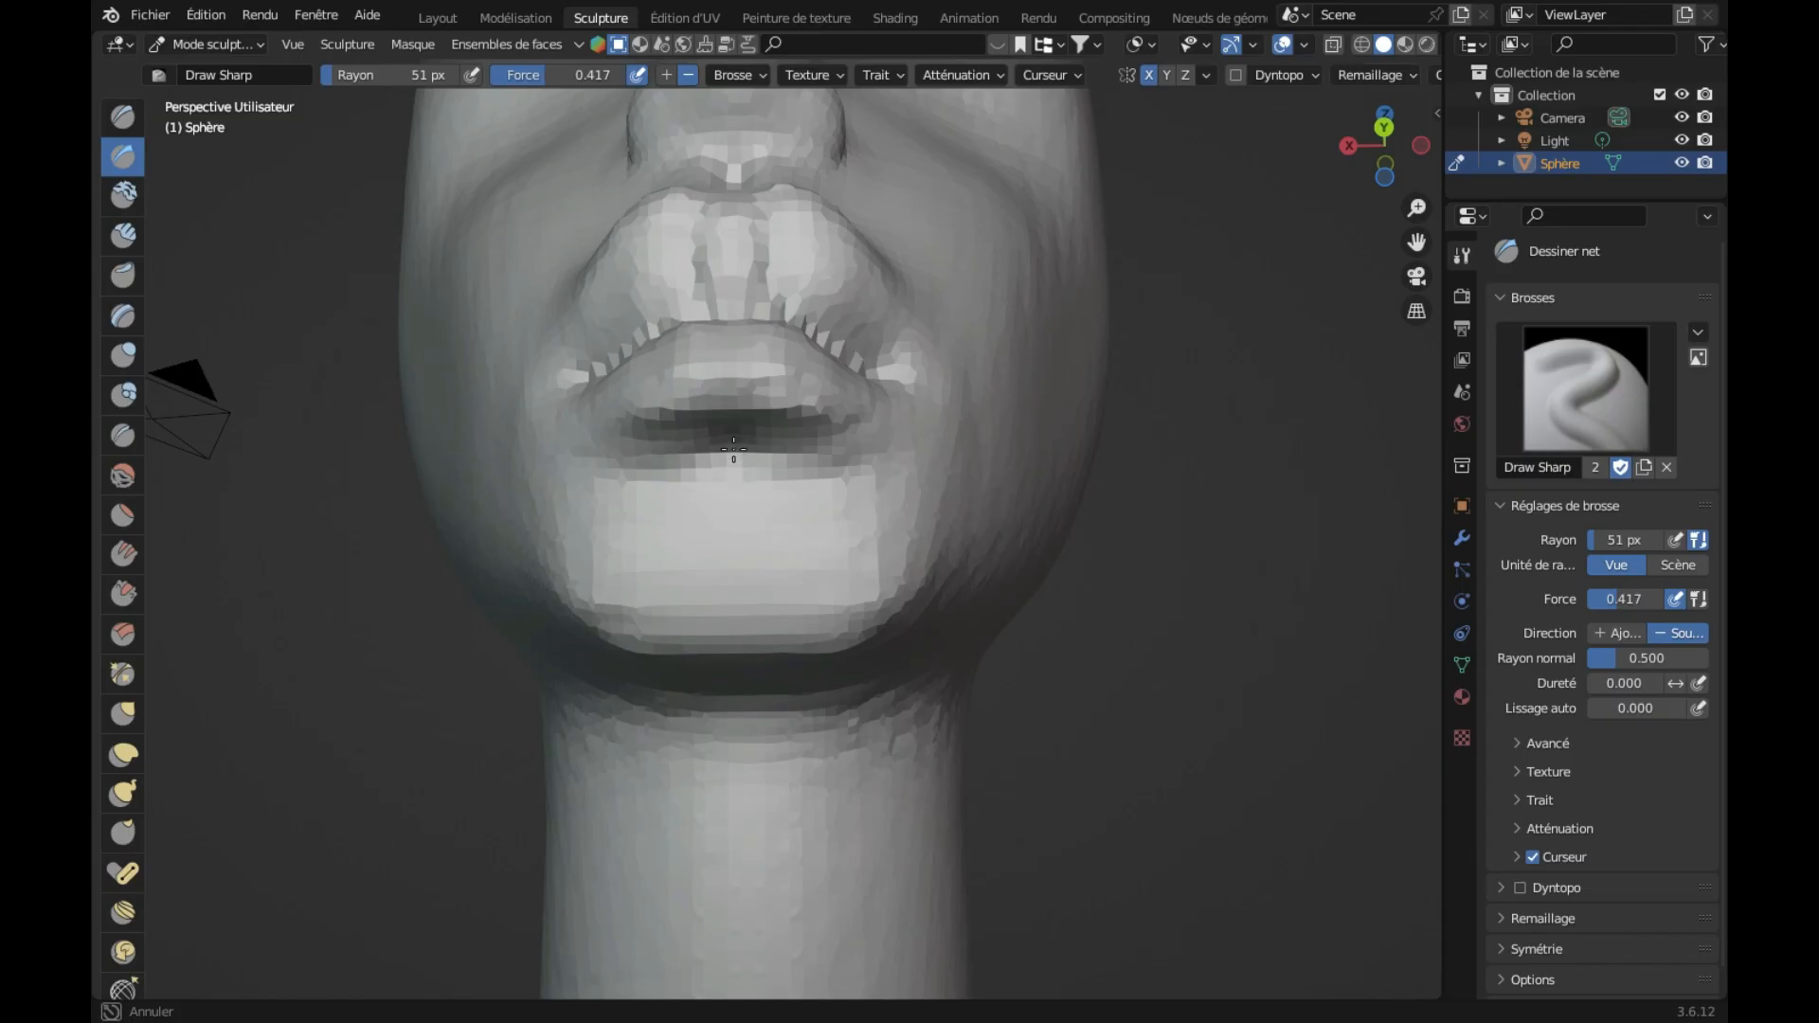
pyautogui.moveTo(764, 447); pyautogui.dragTo(744, 490)
pyautogui.scroll(5, 744, 490)
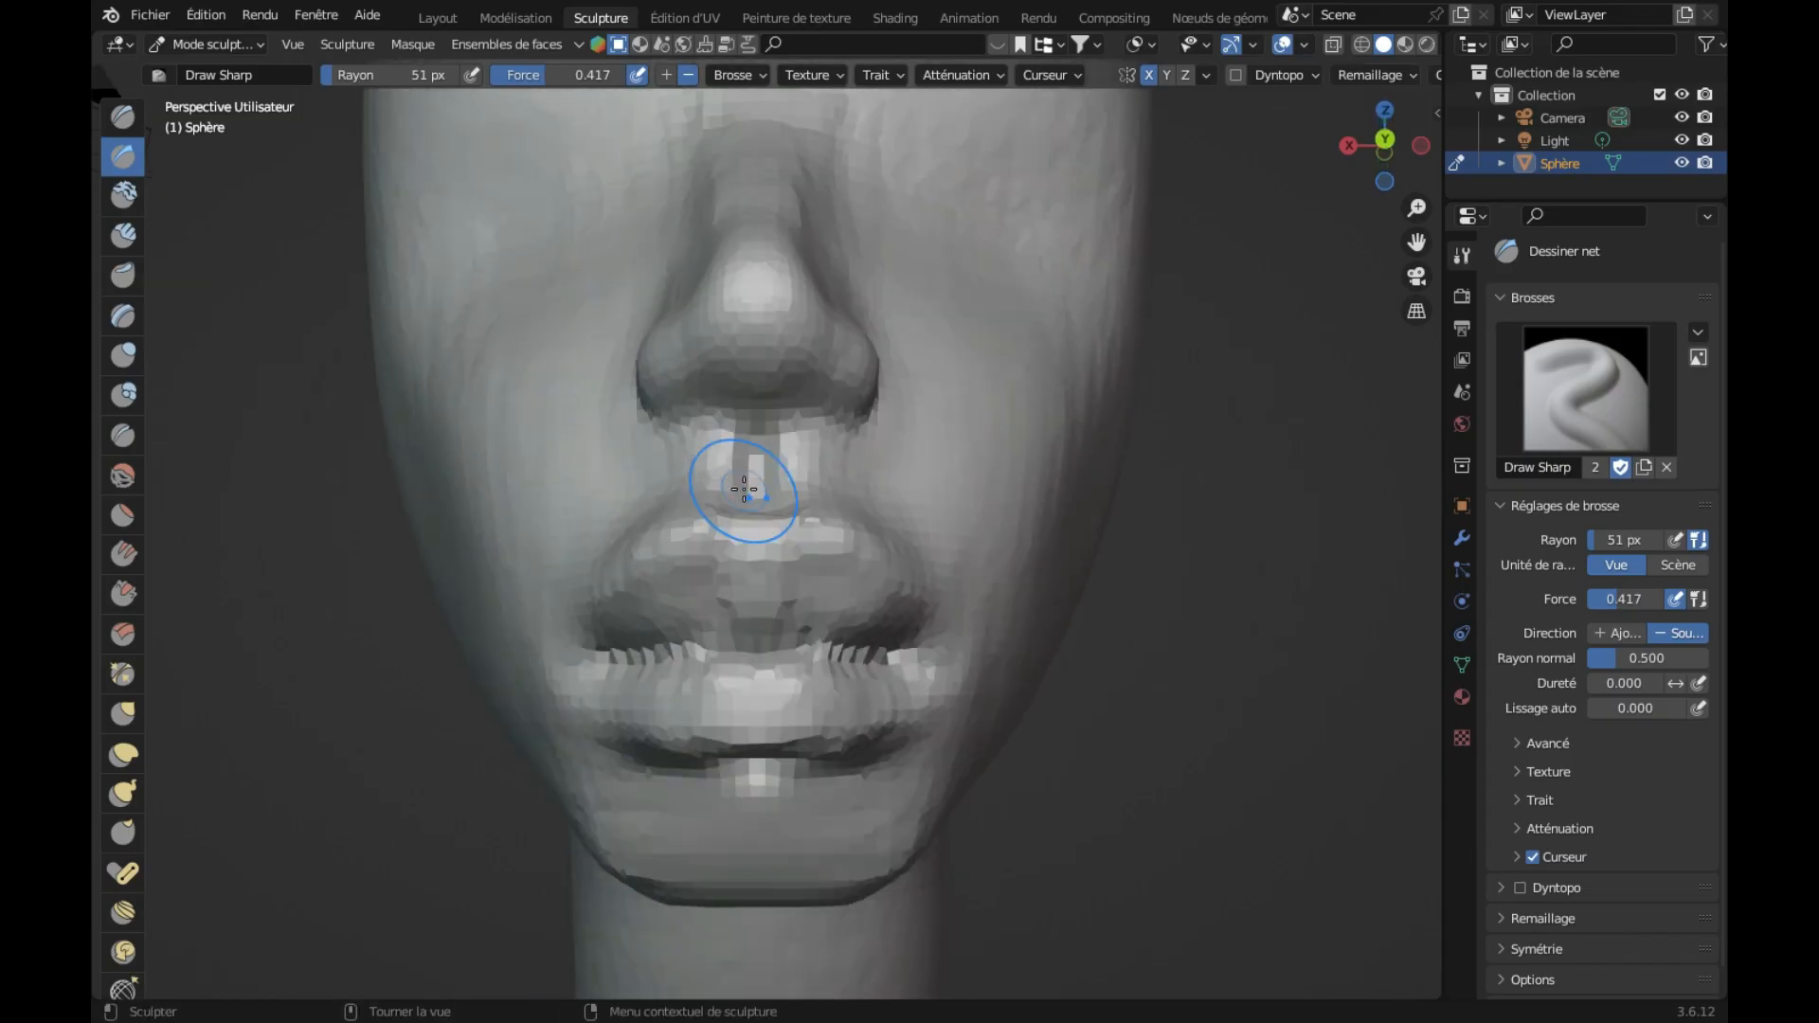
pyautogui.scroll(-5, 735, 487)
pyautogui.moveTo(744, 576); pyautogui.dragTo(609, 540, button='middle')
pyautogui.click(122, 476)
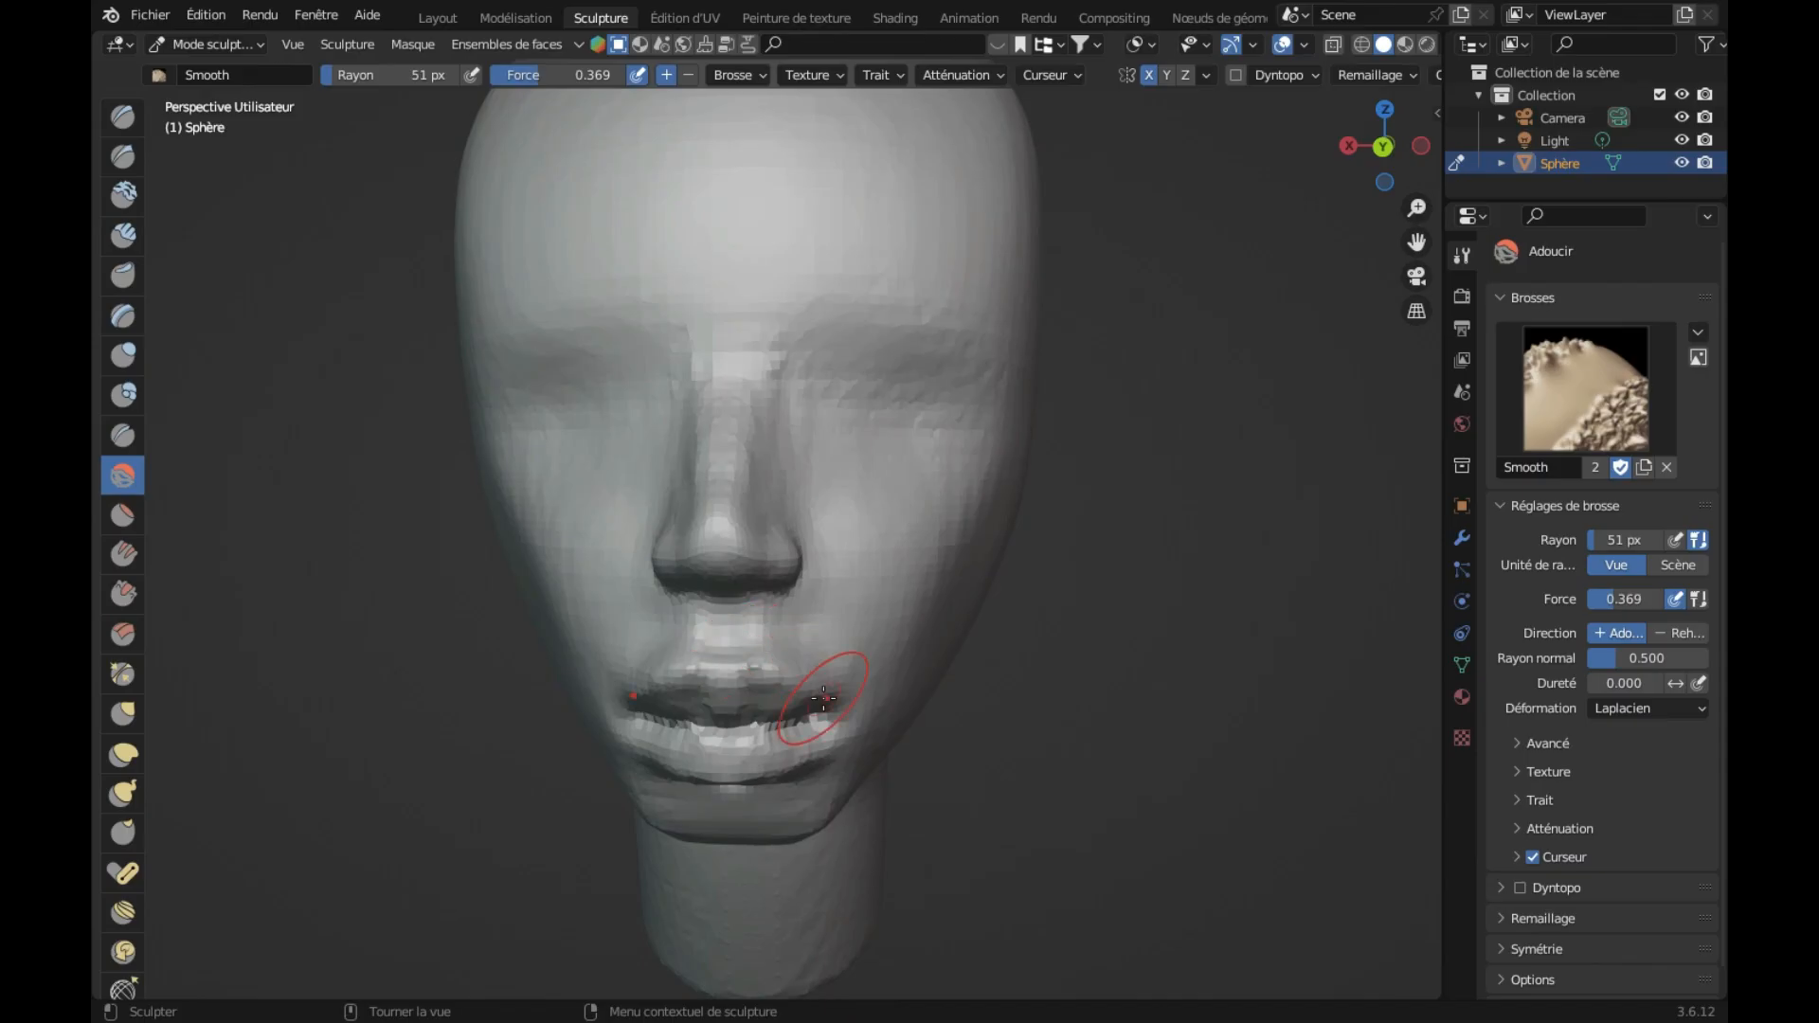
pyautogui.moveTo(824, 699); pyautogui.dragTo(792, 698, button='middle')
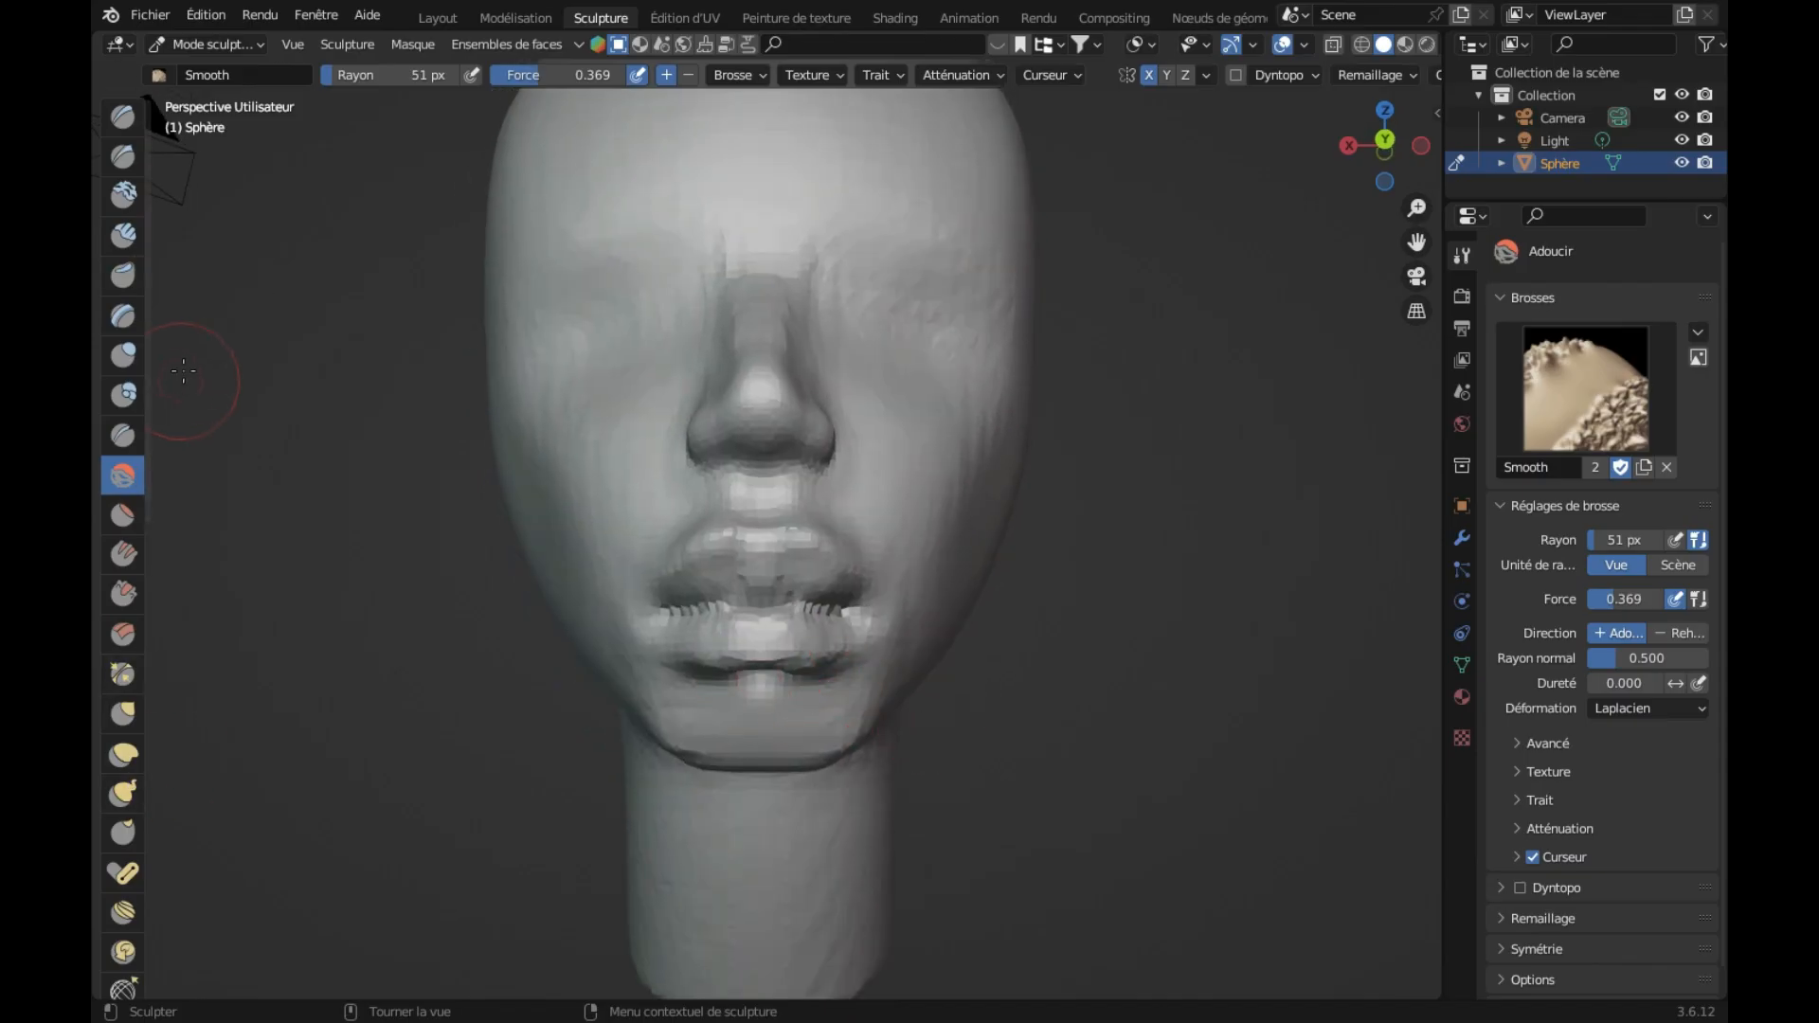
# Step: Carve symmetrical diagonal grooves from below the lower lip to the chin corners with the Draw Sharp brush at a 35 px radius
pyautogui.click(123, 156)
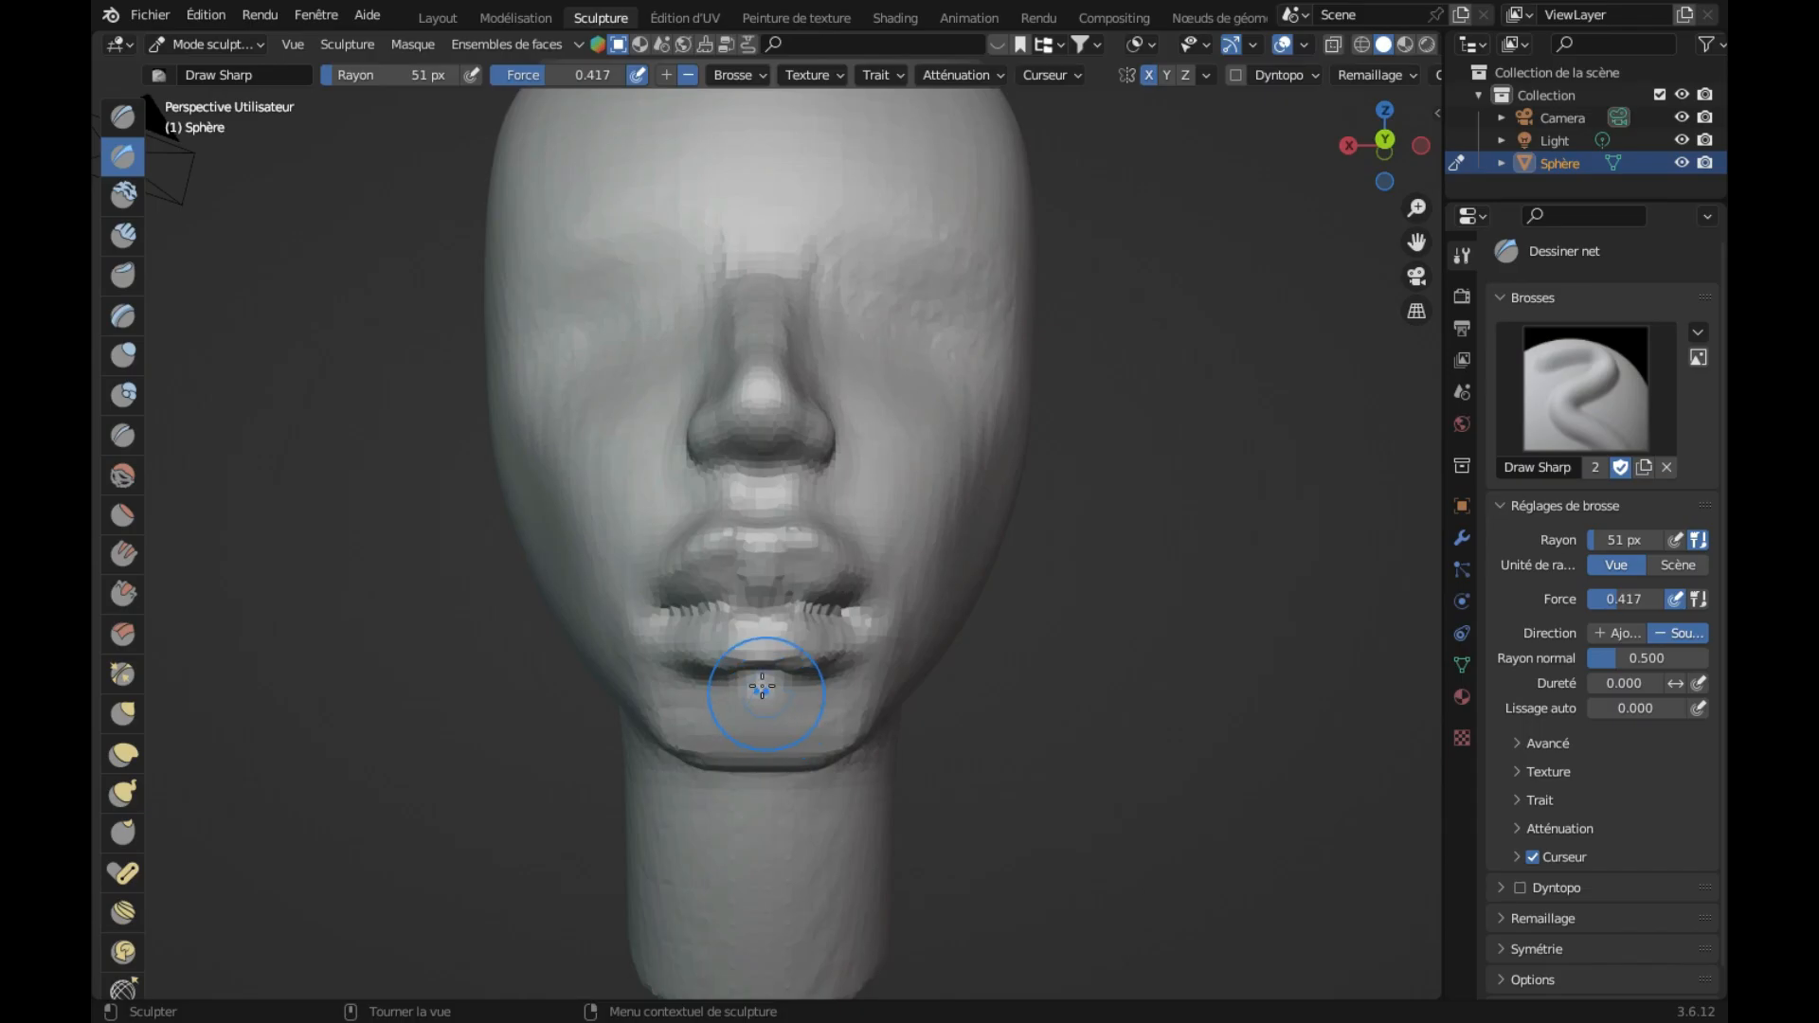
pyautogui.moveTo(756, 674); pyautogui.dragTo(755, 661, button='middle')
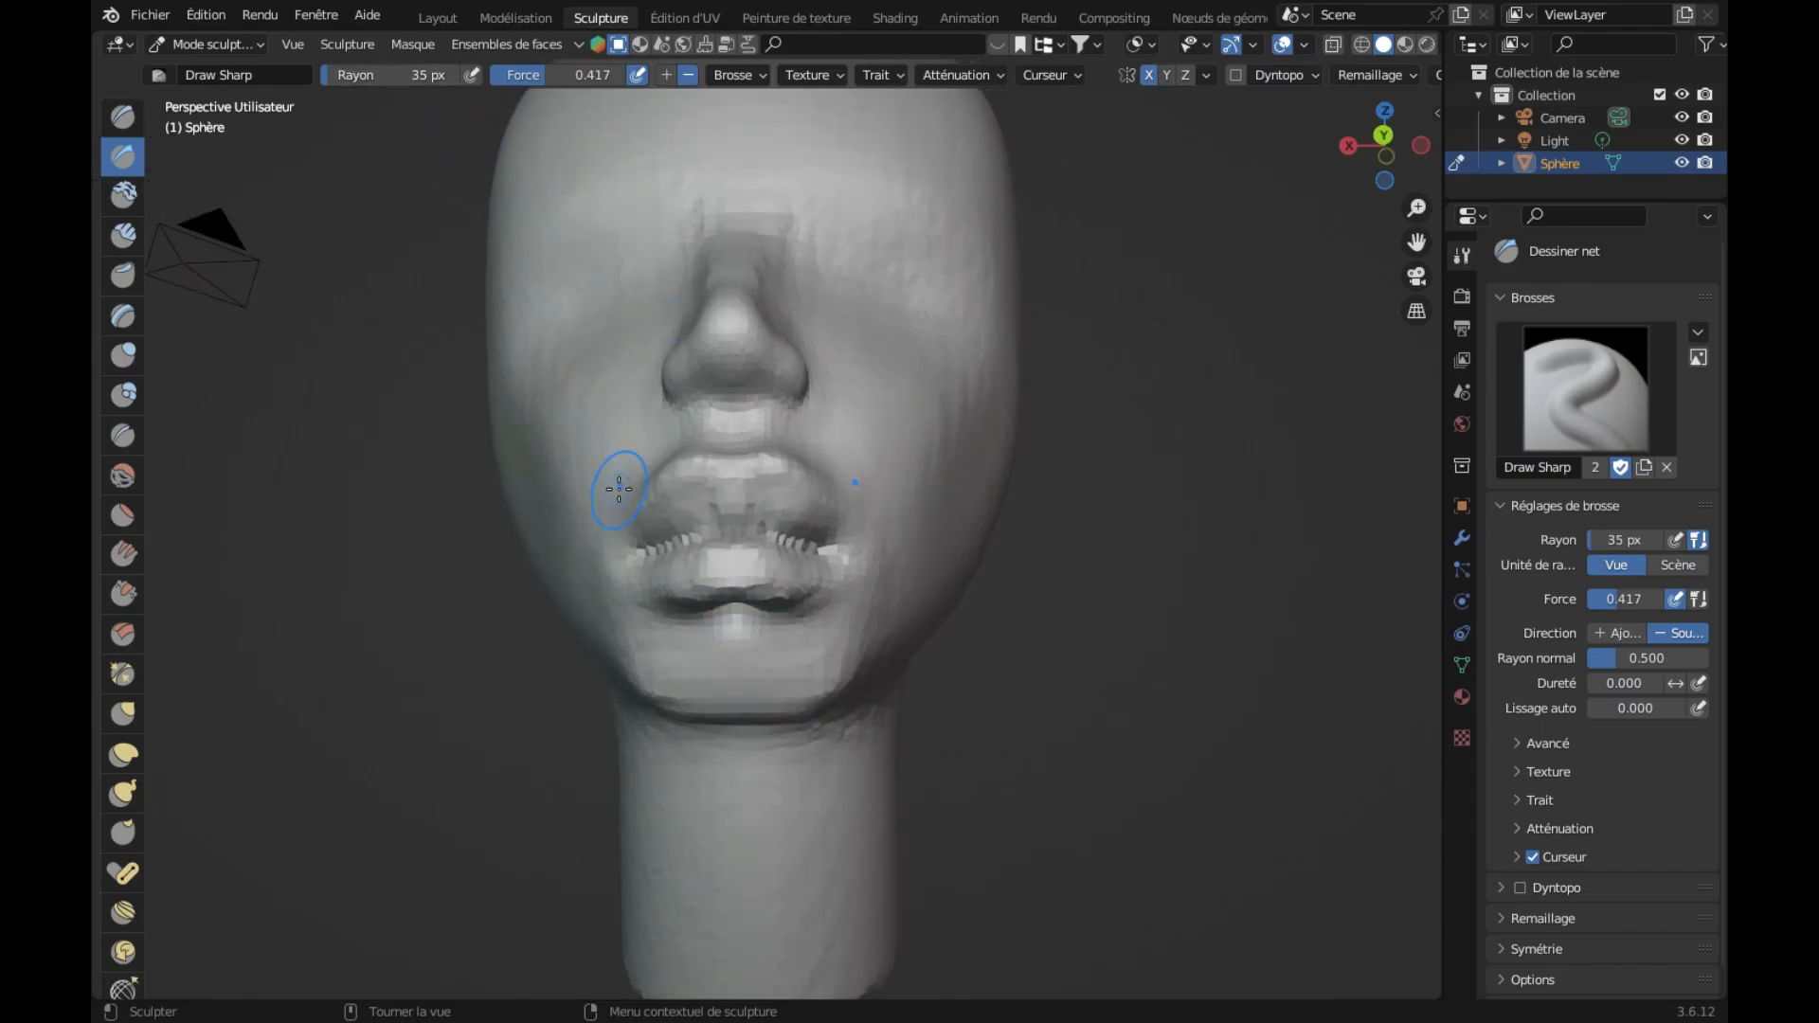
pyautogui.moveTo(617, 479); pyautogui.dragTo(617, 487, button='middle')
pyautogui.moveTo(758, 555); pyautogui.dragTo(750, 564)
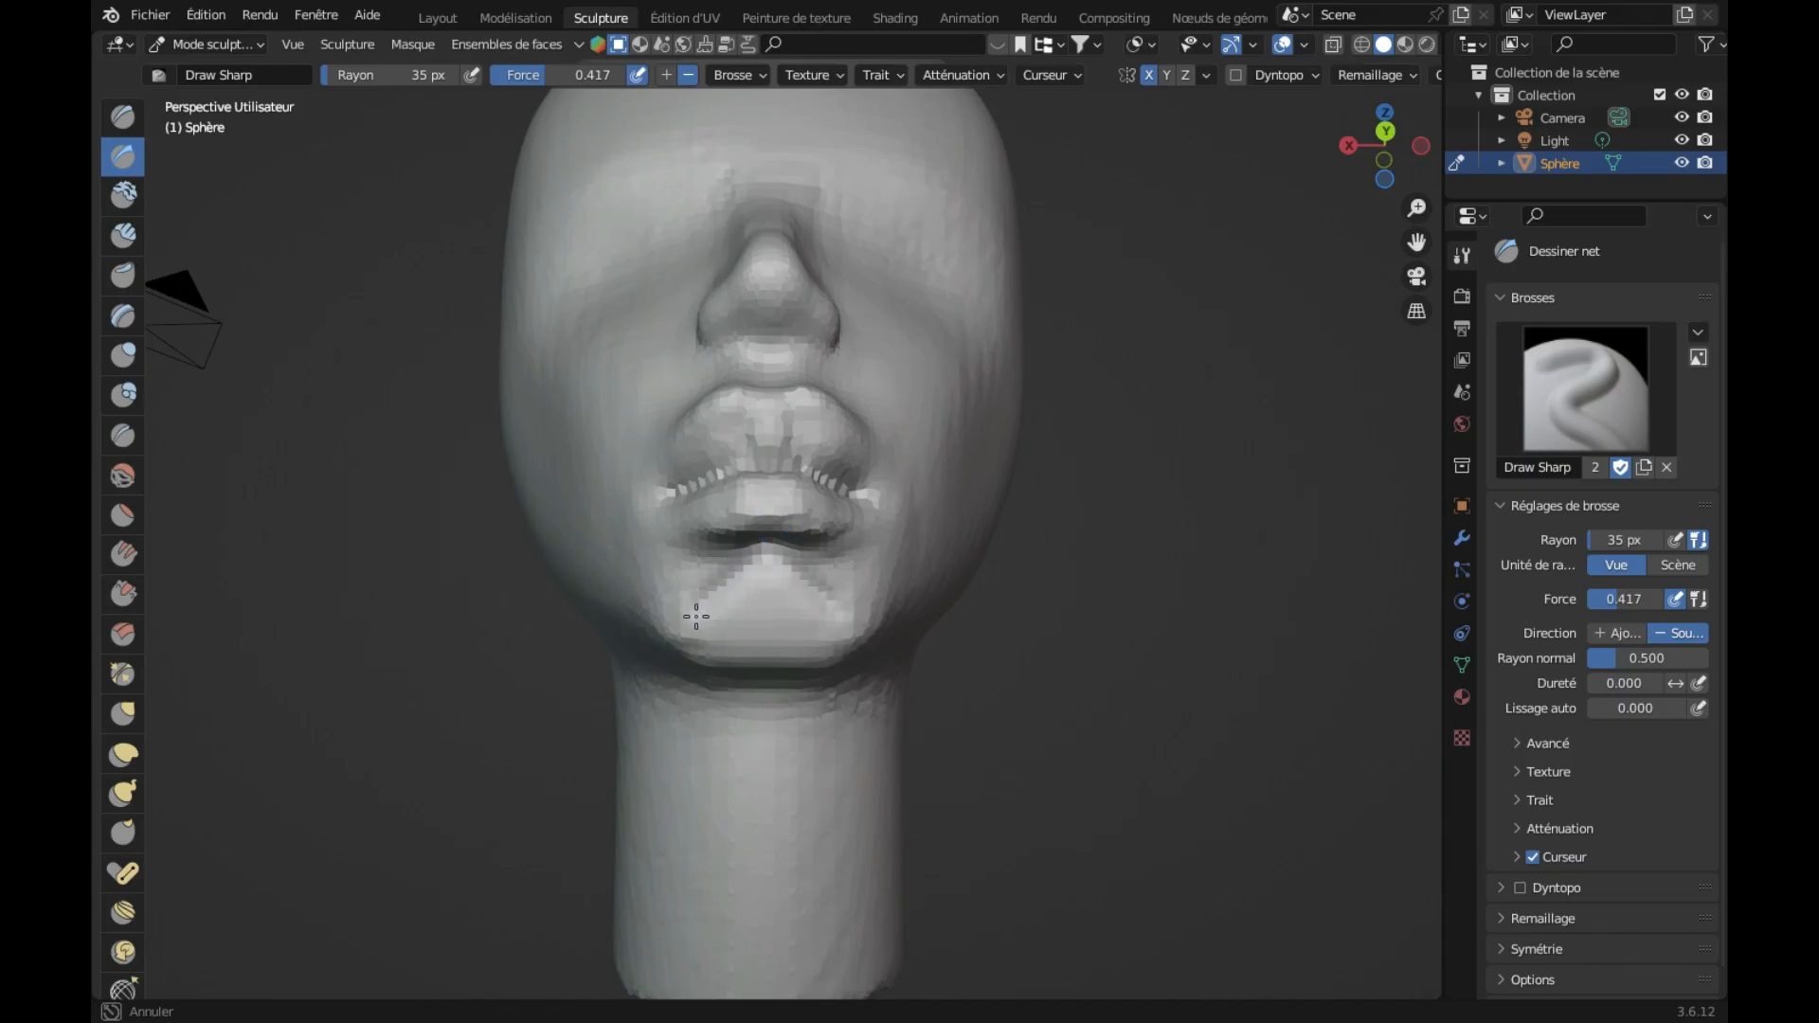
pyautogui.moveTo(681, 644); pyautogui.dragTo(670, 637)
pyautogui.moveTo(670, 638); pyautogui.dragTo(677, 650, button='middle')
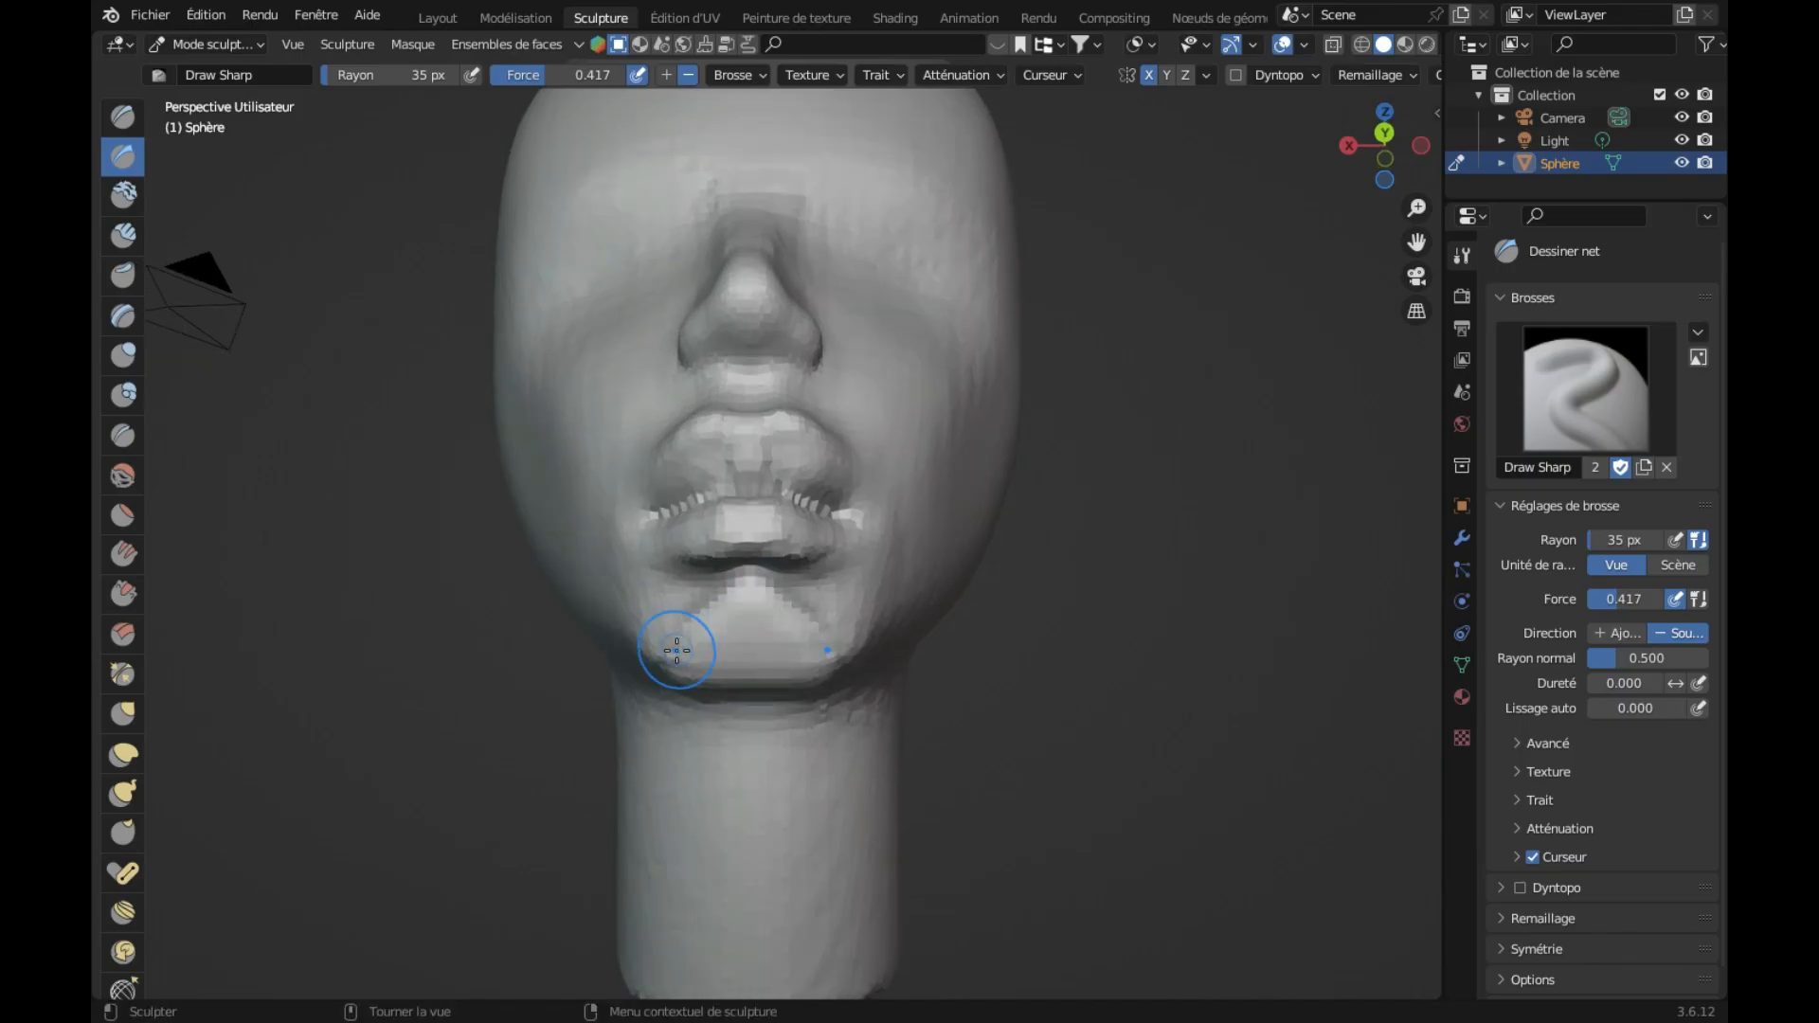
# Step: Smooth the chin and its carved edges with the Smooth brush at a 35 px radius and 0.369 strength
pyautogui.click(124, 477)
pyautogui.moveTo(680, 634)
pyautogui.mouseDown()
pyautogui.moveTo(754, 589)
pyautogui.moveTo(814, 618)
pyautogui.moveTo(793, 649)
pyautogui.moveTo(776, 642)
pyautogui.moveTo(751, 467)
pyautogui.moveTo(735, 474)
pyautogui.mouseUp()
pyautogui.moveTo(793, 602)
pyautogui.mouseDown()
pyautogui.moveTo(771, 658)
pyautogui.moveTo(794, 654)
pyautogui.moveTo(763, 606)
pyautogui.moveTo(812, 642)
pyautogui.mouseUp()
pyautogui.moveTo(812, 642)
pyautogui.mouseDown(button='middle')
pyautogui.moveTo(823, 625)
pyautogui.moveTo(815, 639)
pyautogui.mouseUp(button='middle')
pyautogui.scroll(-3, 813, 644)
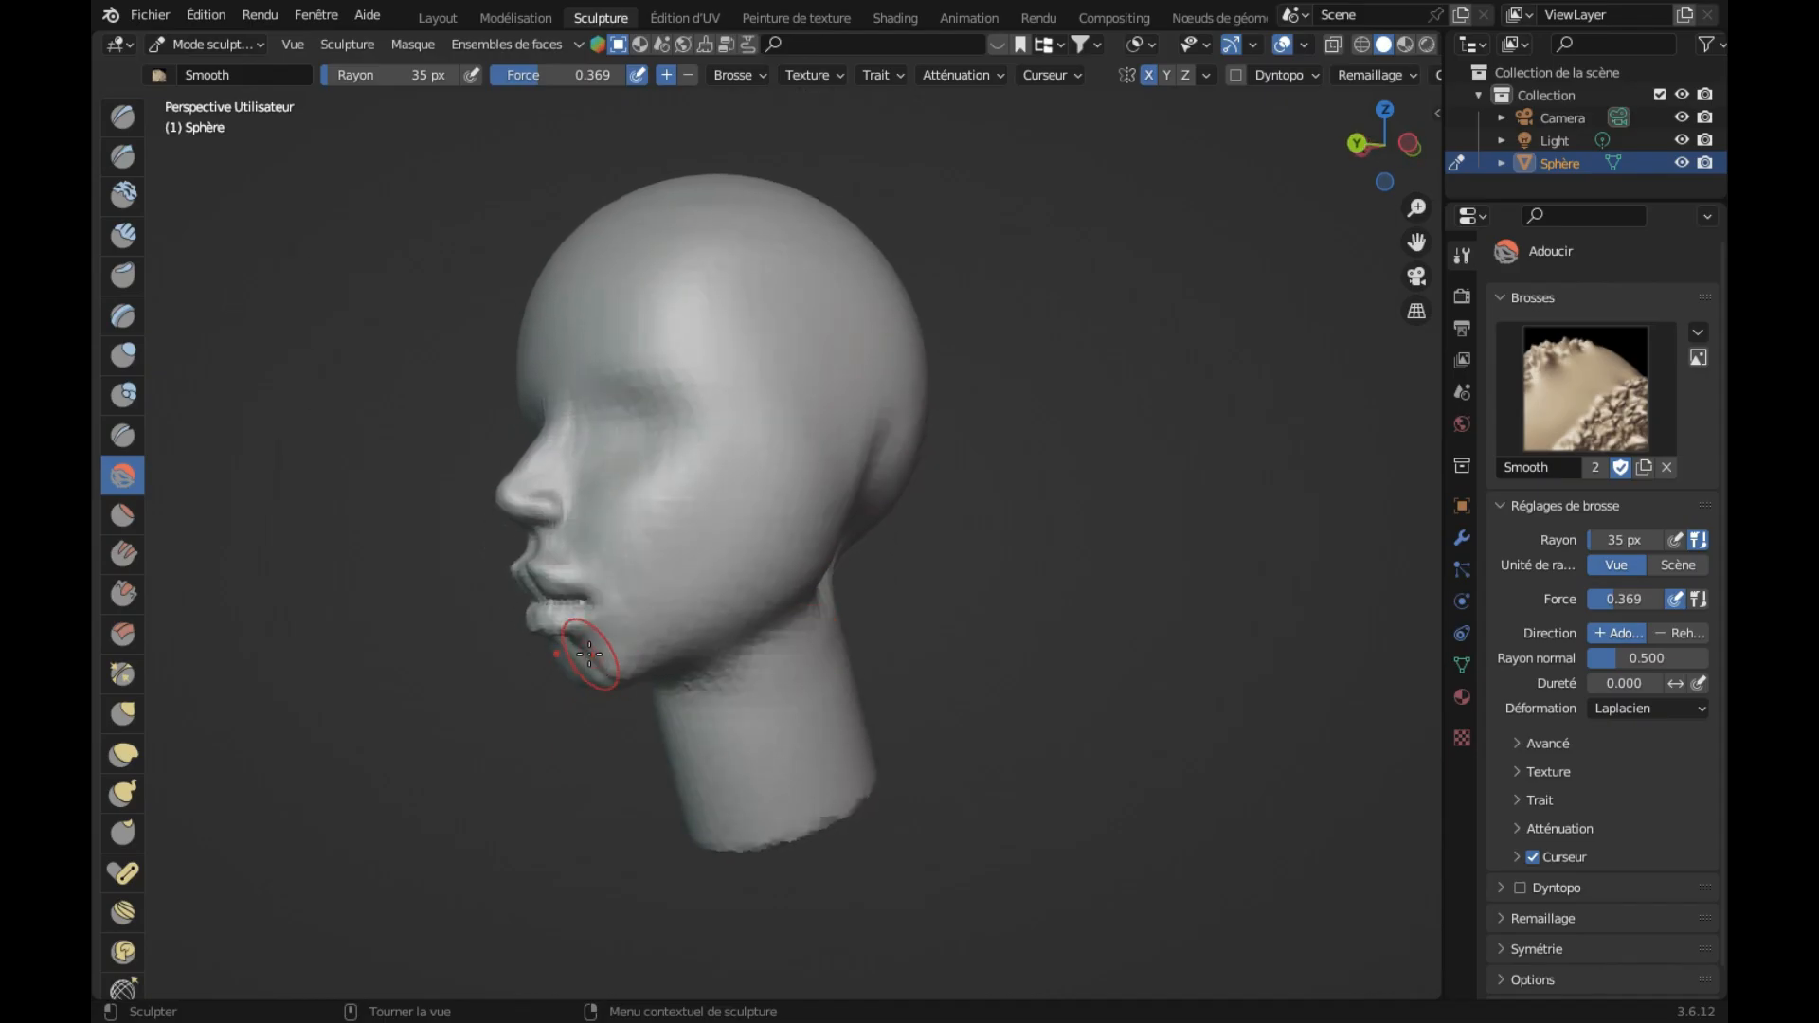
pyautogui.moveTo(589, 658)
pyautogui.mouseDown()
pyautogui.moveTo(609, 645)
pyautogui.moveTo(580, 649)
pyautogui.mouseUp()
pyautogui.moveTo(580, 649); pyautogui.dragTo(586, 657, button='middle')
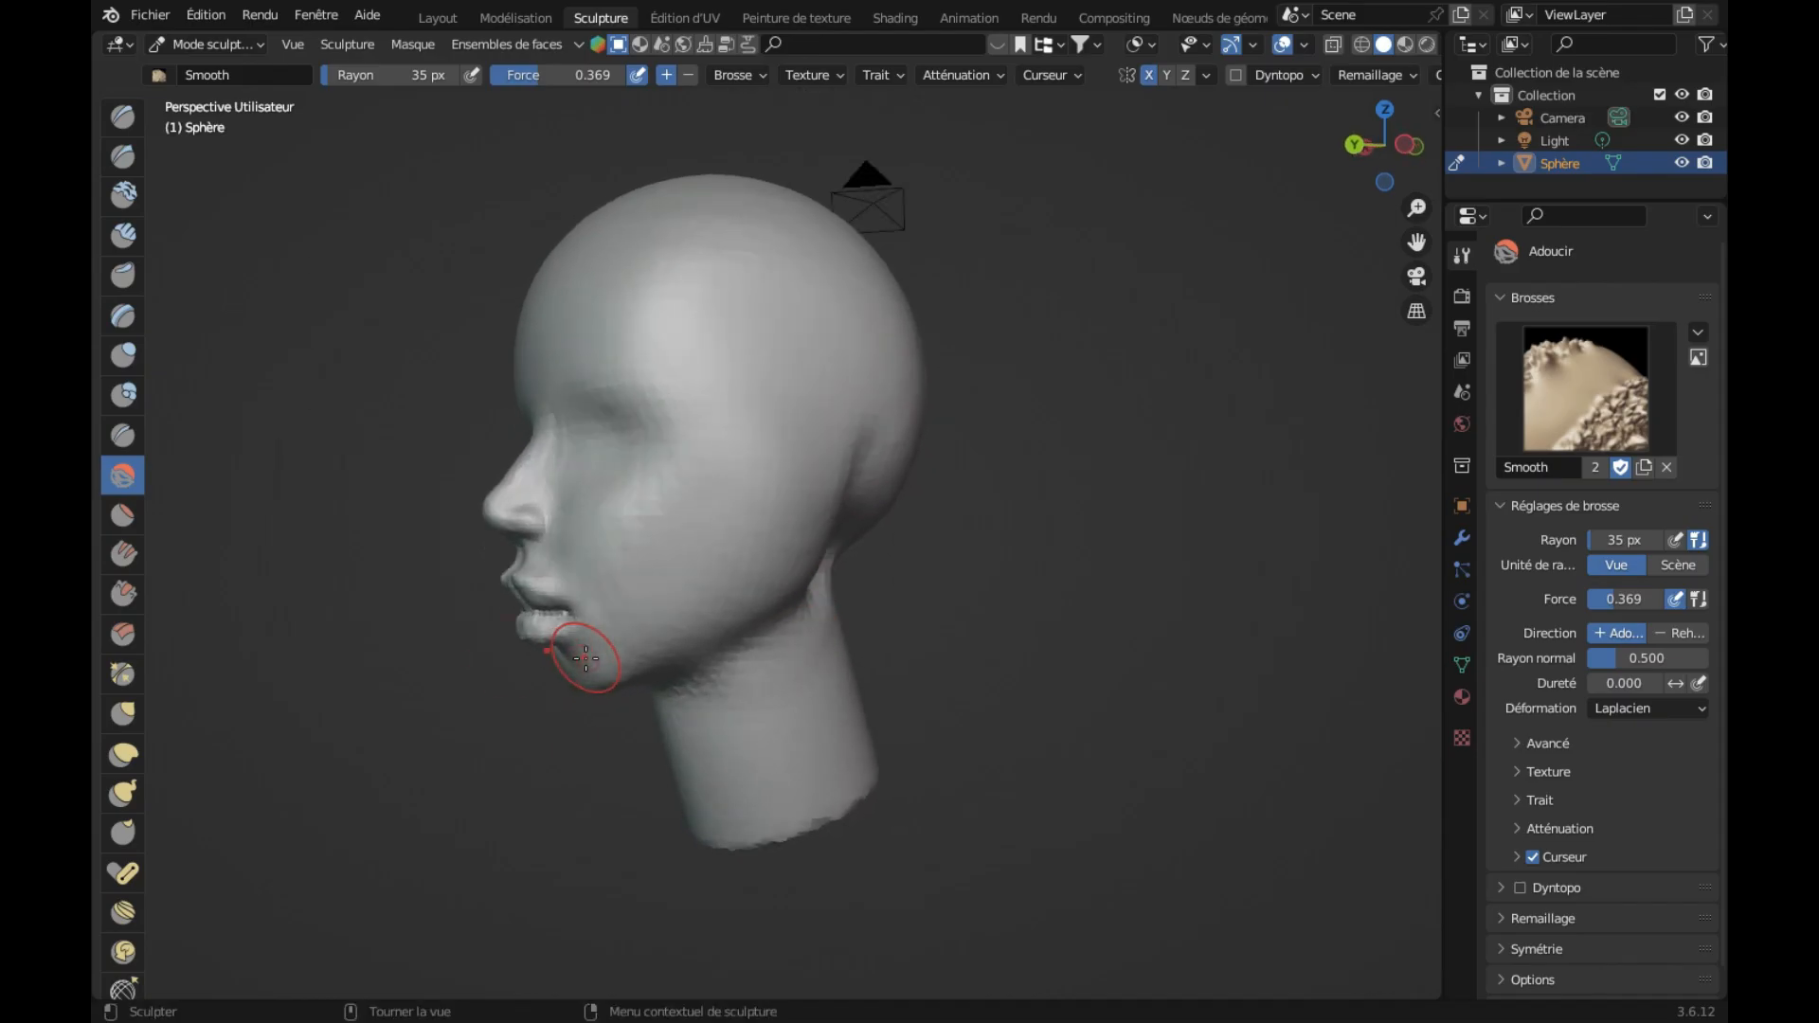
# Step: Pull the chin forward and down in profile with the Grab brush at a 59 px radius and 0.400 strength
pyautogui.click(133, 717)
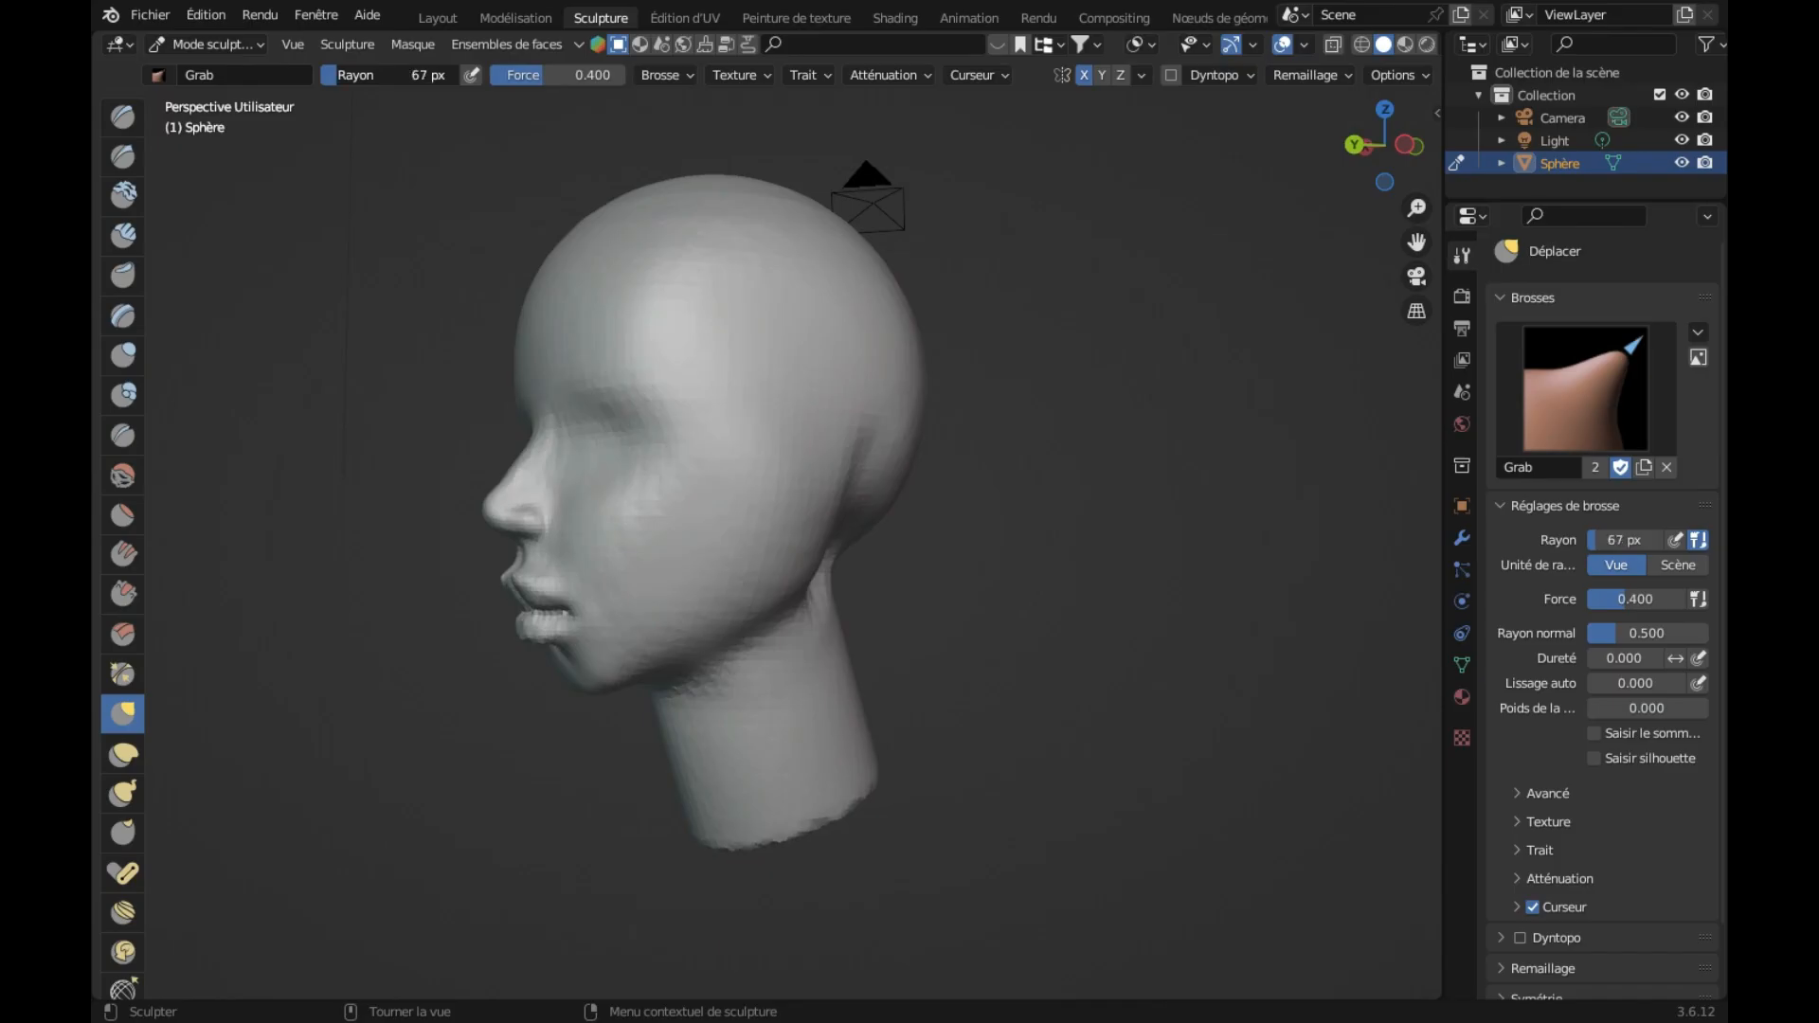
pyautogui.moveTo(339, 75); pyautogui.dragTo(336, 74)
pyautogui.moveTo(560, 700); pyautogui.dragTo(561, 678, button='middle')
pyautogui.moveTo(563, 677); pyautogui.dragTo(557, 687)
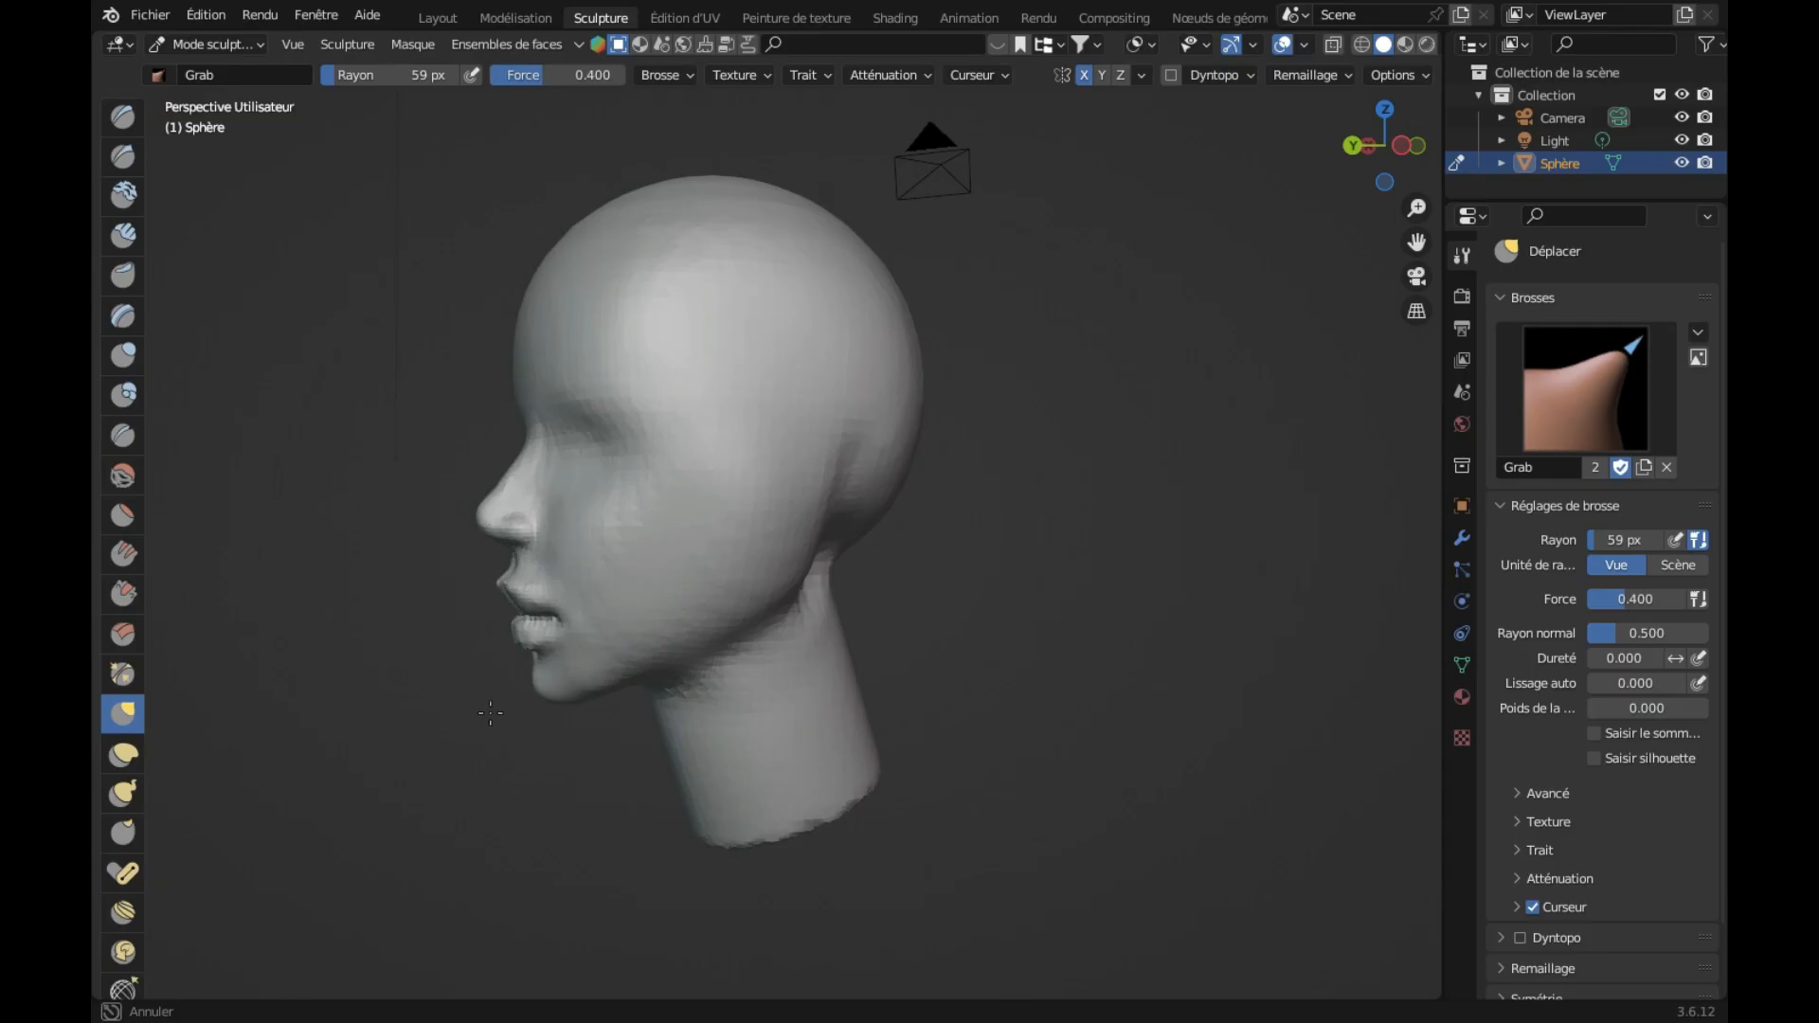
pyautogui.moveTo(501, 712)
pyautogui.mouseDown()
pyautogui.moveTo(568, 701)
pyautogui.moveTo(551, 706)
pyautogui.mouseUp()
pyautogui.hscroll(-10, 551, 705)
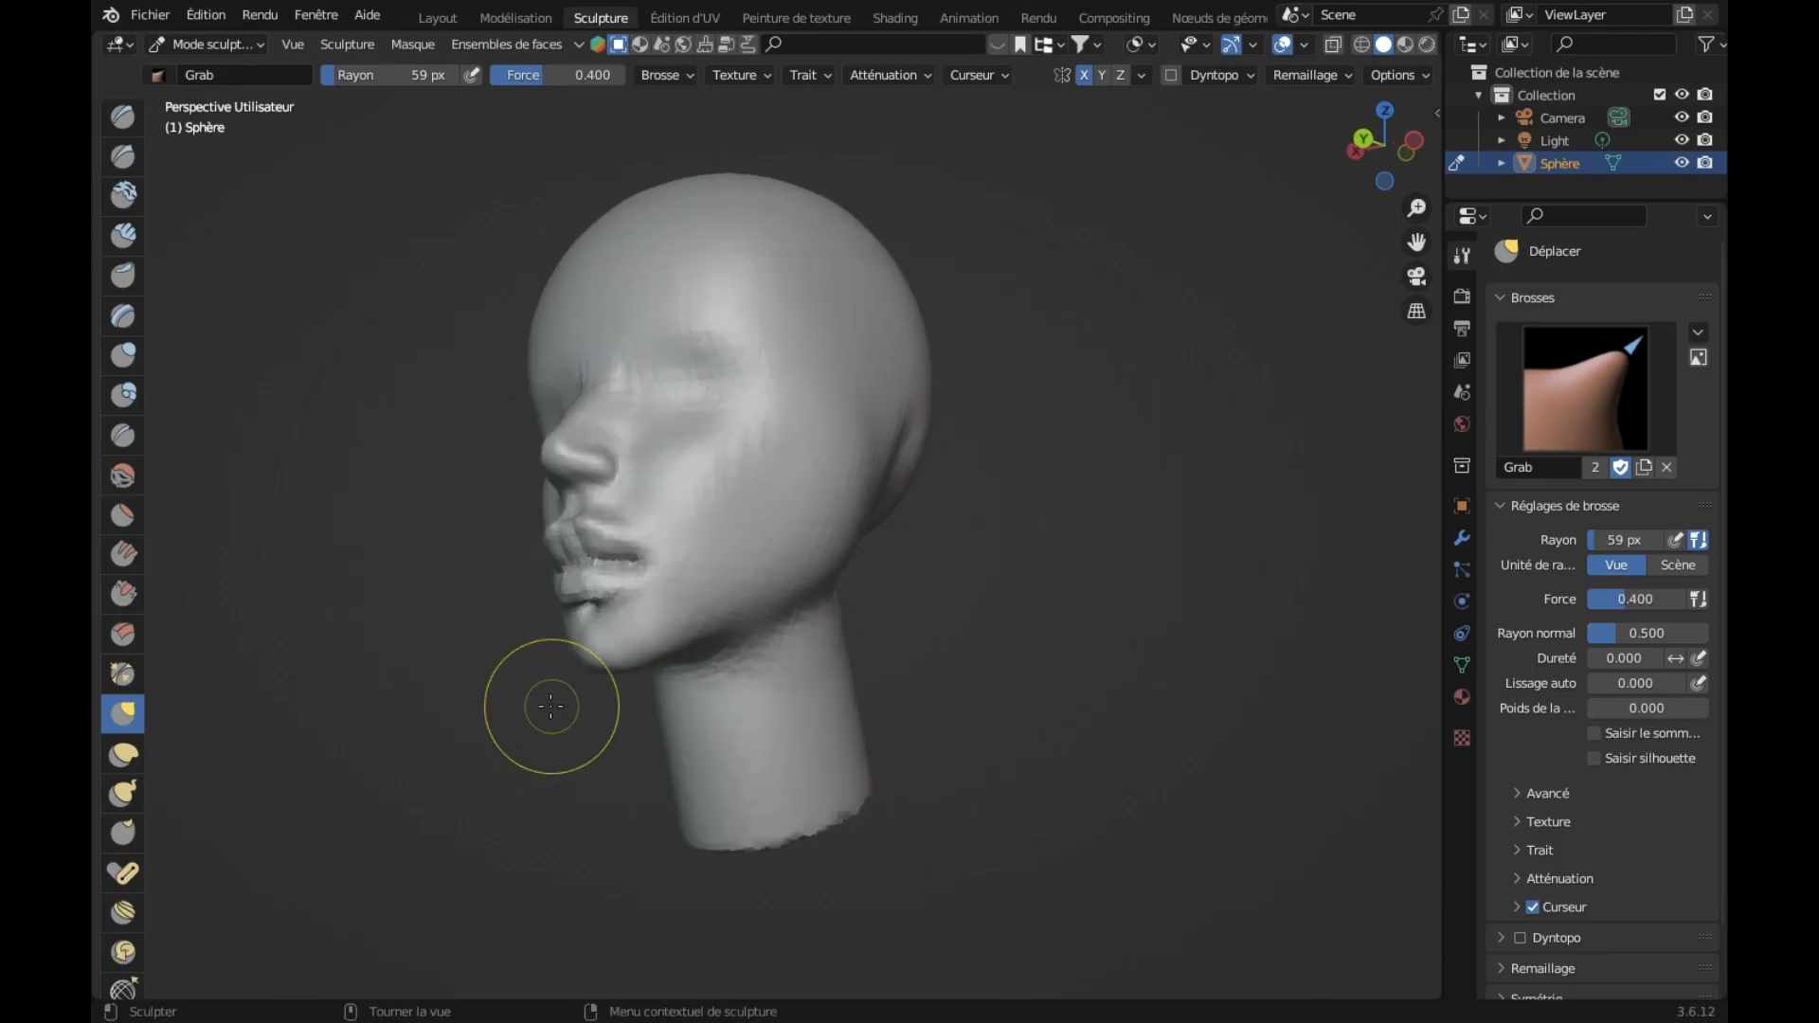
pyautogui.hscroll(-3, 551, 706)
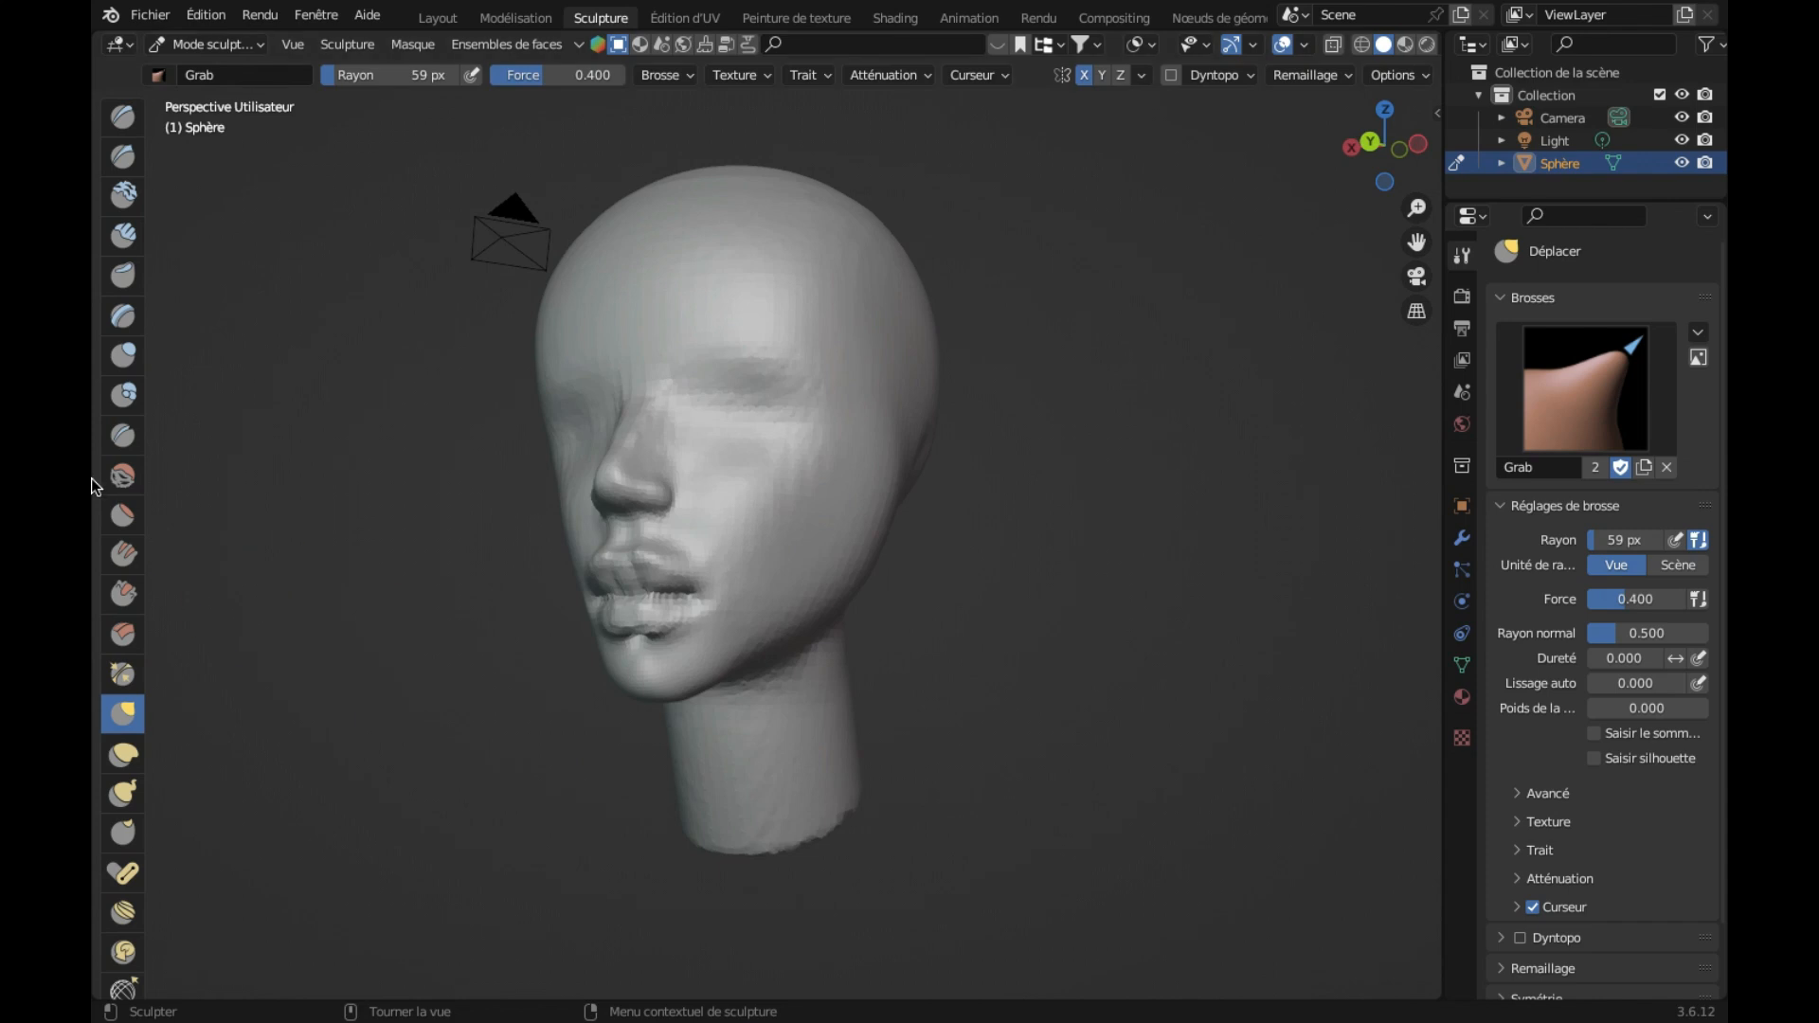
# Step: Flatten the cheeks beside the nose and mouth with the Flatten/Contrast brush at a 59 px radius and 0.500 strength
pyautogui.click(125, 516)
pyautogui.hscroll(10, 487, 670)
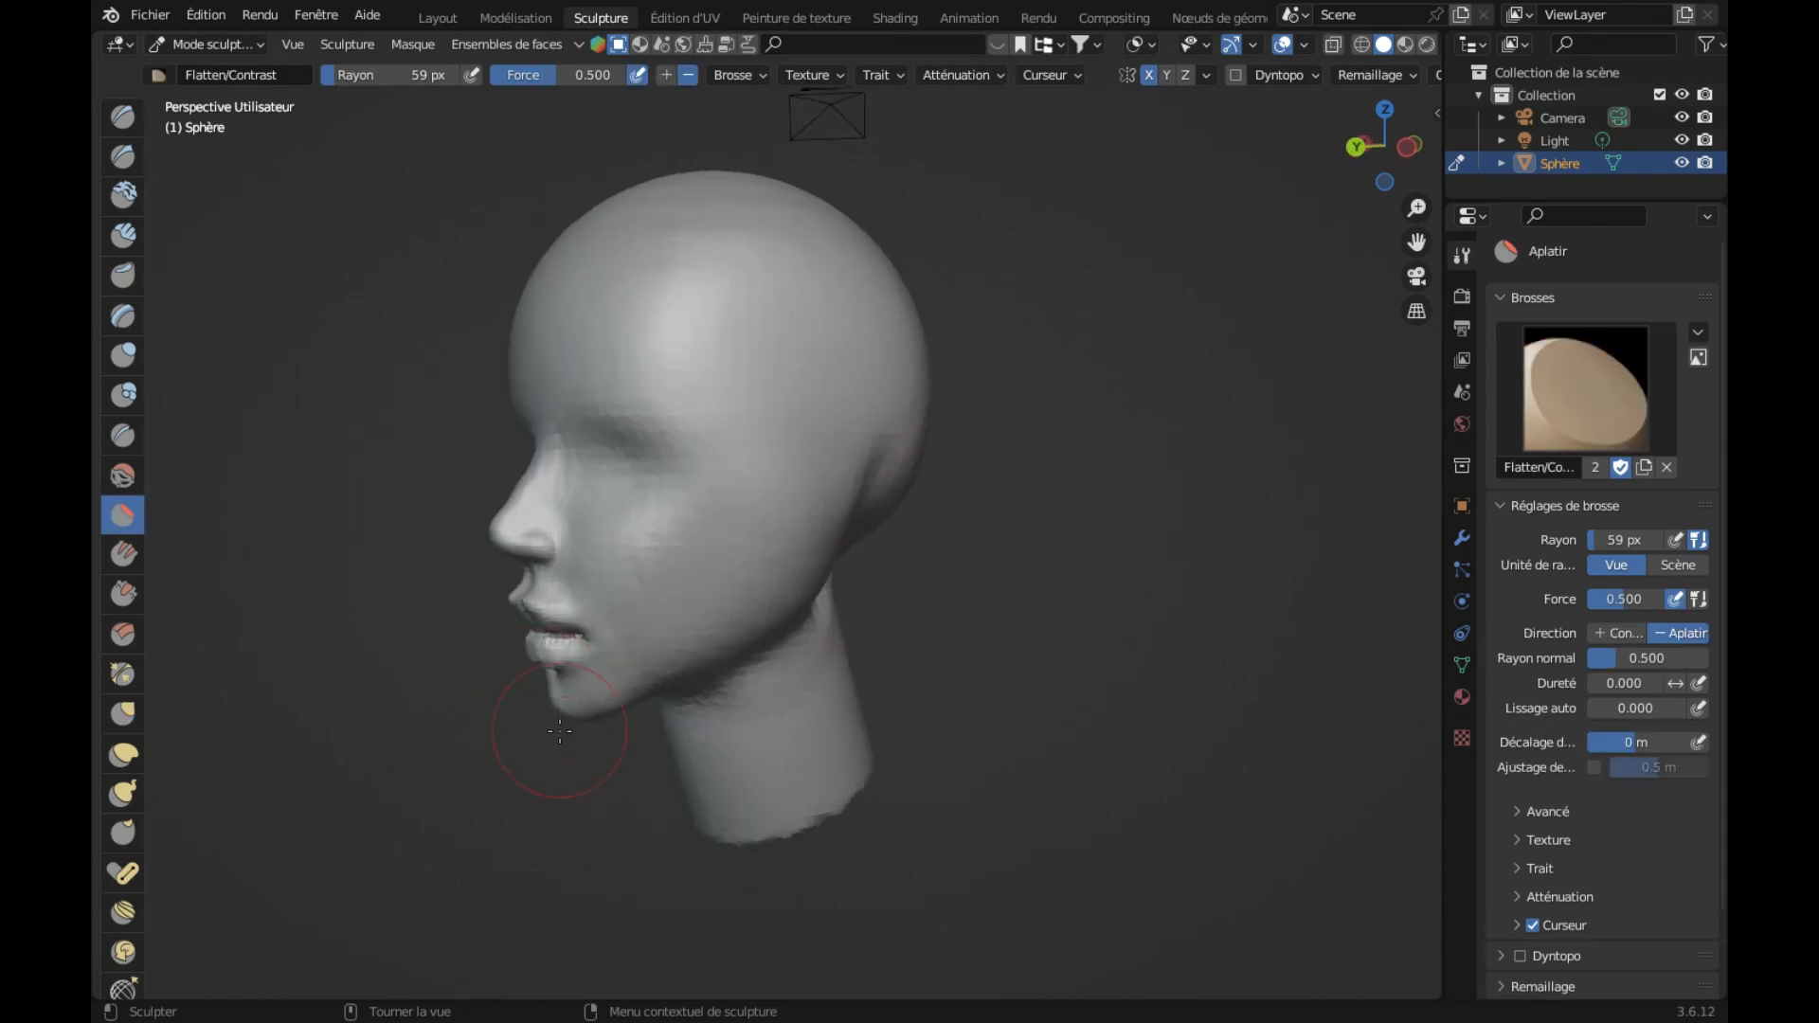
pyautogui.hscroll(-8, 563, 713)
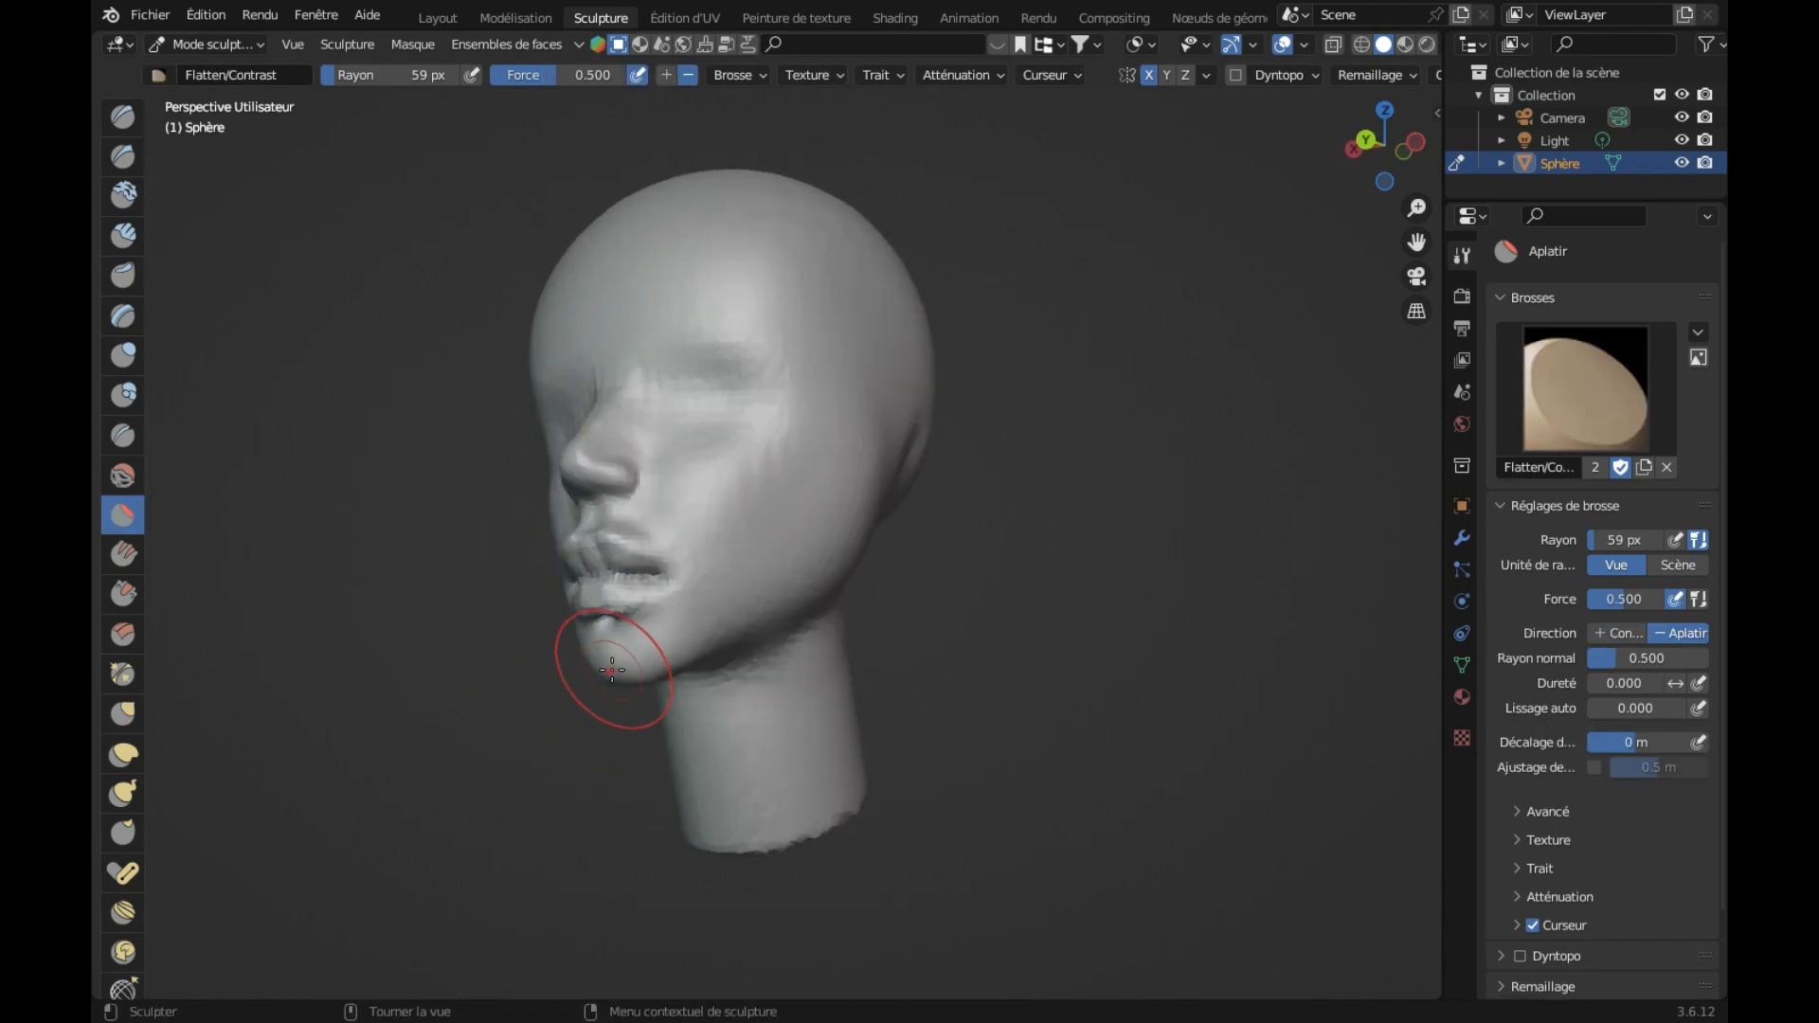
pyautogui.scroll(-10, 641, 727)
pyautogui.moveTo(692, 546); pyautogui.dragTo(663, 526)
pyautogui.hscroll(8, 664, 535)
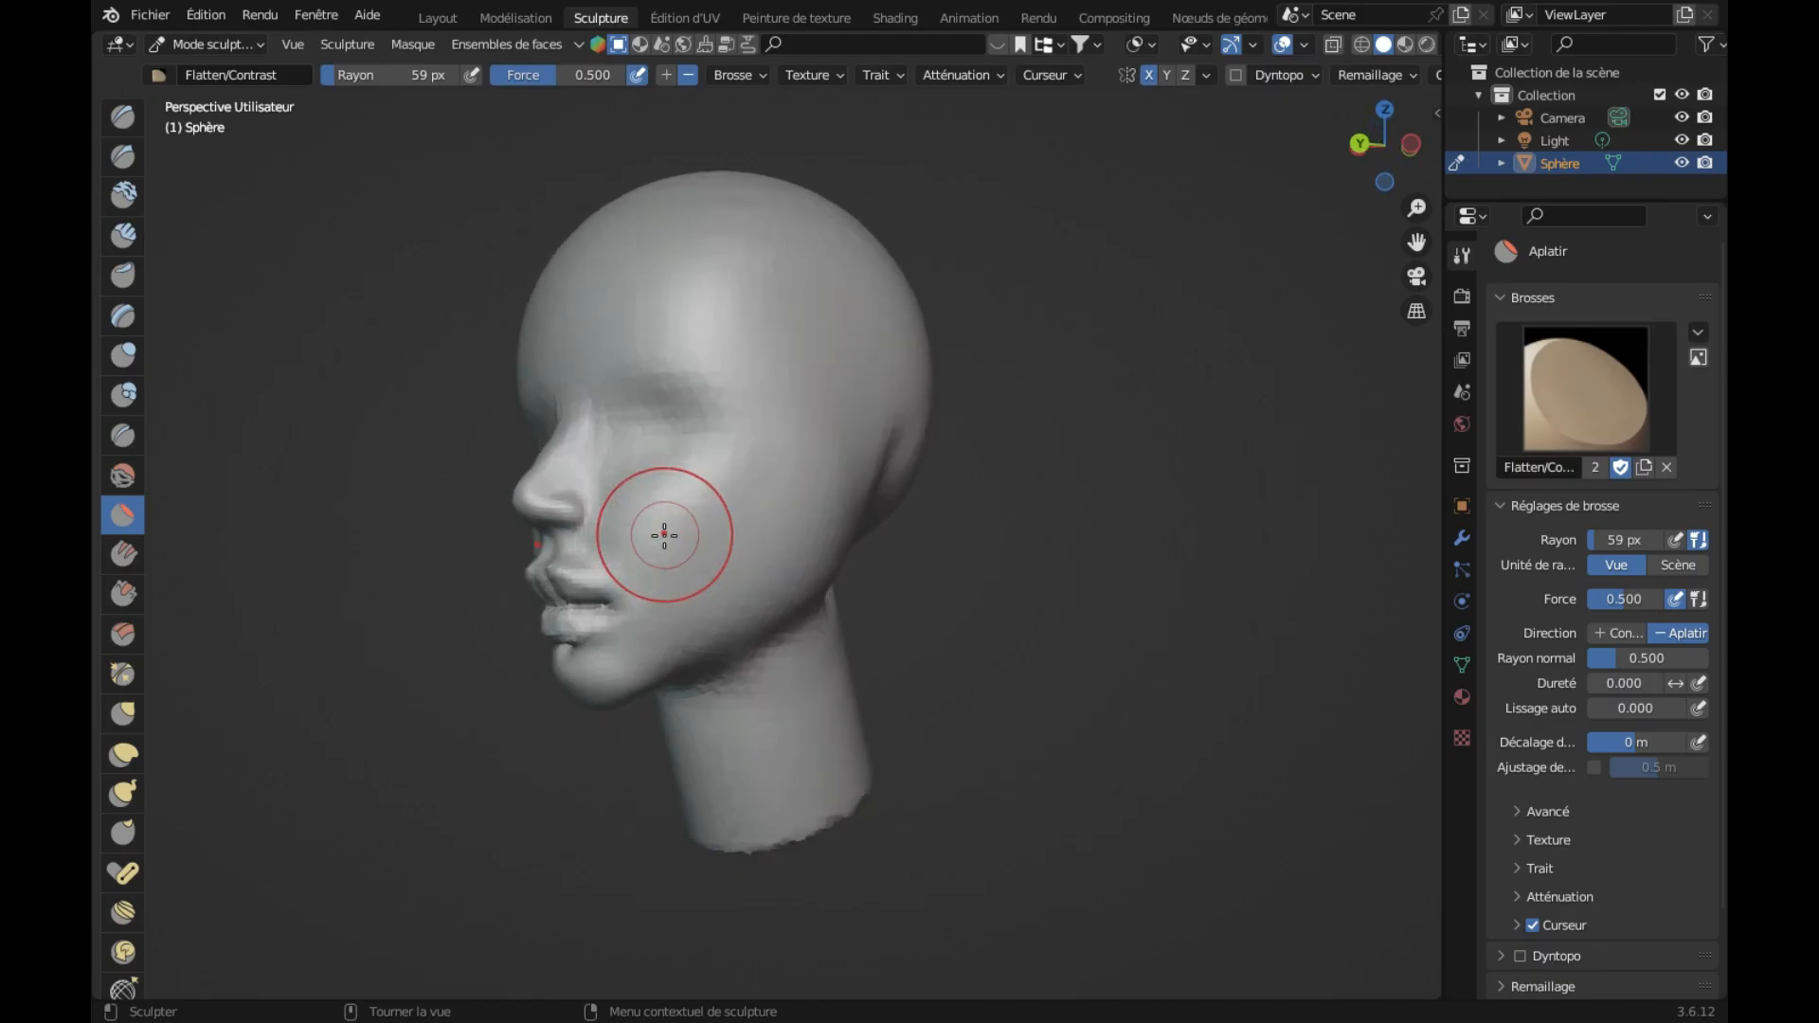
pyautogui.hscroll(6, 664, 535)
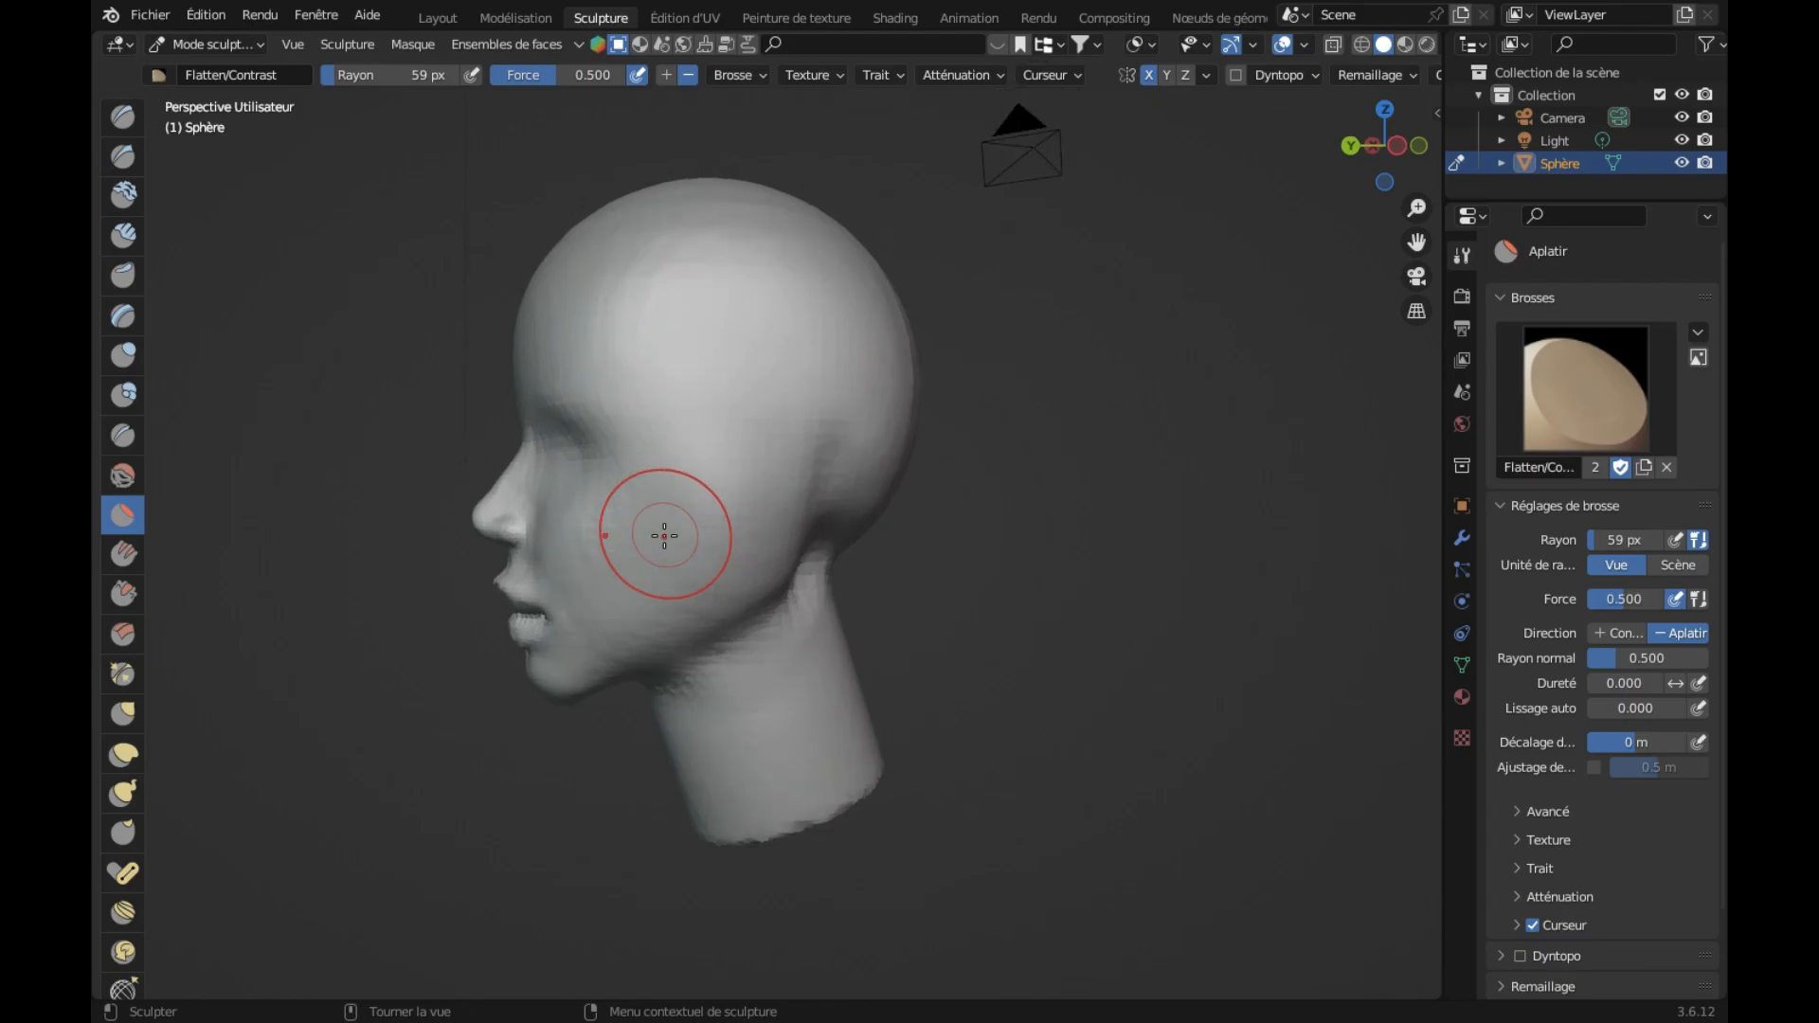
pyautogui.hscroll(-10, 664, 535)
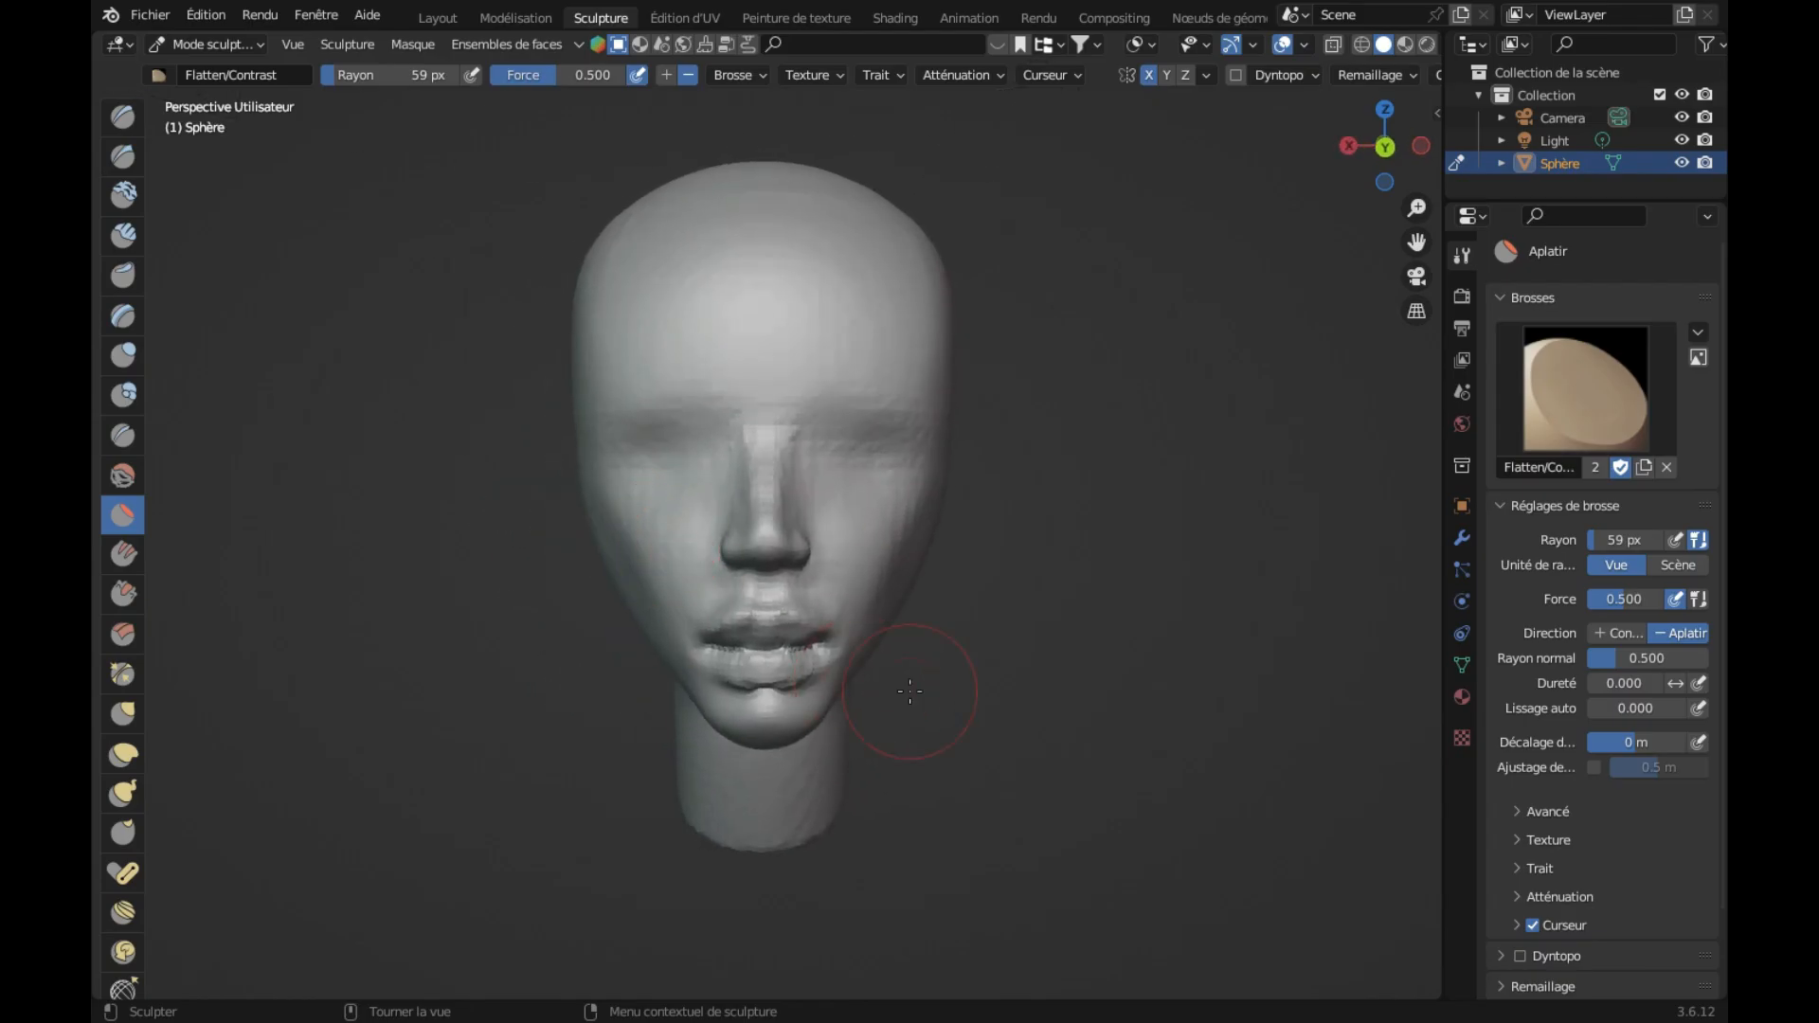
pyautogui.scroll(2, 910, 692)
pyautogui.moveTo(818, 617)
pyautogui.mouseDown()
pyautogui.moveTo(764, 621)
pyautogui.moveTo(811, 616)
pyautogui.mouseUp()
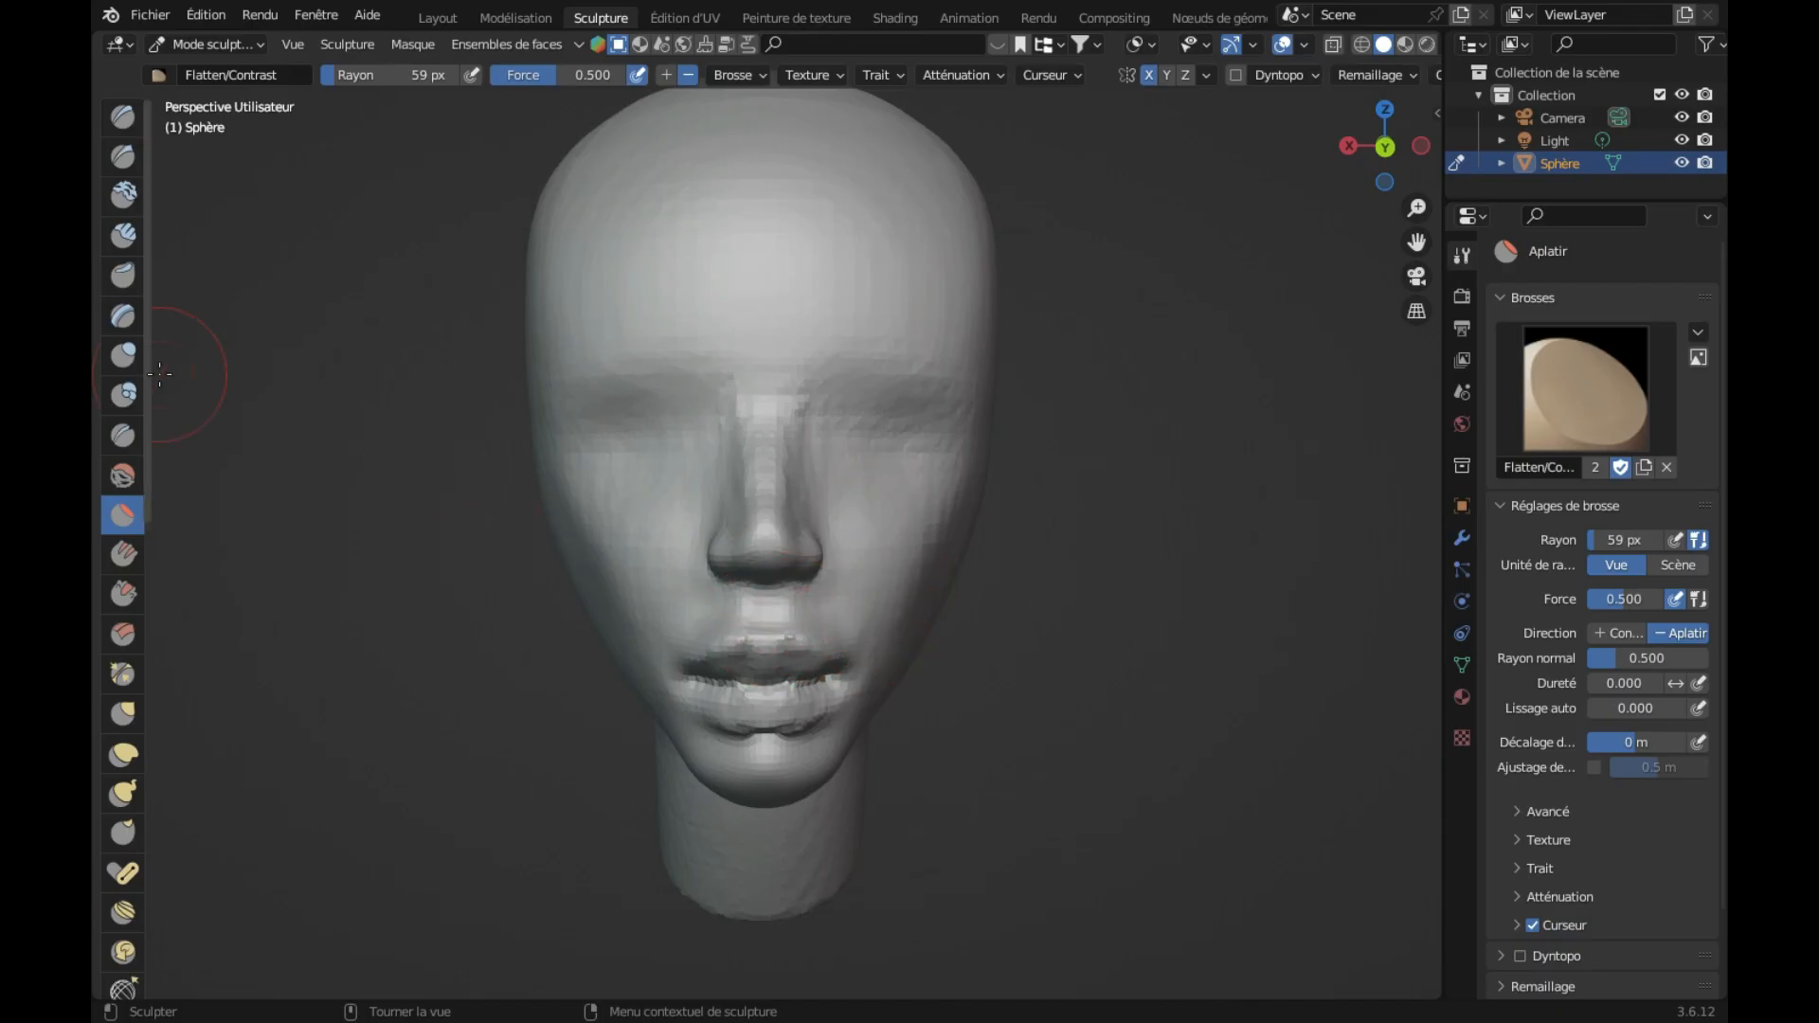
# Step: Carve the smile folds from the nostril wings past the mouth corners with the Draw Sharp brush at a 55 px radius, undoing the surplus stroke
pyautogui.click(123, 156)
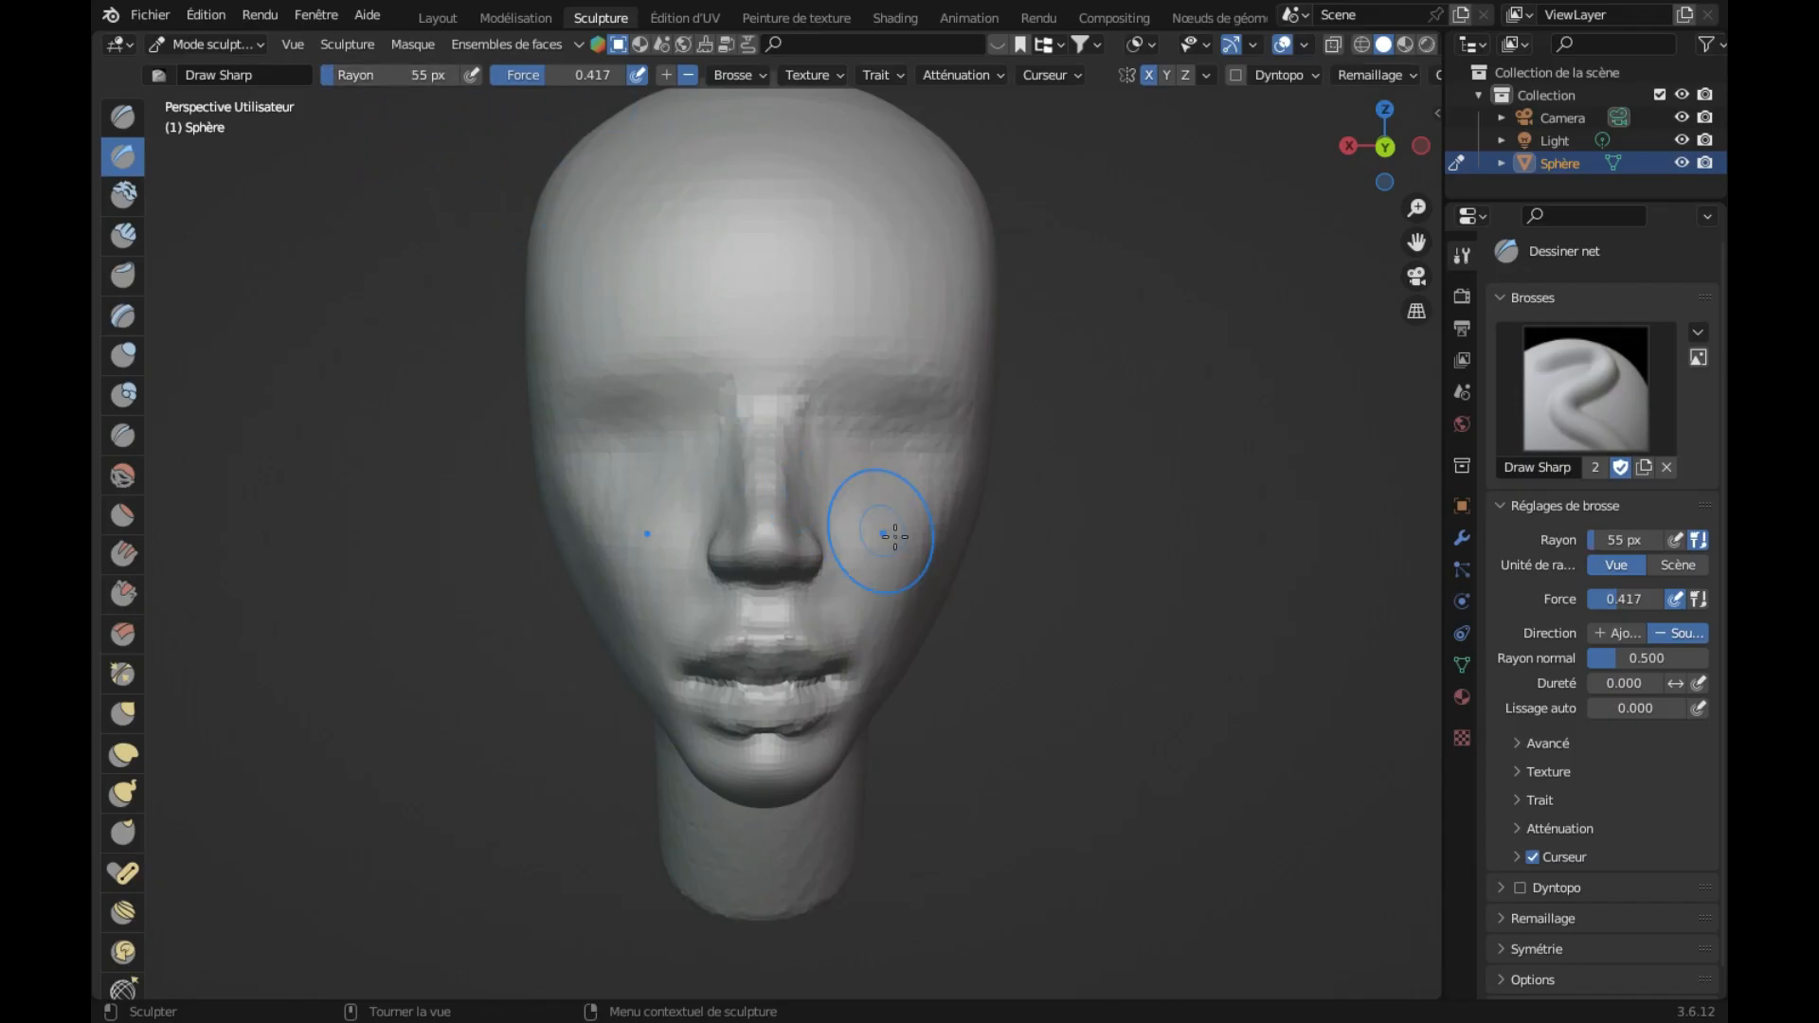
pyautogui.scroll(1, 894, 536)
pyautogui.moveTo(828, 544); pyautogui.dragTo(880, 650)
pyautogui.hotkey('ctrl', 'z')
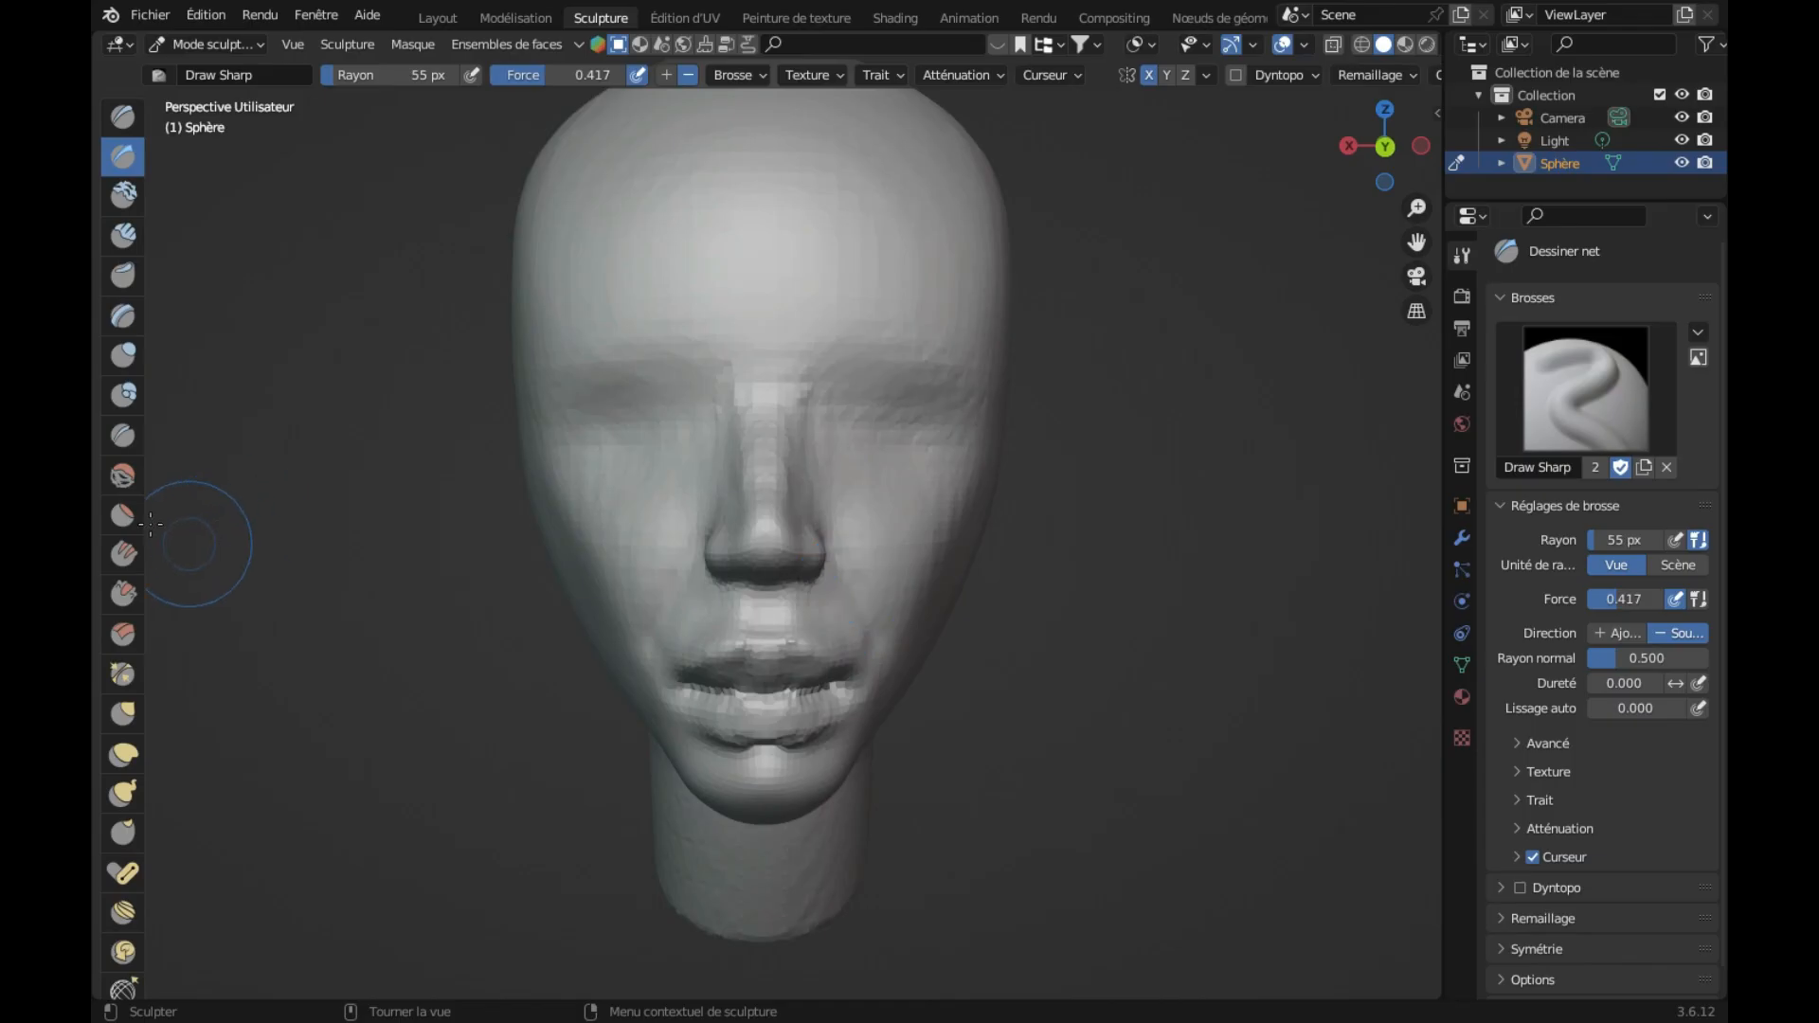
# Step: Soften the smile folds and even out the cheeks with the Smooth brush at a 55 px radius and 0.369 strength
pyautogui.click(123, 475)
pyautogui.moveTo(662, 612); pyautogui.dragTo(724, 626)
pyautogui.moveTo(868, 605)
pyautogui.mouseDown()
pyautogui.moveTo(865, 637)
pyautogui.moveTo(848, 595)
pyautogui.moveTo(862, 640)
pyautogui.moveTo(865, 620)
pyautogui.mouseUp()
pyautogui.moveTo(902, 466)
pyautogui.mouseDown()
pyautogui.moveTo(888, 487)
pyautogui.moveTo(908, 445)
pyautogui.mouseUp()
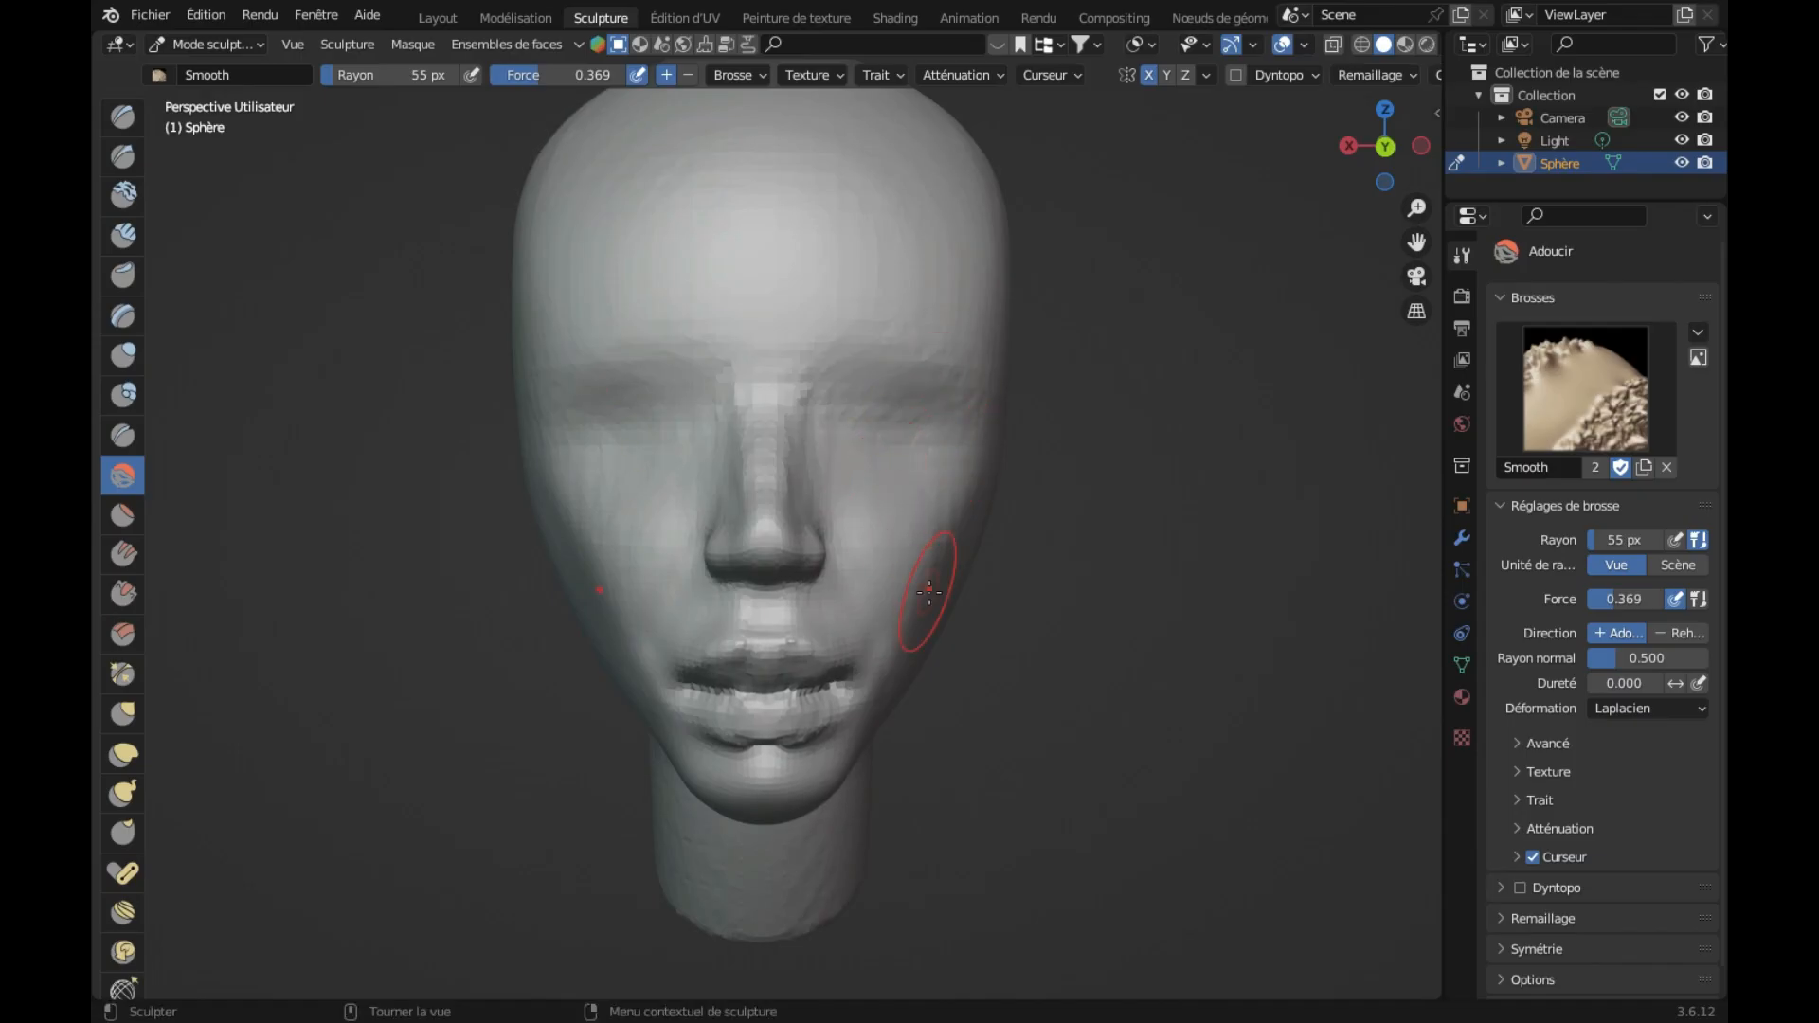
pyautogui.scroll(-2, 806, 637)
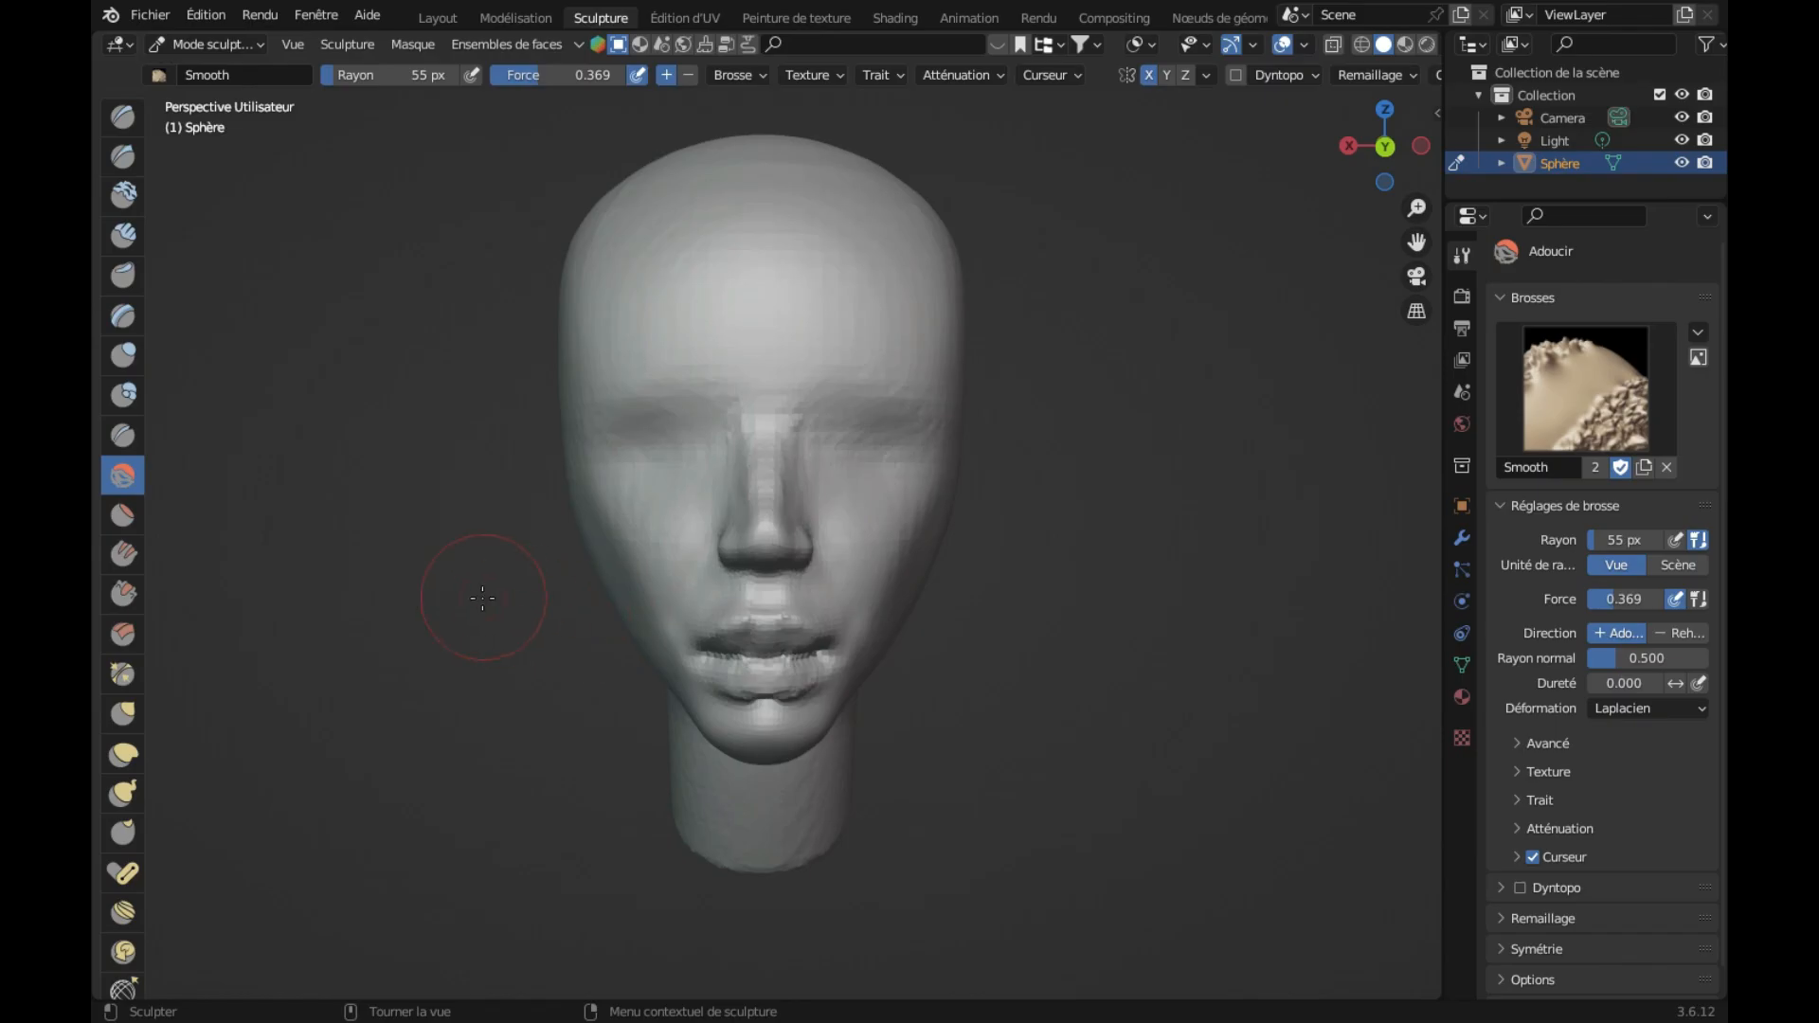
pyautogui.scroll(-2, 747, 707)
pyautogui.moveTo(743, 705)
pyautogui.mouseDown(button='middle')
pyautogui.moveTo(747, 727)
pyautogui.moveTo(744, 707)
pyautogui.mouseUp(button='middle')
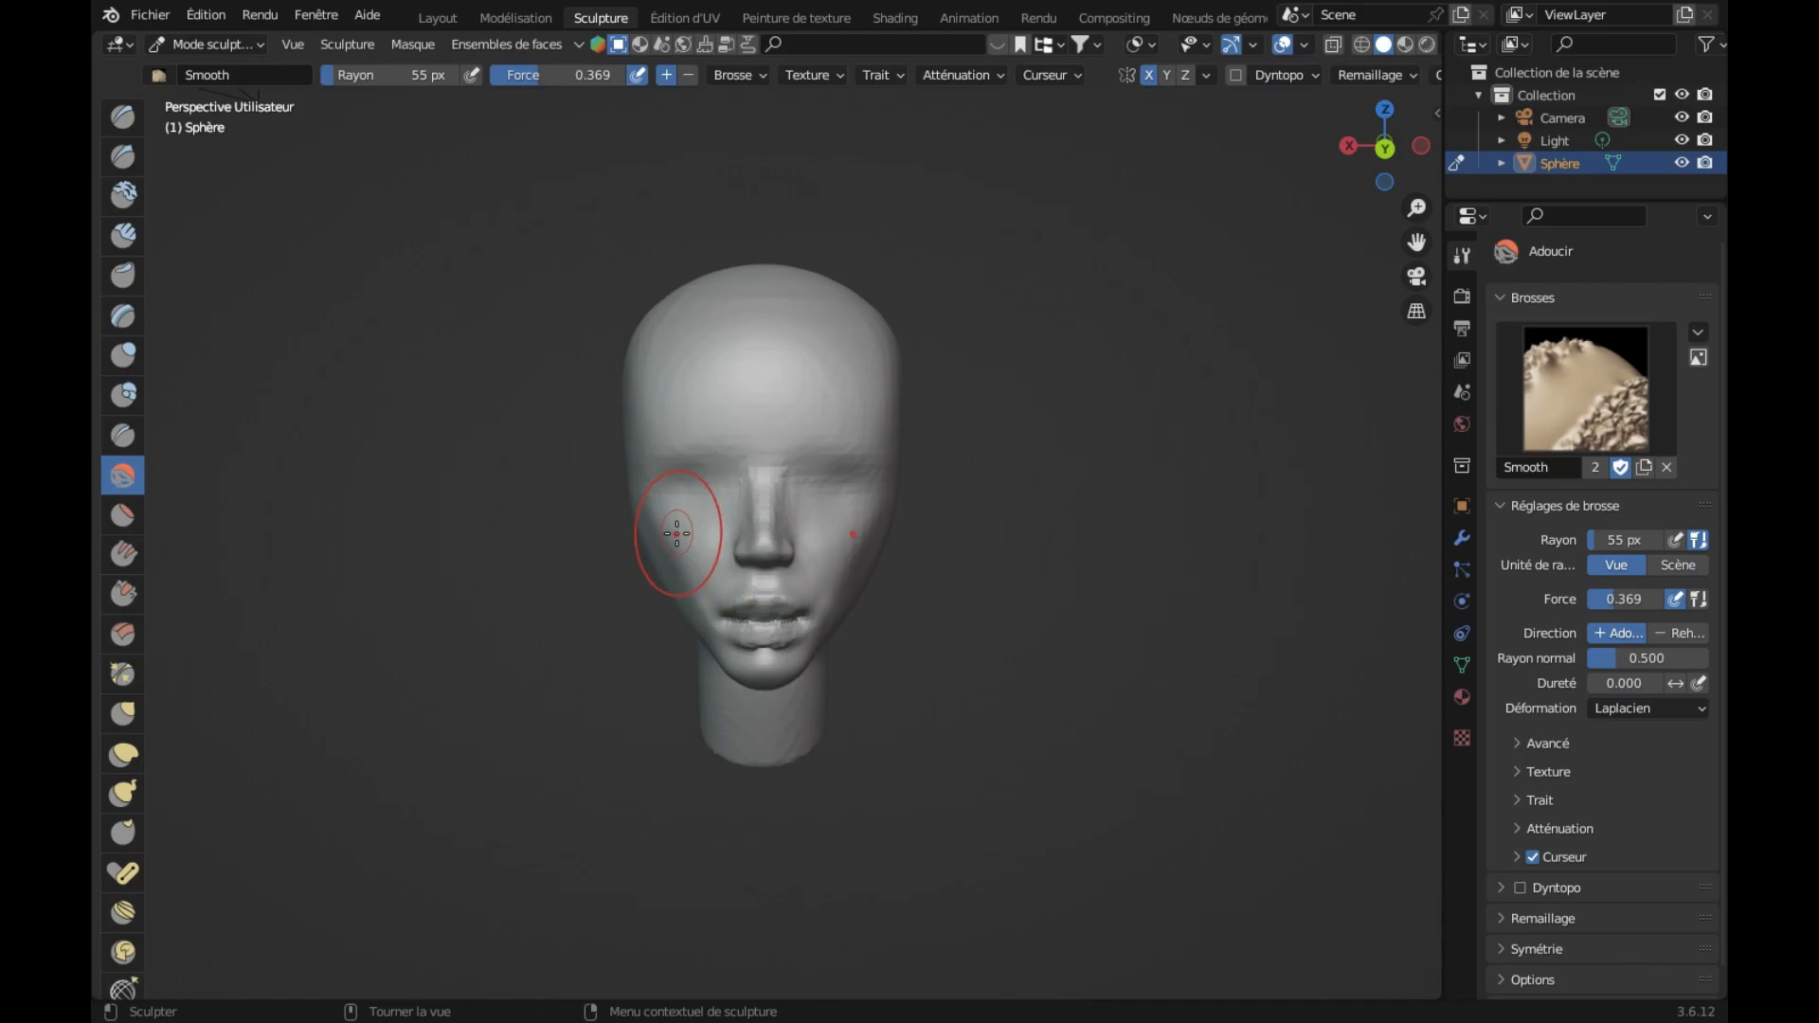
pyautogui.moveTo(658, 514); pyautogui.dragTo(658, 514, button='middle')
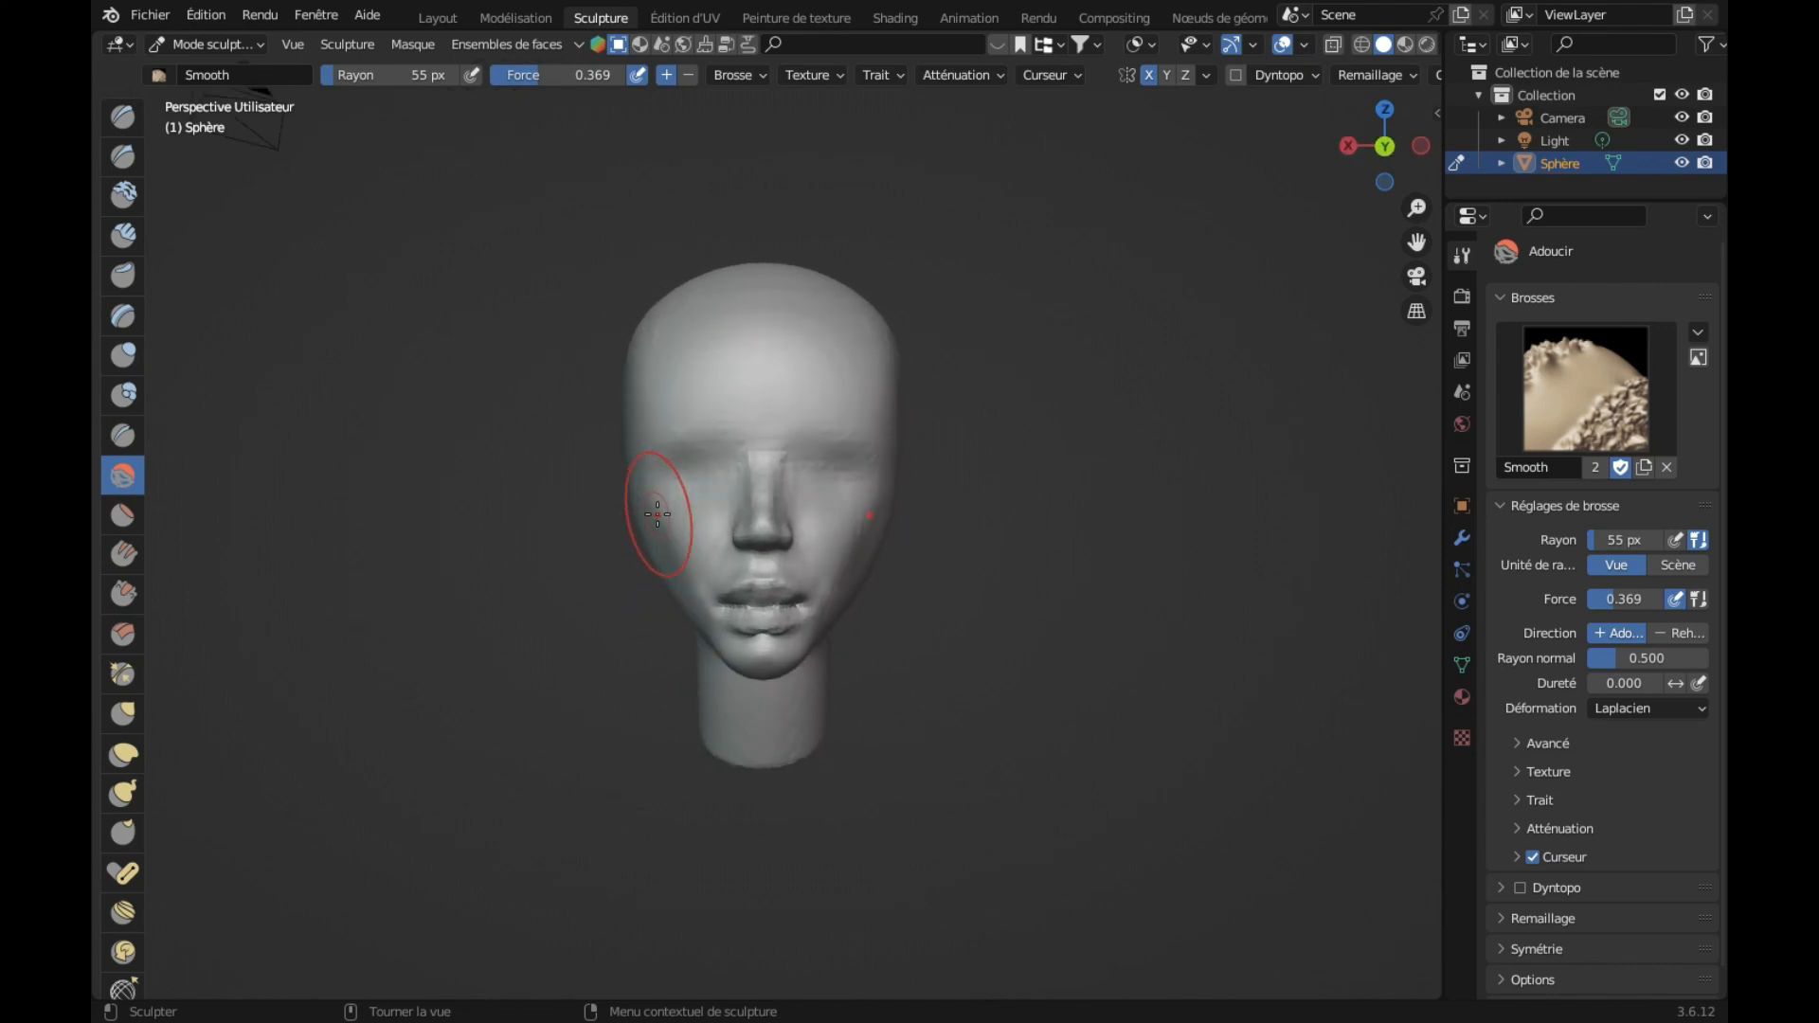
pyautogui.moveTo(671, 519); pyautogui.dragTo(818, 674)
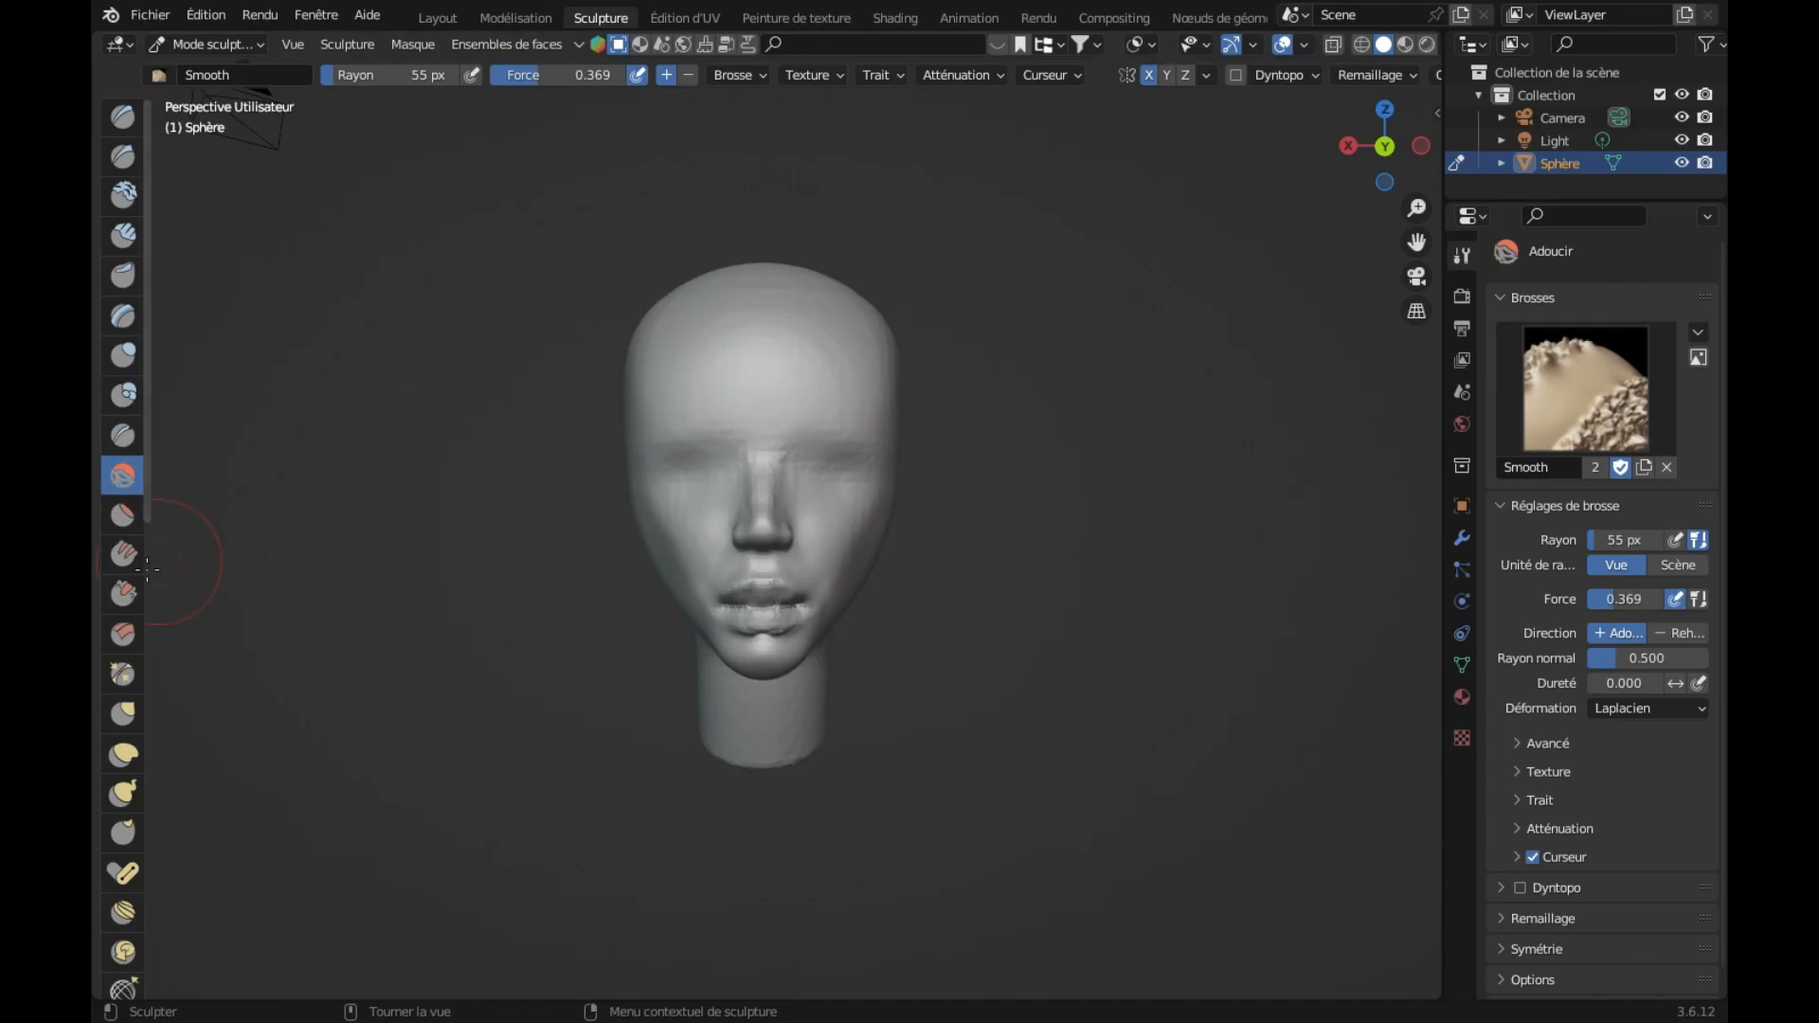
# Step: Reshape the jawline and lower cheeks in front view with the Grab brush at an 87 px radius and 0.400 strength
pyautogui.click(127, 718)
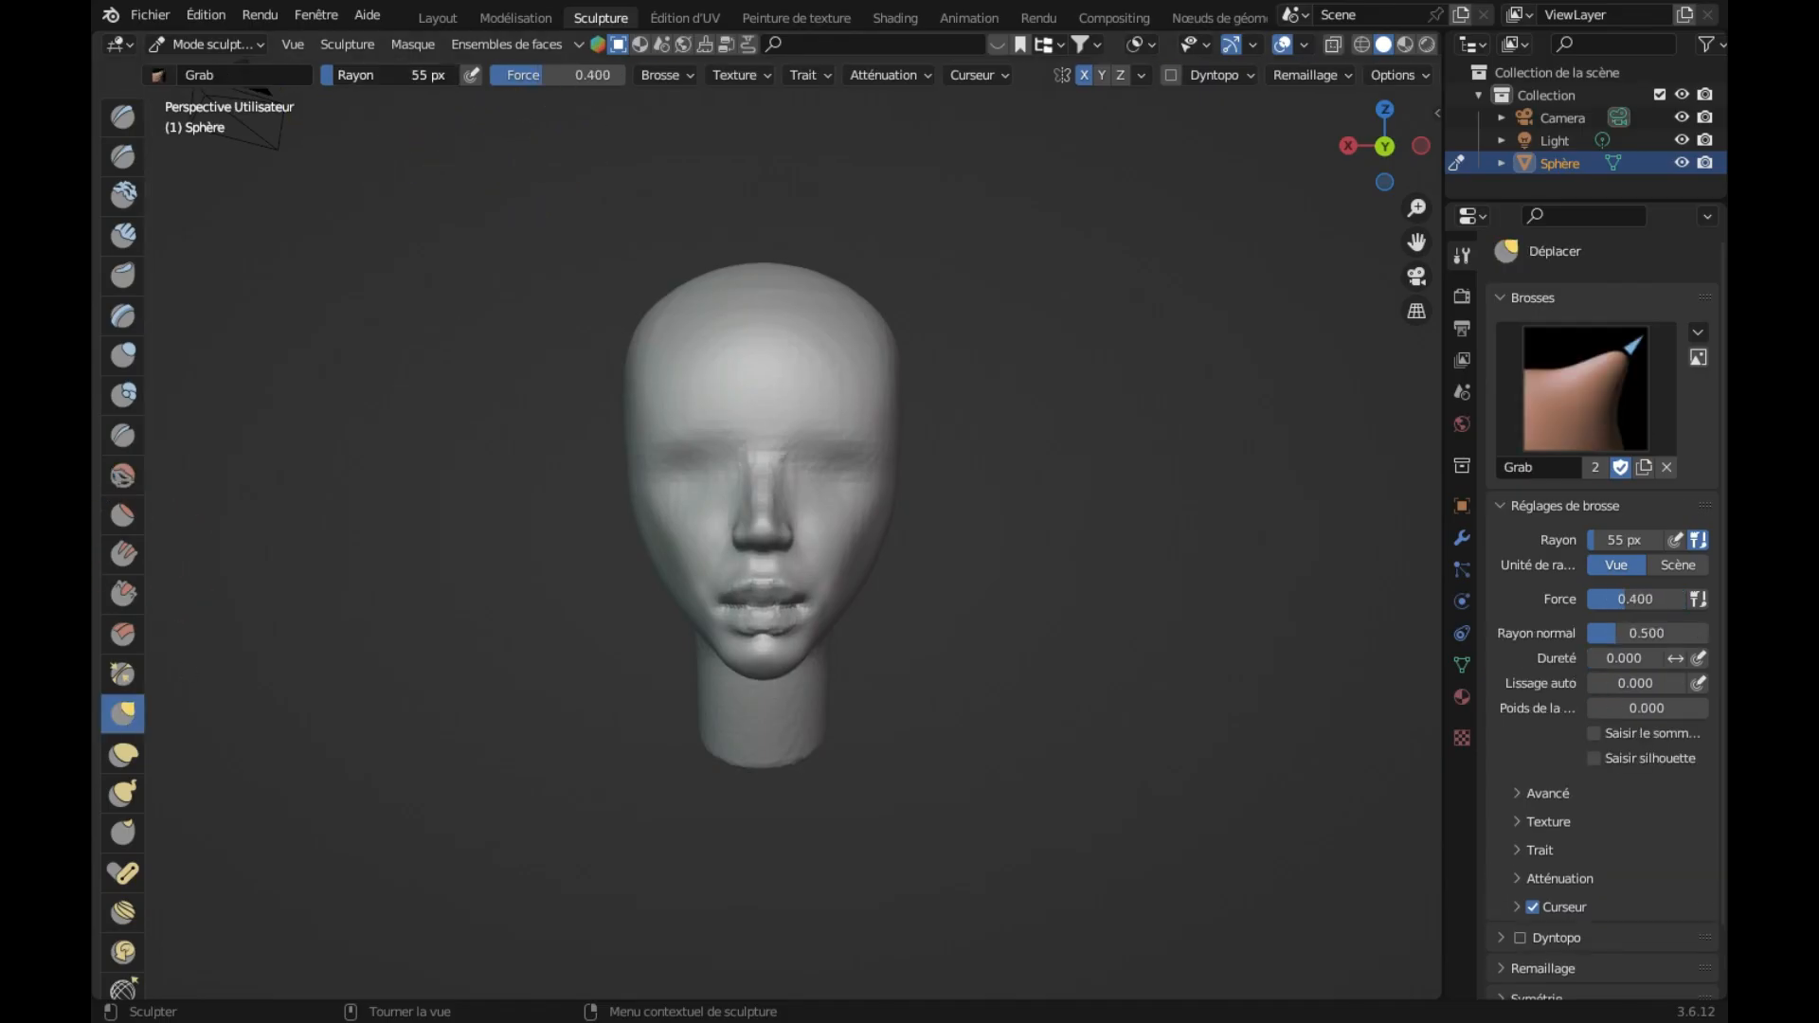
pyautogui.moveTo(362, 75); pyautogui.dragTo(390, 84)
pyautogui.moveTo(841, 613)
pyautogui.mouseDown()
pyautogui.moveTo(859, 628)
pyautogui.moveTo(880, 553)
pyautogui.mouseUp()
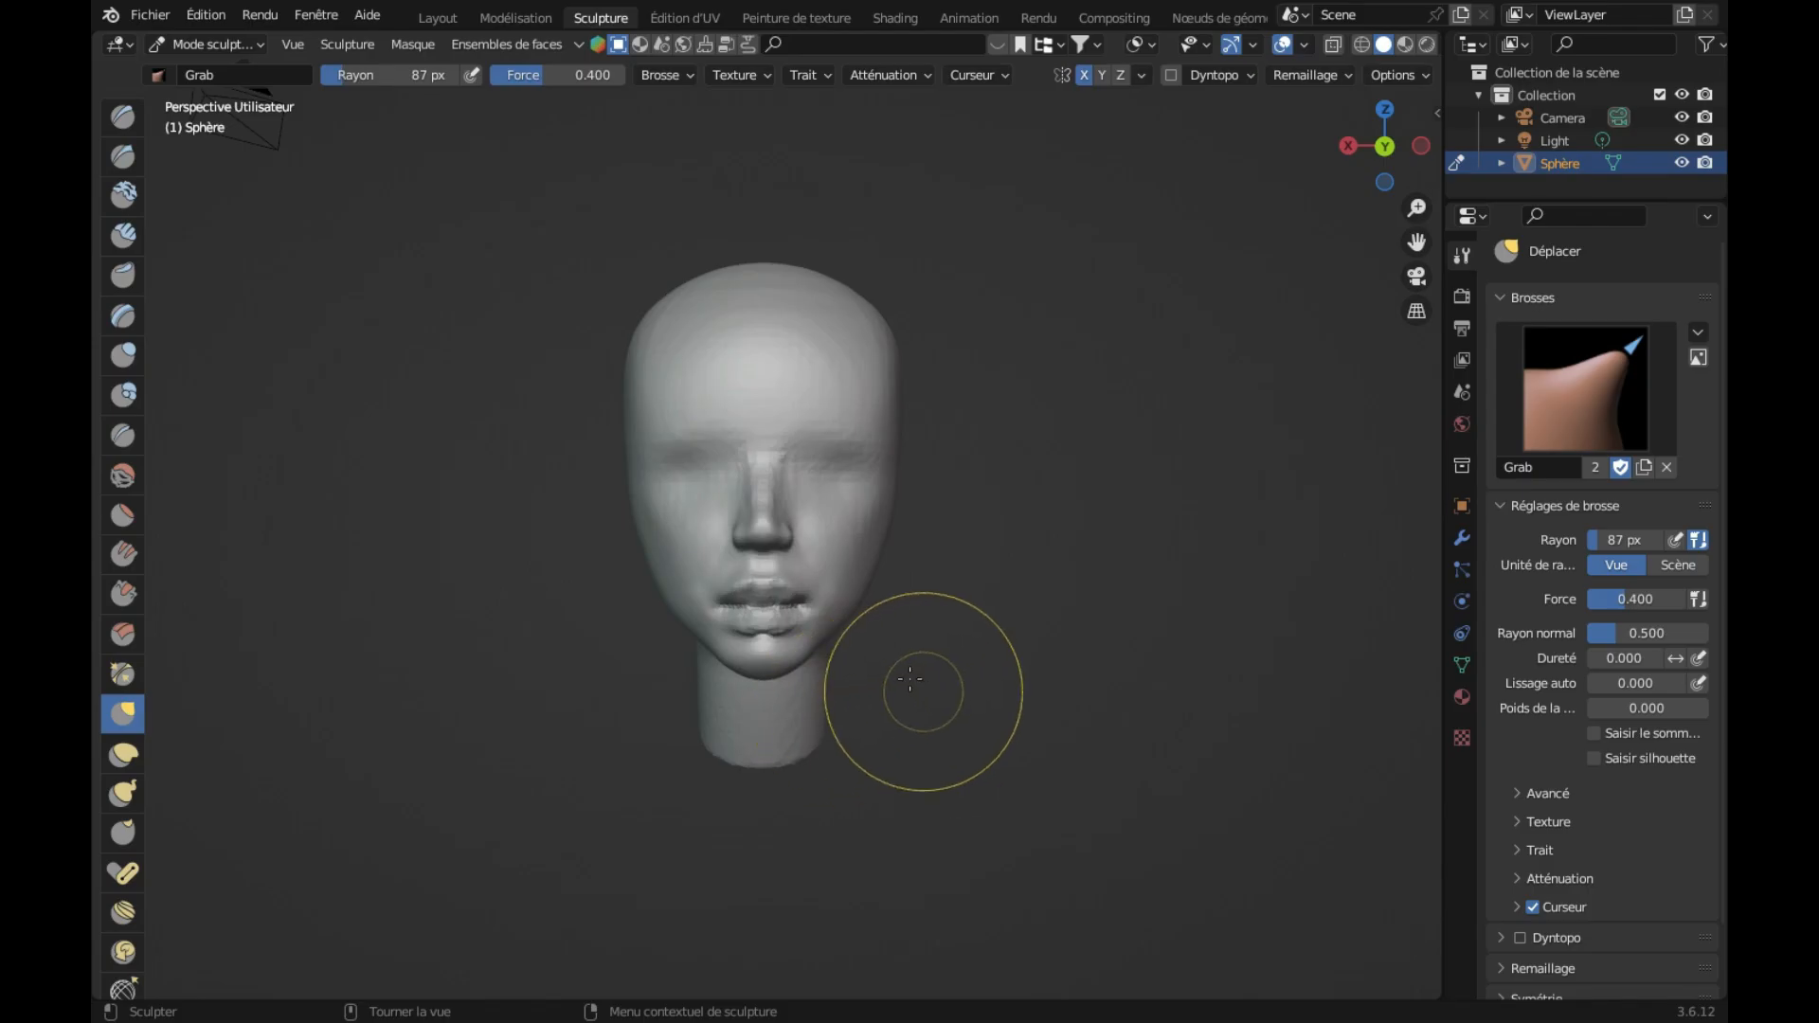
pyautogui.moveTo(824, 644); pyautogui.dragTo(830, 640)
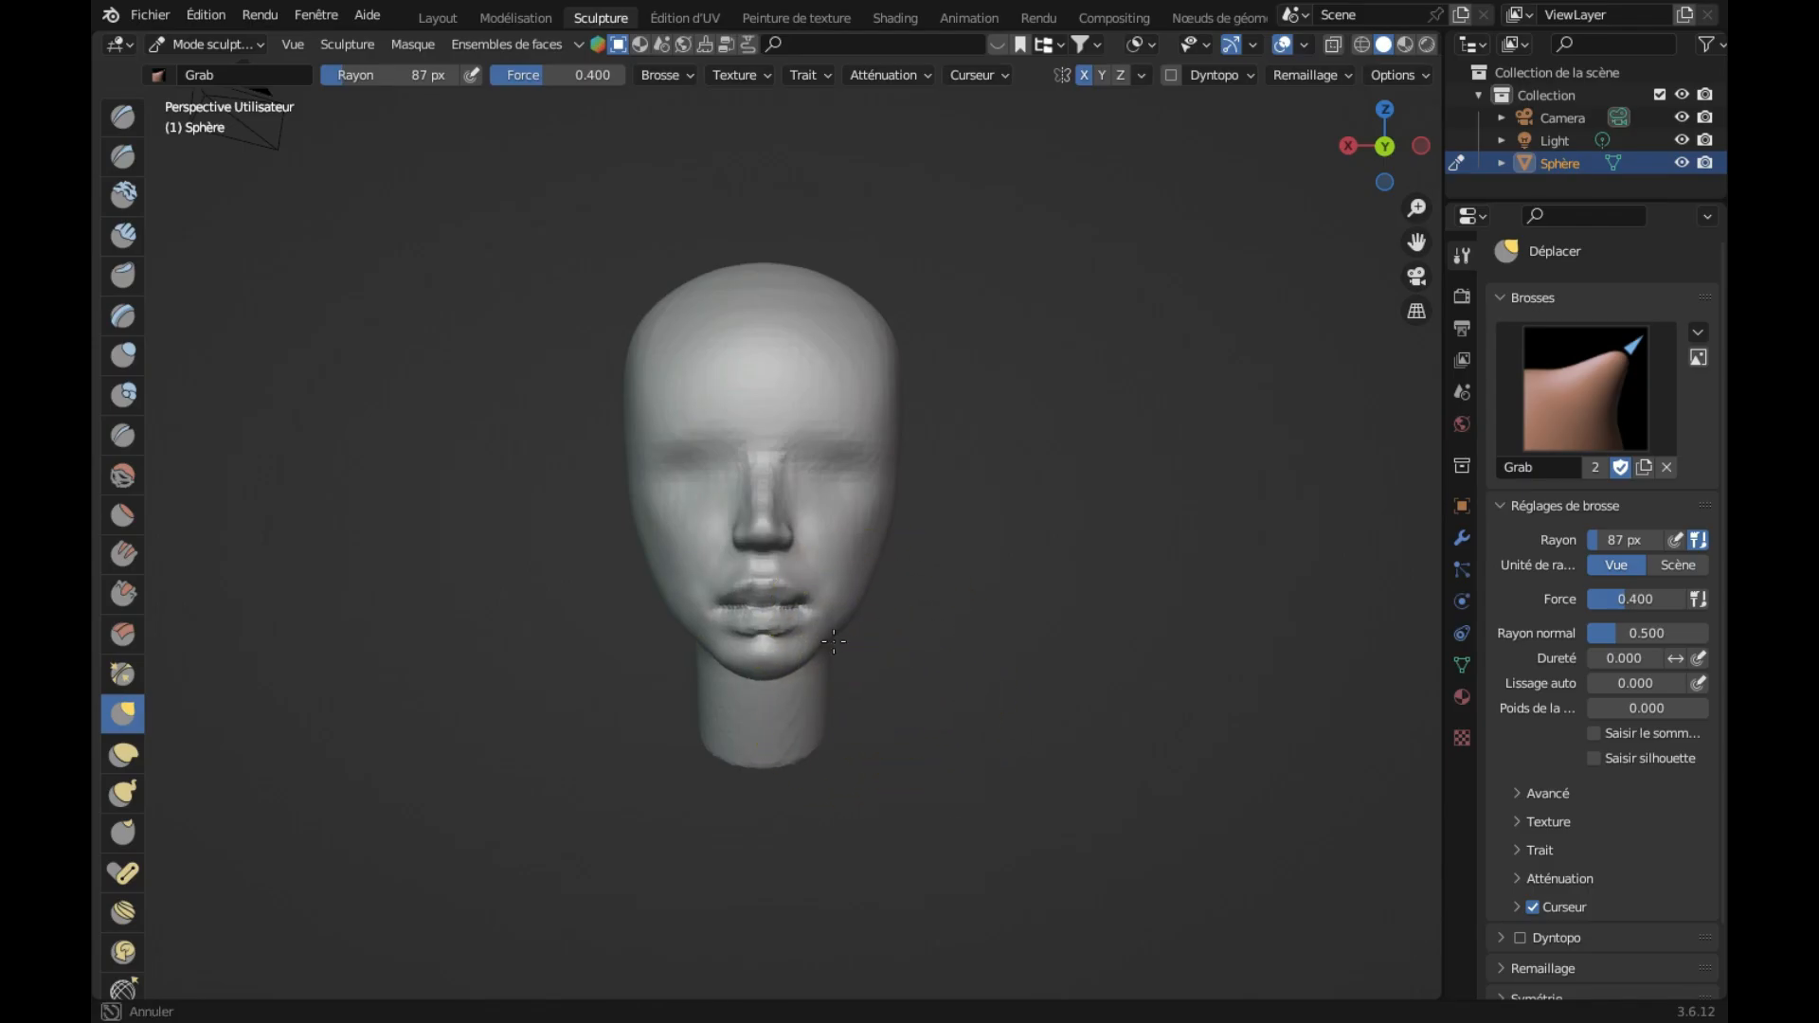
pyautogui.moveTo(849, 646); pyautogui.dragTo(791, 669)
pyautogui.moveTo(830, 606); pyautogui.dragTo(826, 604)
# Step: Even out the cheek from the nose to the jaw with the Smooth brush at an 87 px radius and 0.369 strength
pyautogui.moveTo(826, 604); pyautogui.dragTo(833, 589, button='middle')
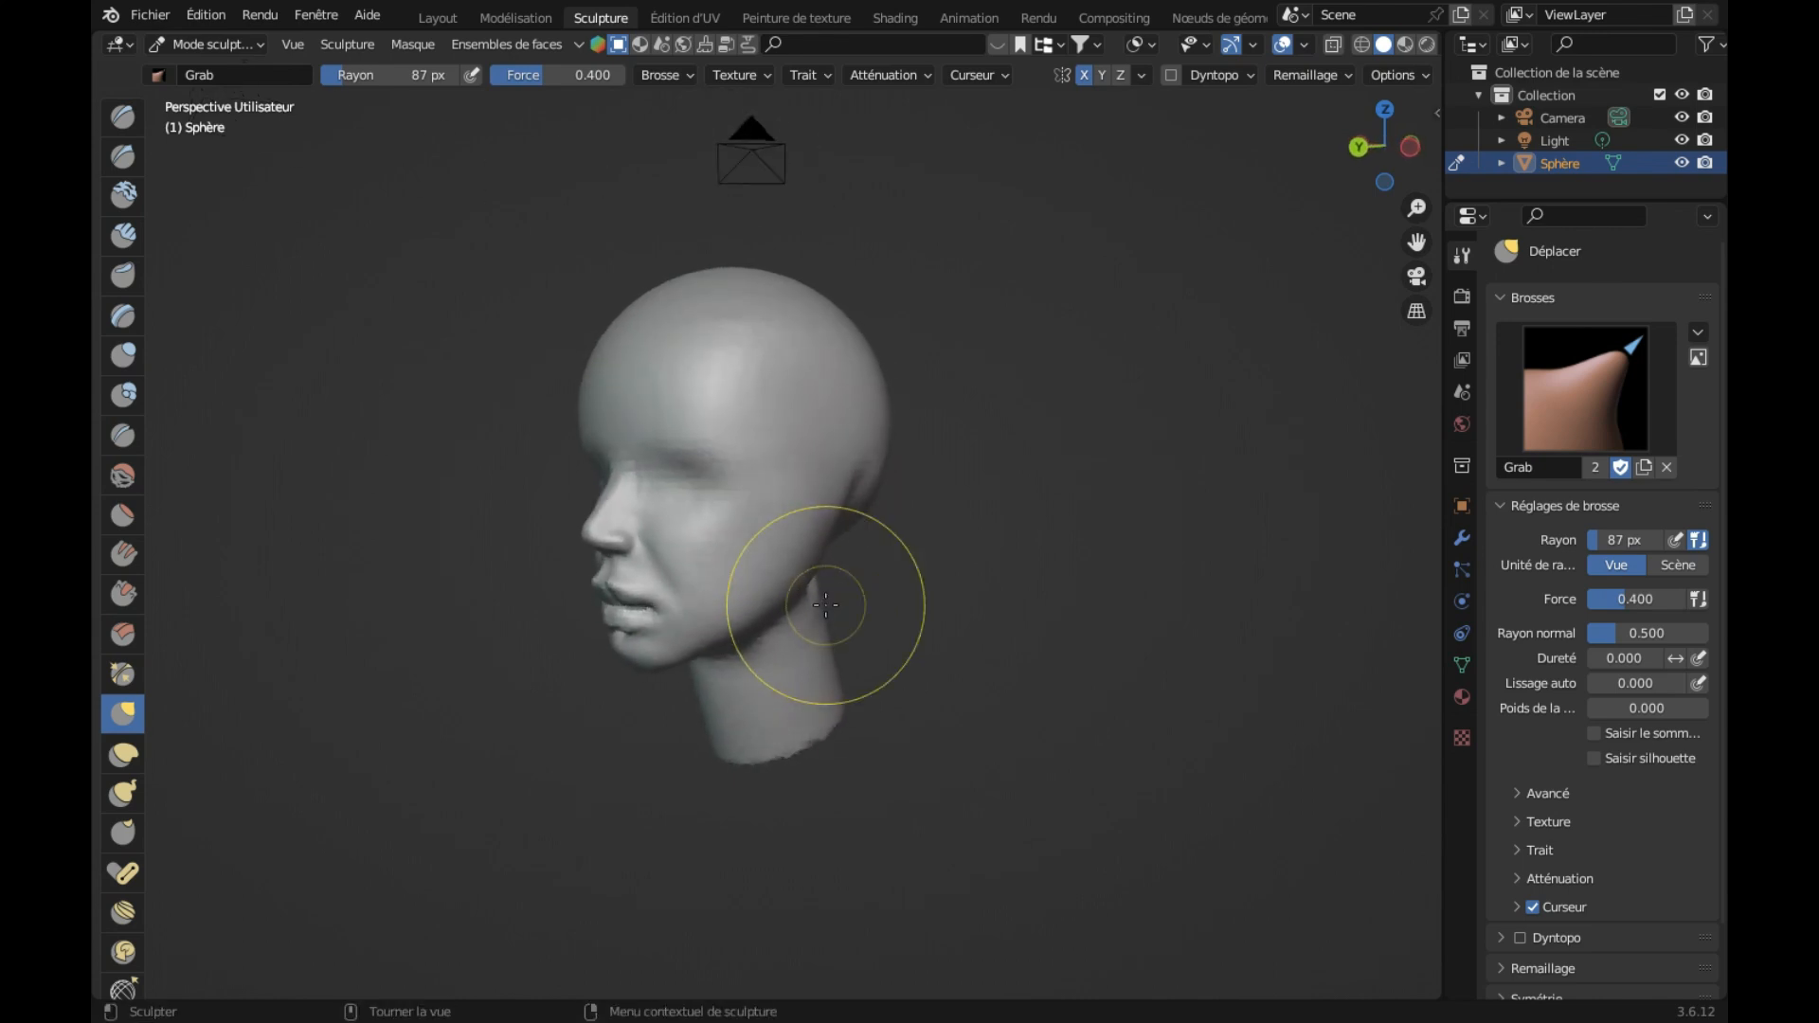
pyautogui.click(123, 476)
pyautogui.moveTo(660, 526)
pyautogui.mouseDown()
pyautogui.moveTo(657, 557)
pyautogui.moveTo(682, 578)
pyautogui.mouseUp()
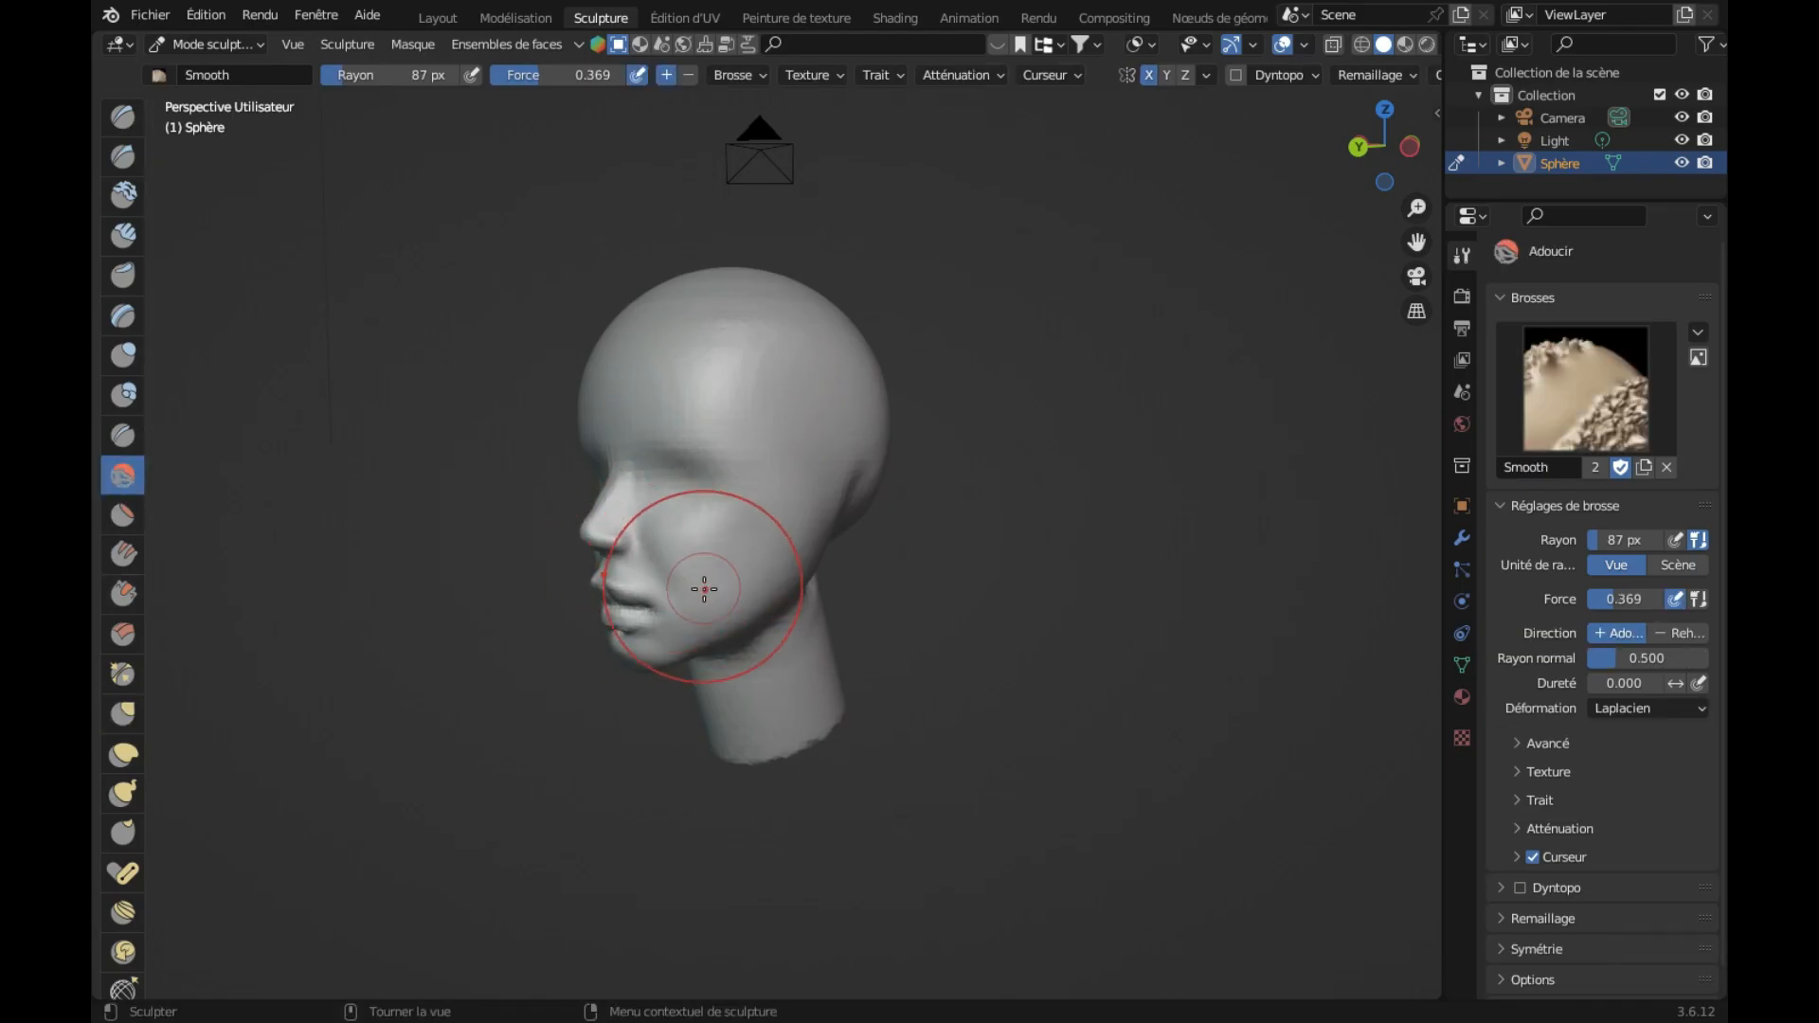
pyautogui.scroll(5, 702, 588)
pyautogui.moveTo(546, 606)
pyautogui.mouseDown()
pyautogui.moveTo(547, 566)
pyautogui.moveTo(585, 646)
pyautogui.mouseUp()
pyautogui.moveTo(536, 546); pyautogui.dragTo(612, 637)
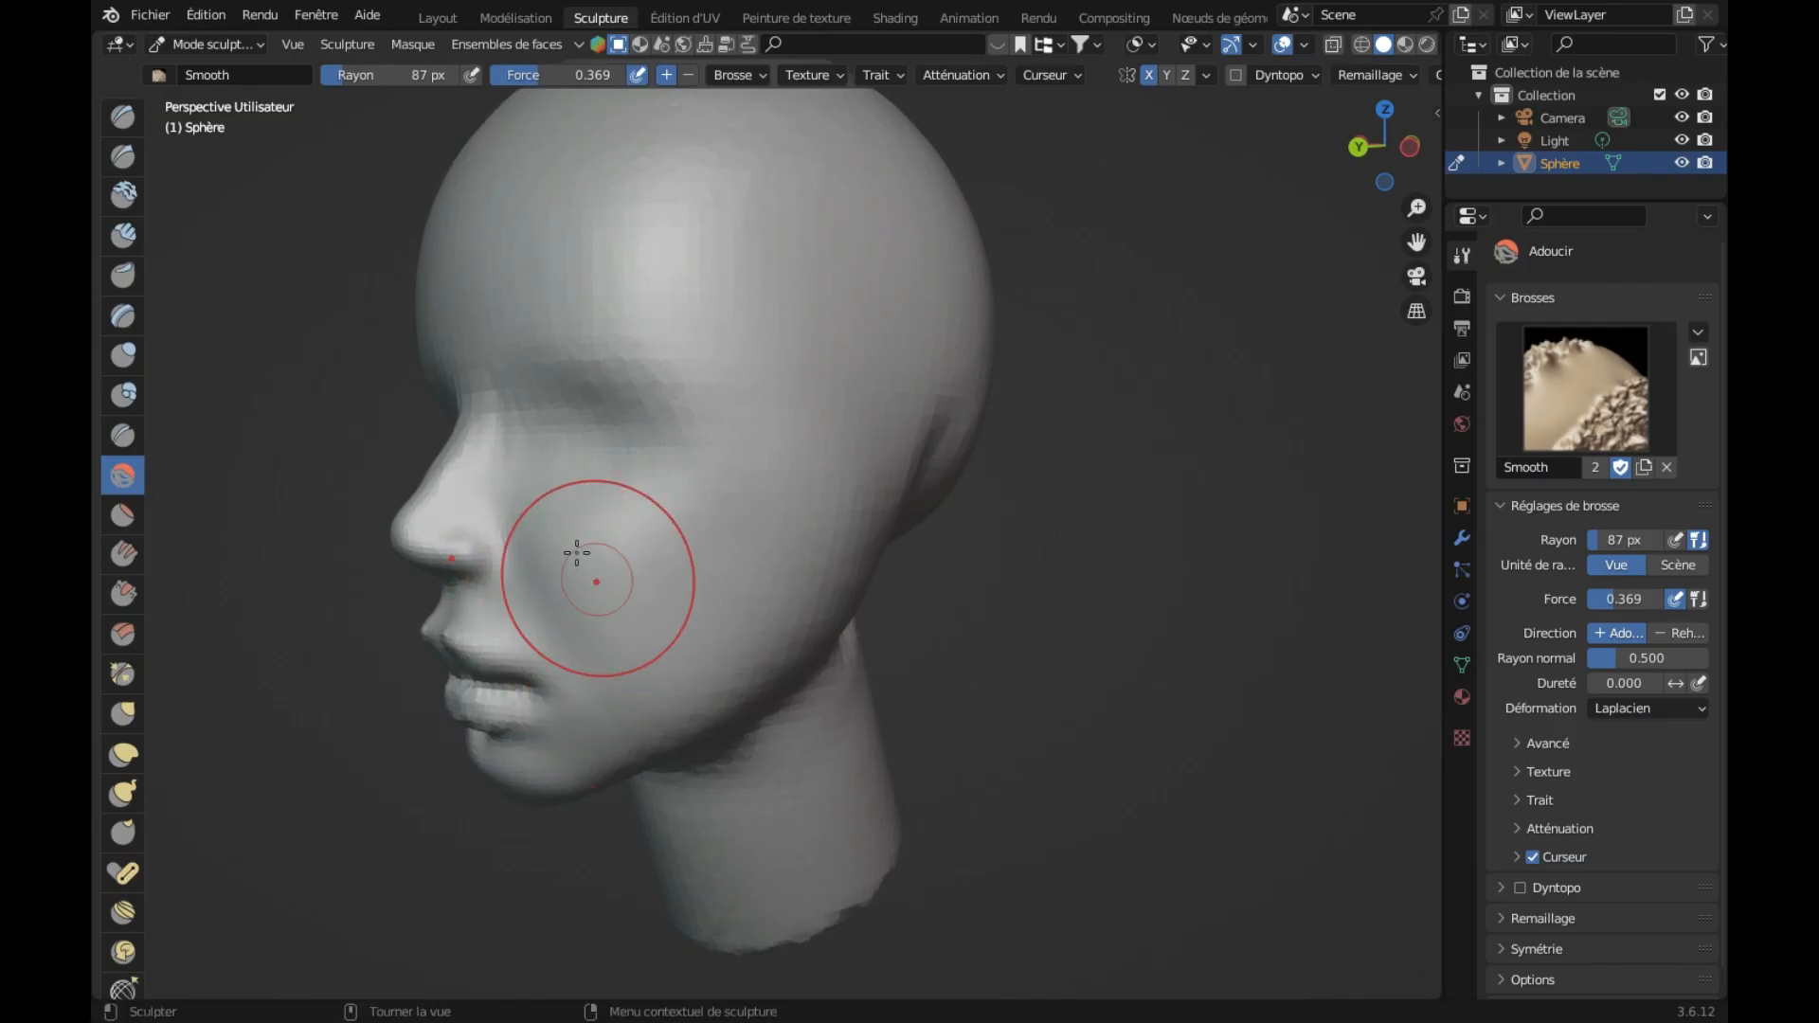
pyautogui.moveTo(631, 533); pyautogui.dragTo(641, 492)
pyautogui.moveTo(641, 493)
pyautogui.mouseDown(button='middle')
pyautogui.moveTo(684, 492)
pyautogui.moveTo(583, 493)
pyautogui.mouseUp(button='middle')
pyautogui.scroll(-2, 640, 493)
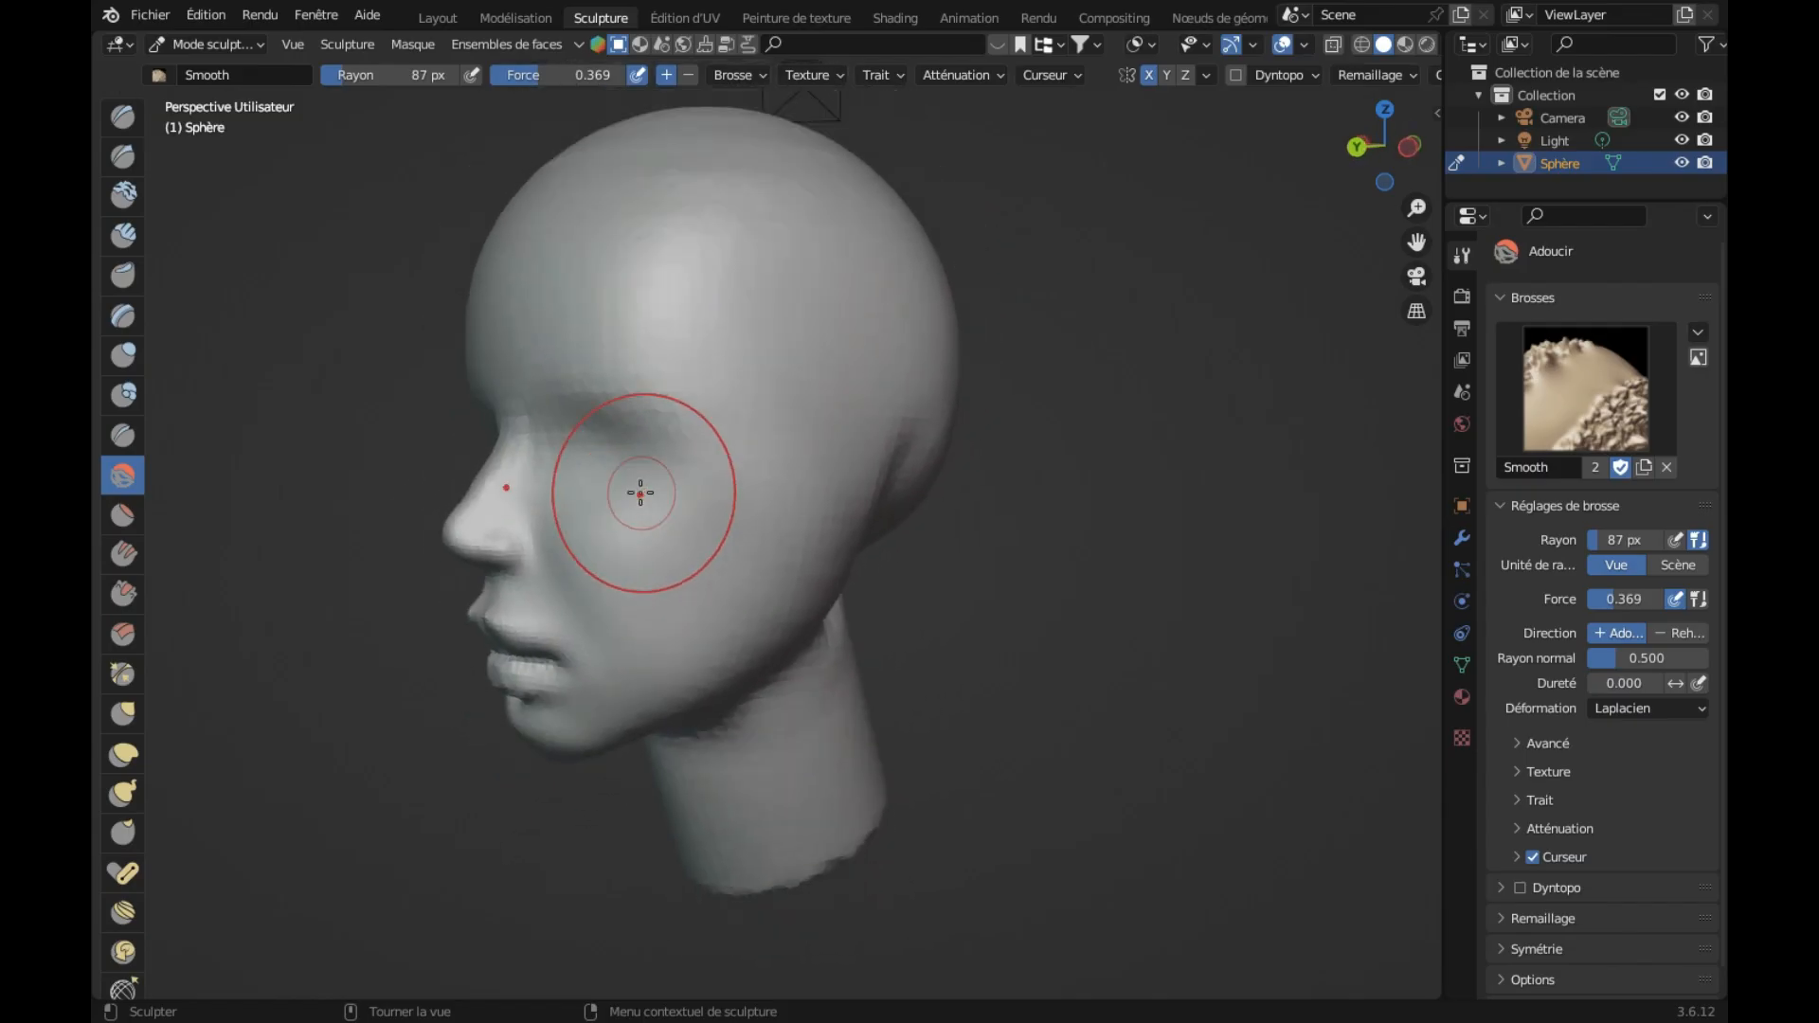
# Step: Build up the brow ridges and cheekbones with the Clay Strips brush at a 31 px radius and 0.600 strength, undoing the surplus stroke
pyautogui.moveTo(754, 495)
pyautogui.mouseDown(button='middle')
pyautogui.moveTo(784, 495)
pyautogui.moveTo(752, 511)
pyautogui.moveTo(754, 496)
pyautogui.mouseUp(button='middle')
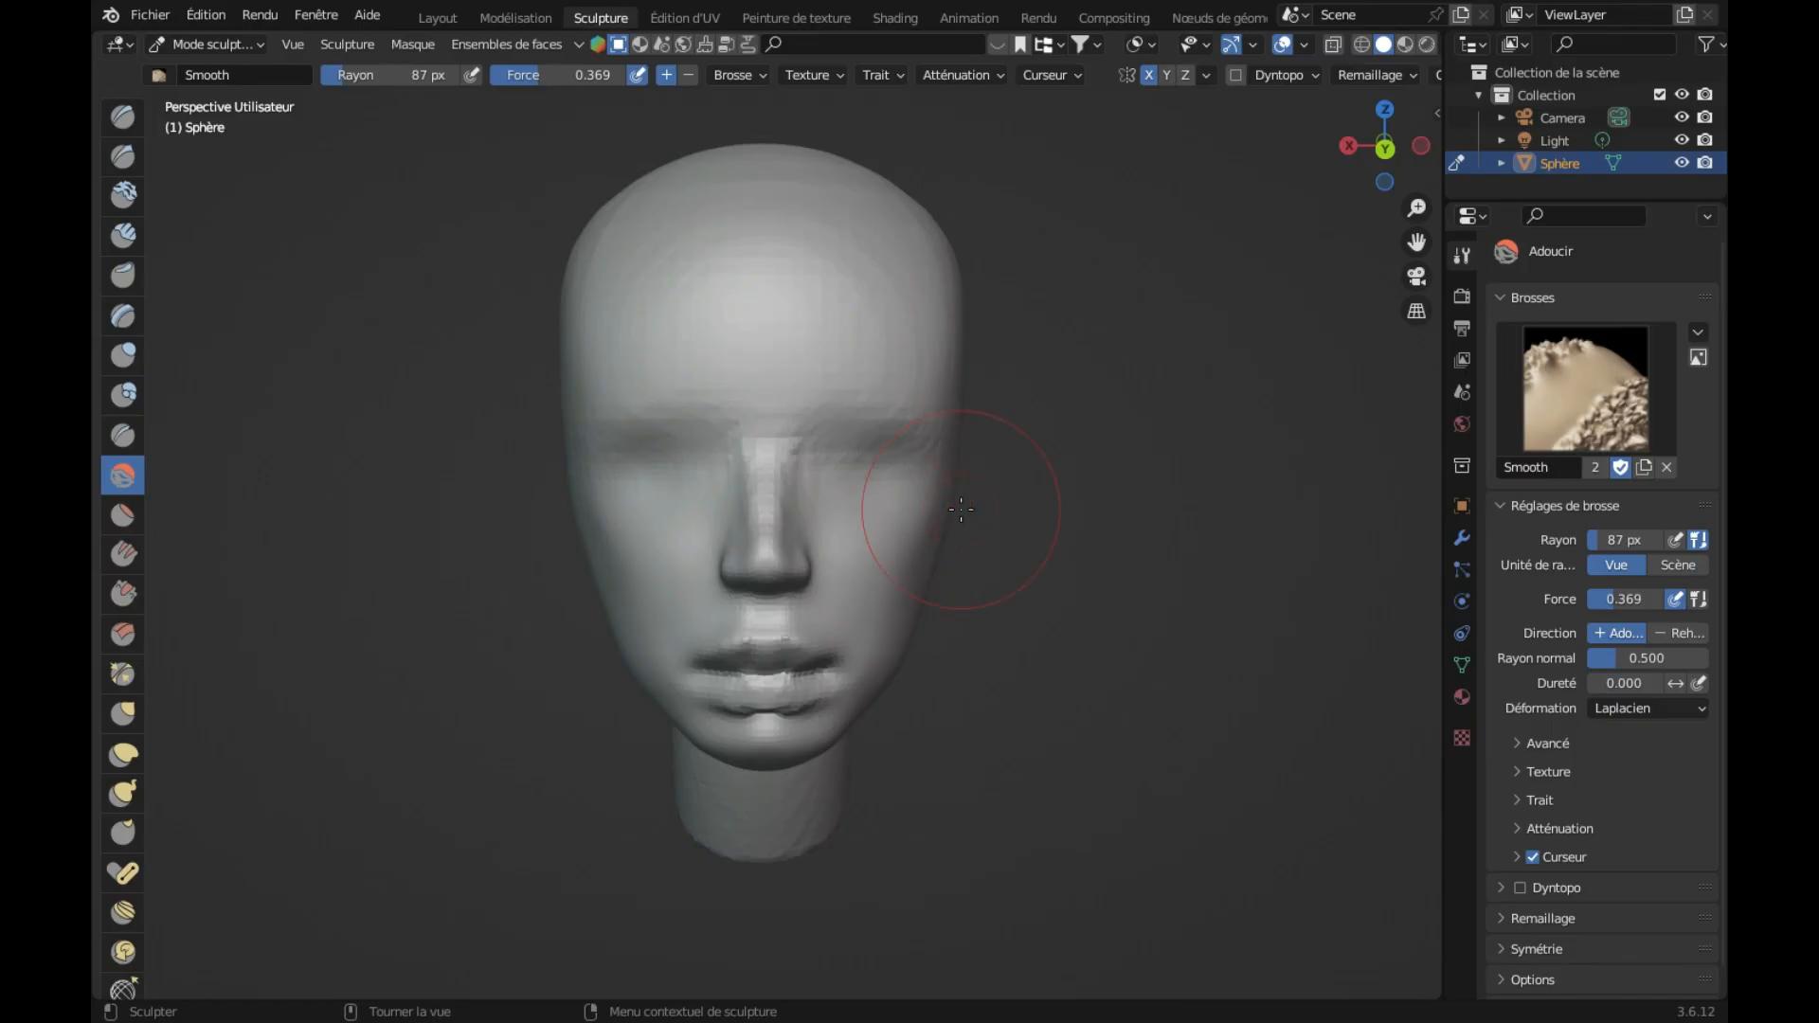
pyautogui.click(123, 234)
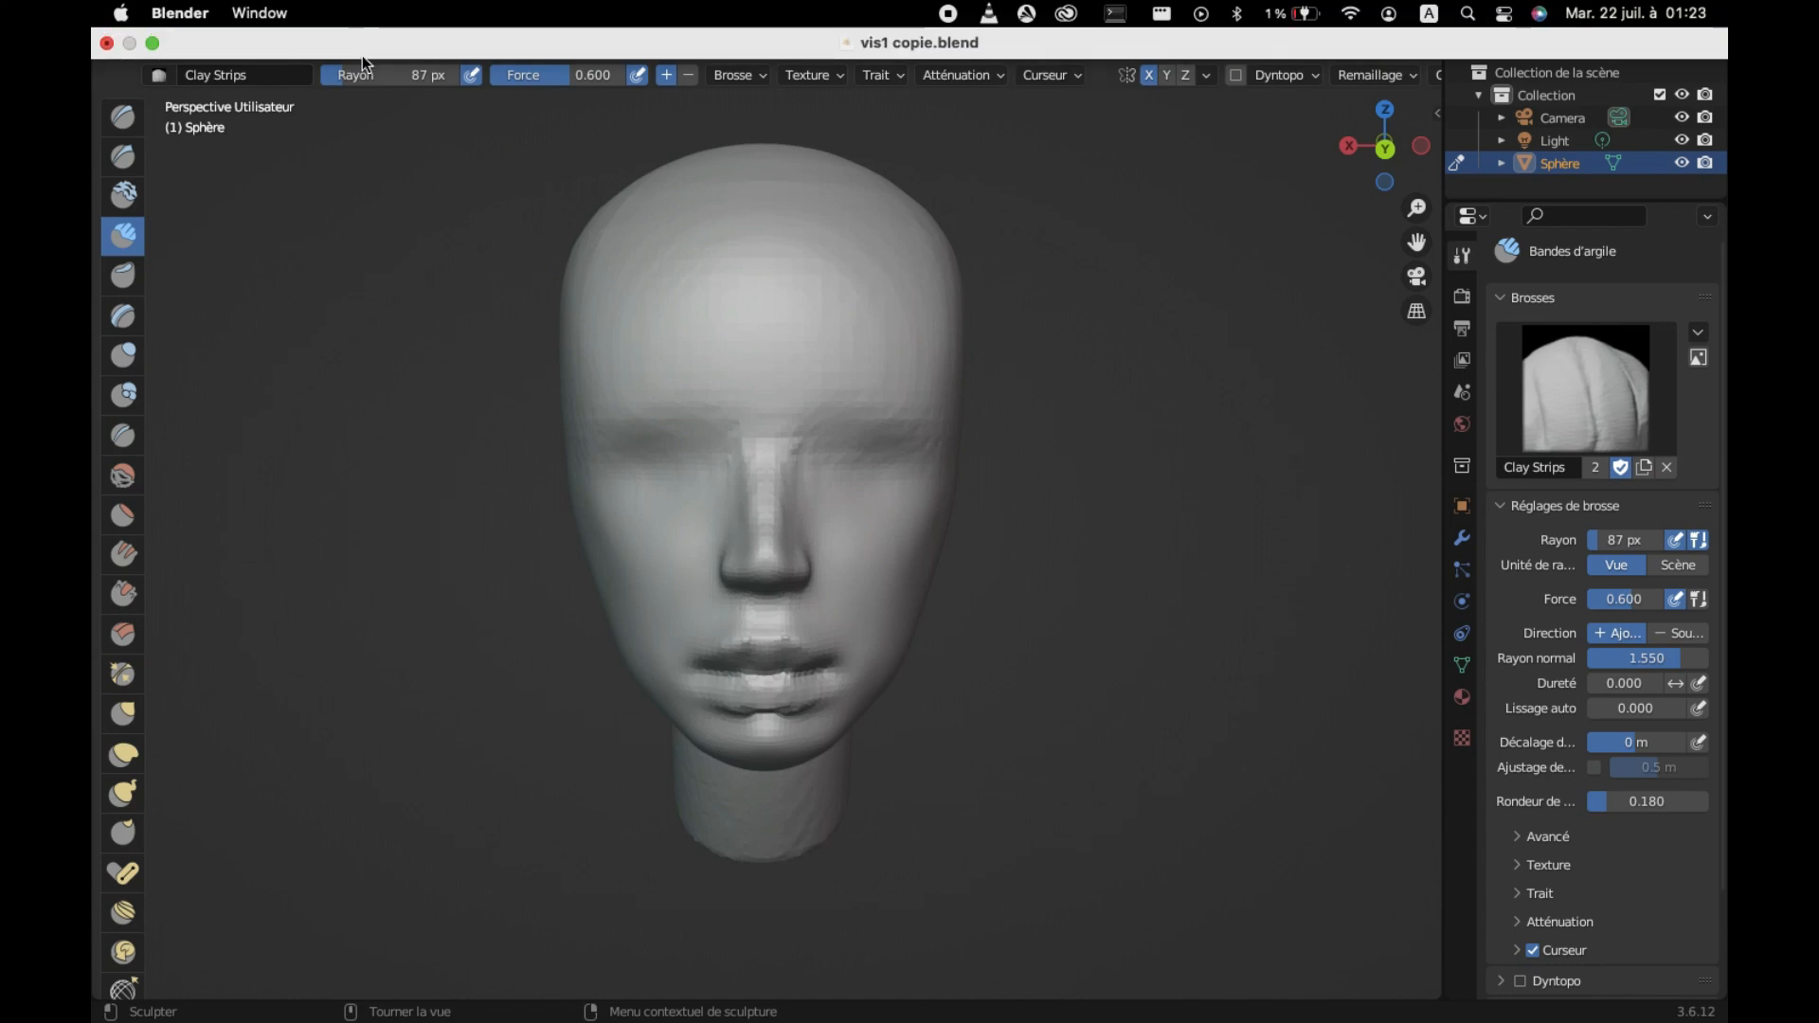
pyautogui.moveTo(332, 76); pyautogui.dragTo(337, 76)
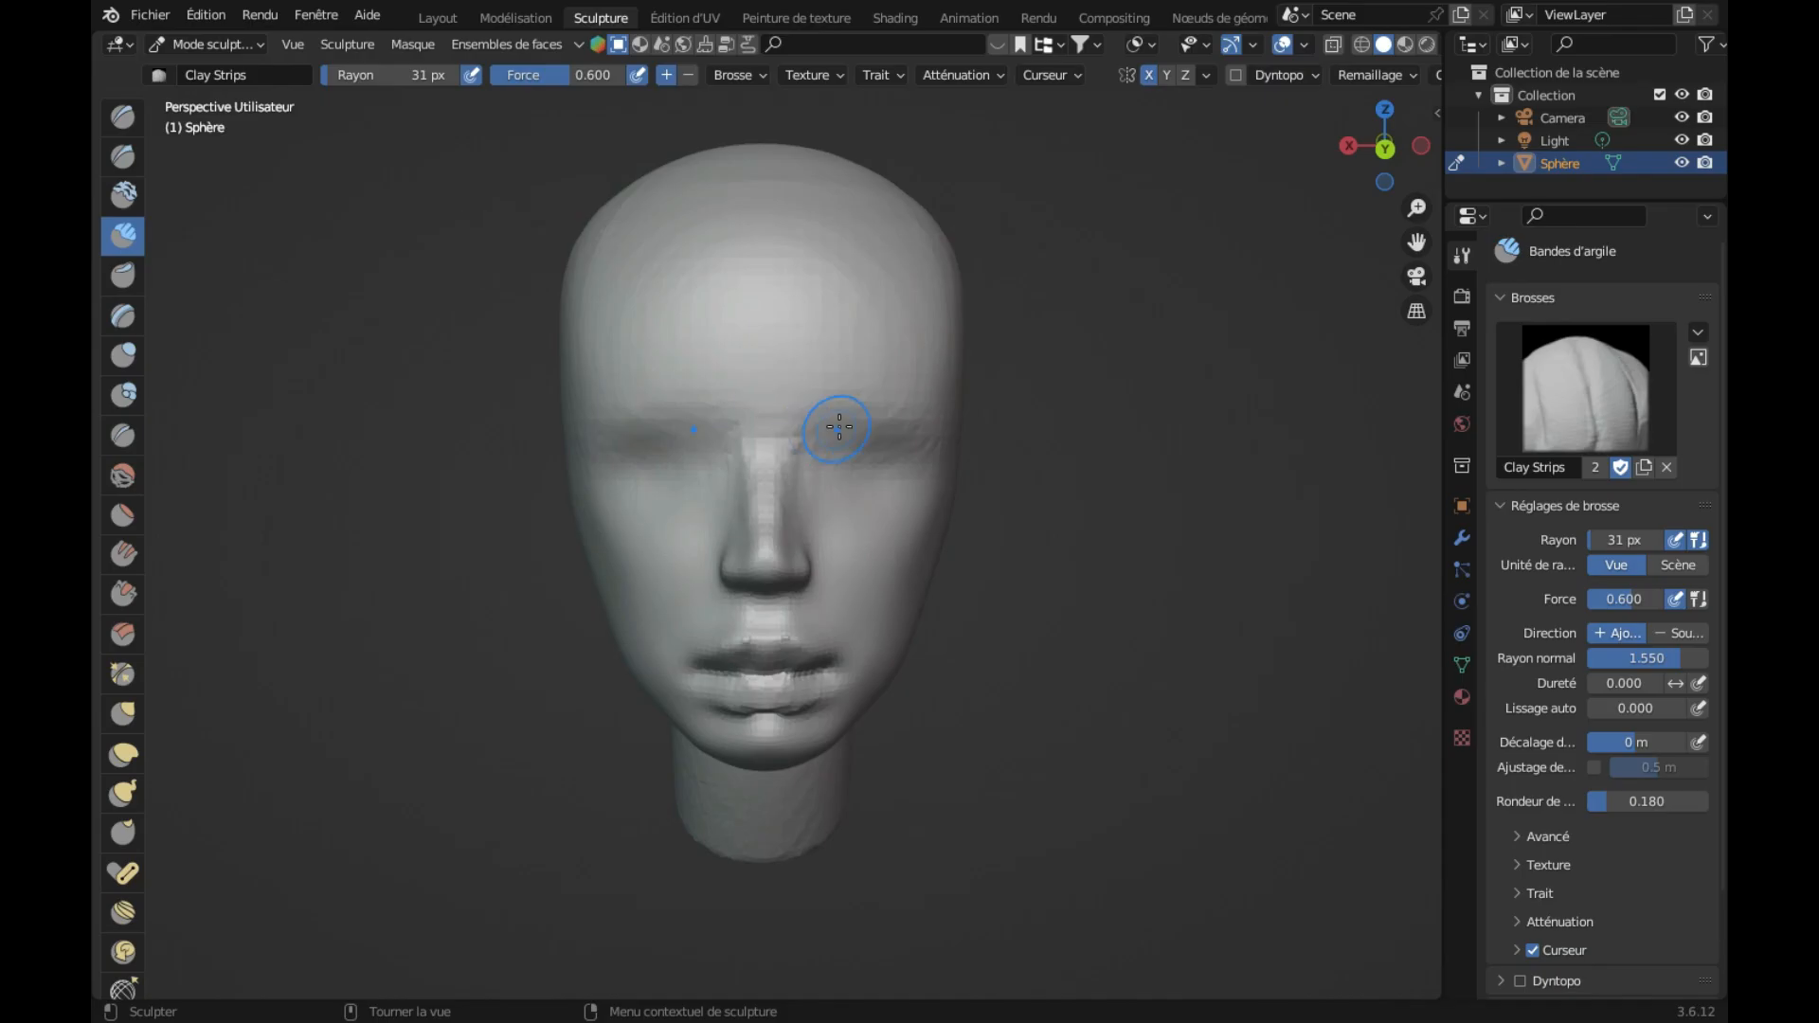
pyautogui.moveTo(831, 398)
pyautogui.mouseDown()
pyautogui.moveTo(891, 422)
pyautogui.moveTo(933, 408)
pyautogui.moveTo(824, 402)
pyautogui.mouseUp()
pyautogui.hotkey('ctrl', 'z')
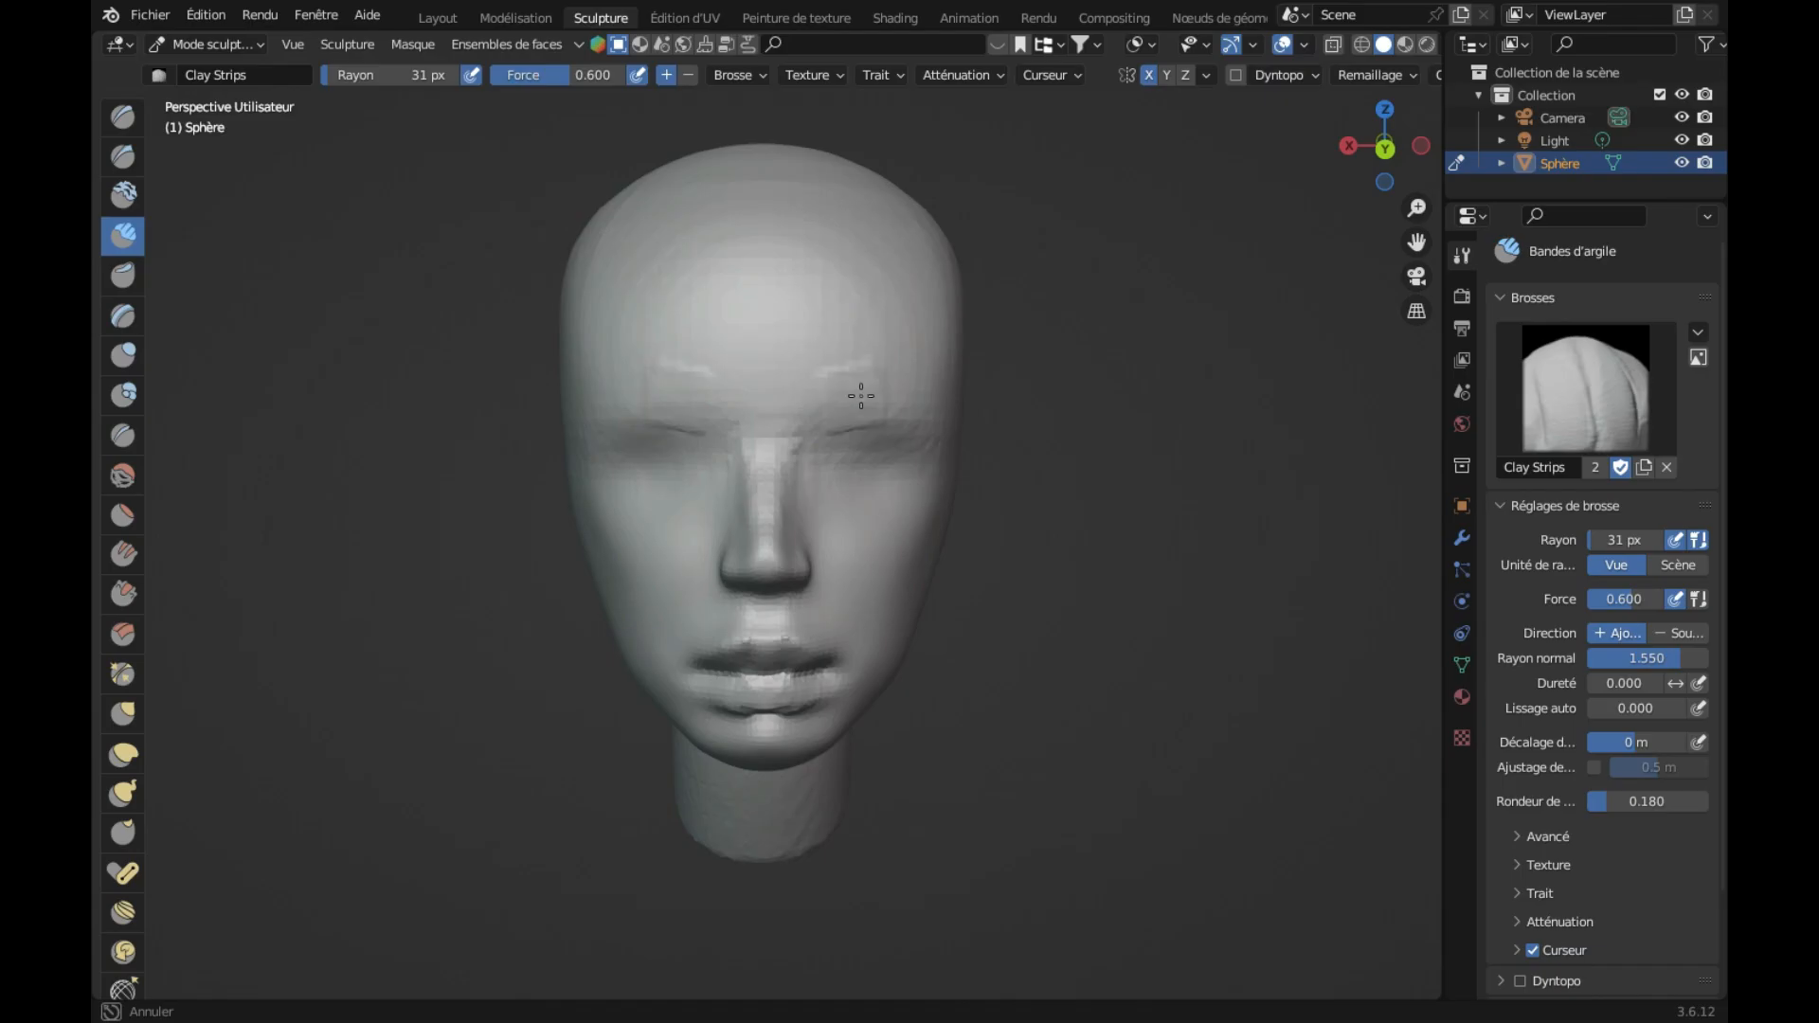
pyautogui.moveTo(948, 400); pyautogui.dragTo(949, 403)
pyautogui.moveTo(953, 408); pyautogui.dragTo(813, 401, button='middle')
pyautogui.moveTo(613, 431); pyautogui.dragTo(651, 442)
pyautogui.moveTo(612, 520)
pyautogui.mouseDown()
pyautogui.moveTo(641, 479)
pyautogui.moveTo(618, 509)
pyautogui.moveTo(783, 459)
pyautogui.mouseUp()
pyautogui.moveTo(784, 459)
pyautogui.mouseDown(button='middle')
pyautogui.moveTo(799, 467)
pyautogui.moveTo(711, 487)
pyautogui.moveTo(723, 468)
pyautogui.mouseUp(button='middle')
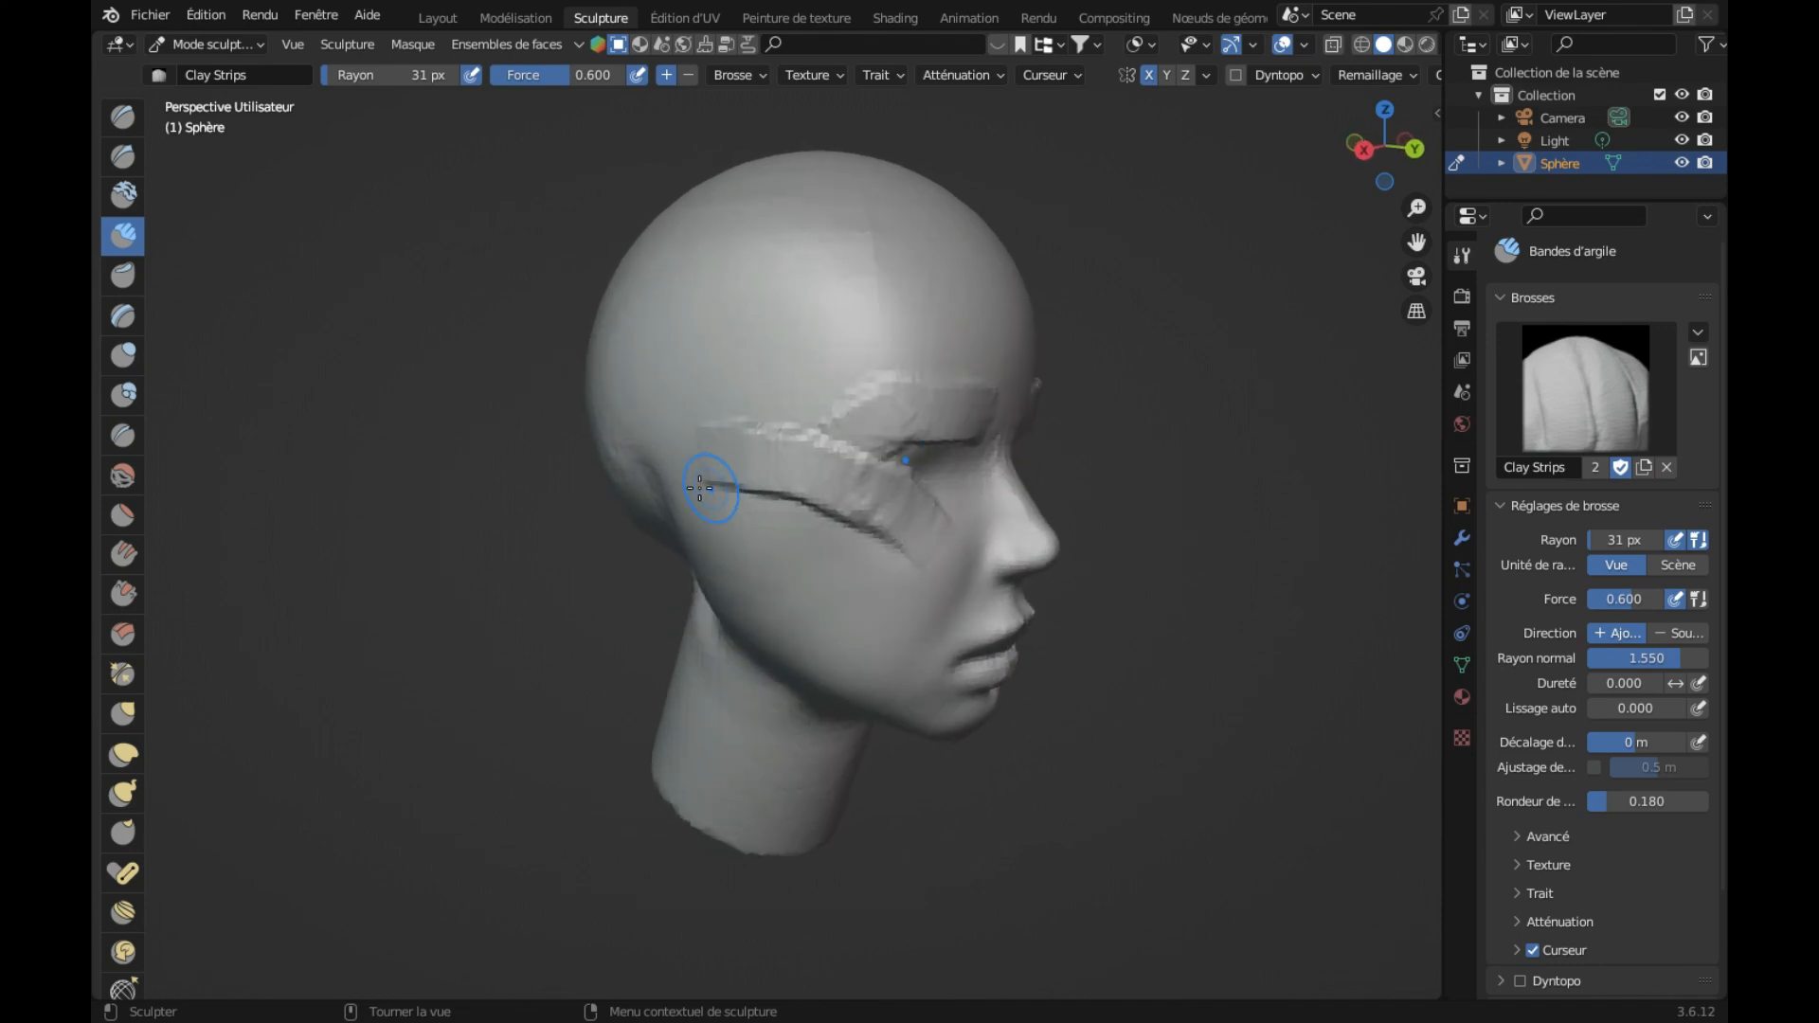
# Step: Blend the clay strips on the brows, temples and cheekbones with the Smooth brush at a 79 px radius and 0.369 strength
pyautogui.click(123, 476)
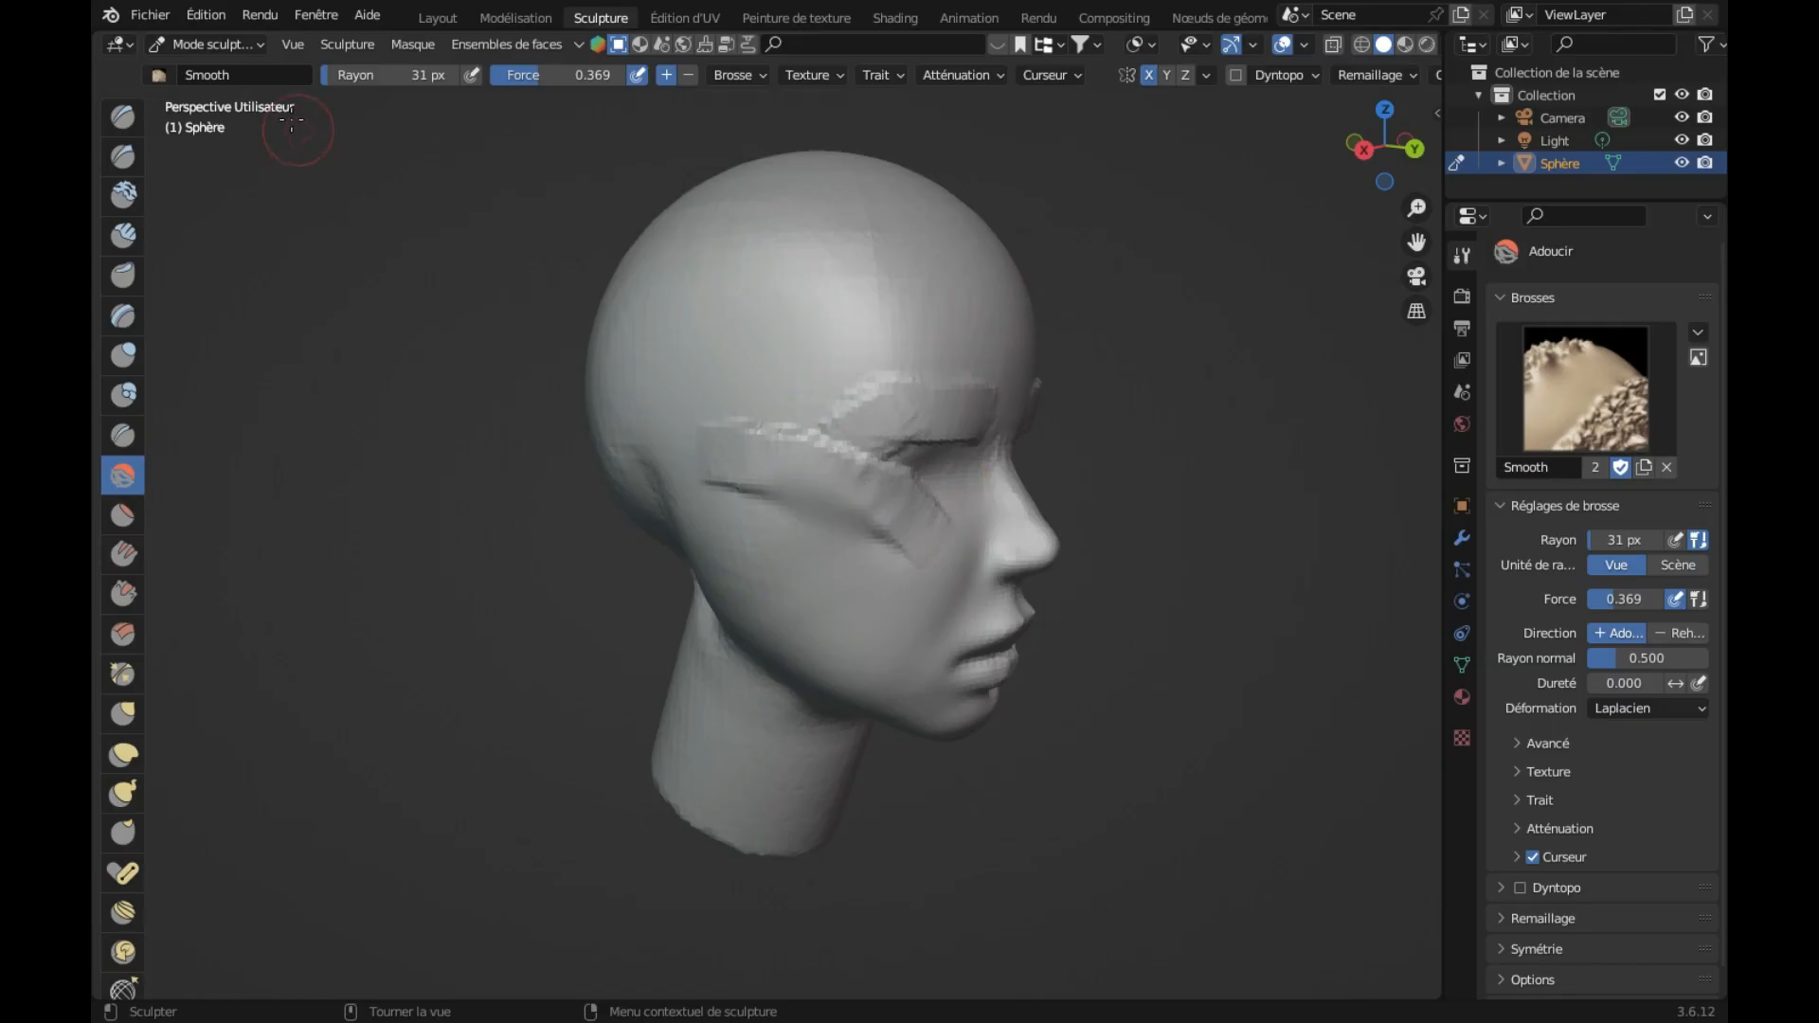
pyautogui.moveTo(342, 76); pyautogui.dragTo(356, 77)
pyautogui.moveTo(758, 466)
pyautogui.mouseDown()
pyautogui.moveTo(867, 410)
pyautogui.moveTo(909, 424)
pyautogui.moveTo(721, 405)
pyautogui.mouseUp()
pyautogui.moveTo(824, 435); pyautogui.dragTo(900, 535)
pyautogui.moveTo(900, 536); pyautogui.dragTo(927, 492)
pyautogui.moveTo(927, 492); pyautogui.dragTo(794, 472, button='middle')
pyautogui.moveTo(725, 387)
pyautogui.mouseDown()
pyautogui.moveTo(739, 355)
pyautogui.moveTo(759, 471)
pyautogui.mouseUp()
pyautogui.moveTo(609, 478); pyautogui.dragTo(723, 500, button='middle')
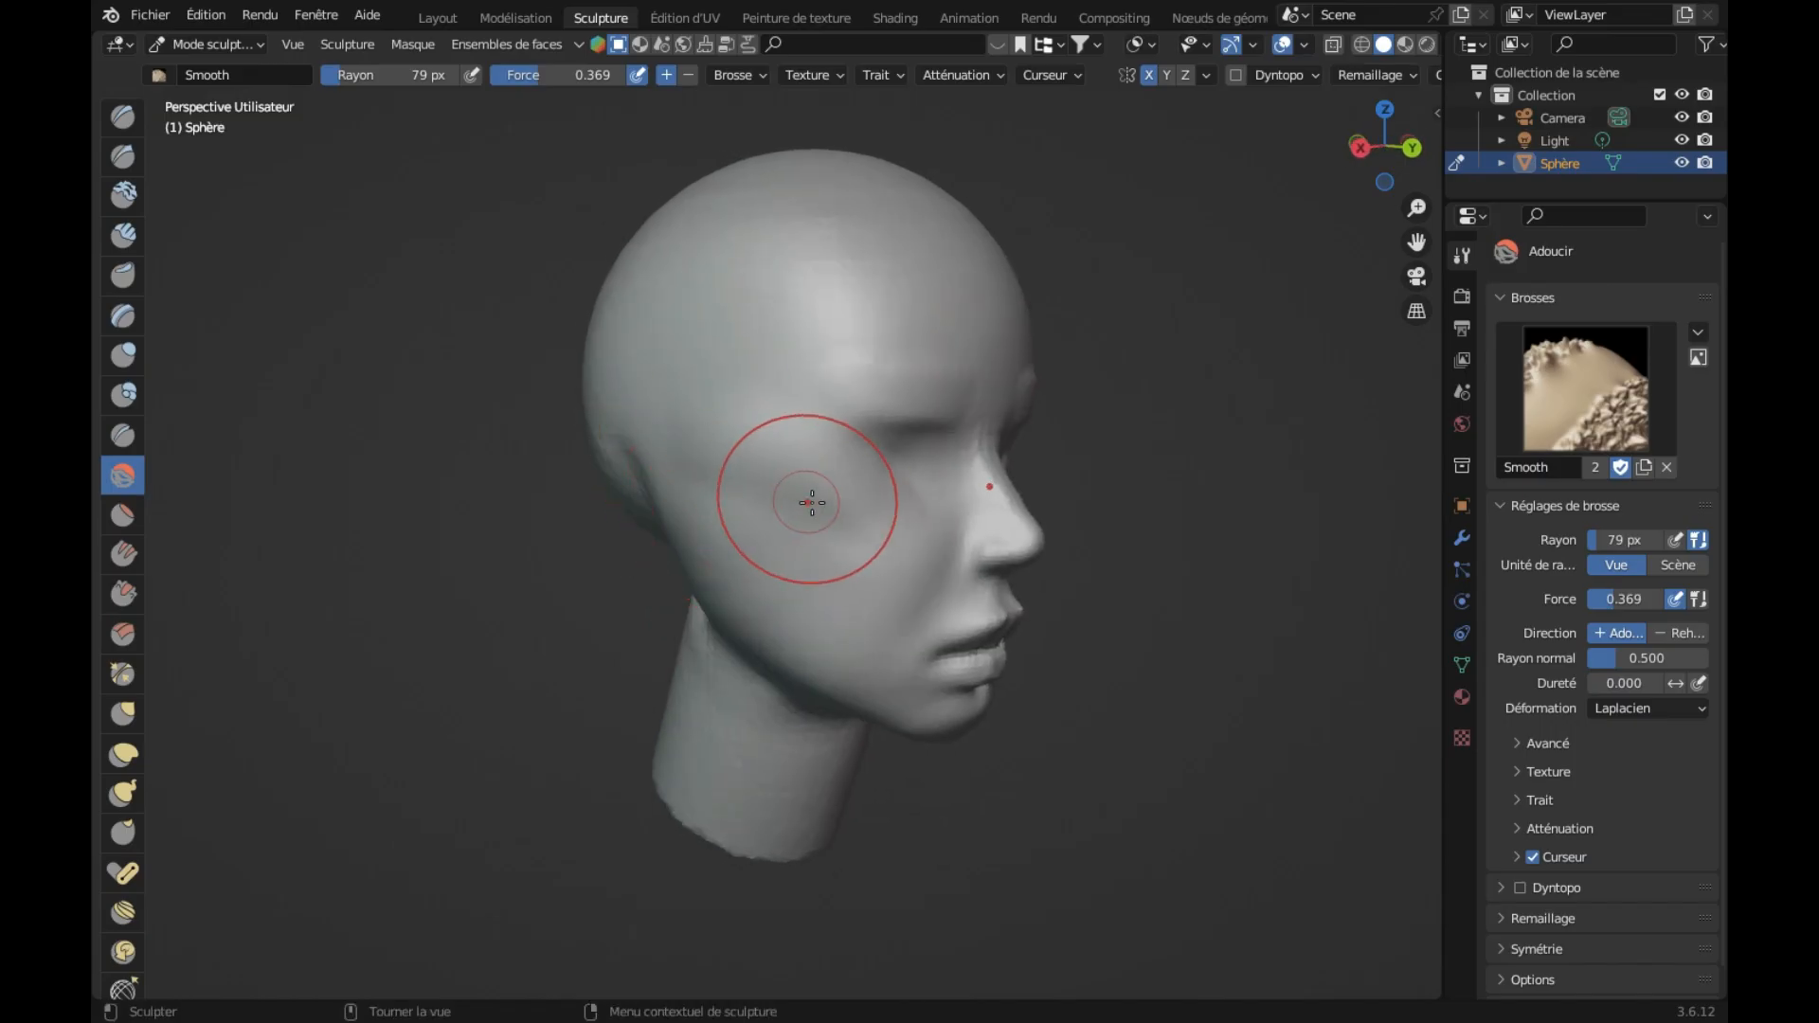
pyautogui.moveTo(893, 408); pyautogui.dragTo(958, 371)
# Step: Refine the cheekbones, cheeks and chin below the lower lip with the Smooth brush at a 31 px radius
pyautogui.hscroll(10, 958, 370)
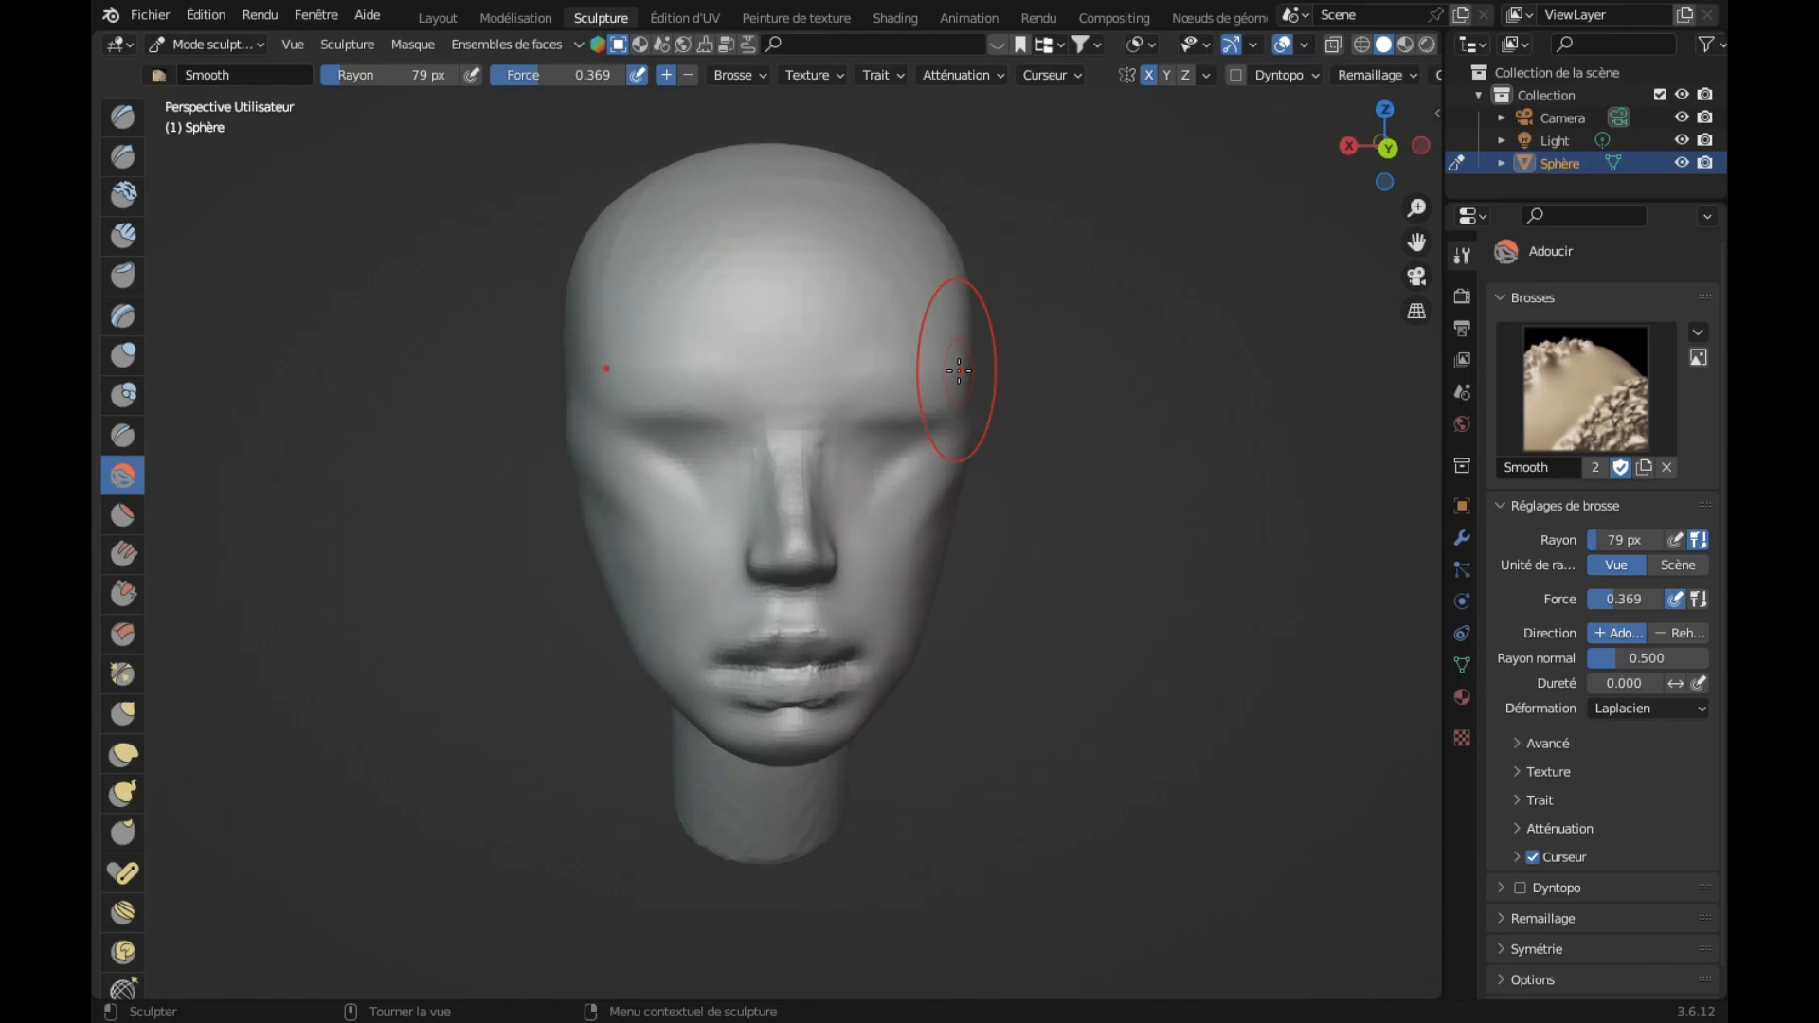
pyautogui.hscroll(4, 959, 371)
pyautogui.hscroll(5, 959, 371)
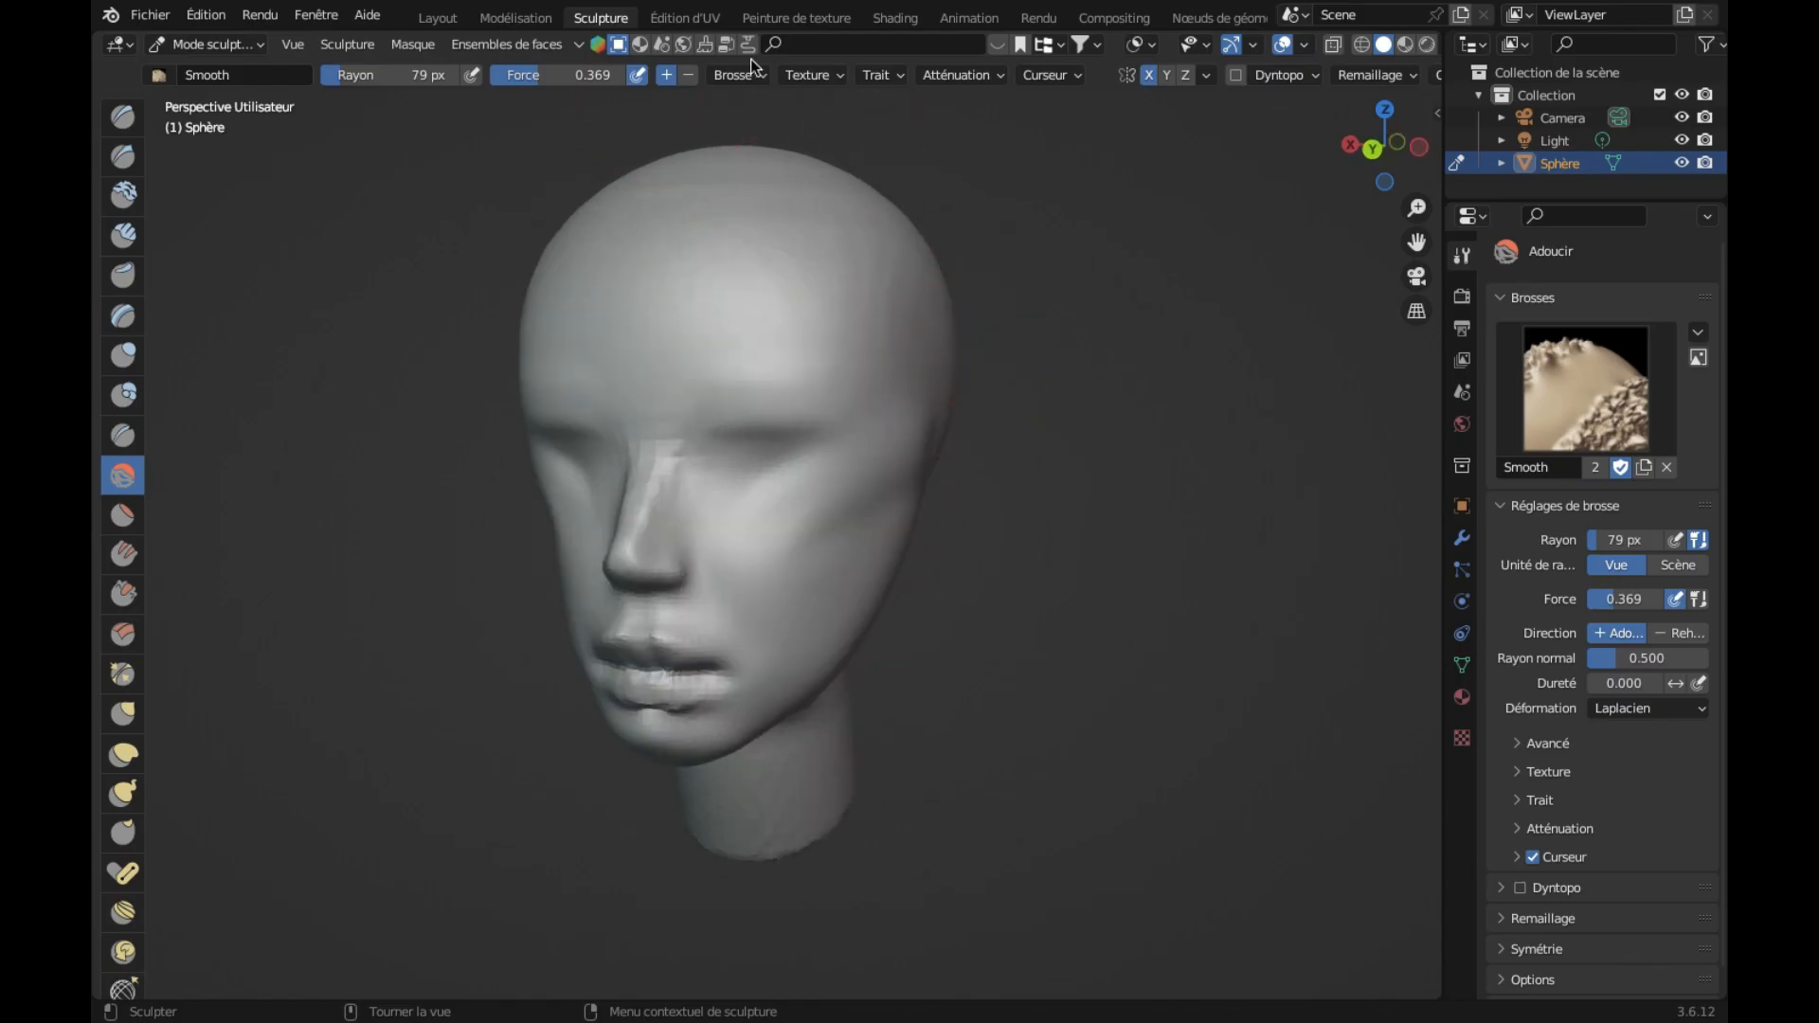
pyautogui.moveTo(413, 76); pyautogui.dragTo(409, 76)
pyautogui.moveTo(888, 532)
pyautogui.mouseDown()
pyautogui.moveTo(837, 508)
pyautogui.moveTo(795, 515)
pyautogui.mouseUp()
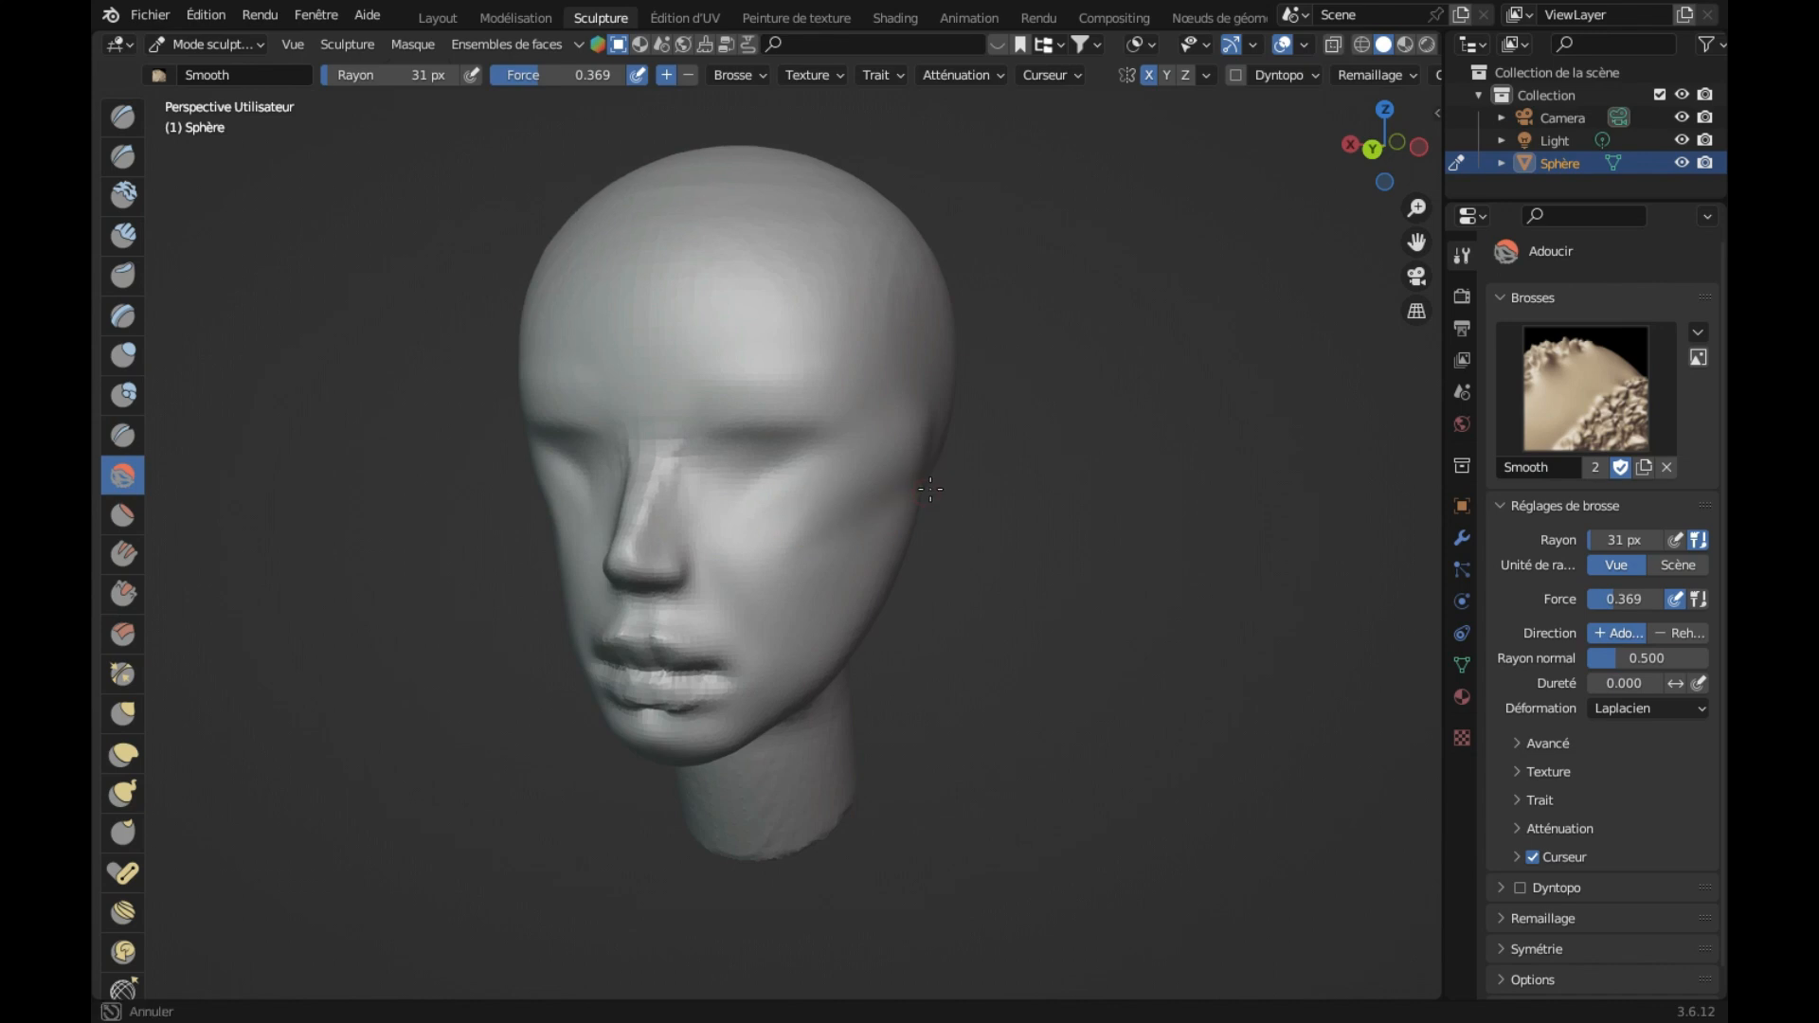
pyautogui.moveTo(824, 480); pyautogui.dragTo(664, 515, button='middle')
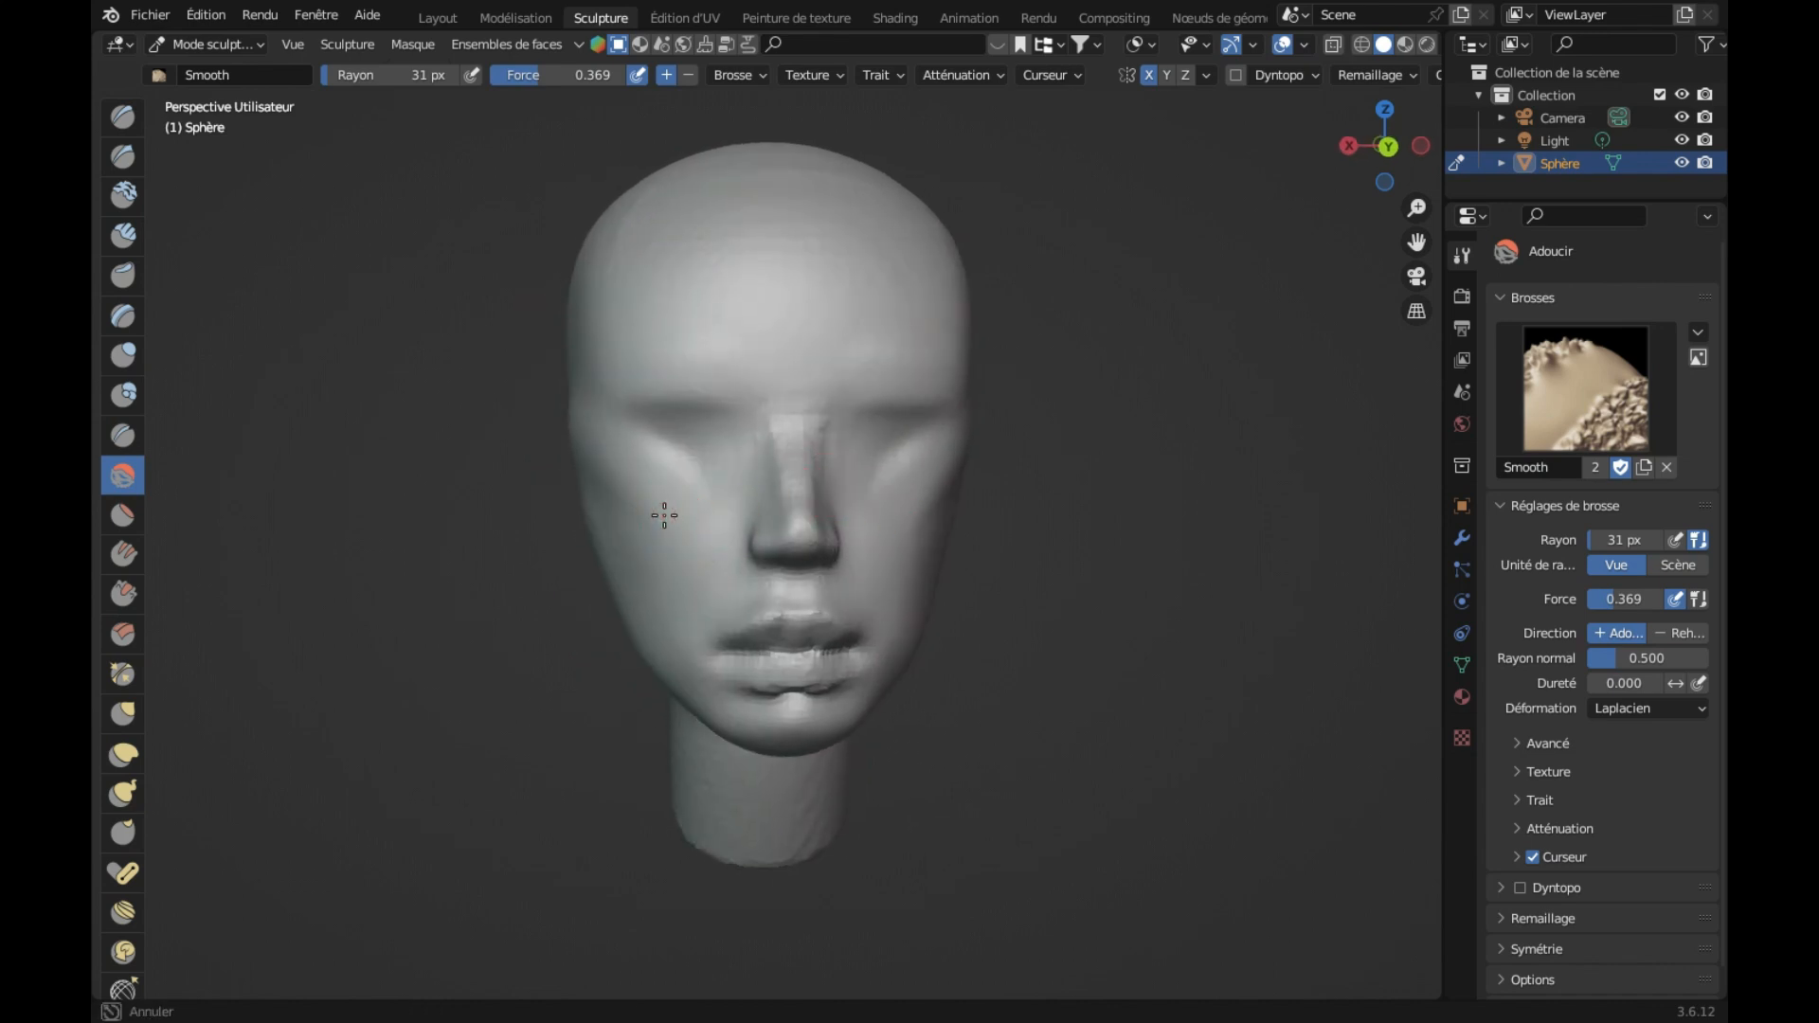
pyautogui.moveTo(643, 483); pyautogui.dragTo(710, 614)
pyautogui.moveTo(799, 716); pyautogui.dragTo(816, 689)
pyautogui.moveTo(817, 678); pyautogui.dragTo(829, 699)
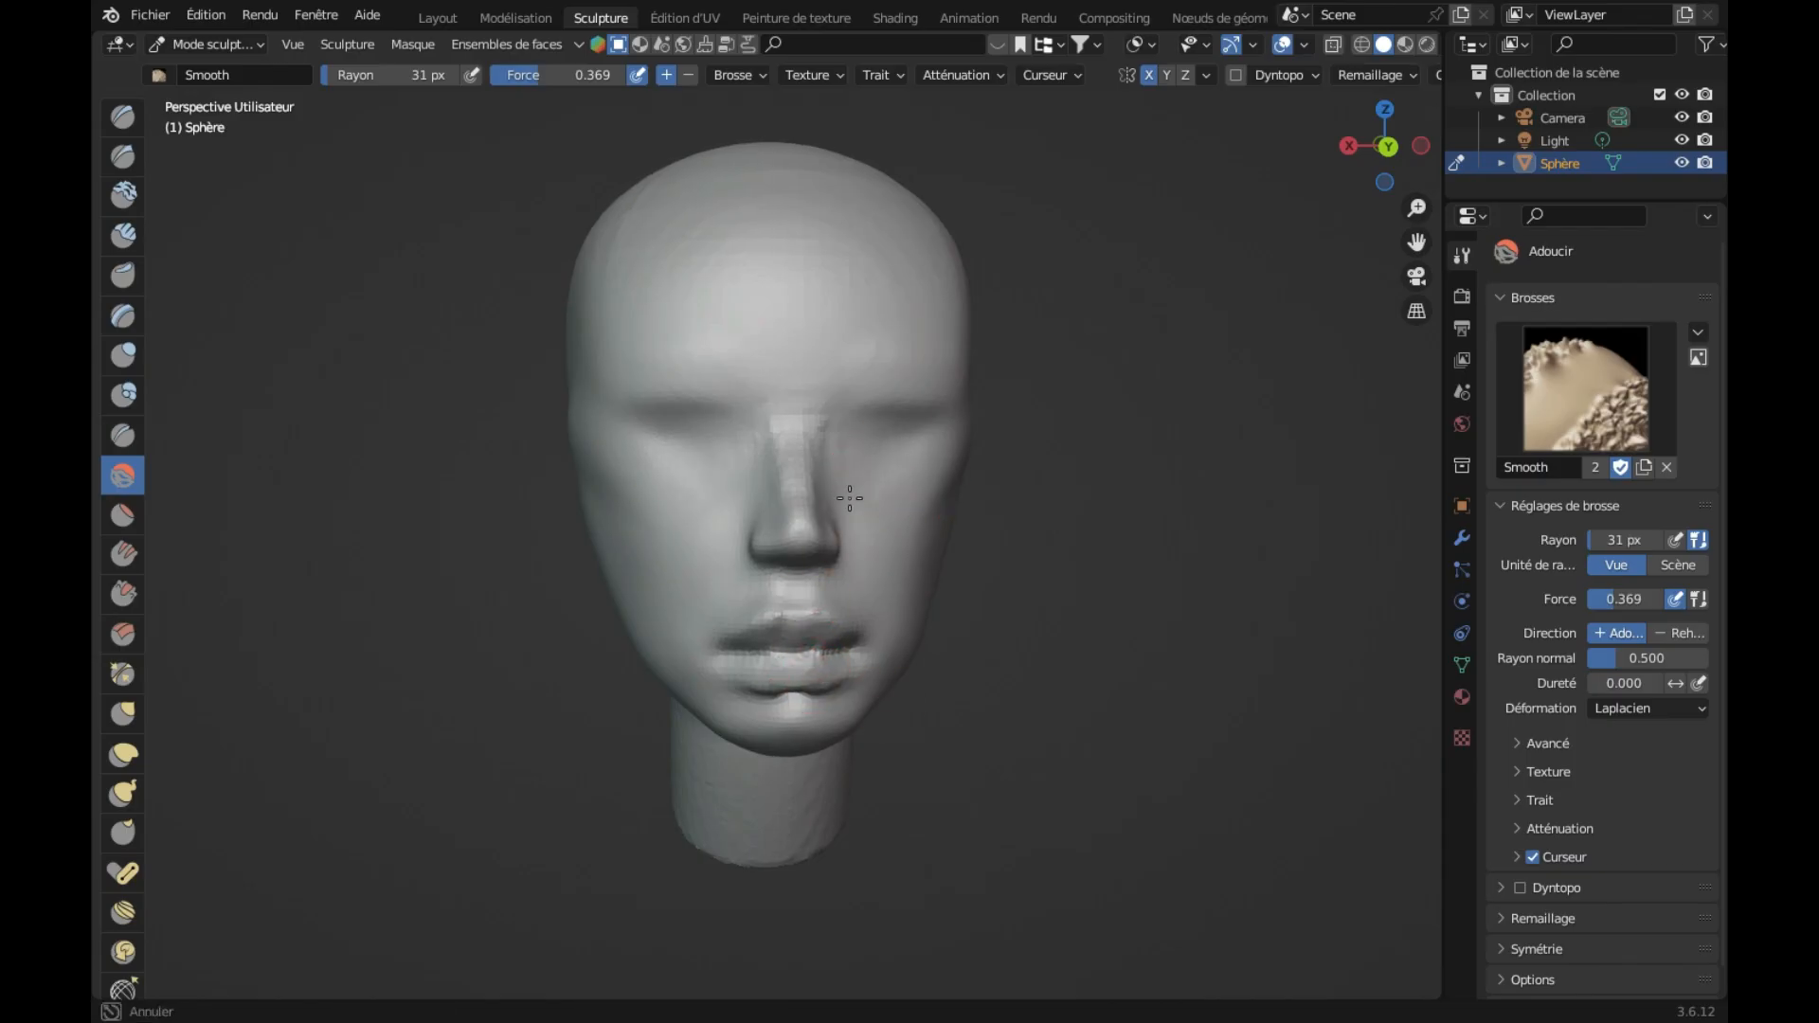
# Step: Adjust the forehead and temple outline with the Grab brush at a 103 px radius and 0.400 strength
pyautogui.moveTo(870, 457)
pyautogui.mouseDown(button='middle')
pyautogui.moveTo(852, 455)
pyautogui.moveTo(890, 463)
pyautogui.moveTo(865, 408)
pyautogui.moveTo(876, 463)
pyautogui.mouseUp(button='middle')
pyautogui.scroll(-2, 875, 464)
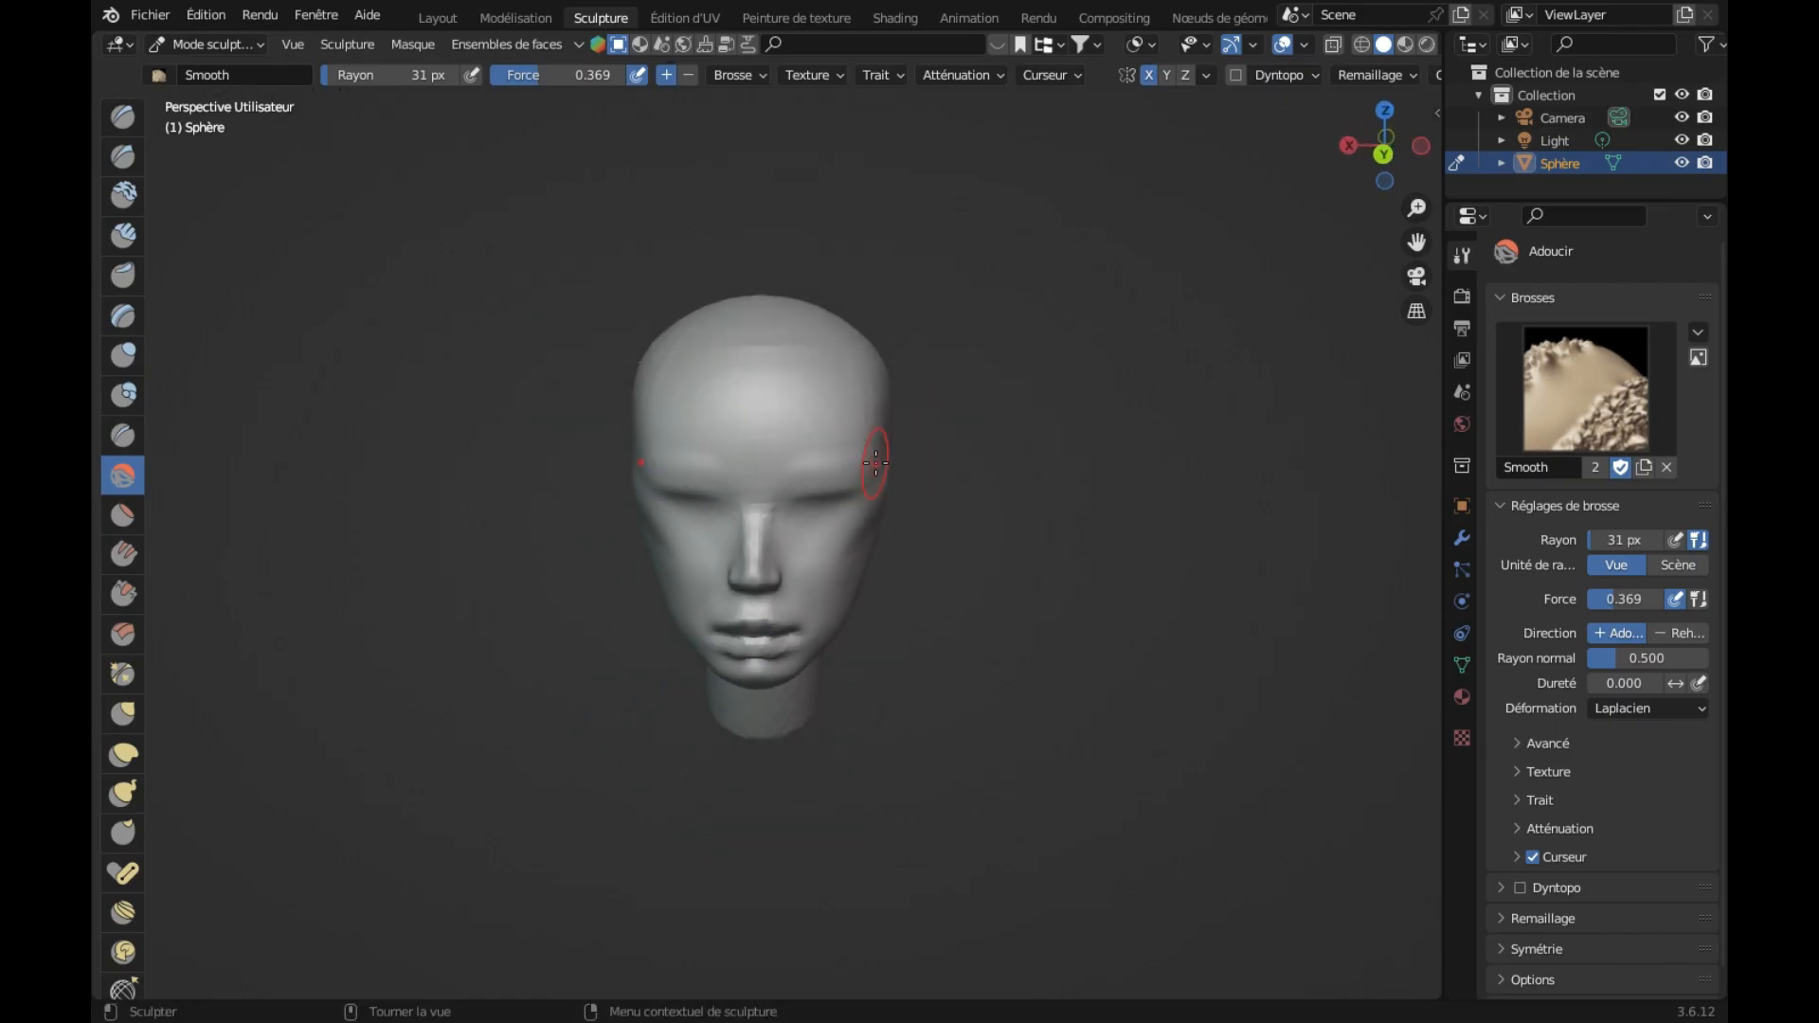
pyautogui.moveTo(640, 504); pyautogui.dragTo(730, 495, button='middle')
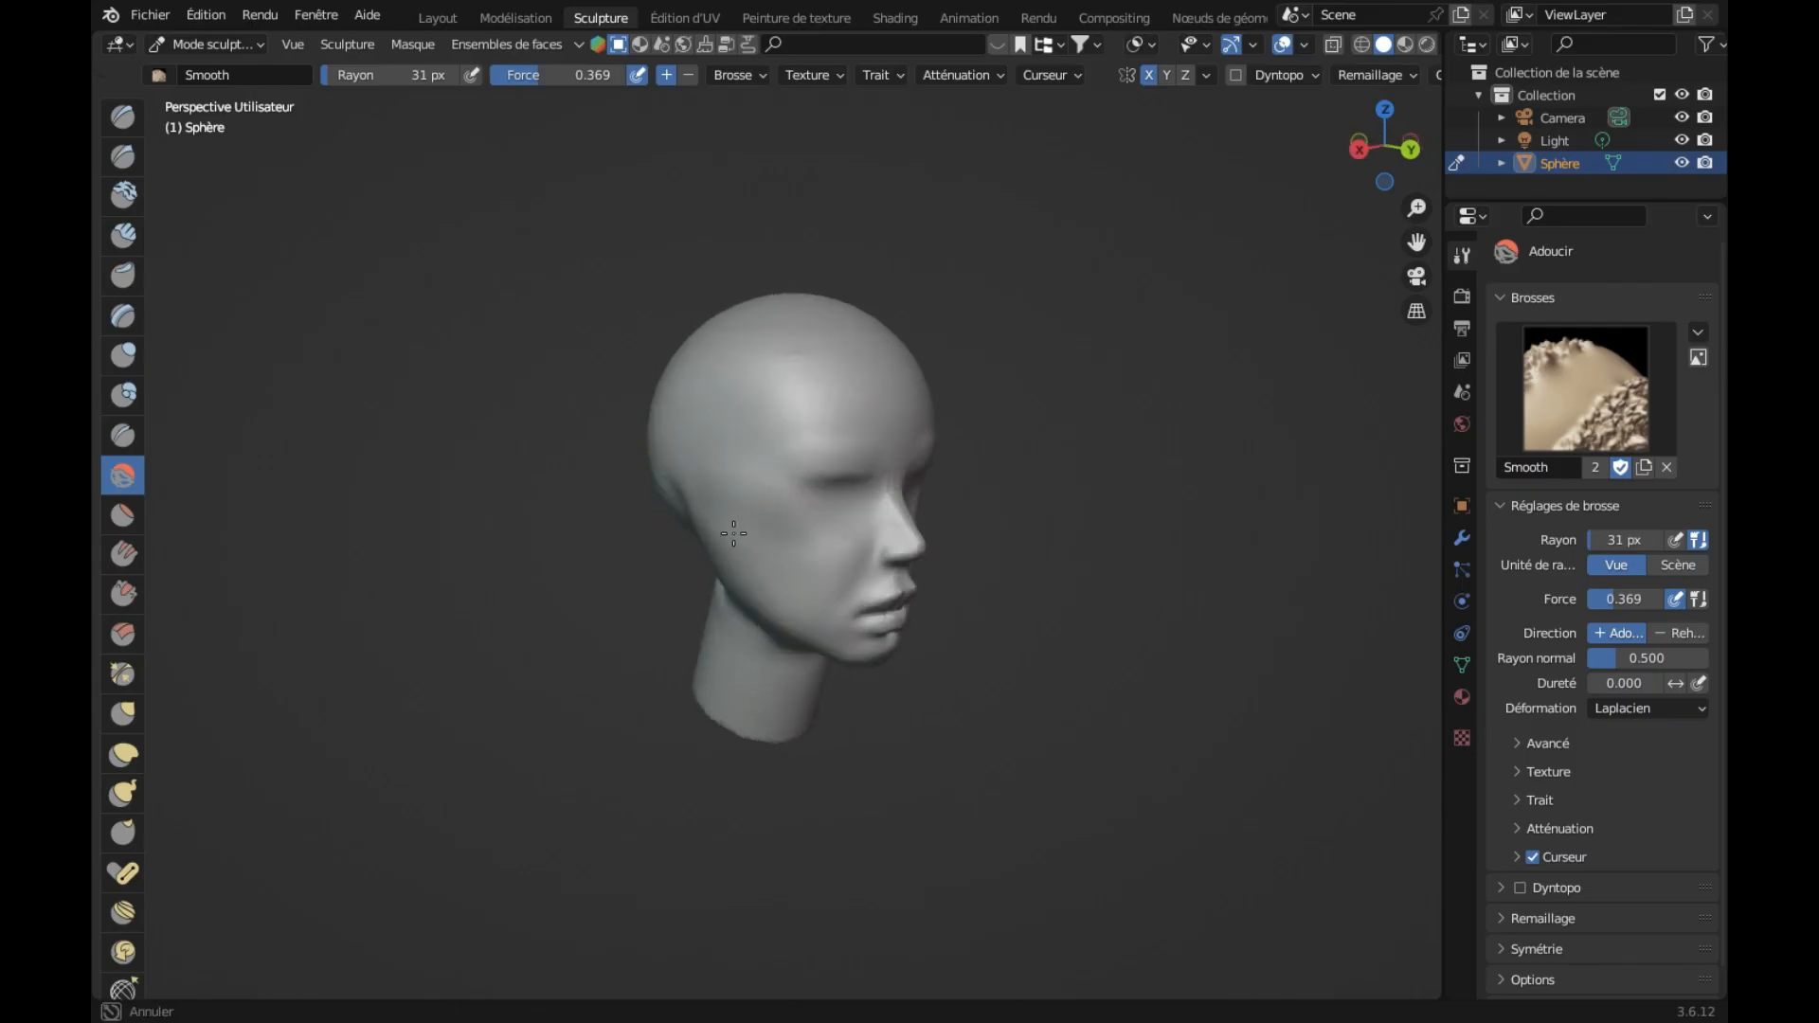
pyautogui.moveTo(745, 458); pyautogui.dragTo(745, 458, button='middle')
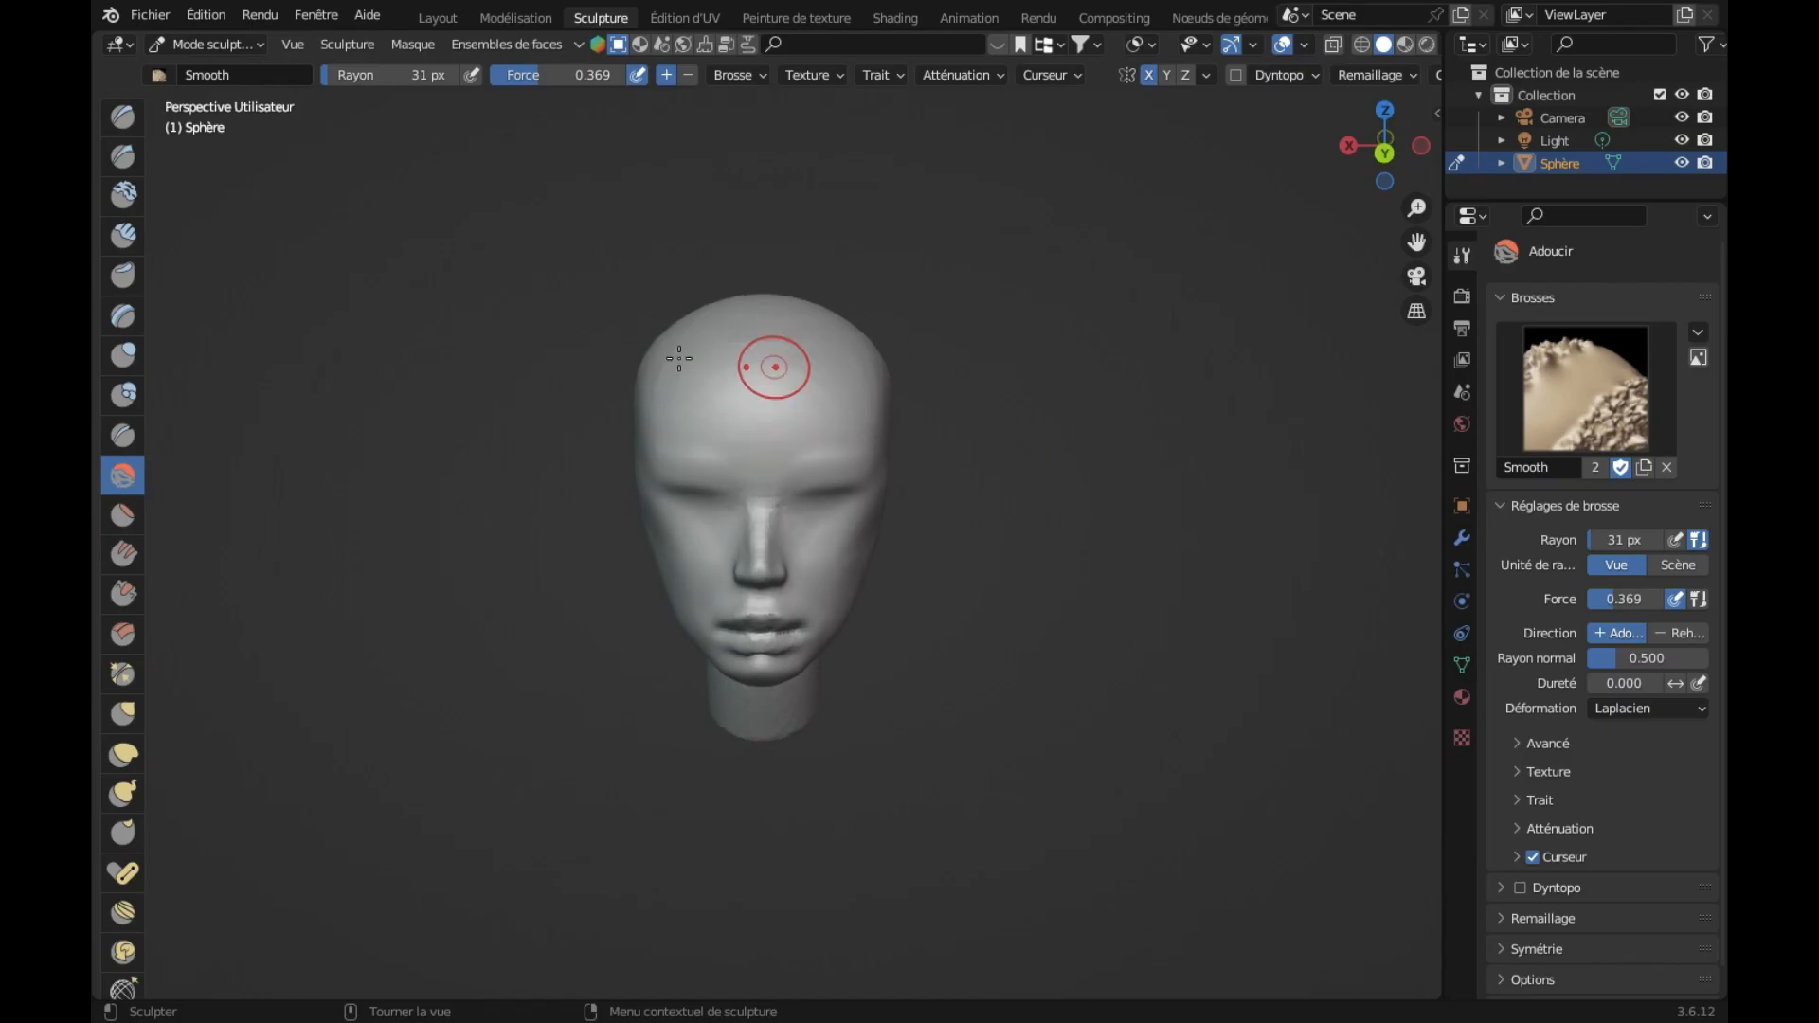
pyautogui.click(134, 720)
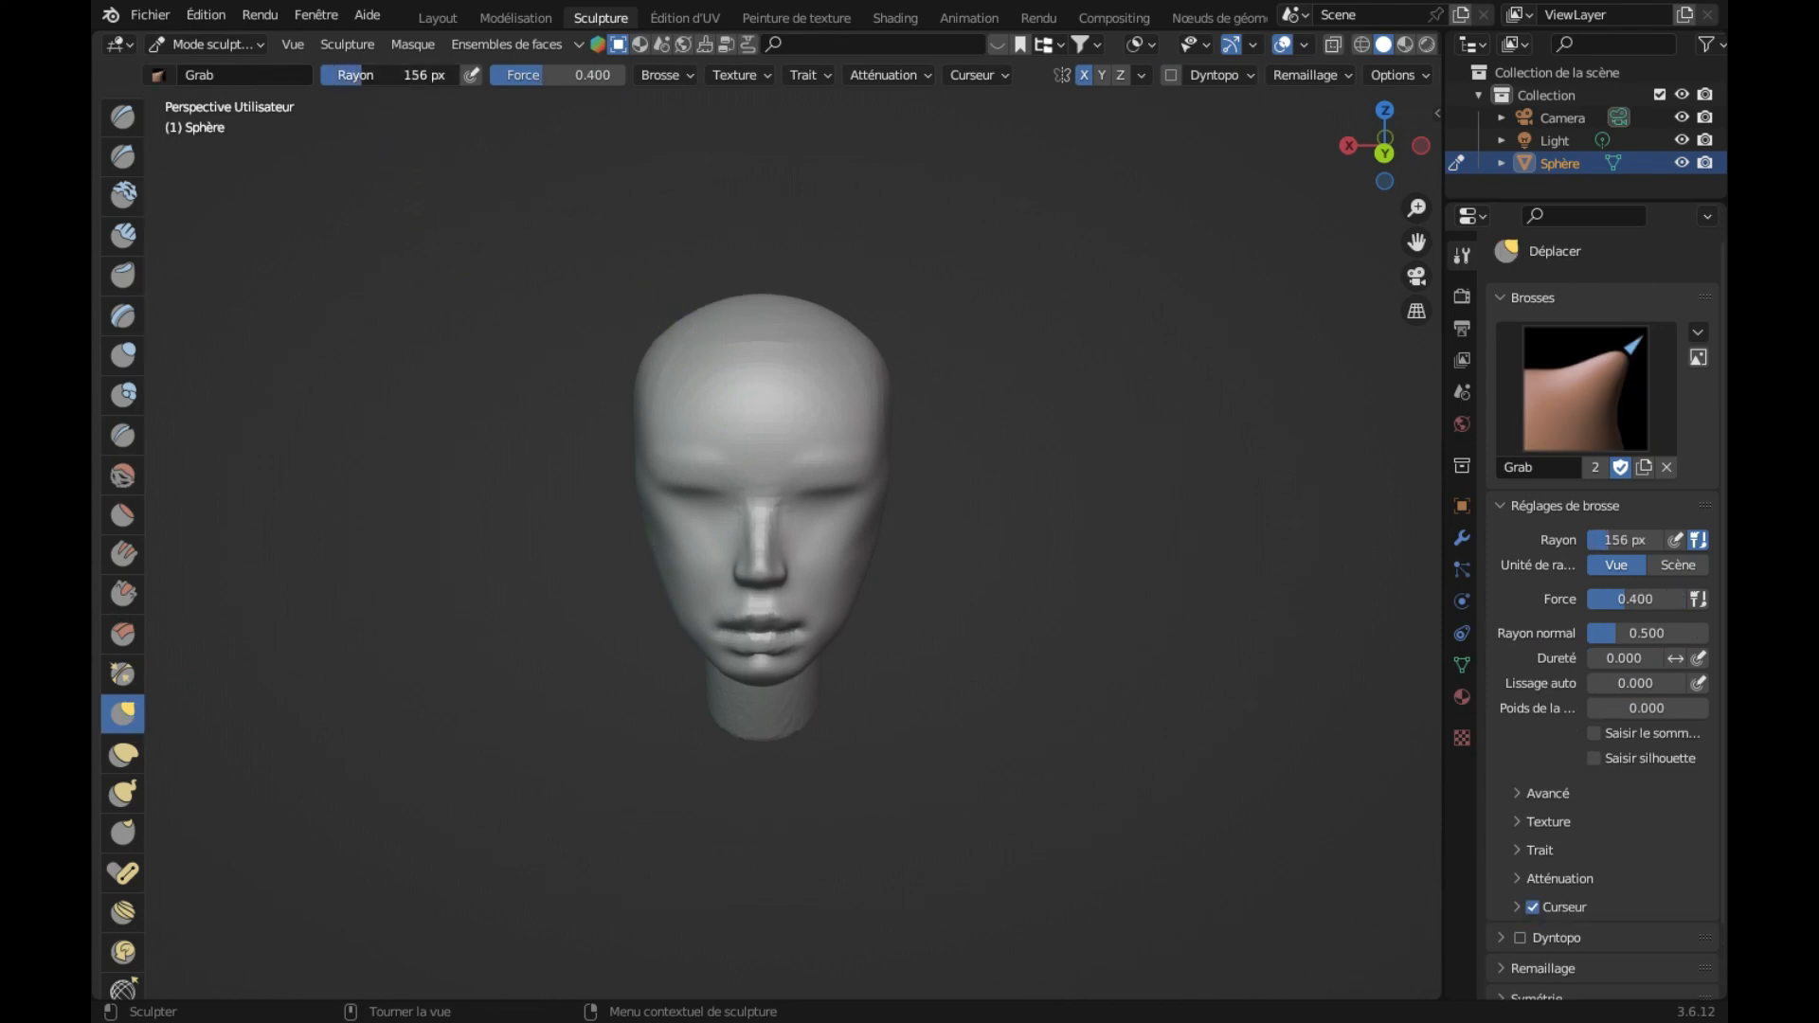
pyautogui.moveTo(784, 418)
pyautogui.mouseDown(button='middle')
pyautogui.moveTo(791, 444)
pyautogui.moveTo(871, 415)
pyautogui.mouseUp(button='middle')
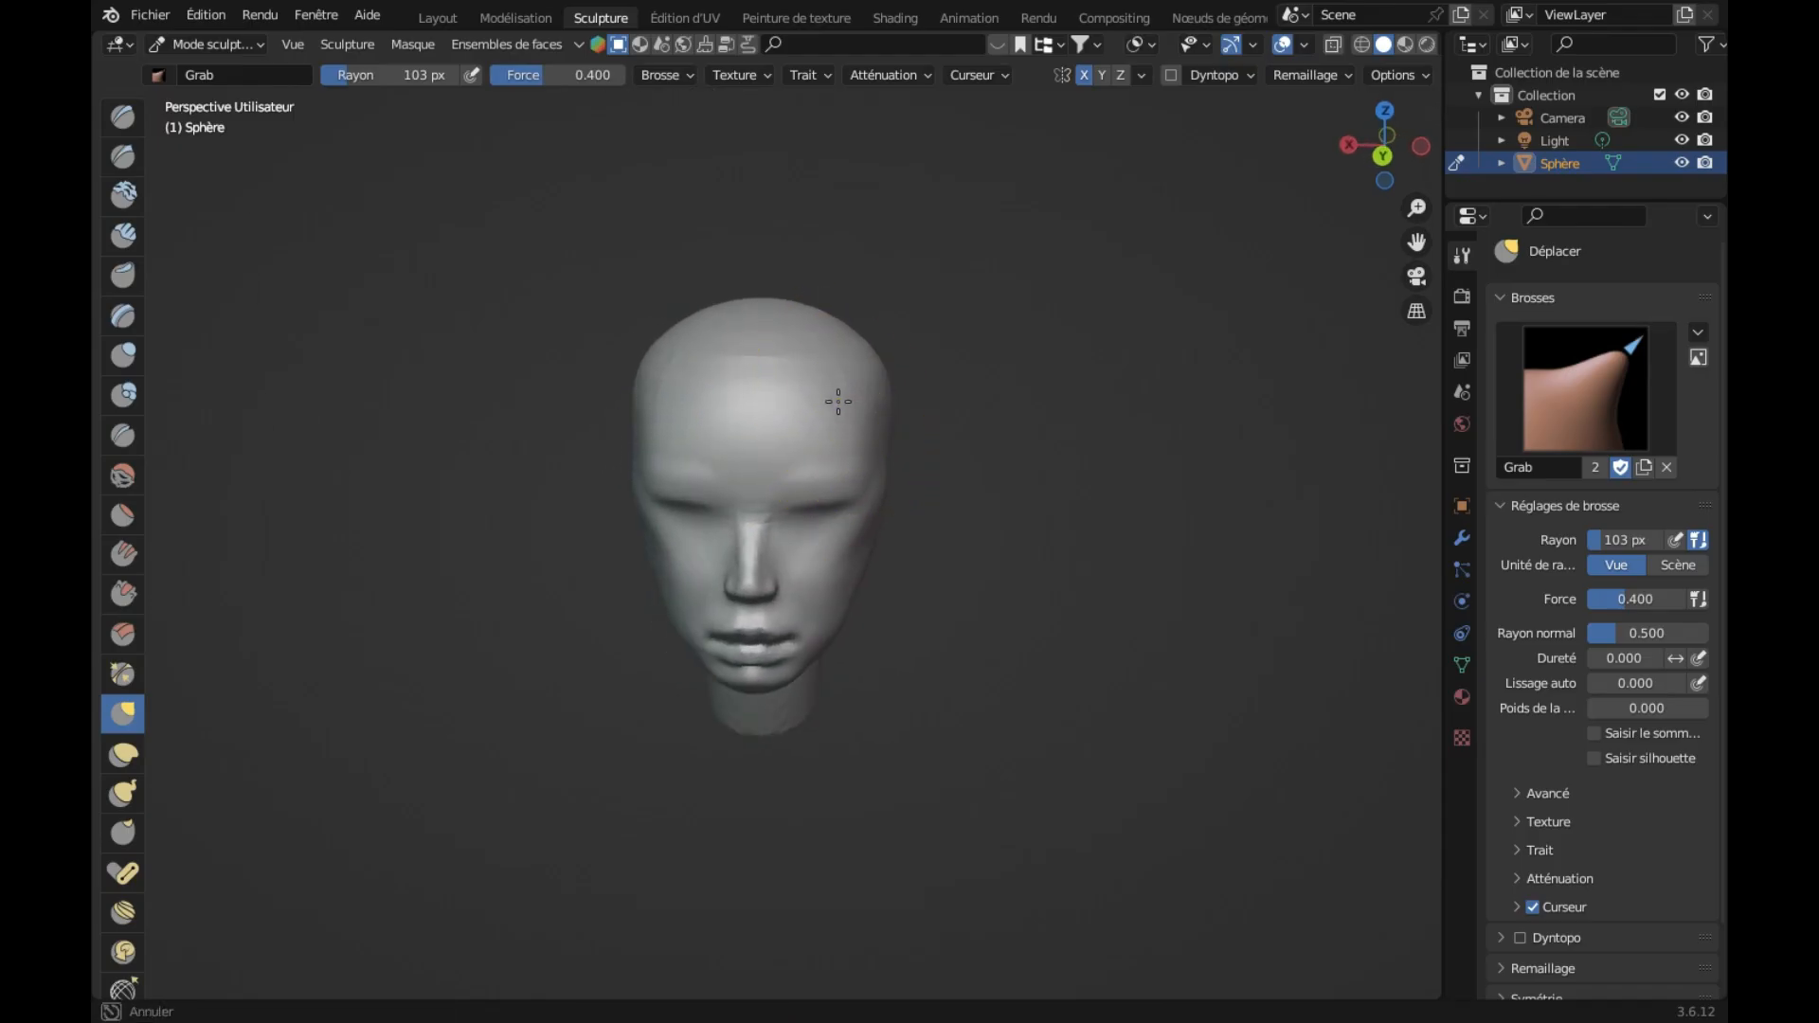
pyautogui.moveTo(833, 402)
pyautogui.mouseDown(button='middle')
pyautogui.moveTo(799, 394)
pyautogui.moveTo(838, 417)
pyautogui.mouseUp(button='middle')
pyautogui.moveTo(827, 415); pyautogui.dragTo(824, 415)
pyautogui.moveTo(881, 494)
pyautogui.mouseDown()
pyautogui.moveTo(819, 496)
pyautogui.moveTo(838, 435)
pyautogui.mouseUp()
# Step: Reshape the crown and back of the skull from several angles with the Grab brush at a 103 px radius
pyautogui.hscroll(5, 838, 435)
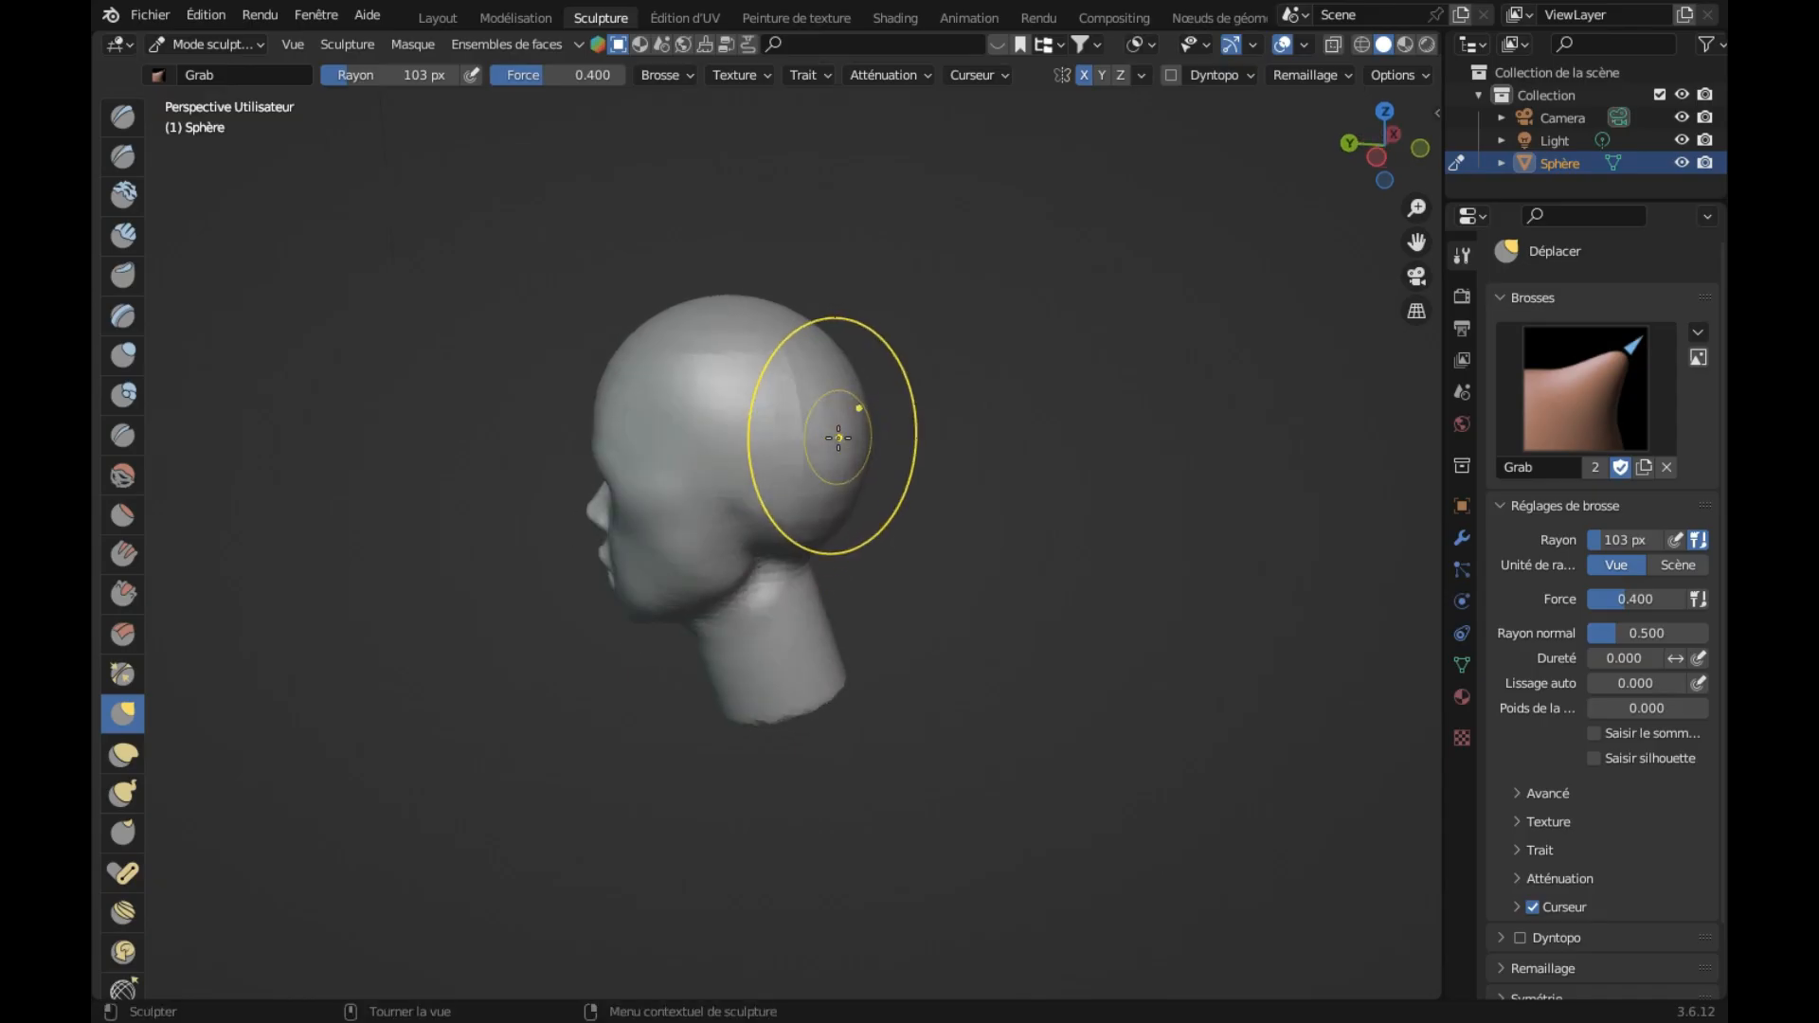
pyautogui.moveTo(727, 301)
pyautogui.mouseDown()
pyautogui.moveTo(626, 369)
pyautogui.moveTo(723, 317)
pyautogui.moveTo(837, 373)
pyautogui.moveTo(857, 409)
pyautogui.mouseUp()
pyautogui.hscroll(-5, 657, 345)
pyautogui.hscroll(-5, 657, 345)
pyautogui.scroll(2, 656, 342)
pyautogui.moveTo(822, 523)
pyautogui.mouseDown()
pyautogui.moveTo(835, 544)
pyautogui.moveTo(809, 539)
pyautogui.mouseUp()
pyautogui.moveTo(822, 546)
pyautogui.mouseDown(button='middle')
pyautogui.moveTo(938, 548)
pyautogui.moveTo(737, 554)
pyautogui.moveTo(842, 553)
pyautogui.mouseUp(button='middle')
pyautogui.moveTo(760, 526); pyautogui.dragTo(773, 526)
pyautogui.moveTo(704, 498)
pyautogui.mouseDown(button='middle')
pyautogui.moveTo(686, 487)
pyautogui.moveTo(743, 454)
pyautogui.mouseUp(button='middle')
pyautogui.moveTo(745, 445)
pyautogui.mouseDown()
pyautogui.moveTo(710, 366)
pyautogui.moveTo(674, 390)
pyautogui.mouseUp()
pyautogui.moveTo(679, 395); pyautogui.dragTo(675, 393, button='middle')
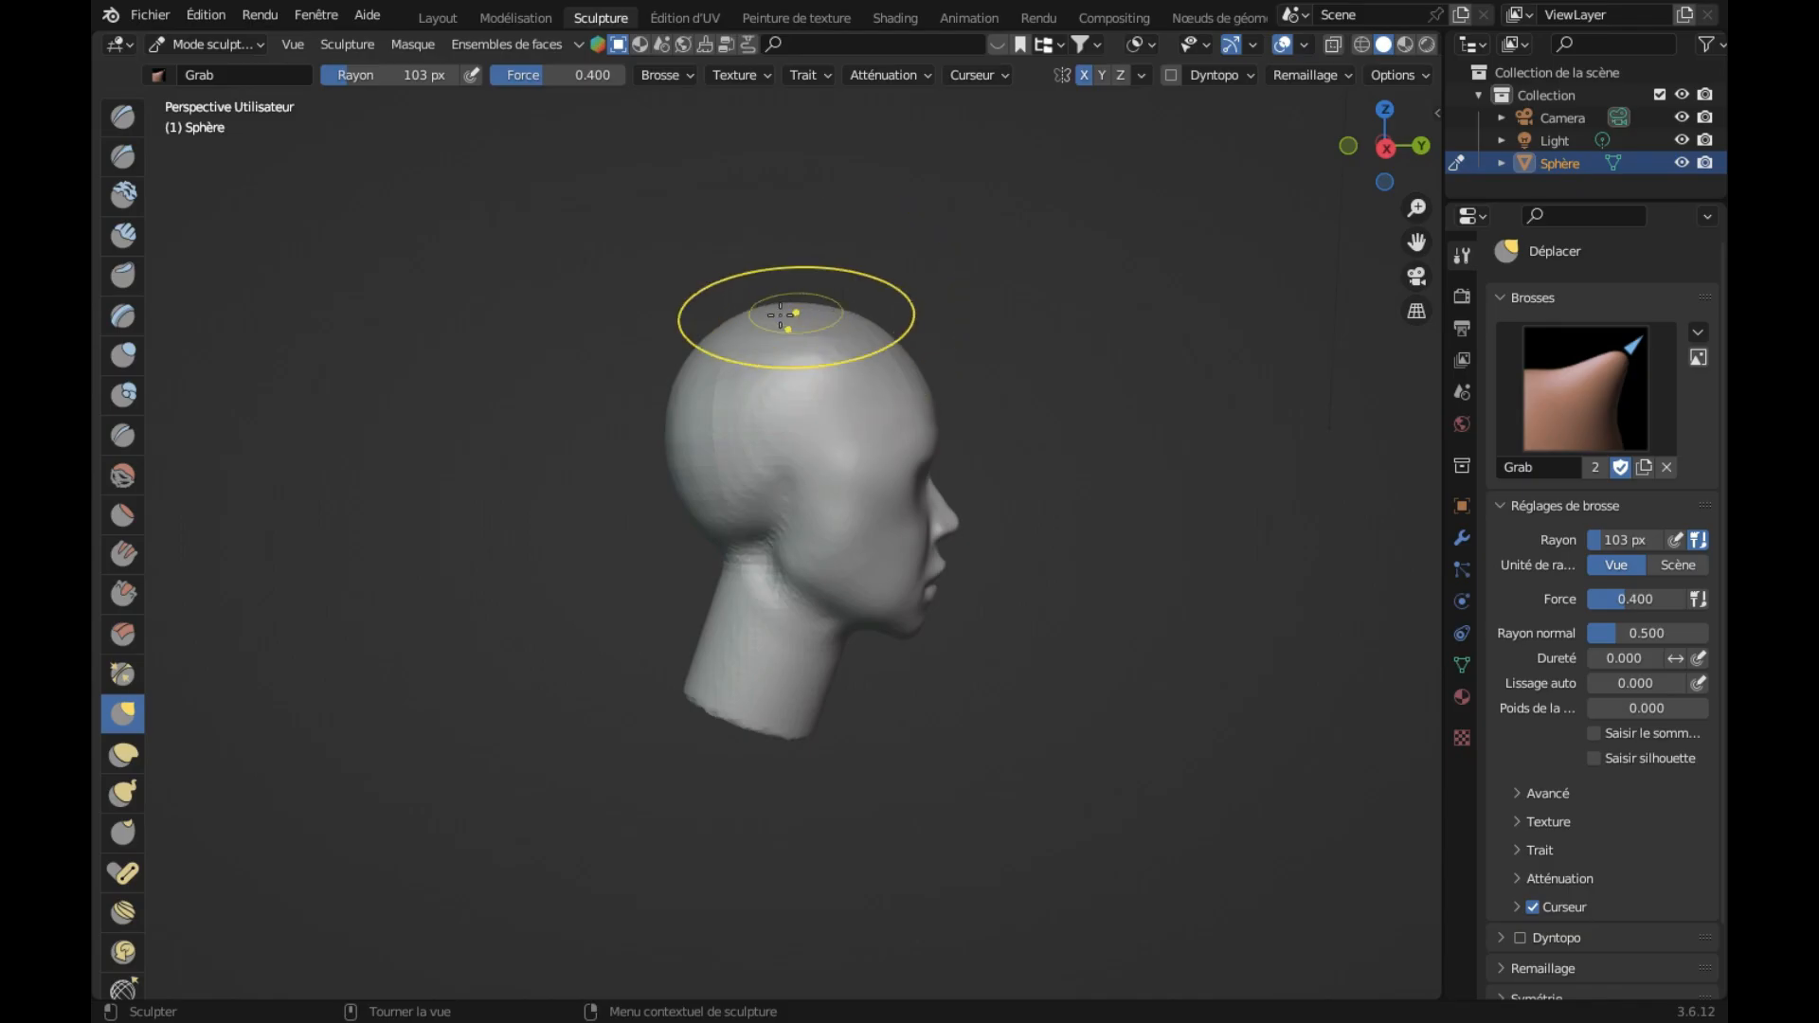
# Step: Smooth the bumps behind the jaw and along the nape and neck with the Smooth brush at a 103 px radius
pyautogui.moveTo(855, 453); pyautogui.dragTo(855, 455, button='middle')
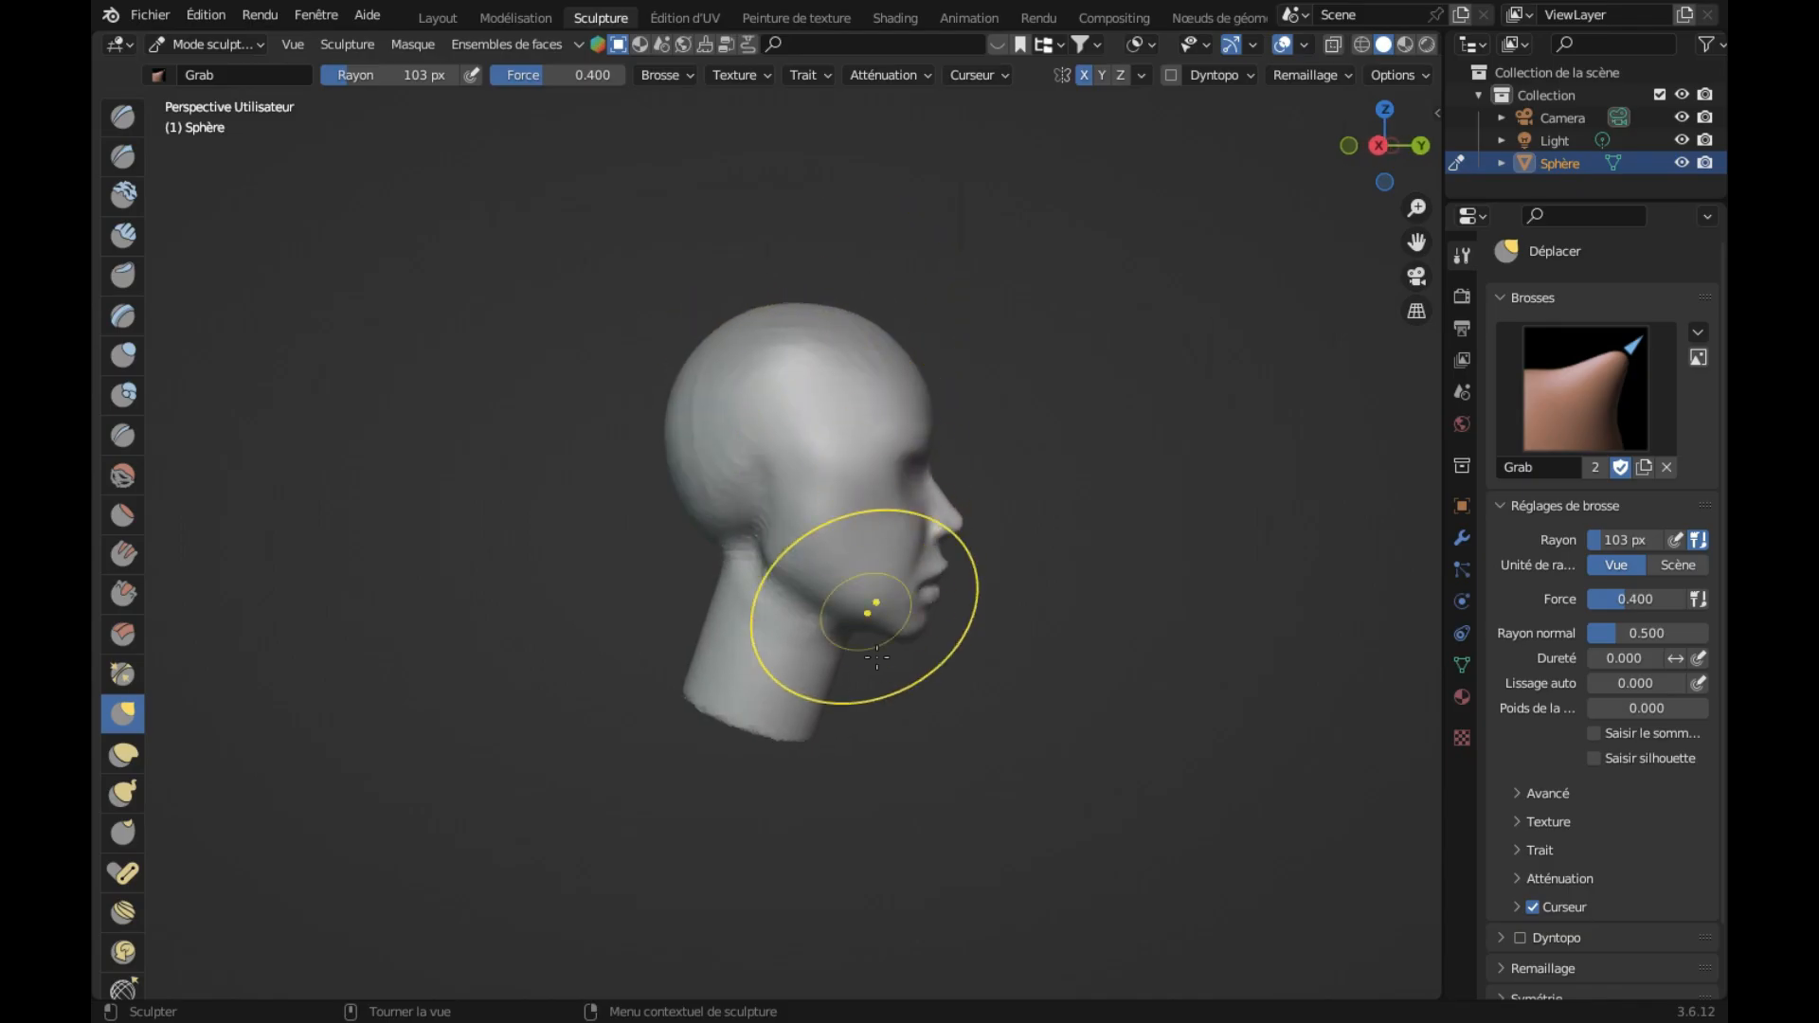
pyautogui.scroll(1, 989, 675)
pyautogui.scroll(2, 990, 675)
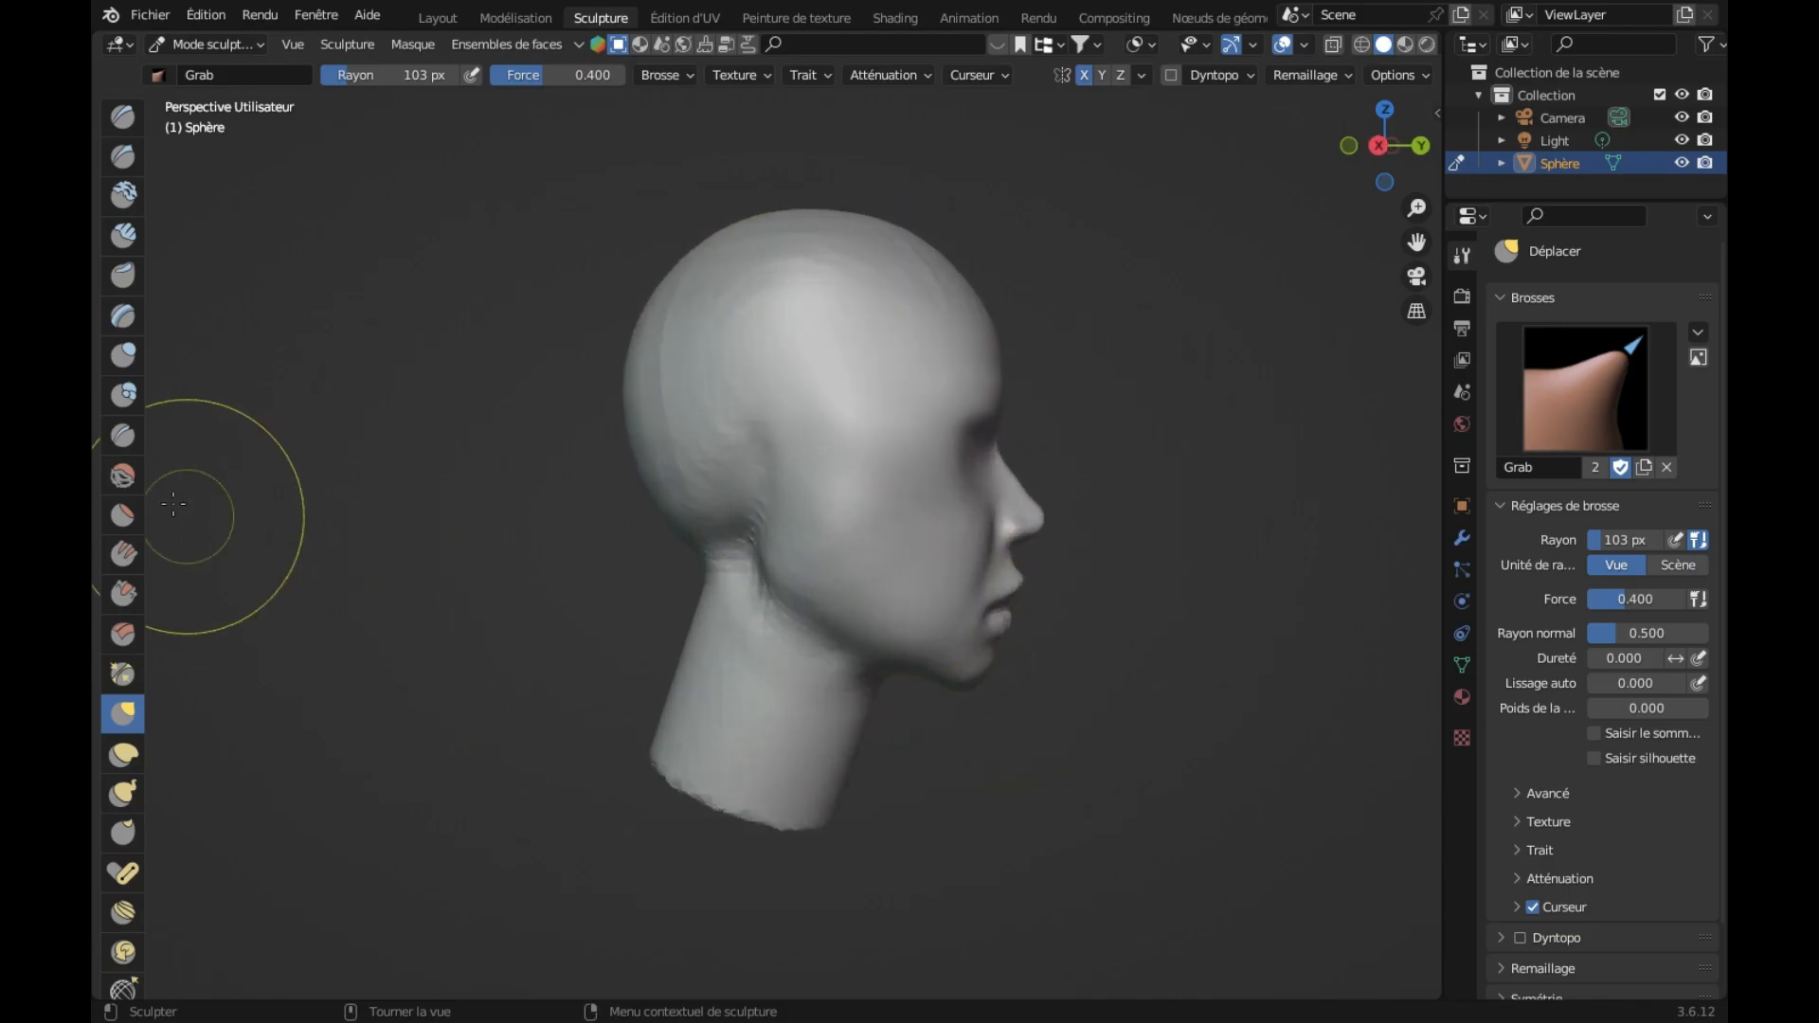
pyautogui.click(123, 474)
pyautogui.moveTo(724, 503)
pyautogui.mouseDown()
pyautogui.moveTo(761, 535)
pyautogui.moveTo(767, 689)
pyautogui.mouseUp()
pyautogui.moveTo(767, 690); pyautogui.dragTo(762, 689, button='middle')
pyautogui.moveTo(775, 627); pyautogui.dragTo(772, 509)
# Step: Round off the sides of the skull as seen from above with the Grab brush at a 103 px radius and 0.400 strength
pyautogui.moveTo(786, 609)
pyautogui.mouseDown(button='middle')
pyautogui.moveTo(718, 569)
pyautogui.moveTo(755, 536)
pyautogui.mouseUp(button='middle')
pyautogui.moveTo(679, 660)
pyautogui.mouseDown(button='middle')
pyautogui.moveTo(710, 615)
pyautogui.moveTo(690, 588)
pyautogui.moveTo(763, 499)
pyautogui.mouseUp(button='middle')
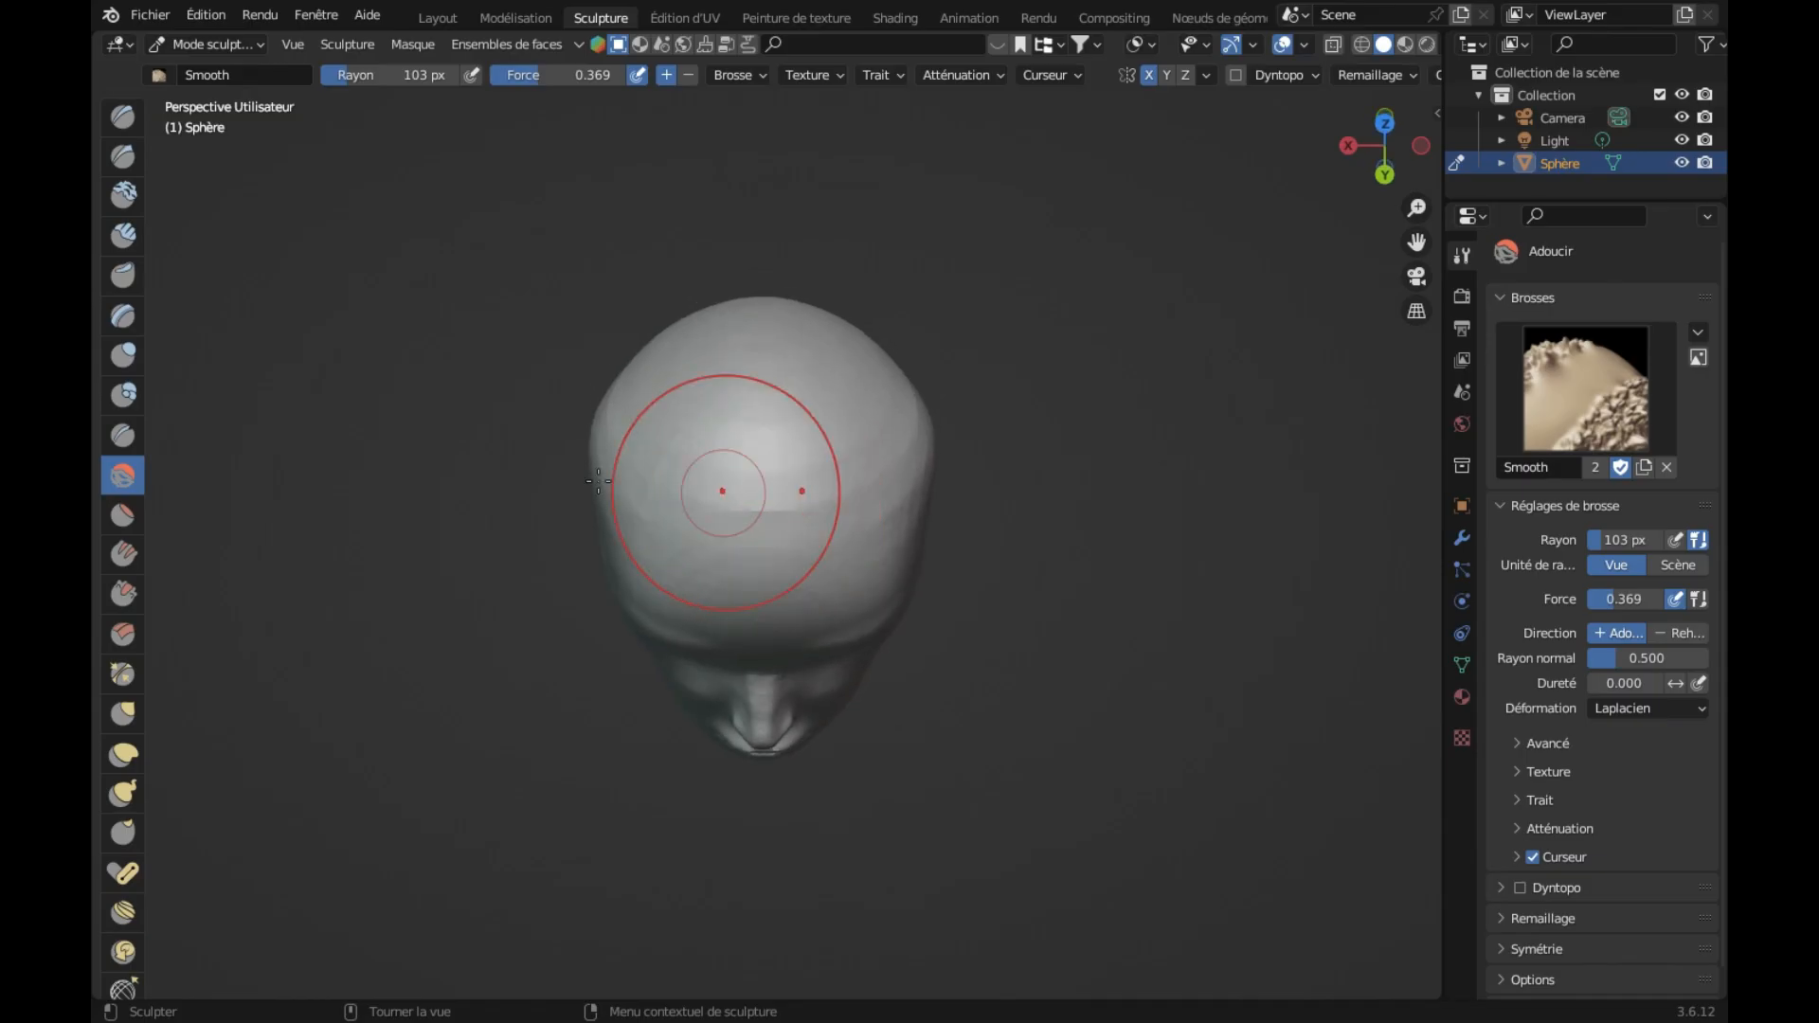
pyautogui.click(124, 713)
pyautogui.moveTo(454, 601); pyautogui.dragTo(715, 532, button='middle')
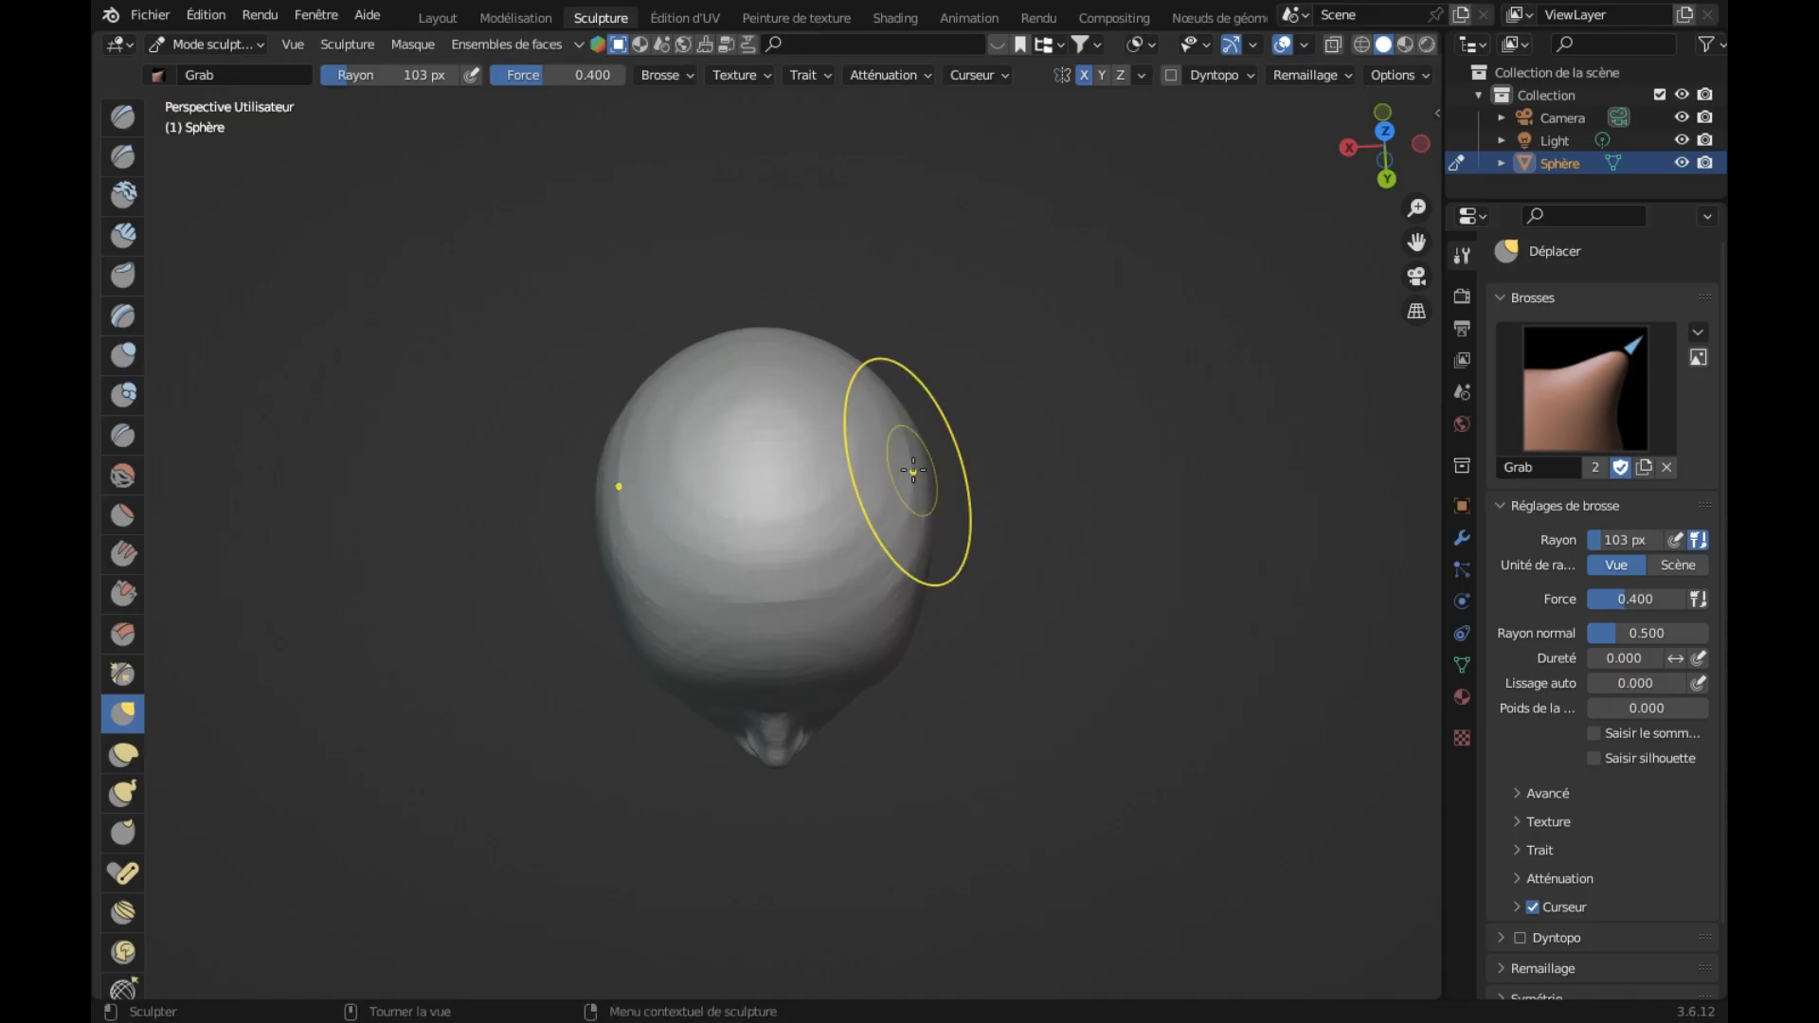
pyautogui.scroll(-3, 914, 470)
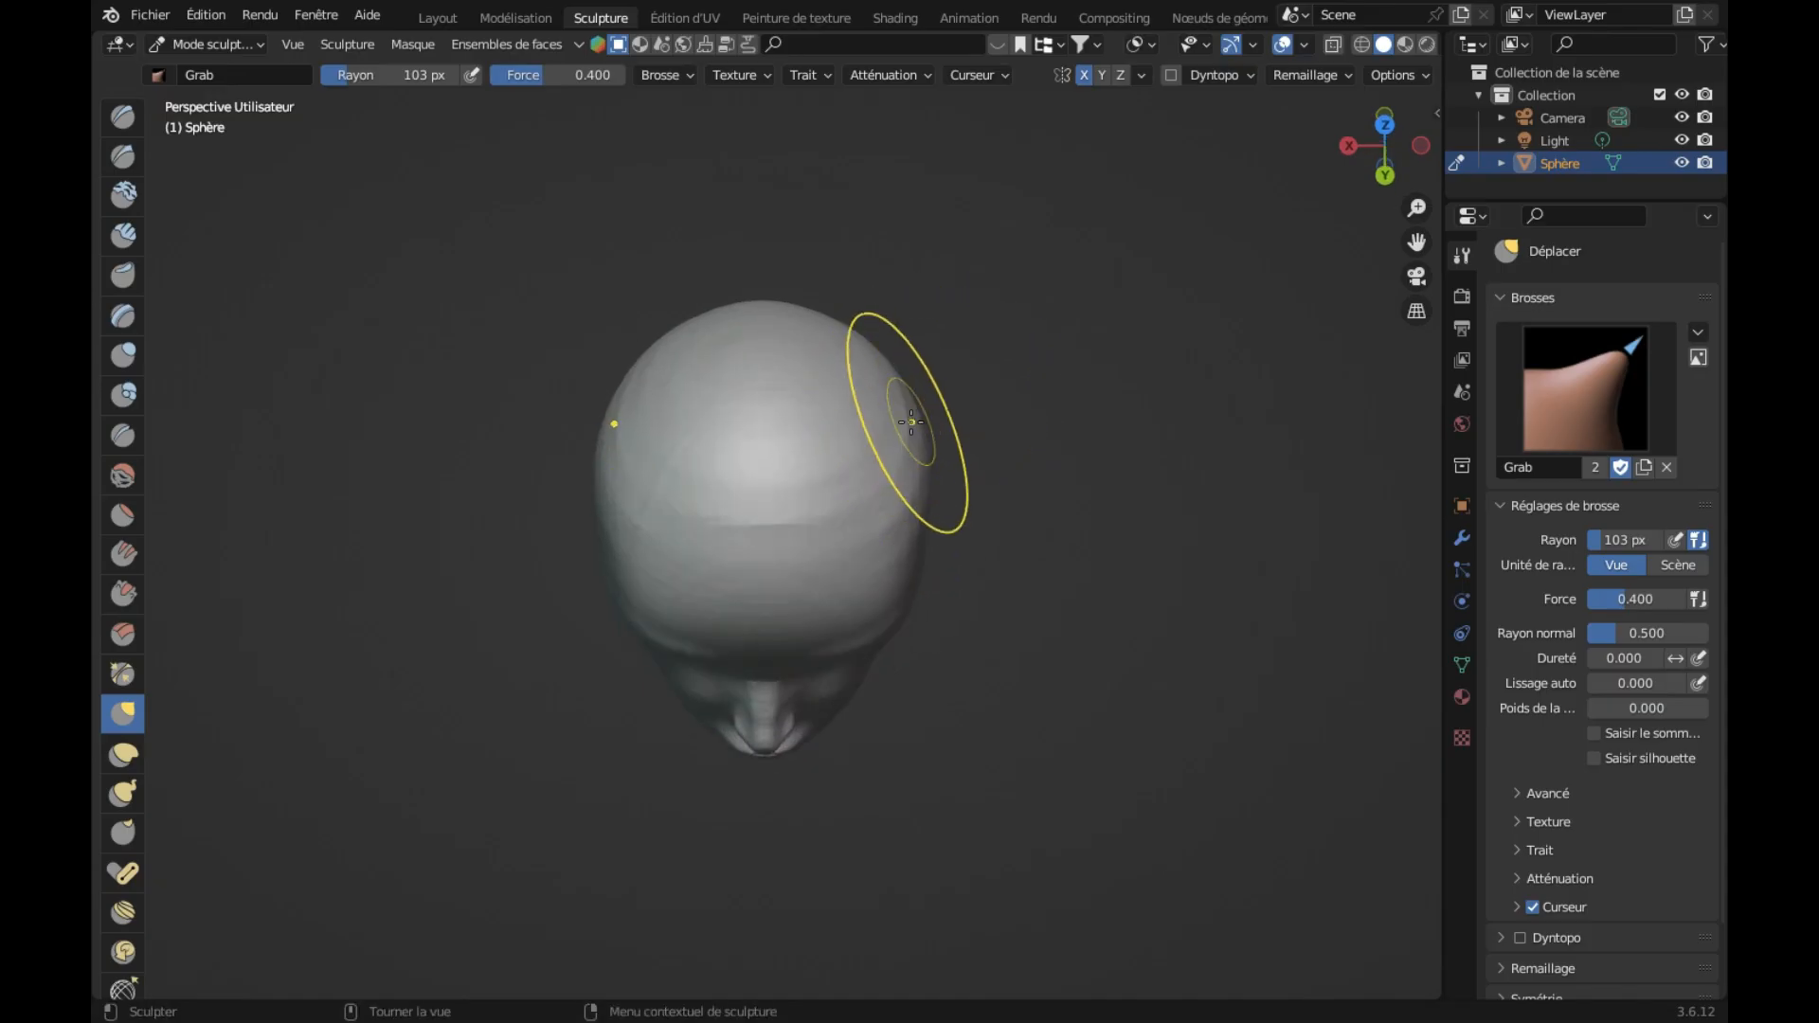
# Step: Even out the top of the skull with the Smooth brush at a 103 px radius and 0.369 strength
pyautogui.click(122, 475)
pyautogui.moveTo(767, 488)
pyautogui.mouseDown()
pyautogui.moveTo(650, 467)
pyautogui.moveTo(632, 431)
pyautogui.moveTo(686, 424)
pyautogui.mouseUp()
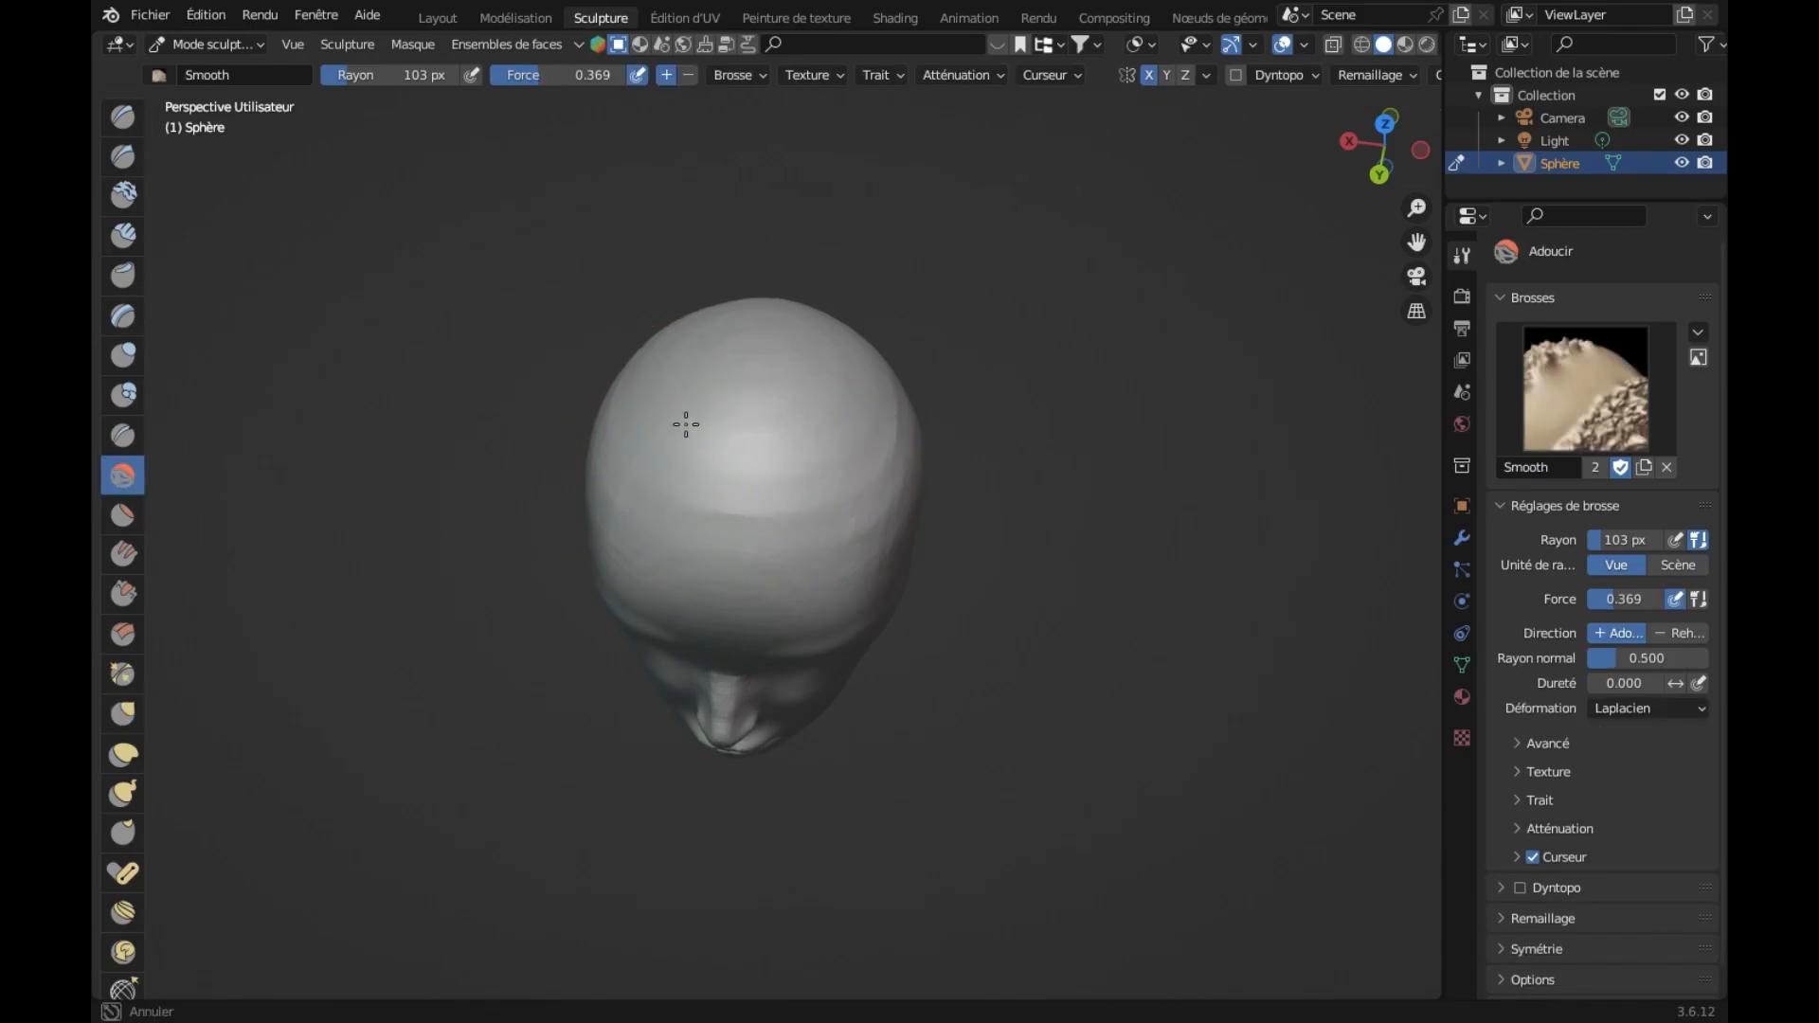
pyautogui.moveTo(657, 433)
pyautogui.mouseDown(button='middle')
pyautogui.moveTo(751, 597)
pyautogui.moveTo(666, 449)
pyautogui.mouseUp(button='middle')
# Step: Soften the forehead, temples and cheekbones in front view with the Smooth brush, reducing its radius to 67 px and 47 px
pyautogui.moveTo(756, 531); pyautogui.dragTo(841, 411, button='middle')
pyautogui.moveTo(828, 430); pyautogui.dragTo(833, 407)
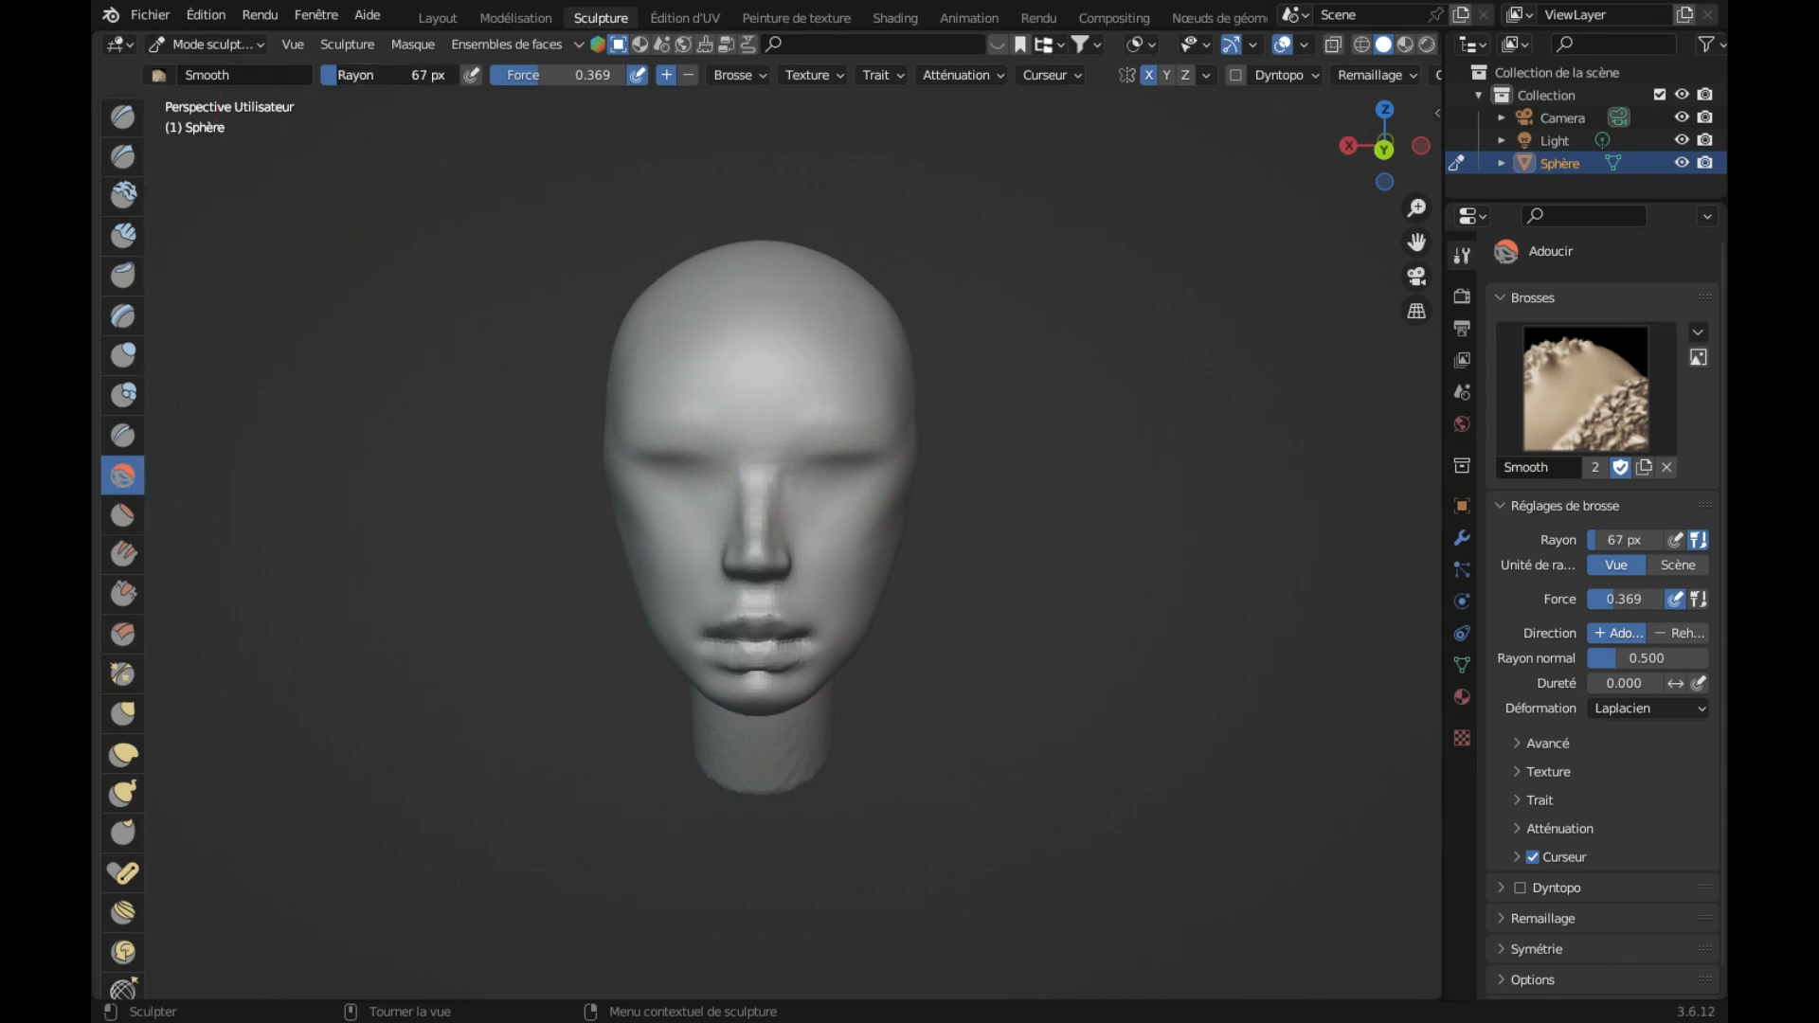
pyautogui.moveTo(833, 406); pyautogui.dragTo(879, 490)
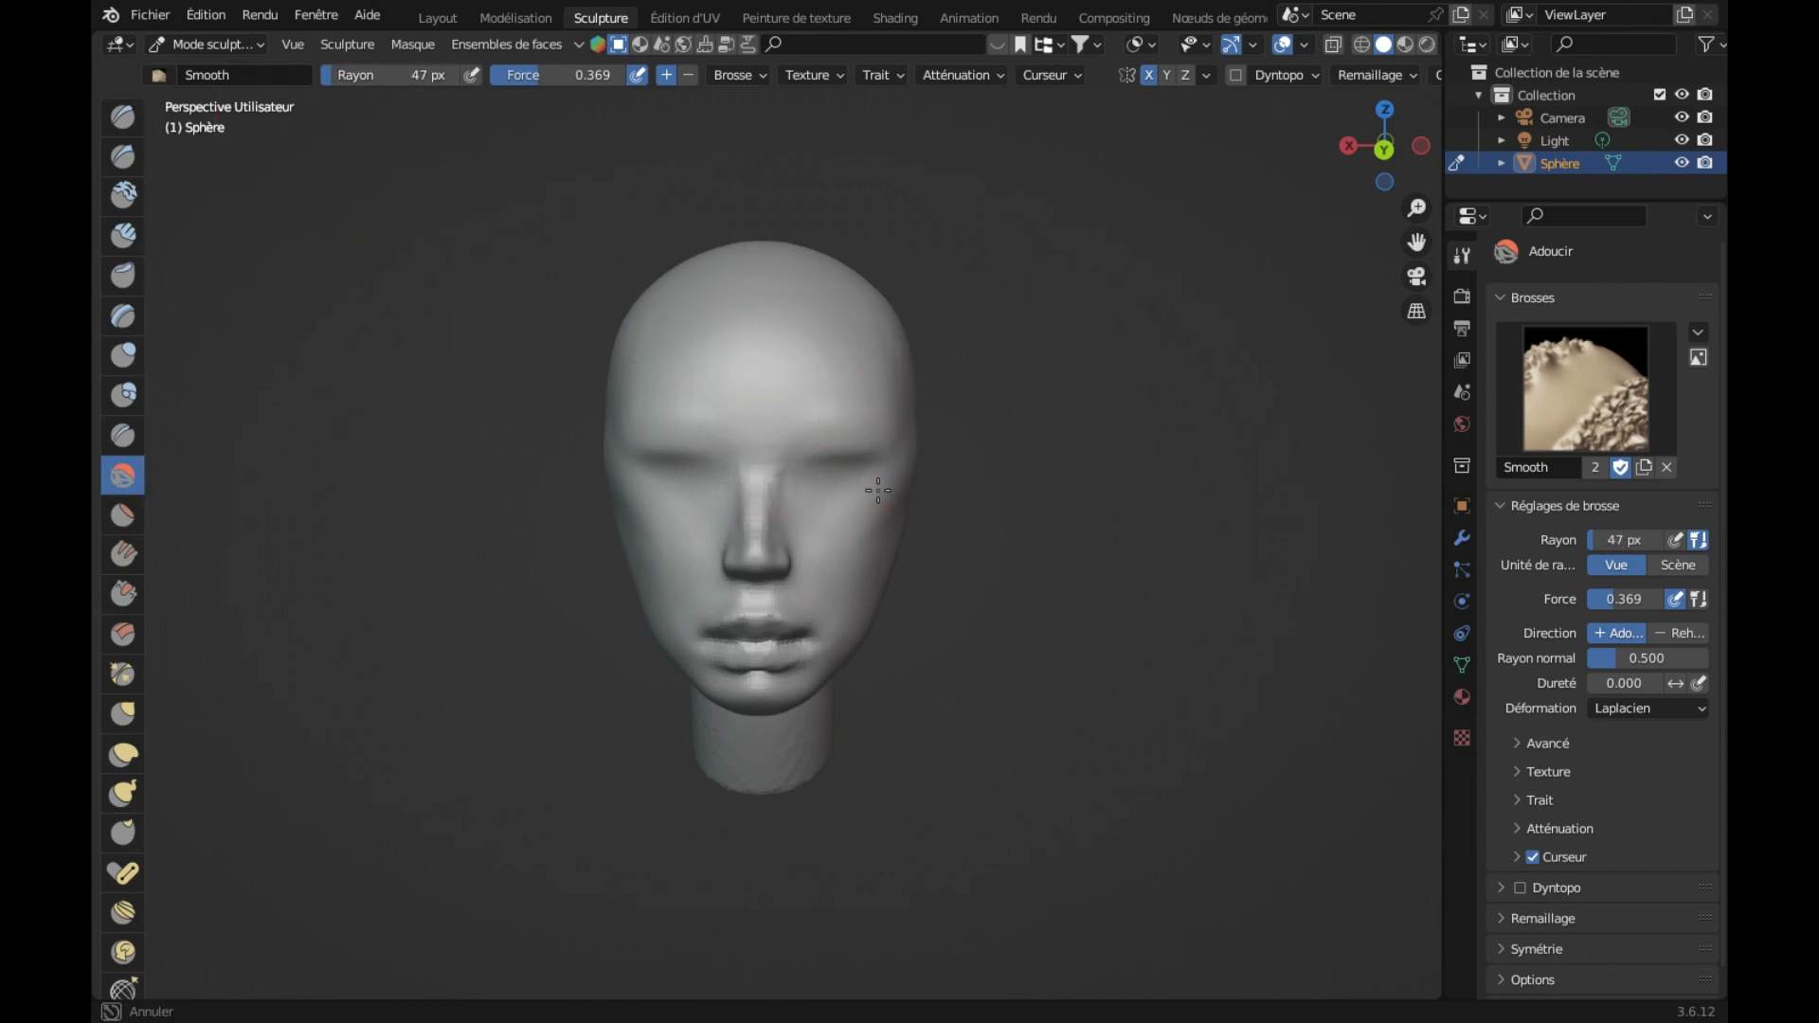
pyautogui.moveTo(908, 461); pyautogui.dragTo(908, 461, button='middle')
pyautogui.moveTo(751, 504); pyautogui.dragTo(825, 530, button='middle')
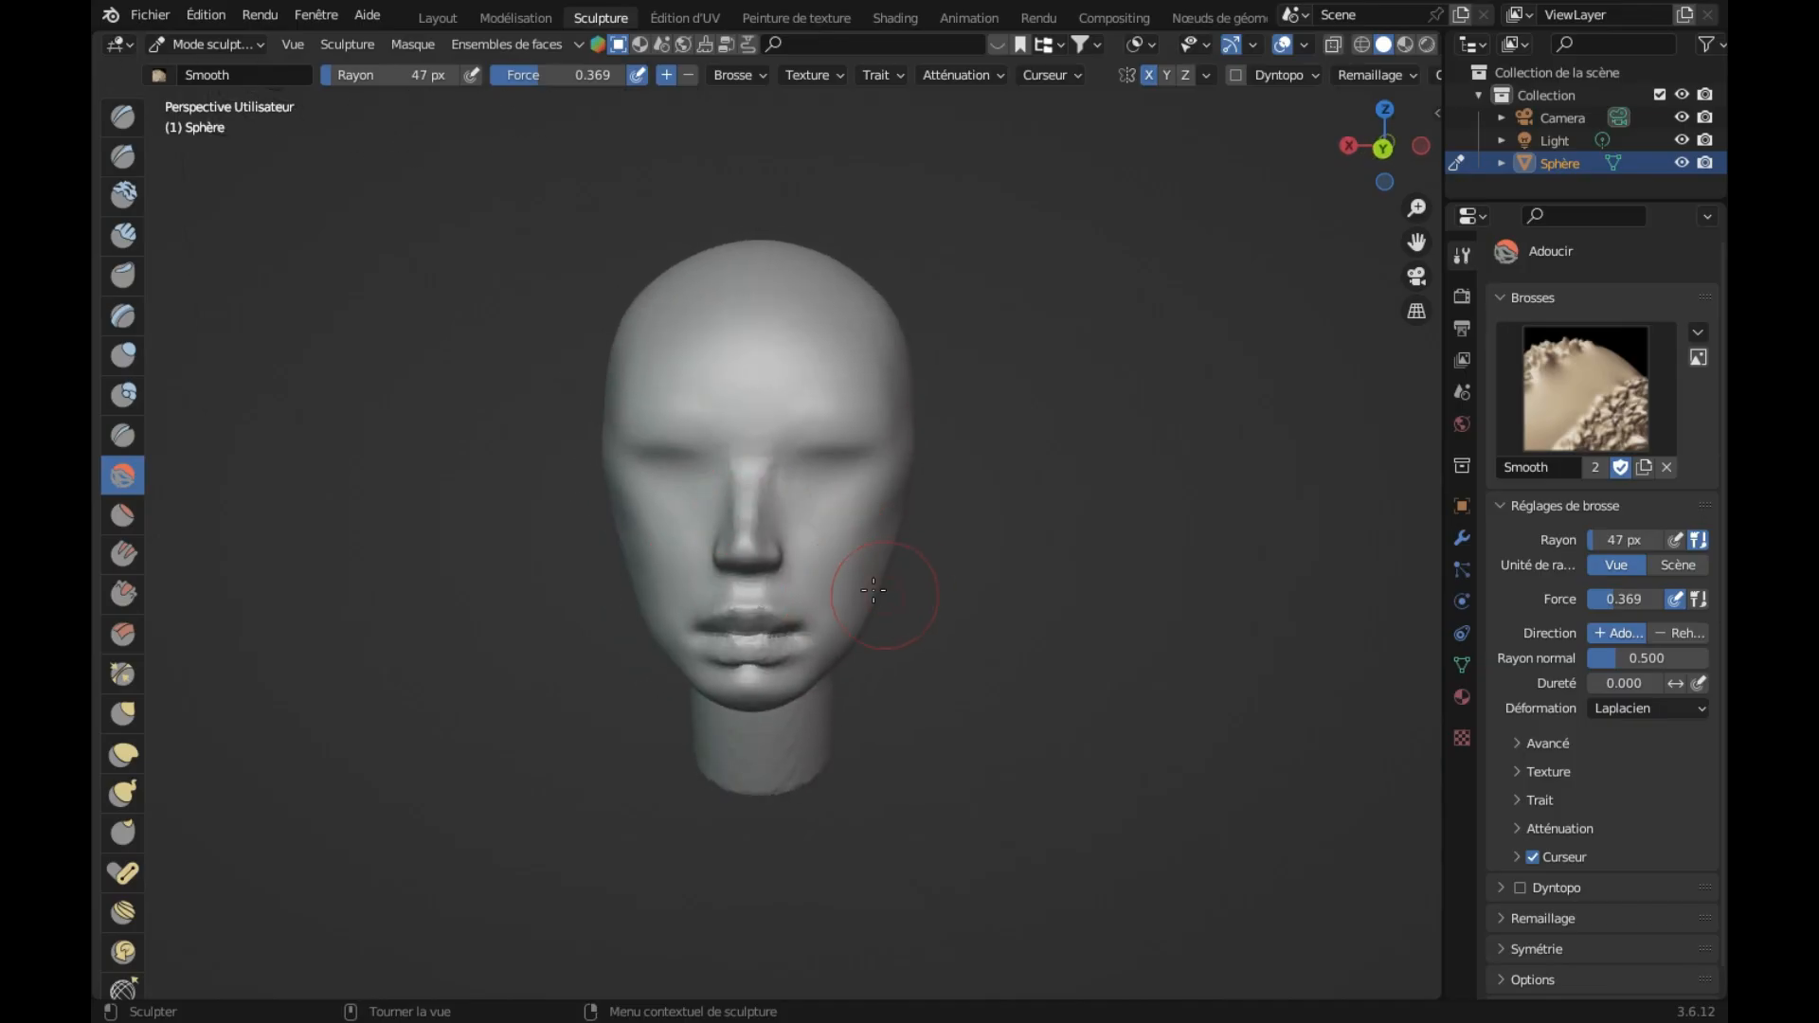
# Step: Pull the rear corner of the jaw slightly backward in side view with the Grab brush at a 75 px radius and 0.400 strength
pyautogui.moveTo(868, 588); pyautogui.dragTo(882, 576, button='middle')
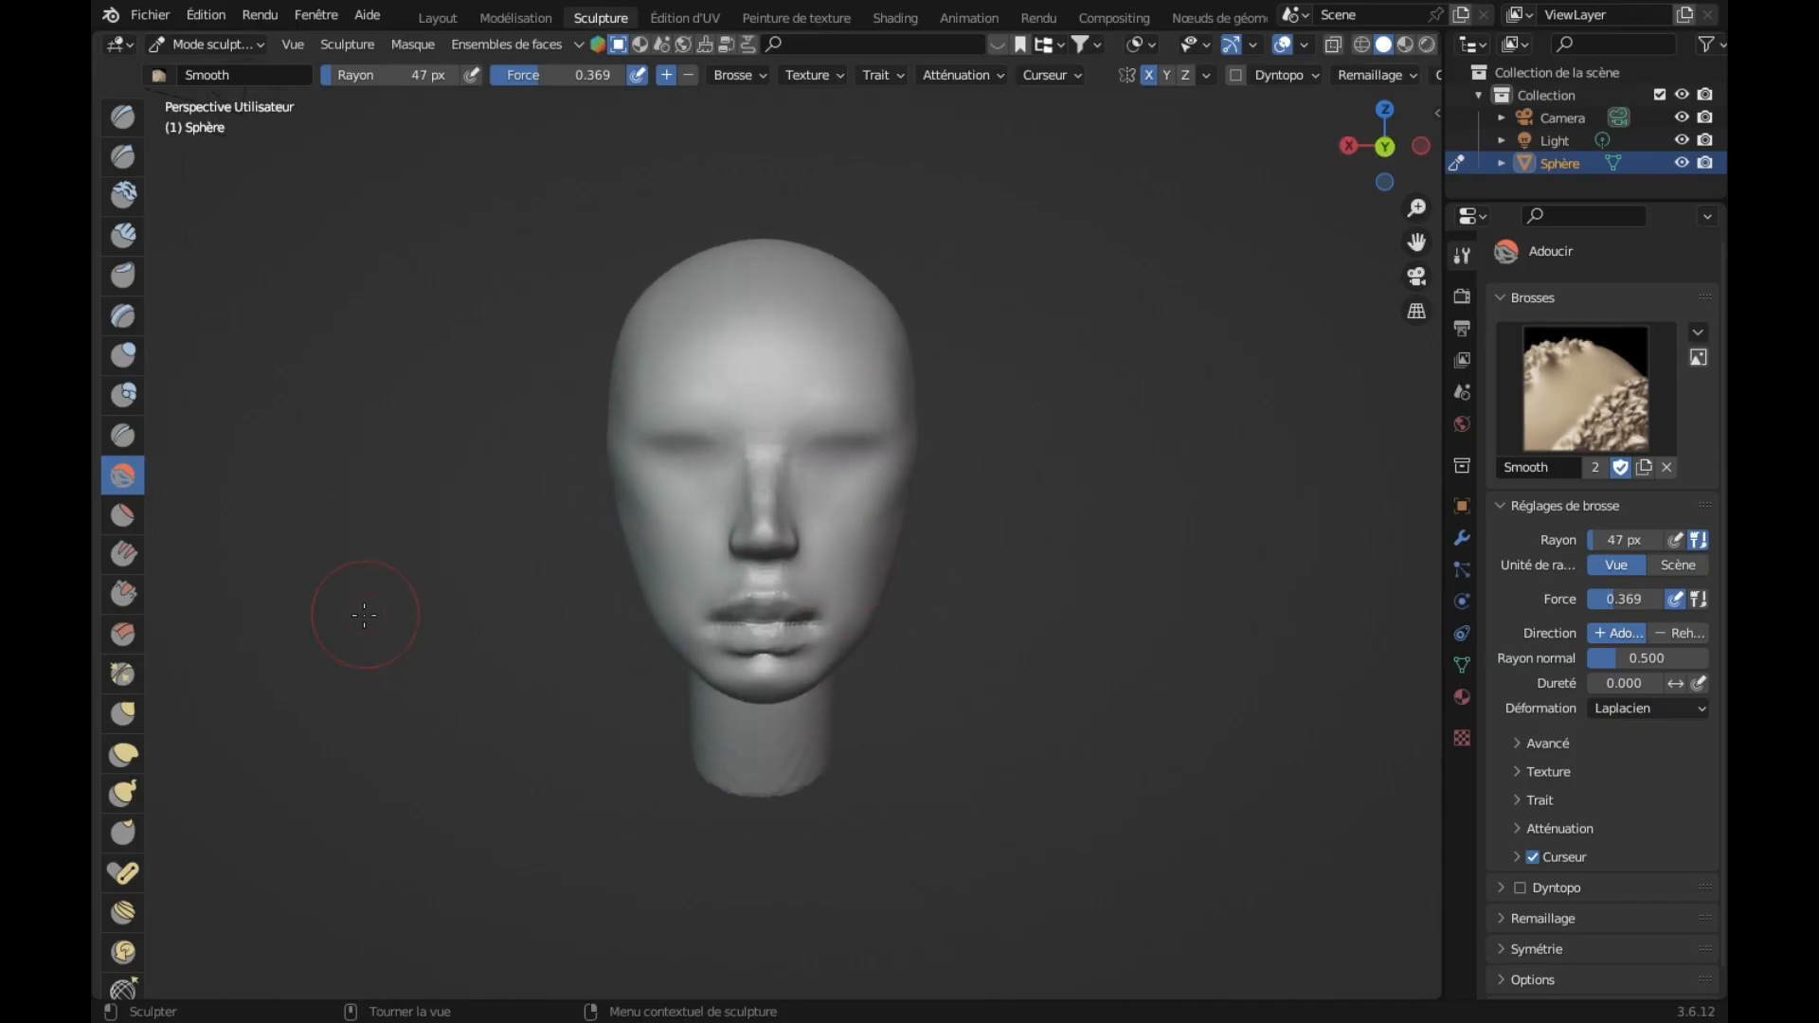
pyautogui.click(123, 713)
pyautogui.moveTo(769, 663); pyautogui.dragTo(844, 646, button='middle')
pyautogui.moveTo(831, 550); pyautogui.dragTo(804, 554, button='middle')
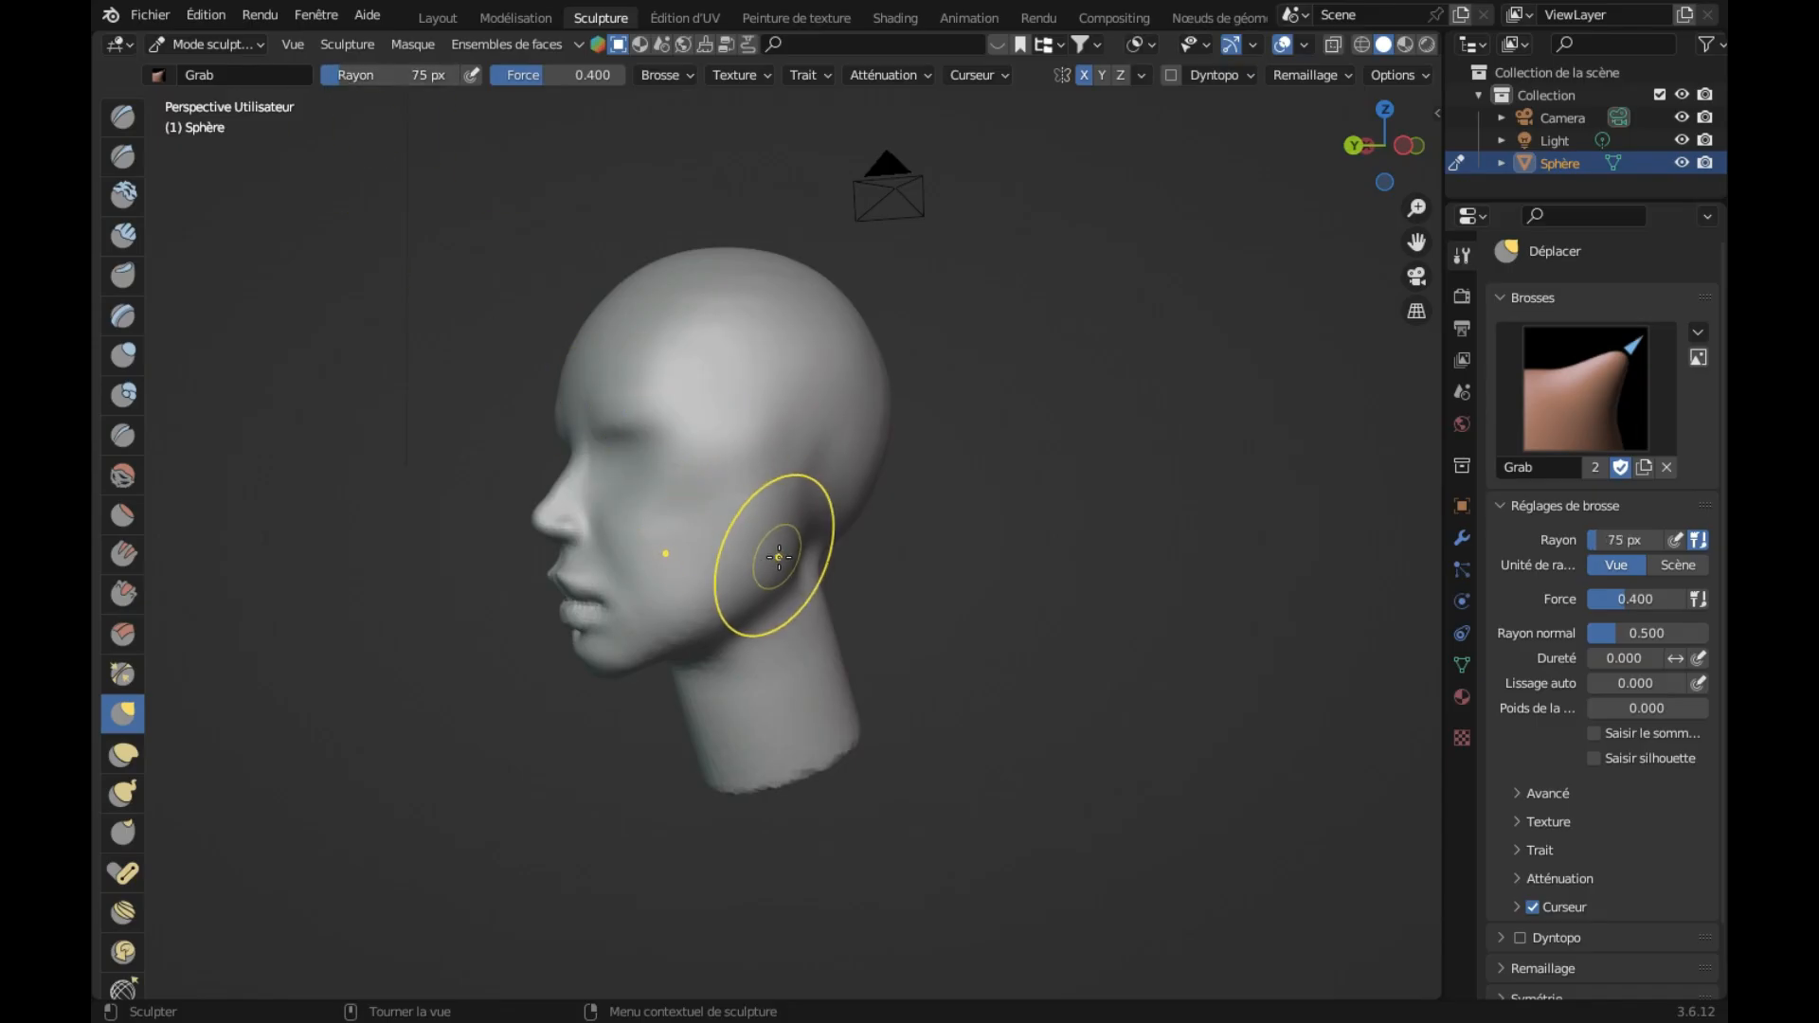
pyautogui.moveTo(787, 551); pyautogui.dragTo(788, 551)
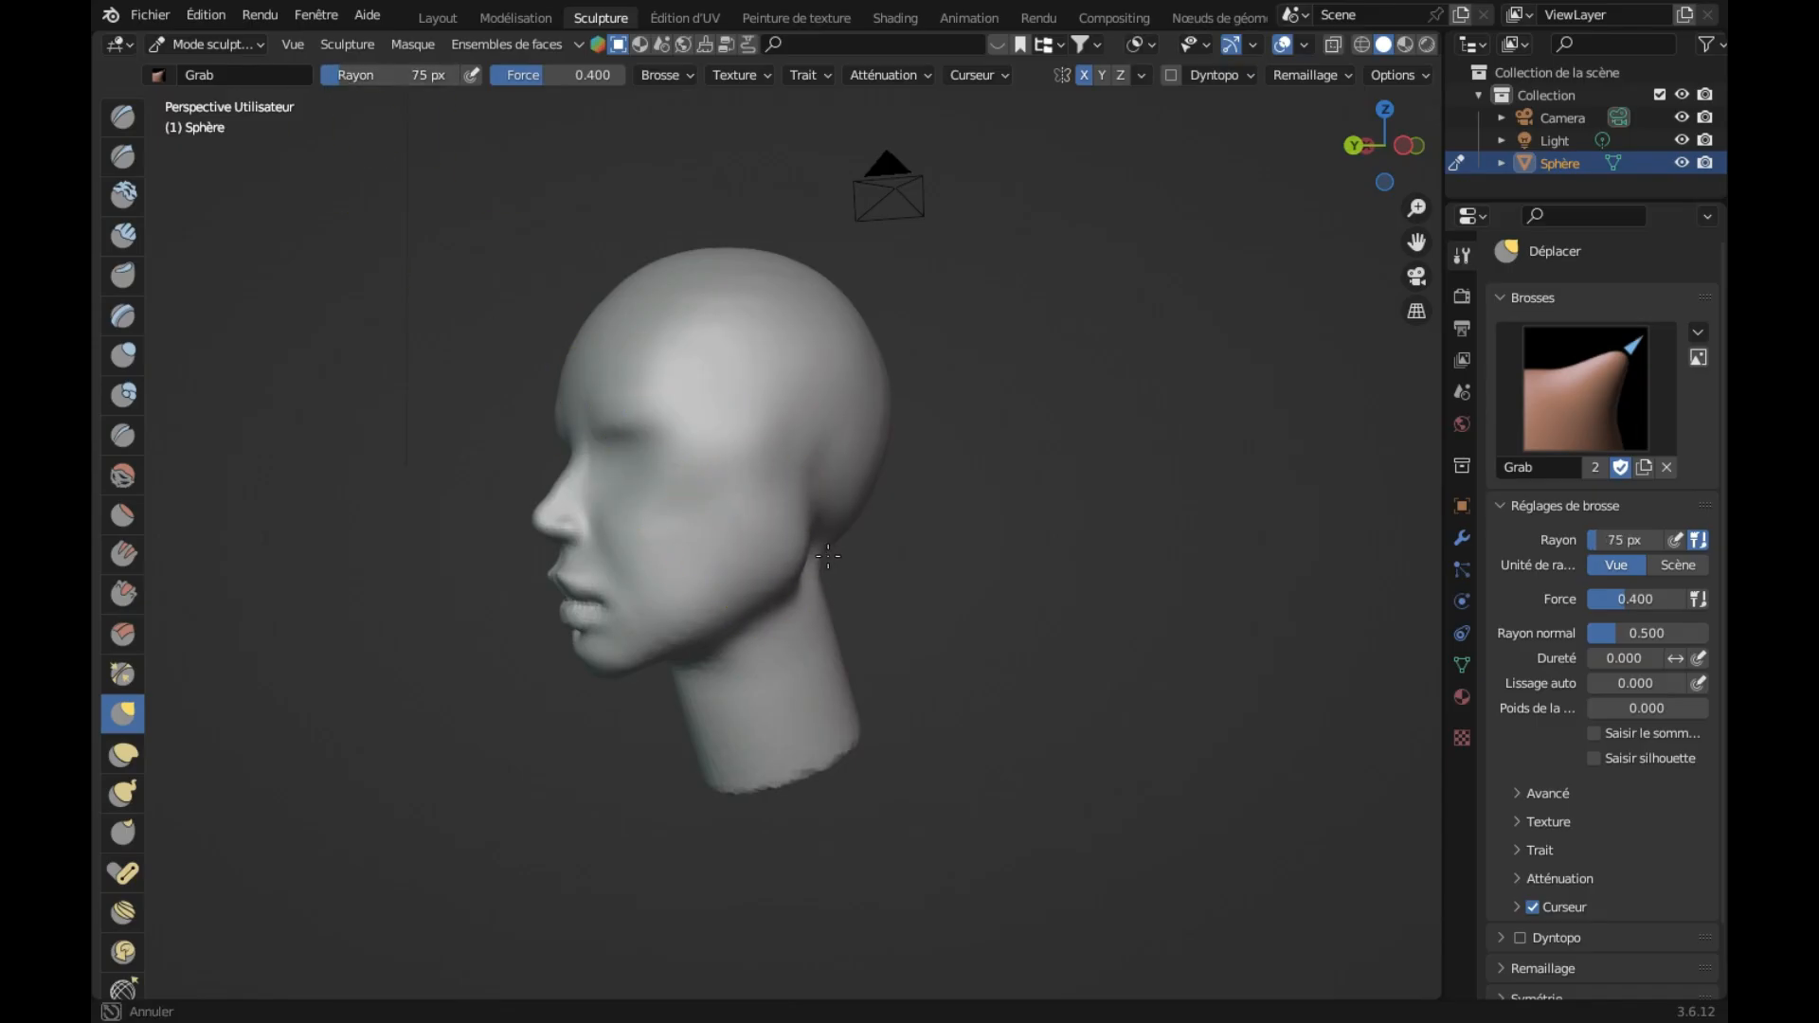
pyautogui.moveTo(838, 556); pyautogui.dragTo(852, 555)
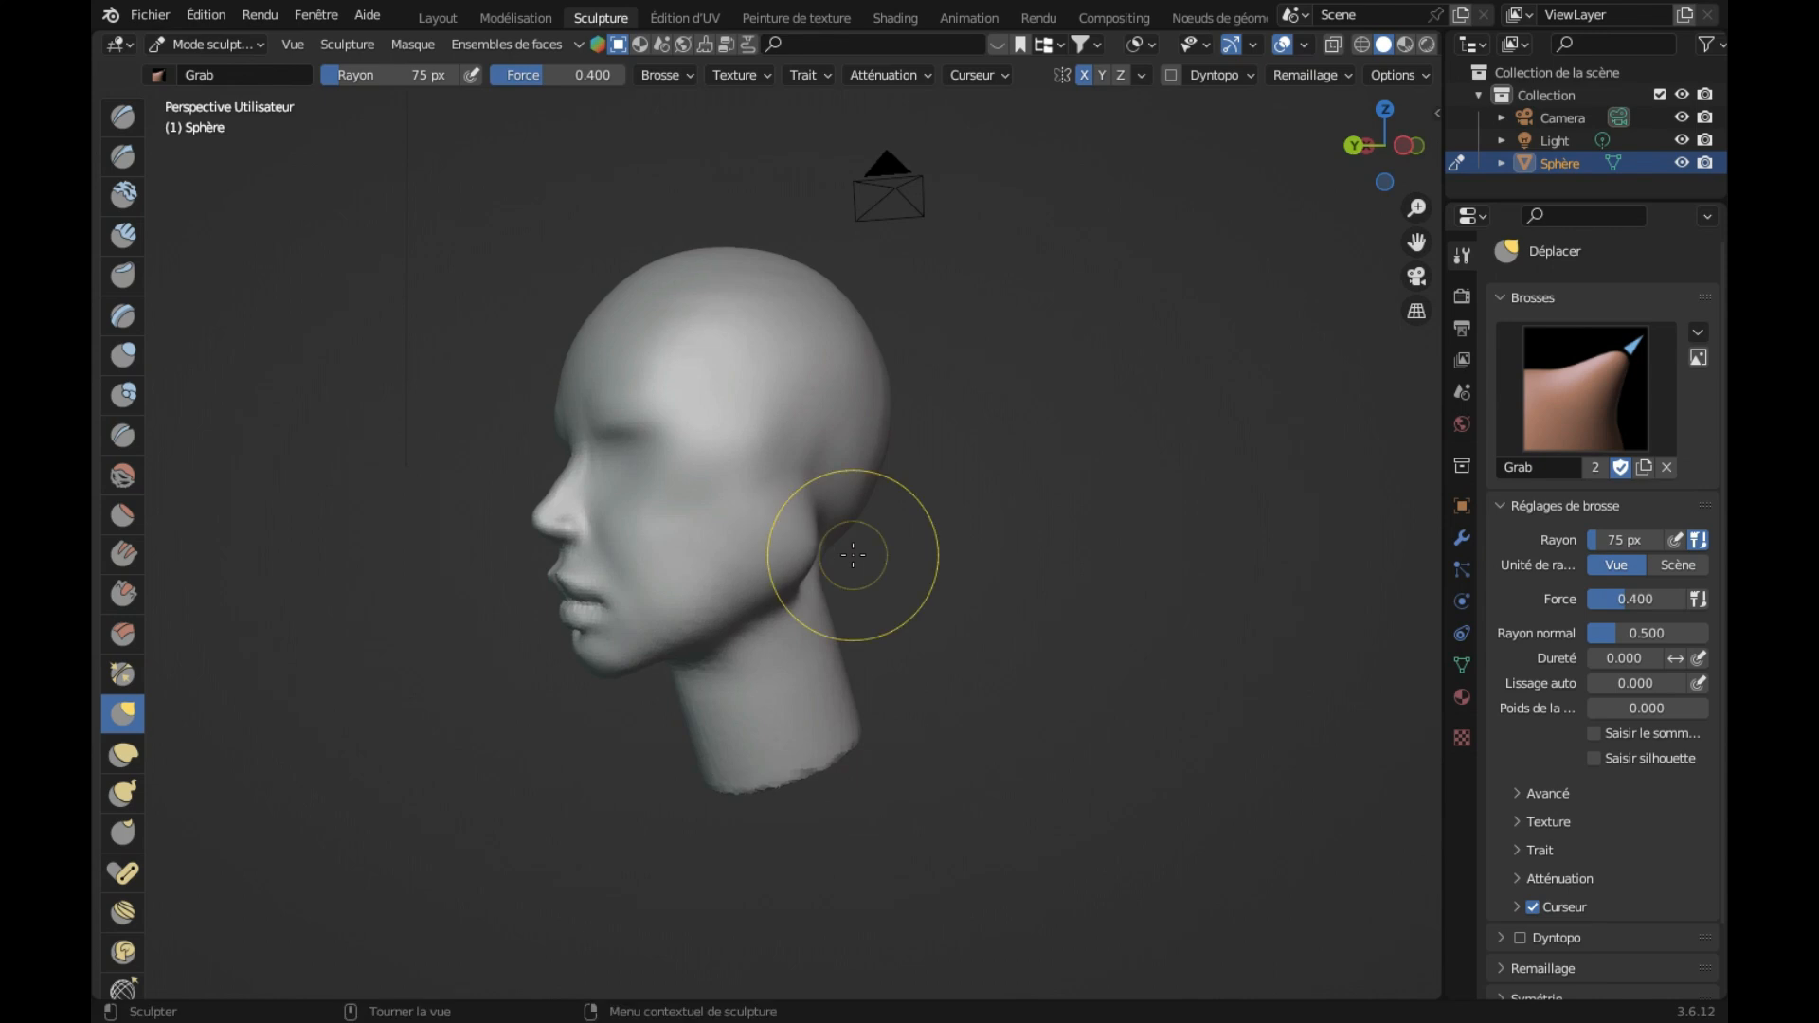
# Step: Widen the side of the neck and flare its base outward from behind with the Grab brush at a 75 px radius
pyautogui.hscroll(-10, 853, 555)
pyautogui.hscroll(-2, 853, 555)
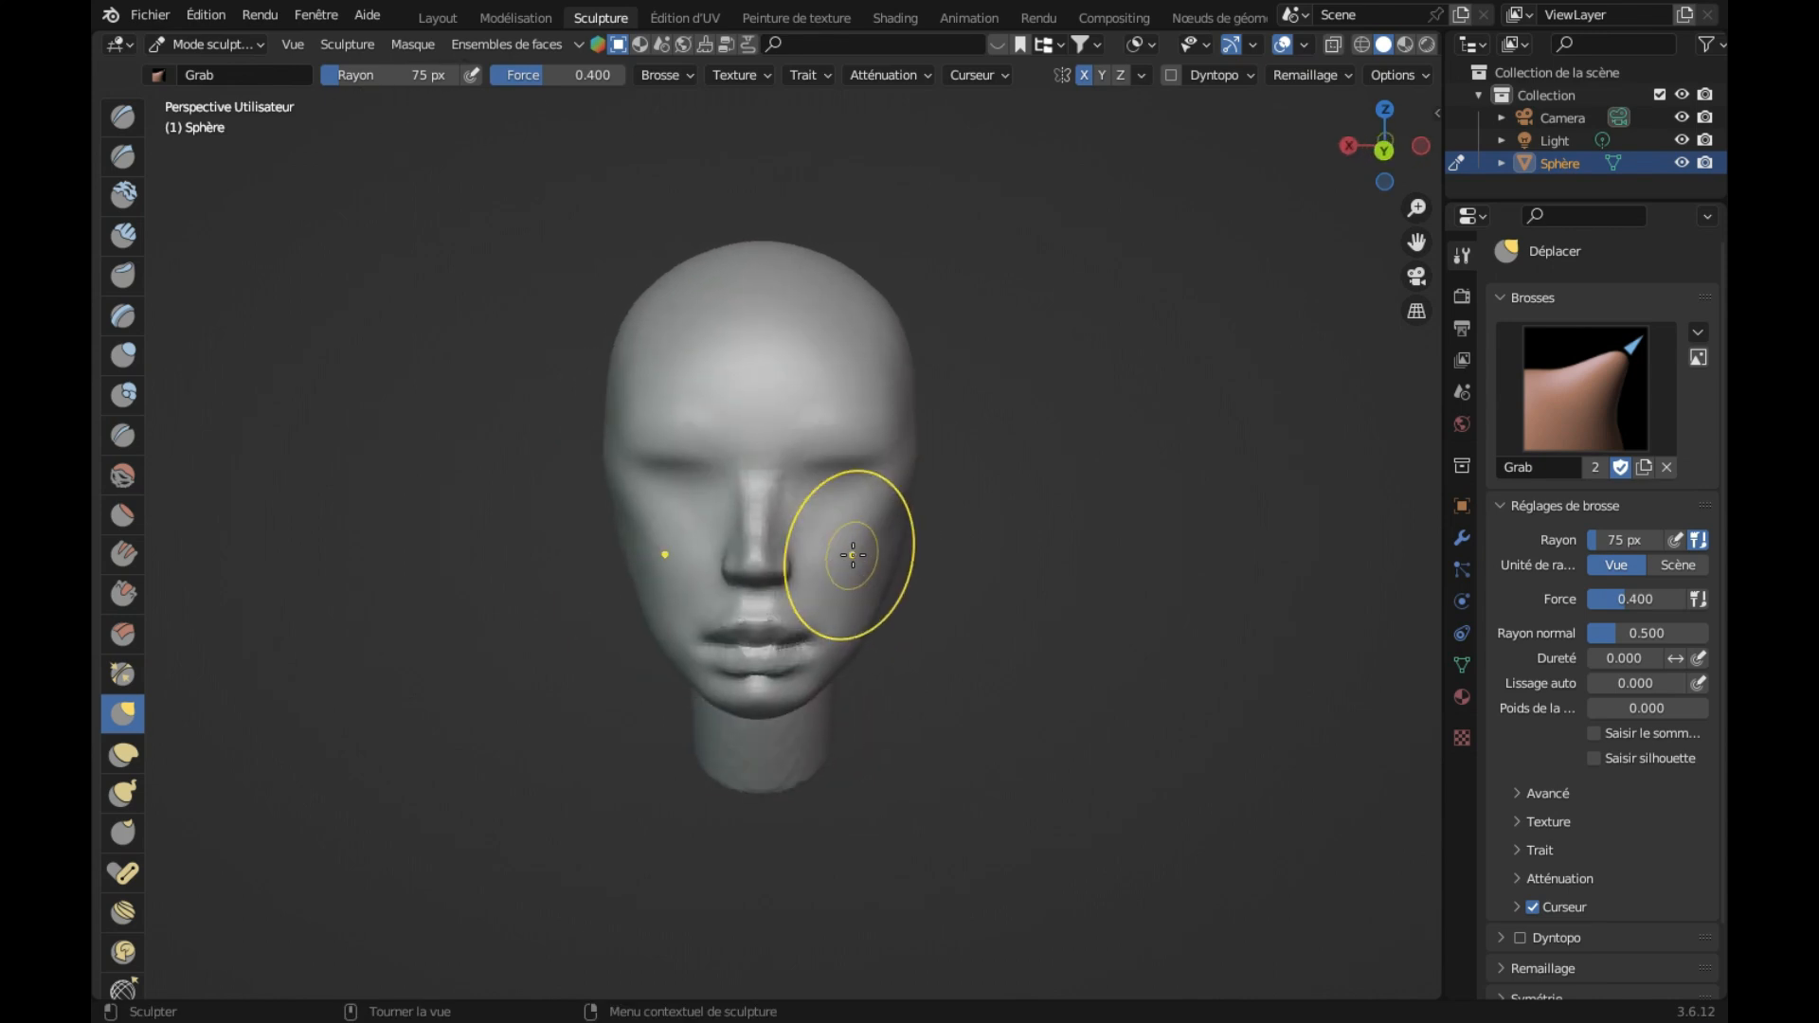
pyautogui.hscroll(15, 853, 555)
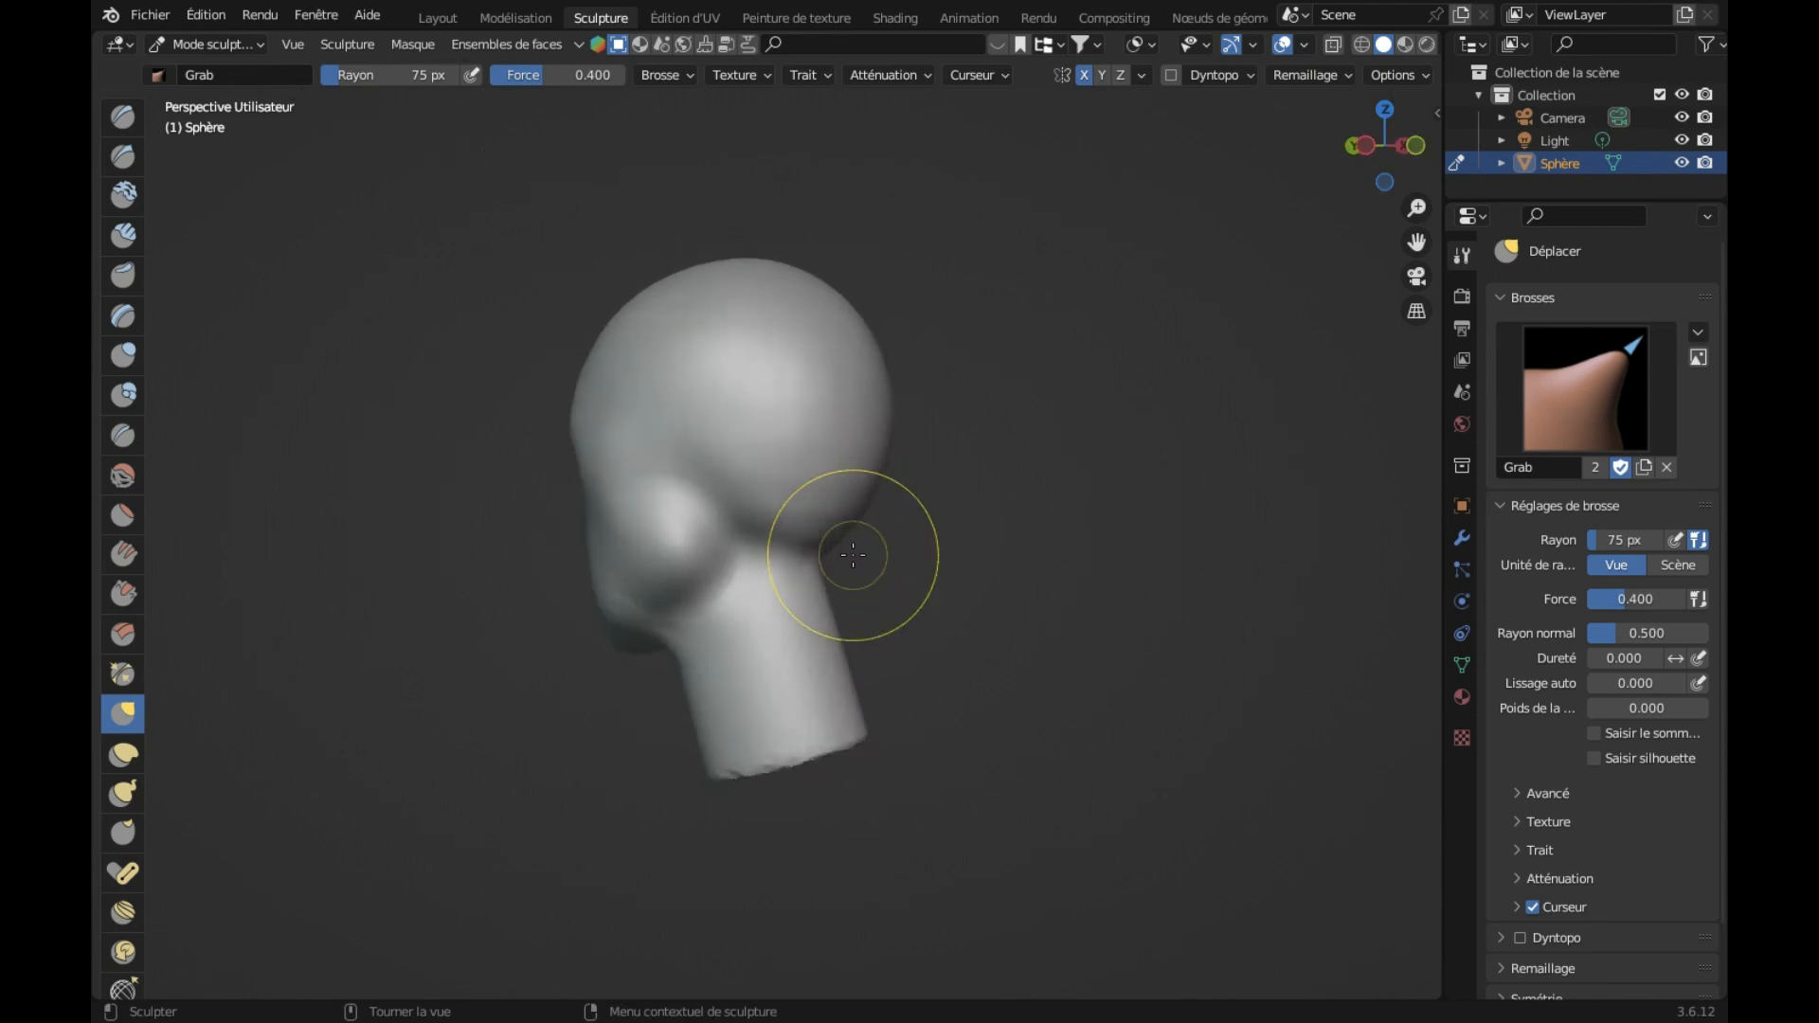
pyautogui.hscroll(-5, 853, 555)
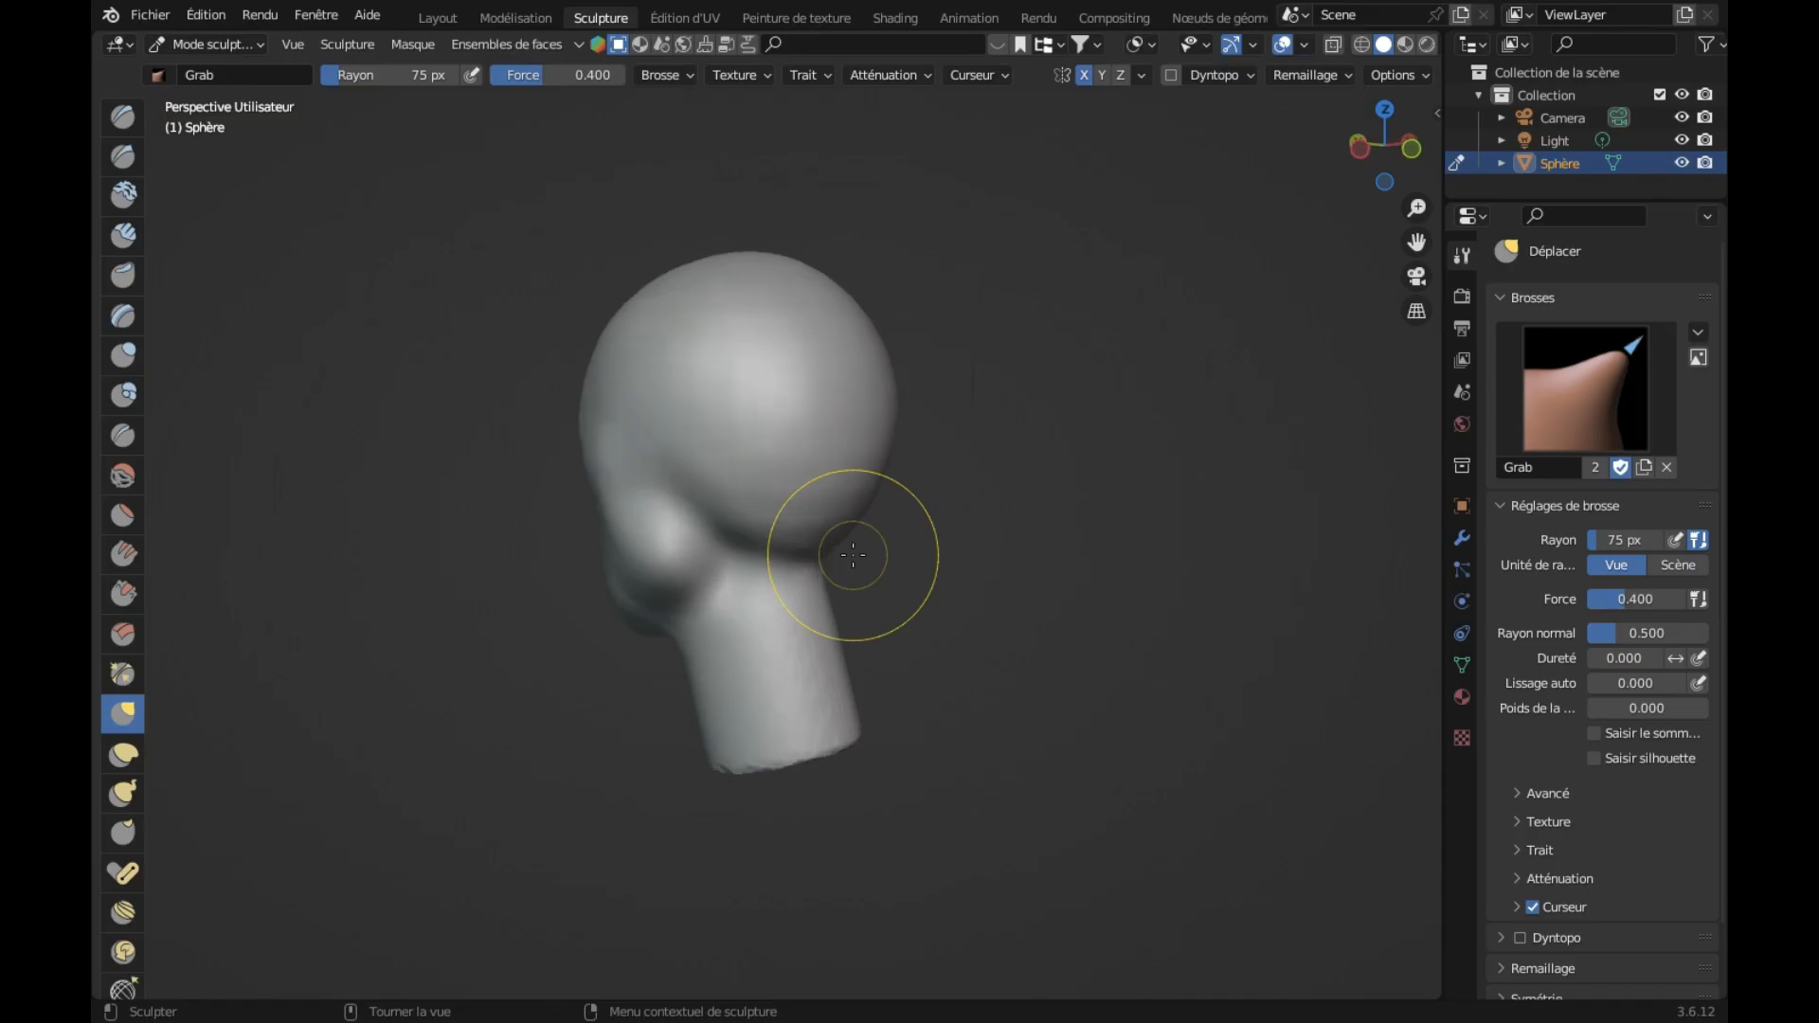
pyautogui.hscroll(8, 852, 549)
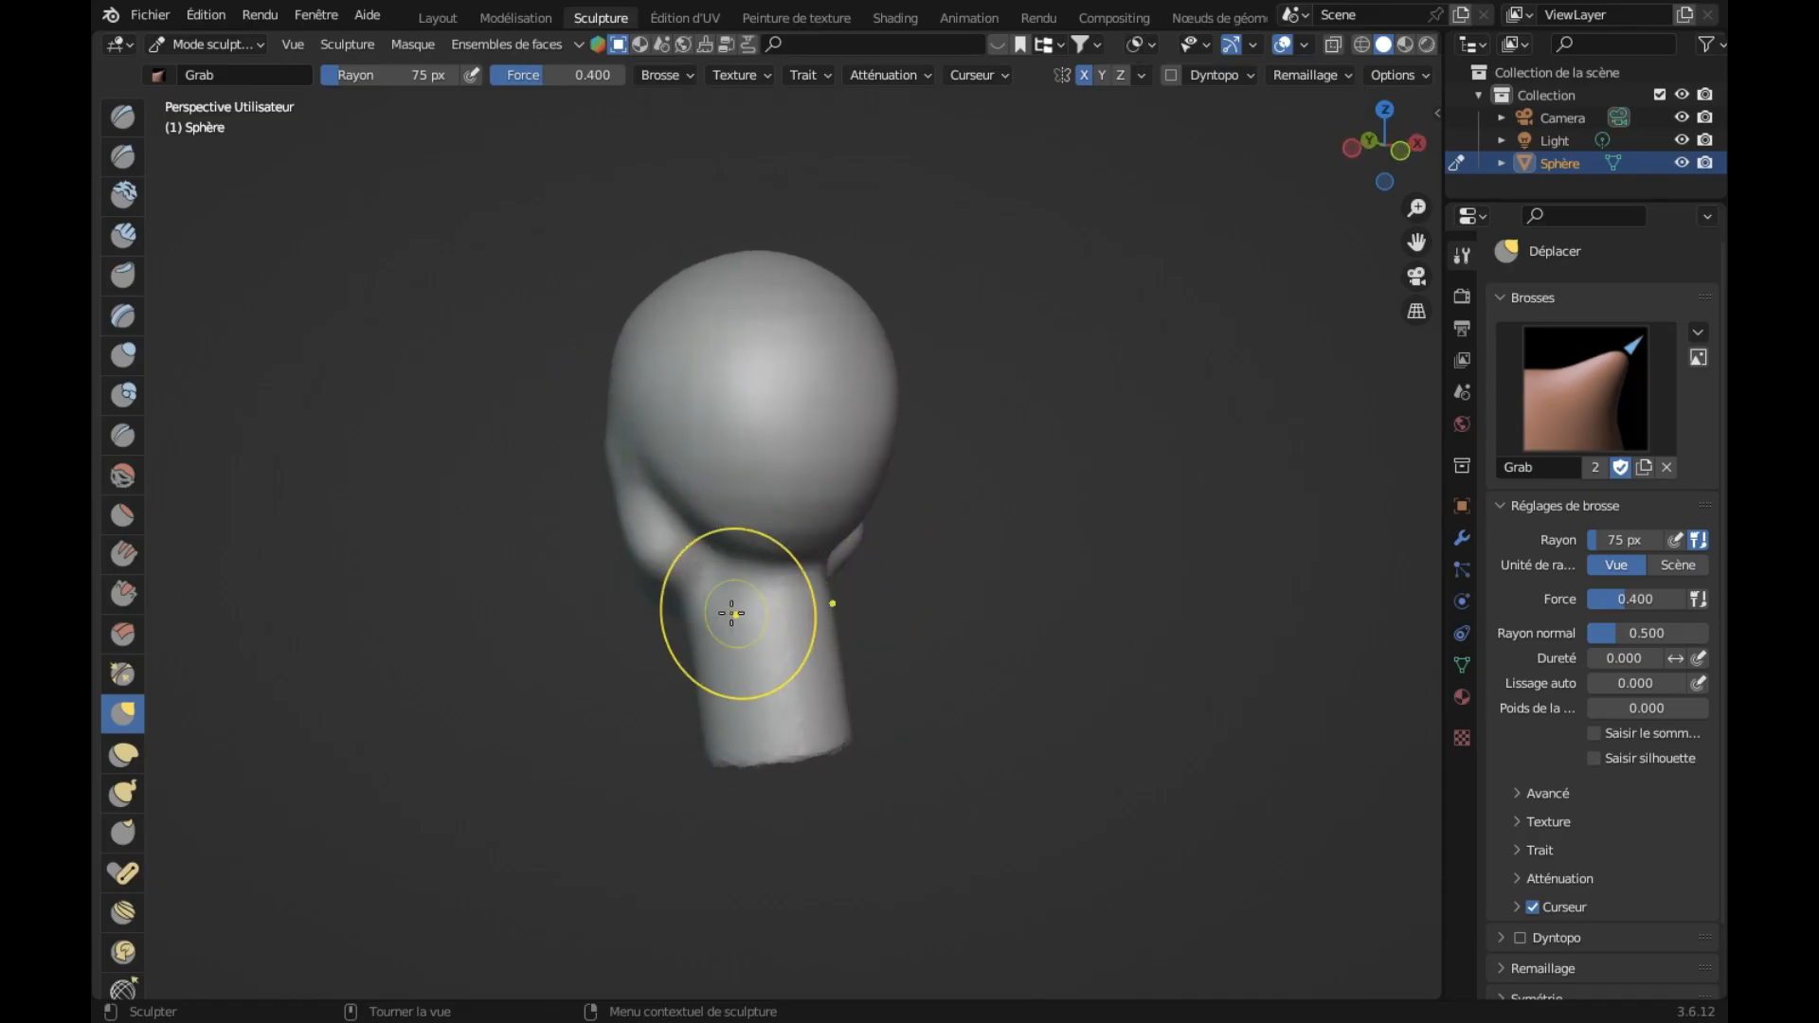
pyautogui.moveTo(720, 606); pyautogui.dragTo(687, 612)
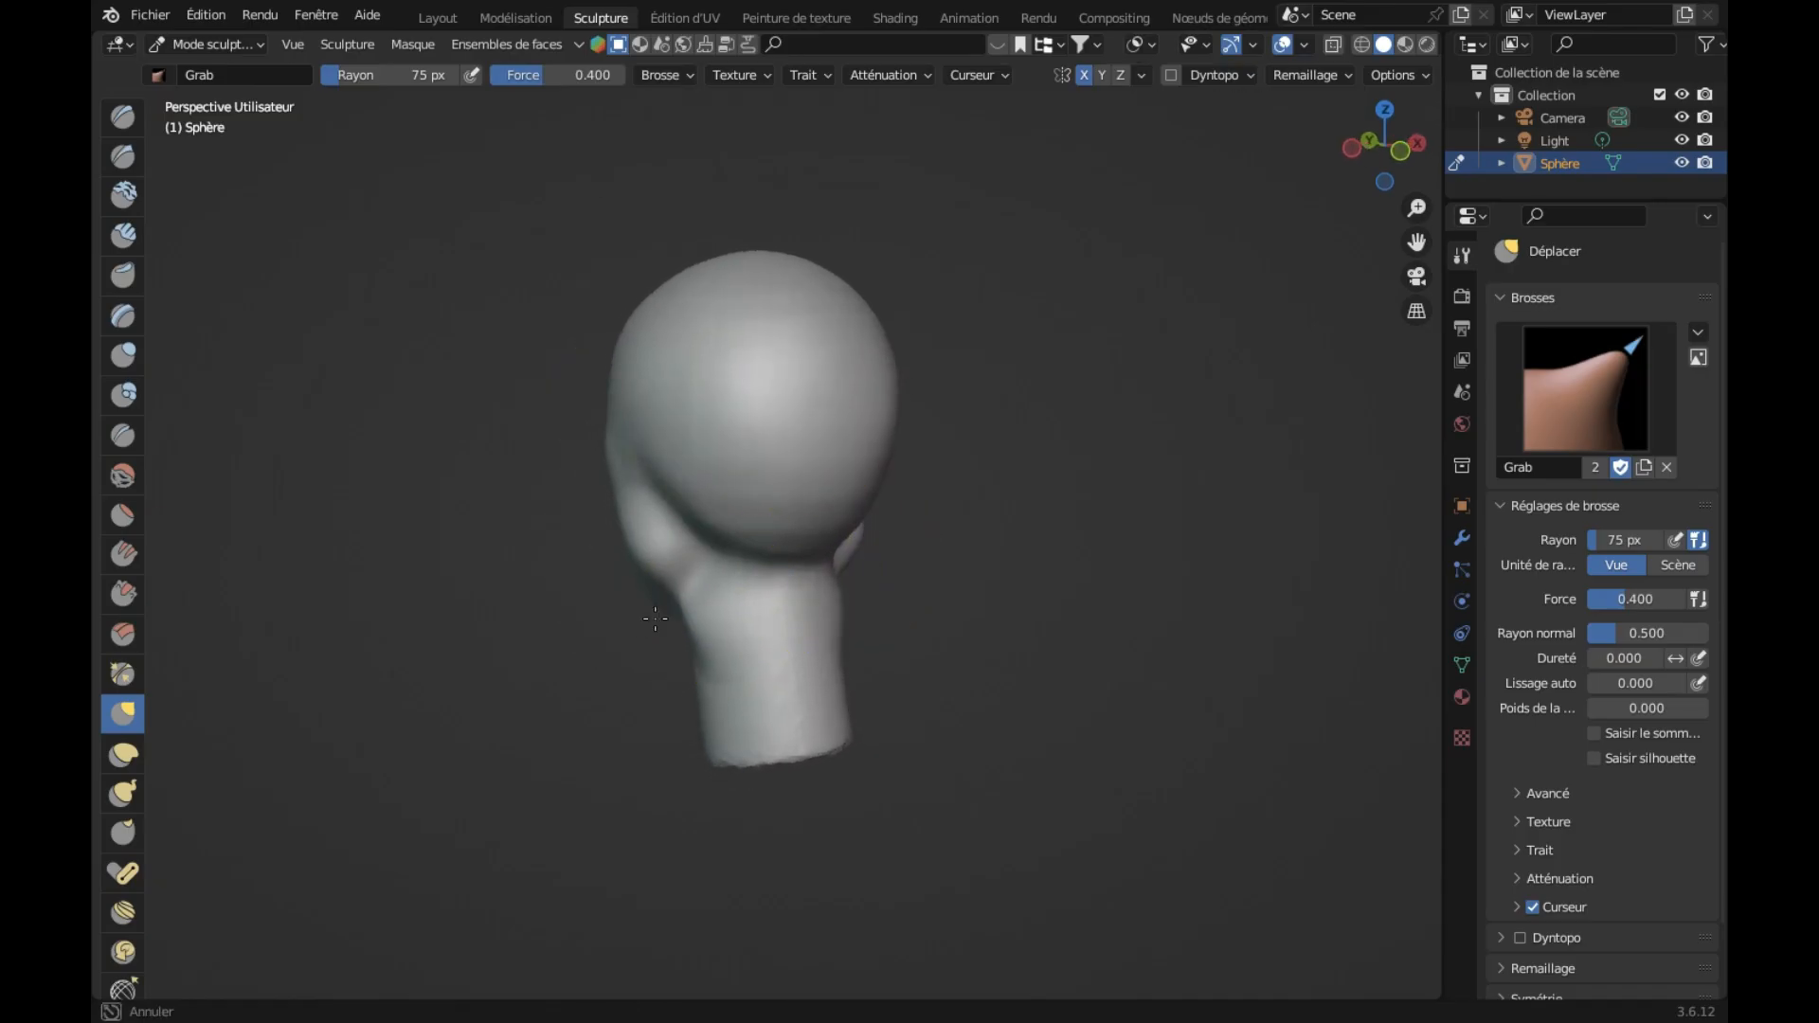
pyautogui.moveTo(682, 678)
pyautogui.mouseDown()
pyautogui.moveTo(697, 727)
pyautogui.moveTo(670, 731)
pyautogui.mouseUp()
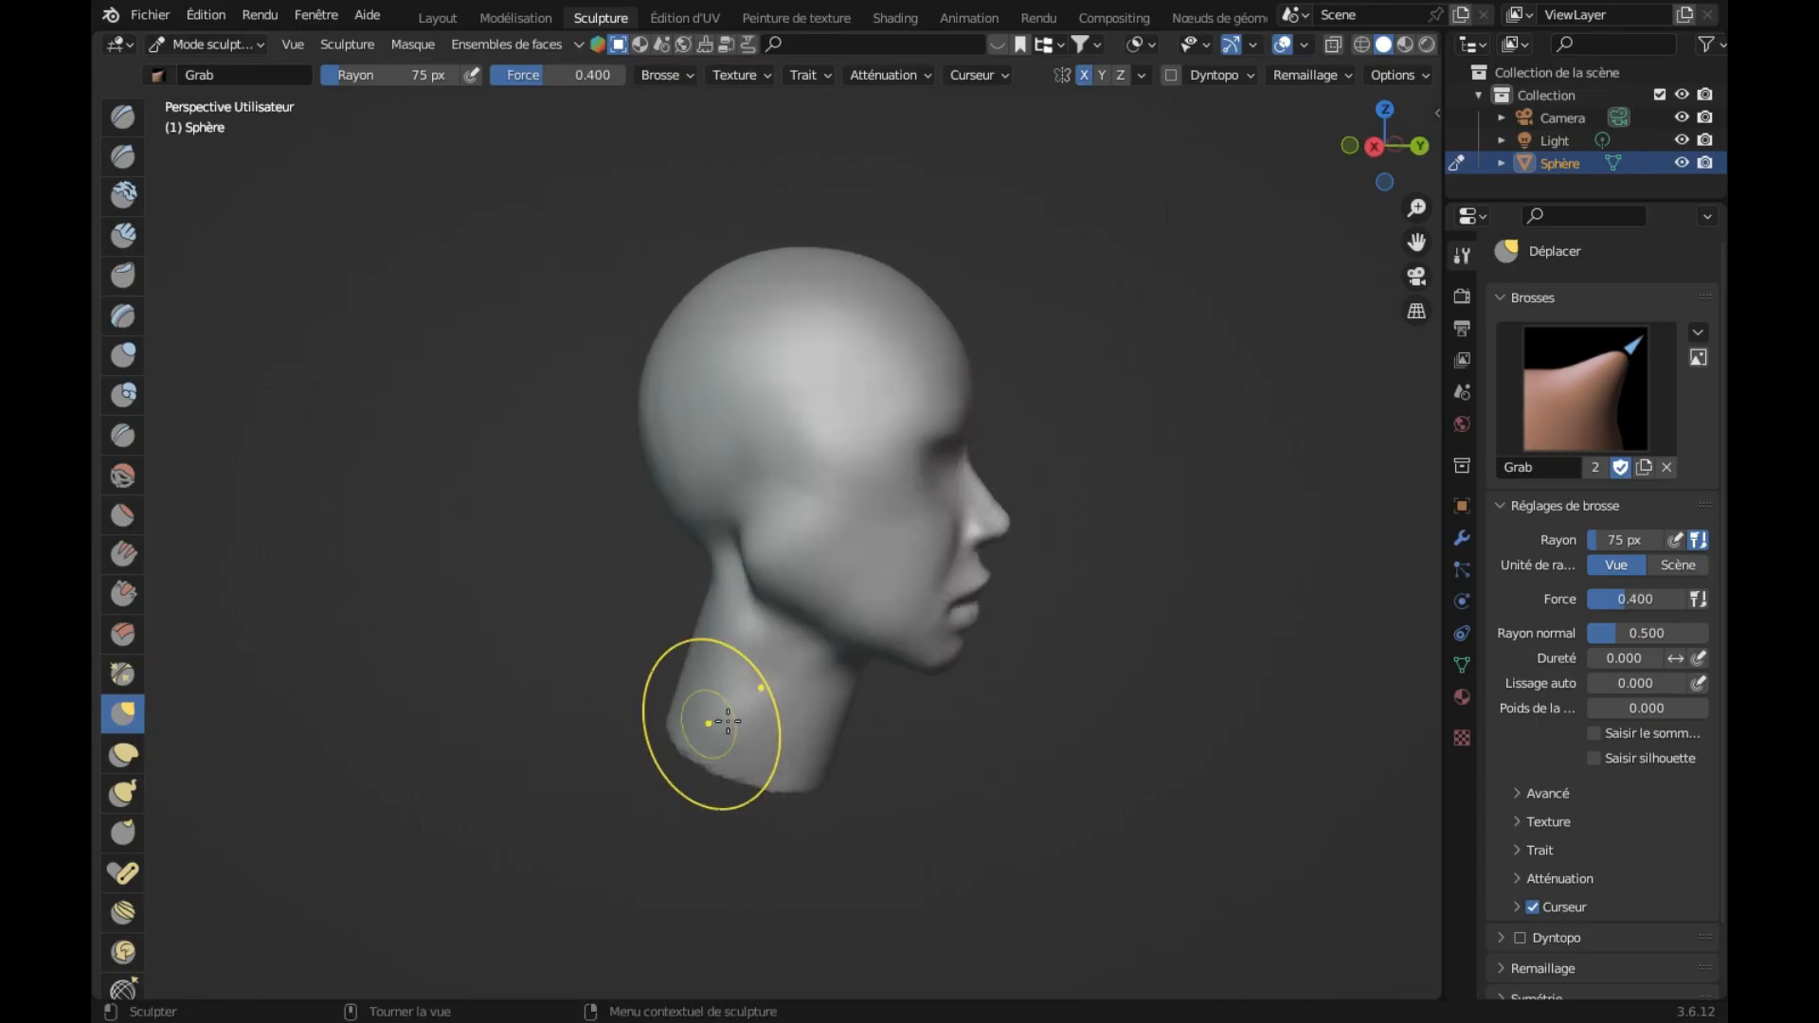
# Step: Adjust the curve of the nape just below the skull in side view with the Grab brush
pyautogui.moveTo(814, 571); pyautogui.dragTo(744, 571, button='middle')
pyautogui.moveTo(689, 541)
pyautogui.mouseDown()
pyautogui.moveTo(675, 523)
pyautogui.moveTo(701, 568)
pyautogui.mouseUp()
pyautogui.moveTo(833, 609); pyautogui.dragTo(824, 611, button='middle')
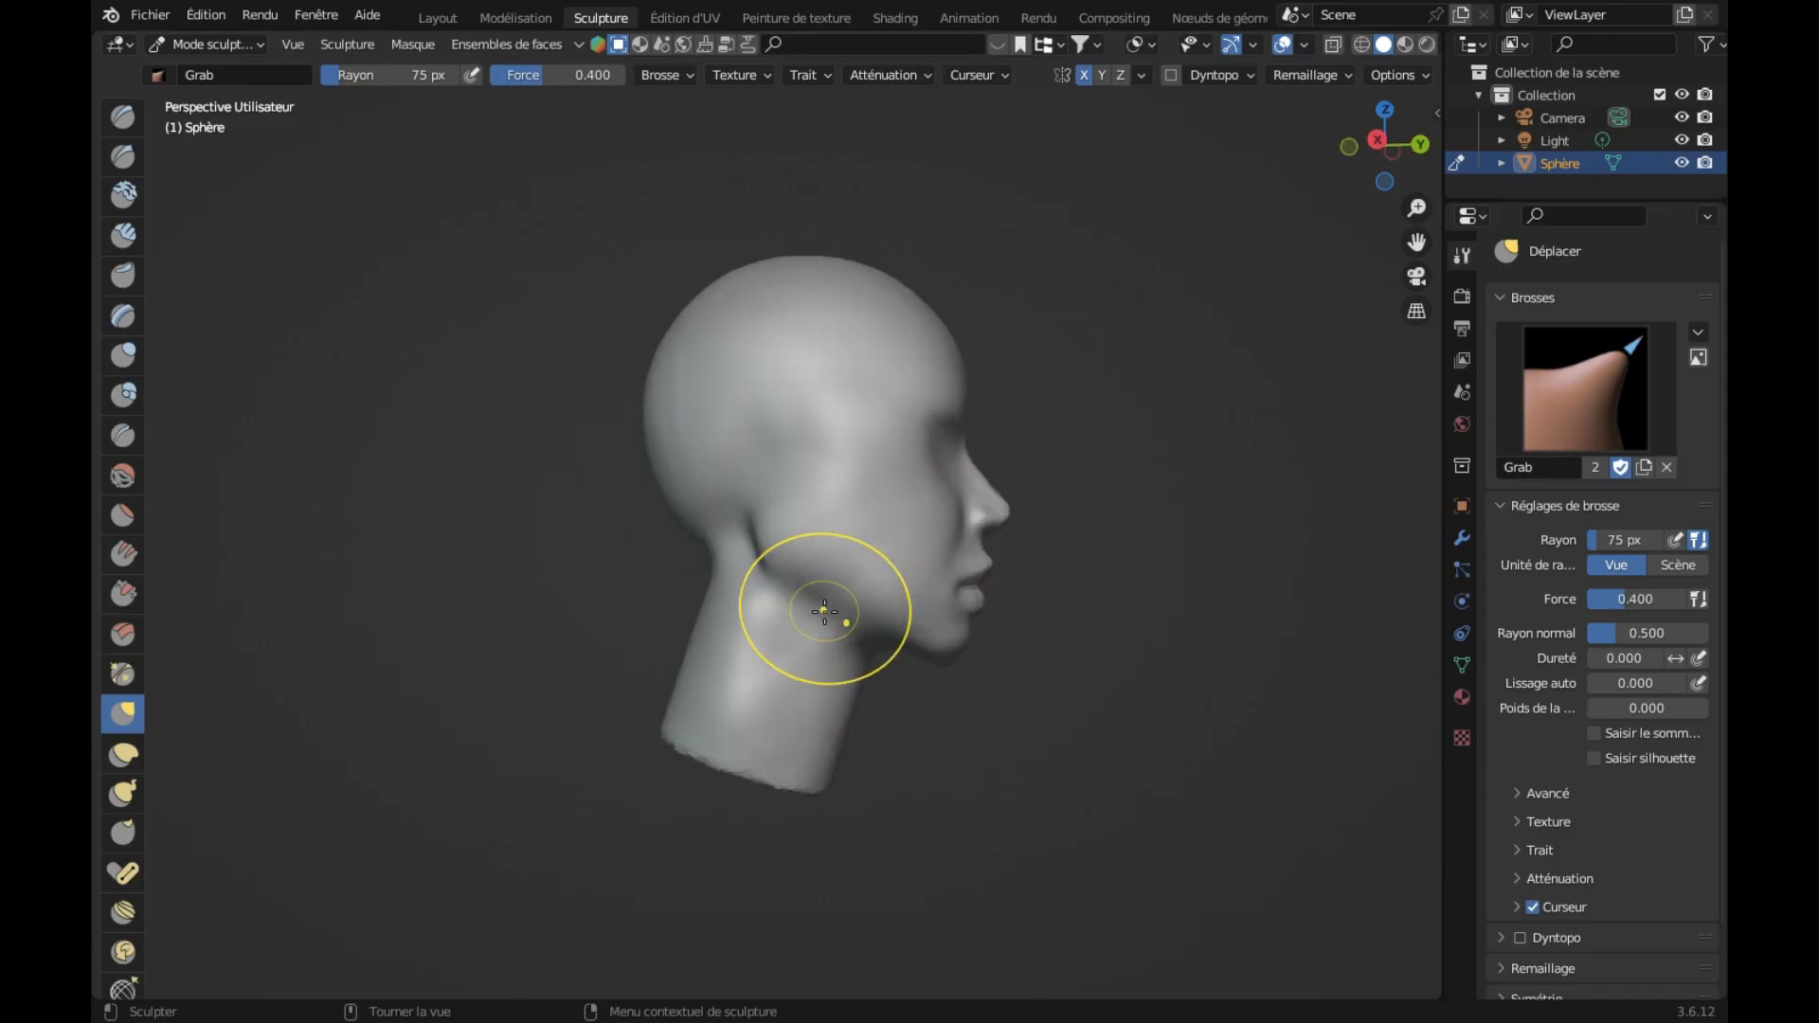
pyautogui.moveTo(800, 516); pyautogui.dragTo(792, 515, button='middle')
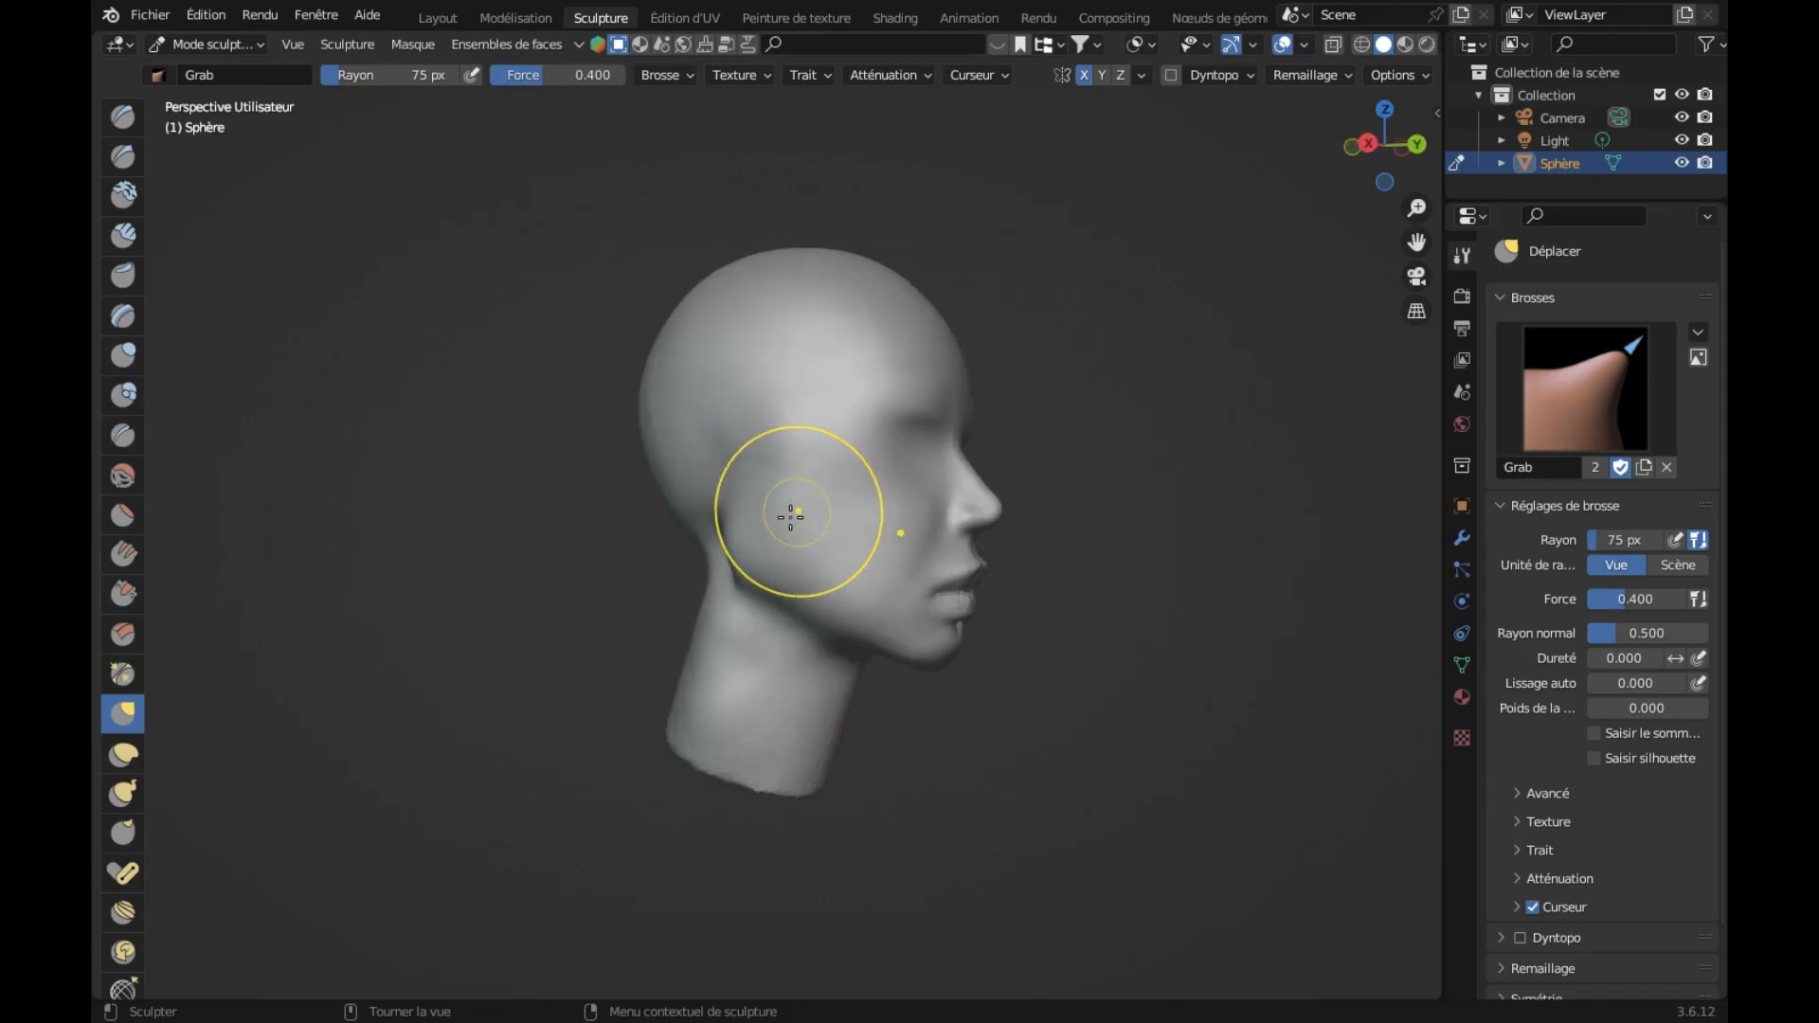
# Step: Soften the area behind the jaw and along the jawline with the Smooth brush at a 55 px radius and 0.543 strength
pyautogui.click(123, 475)
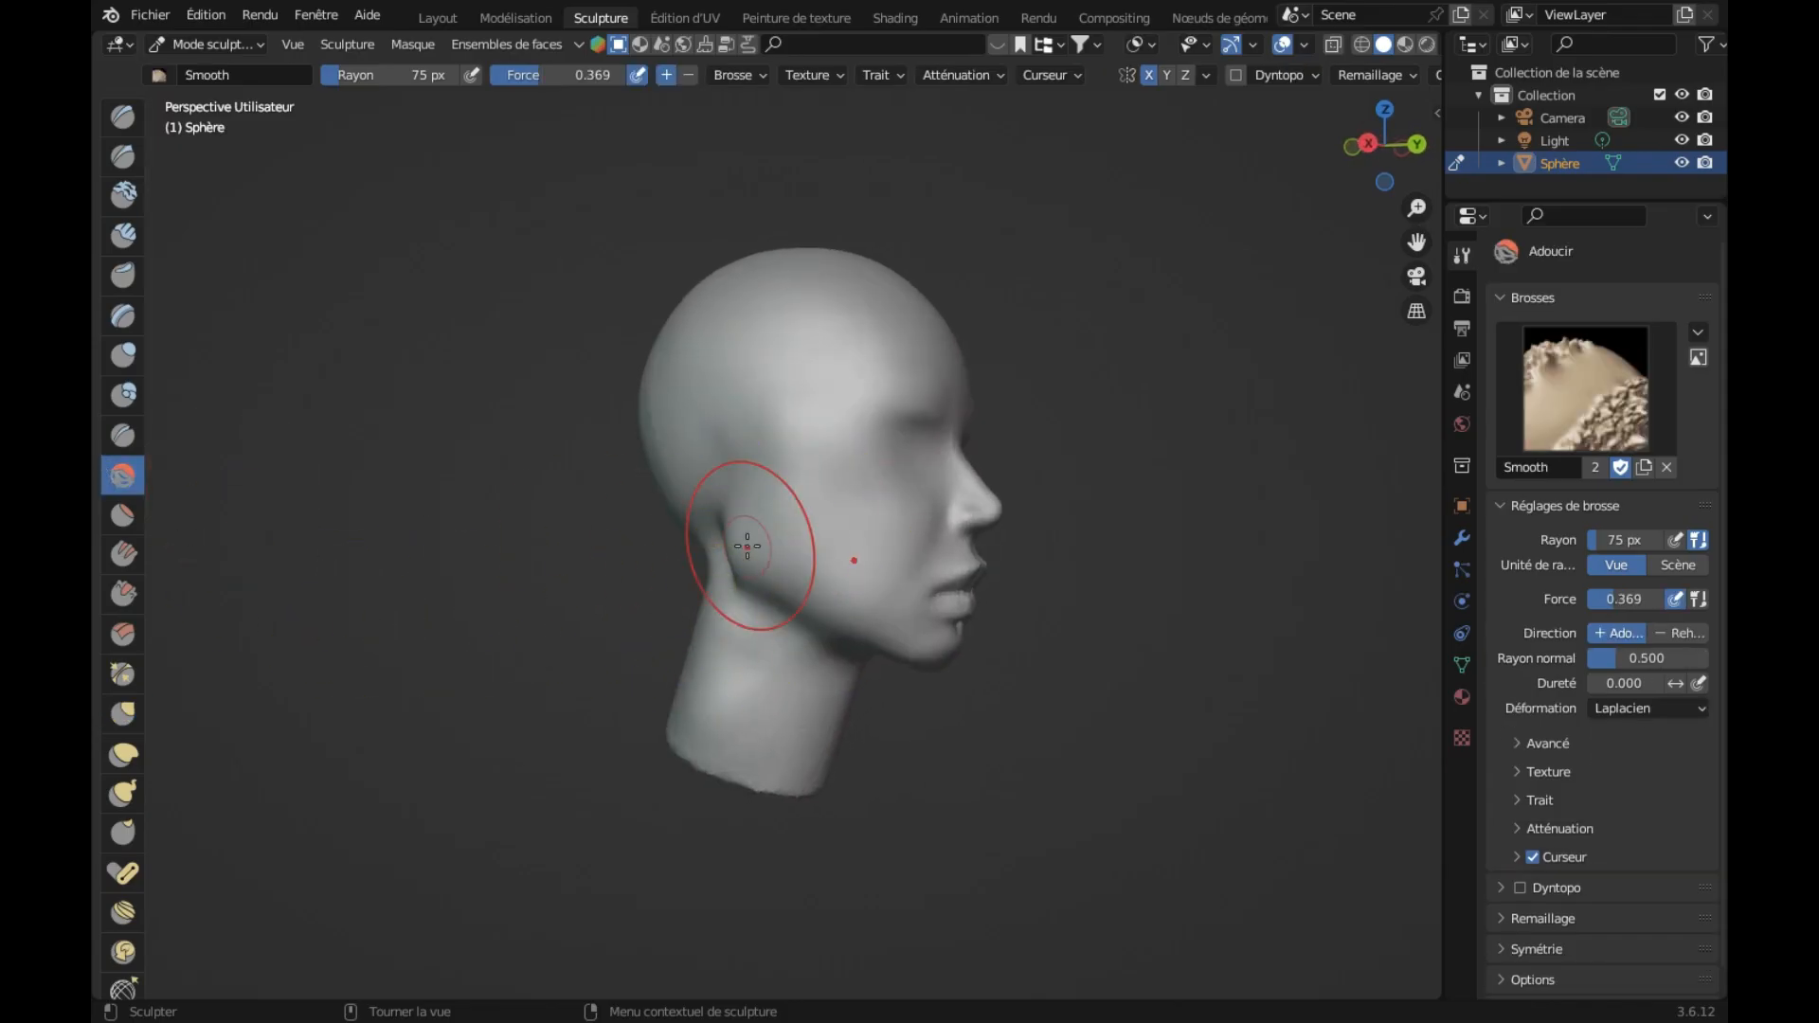
pyautogui.scroll(2, 694, 506)
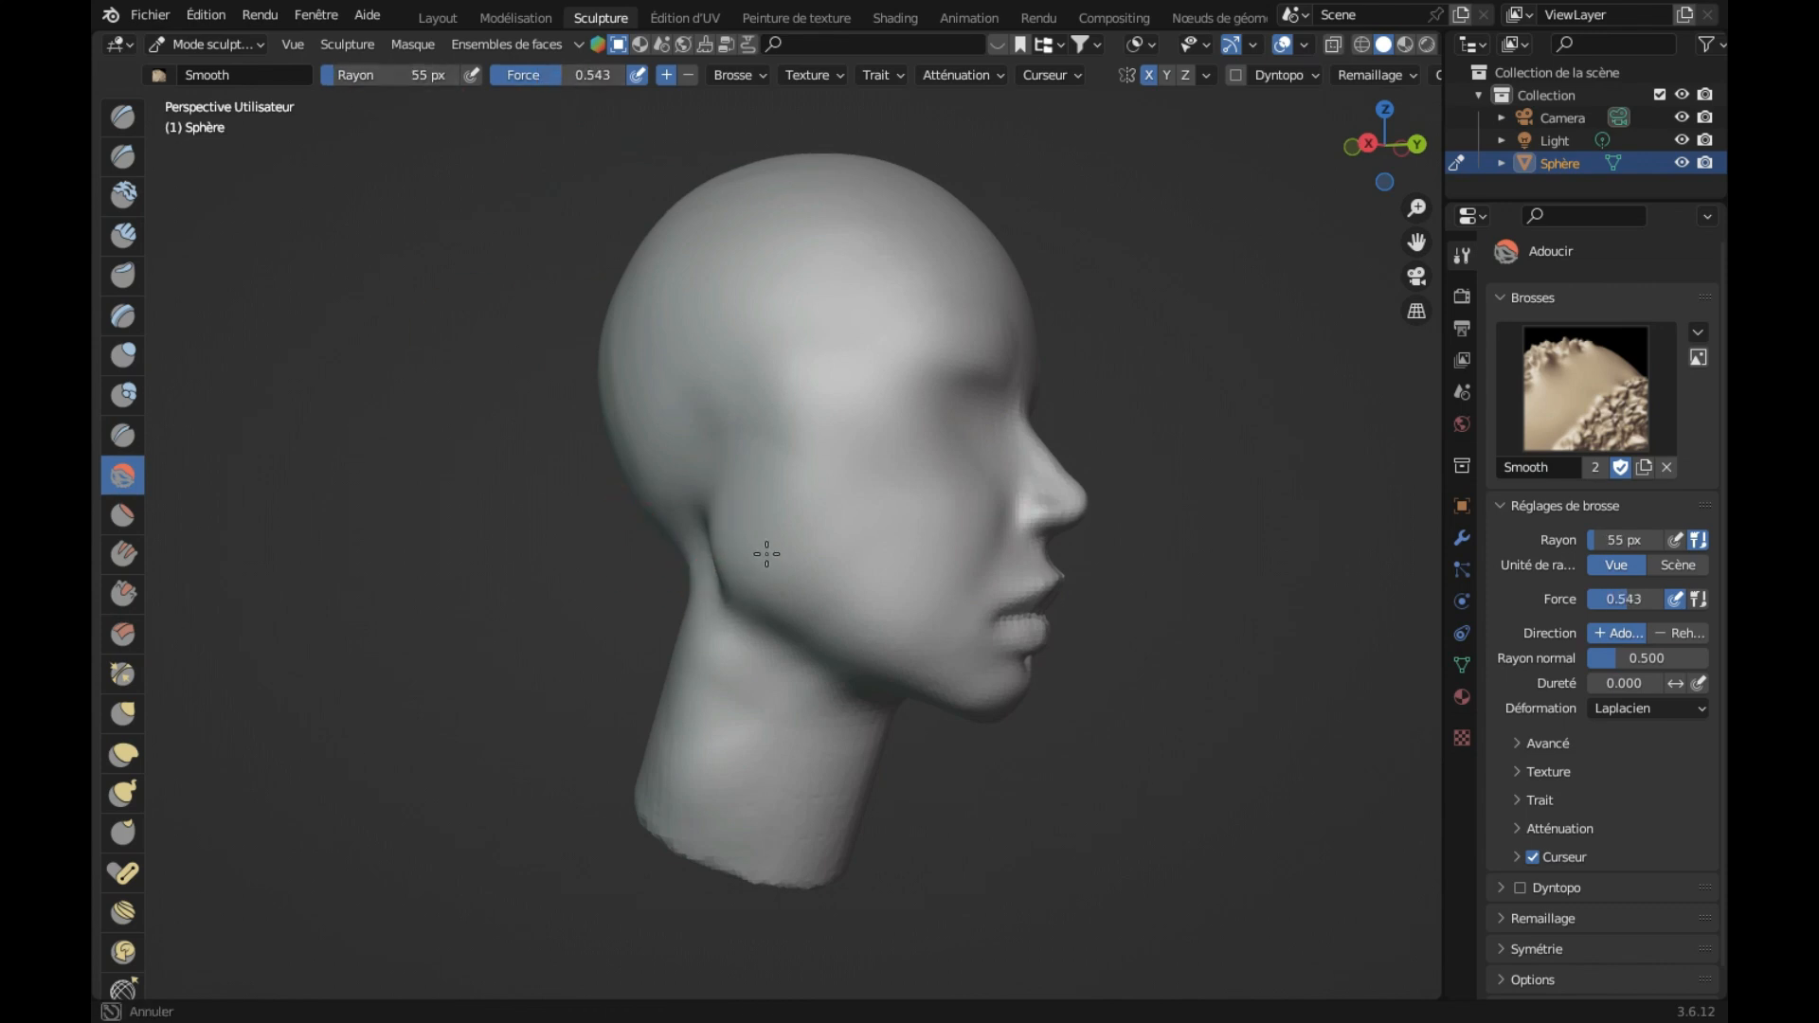
pyautogui.moveTo(726, 482); pyautogui.dragTo(760, 671, button='middle')
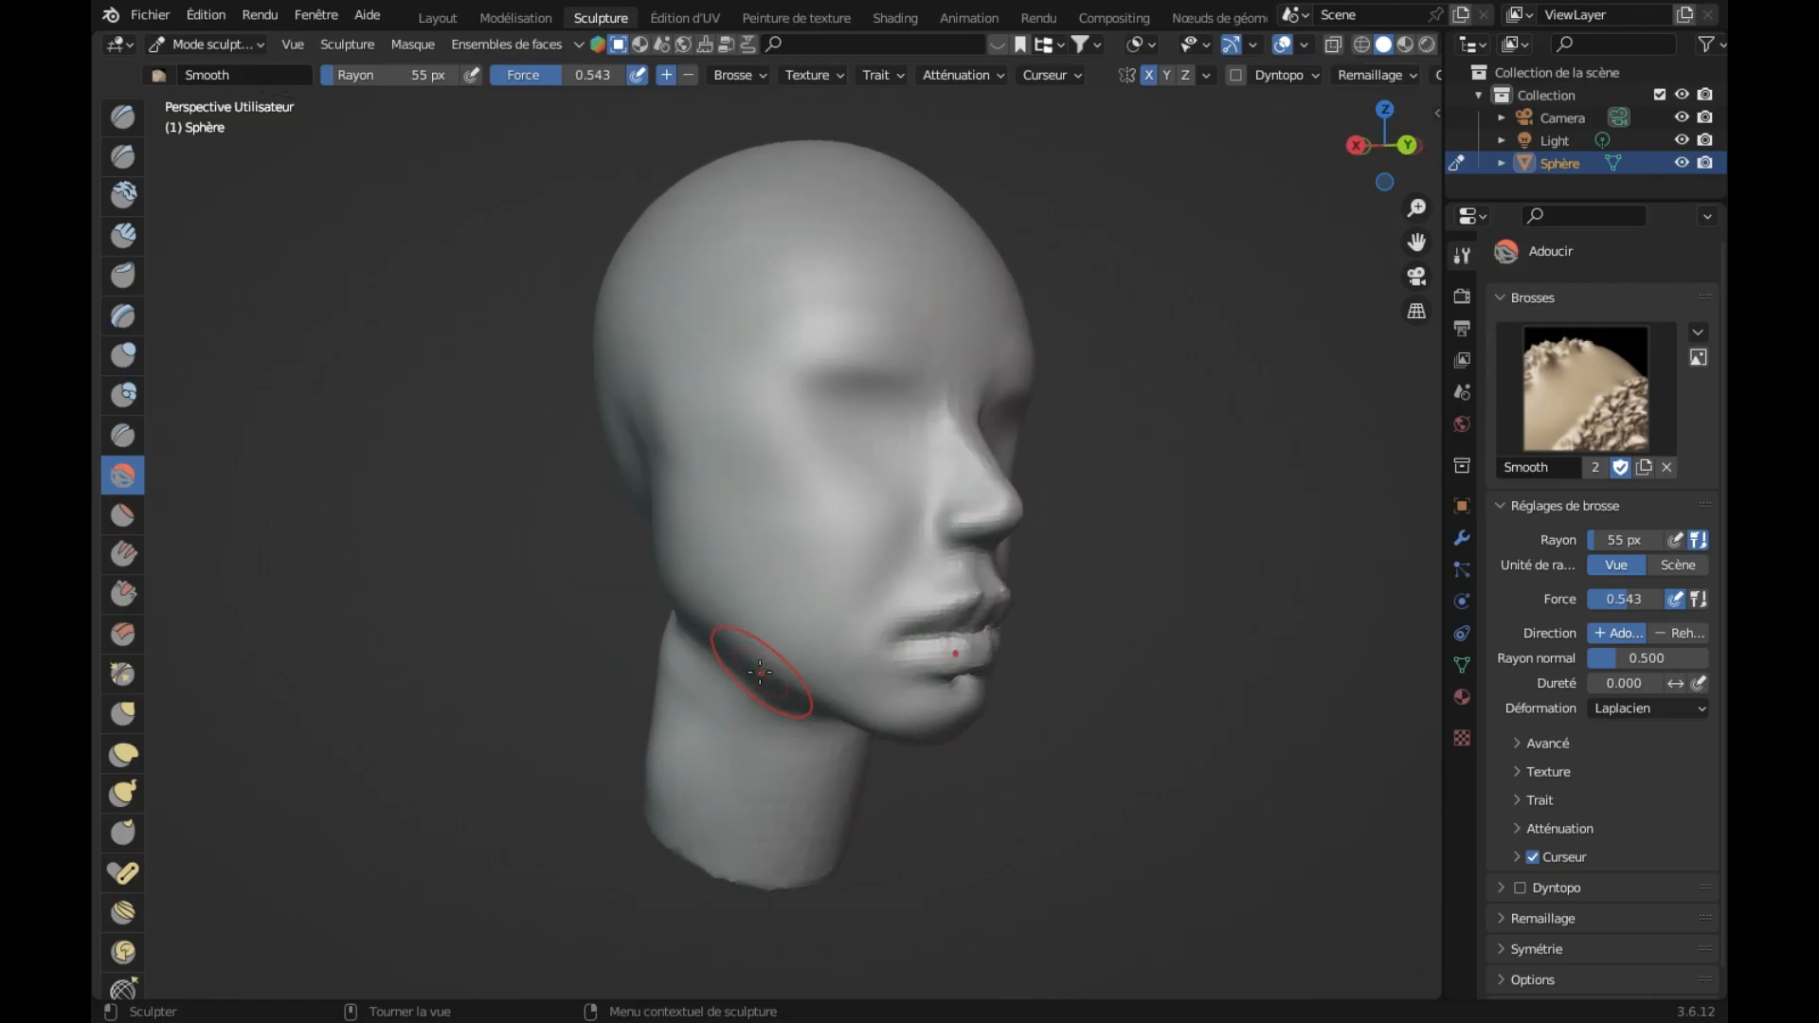
# Step: Examine the overall proportions of the head and neck from the front and the side
pyautogui.hscroll(5, 760, 671)
pyautogui.scroll(-5, 760, 672)
pyautogui.hscroll(2, 760, 672)
pyautogui.hscroll(-2, 760, 671)
pyautogui.scroll(-4, 759, 671)
pyautogui.scroll(4, 759, 672)
pyautogui.scroll(-2, 760, 671)
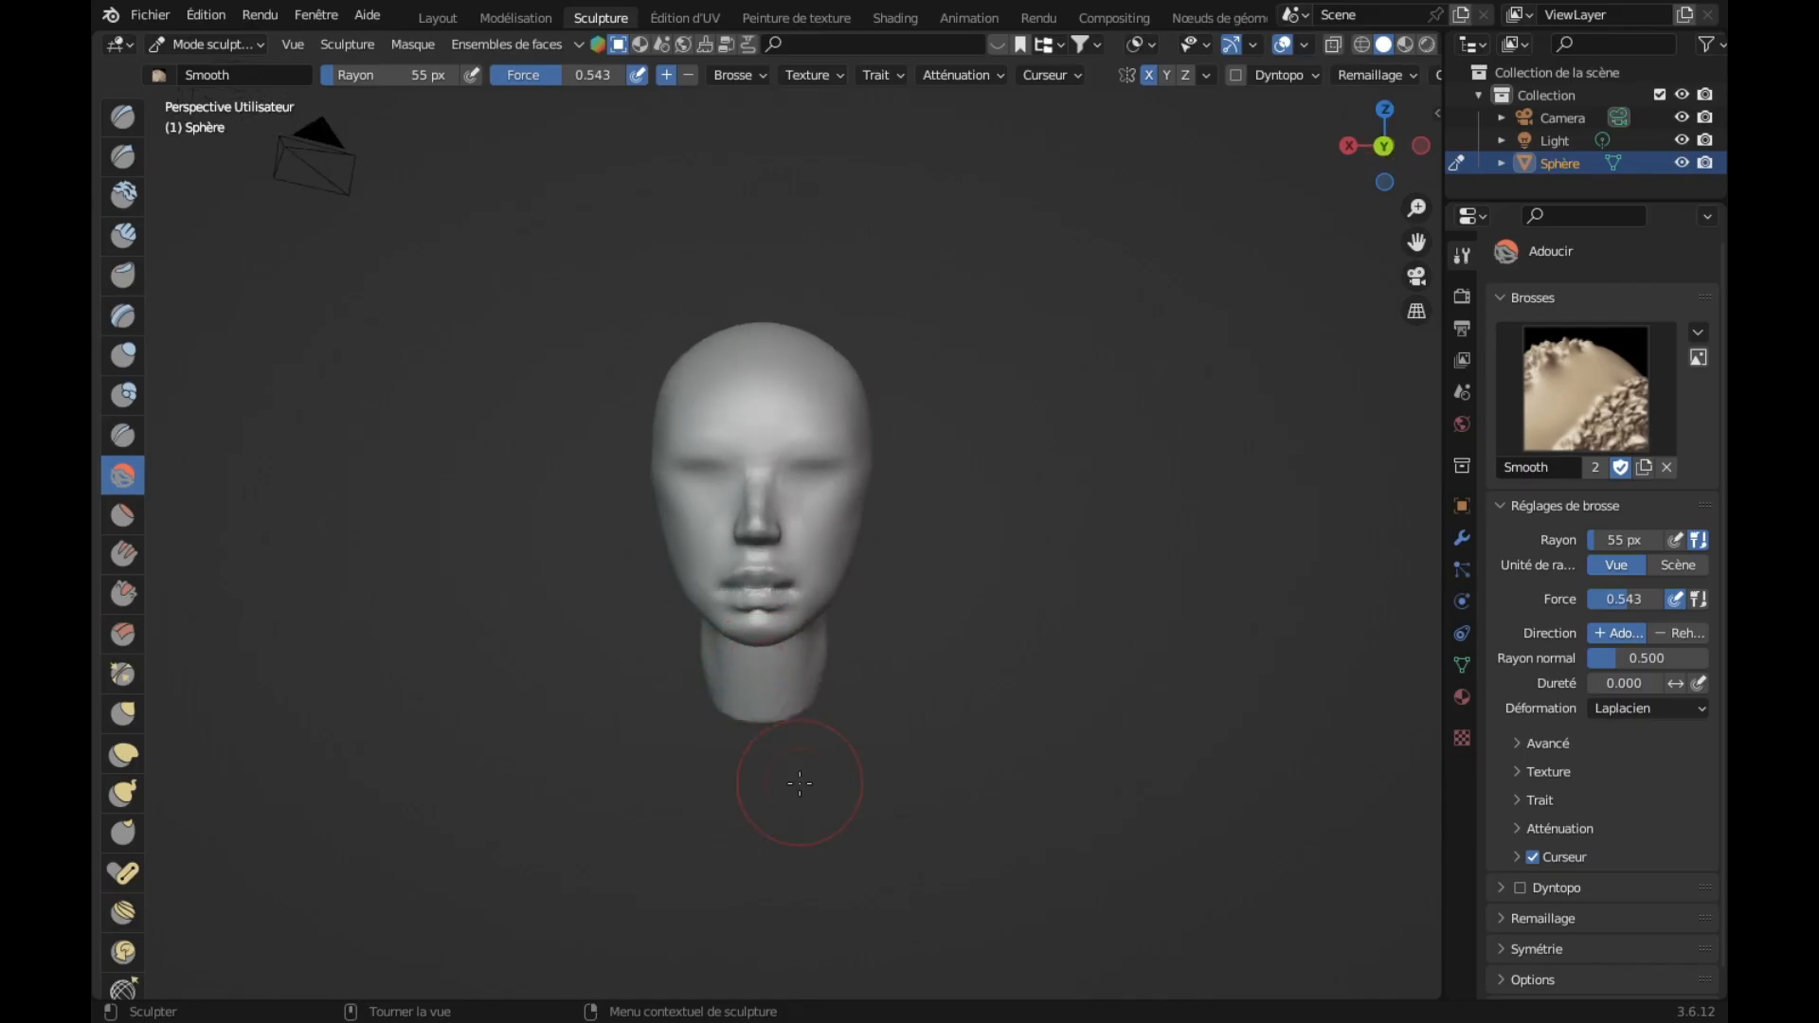
pyautogui.hscroll(10, 800, 784)
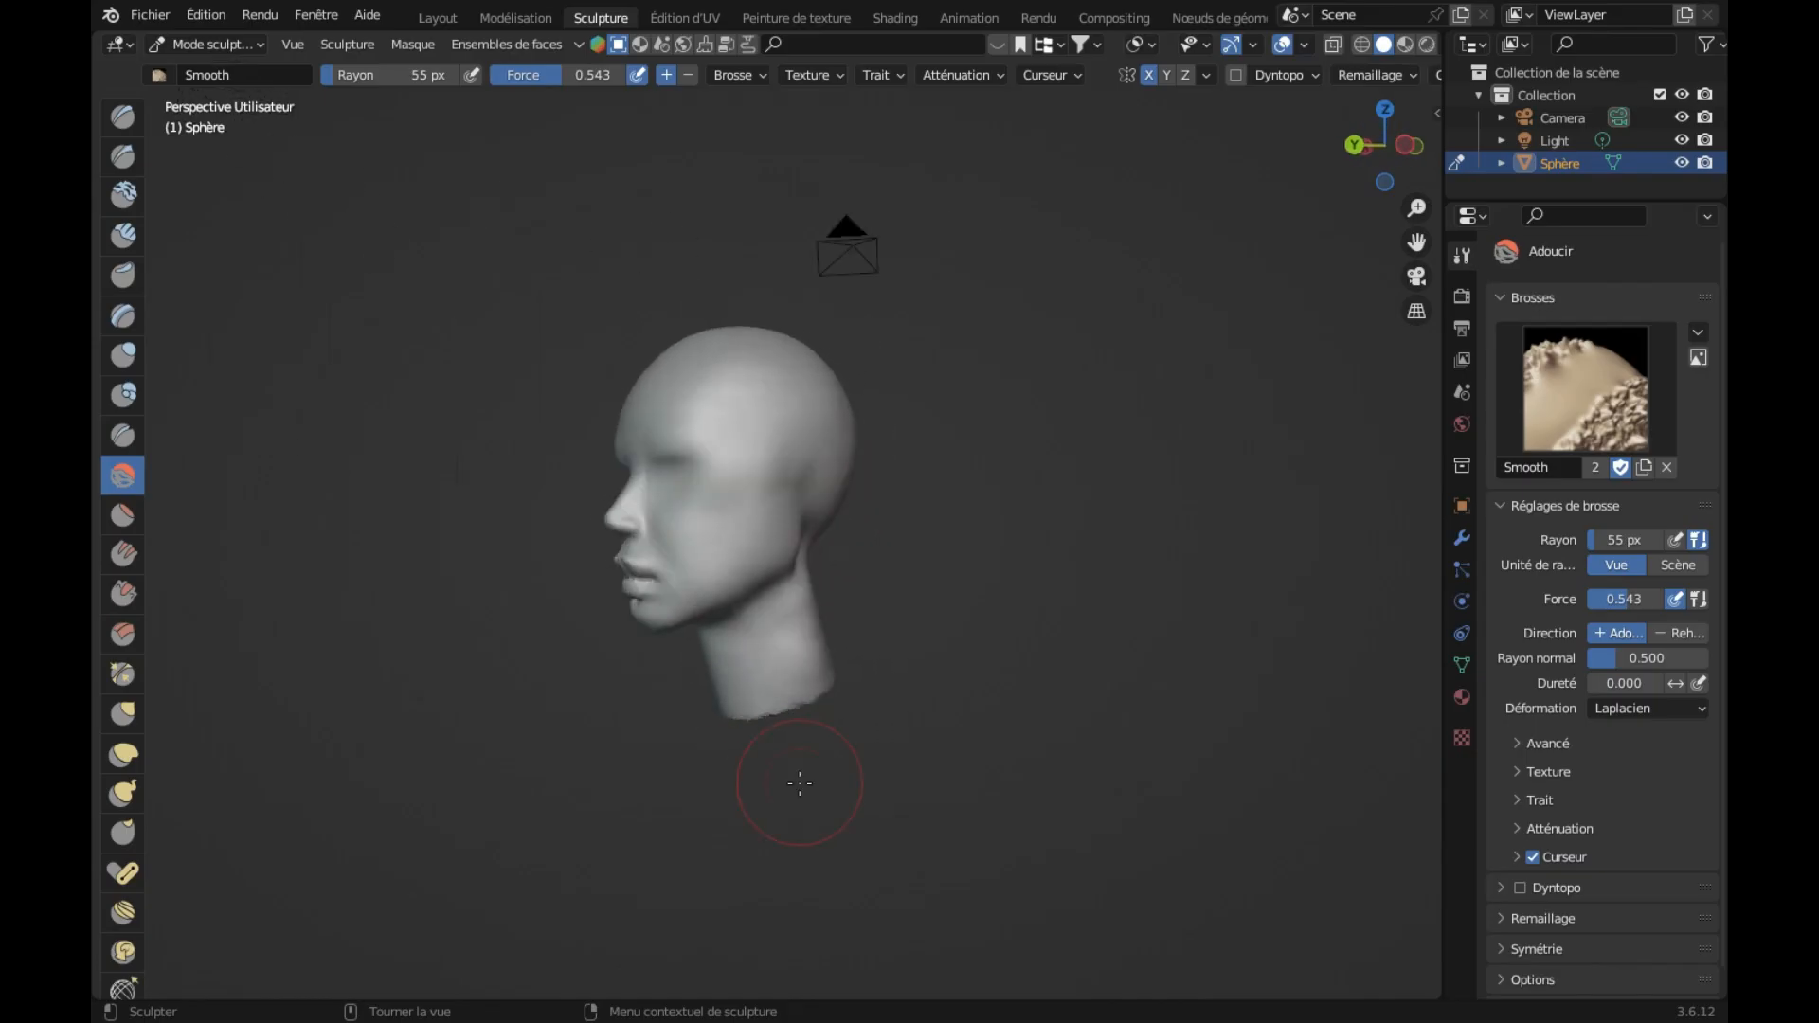
pyautogui.hscroll(-10, 799, 784)
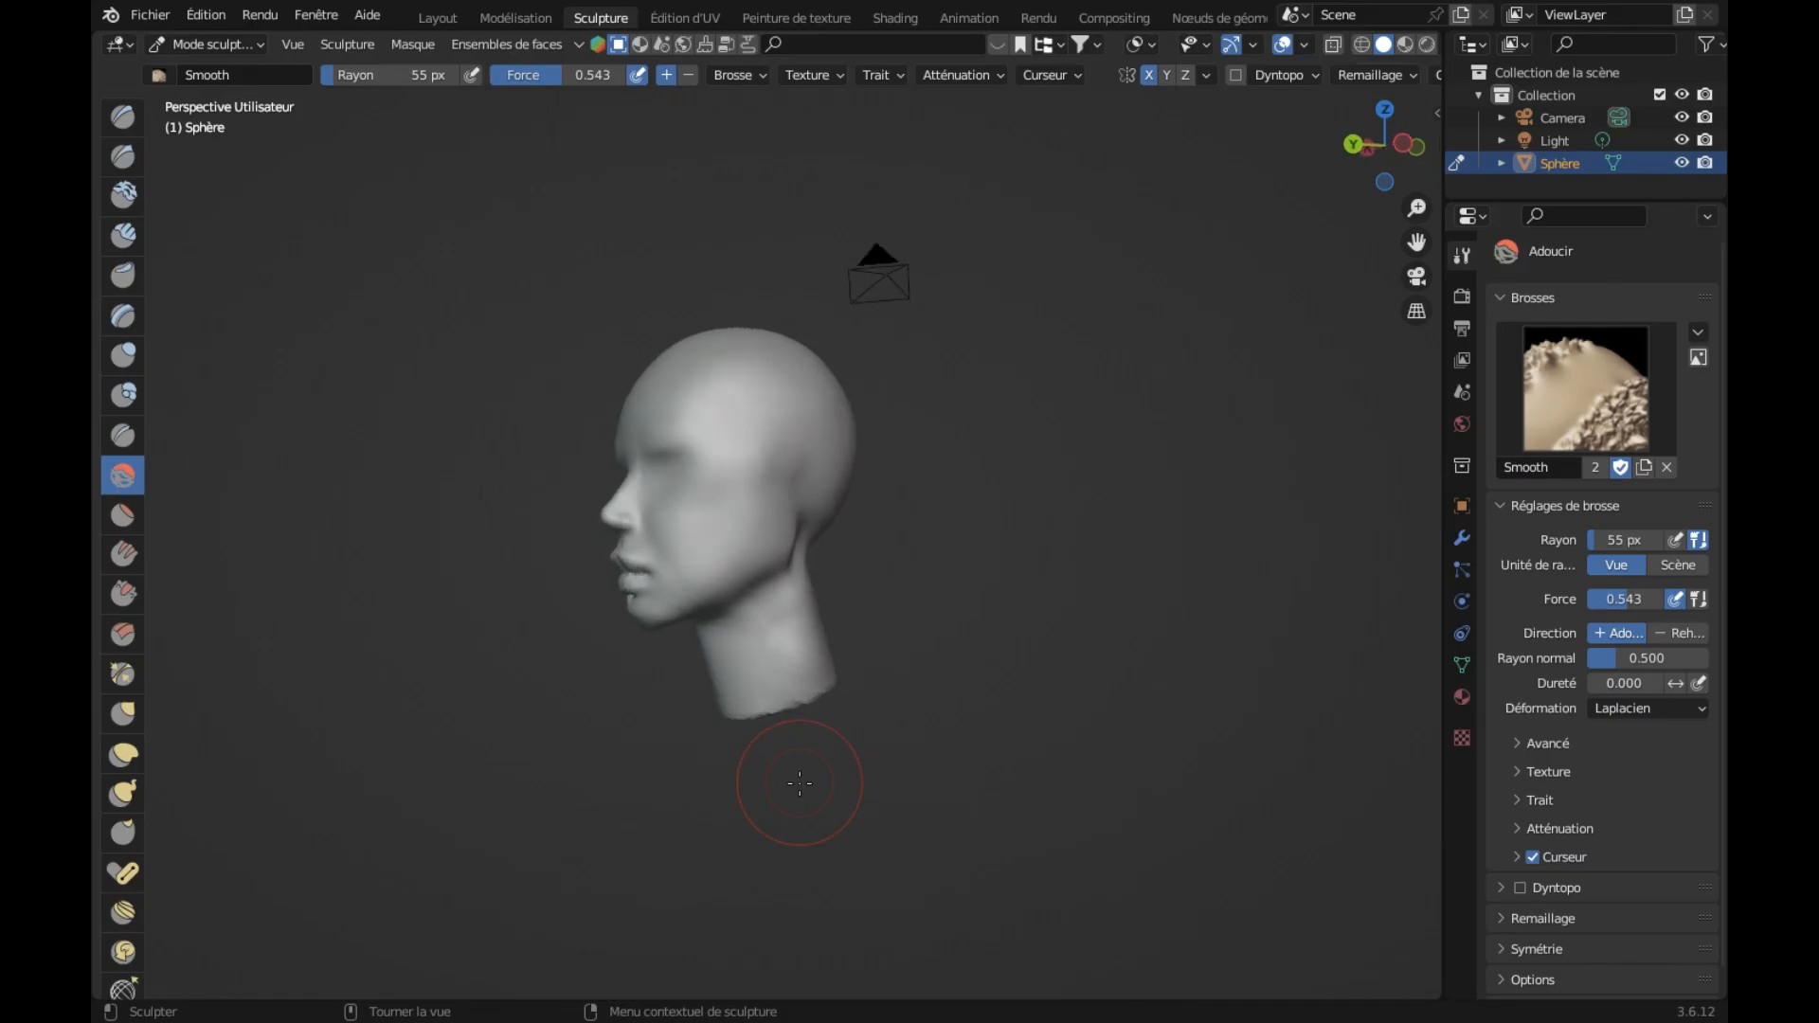
pyautogui.hscroll(-2, 800, 784)
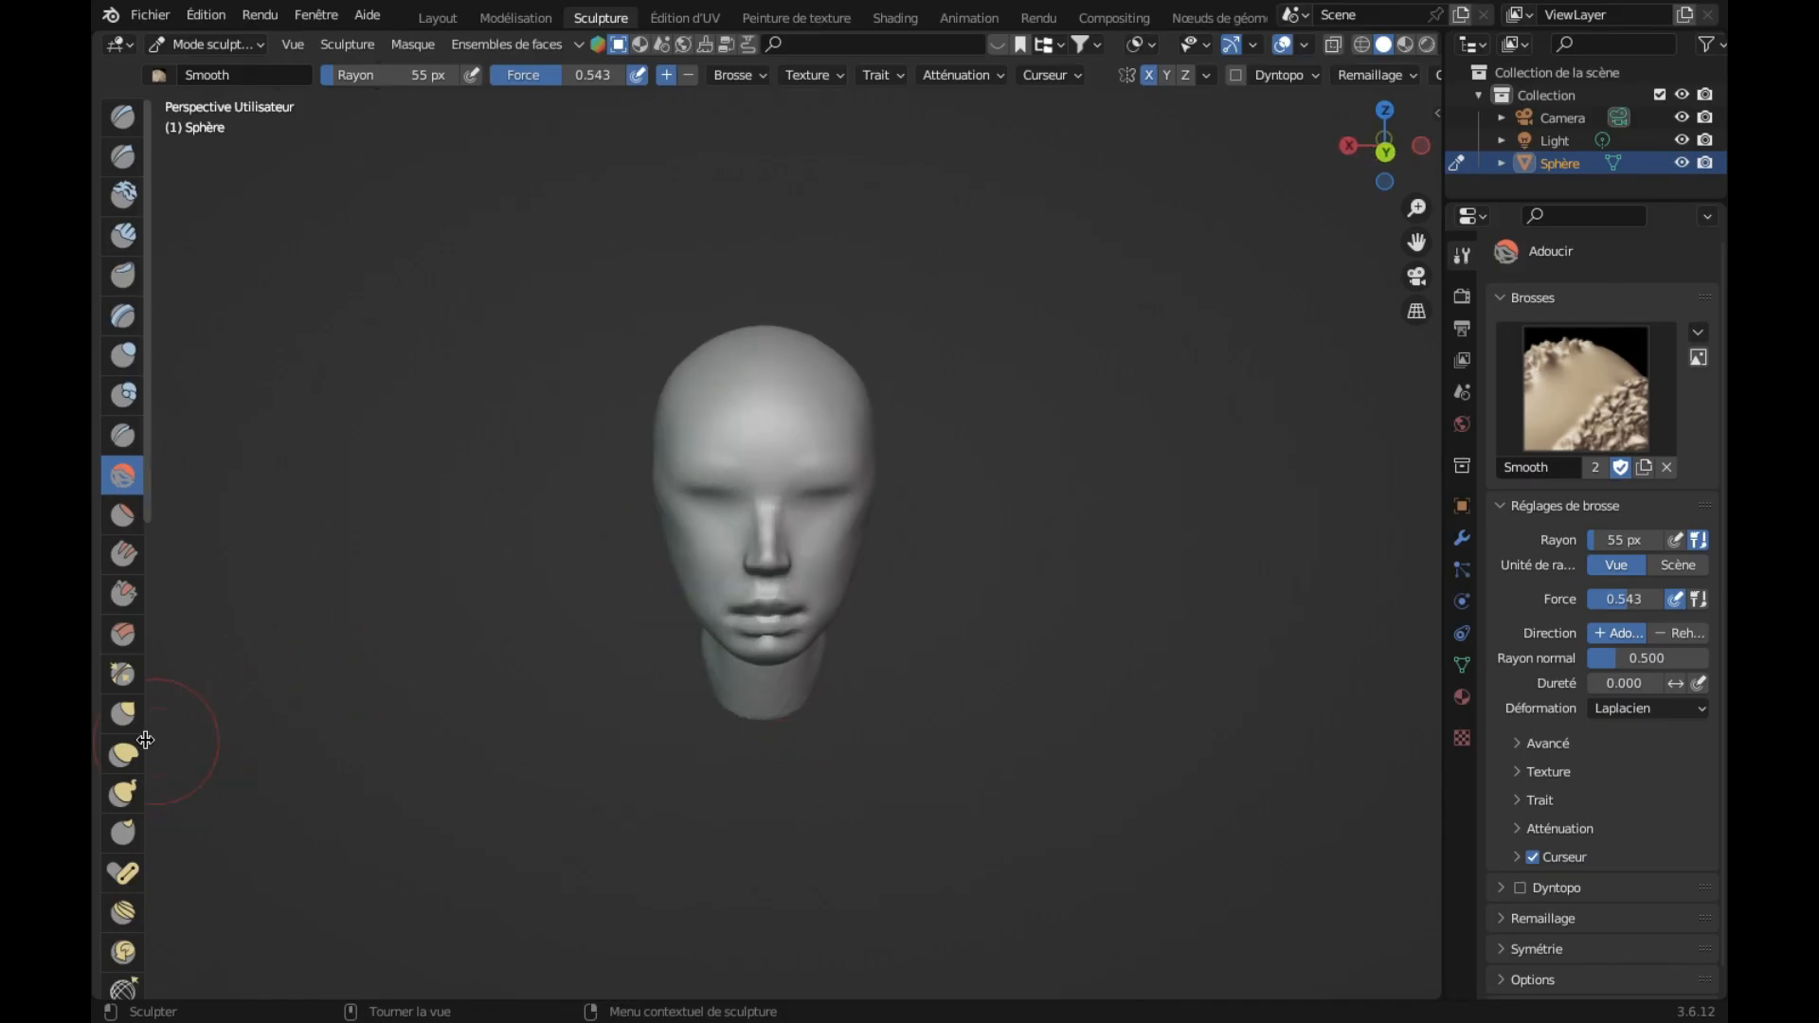
# Step: Reshape the sides of the face in front view with the Grab brush at a 123 px radius, and reduce the radius to 67 px
pyautogui.click(124, 715)
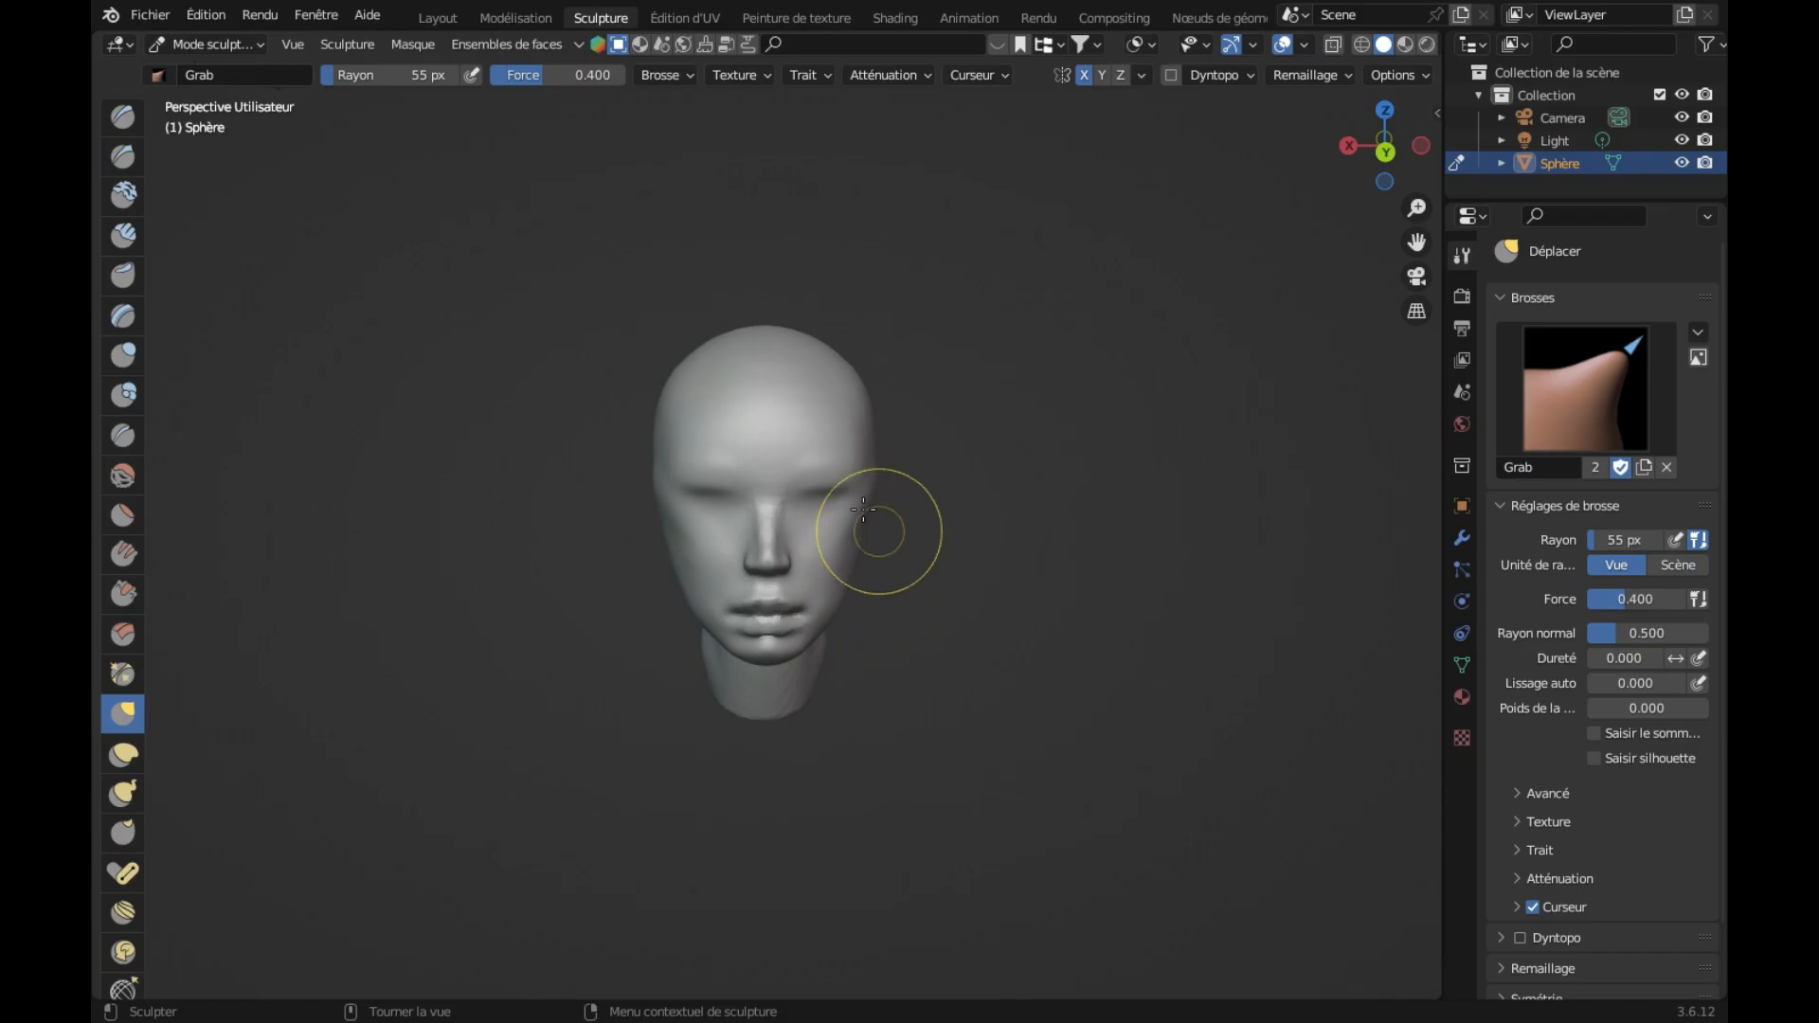
pyautogui.scroll(3, 863, 509)
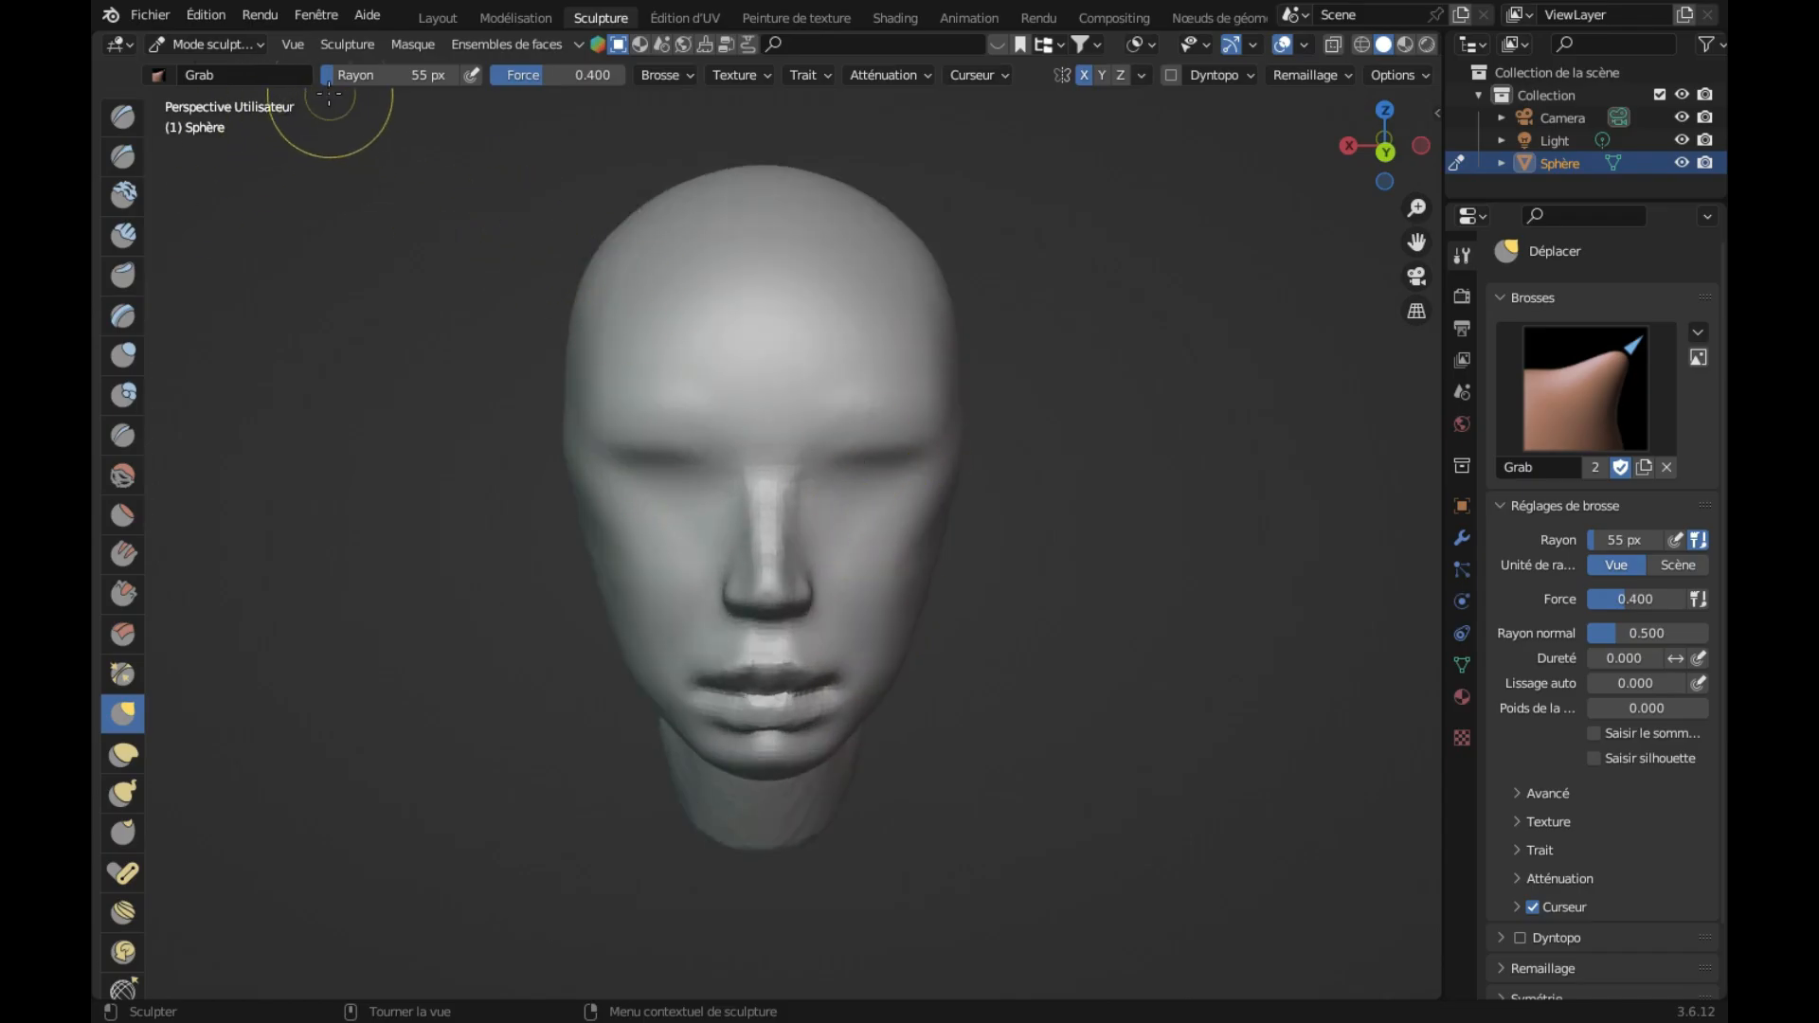
pyautogui.moveTo(337, 79); pyautogui.dragTo(341, 78)
pyautogui.moveTo(342, 79); pyautogui.dragTo(355, 79)
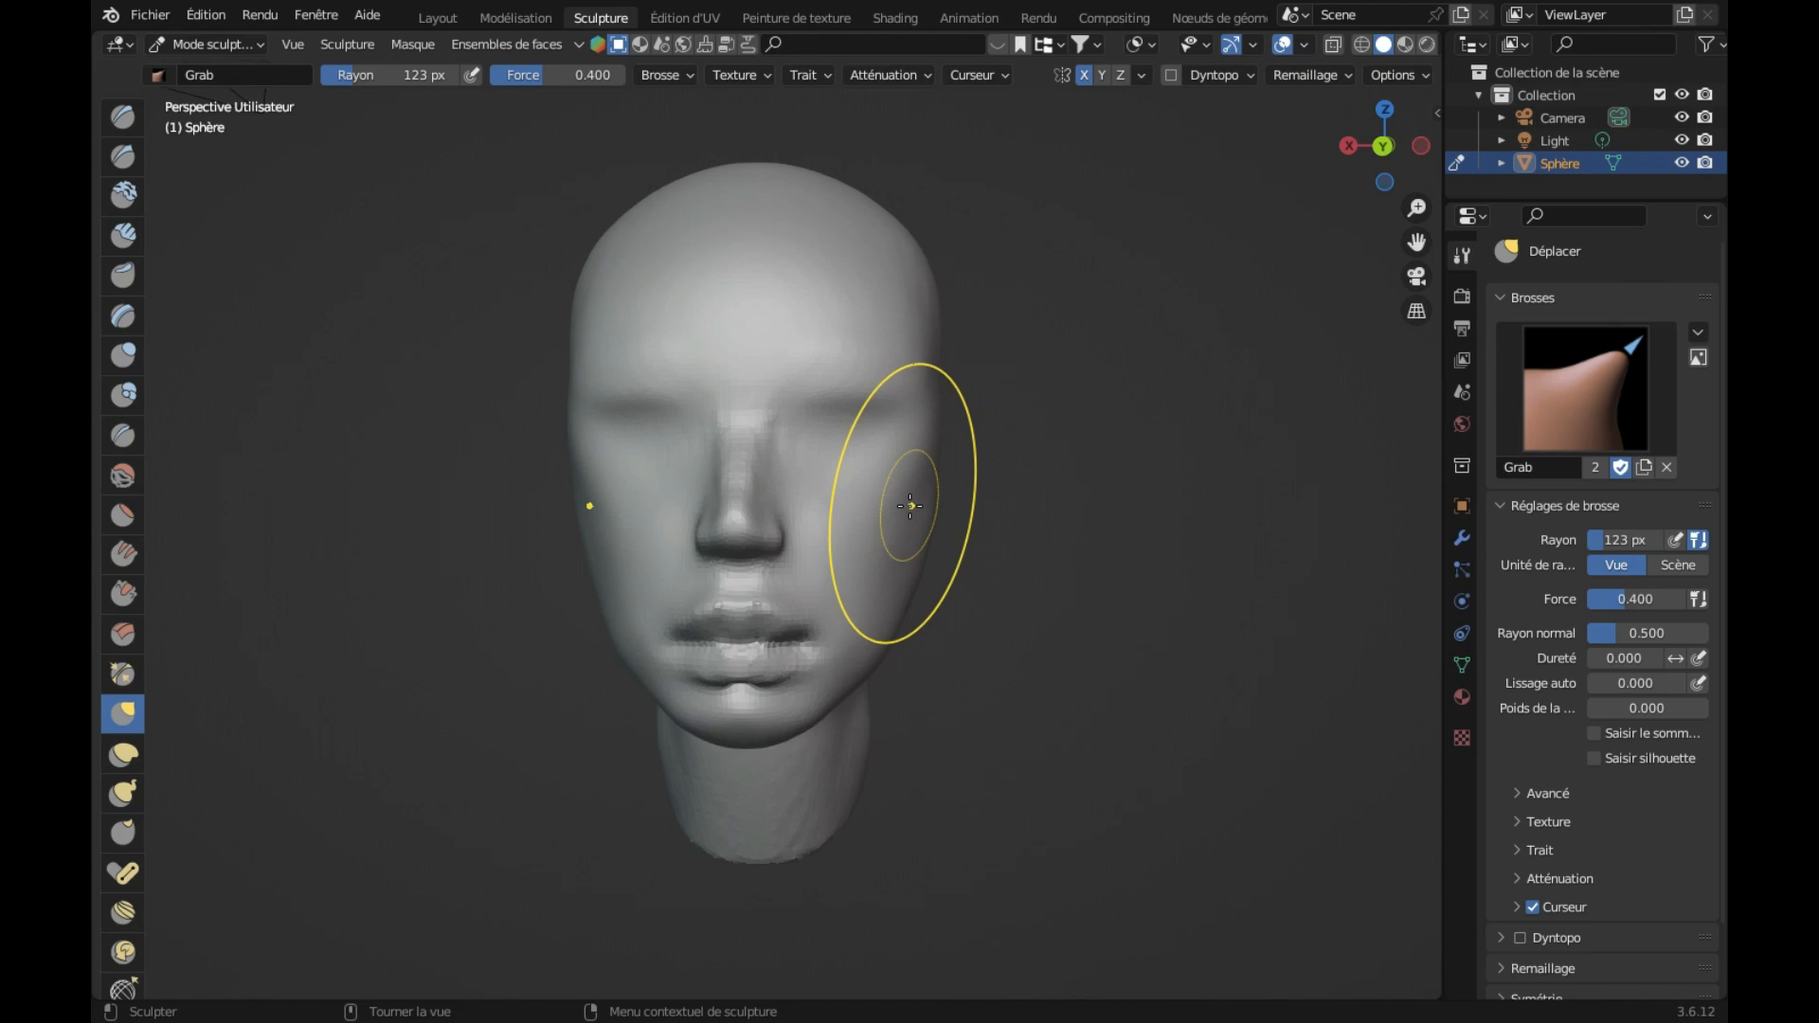
pyautogui.moveTo(909, 506)
pyautogui.mouseDown(button='middle')
pyautogui.moveTo(886, 572)
pyautogui.moveTo(887, 628)
pyautogui.moveTo(900, 616)
pyautogui.mouseUp(button='middle')
pyautogui.scroll(-3, 887, 572)
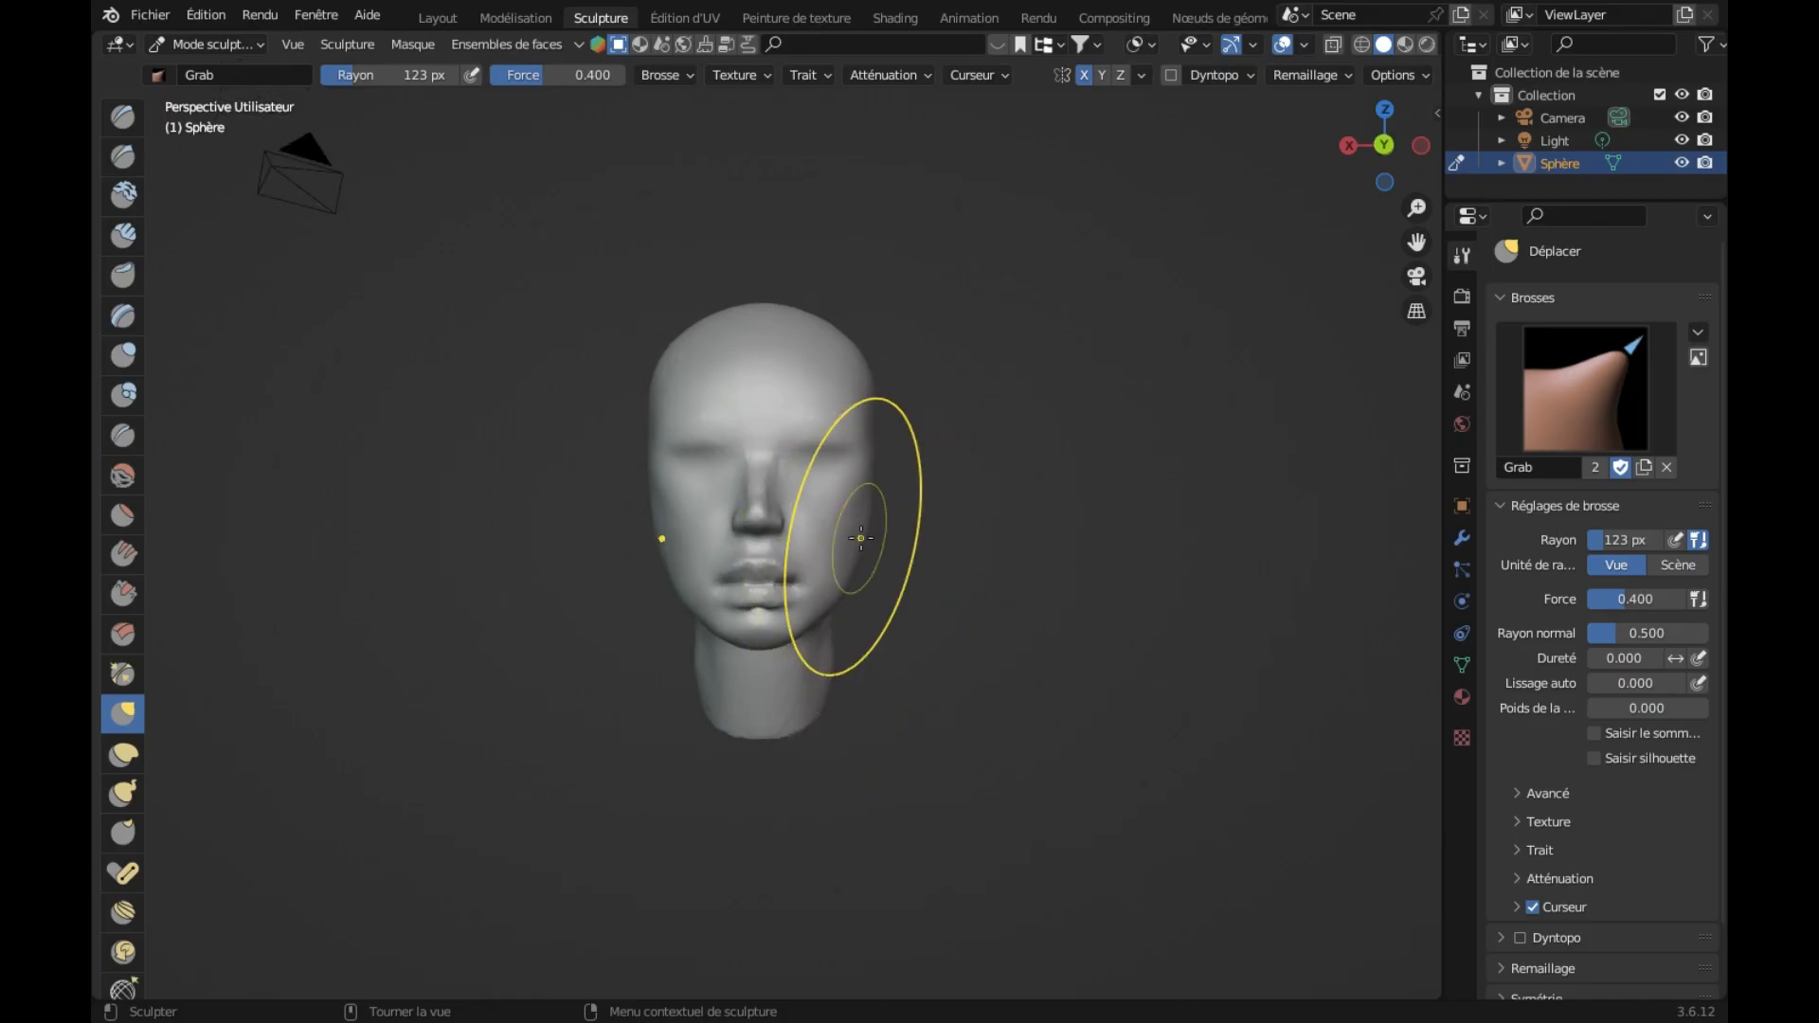
pyautogui.moveTo(358, 69); pyautogui.dragTo(359, 69)
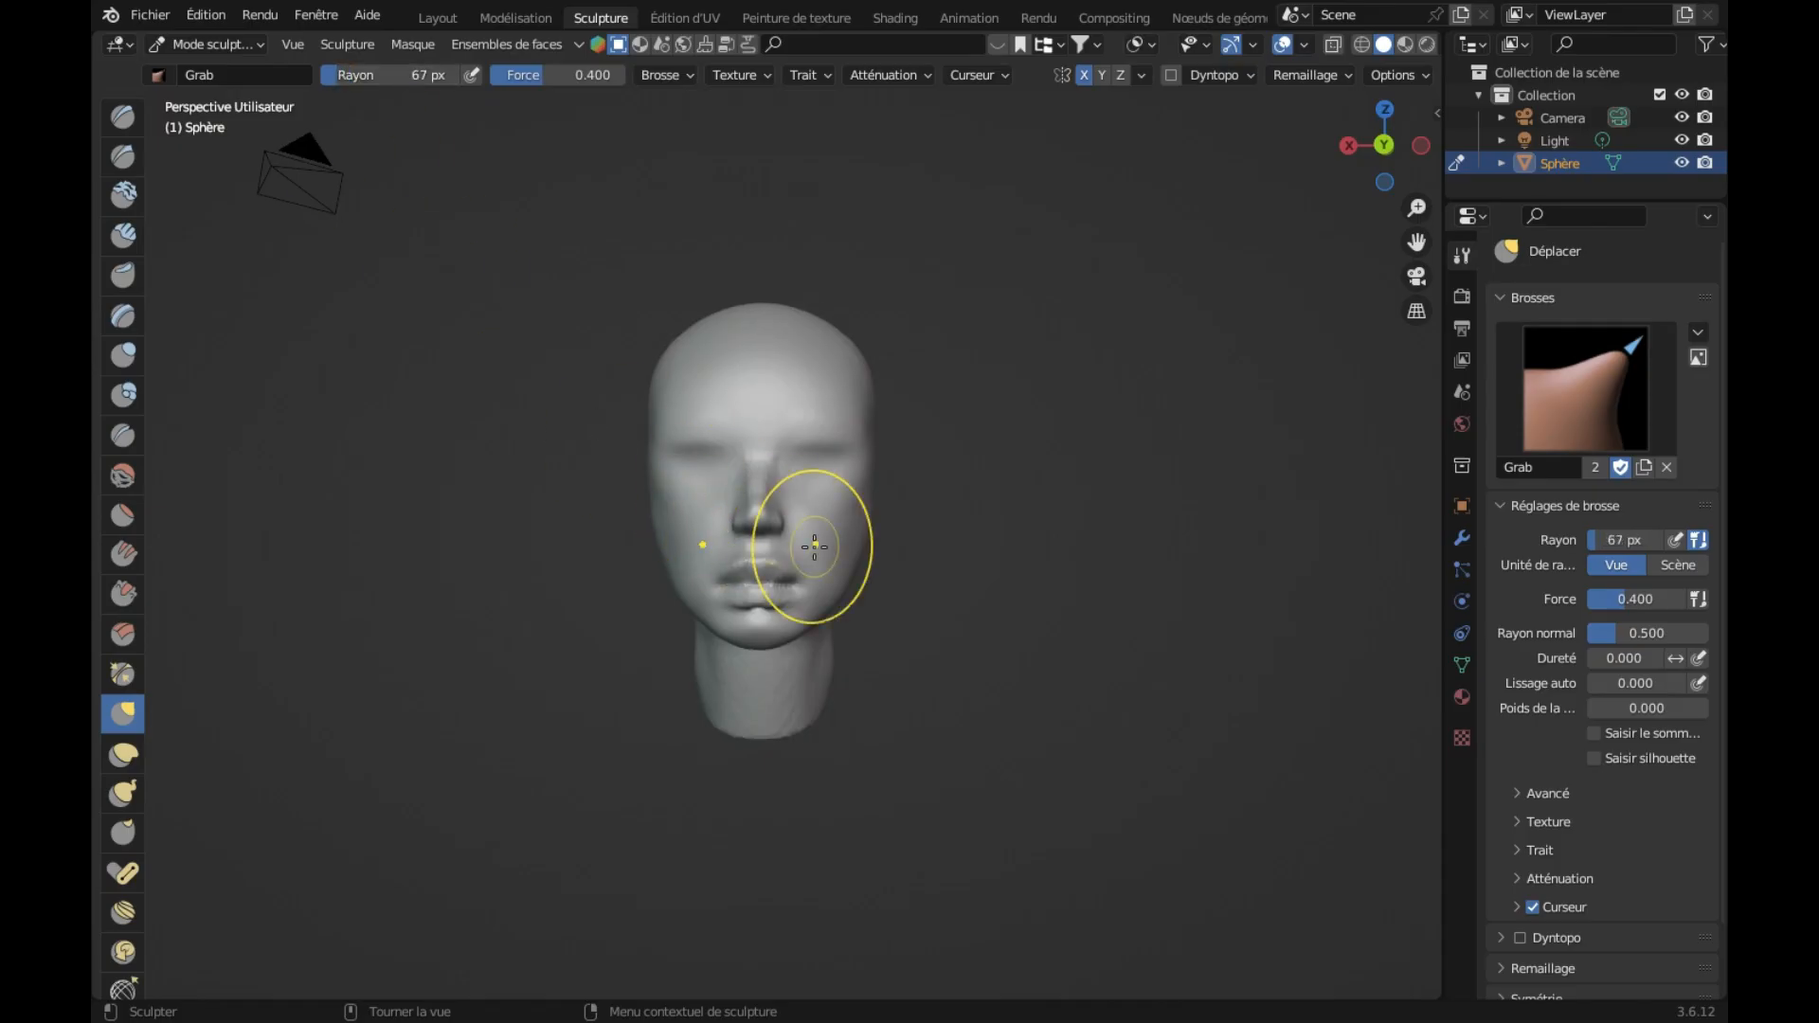
pyautogui.scroll(3, 812, 536)
pyautogui.moveTo(815, 543); pyautogui.dragTo(815, 547, button='middle')
pyautogui.moveTo(898, 573)
pyautogui.mouseDown()
pyautogui.moveTo(879, 660)
pyautogui.moveTo(868, 651)
pyautogui.mouseUp()
pyautogui.hotkey('ctrl', 'z')
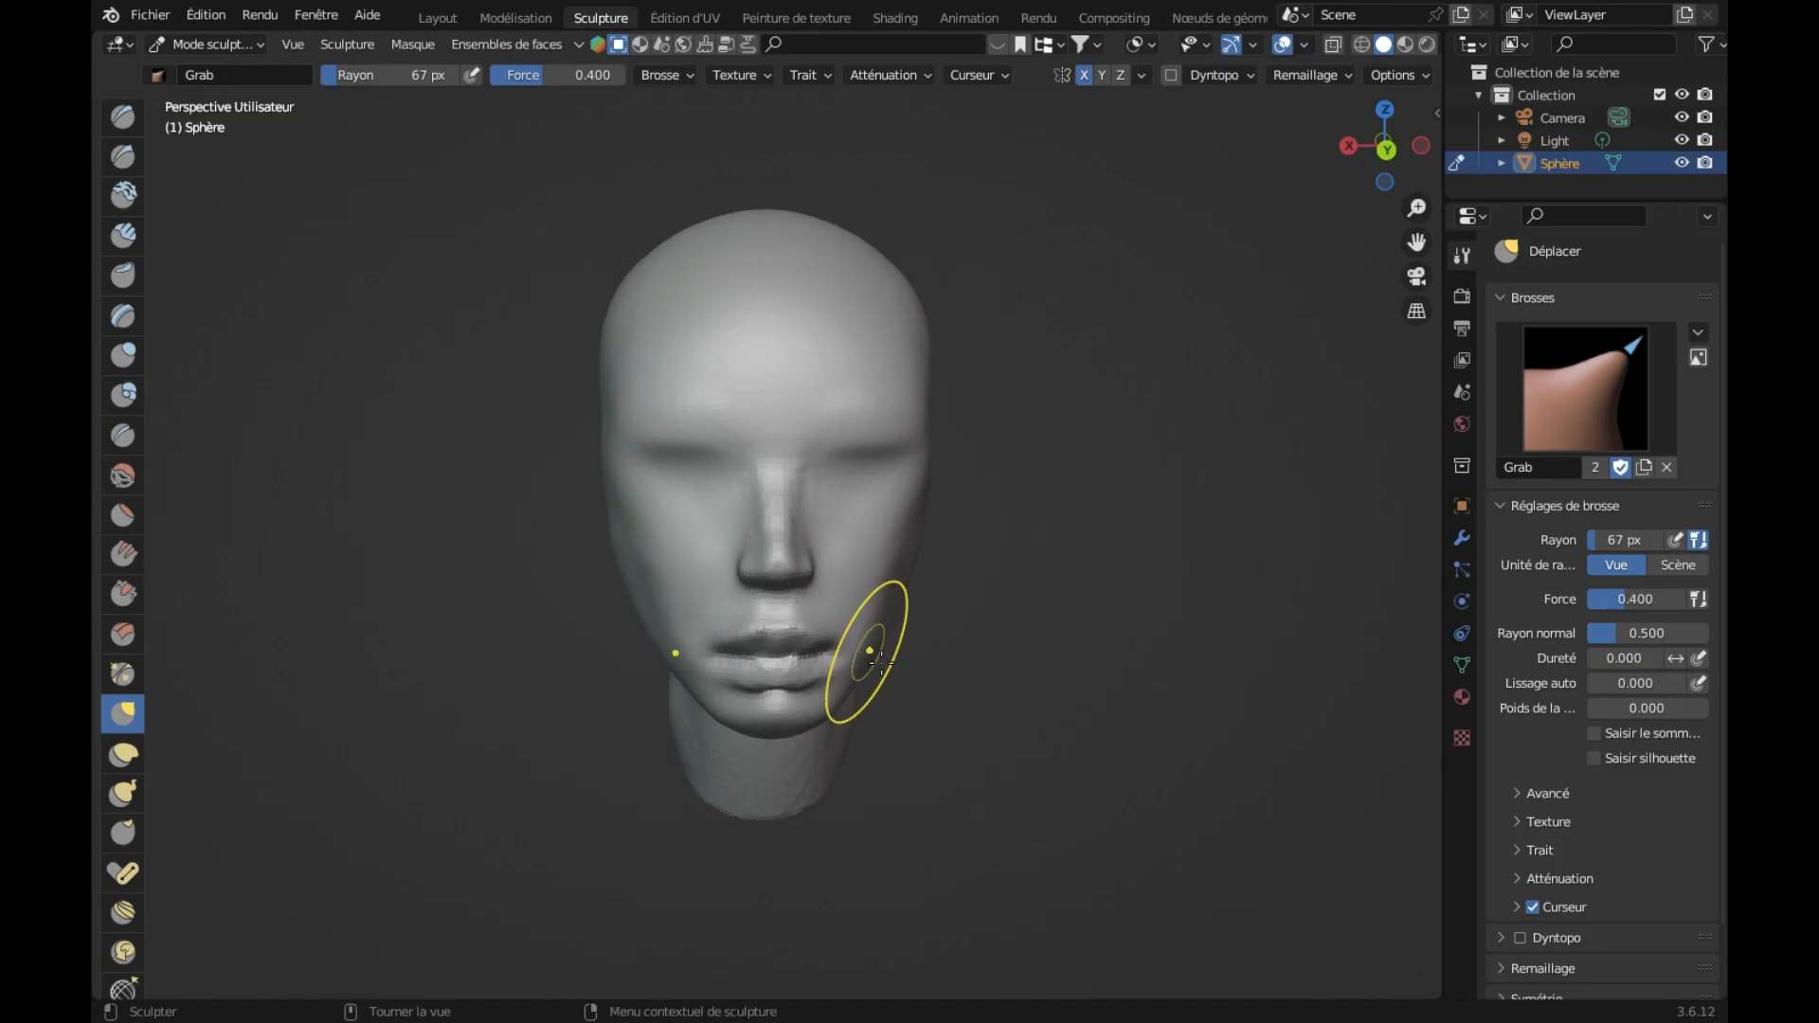
pyautogui.moveTo(899, 676); pyautogui.dragTo(895, 671, button='middle')
pyautogui.hotkey('ctrl', 'z')
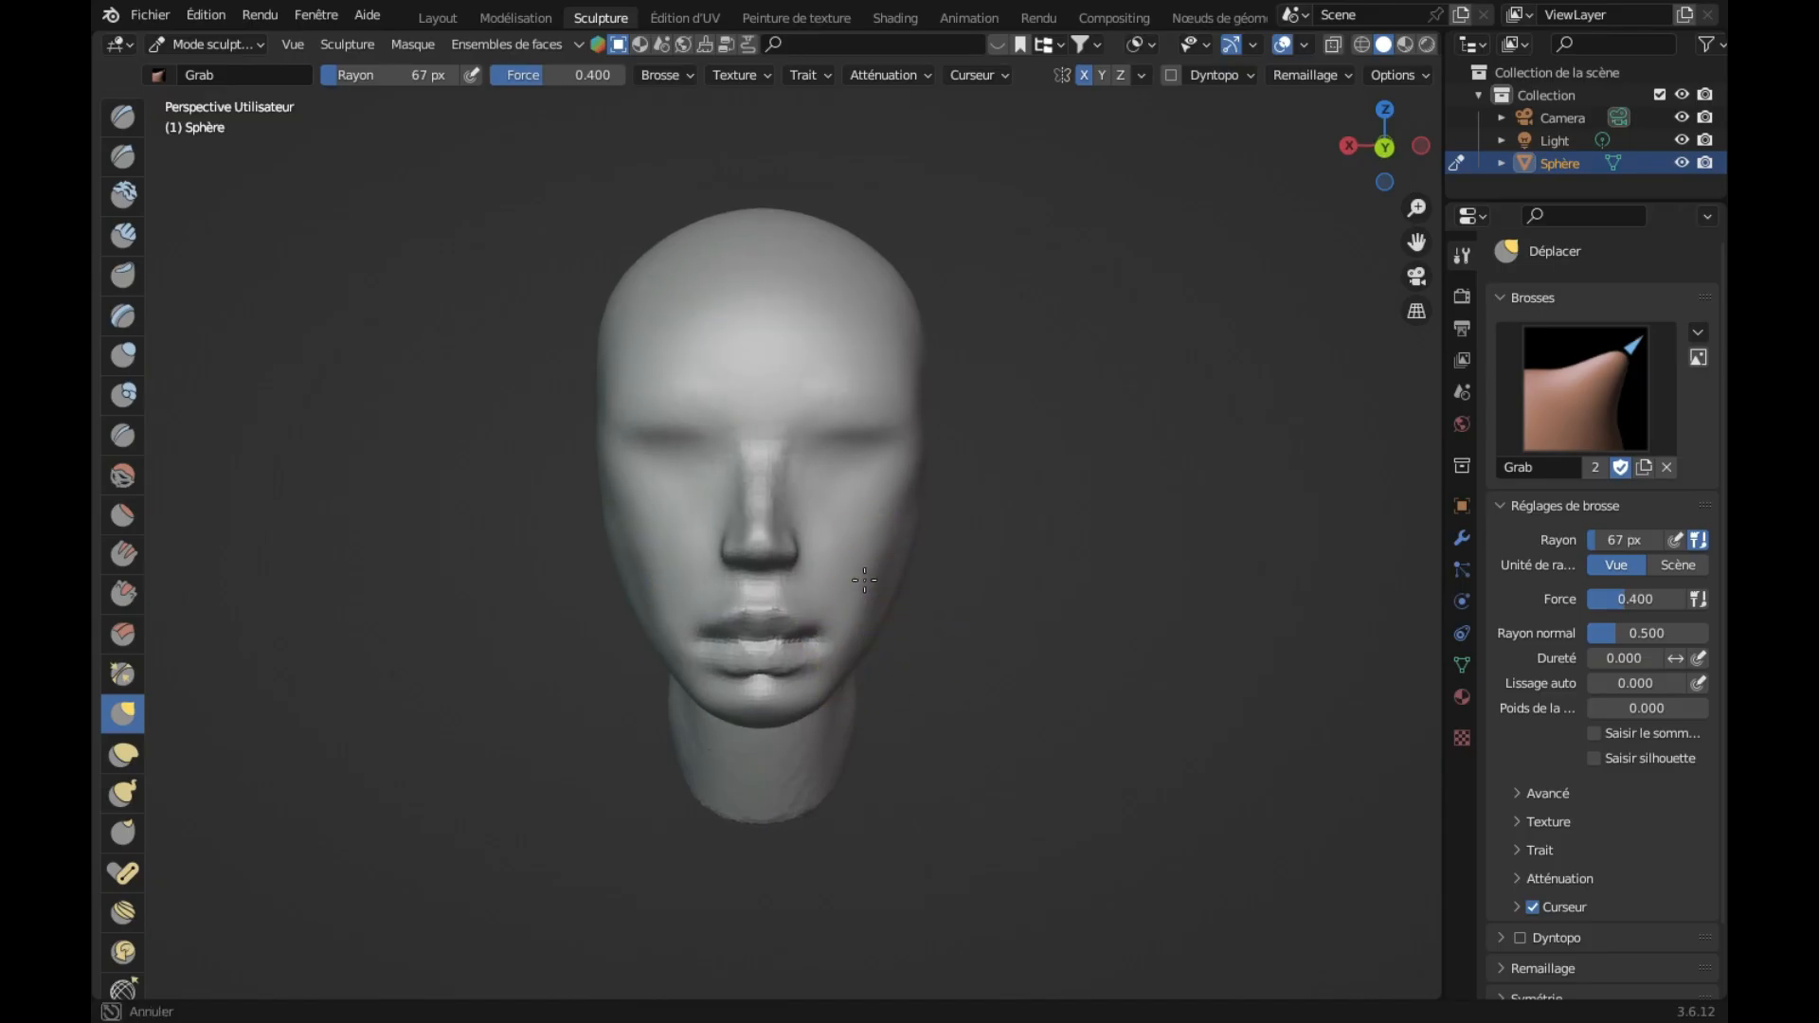
# Step: Refine the outline of the cheeks down toward the jaw in front view with the Grab brush at a 67 px radius
pyautogui.moveTo(887, 528); pyautogui.dragTo(872, 620)
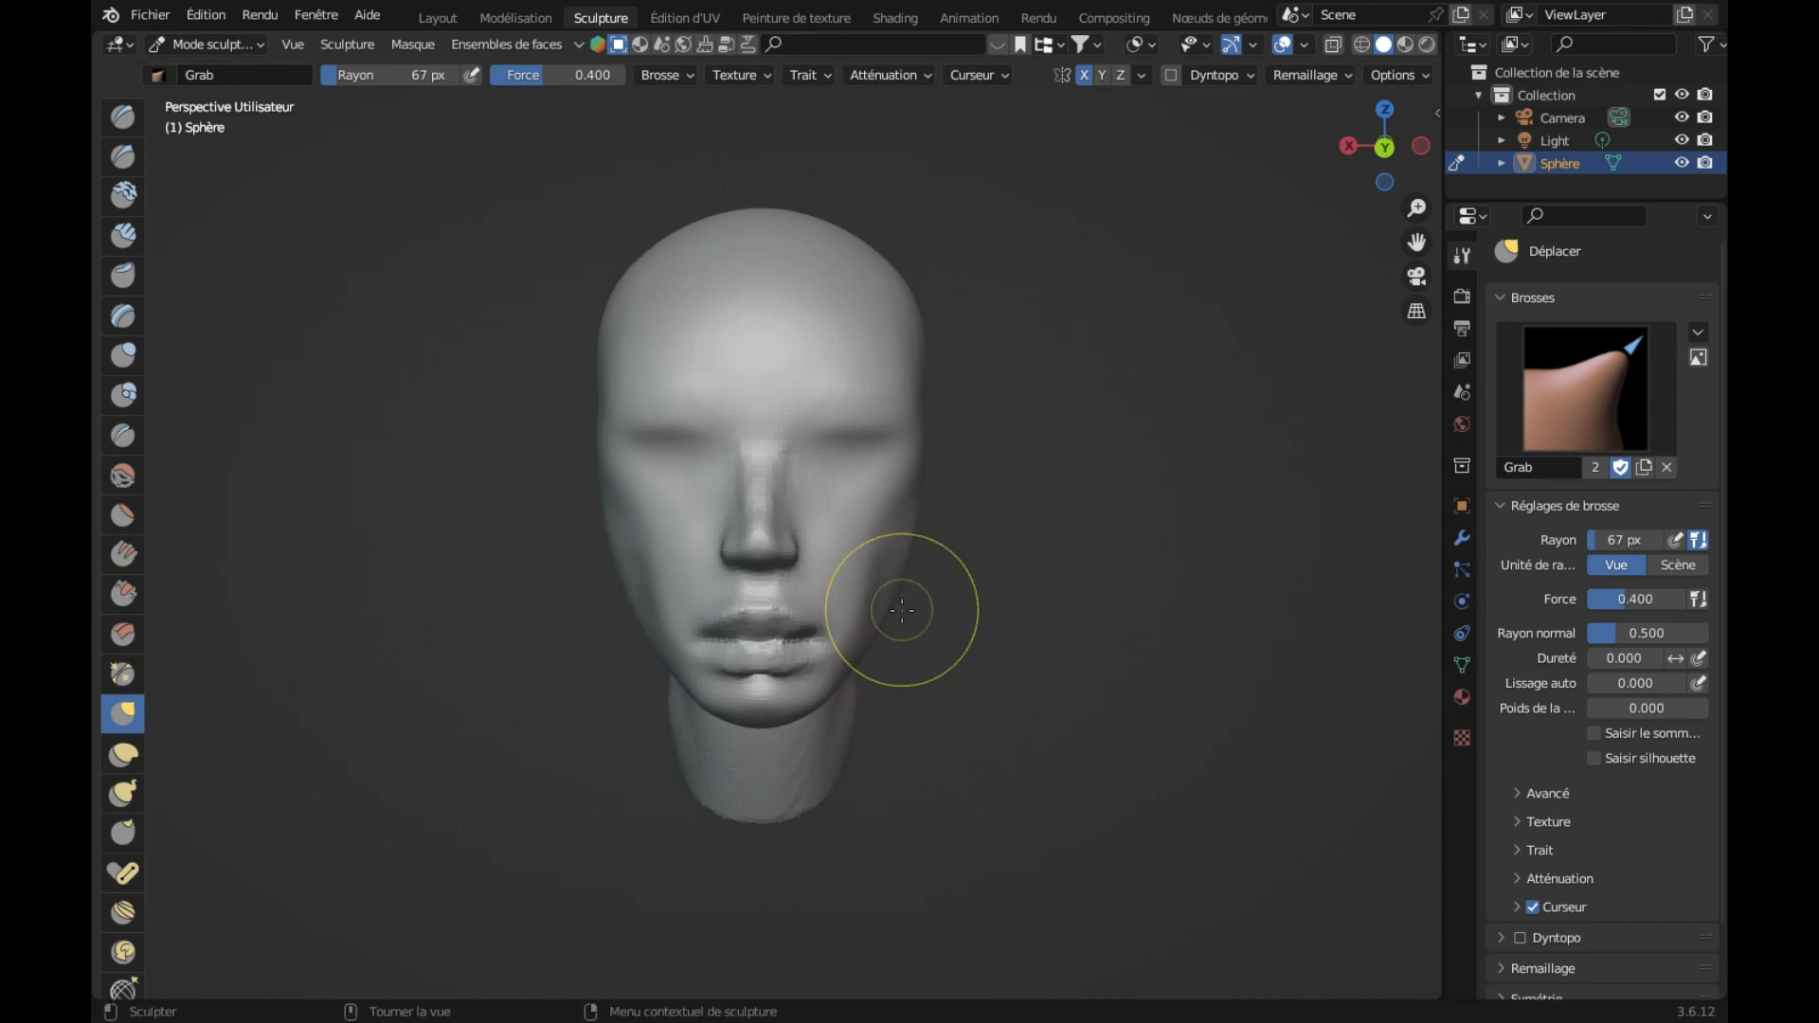
pyautogui.moveTo(894, 638); pyautogui.dragTo(885, 637, button='middle')
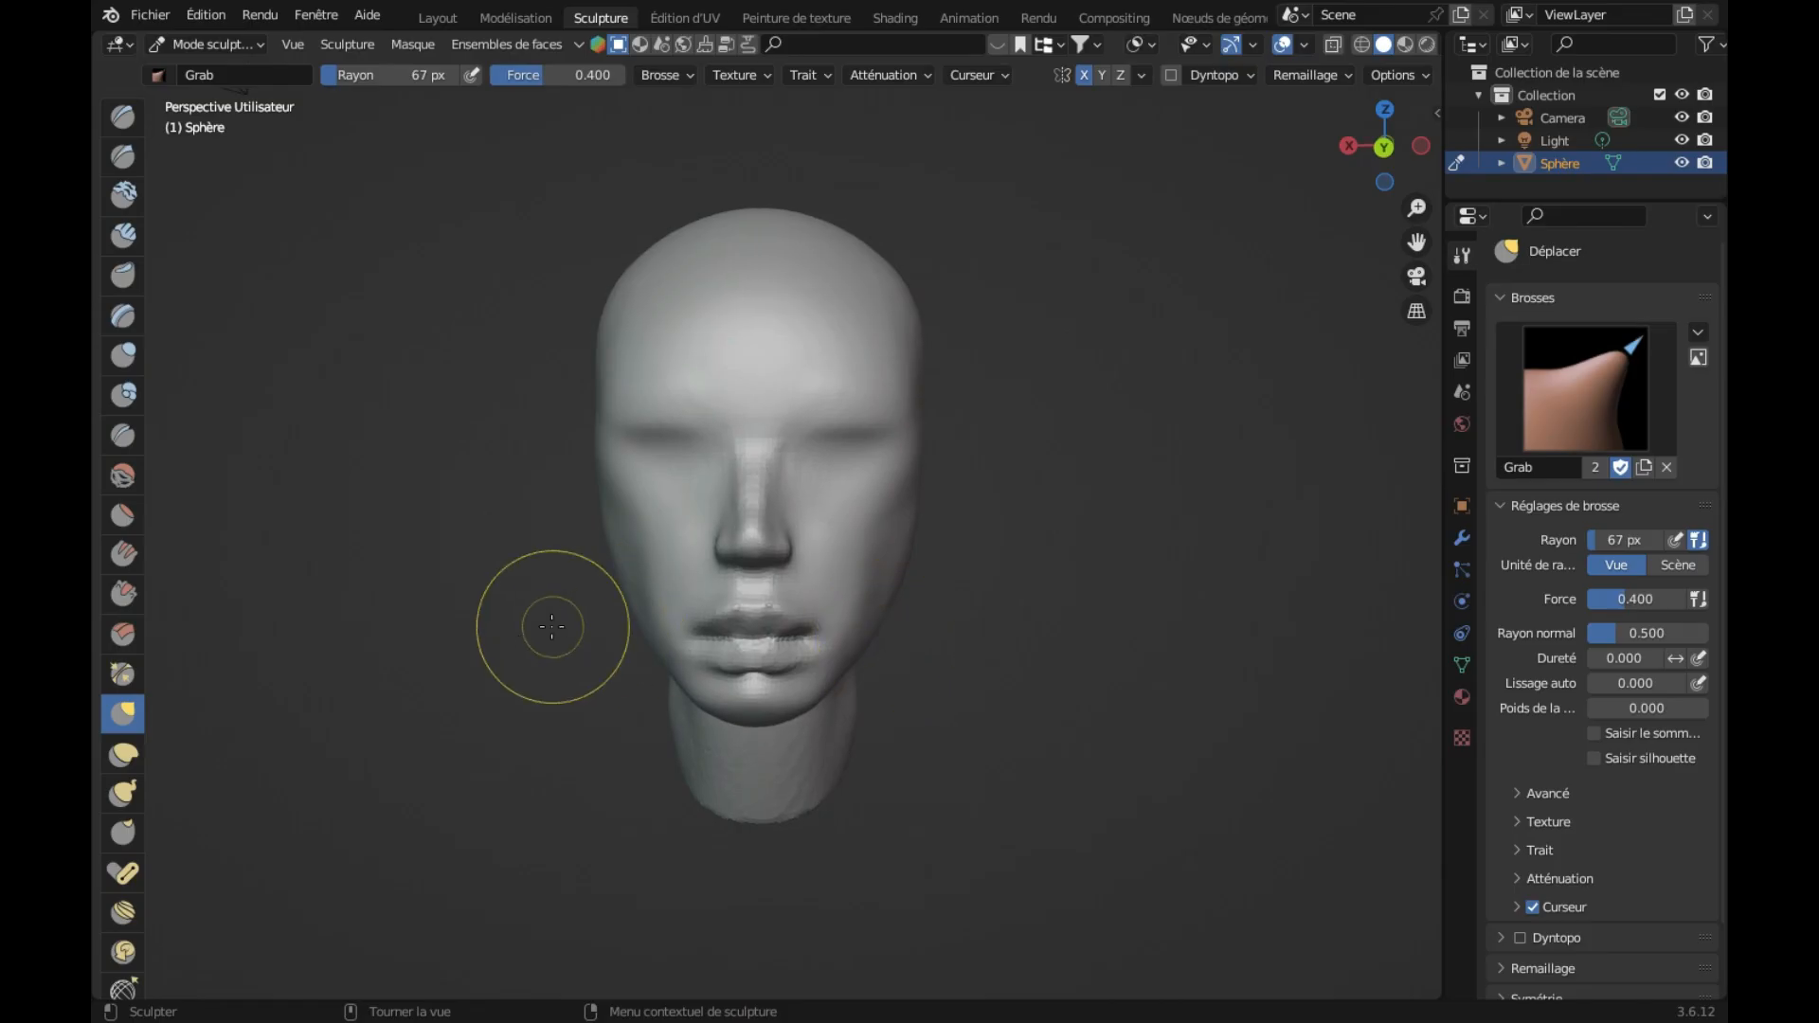
# Step: Smooth the jaw, cheeks and temples with the Smooth brush at a 67 px radius and 0.543 strength
pyautogui.click(112, 481)
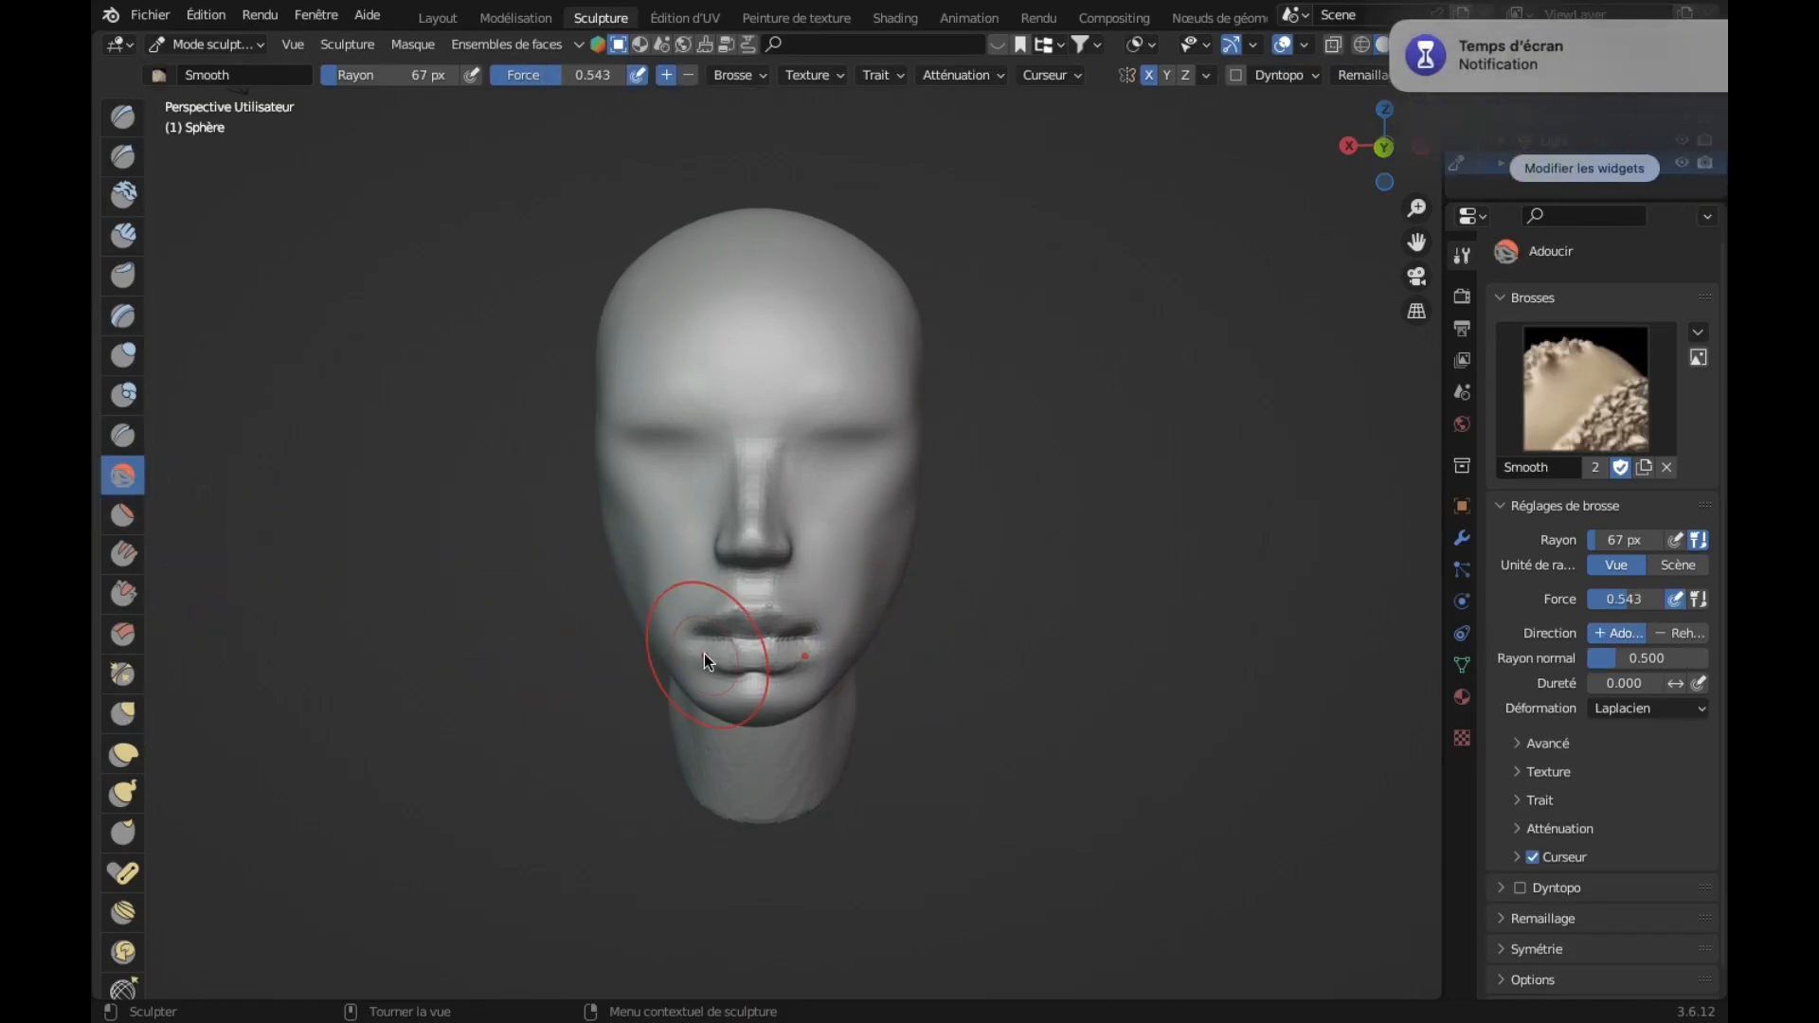
pyautogui.moveTo(850, 650); pyautogui.dragTo(845, 650, button='middle')
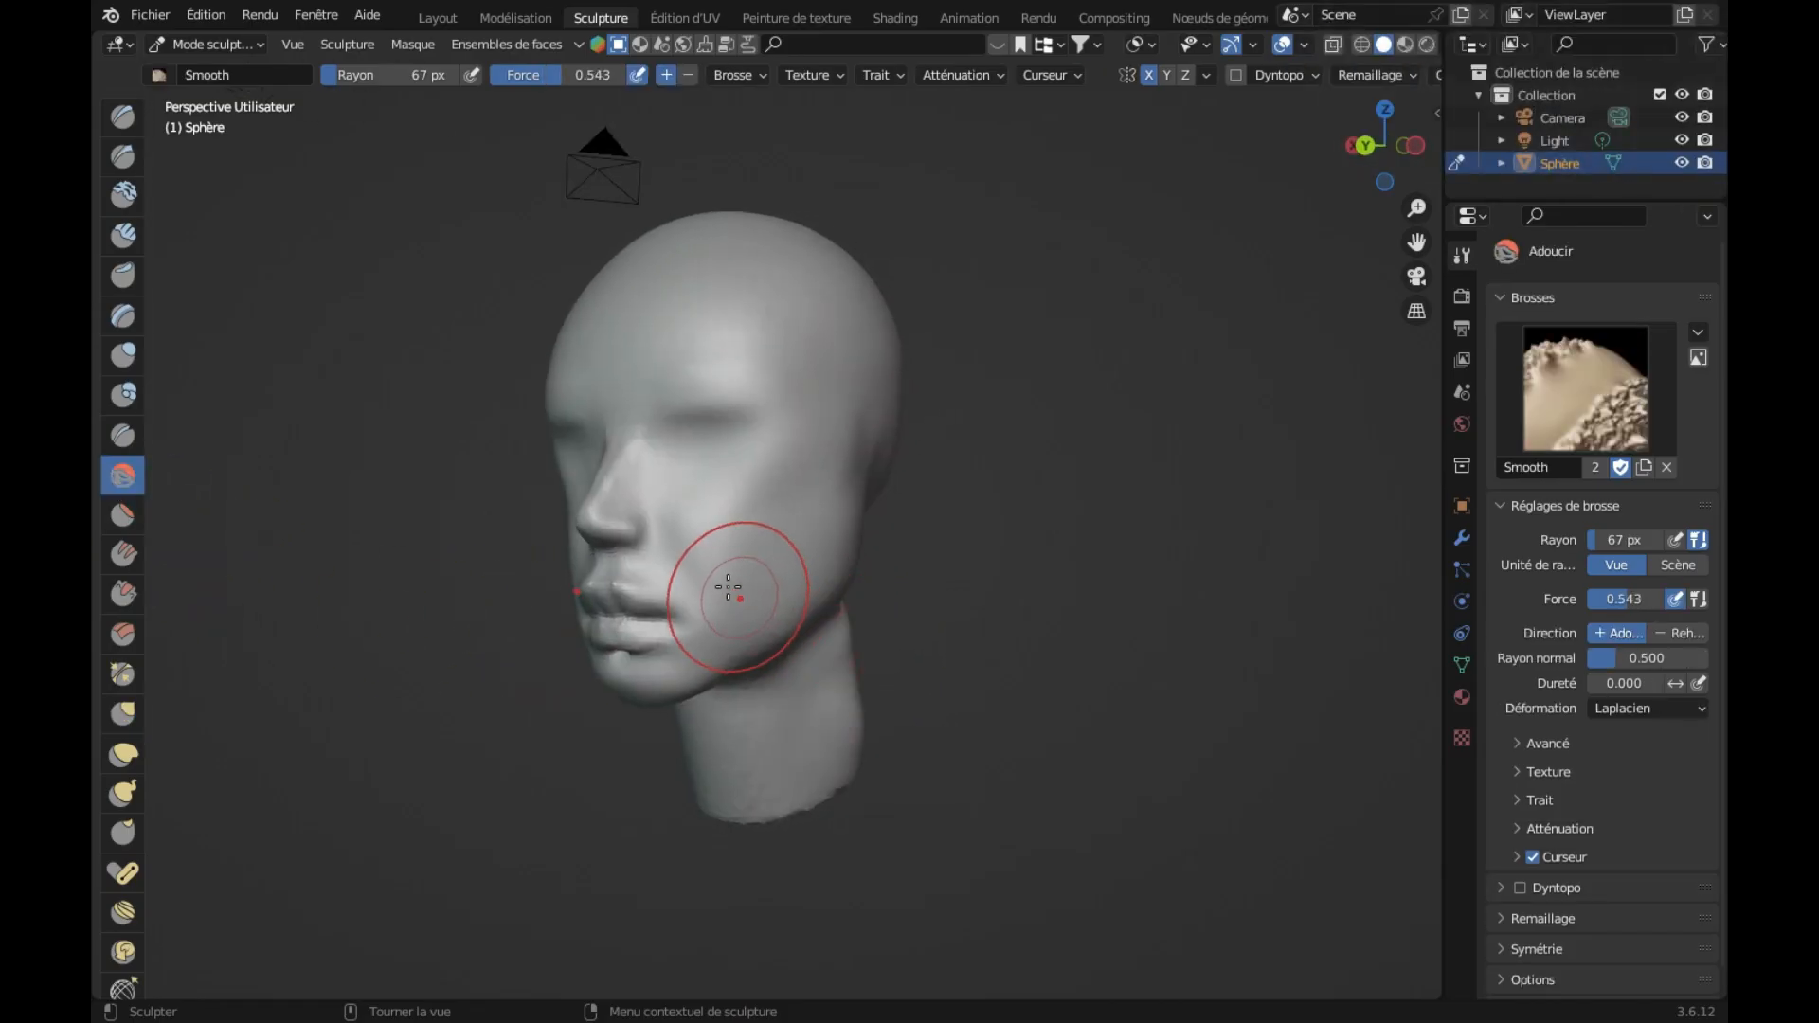
pyautogui.moveTo(743, 471); pyautogui.dragTo(739, 459, button='middle')
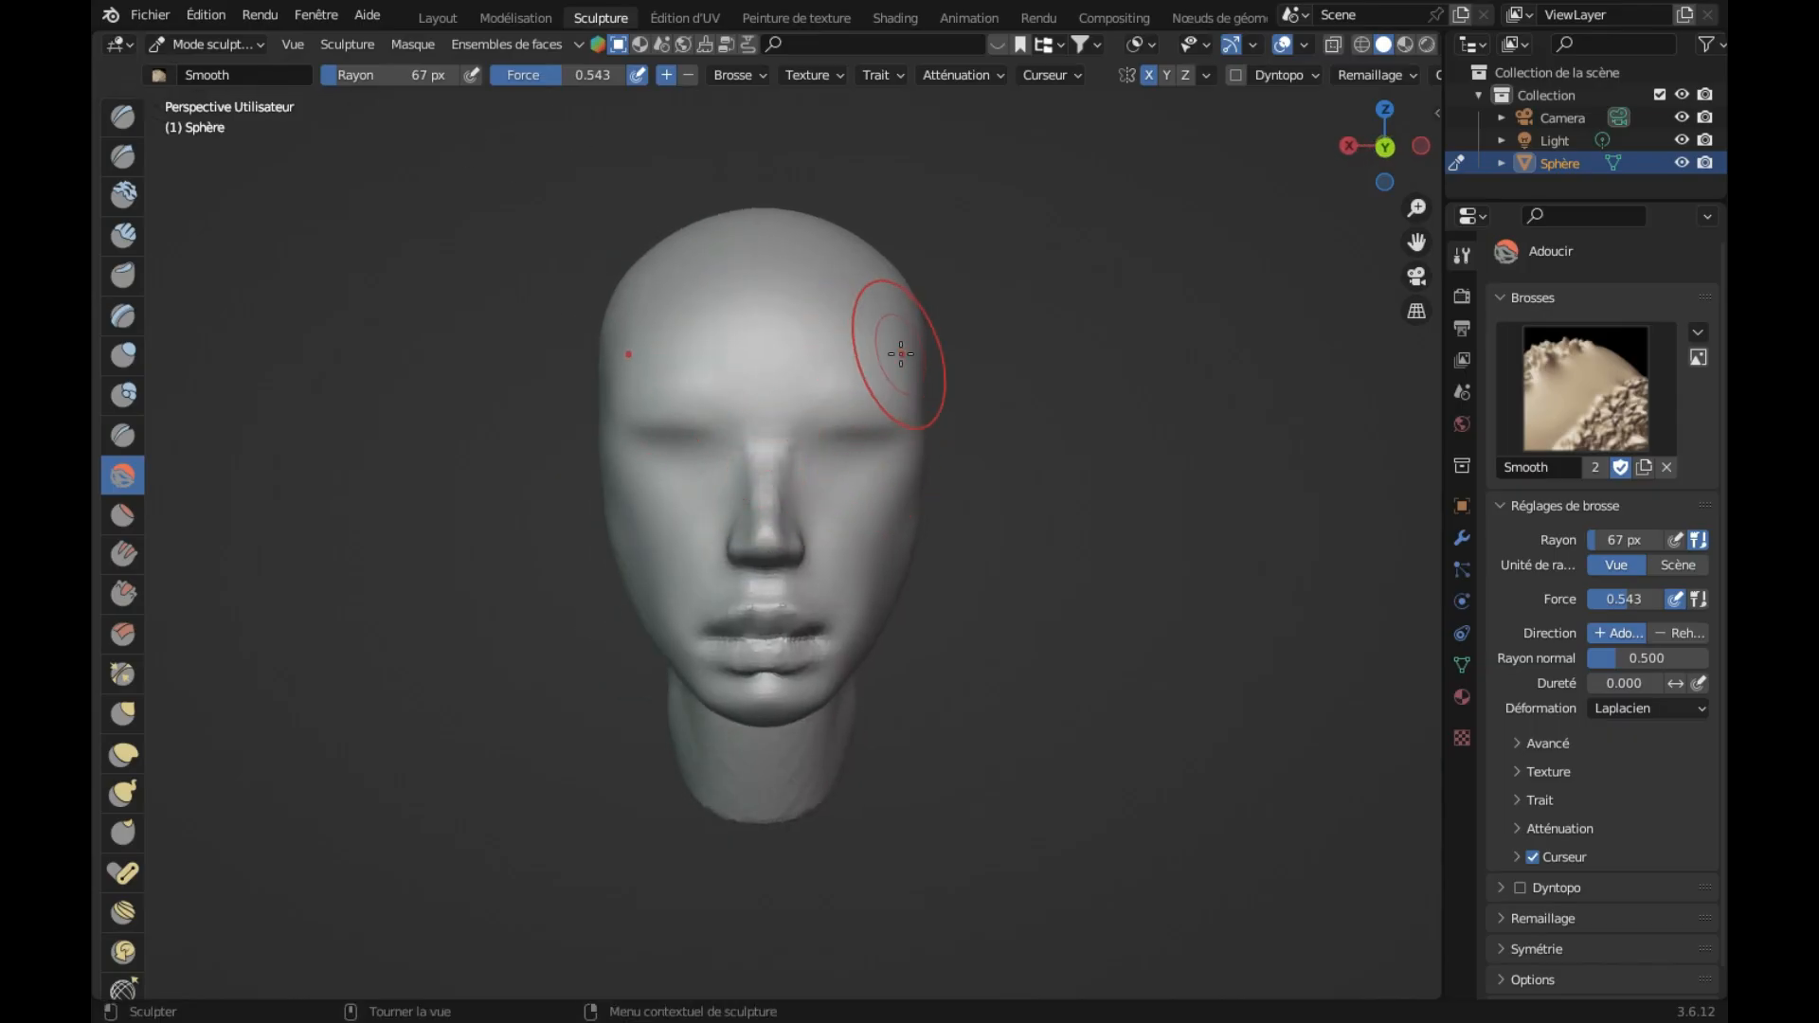
pyautogui.moveTo(901, 353); pyautogui.dragTo(901, 353, button='middle')
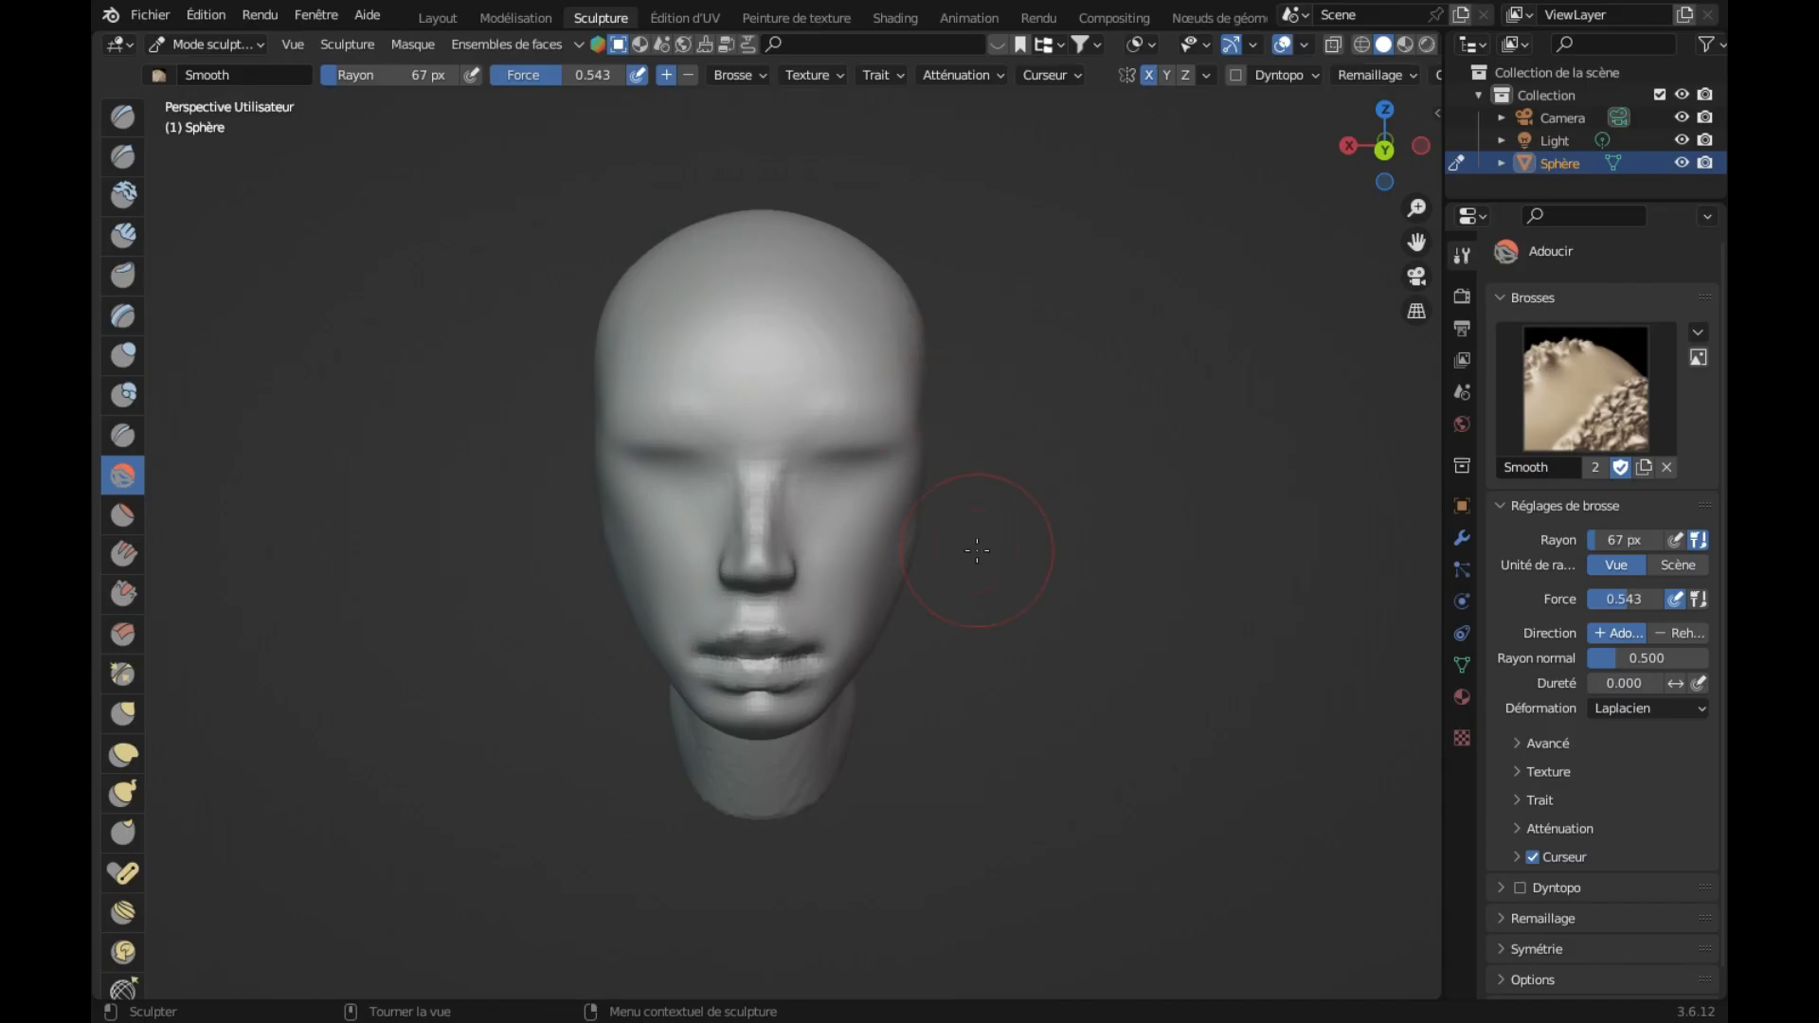
pyautogui.moveTo(914, 580); pyautogui.dragTo(914, 580, button='middle')
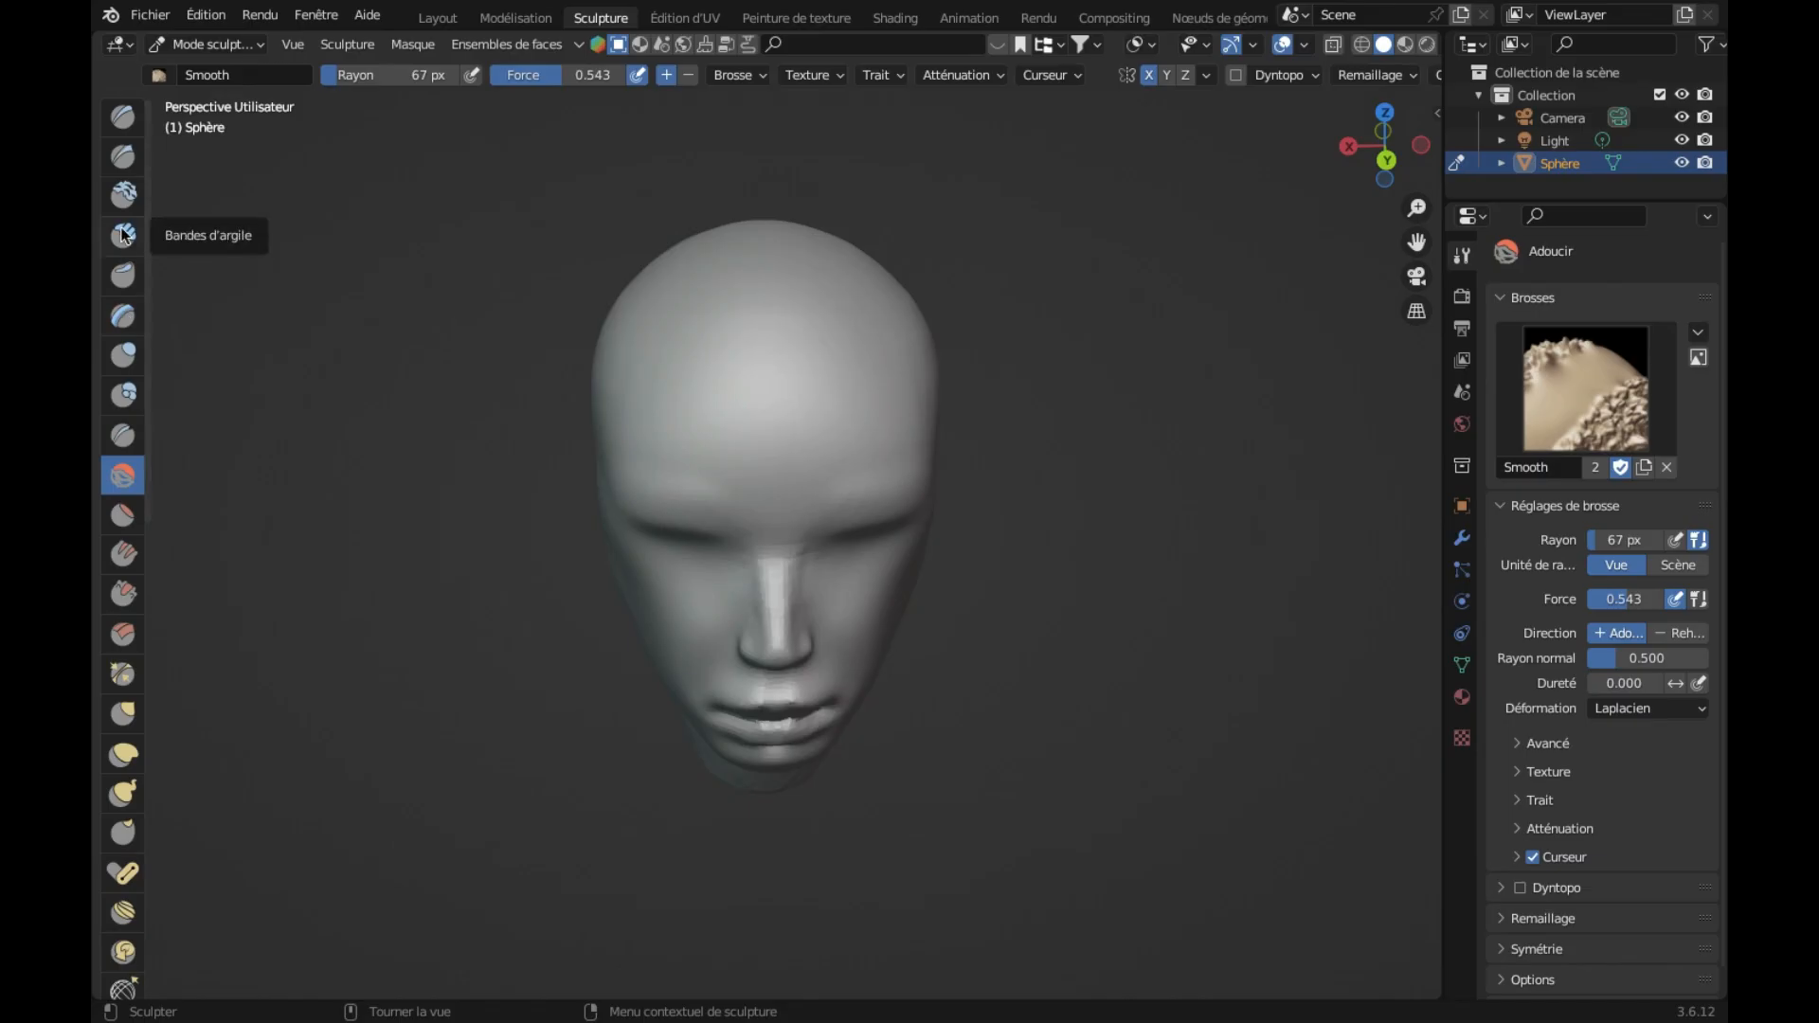
# Step: Carve grooves down both temples to the brows with the Draw Sharp brush in subtract mode at a 55 px radius and 0.417 strength
pyautogui.click(123, 155)
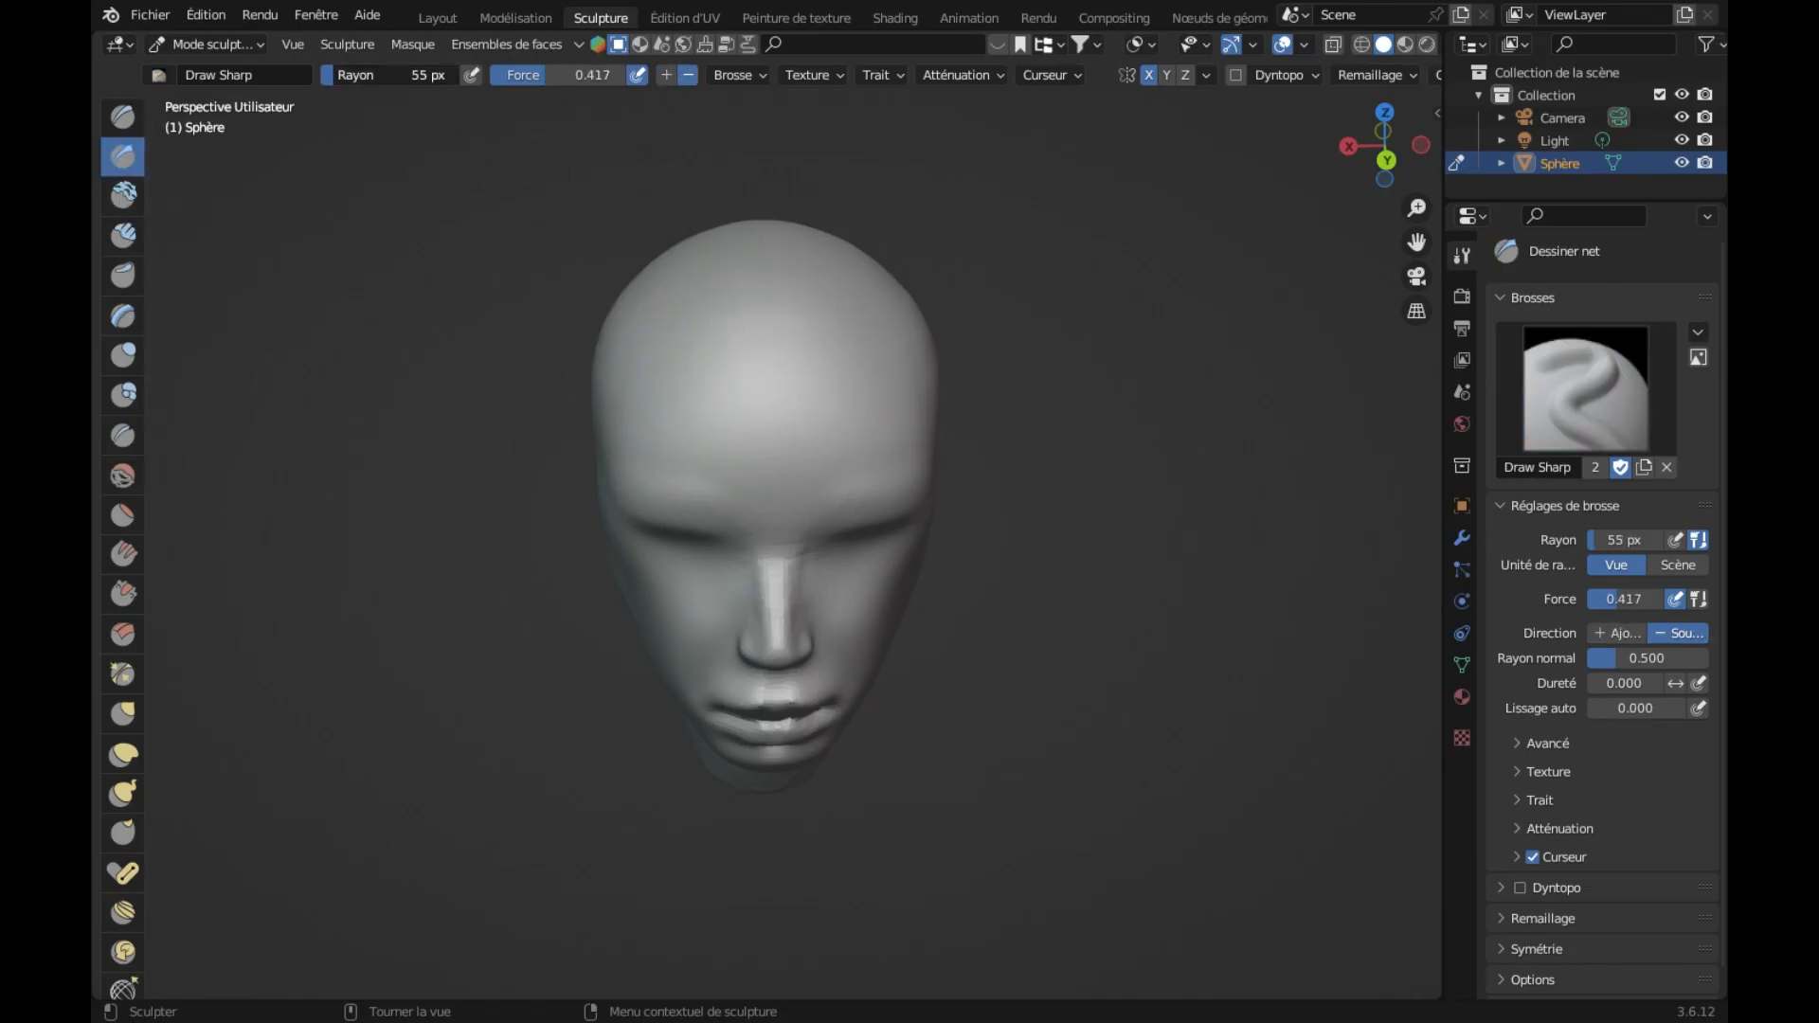
pyautogui.moveTo(644, 340); pyautogui.dragTo(649, 361)
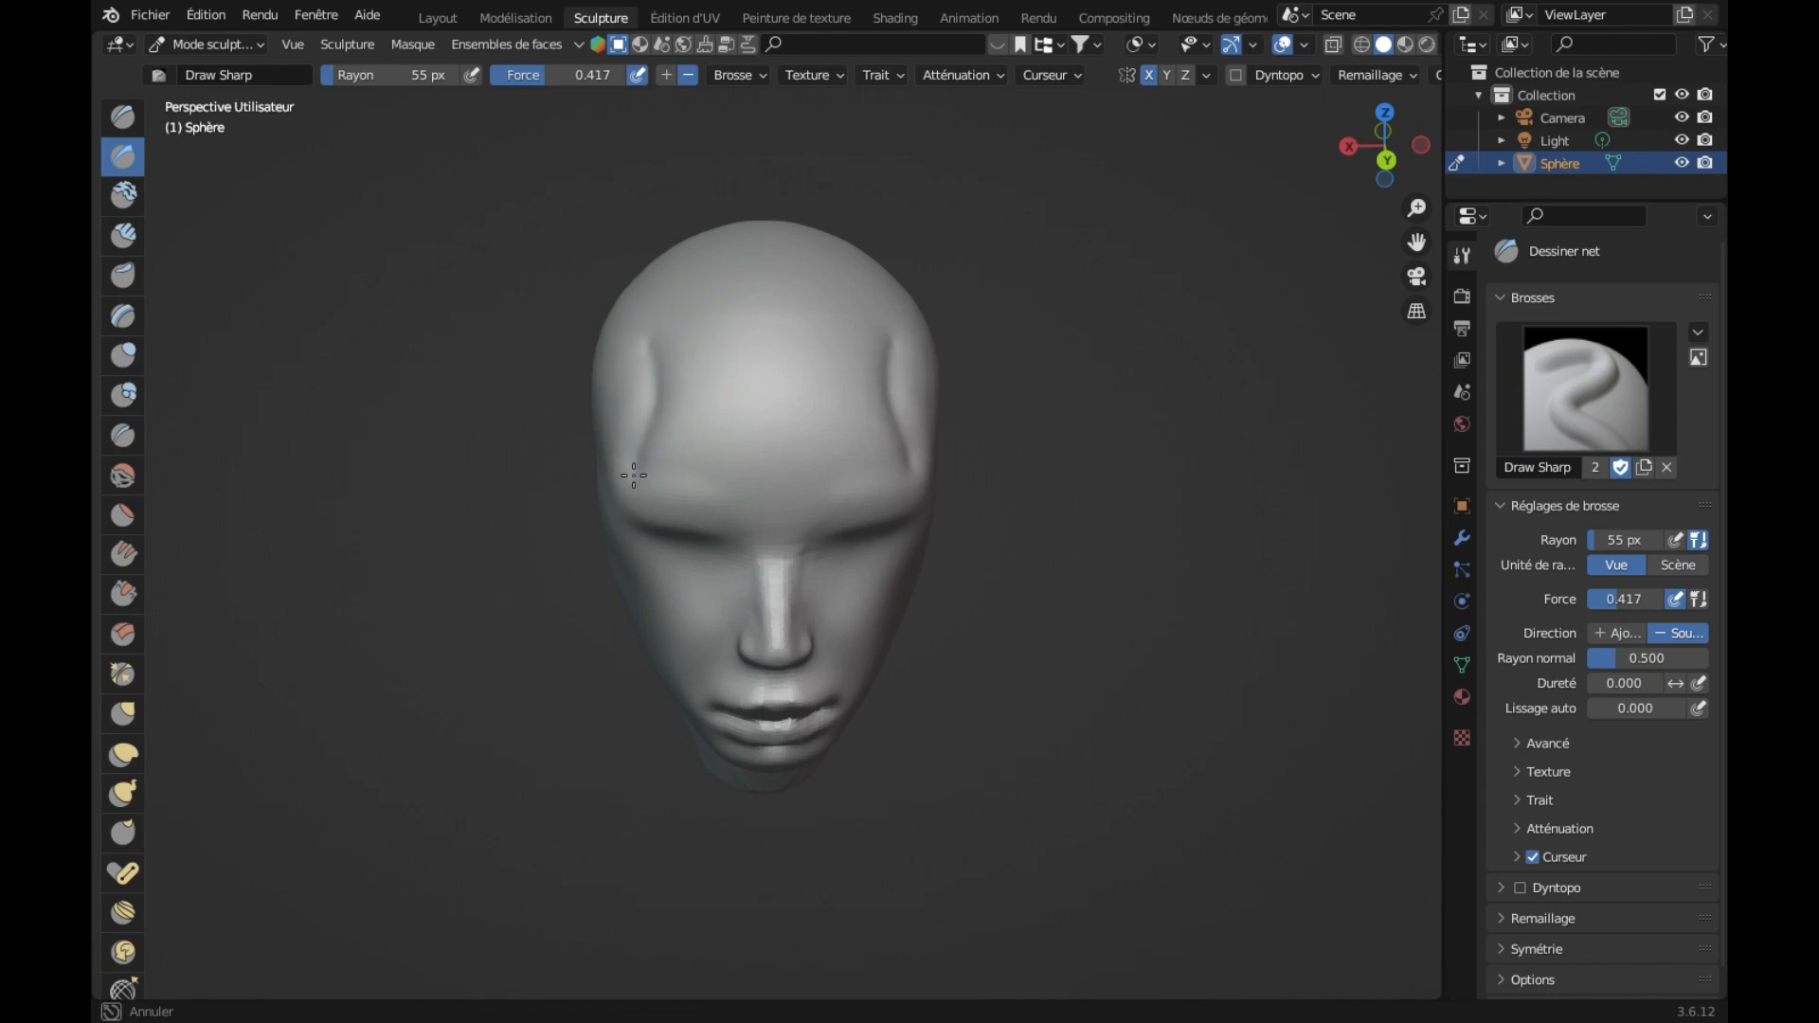
pyautogui.moveTo(632, 491); pyautogui.dragTo(635, 459)
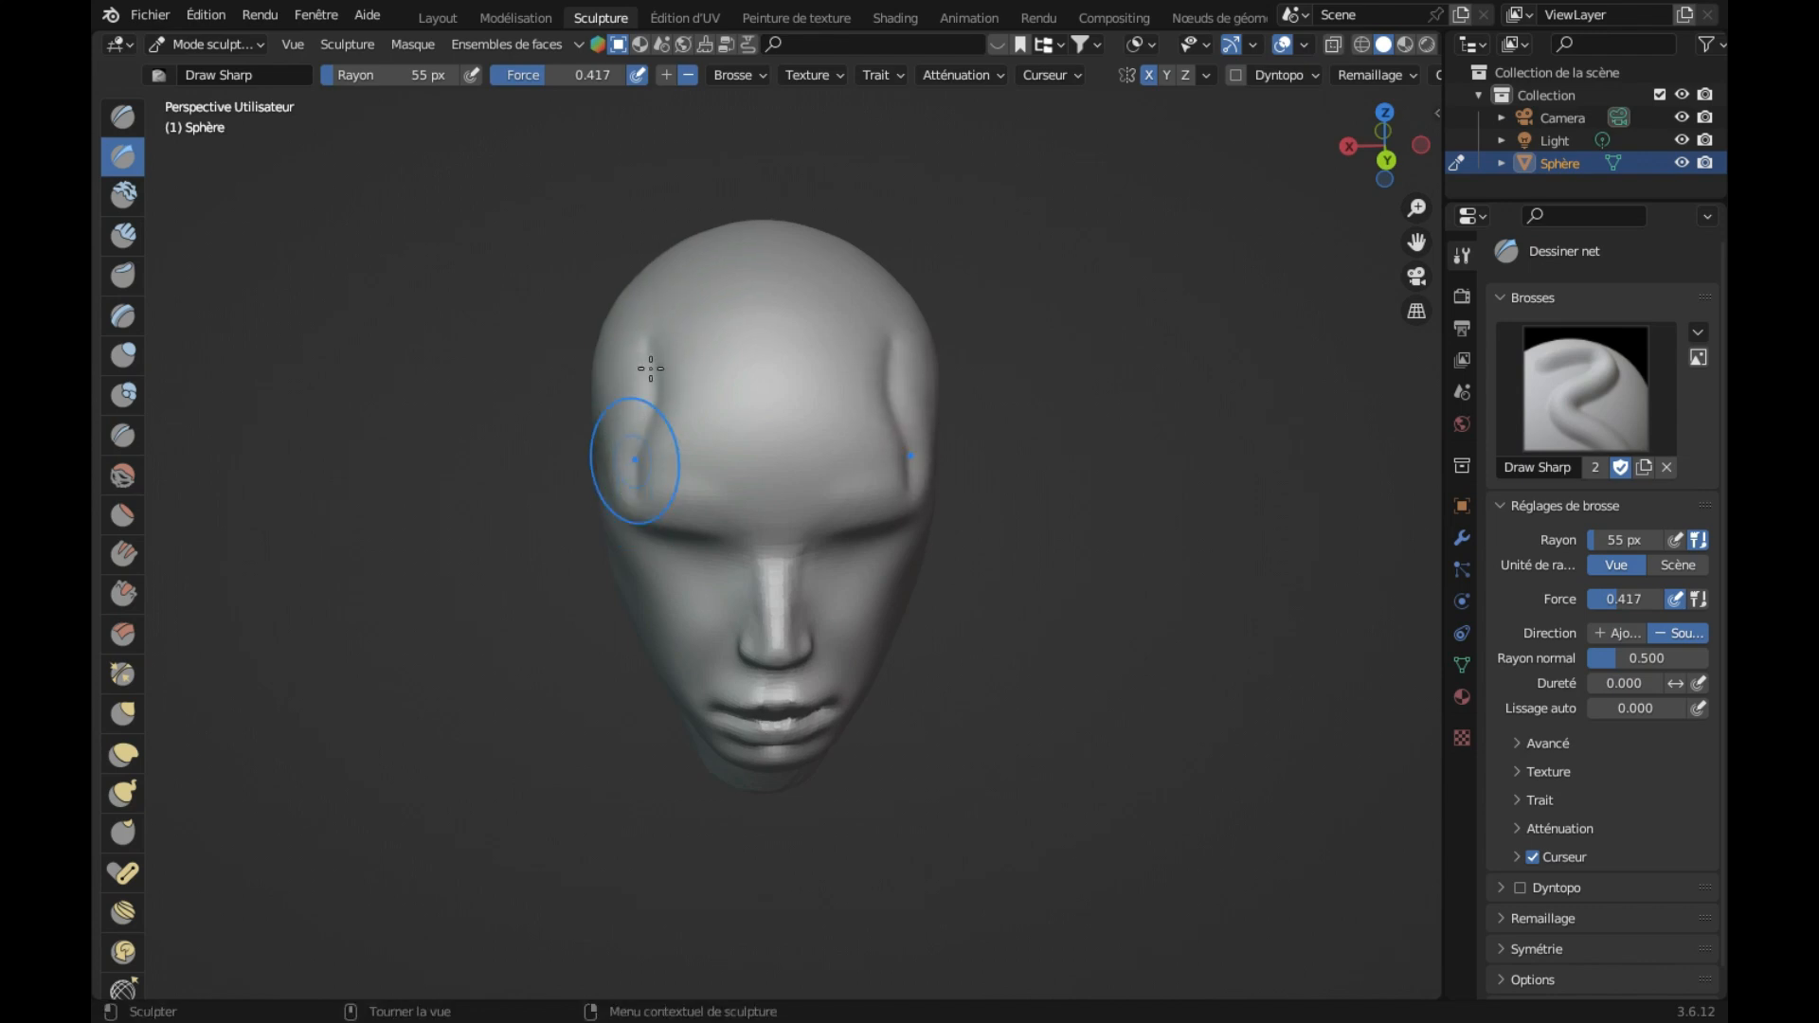
# Step: Blend the temple grooves into the forehead with the Smooth brush at a 55 px radius and 0.543 strength
pyautogui.click(124, 476)
pyautogui.moveTo(616, 379); pyautogui.dragTo(690, 389)
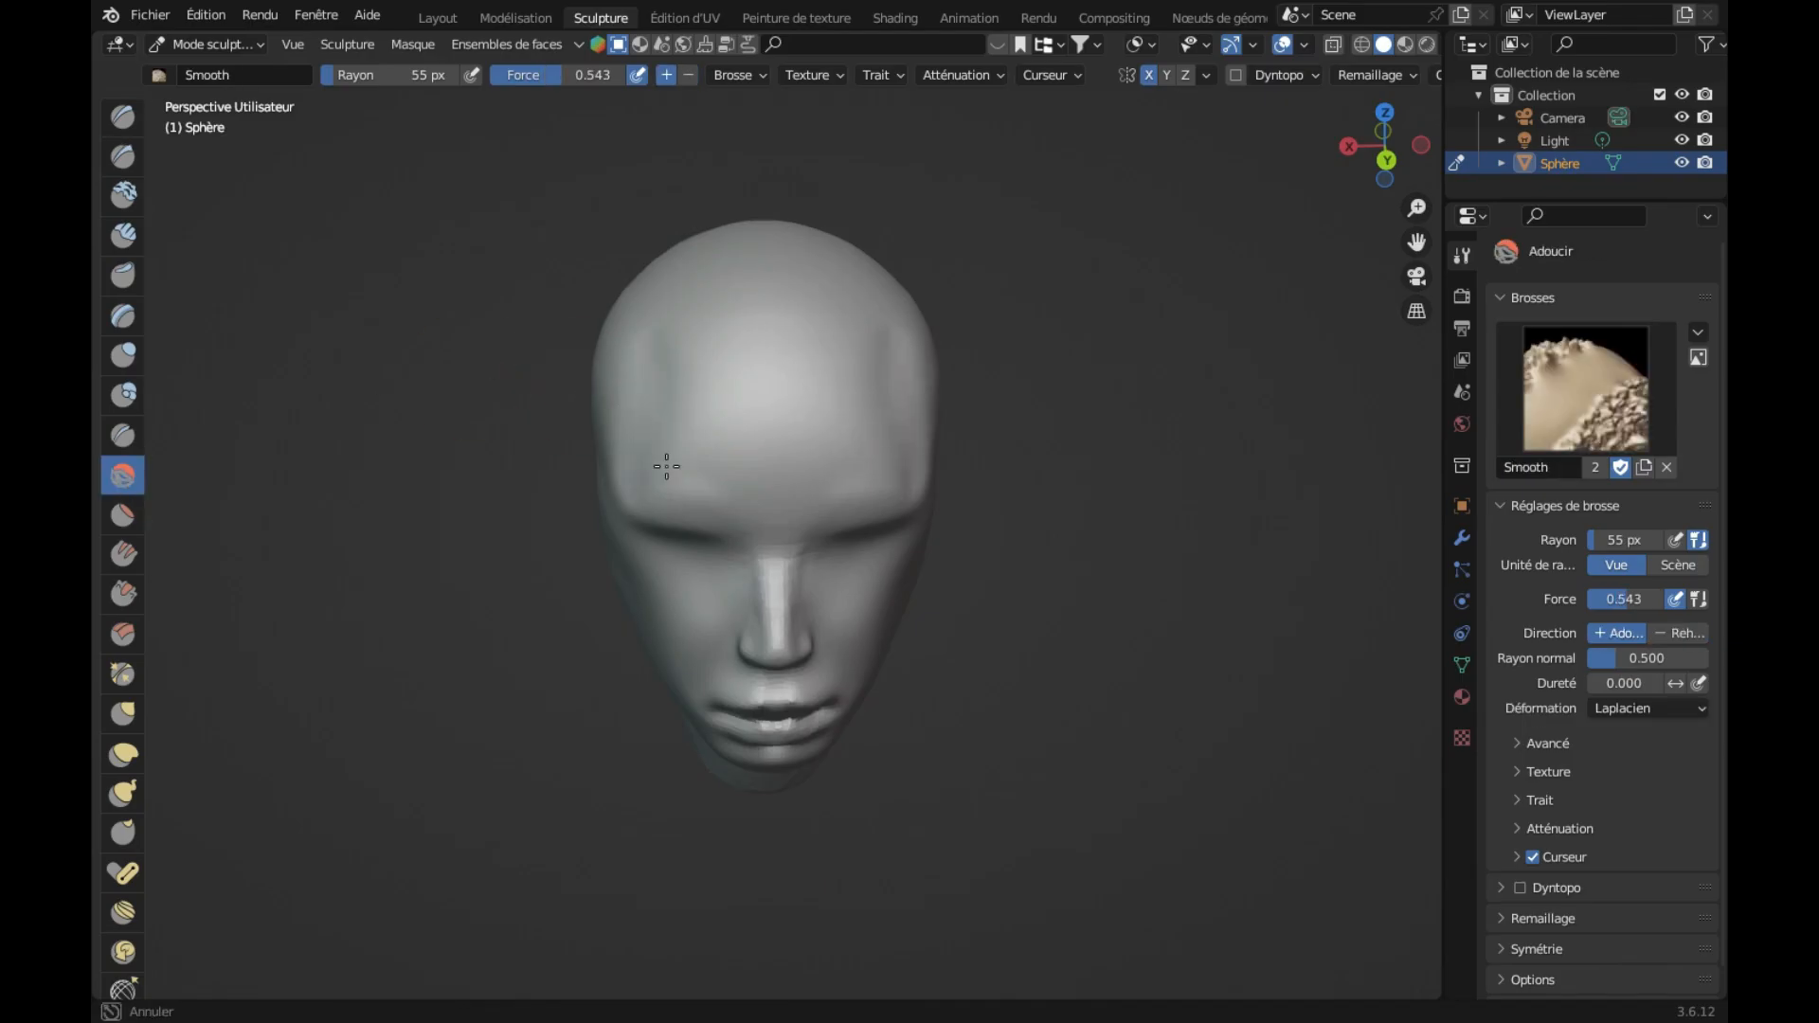
pyautogui.moveTo(681, 339); pyautogui.dragTo(710, 304)
pyautogui.moveTo(711, 304)
pyautogui.mouseDown(button='middle')
pyautogui.moveTo(853, 276)
pyautogui.moveTo(900, 317)
pyautogui.mouseUp(button='middle')
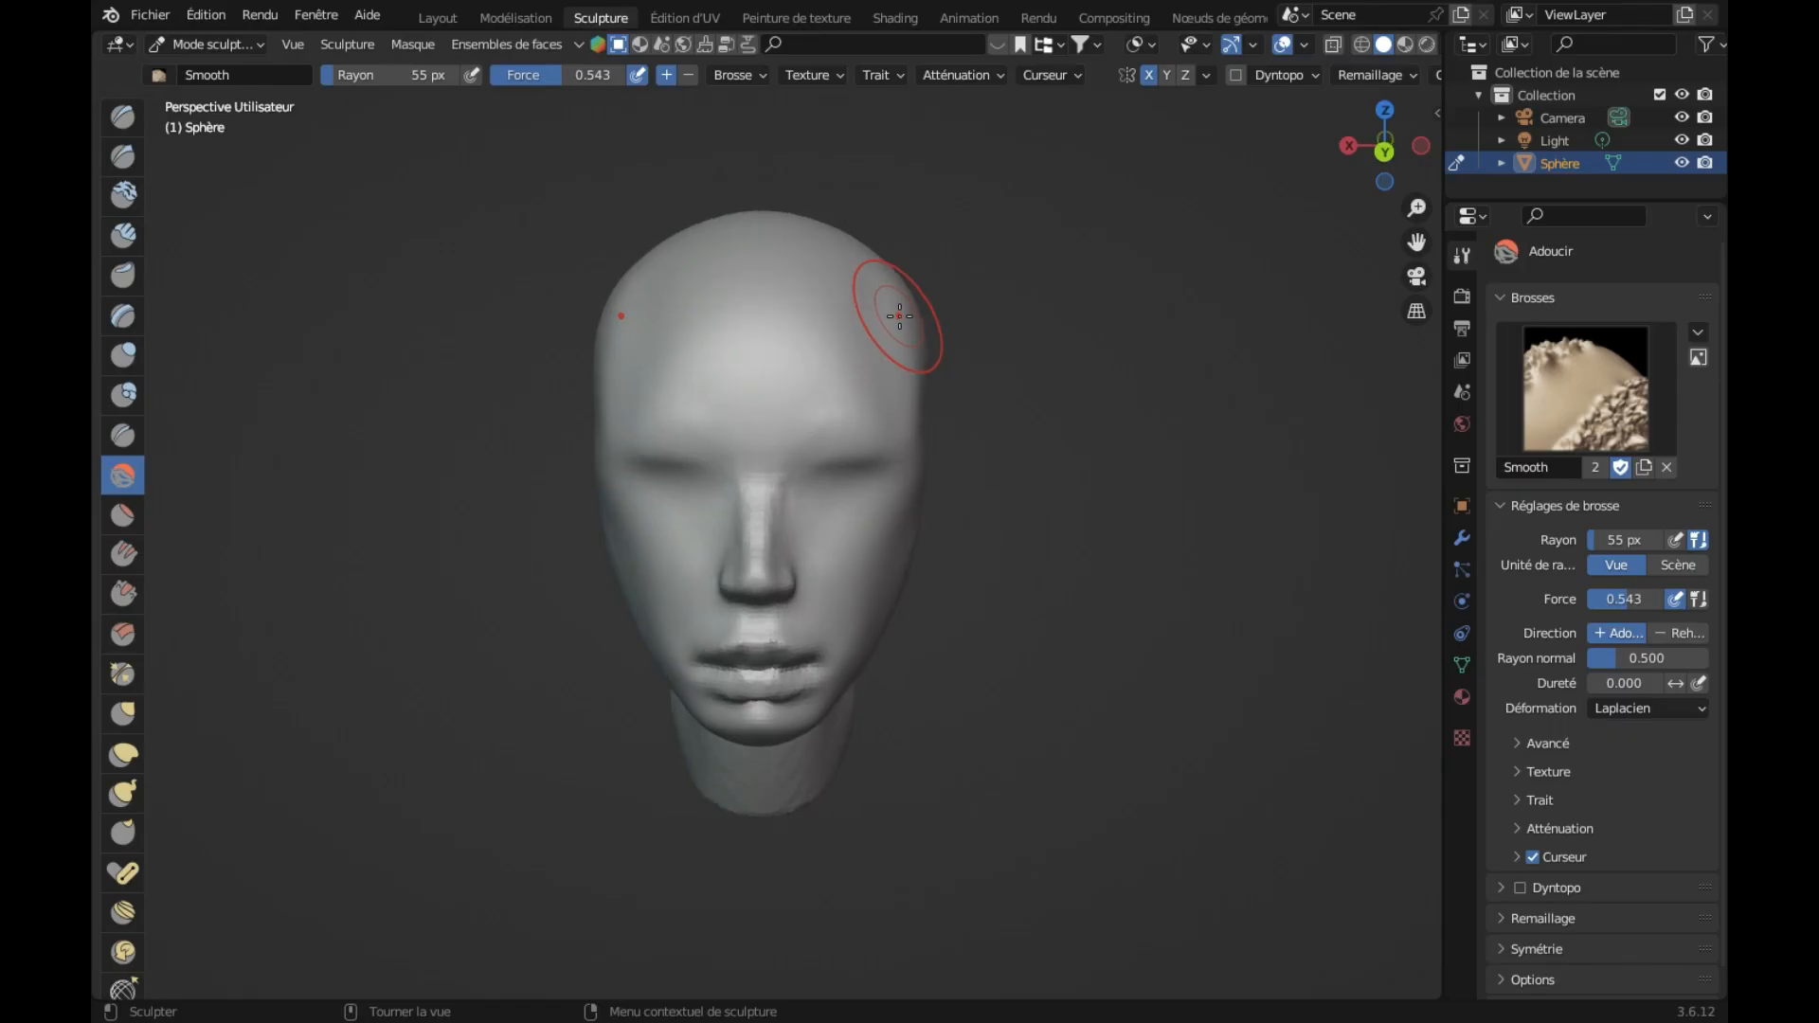
# Step: Build up both brow ridges out to the temples with the Clay Strips brush at a 27 px radius and 0.600 strength
pyautogui.click(126, 129)
pyautogui.click(124, 234)
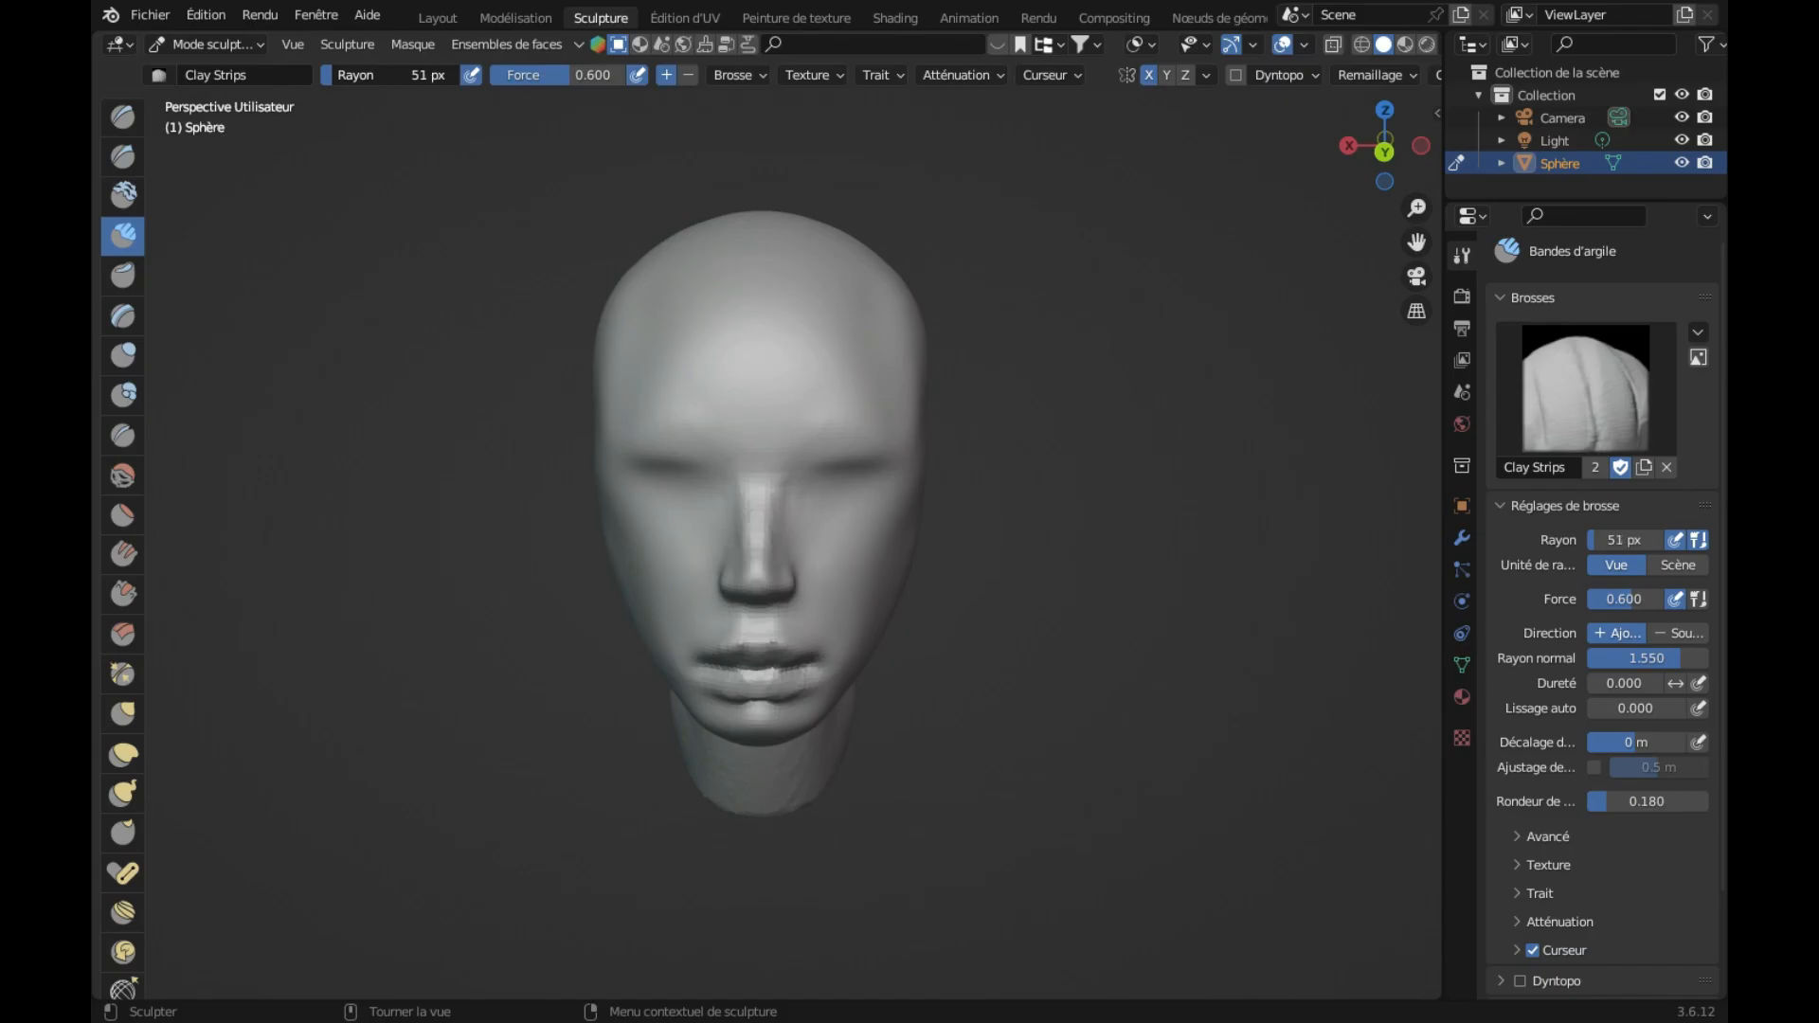
pyautogui.moveTo(699, 435); pyautogui.dragTo(654, 439)
pyautogui.hotkey('ctrl', 'z')
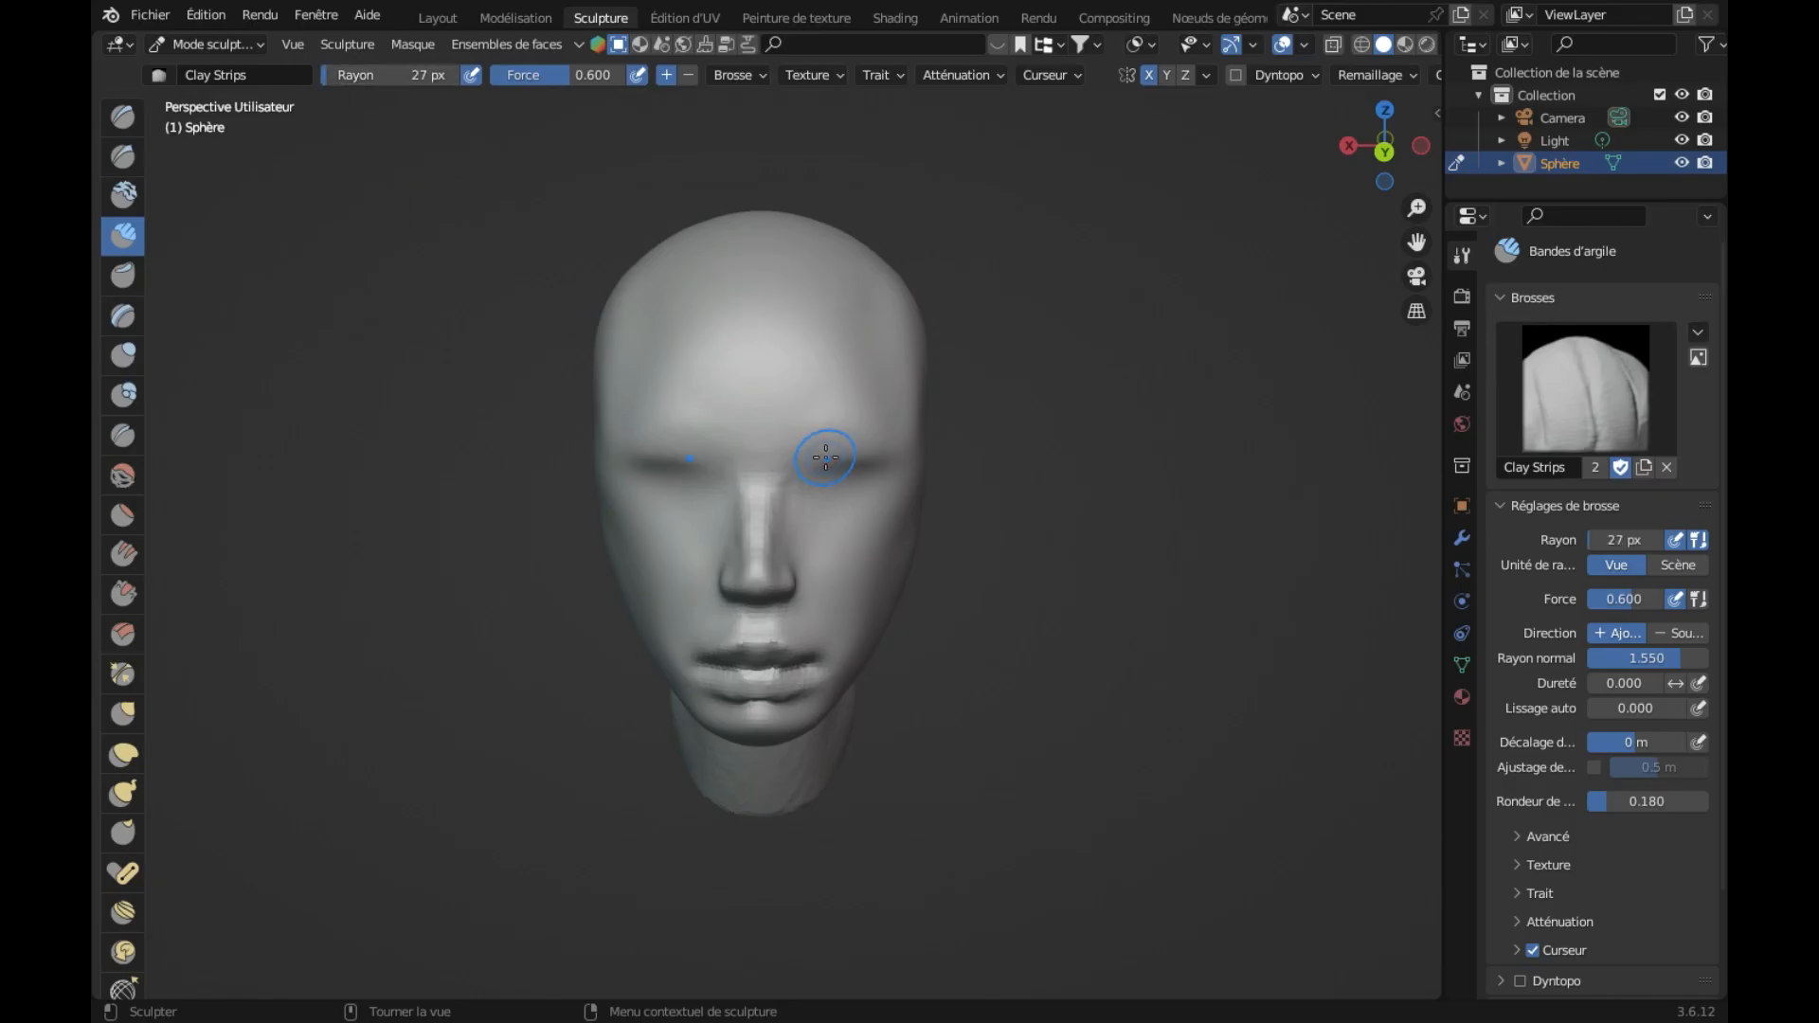
pyautogui.scroll(2, 825, 459)
pyautogui.moveTo(845, 415)
pyautogui.mouseDown()
pyautogui.moveTo(882, 412)
pyautogui.moveTo(821, 417)
pyautogui.mouseUp()
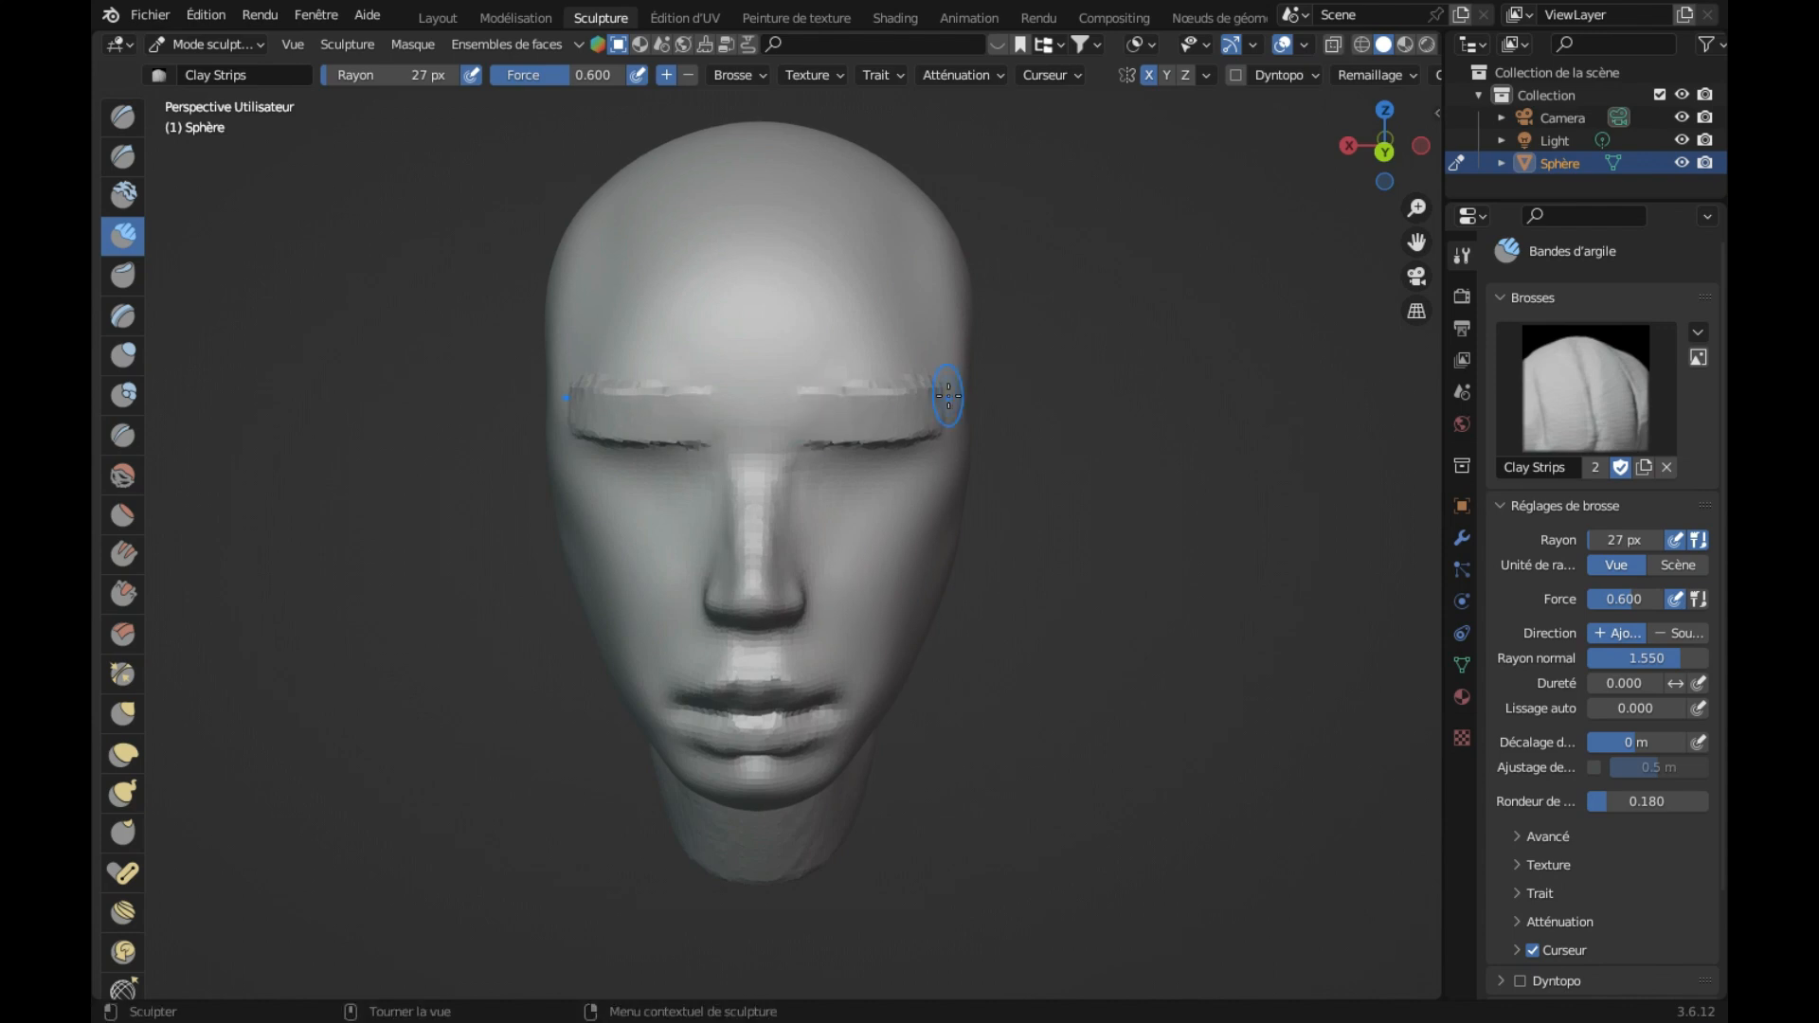
pyautogui.scroll(2, 948, 396)
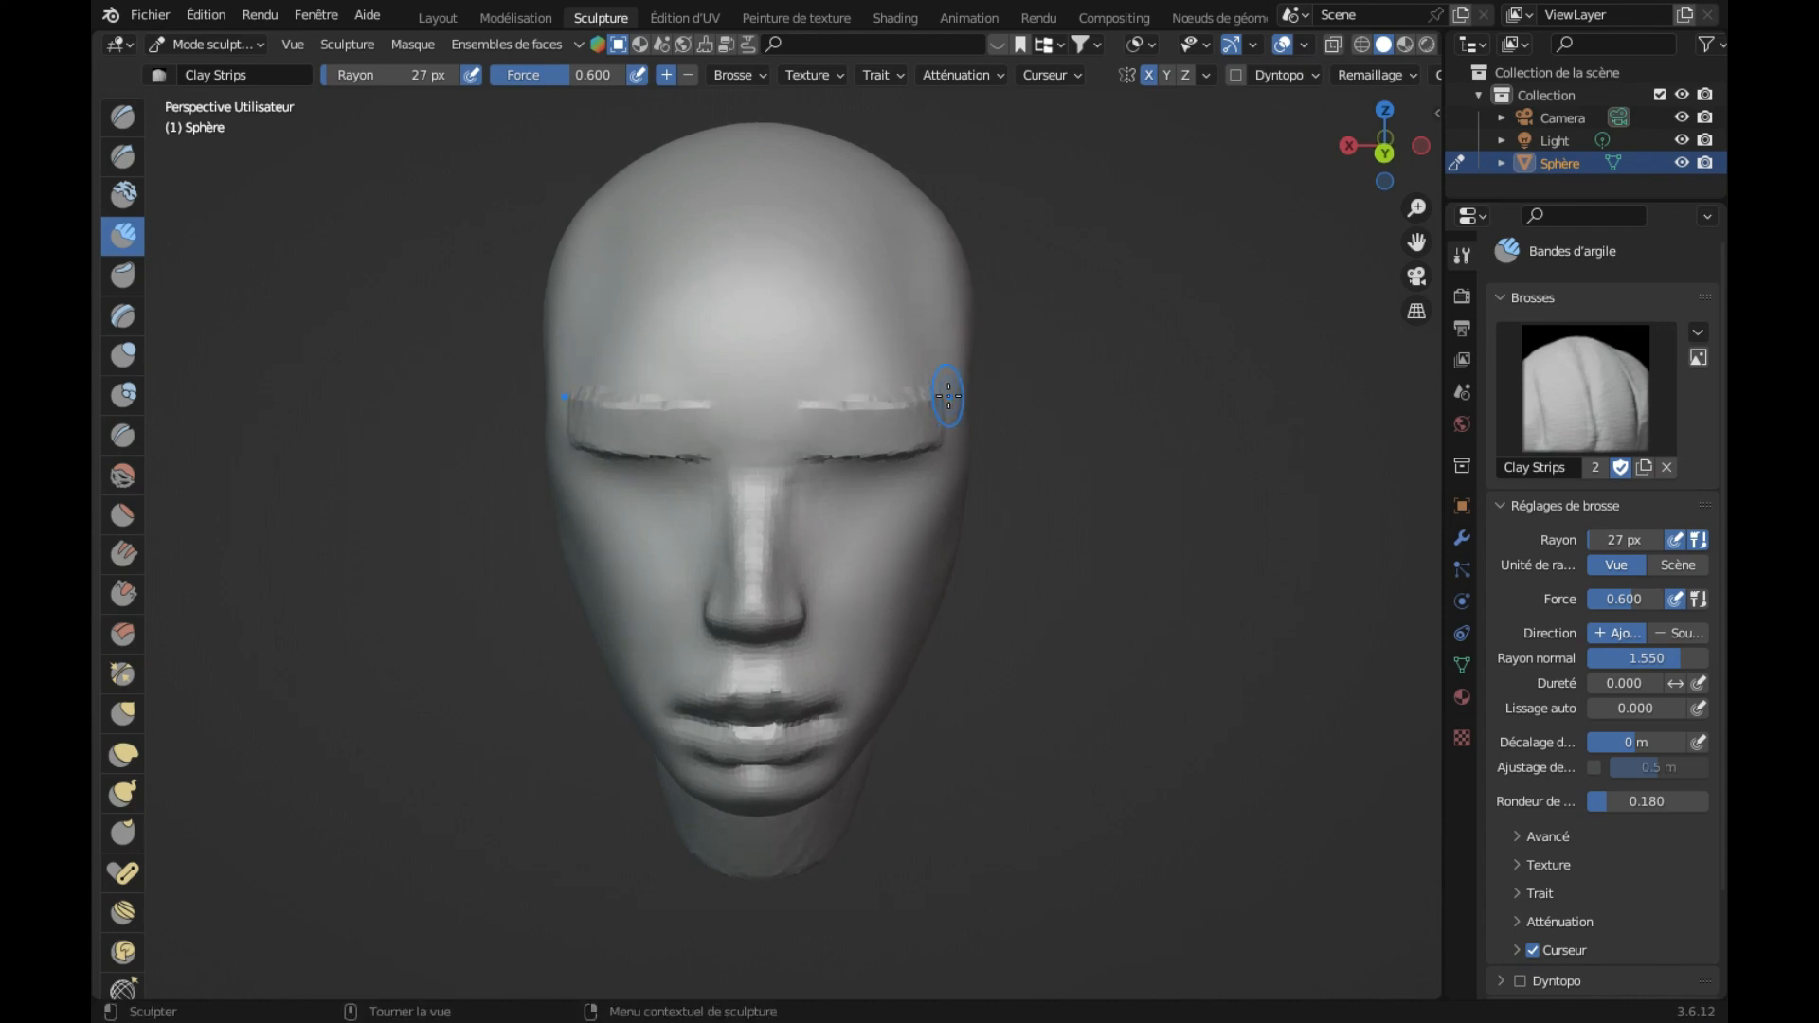
# Step: Smooth the brow ridges with the Smooth brush at a 27 px radius and 0.543 strength, and check the head from several angles
pyautogui.click(122, 477)
pyautogui.moveTo(709, 388)
pyautogui.mouseDown()
pyautogui.moveTo(609, 402)
pyautogui.moveTo(658, 422)
pyautogui.moveTo(663, 457)
pyautogui.moveTo(633, 455)
pyautogui.moveTo(712, 444)
pyautogui.mouseUp()
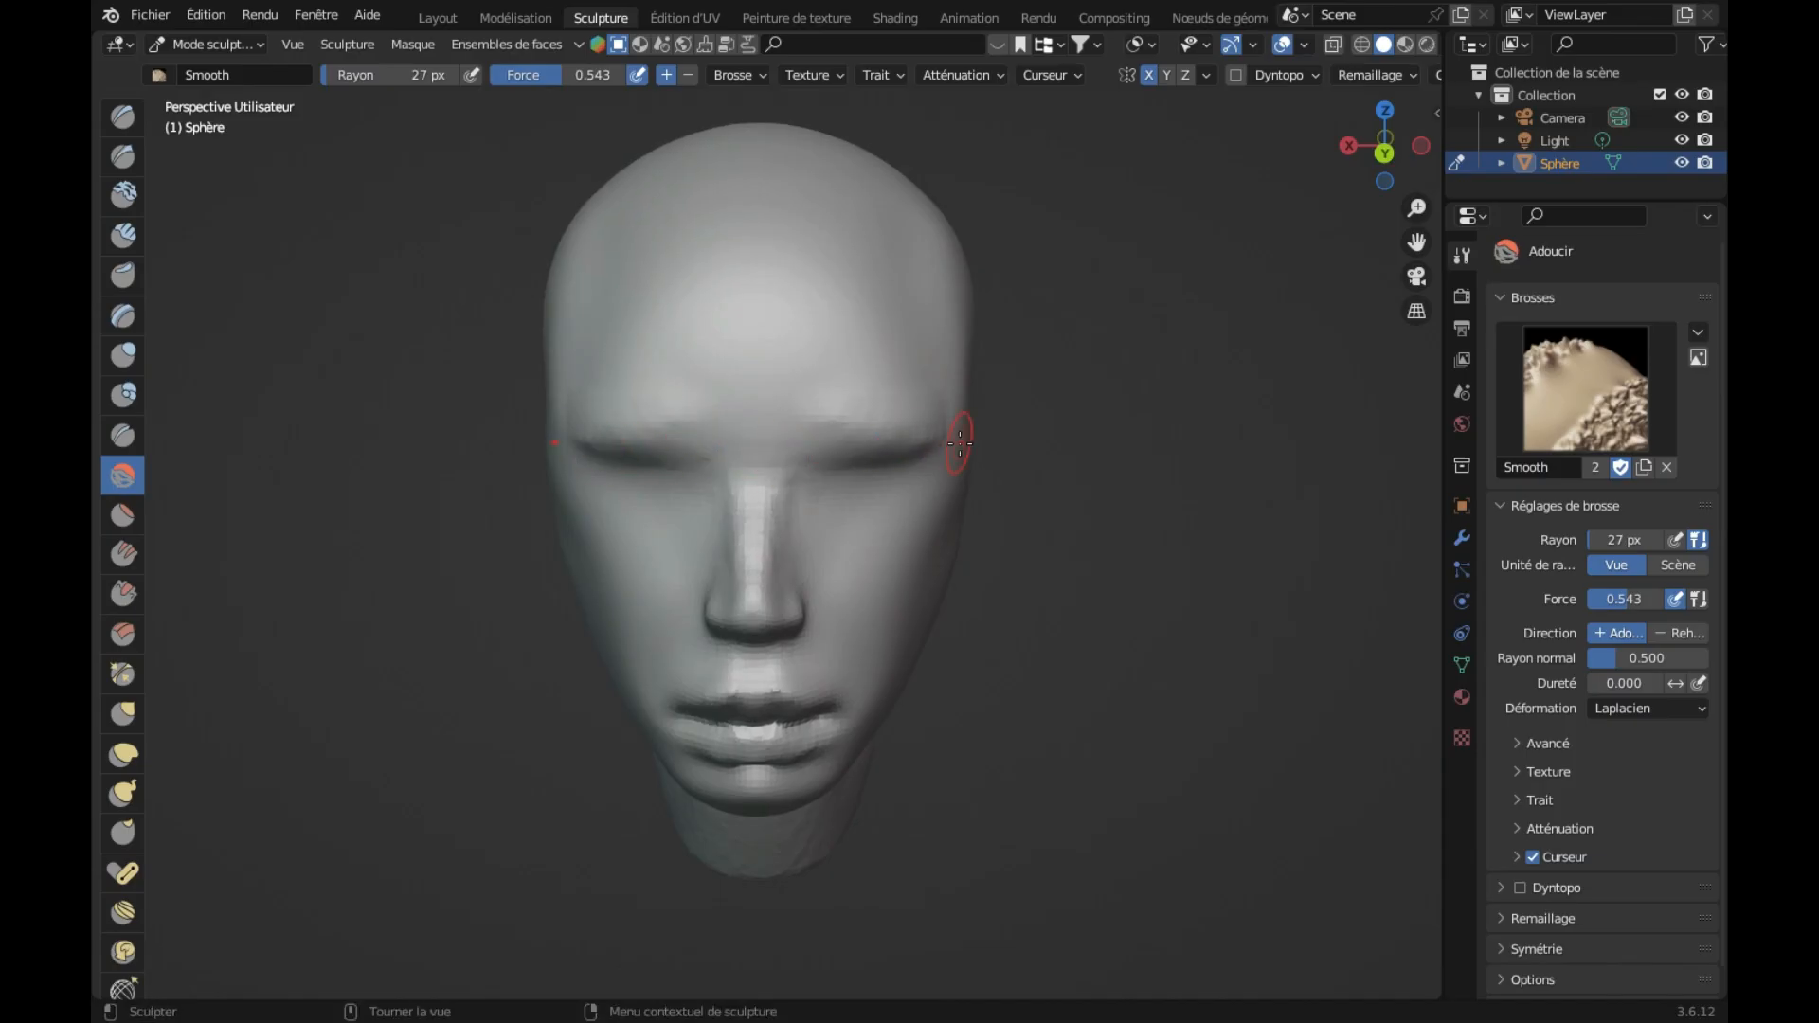
pyautogui.moveTo(956, 442); pyautogui.dragTo(897, 445, button='middle')
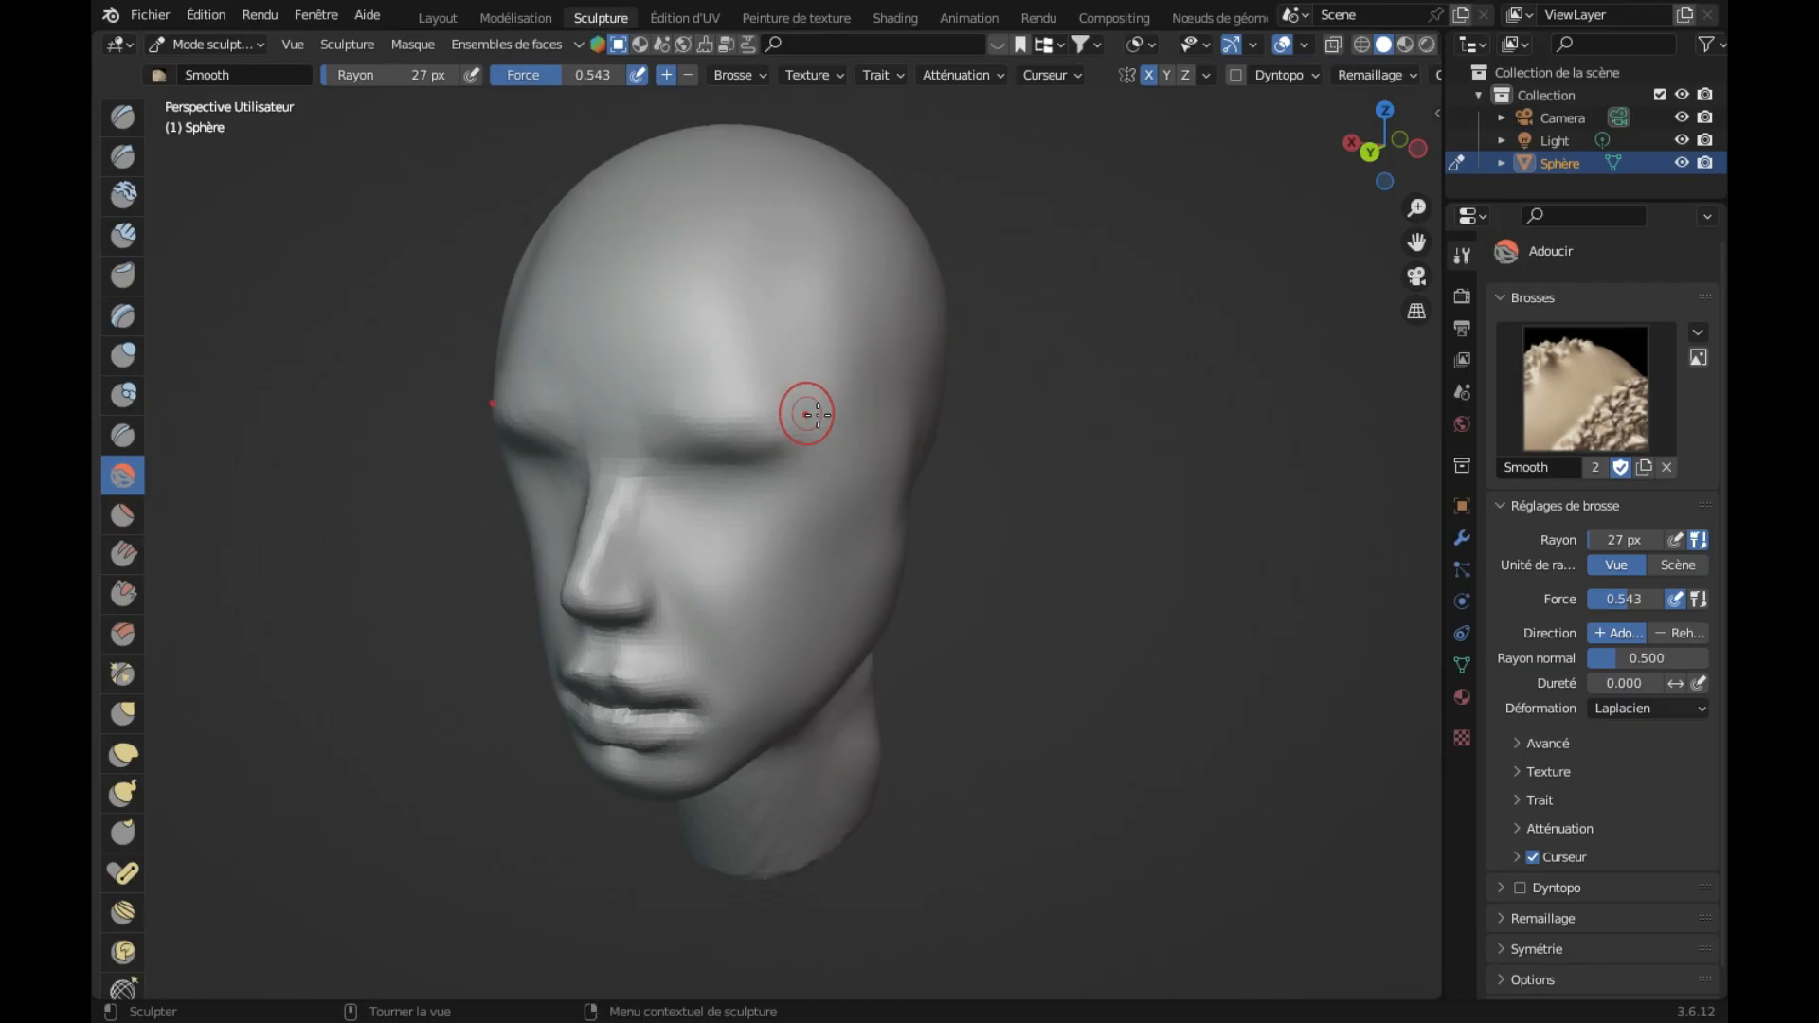
pyautogui.moveTo(791, 391); pyautogui.dragTo(800, 321, button='middle')
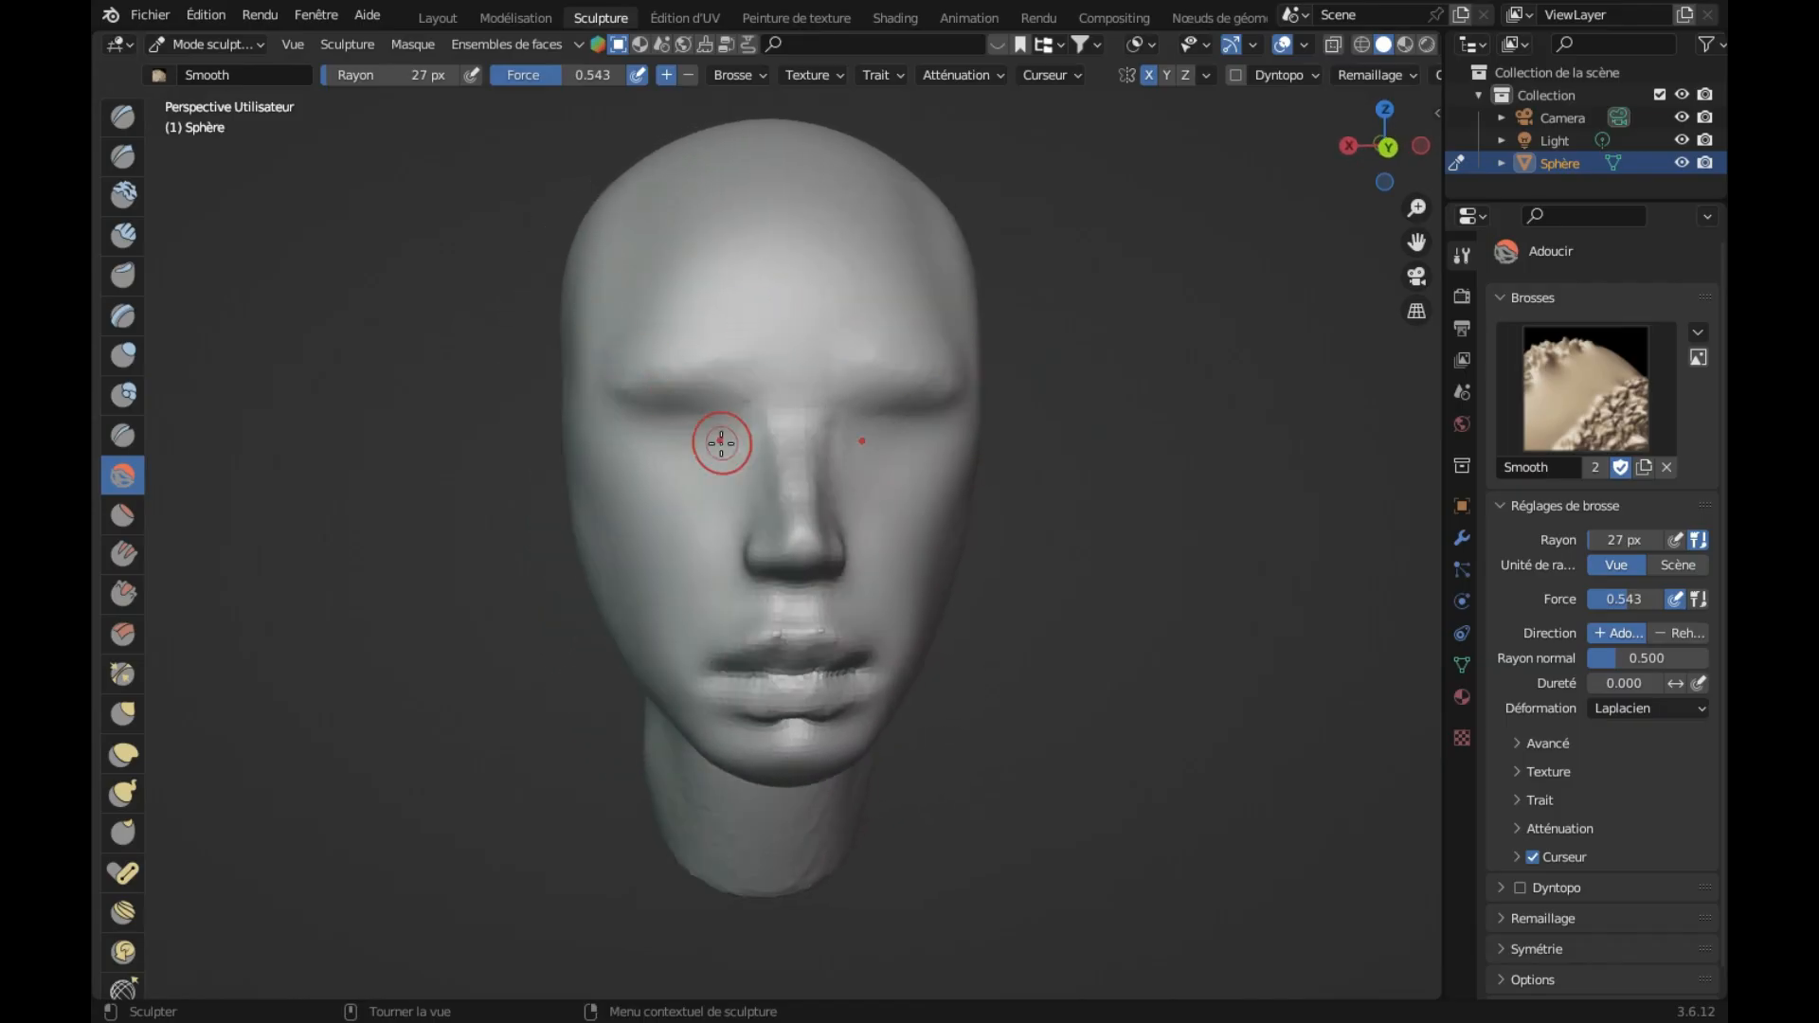
pyautogui.scroll(-5, 721, 443)
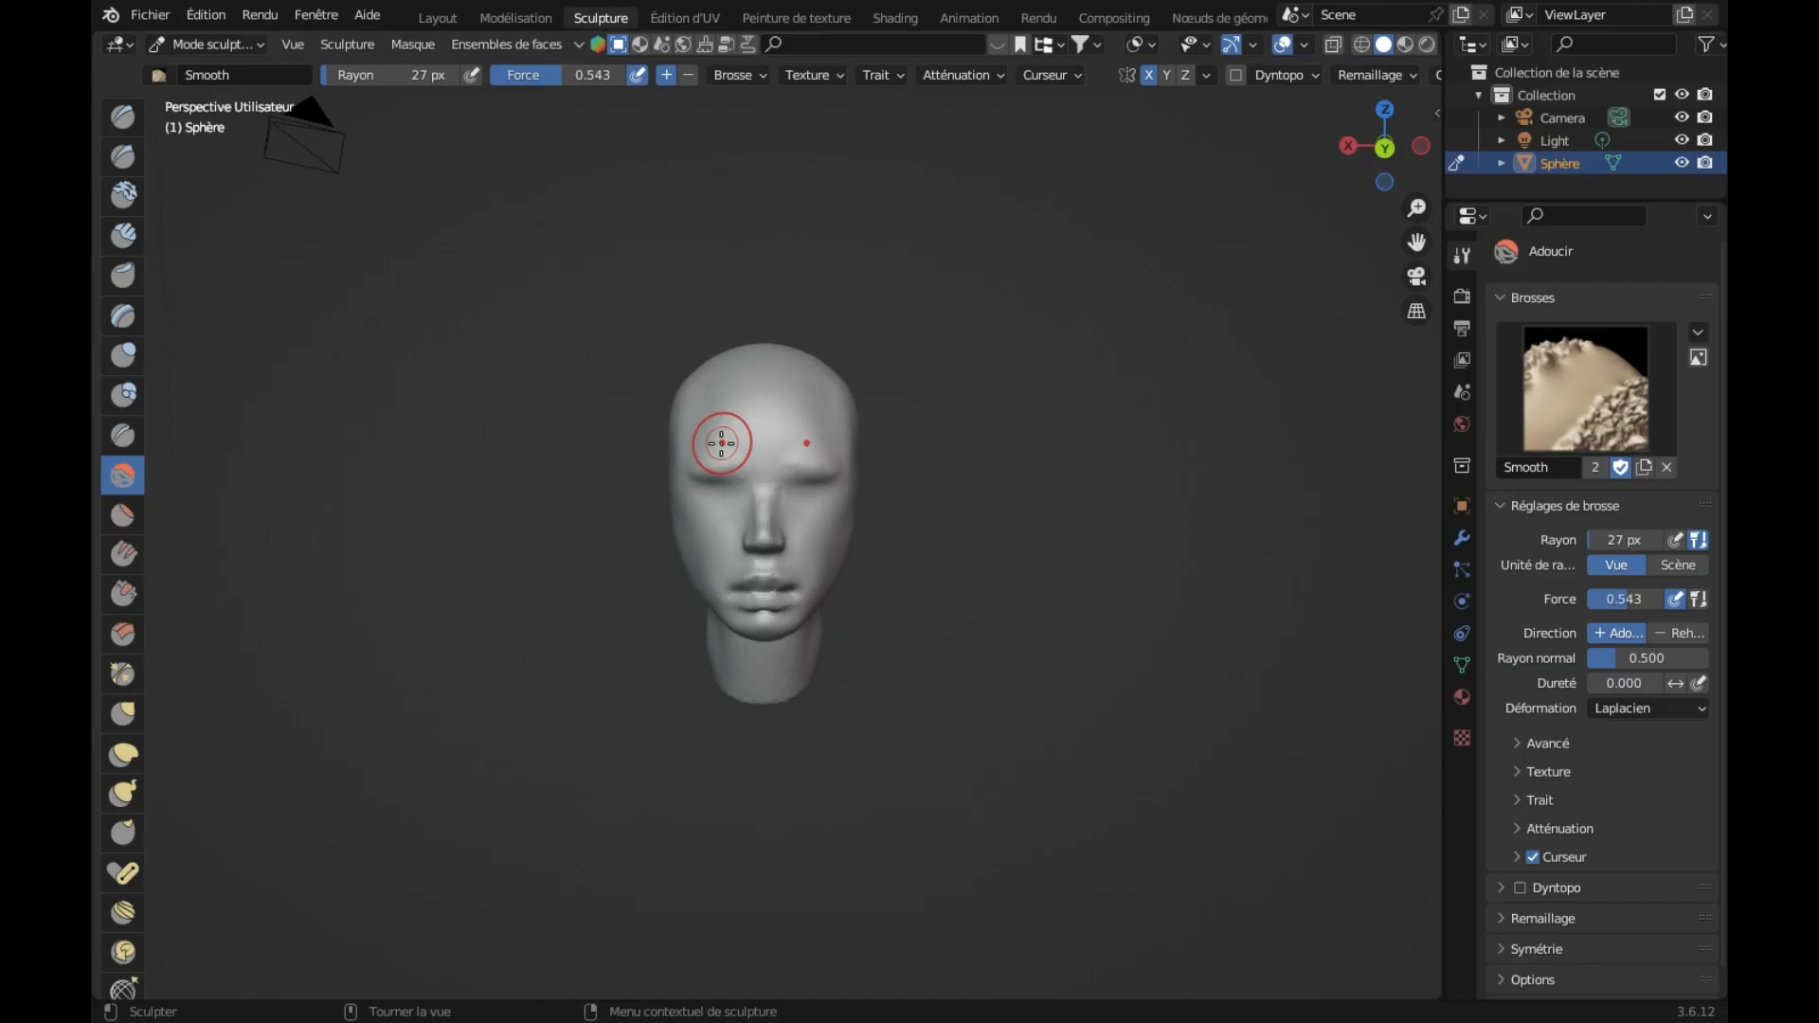
pyautogui.scroll(5, 721, 443)
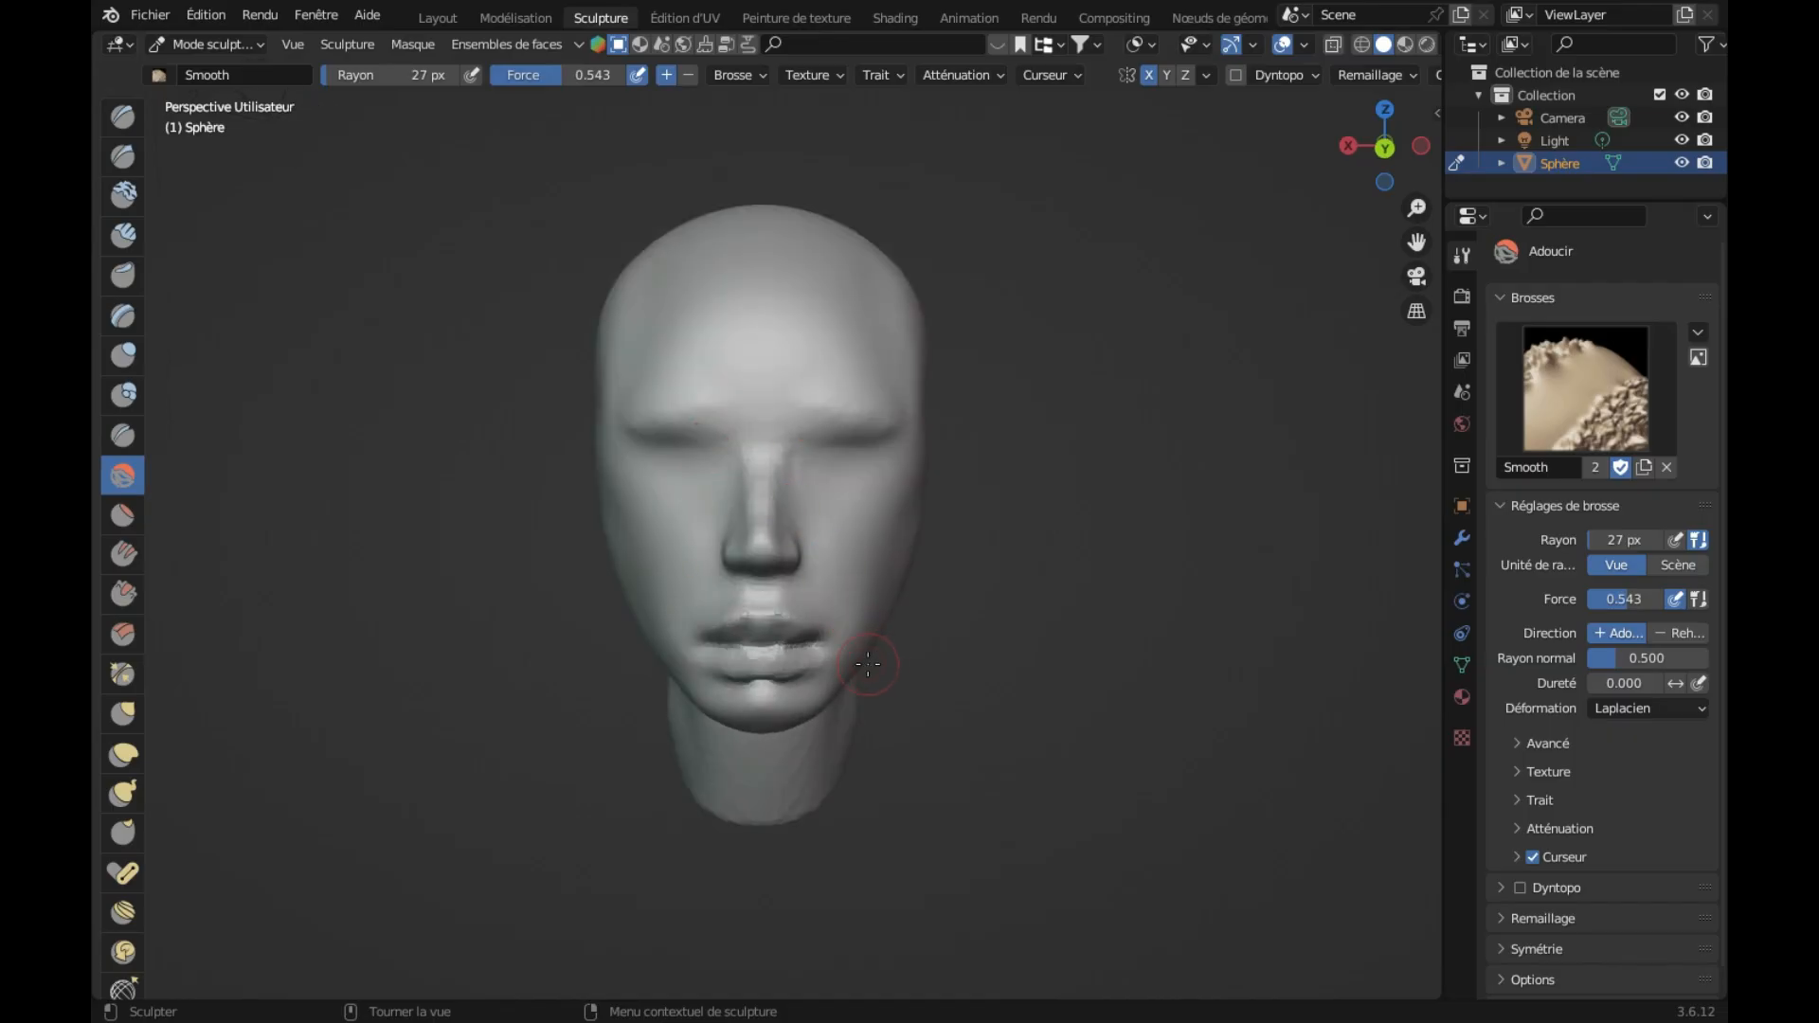
# Step: Pull the sides of the jaw inward in front view with the Grab brush at a 39 px radius and 0.400 strength
pyautogui.click(123, 713)
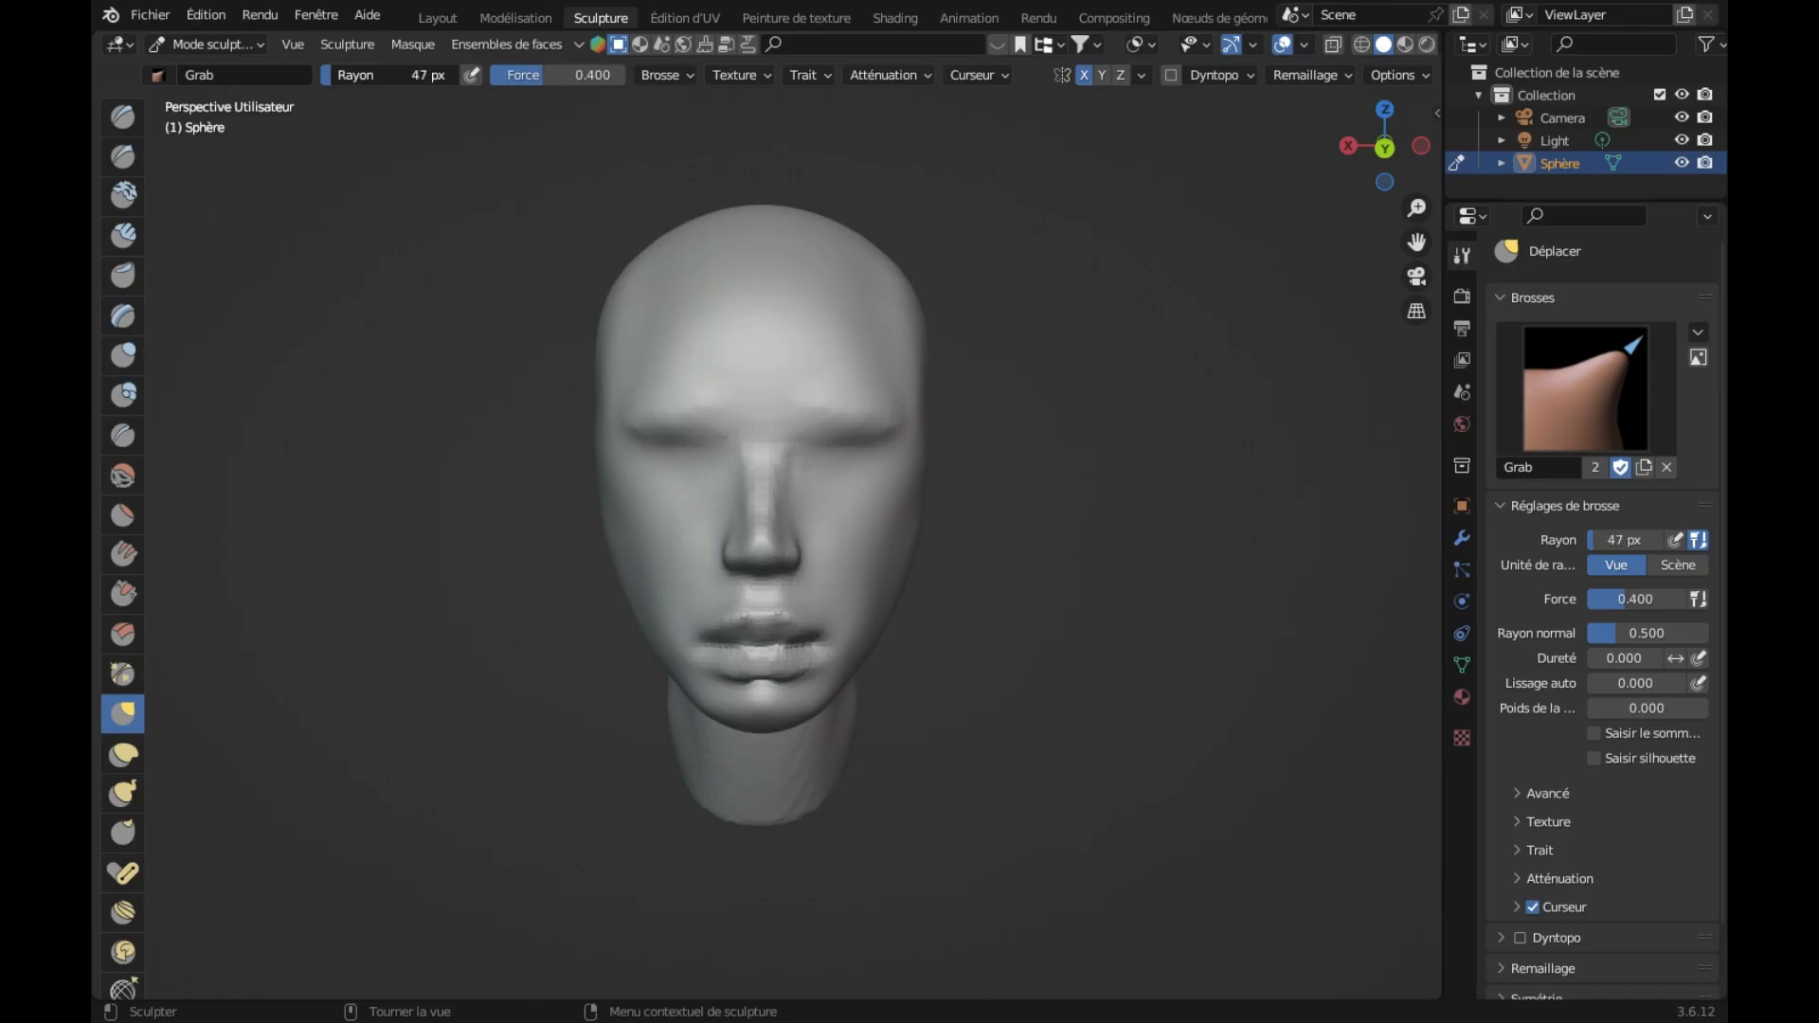
pyautogui.moveTo(390, 75); pyautogui.dragTo(387, 74)
pyautogui.moveTo(881, 641); pyautogui.dragTo(854, 640)
pyautogui.hscroll(5, 897, 631)
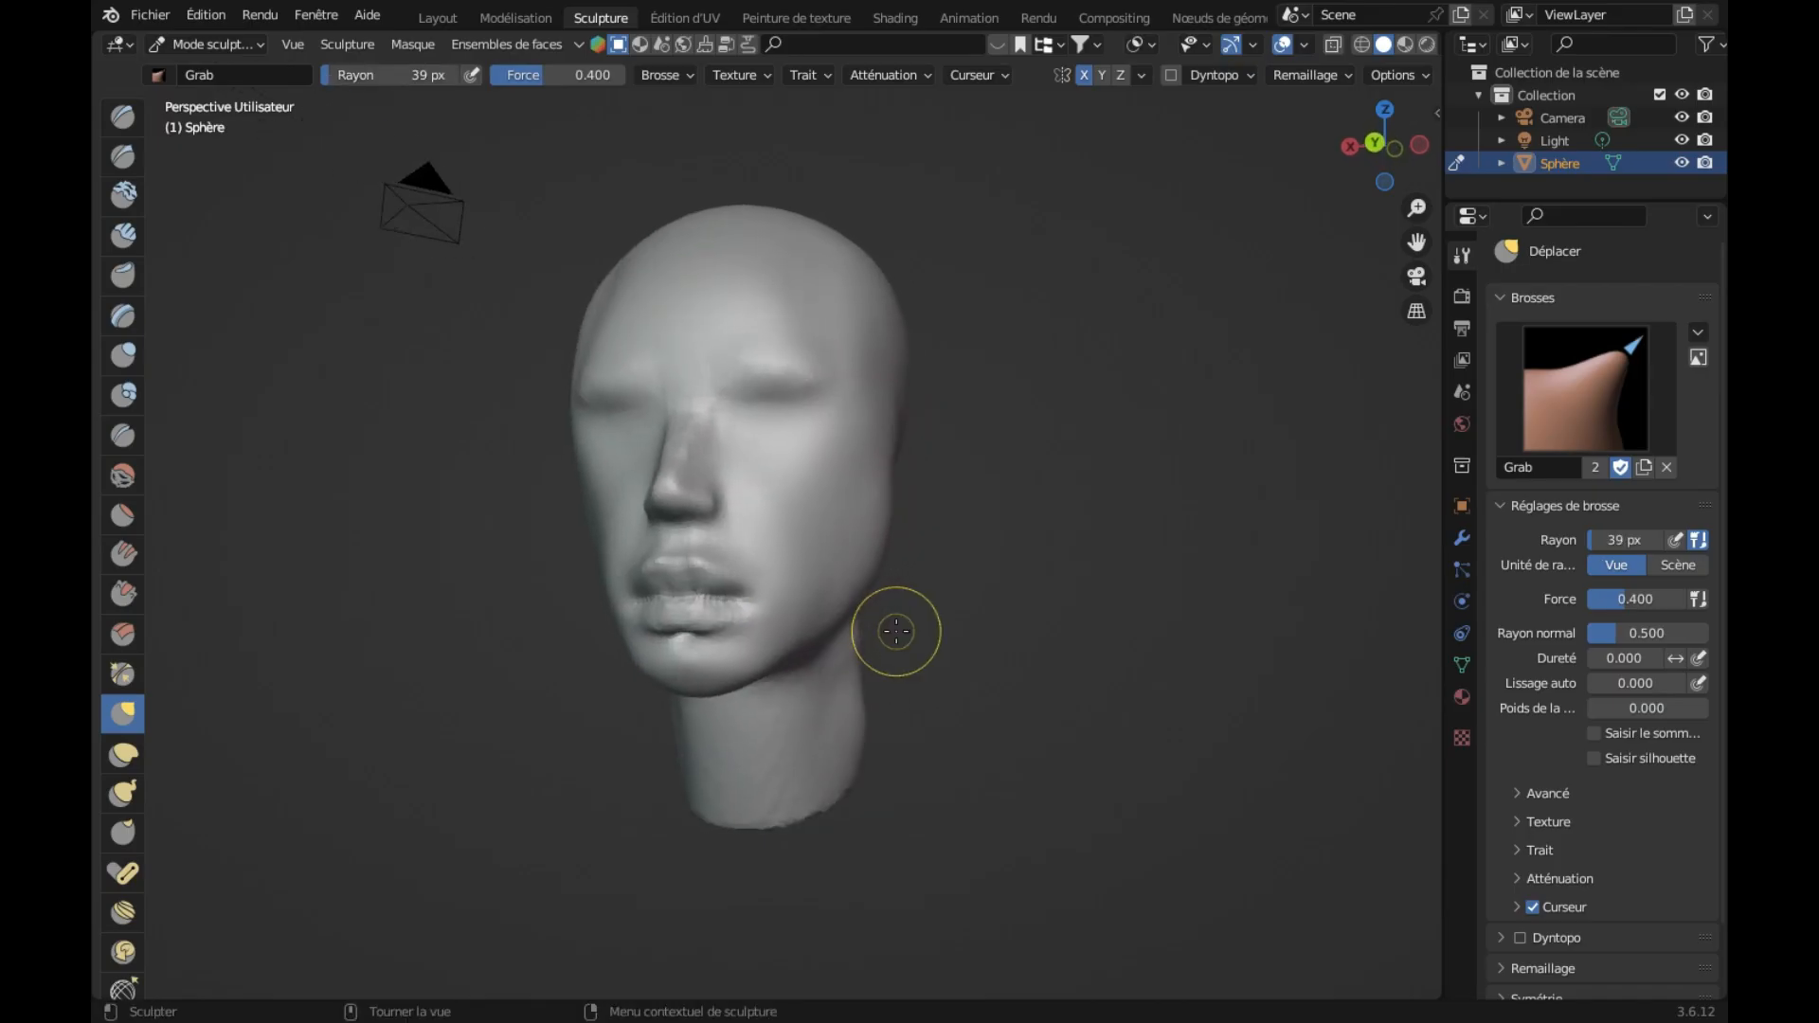